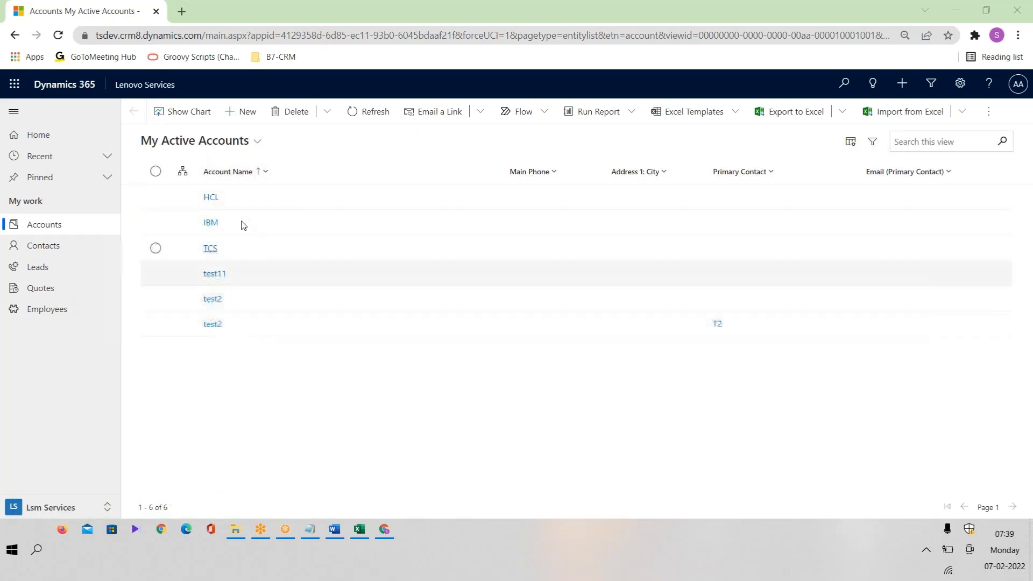
Compare the HCL account record against the Excel field plan, then open My Open Leads.
left_click(211, 197)
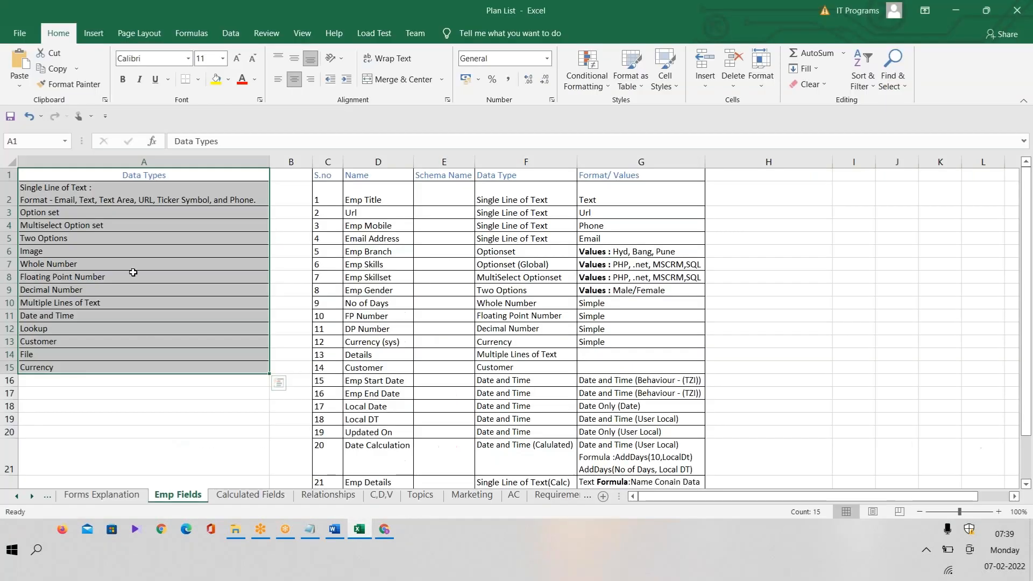
left_click(359, 529)
left_click(32, 204)
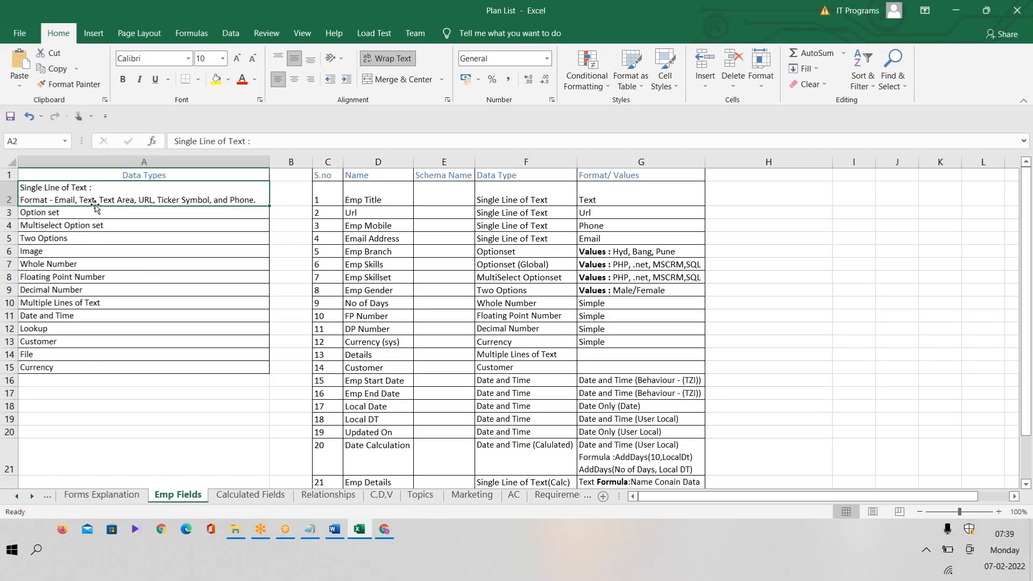
key("alt+Tab")
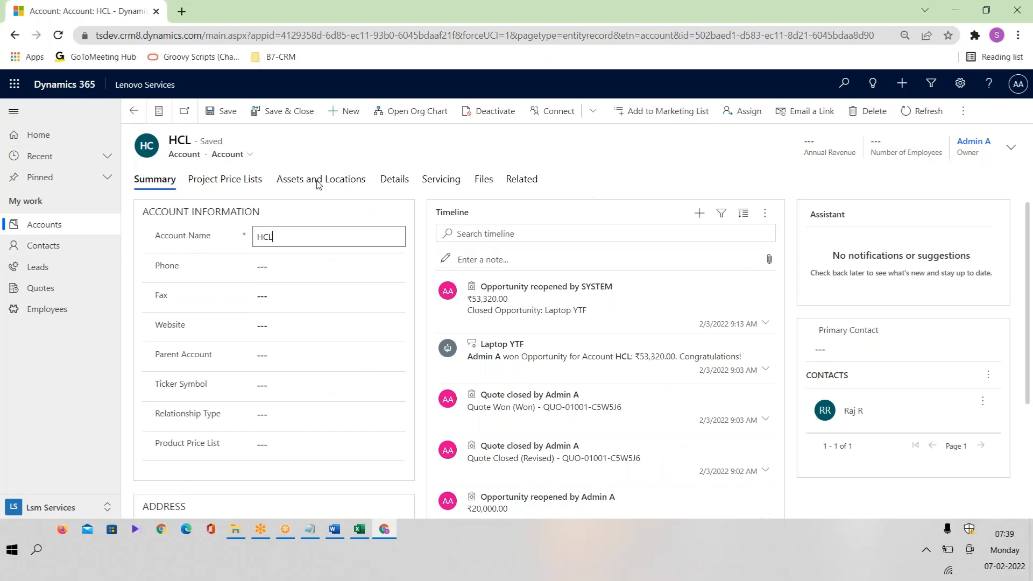
left_click(68, 273)
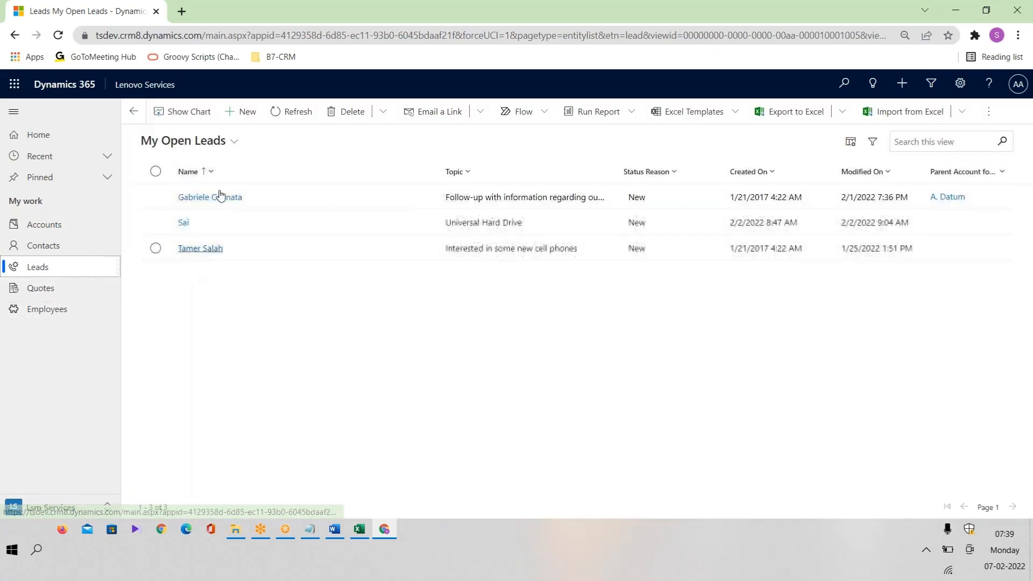
Switch to All Leads, check a lead's empty Marketing Lists, then return to Accounts.
left_click(226, 141)
left_click(264, 183)
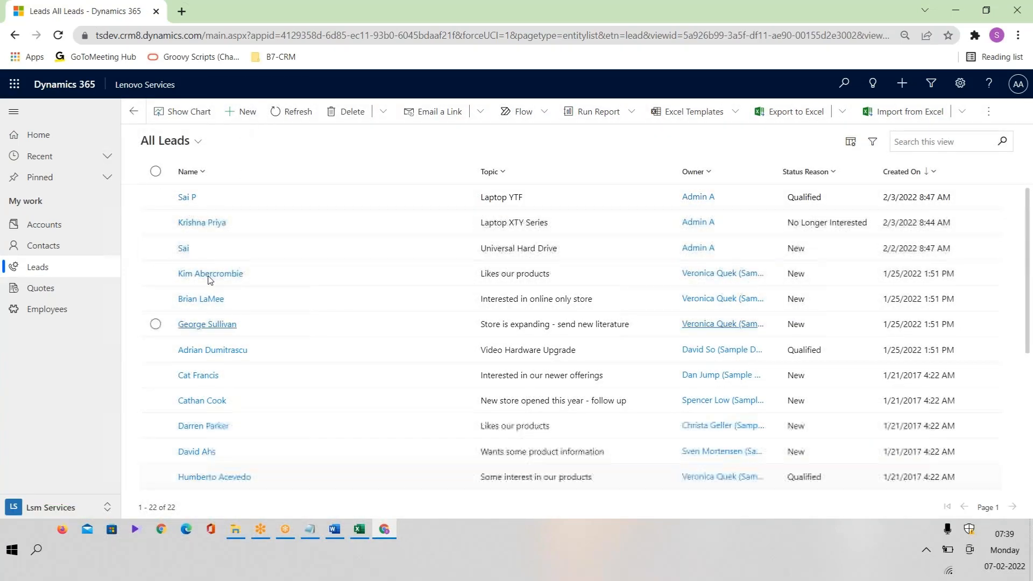
left_click(205, 222)
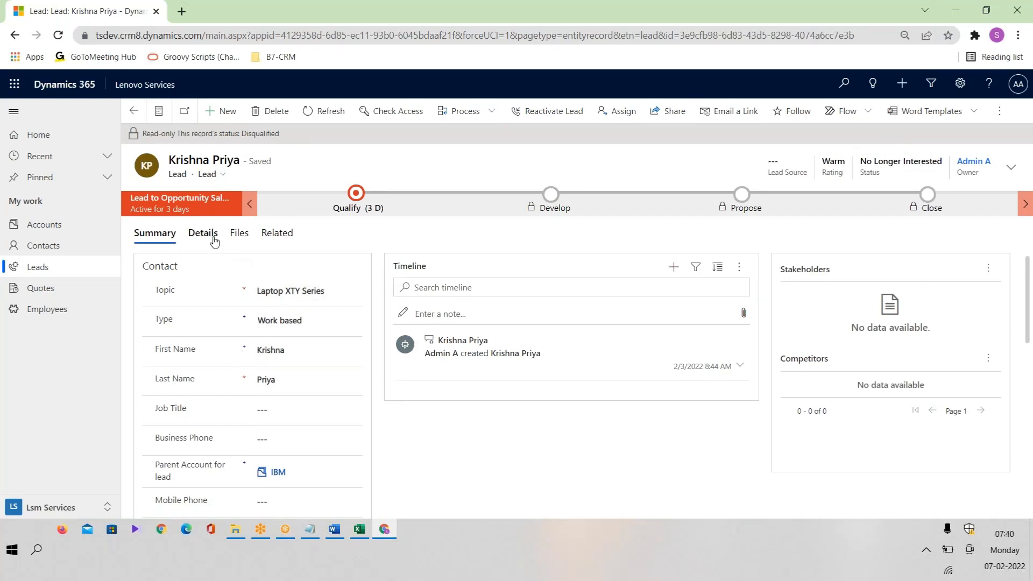
left_click(277, 233)
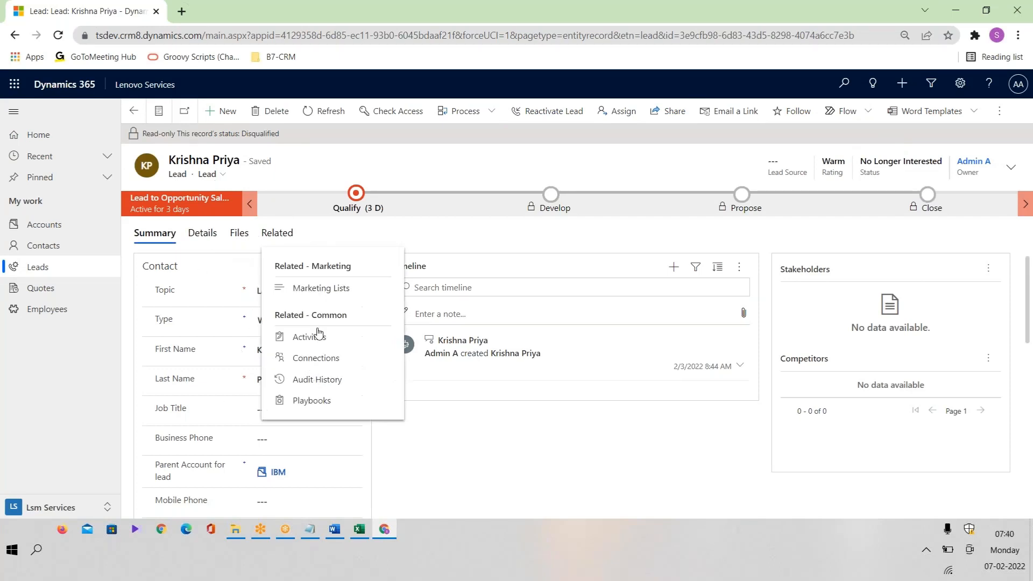
left_click(318, 289)
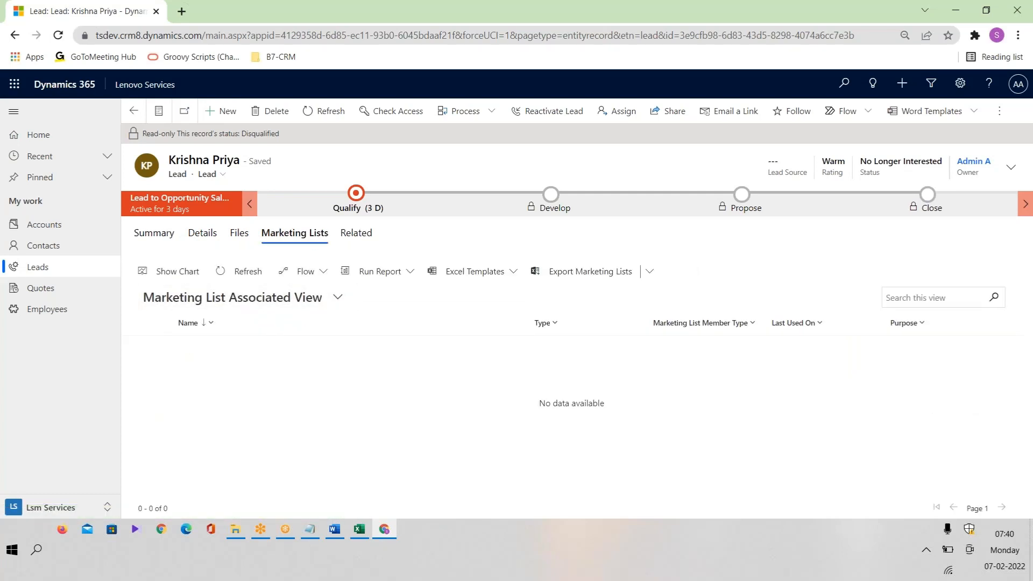
left_click(43, 224)
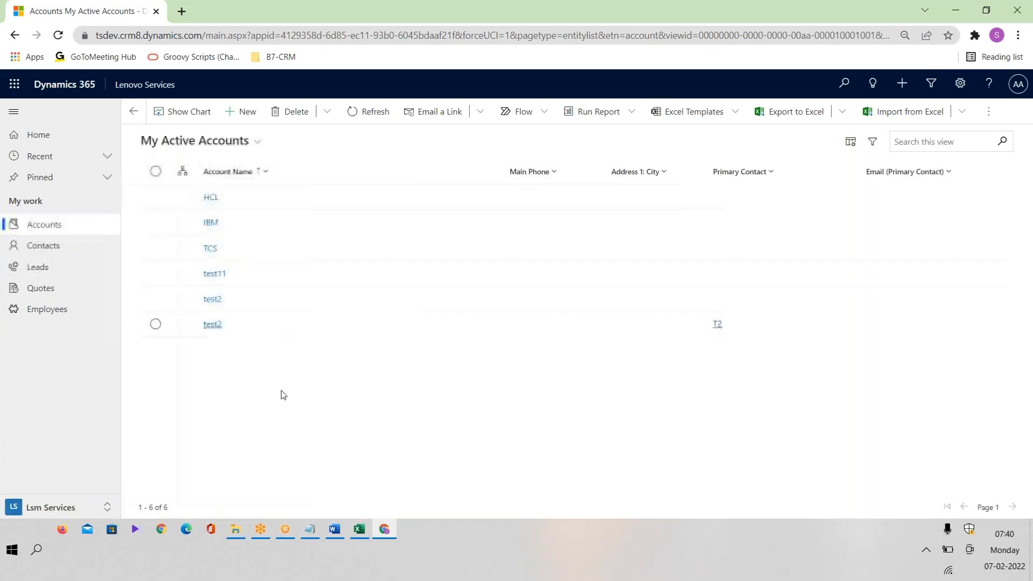
Launch Advanced Settings in a new tab and browse account views while it loads.
left_click(961, 85)
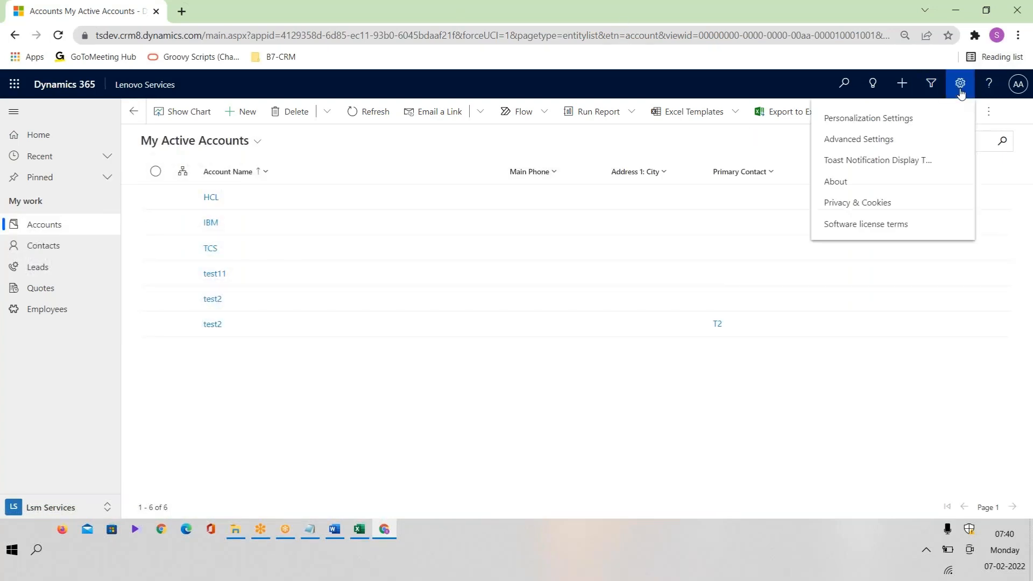
left_click(879, 139)
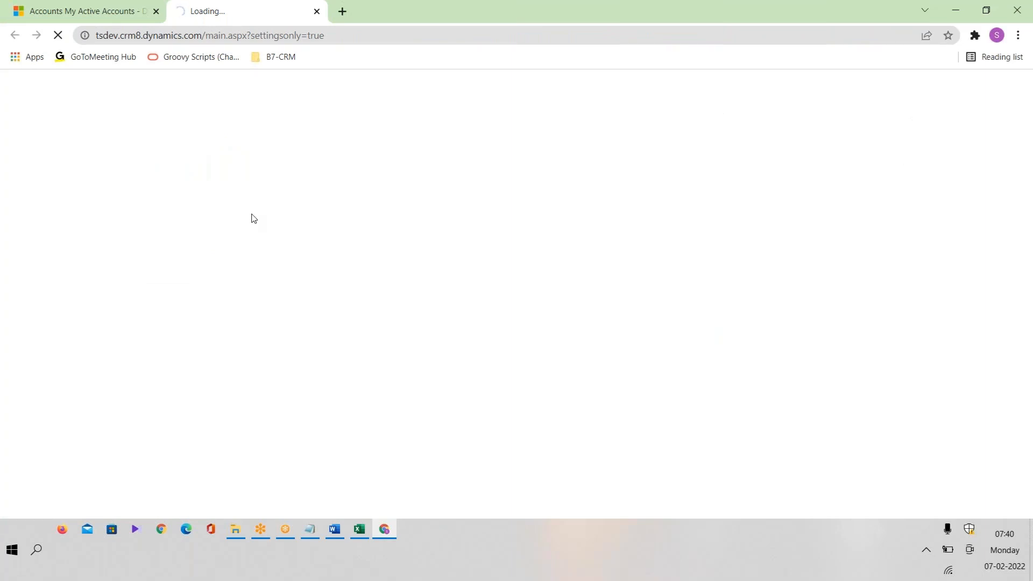
left_click(105, 11)
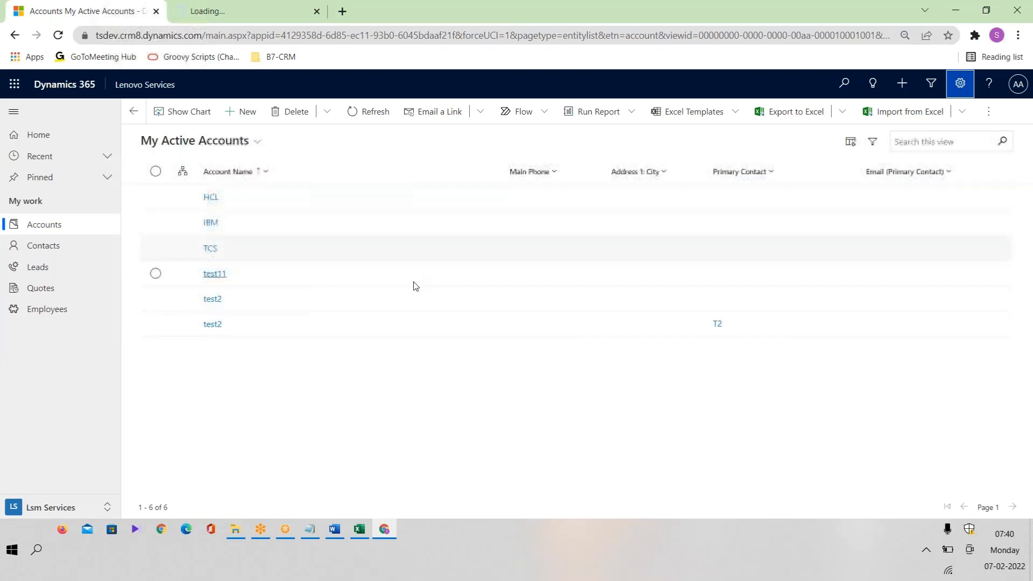
left_click(252, 144)
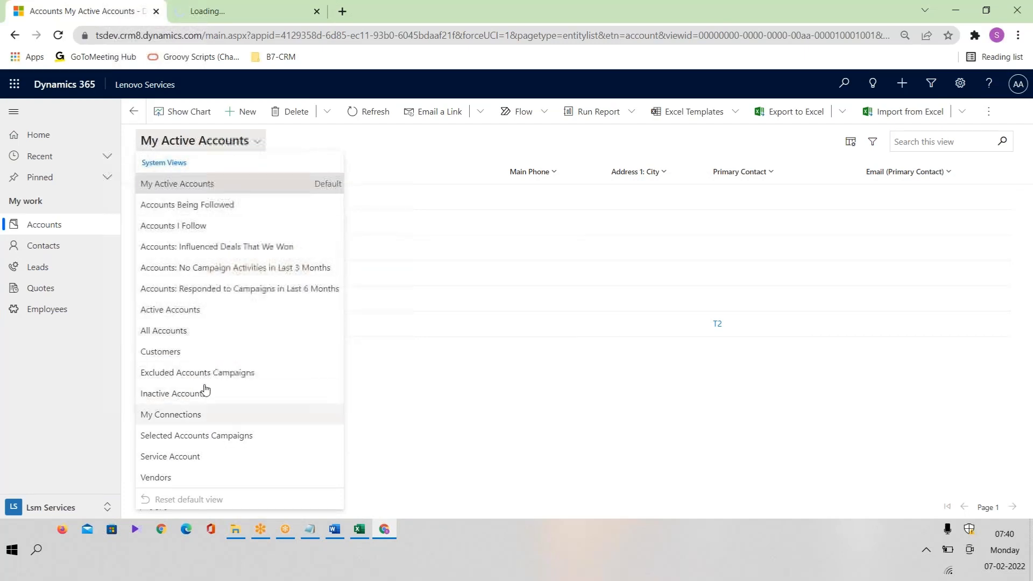
left_click(273, 9)
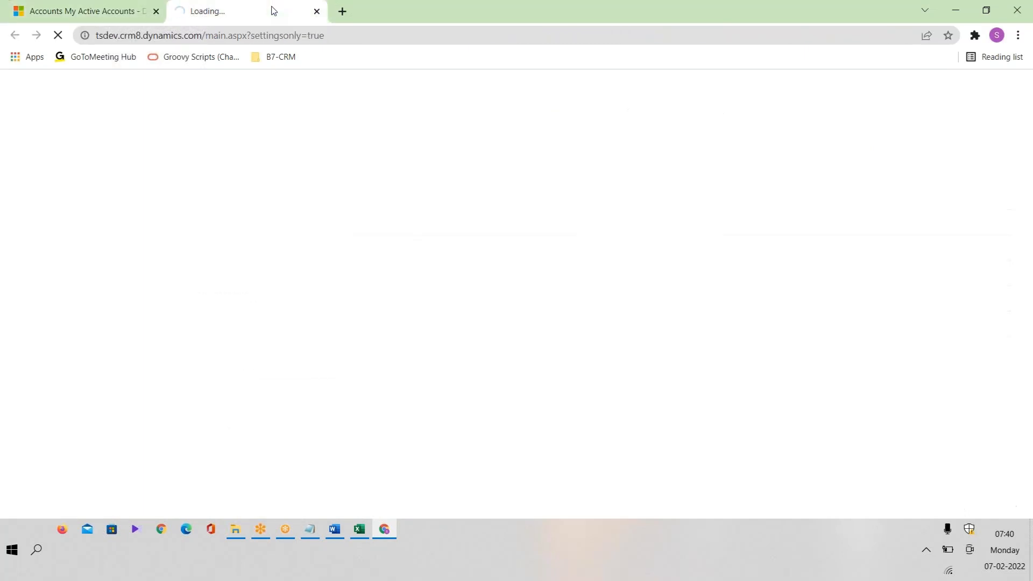
left_click(124, 13)
Open the Employees list and switch app areas to Services and back to Lsm Services.
left_click(66, 310)
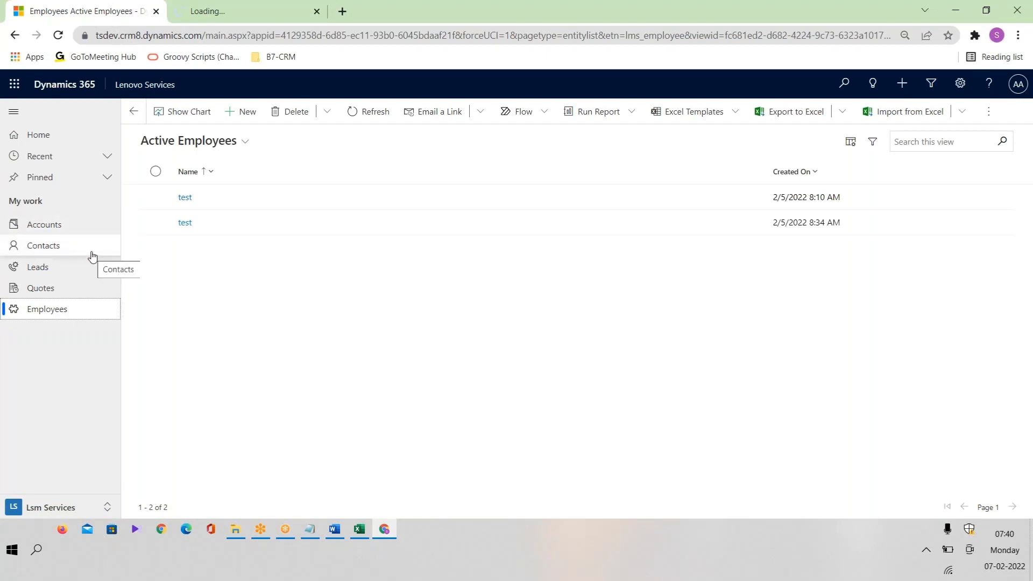
left_click(66, 514)
left_click(54, 484)
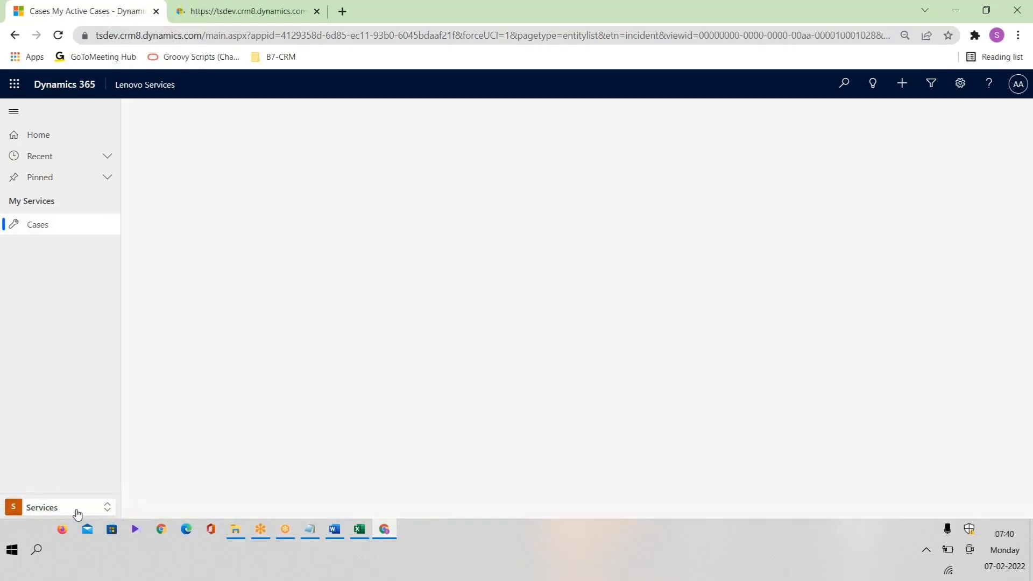
left_click(74, 514)
left_click(50, 463)
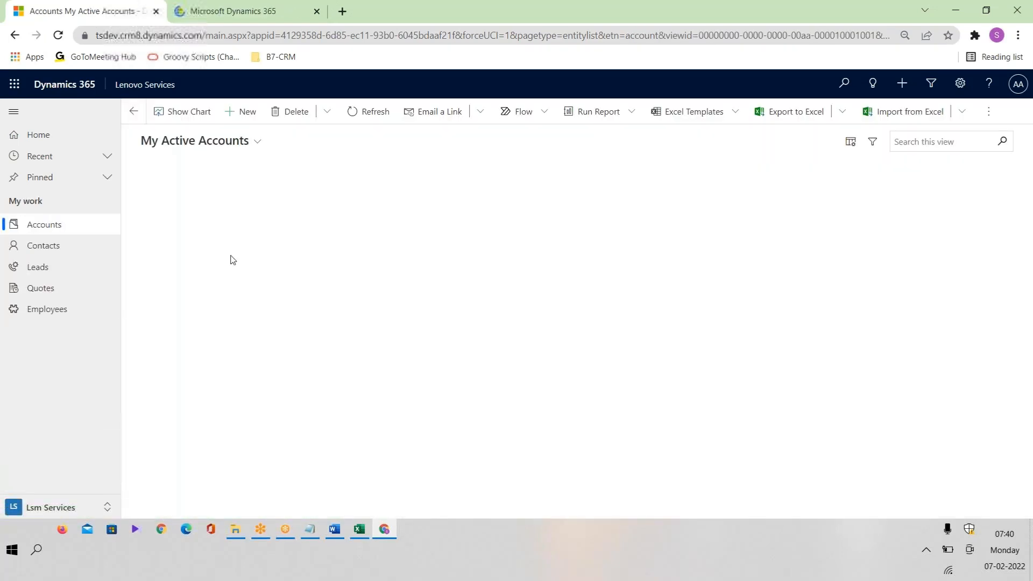
In Advanced Settings, go to Settings > Solutions and open LenovoSolution.
left_click(246, 12)
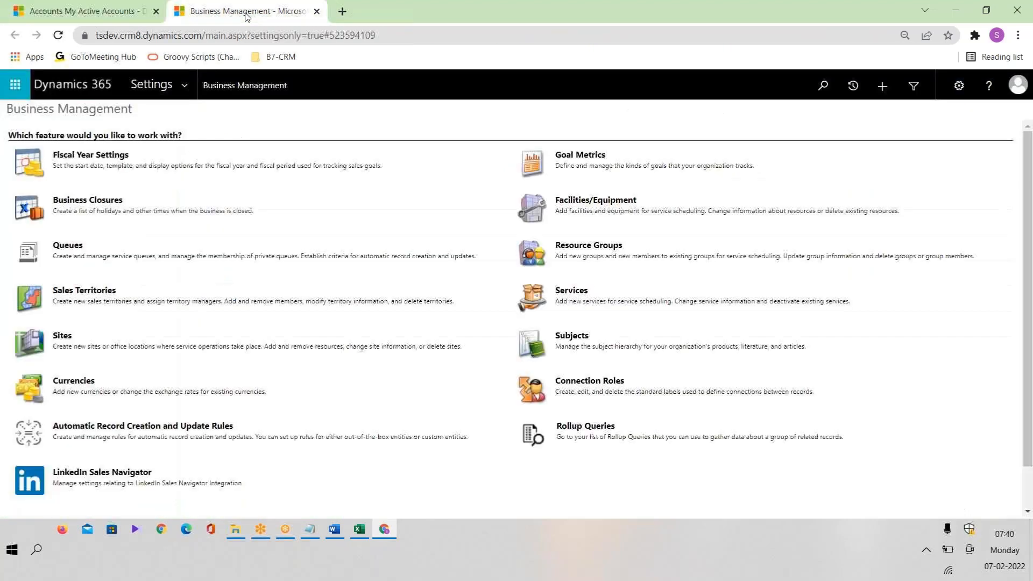
left_click(187, 96)
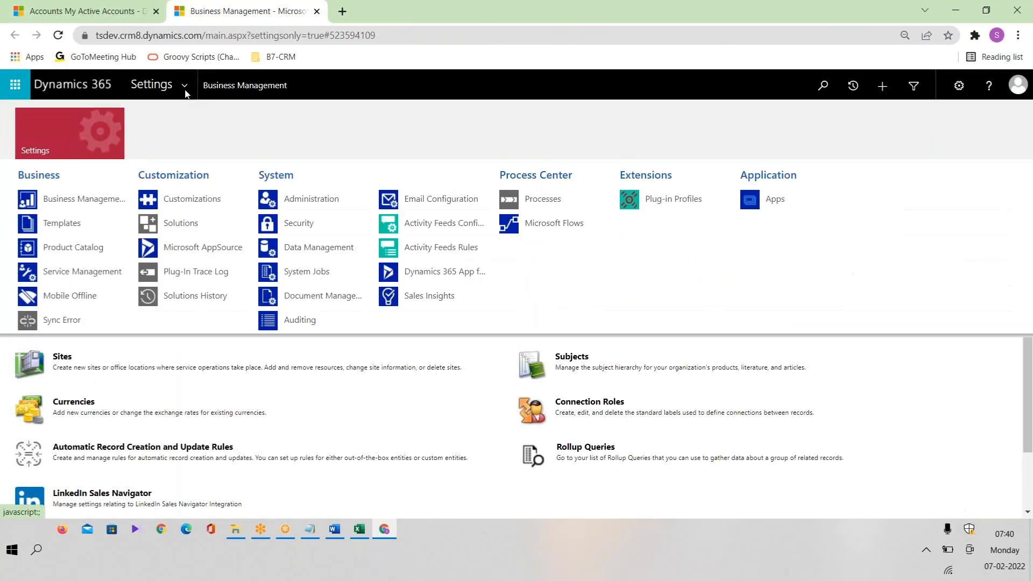
left_click(181, 227)
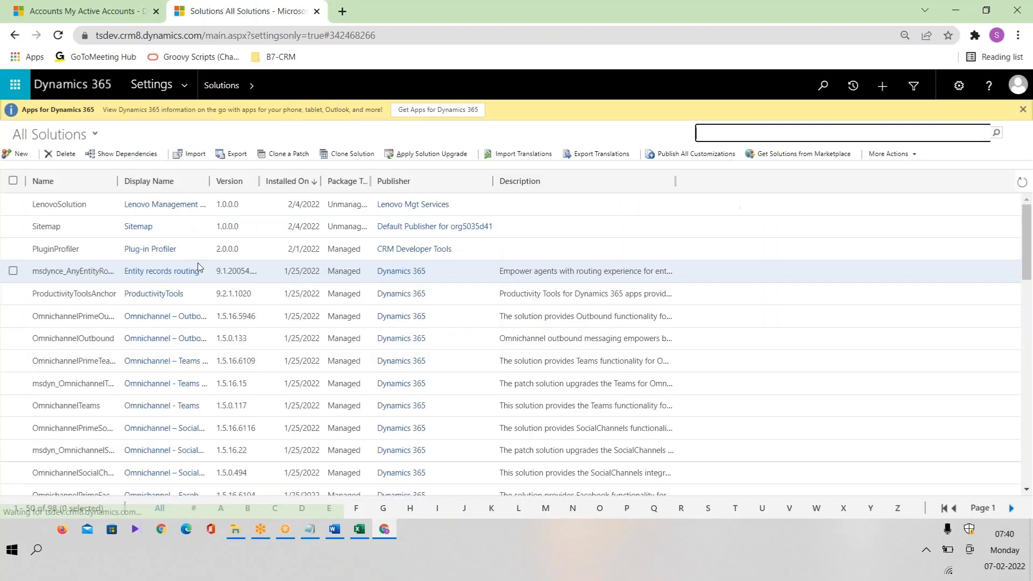
double_click(99, 209)
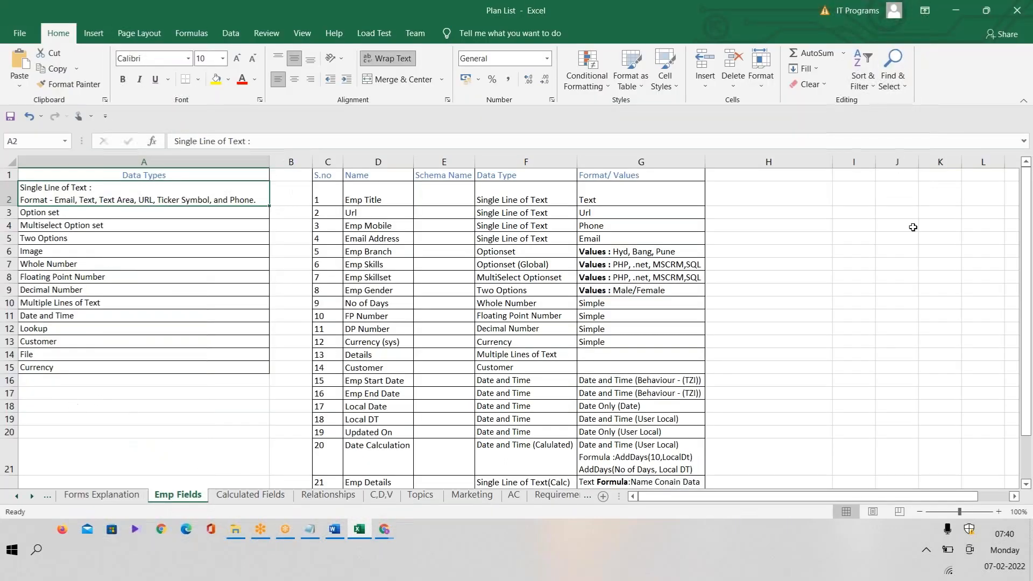
Enter the heading 'System & Custom Fields' in cell I4 and widen column I to fit.
left_click(796, 237)
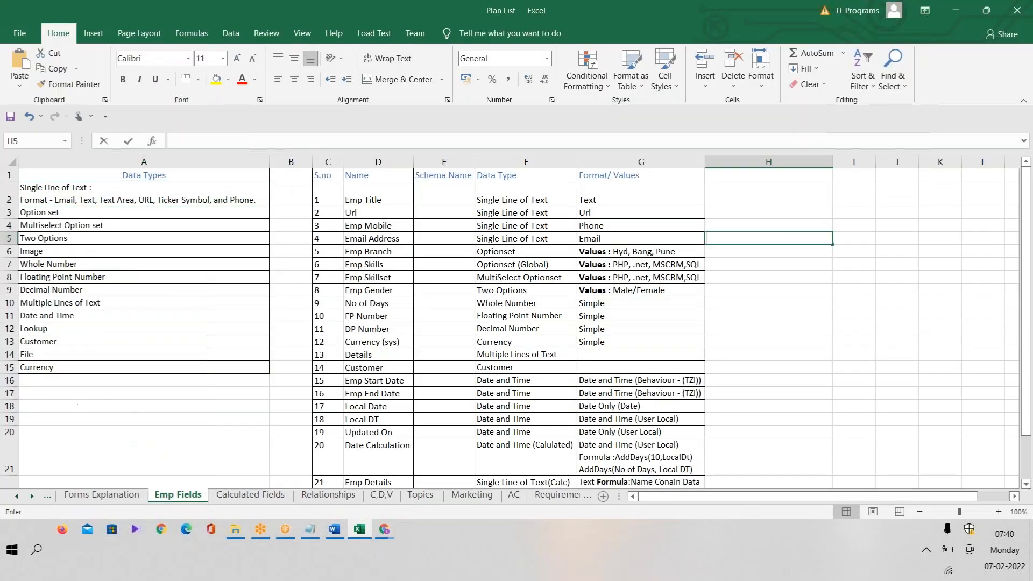
left_click(842, 222)
type("System & C")
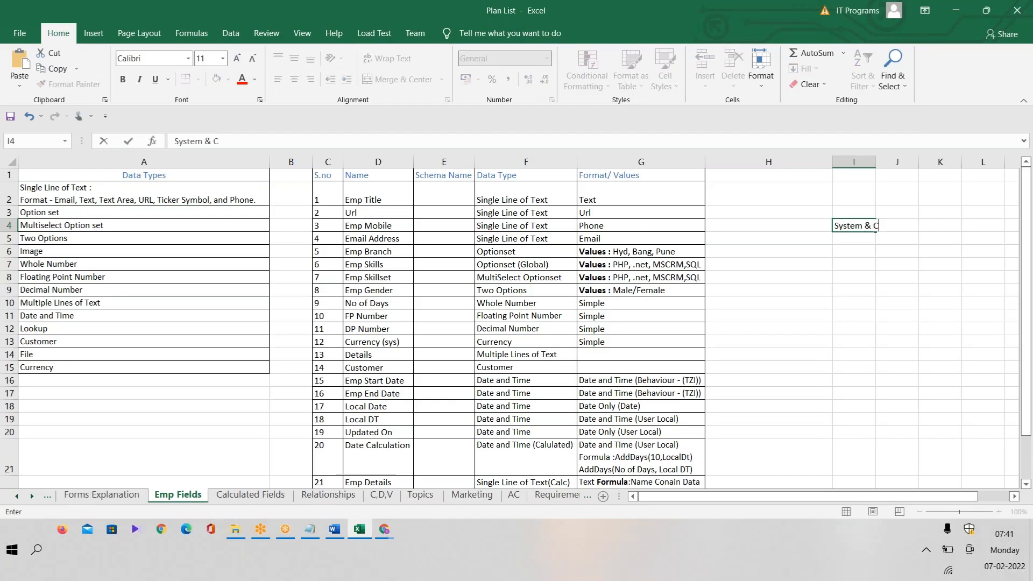
type("ustom Fields")
left_click(870, 300)
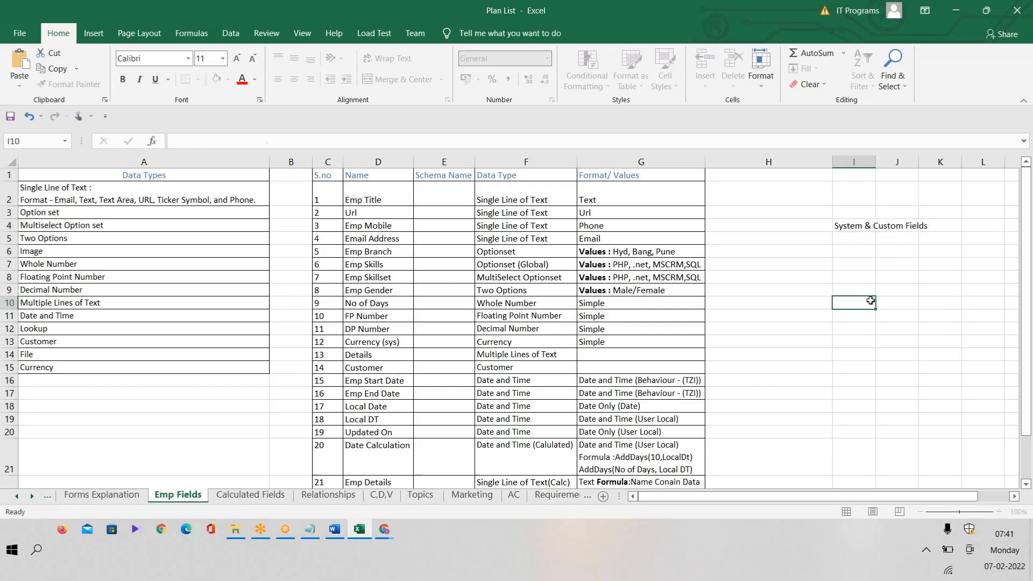
double_click(875, 160)
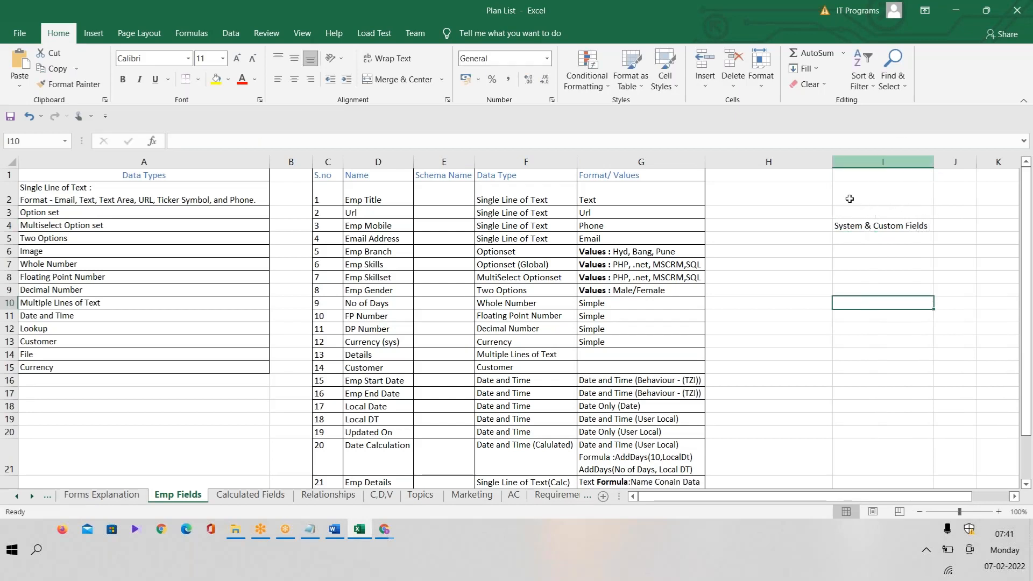
left_click(852, 227)
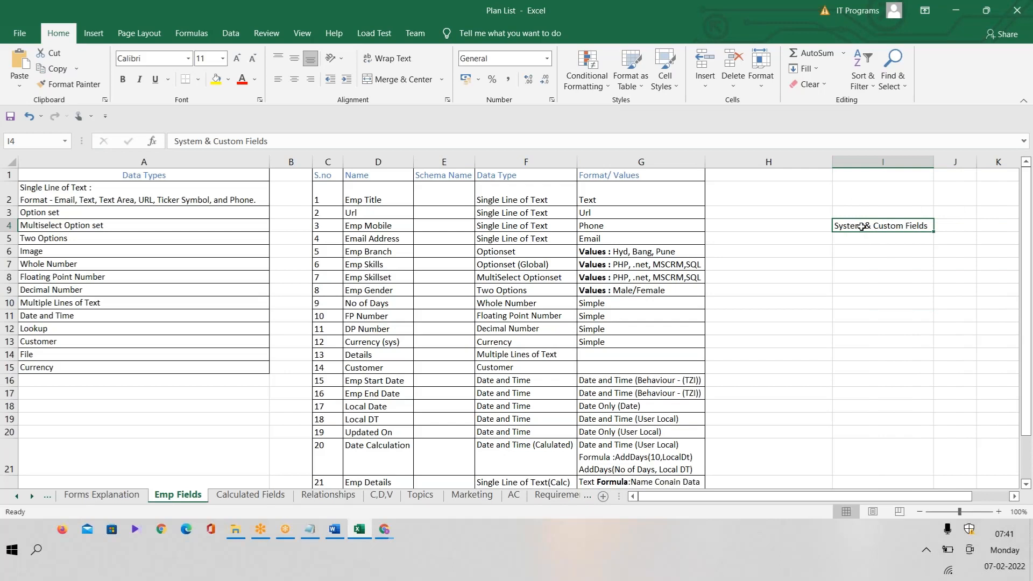
double_click(863, 226)
double_click(849, 226)
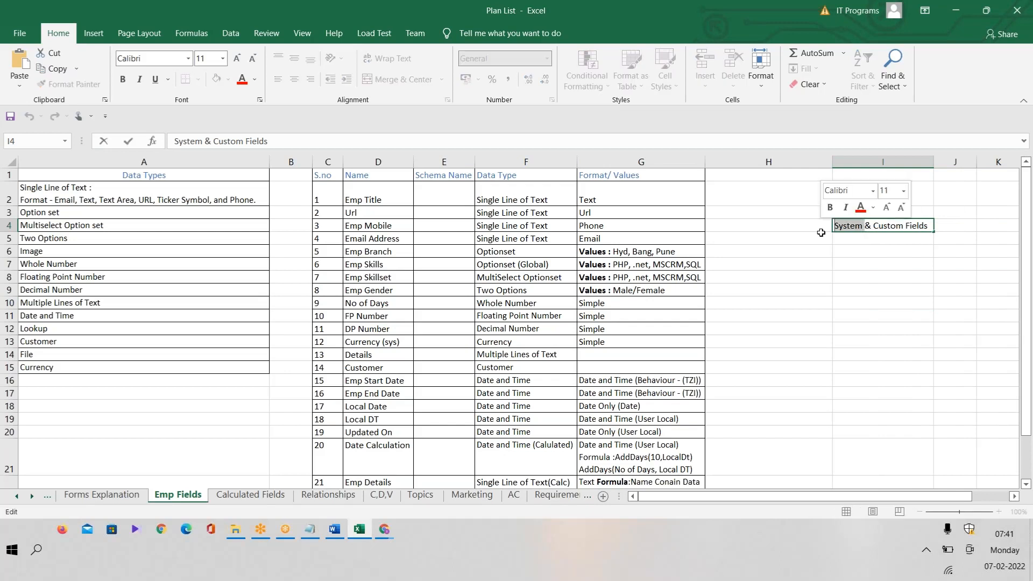
left_click(855, 230)
double_click(855, 230)
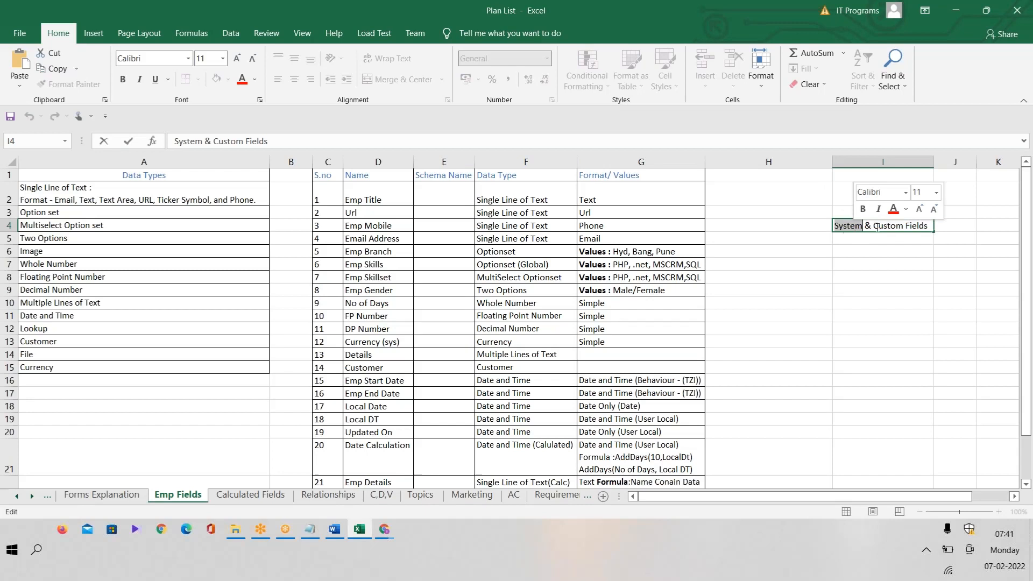
left_click_drag(873, 227, 930, 224)
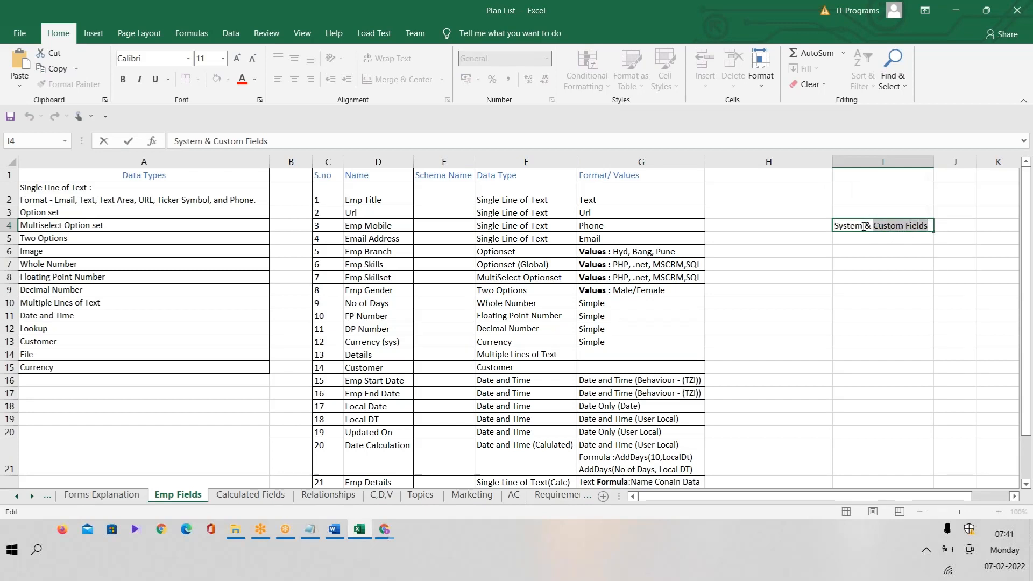
left_click_drag(864, 227, 831, 227)
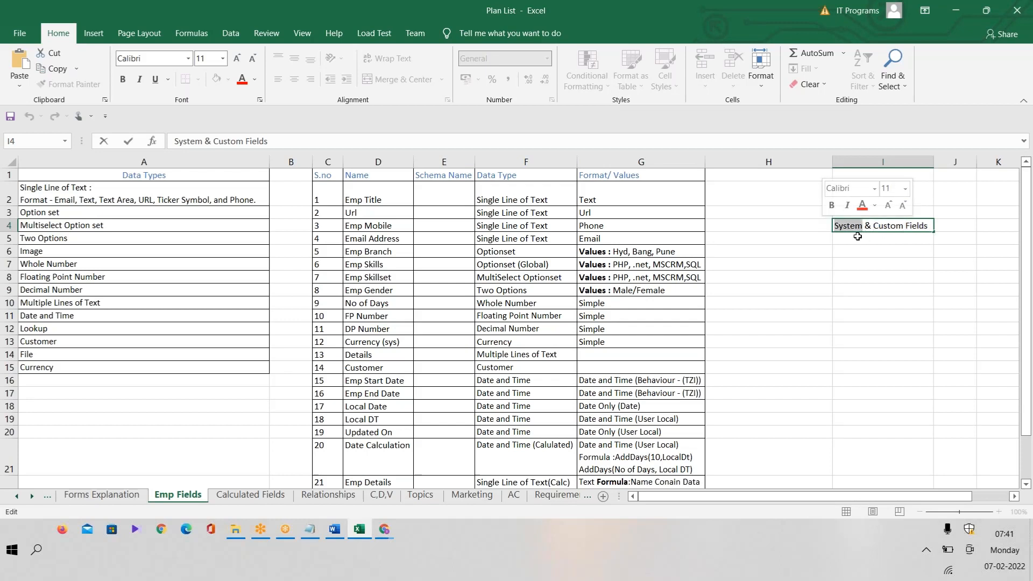
Add 'OOB Fields' in cell I5, then switch back to the Dynamics solution window.
key("Return")
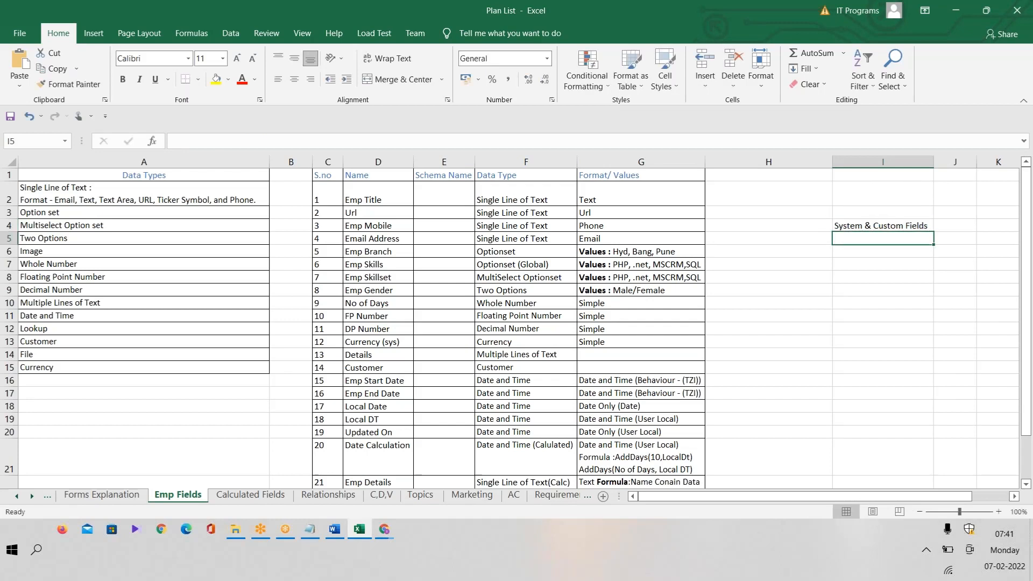
type("OOB")
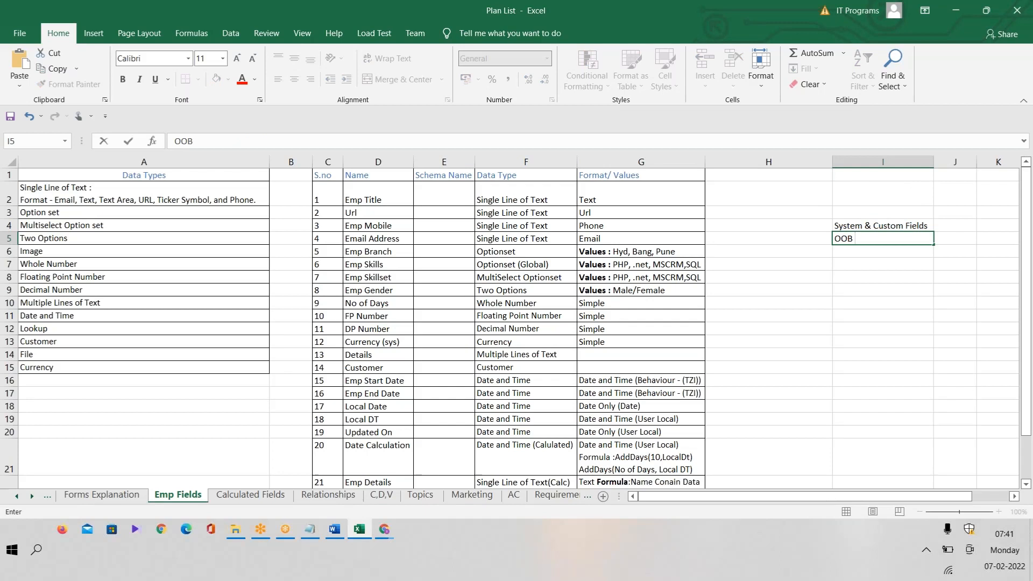
type(" Fields")
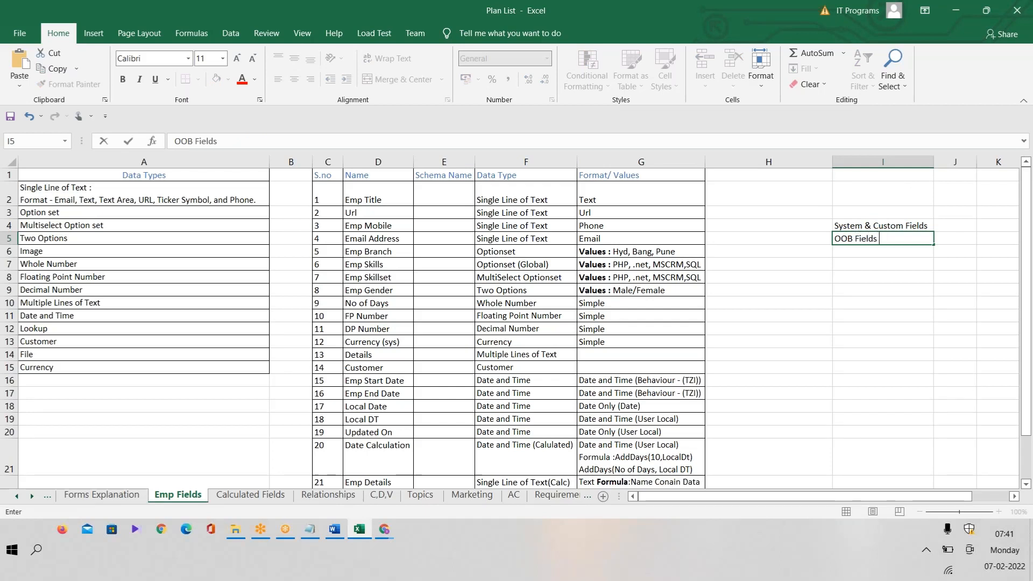
left_click(857, 265)
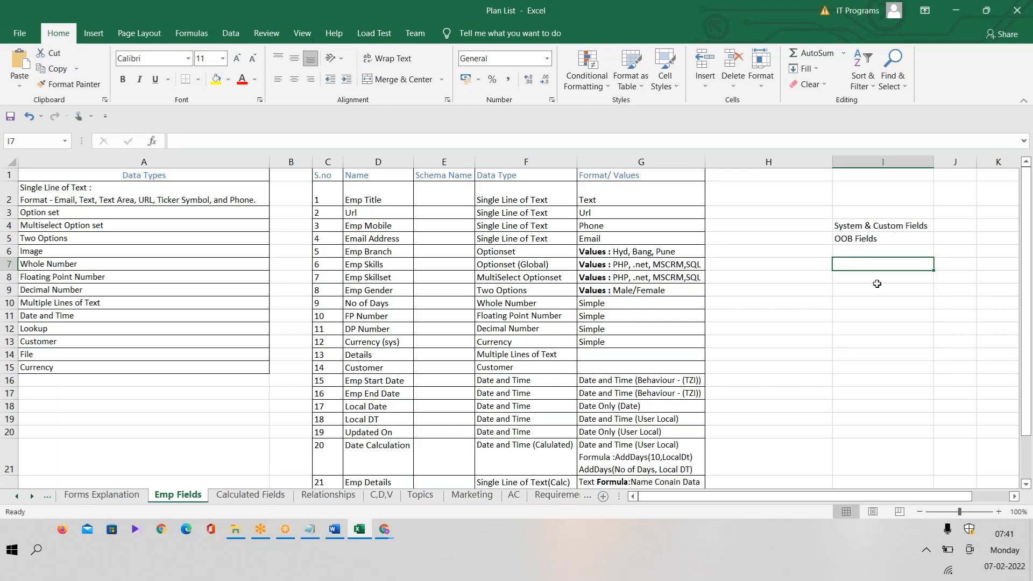
left_click(911, 228)
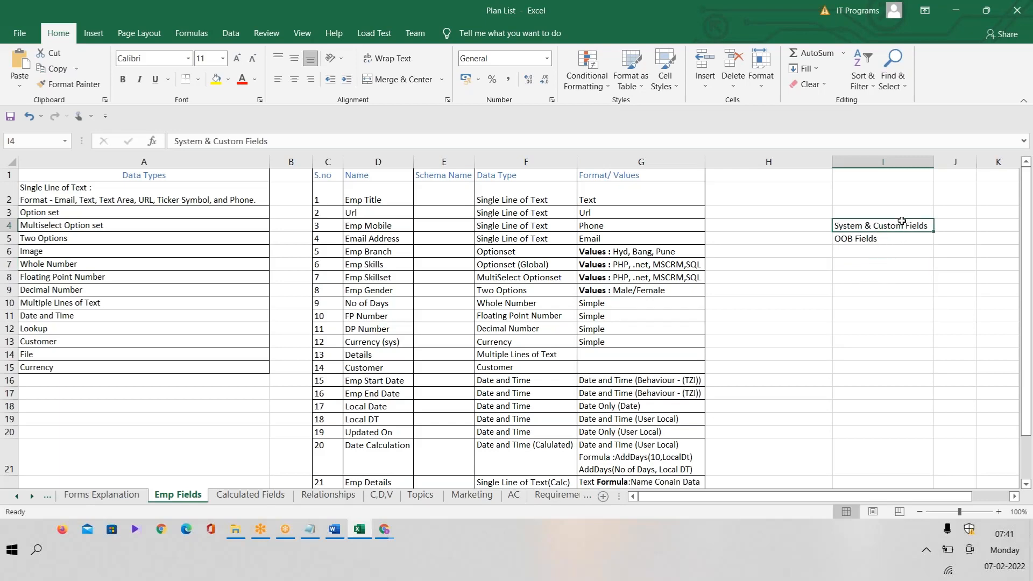
key("Up")
key("Up")
key("Up")
double_click(897, 223)
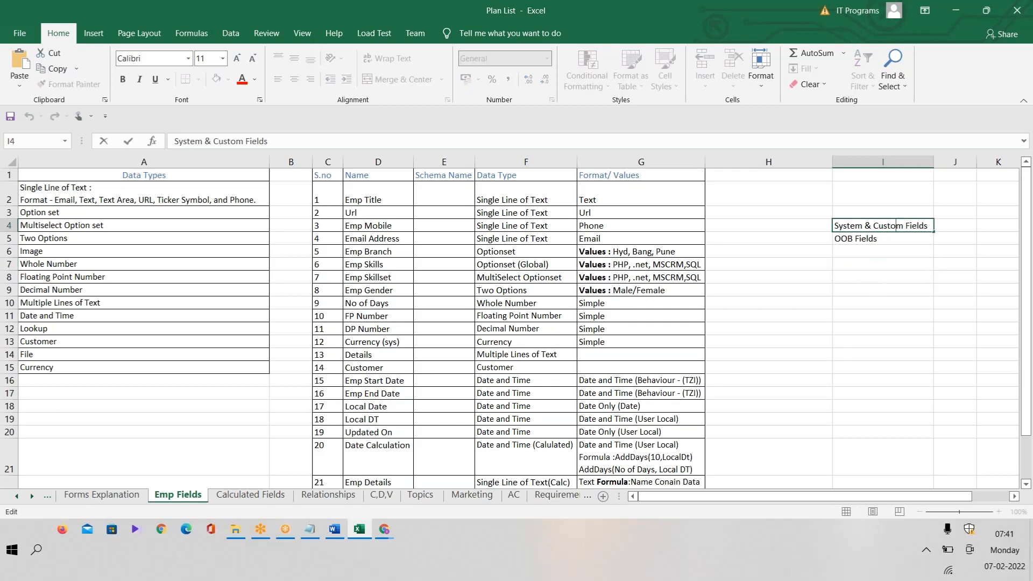
key("alt+Tab")
key("alt+Tab")
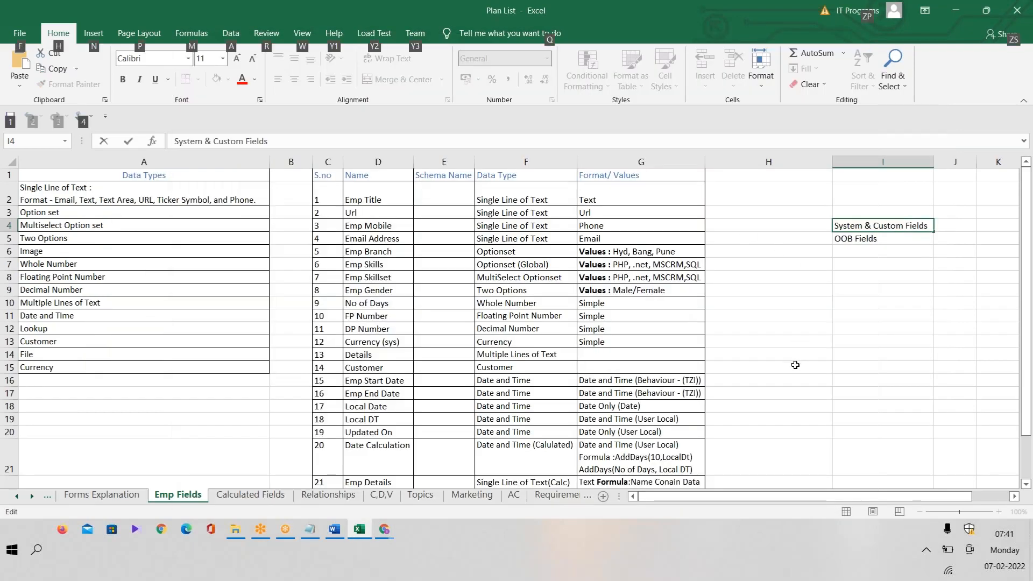
key("alt+Tab")
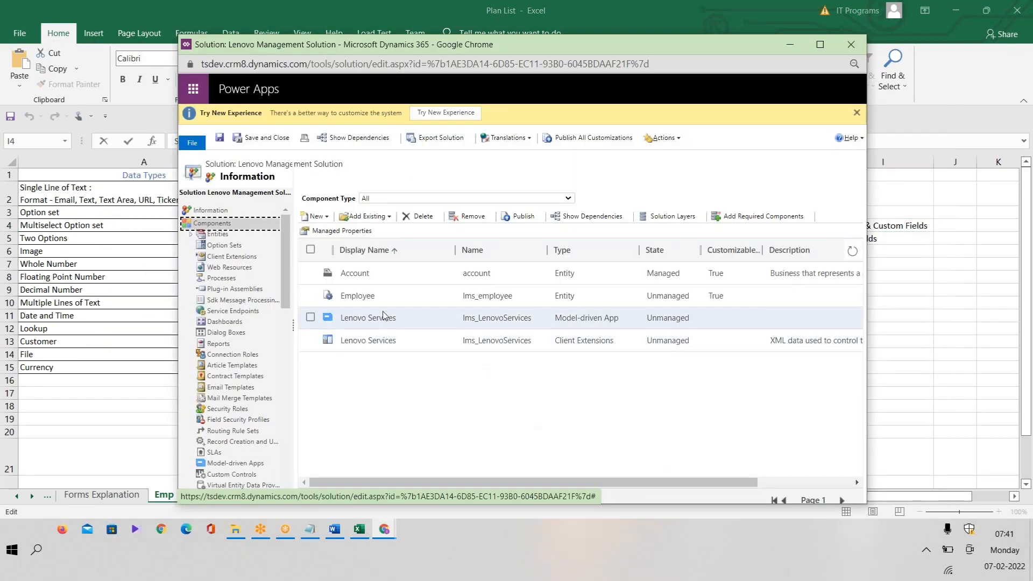
Open Entities > Employee > Fields and scroll through all 20 fields.
left_click(192, 235)
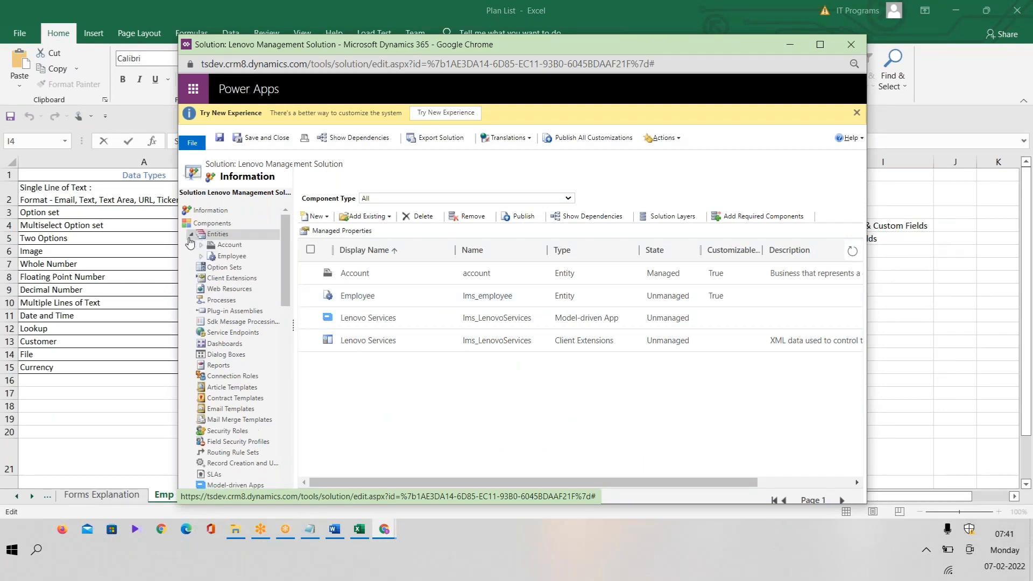
left_click(200, 257)
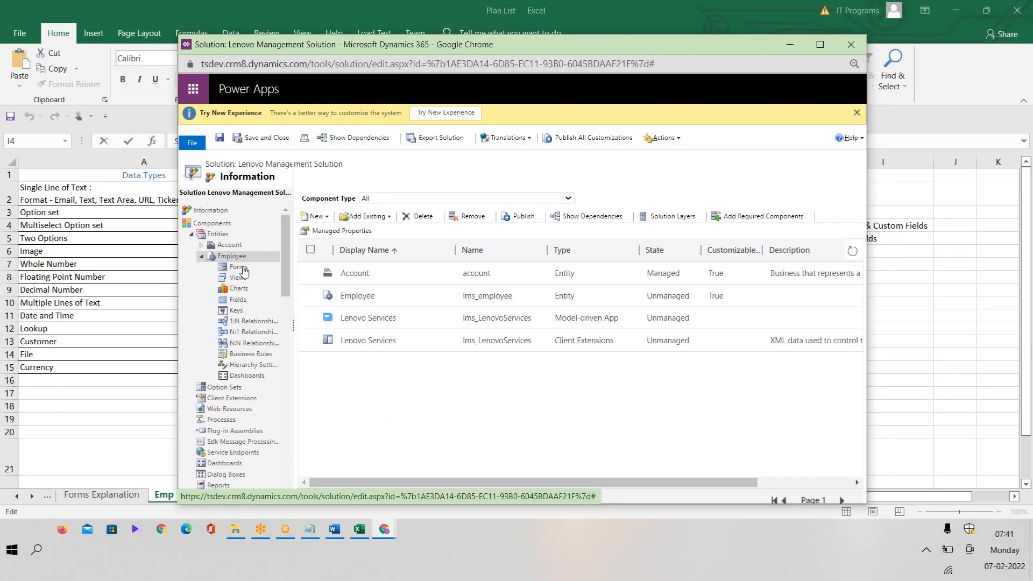
left_click(238, 299)
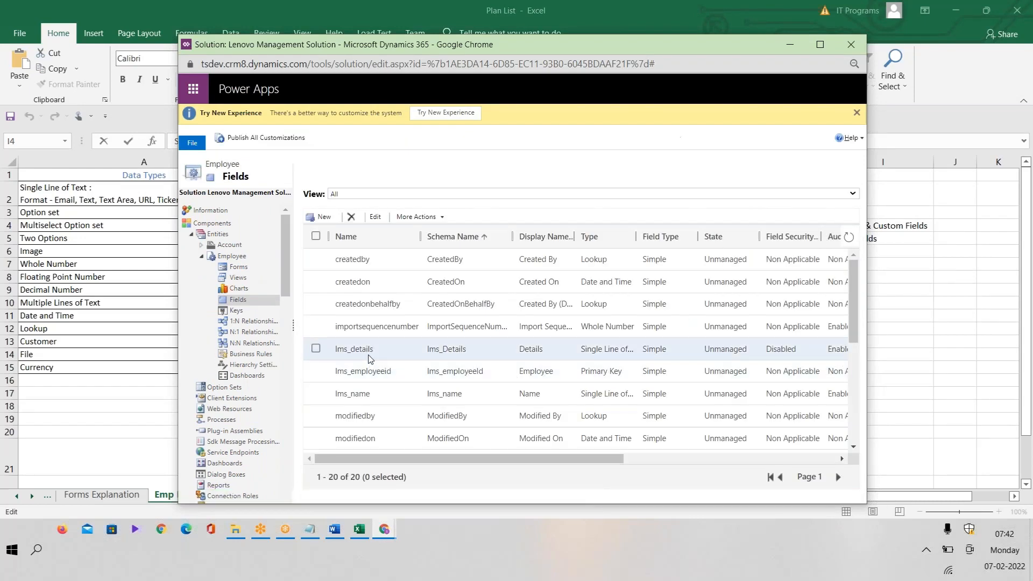
left_click_drag(855, 304, 862, 369)
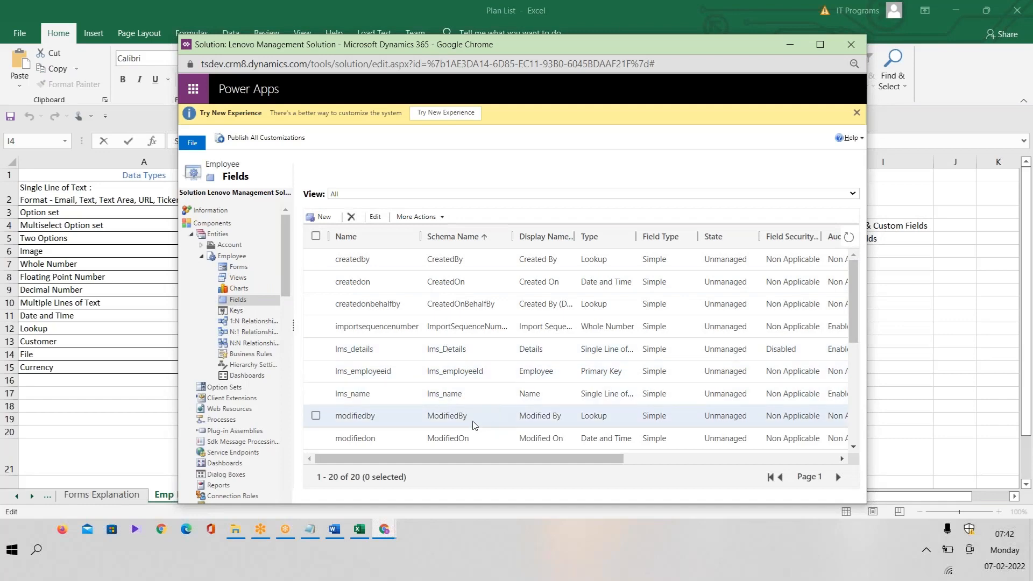
left_click_drag(857, 318, 855, 381)
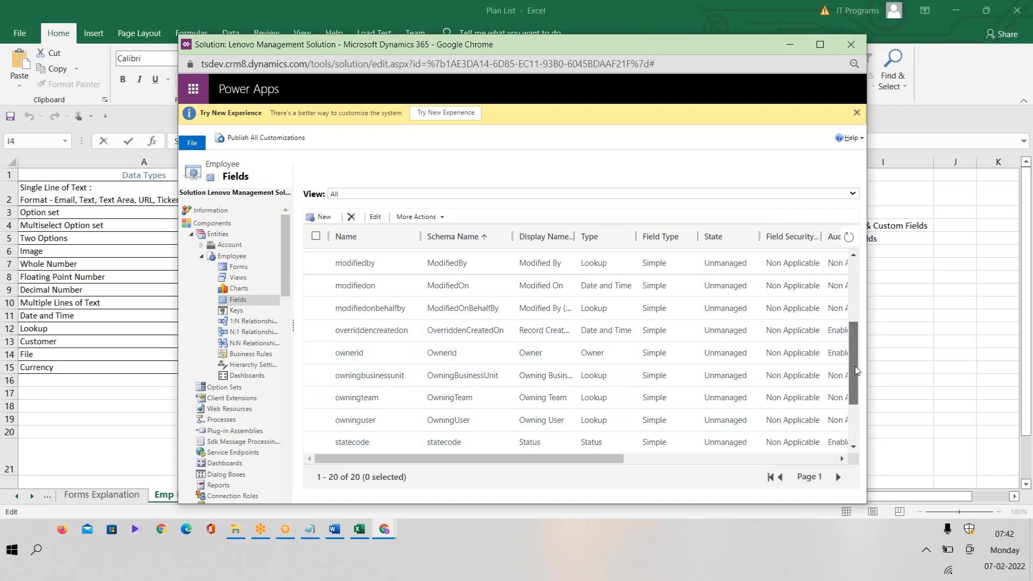
scroll(855, 366, "down", 2)
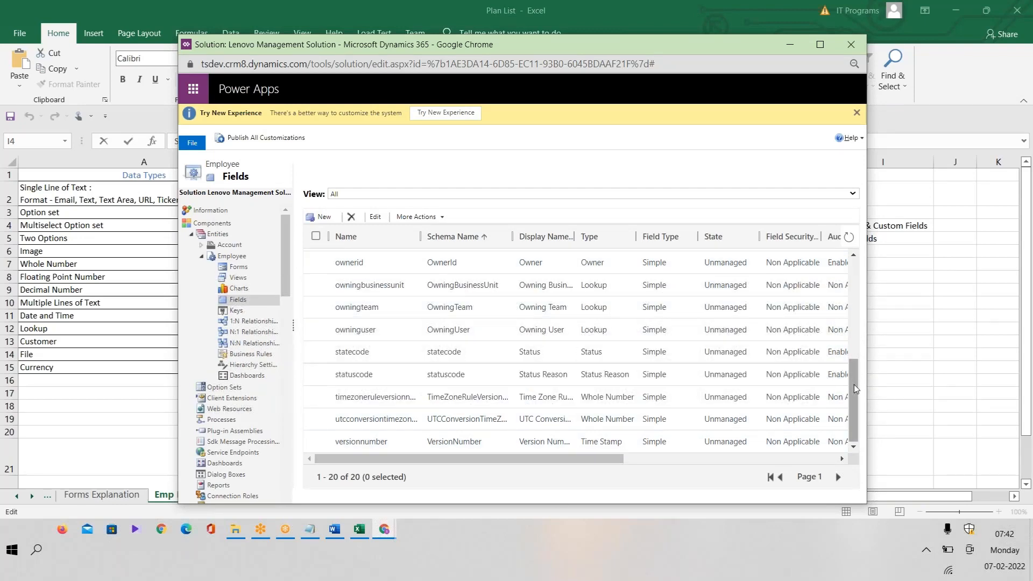
left_click_drag(854, 384, 855, 277)
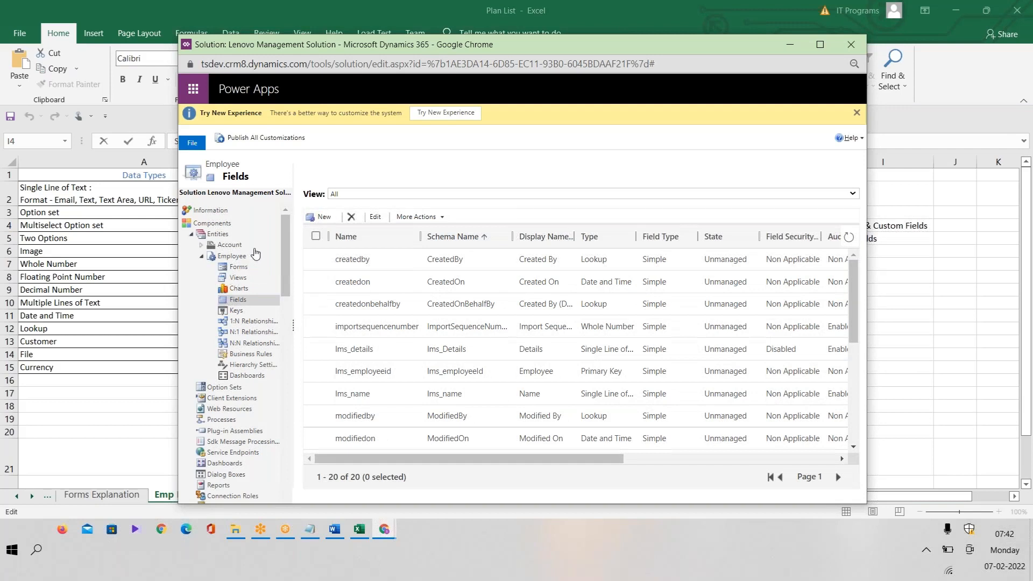
Tick and untick lms_name and lms_employeeid, leaving lms_details selected.
left_click(412, 403)
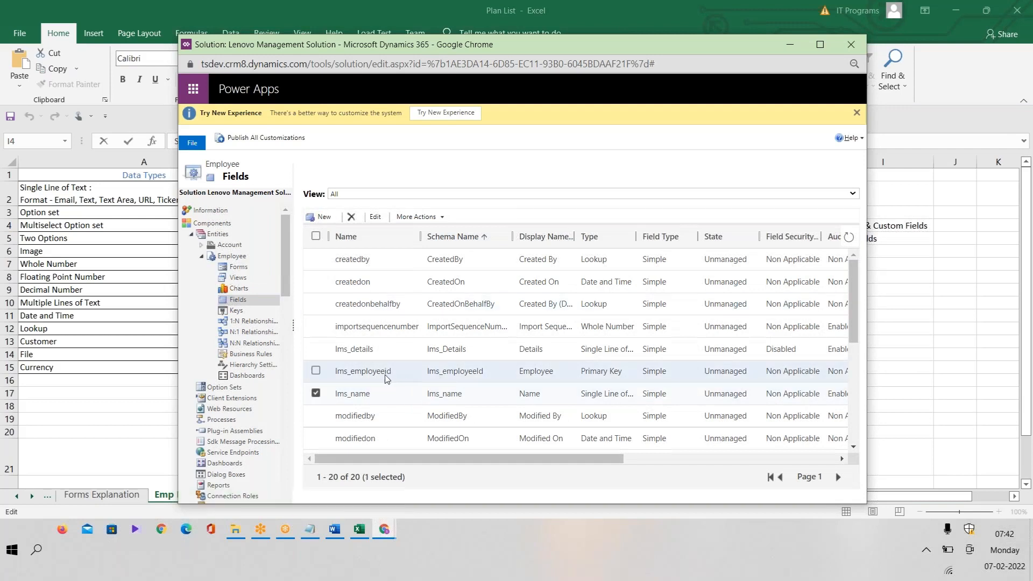
left_click(317, 372)
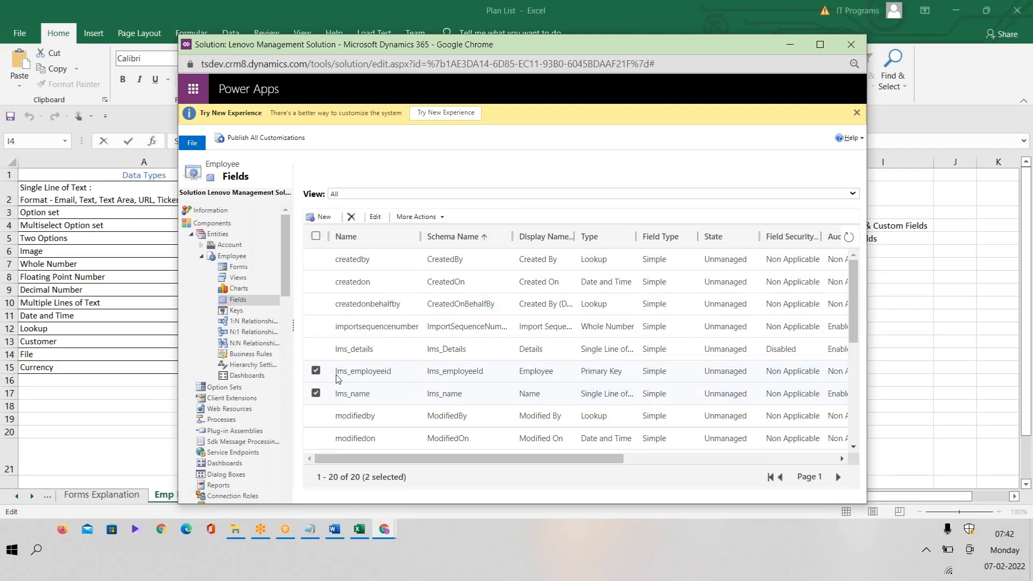
left_click(317, 371)
left_click(316, 394)
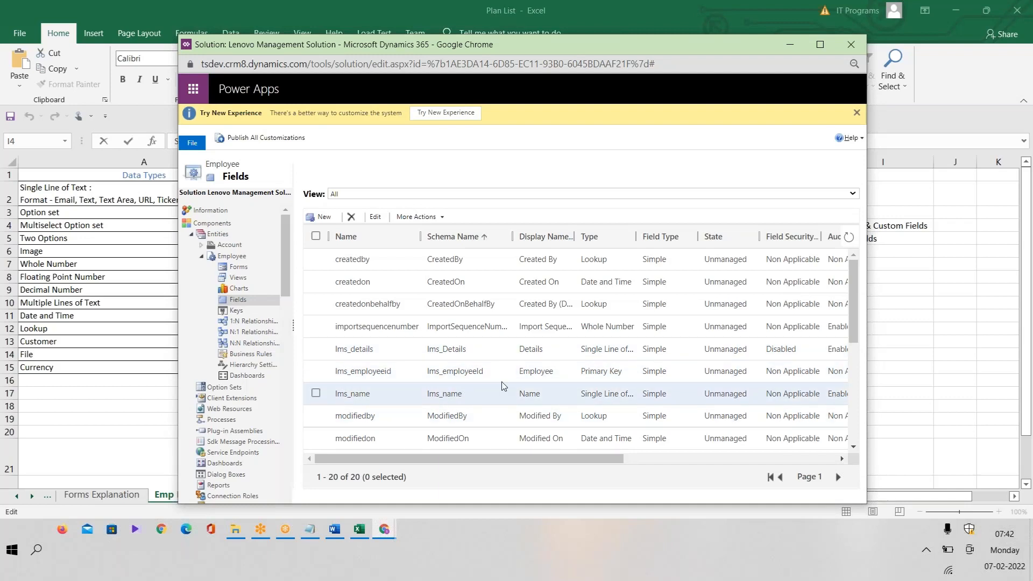
left_click(326, 349)
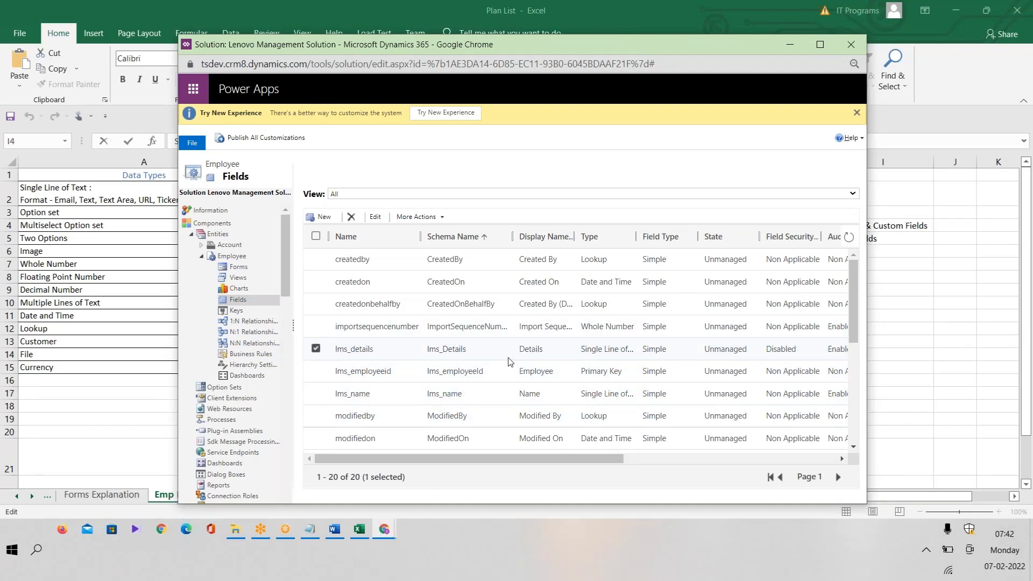
Inspect lms_details (optional Single Line of Text), close it, and maximize the solution window.
double_click(540, 351)
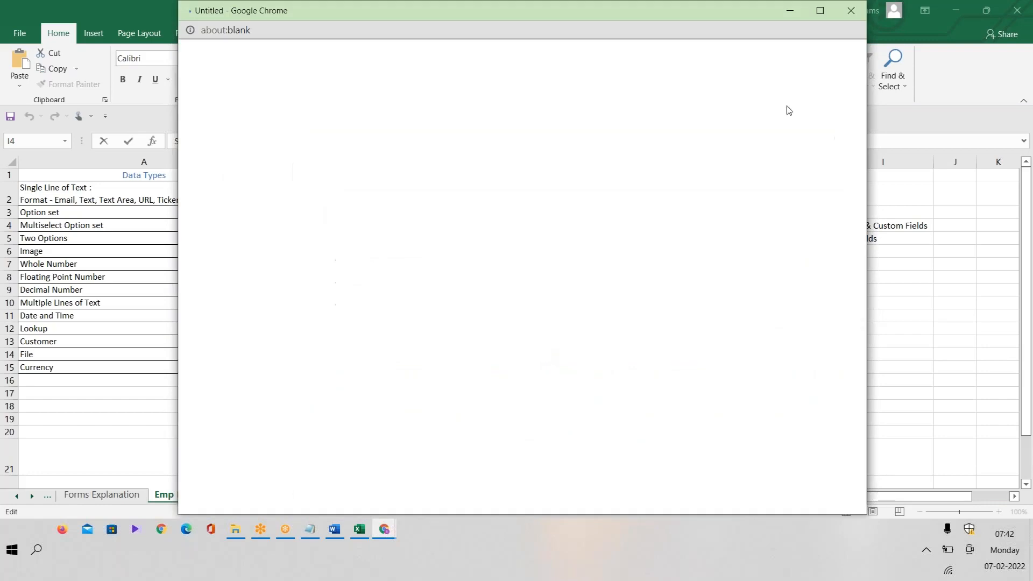
left_click_drag(428, 14, 408, 154)
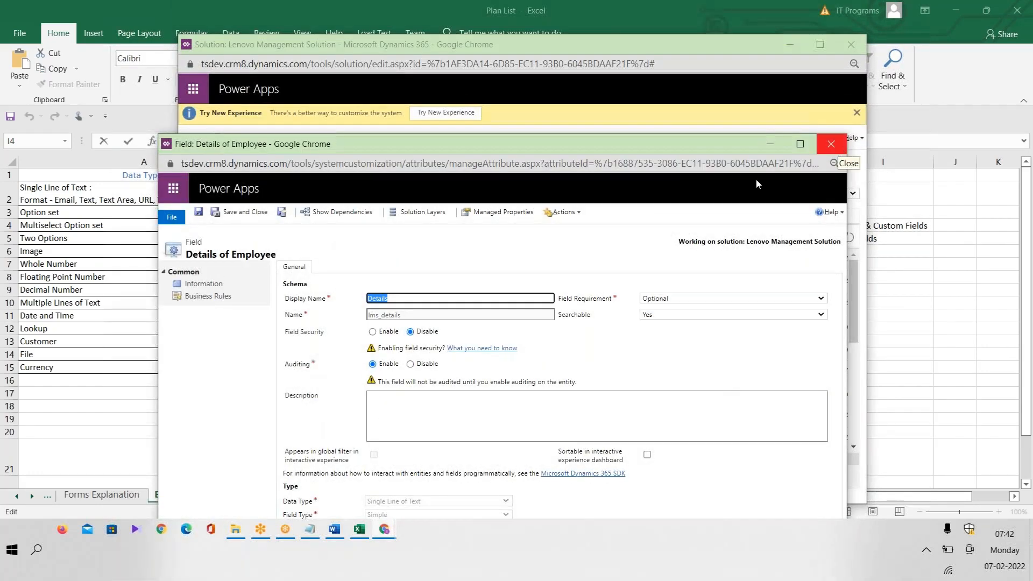
left_click_drag(429, 316, 360, 324)
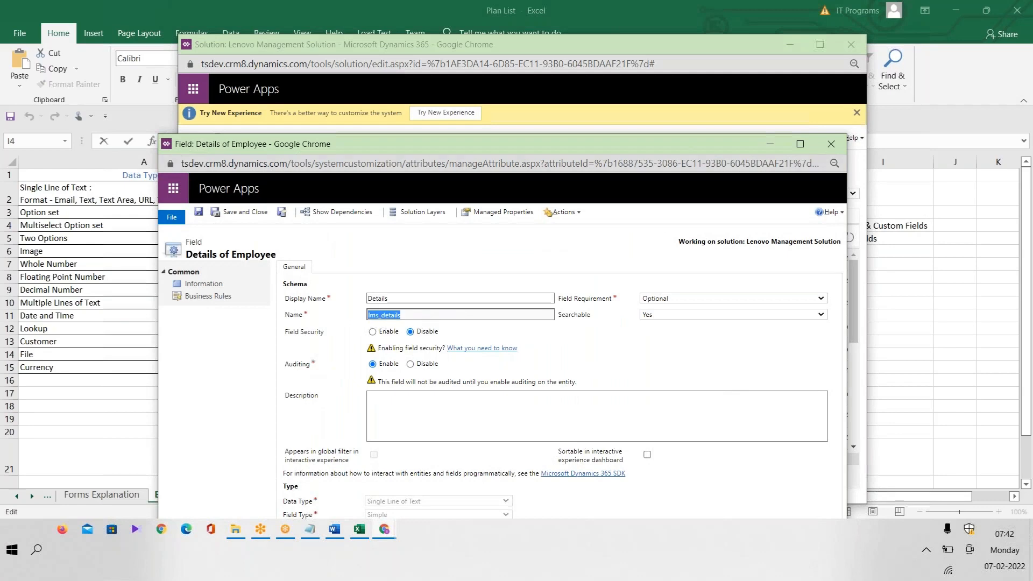
left_click(830, 143)
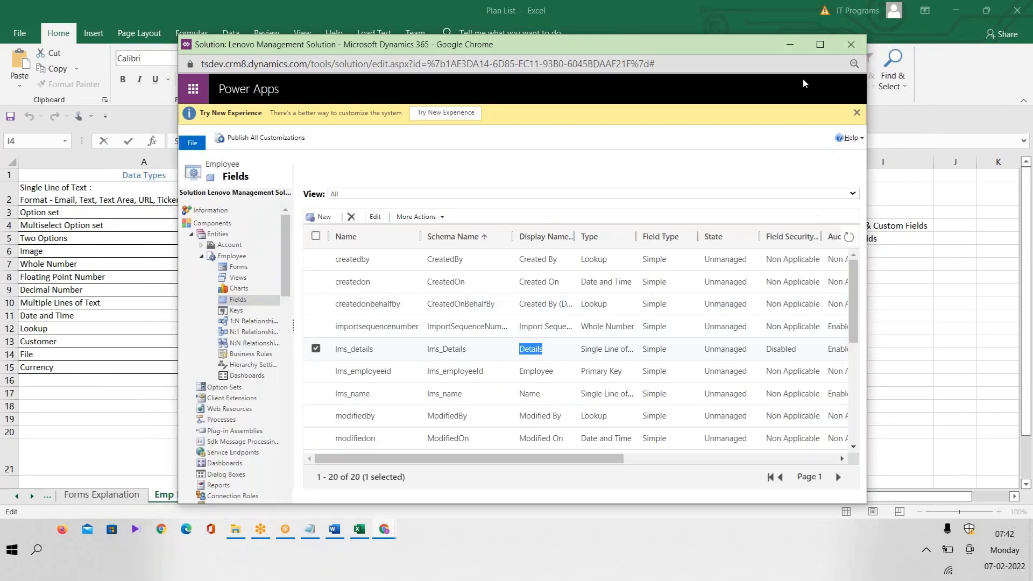
left_click(825, 49)
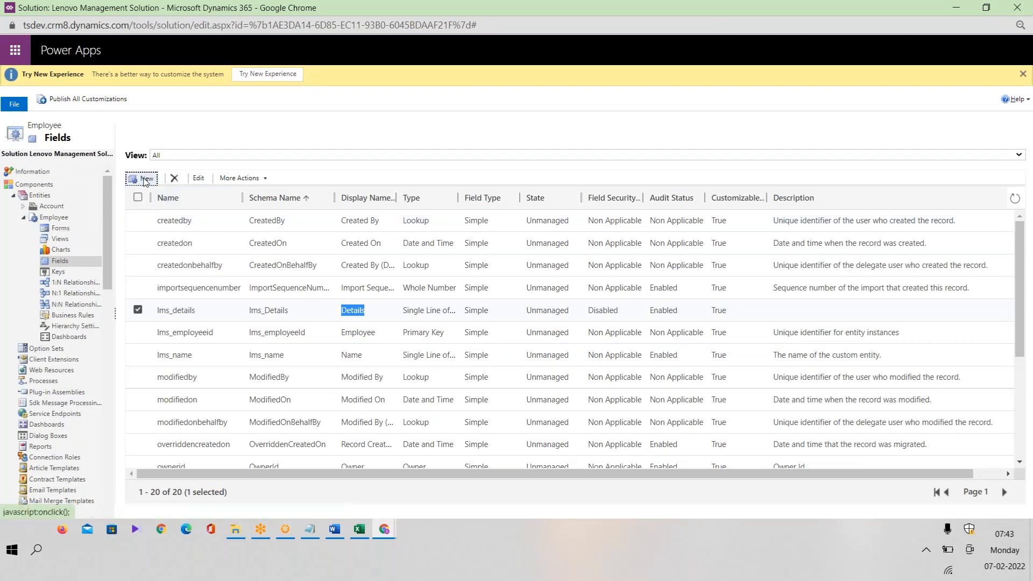
Start a new Employee field, maximize its form, and bring up the Plan List workbook.
left_click(75, 230)
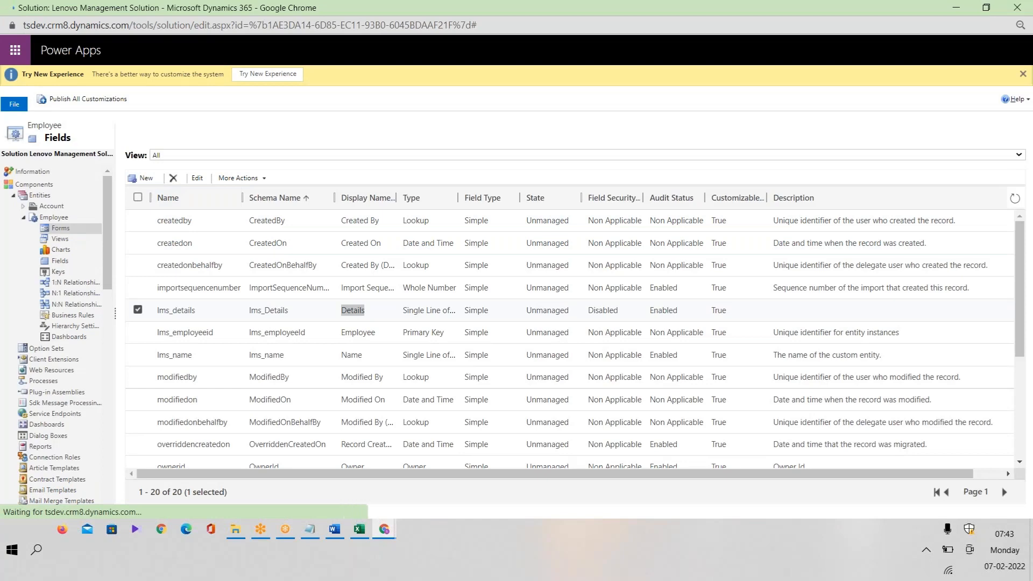
left_click(73, 263)
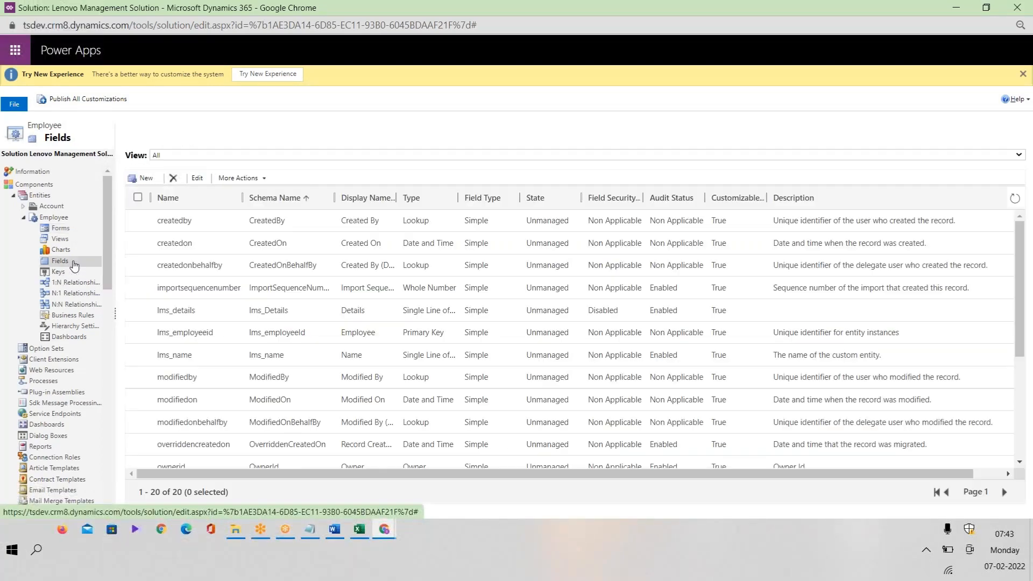
left_click(141, 182)
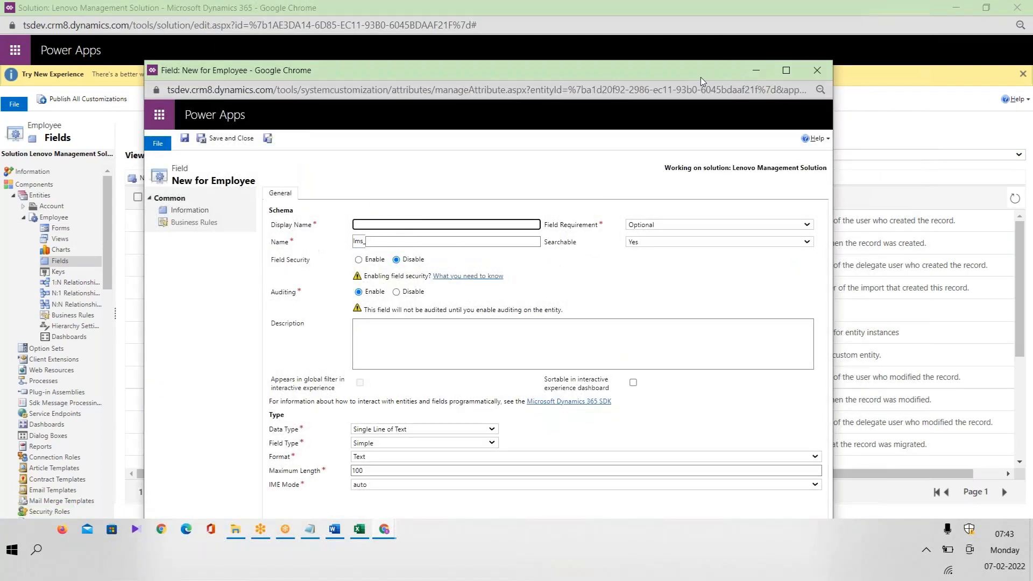
left_click(786, 70)
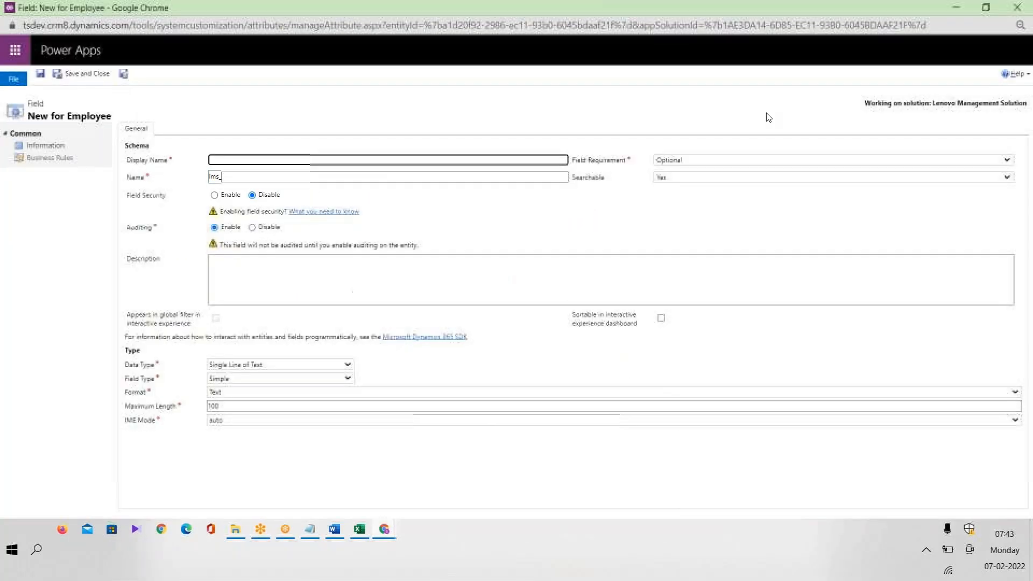
left_click(359, 529)
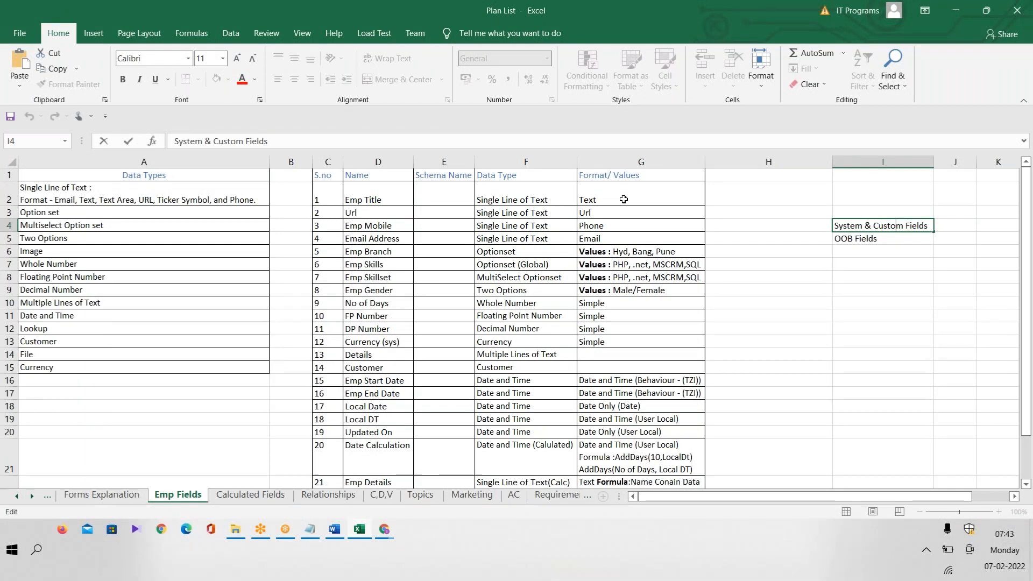
Copy 'Emp Title' from cell D2 into the new field's Display Name.
double_click(402, 198)
left_click_drag(402, 199, 330, 200)
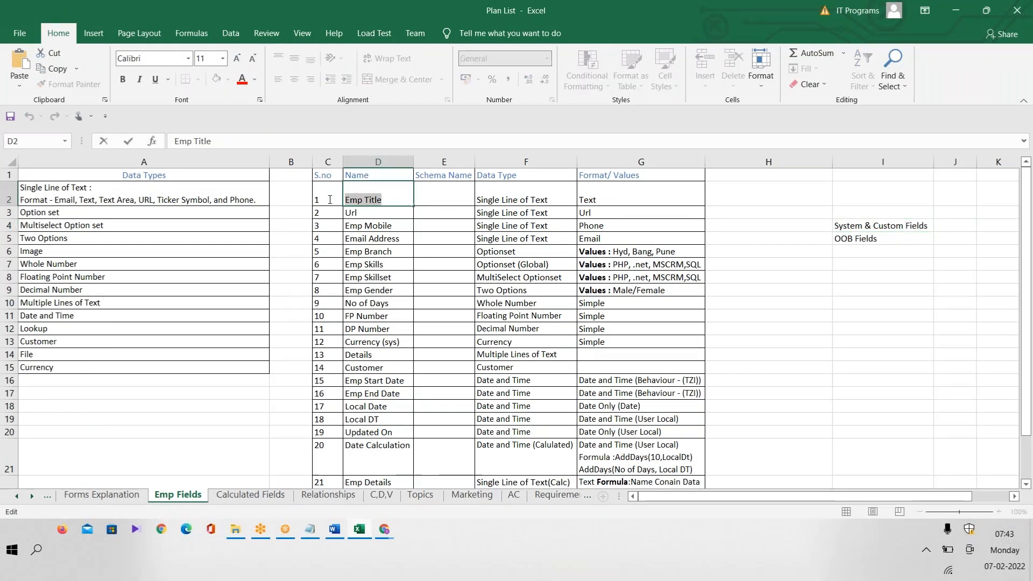
key("ctrl+c")
key("alt+Tab")
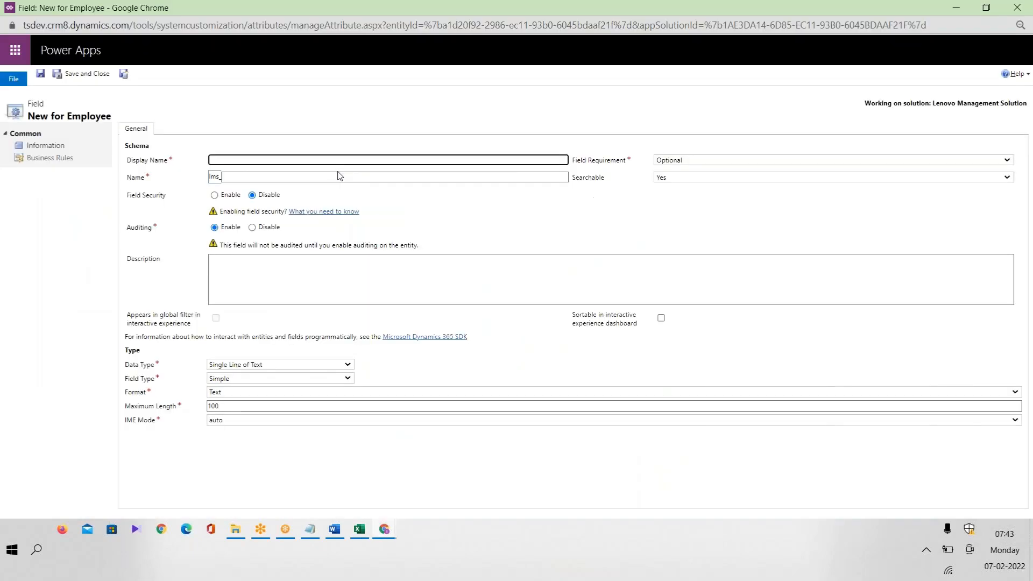
key("ctrl+v")
key("Tab")
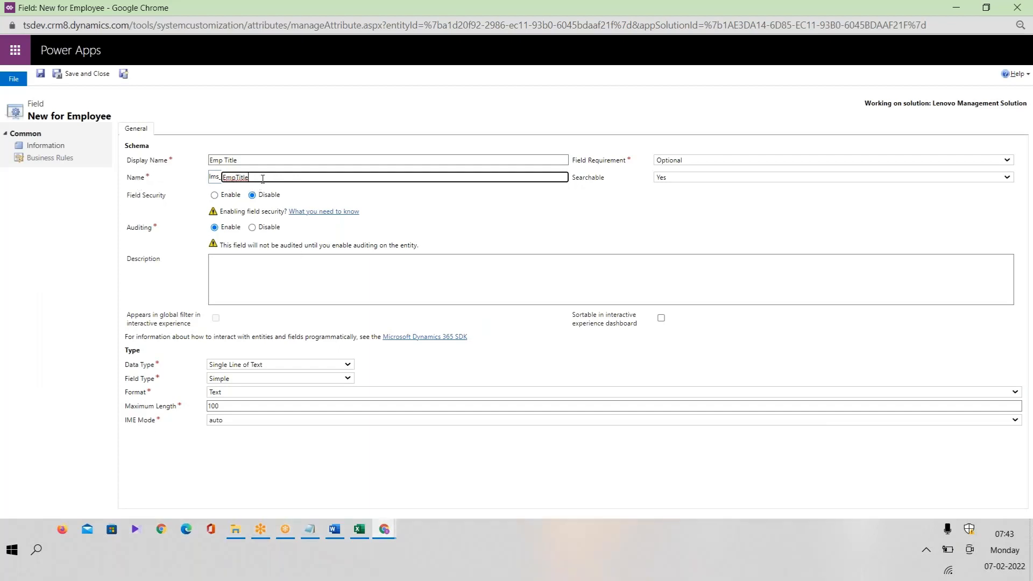
Confirm the auto-filled name lms_EmpTitle and keep Field Requirement Optional.
left_click_drag(263, 178, 208, 182)
left_click_drag(265, 160, 209, 160)
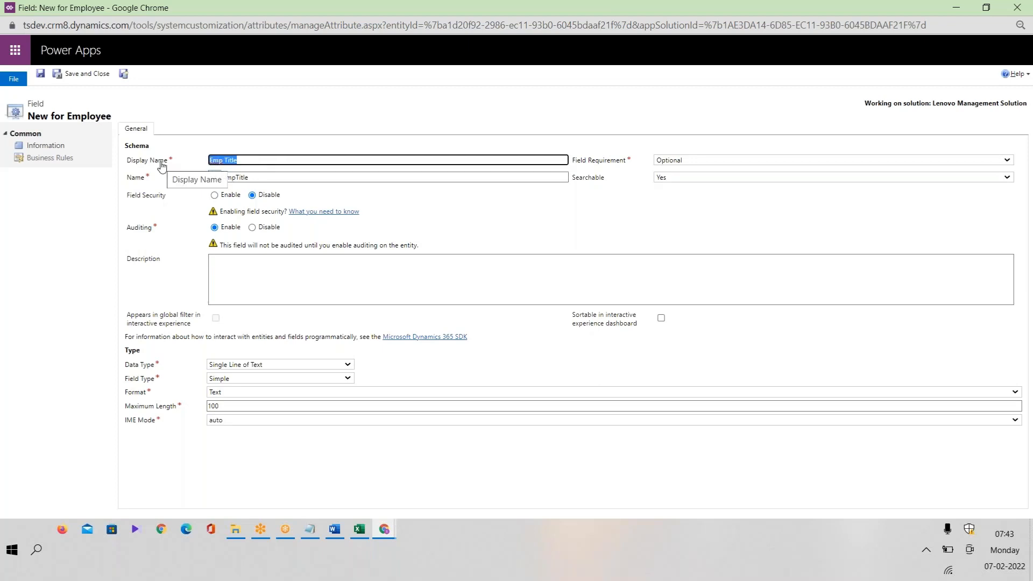
left_click(712, 160)
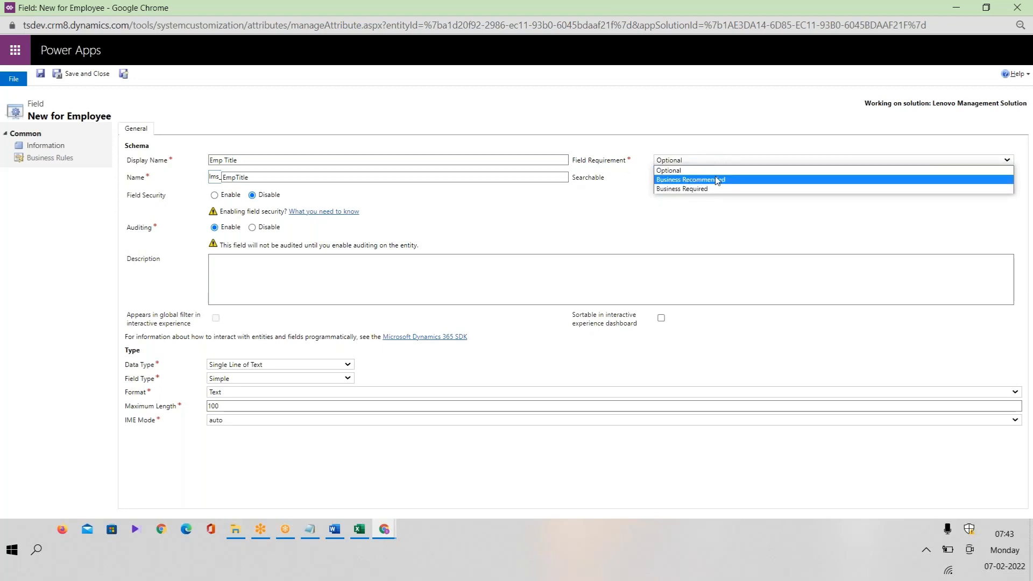
left_click(670, 171)
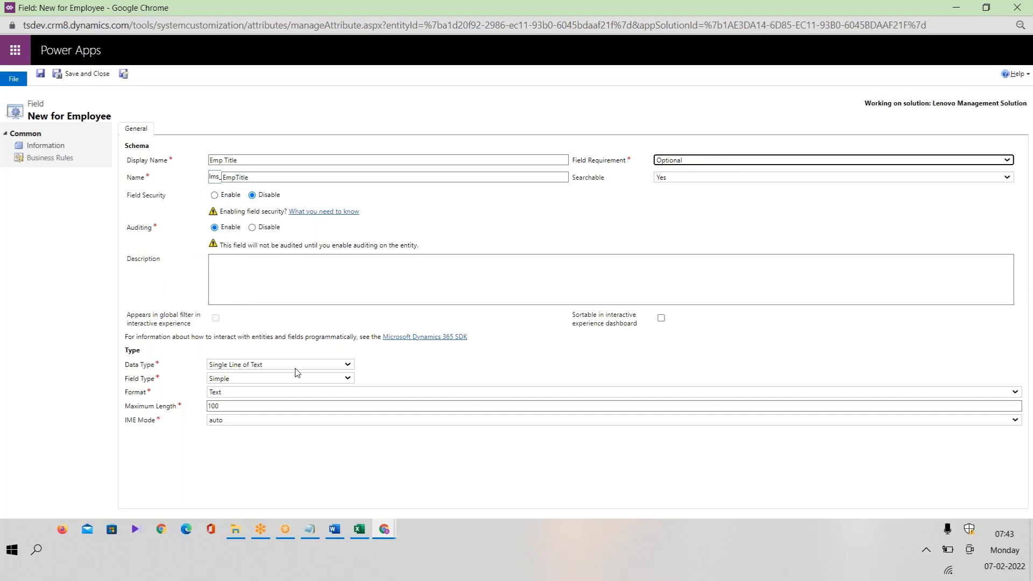
left_click(271, 365)
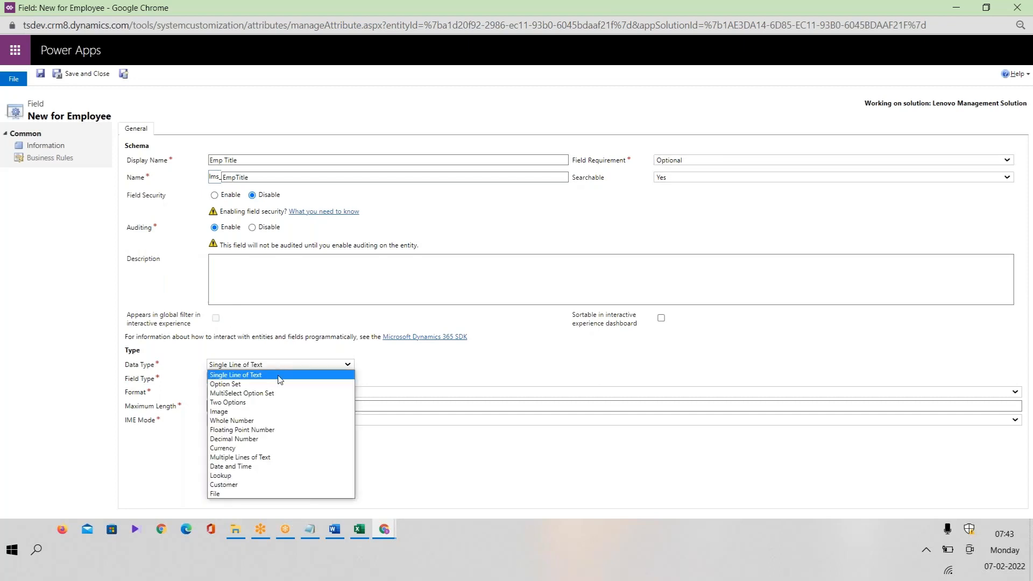
left_click(275, 372)
left_click(240, 380)
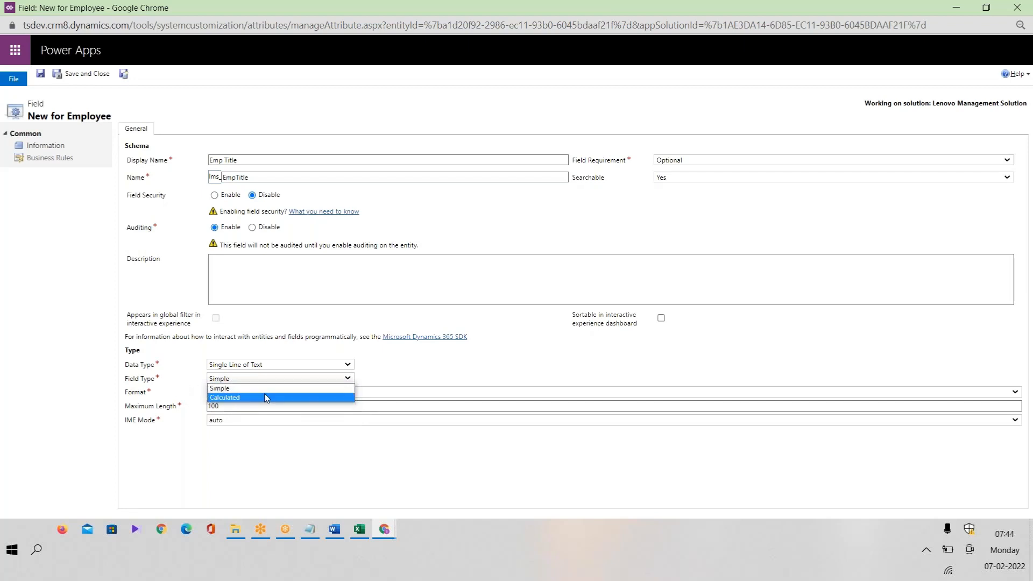
left_click(246, 391)
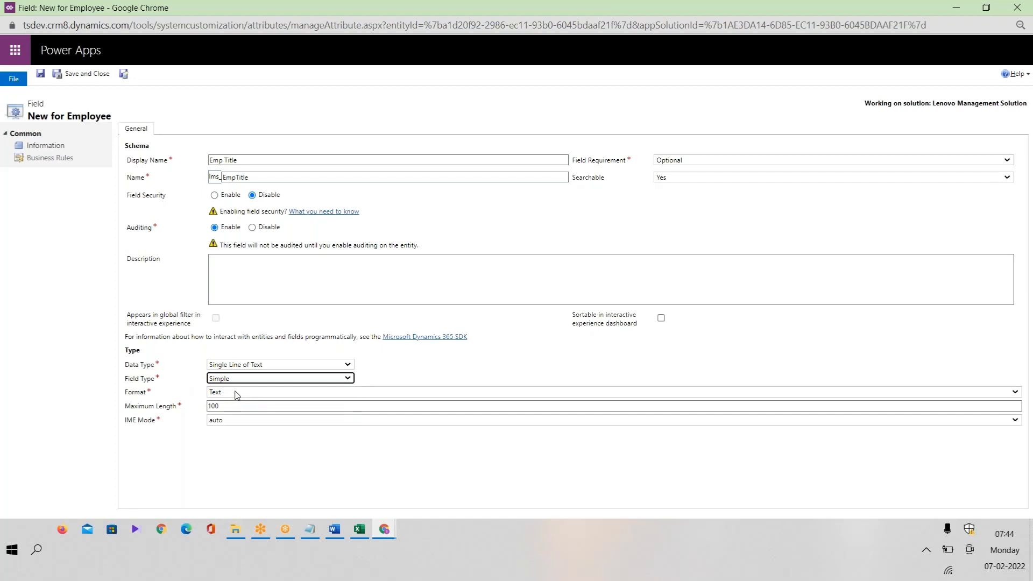
left_click(275, 378)
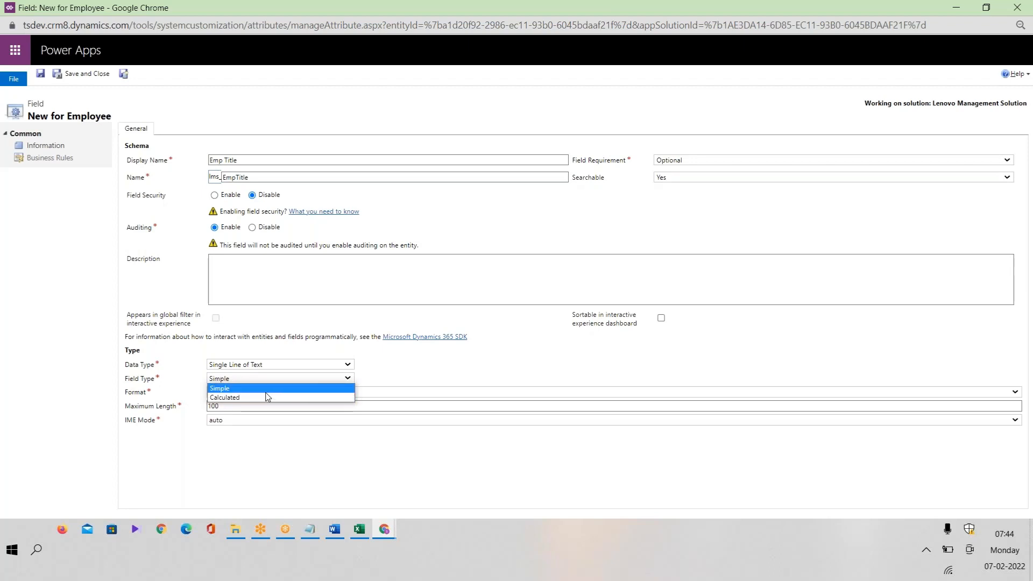
left_click(266, 391)
left_click(278, 398)
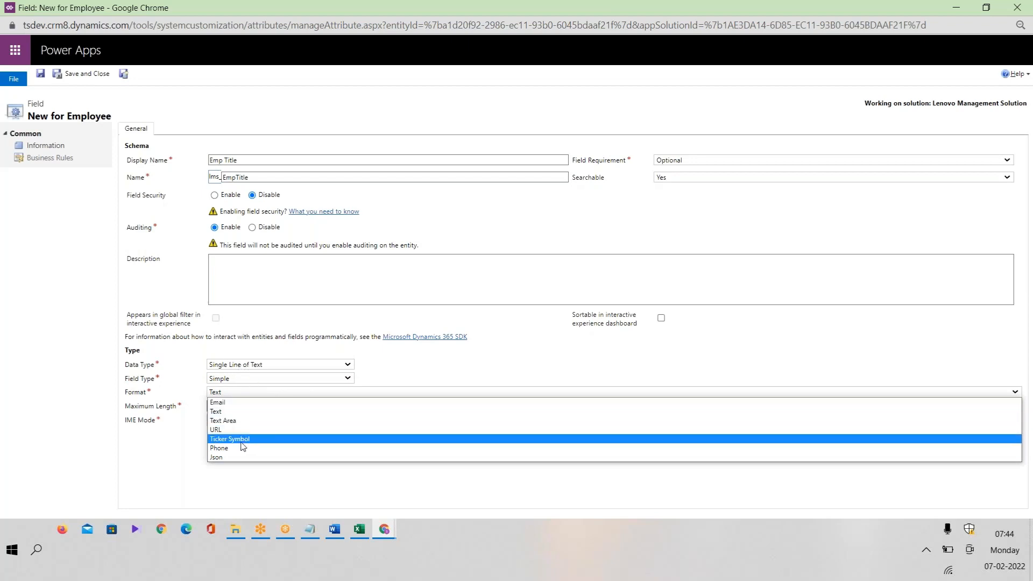
left_click(357, 530)
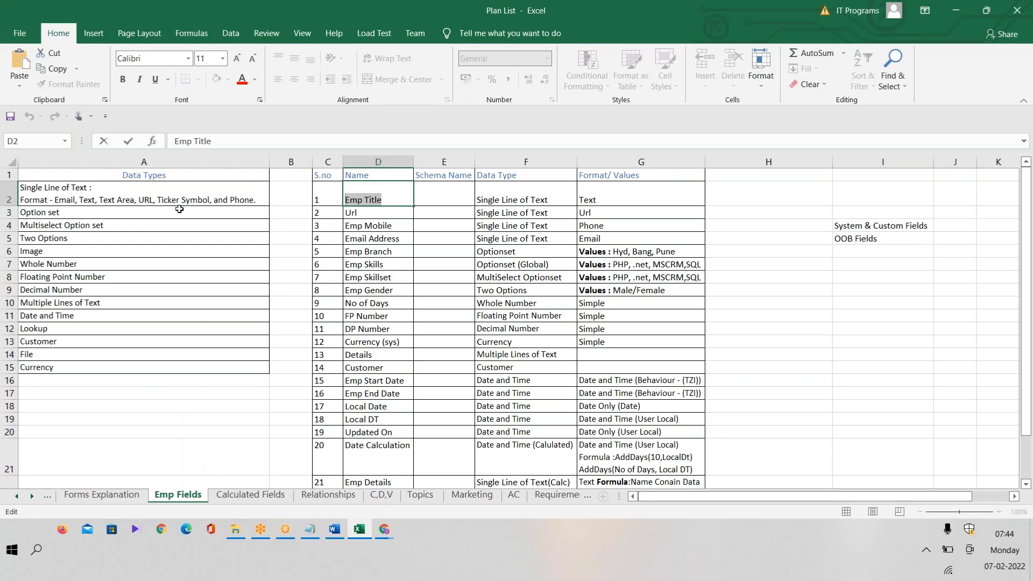
key("alt+Tab")
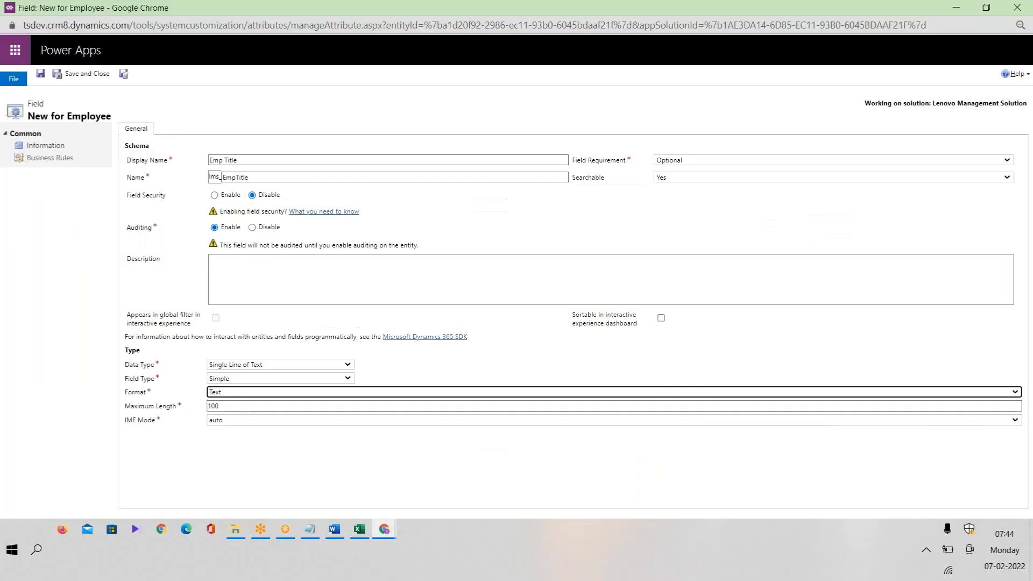
left_click(254, 398)
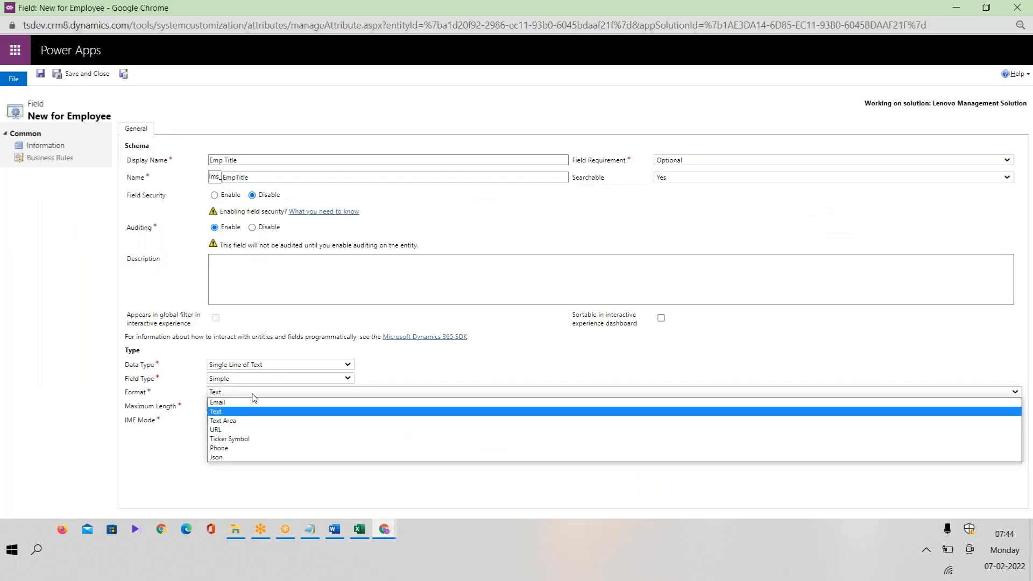
left_click(231, 413)
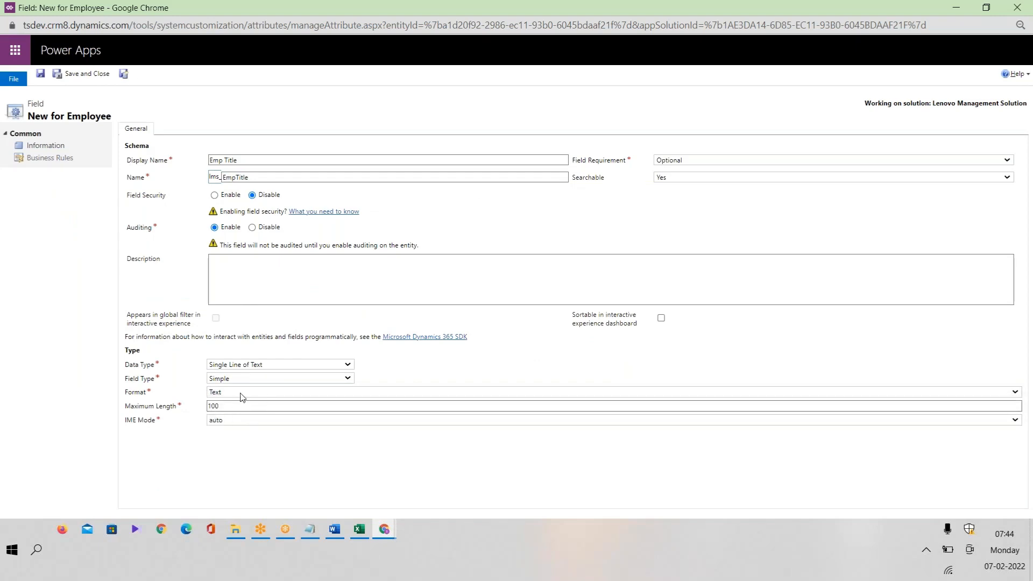
left_click(357, 532)
Save the Emp Title field and return to the Employee fields list, now 21 fields.
key("alt+Tab")
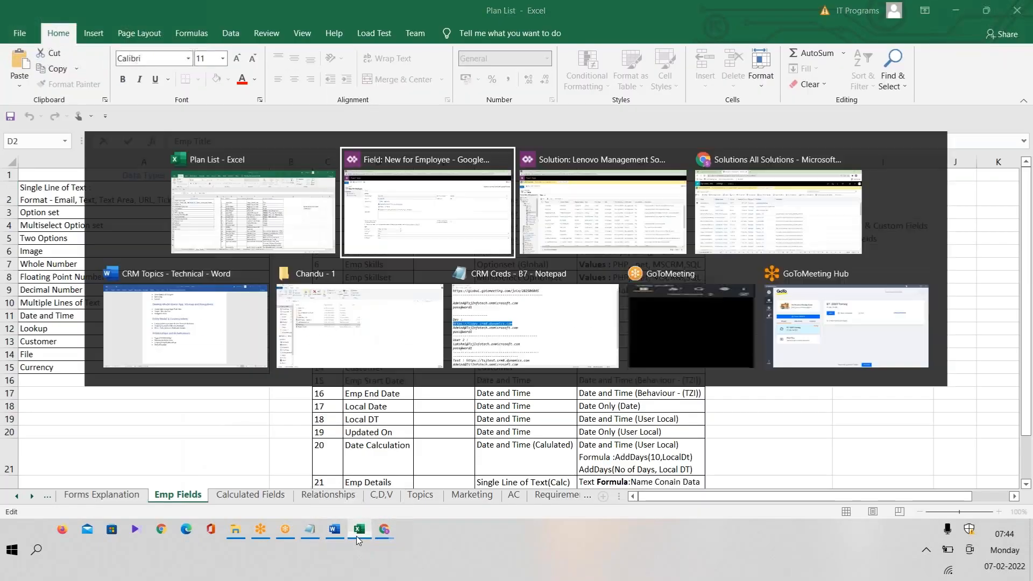
left_click(39, 76)
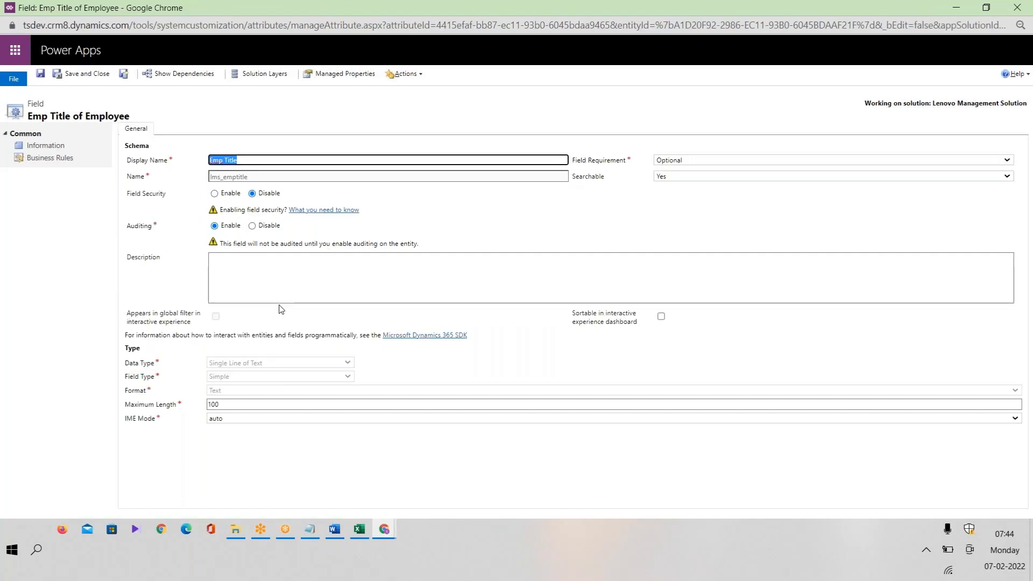
left_click(246, 365)
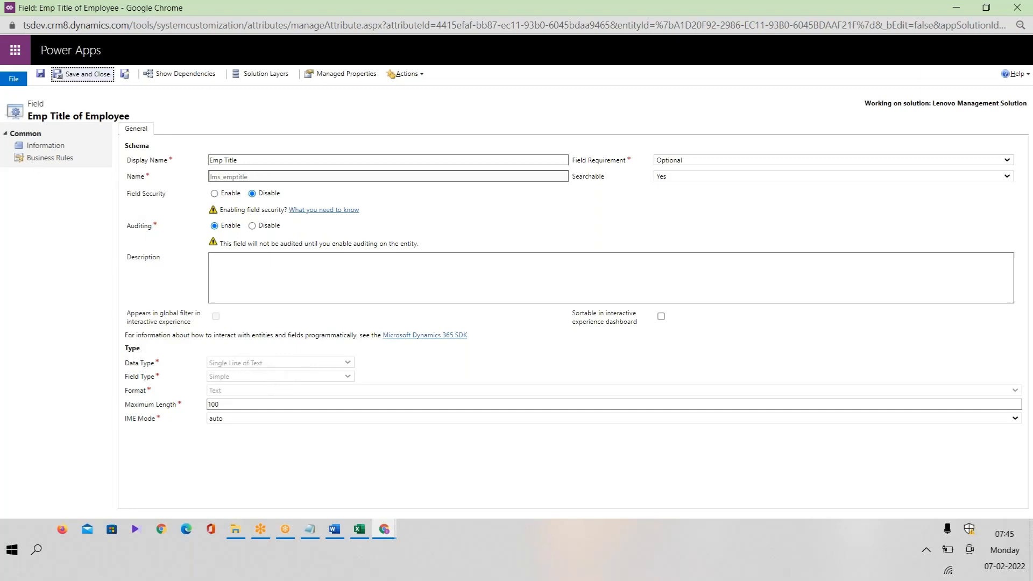
left_click(359, 529)
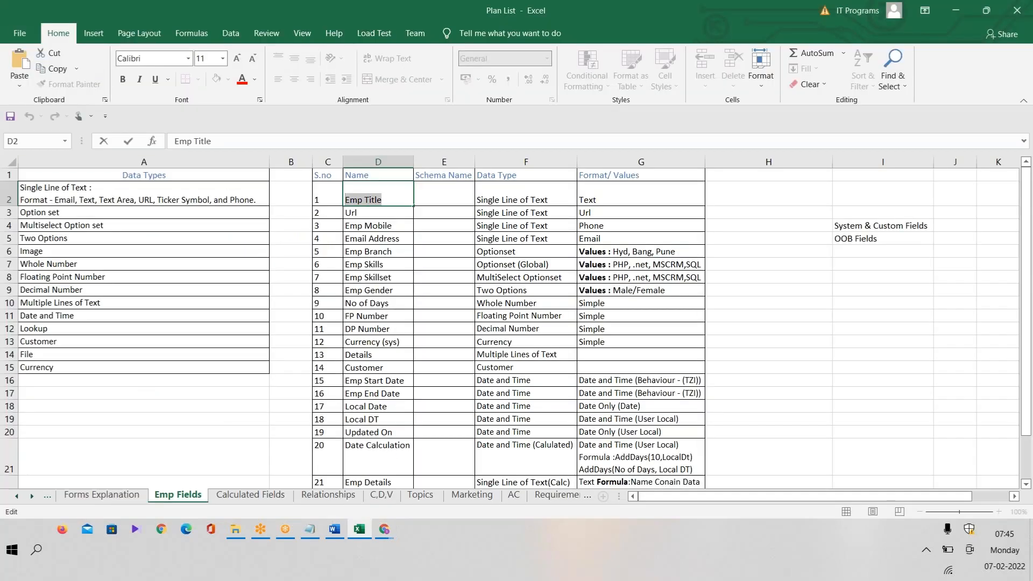
left_click(384, 529)
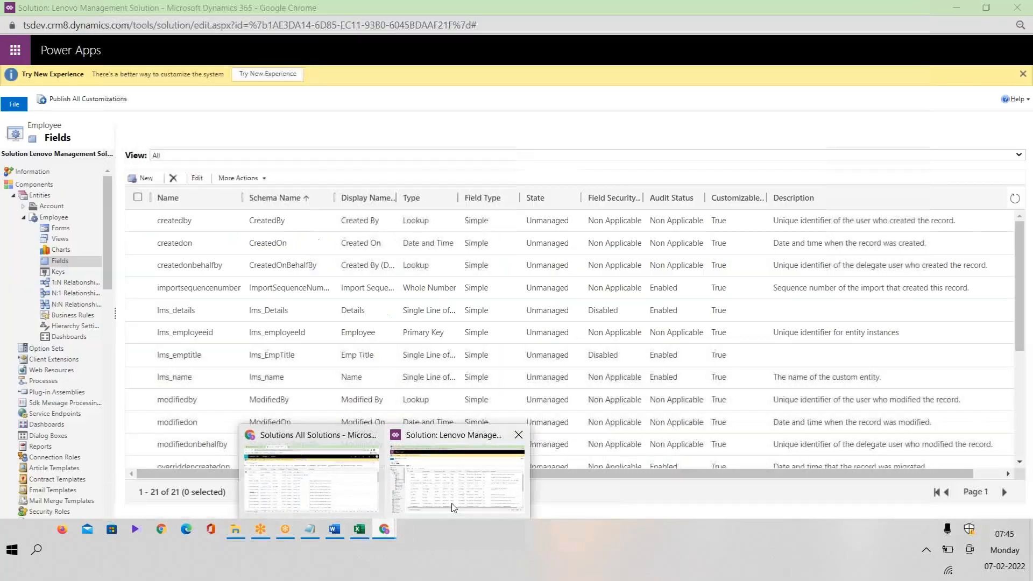
Create another new Employee field and fetch 'Url' from plan cell D3 as its display name.
left_click(451, 503)
left_click(145, 180)
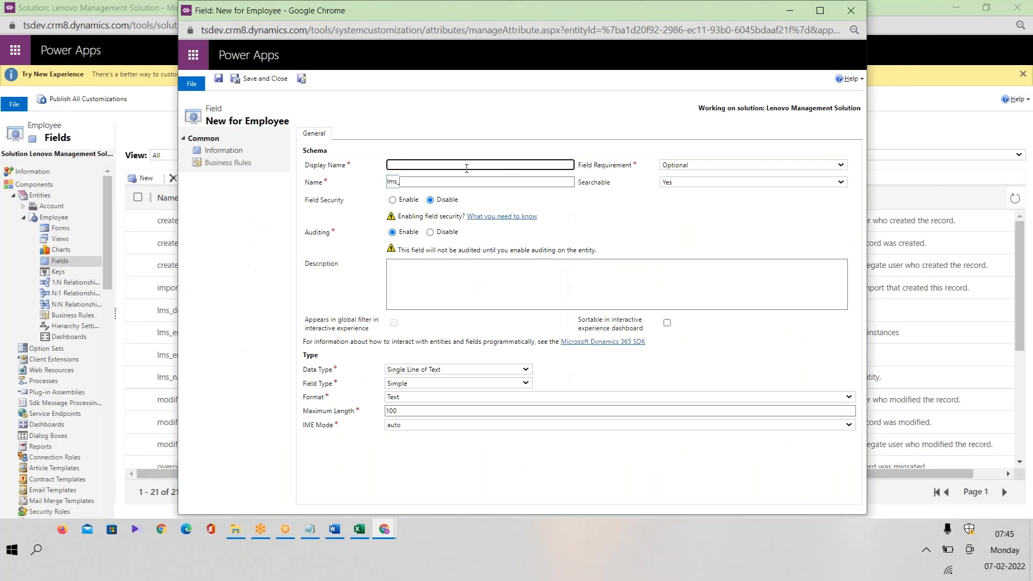
left_click(467, 167)
left_click(359, 530)
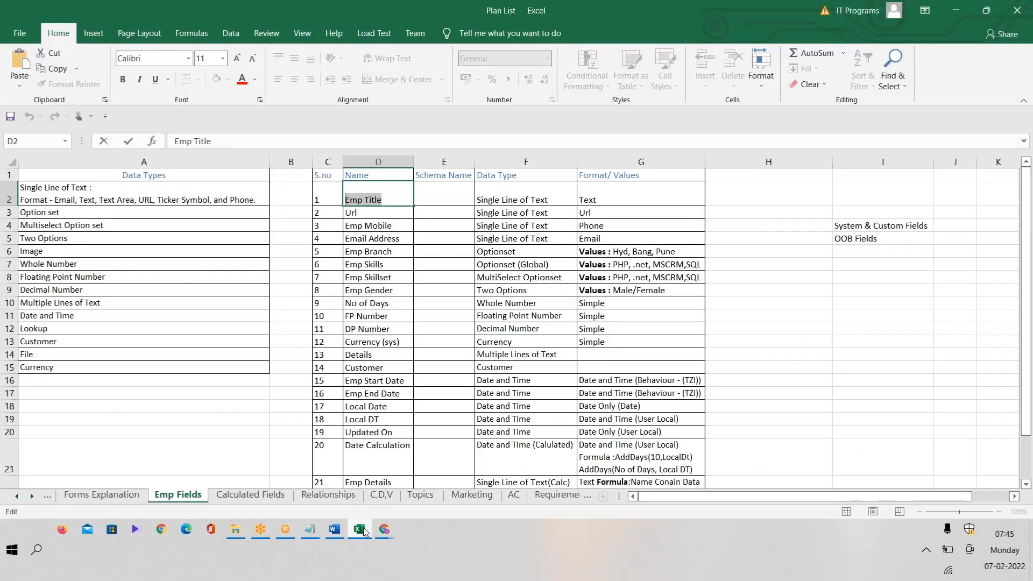
left_click(370, 214)
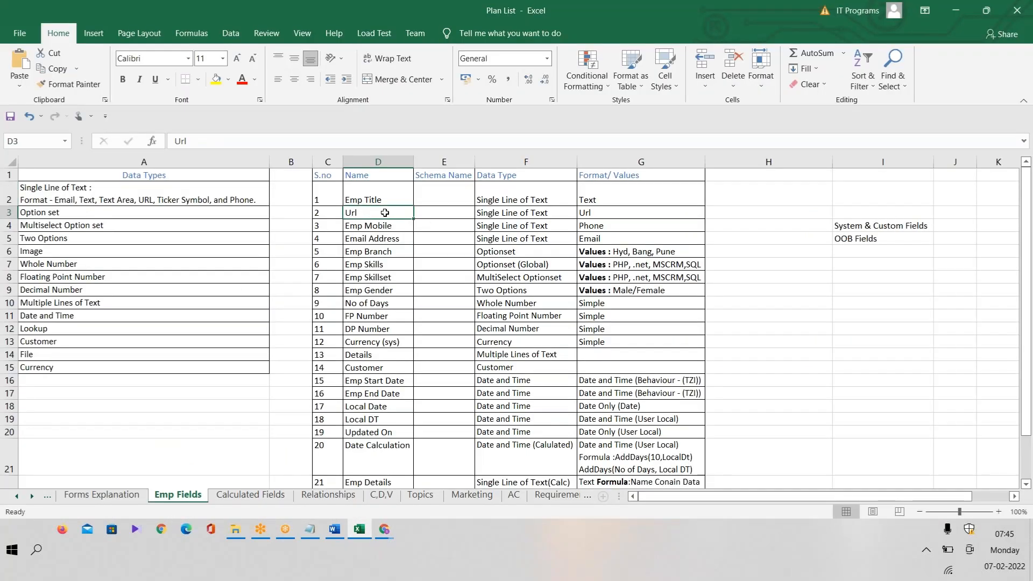
double_click(353, 213)
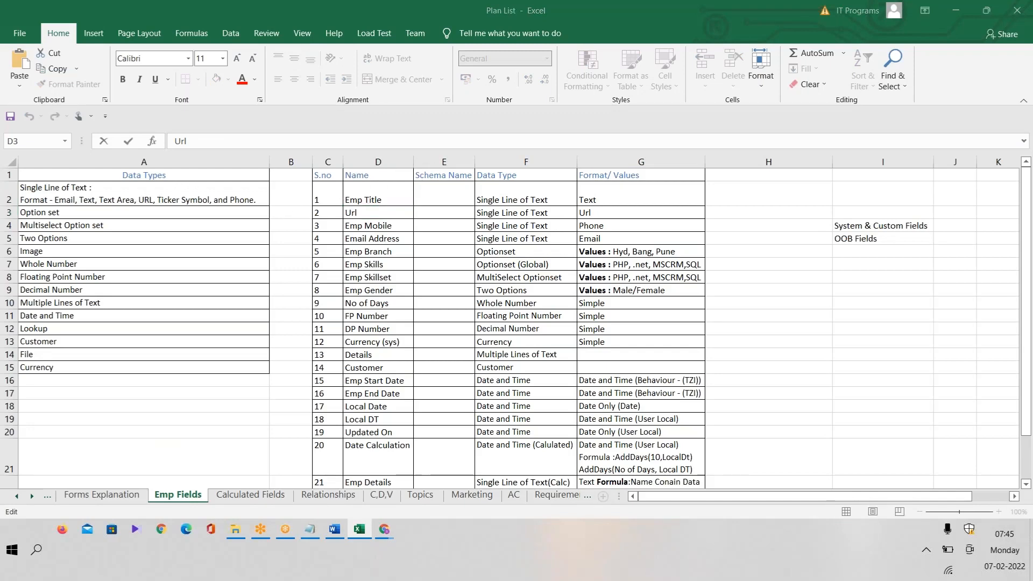
key("alt+Tab")
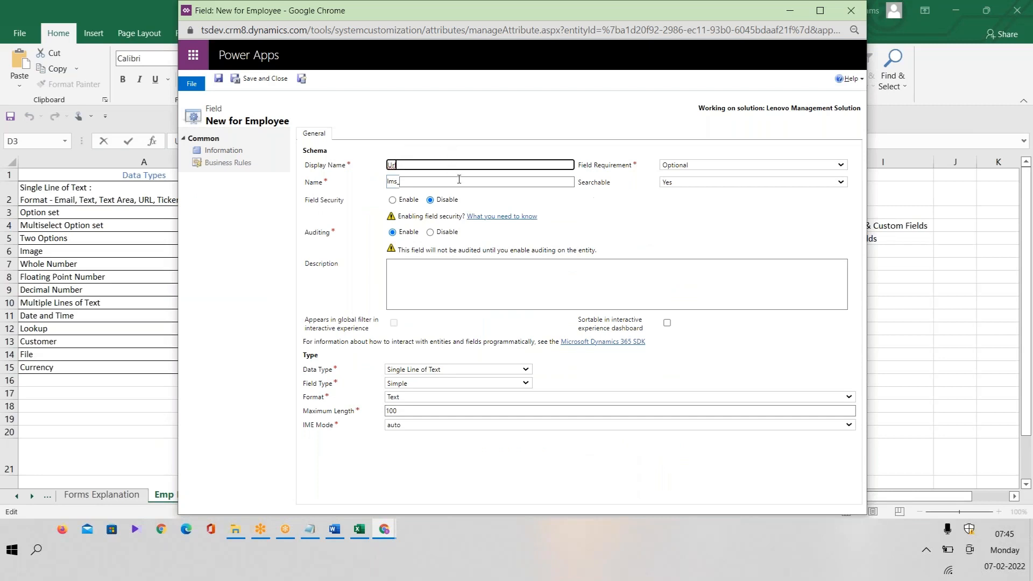
Keep Url as a Simple Single Line of Text field with URL format, and save it.
left_click(459, 180)
left_click(430, 369)
left_click(431, 370)
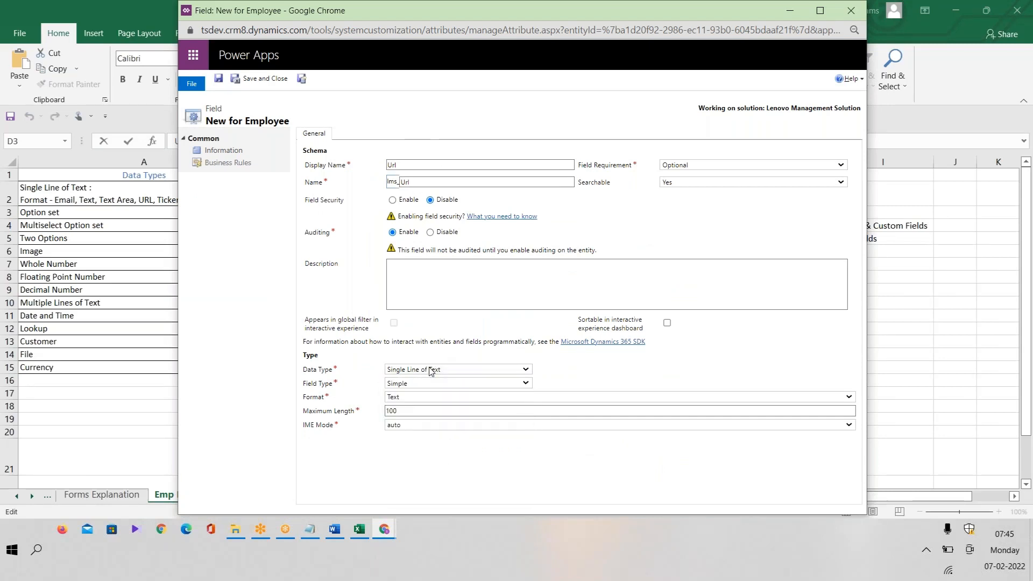
left_click(416, 383)
left_click(418, 395)
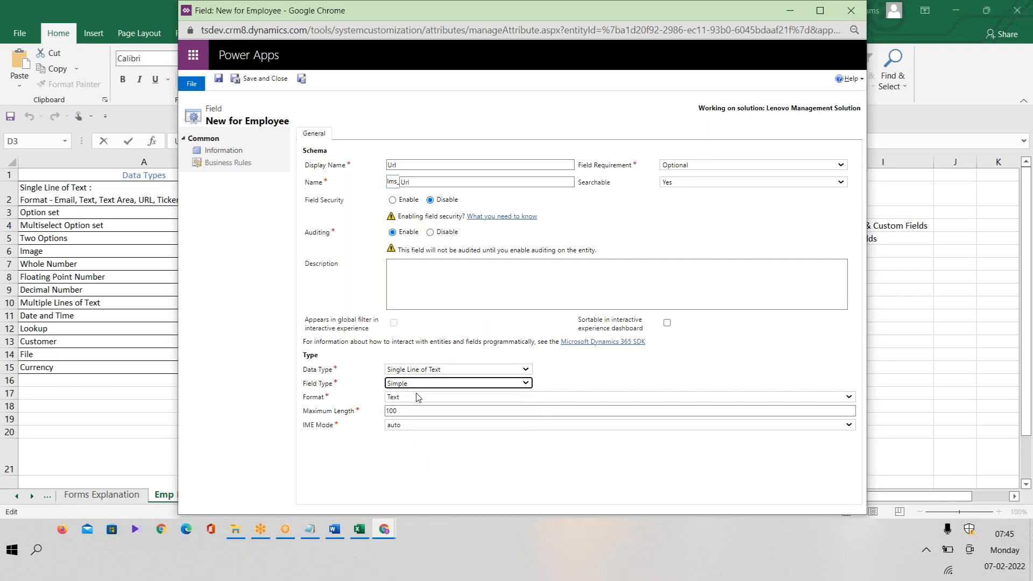
left_click(421, 398)
left_click(409, 439)
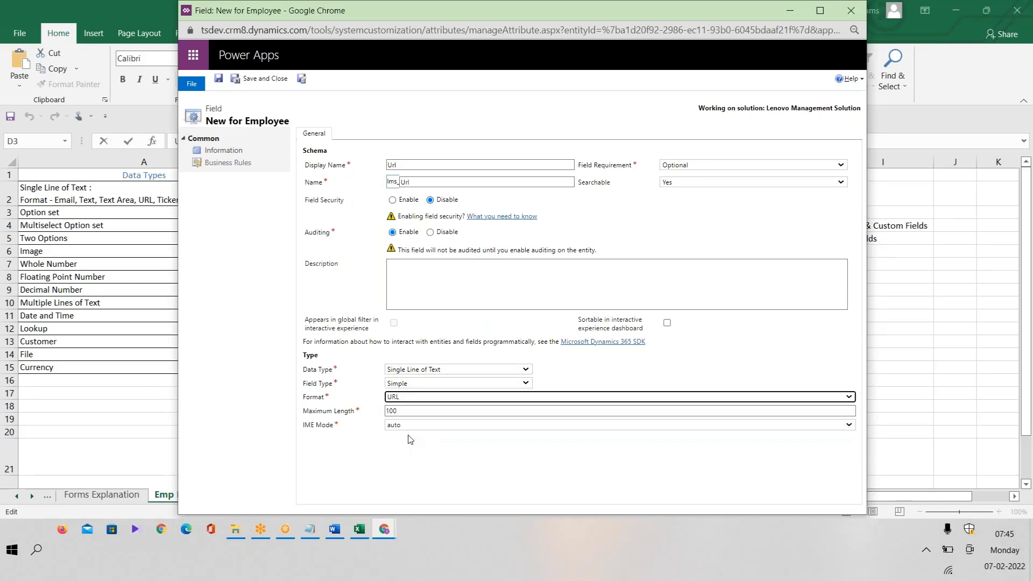
left_click(264, 81)
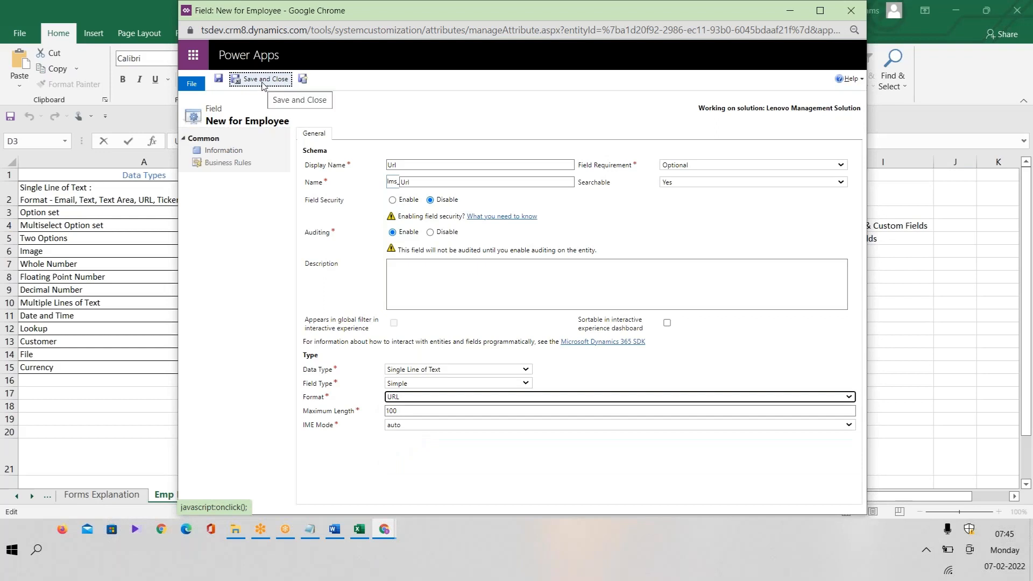
left_click(302, 80)
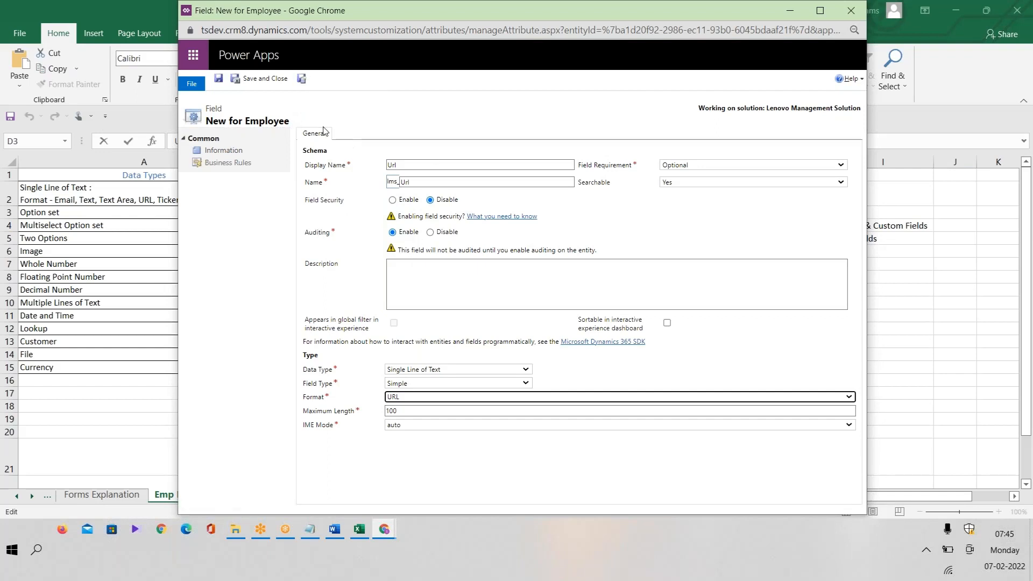
left_click(302, 79)
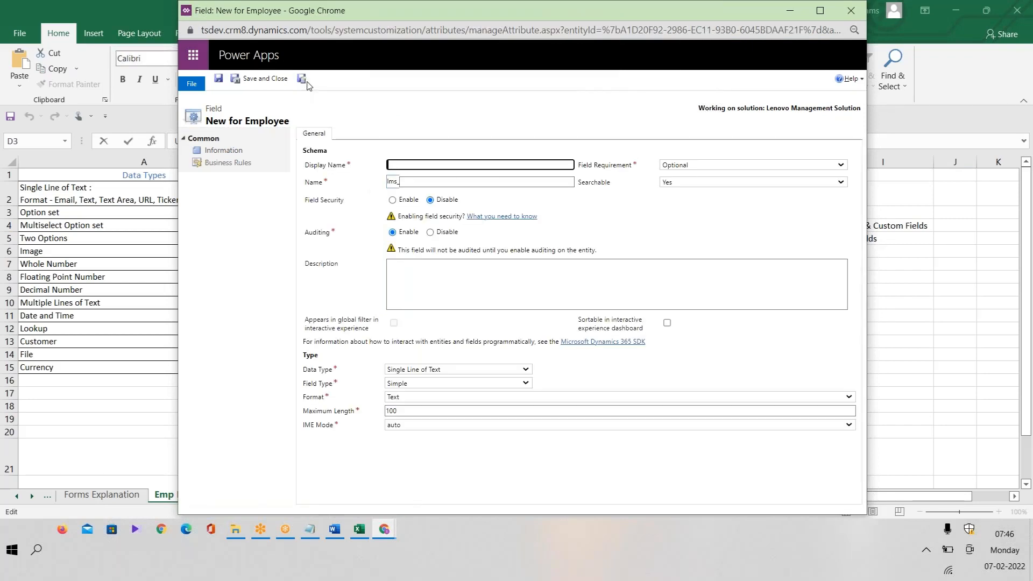
Copy the next field name, Emp Mobile, from cell D4 of the planning spreadsheet.
left_click(359, 529)
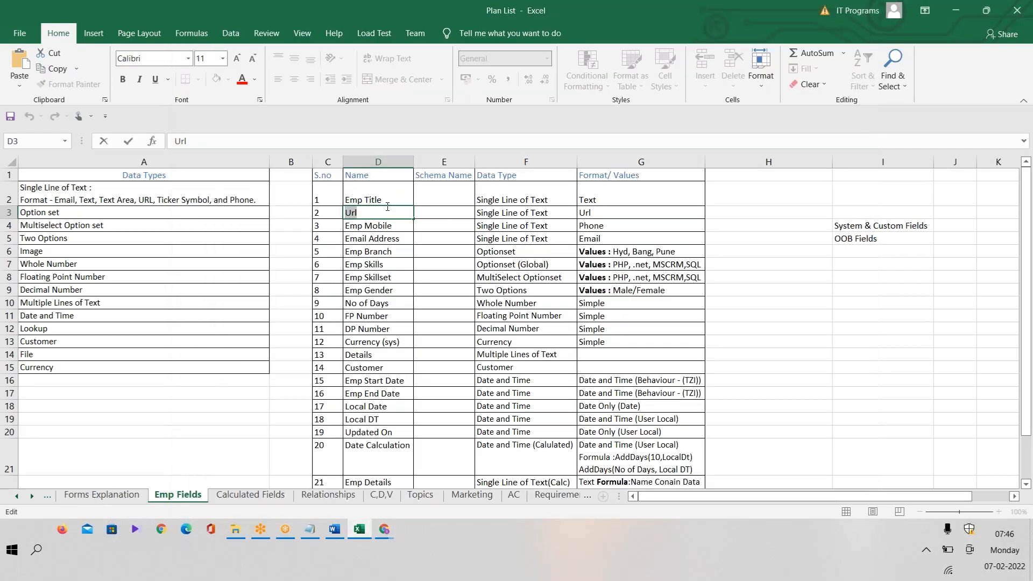
left_click(388, 224)
double_click(387, 224)
key("ctrl+c")
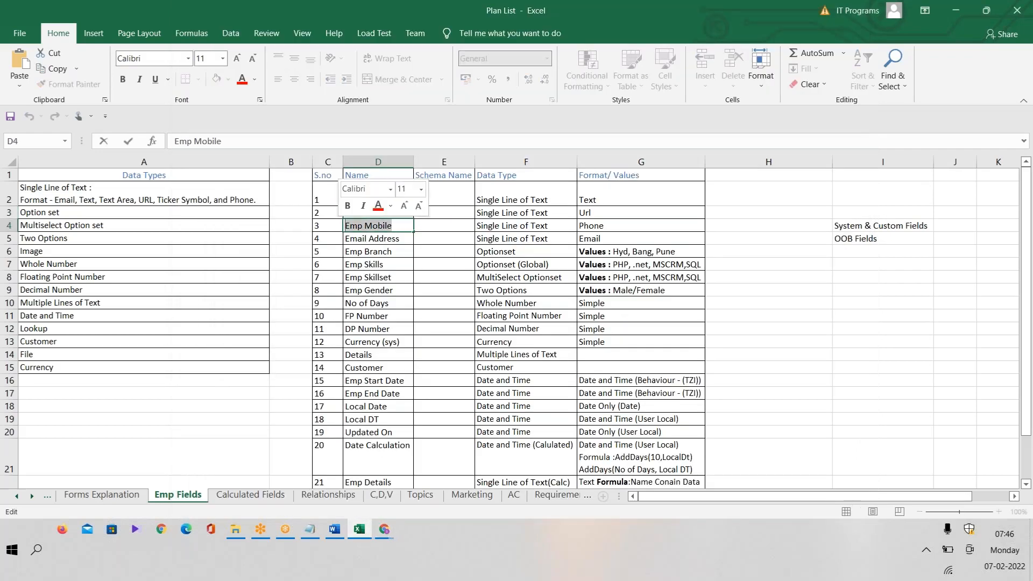
key("alt+Tab")
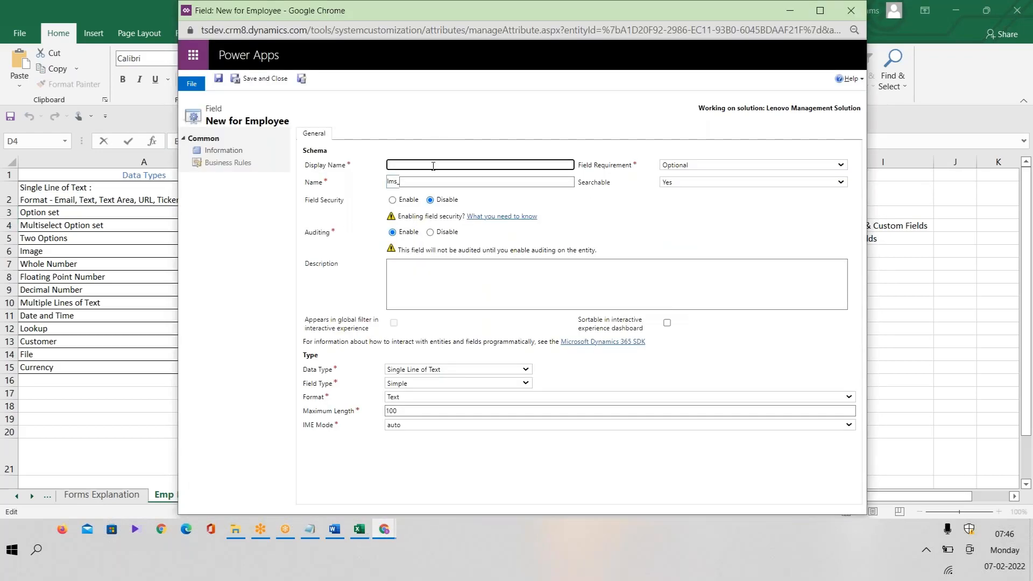
Create Emp Mobile (lms_EmpMobile) as Simple Single Line of Text, Phone format, maximum length 100, and save.
key("ctrl+v")
left_click(471, 178)
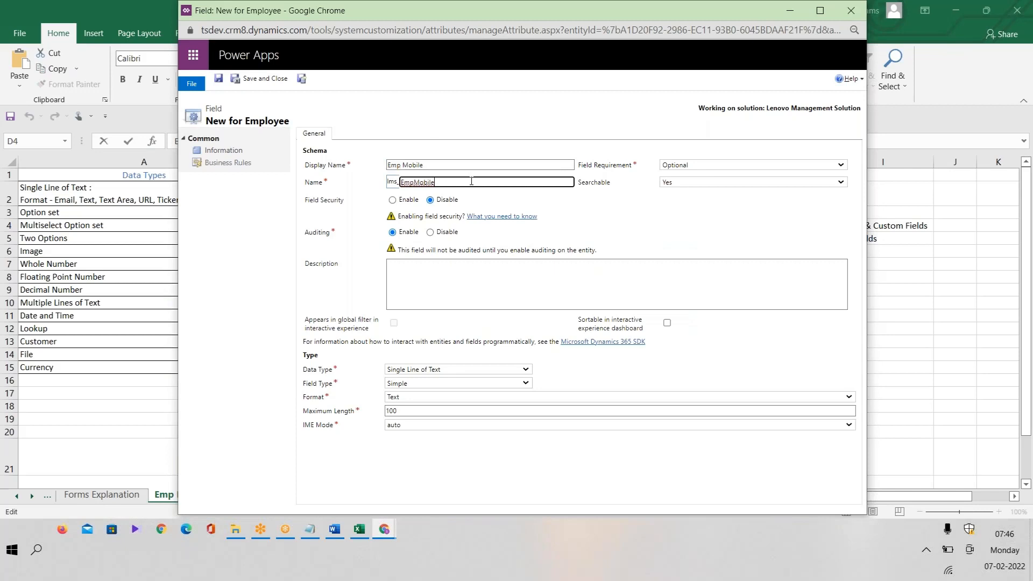
left_click(469, 369)
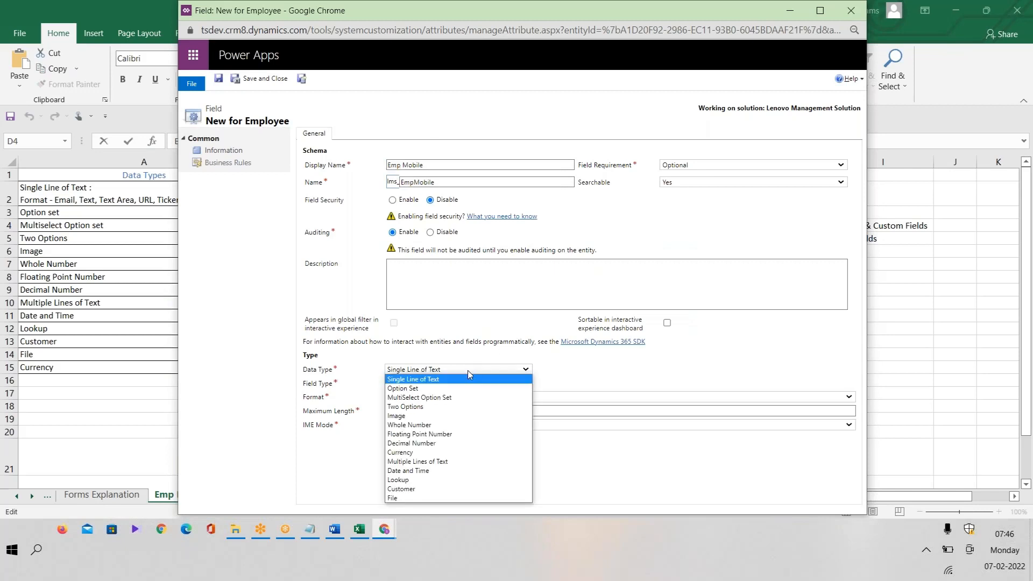
left_click(455, 379)
left_click(428, 385)
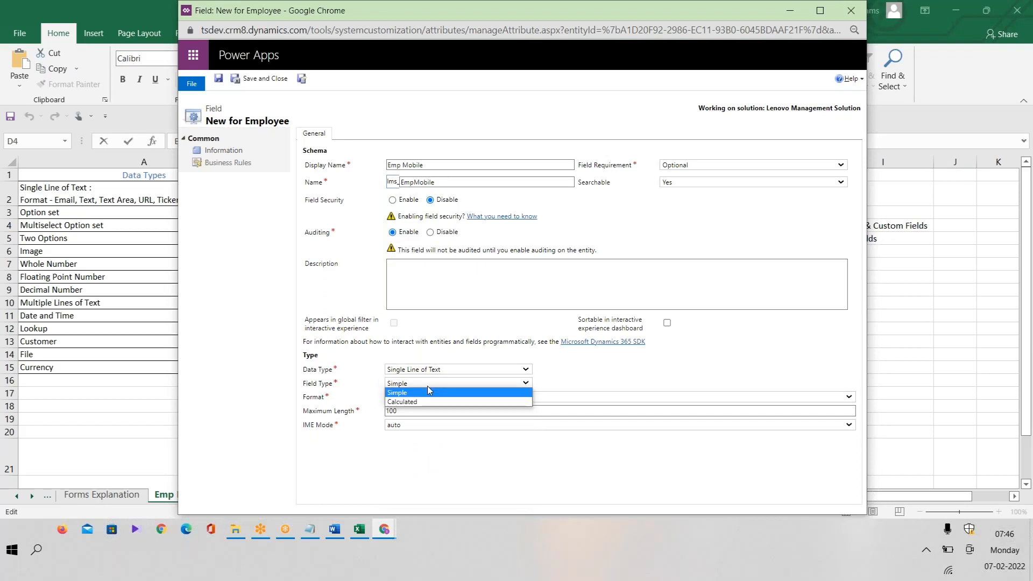
left_click(428, 392)
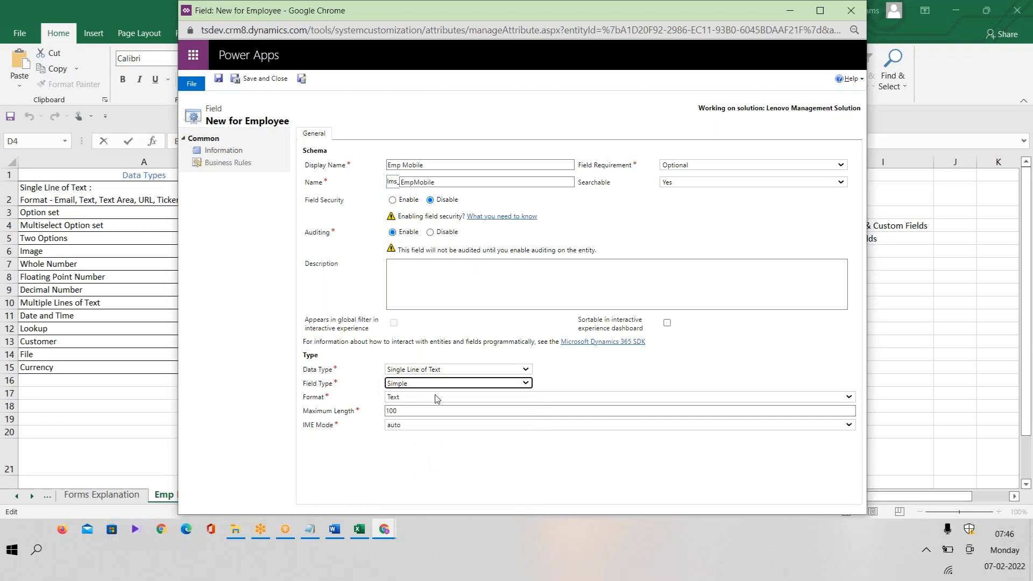
left_click(436, 399)
left_click(406, 456)
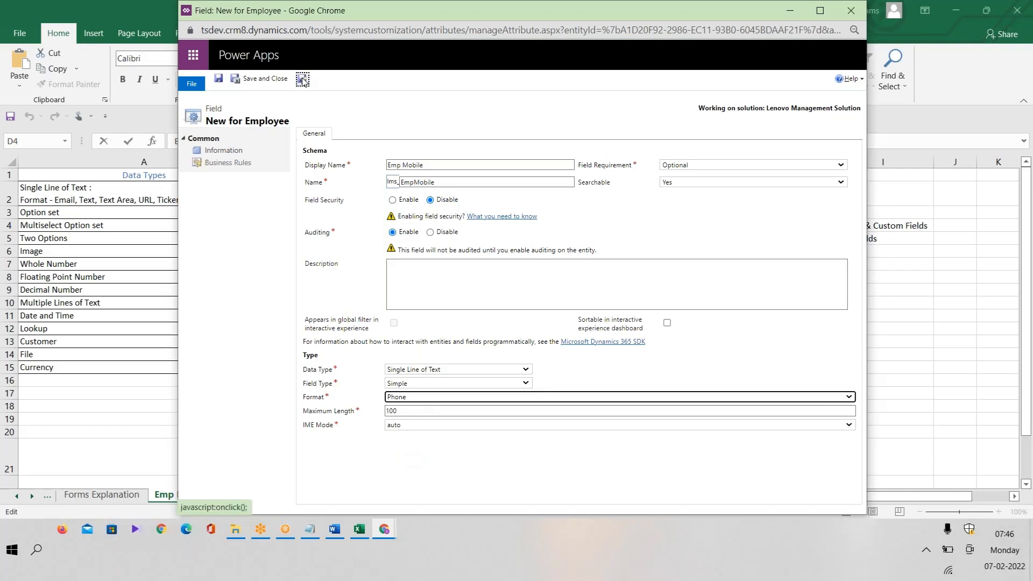
left_click(399, 410)
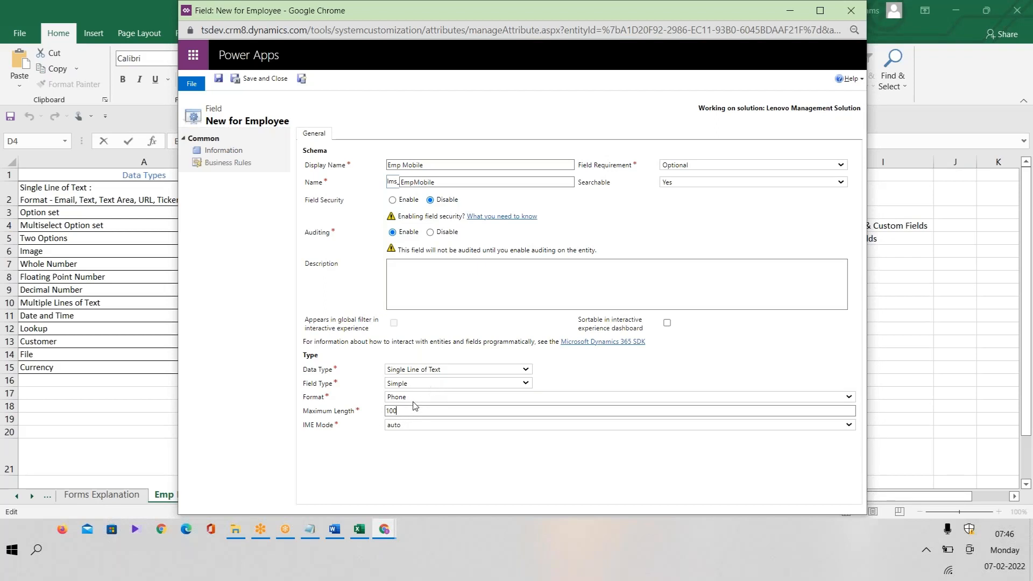
left_click_drag(409, 412, 368, 419)
left_click_drag(403, 408, 329, 417)
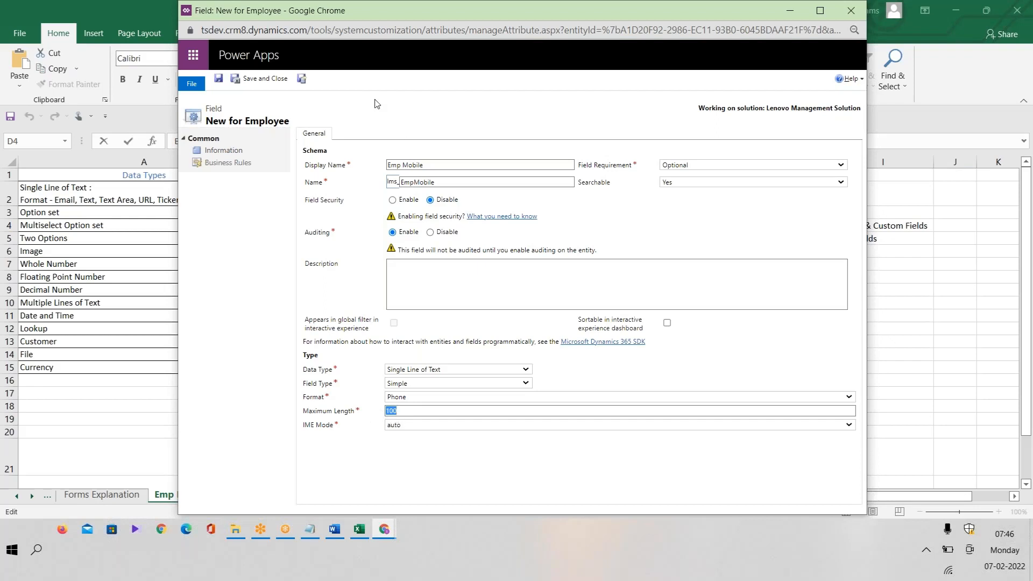
left_click(302, 79)
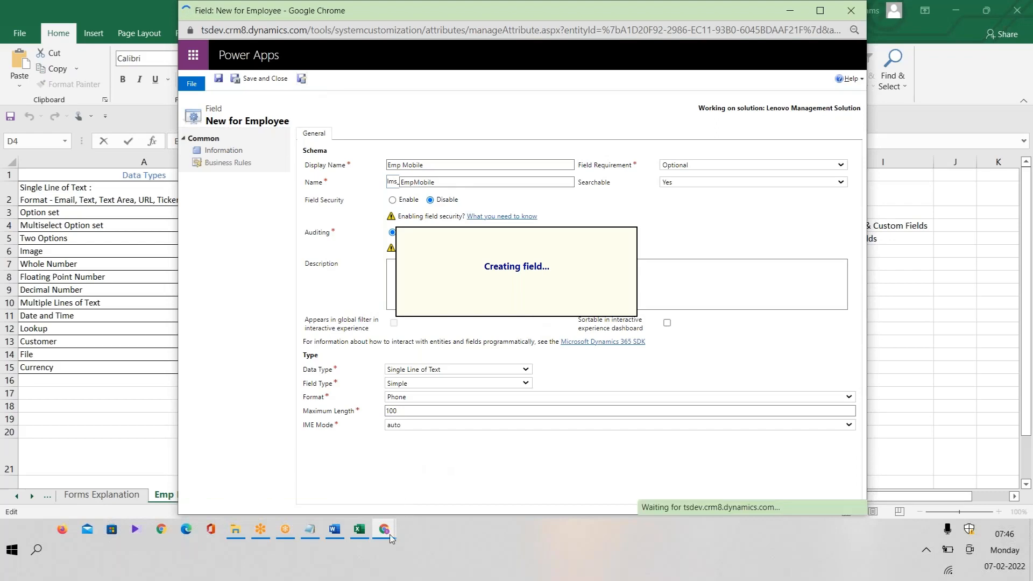
Name the new field Emp Email, also renaming cell D5 in the spreadsheet to Emp Email.
left_click(362, 532)
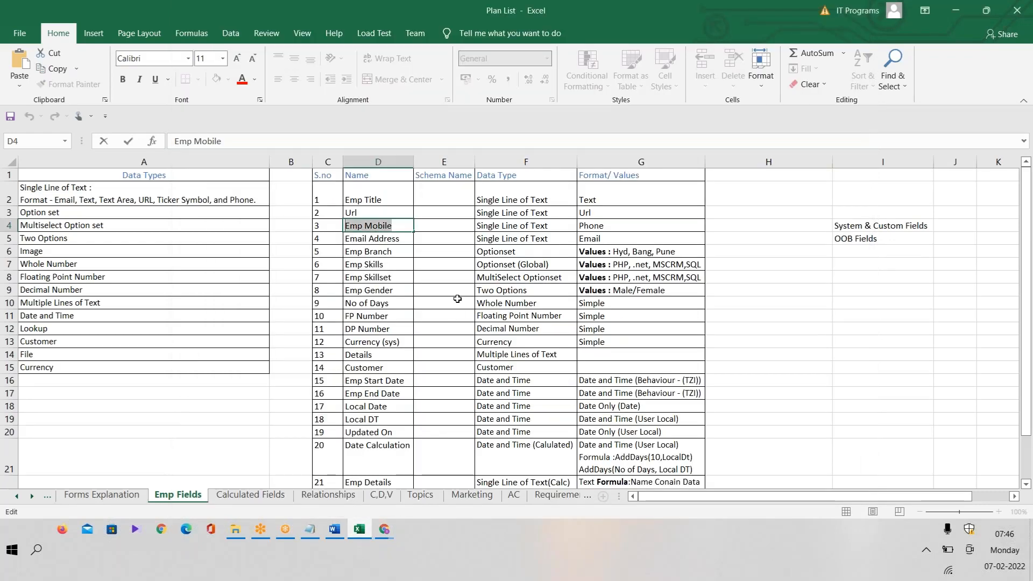
left_click(399, 237)
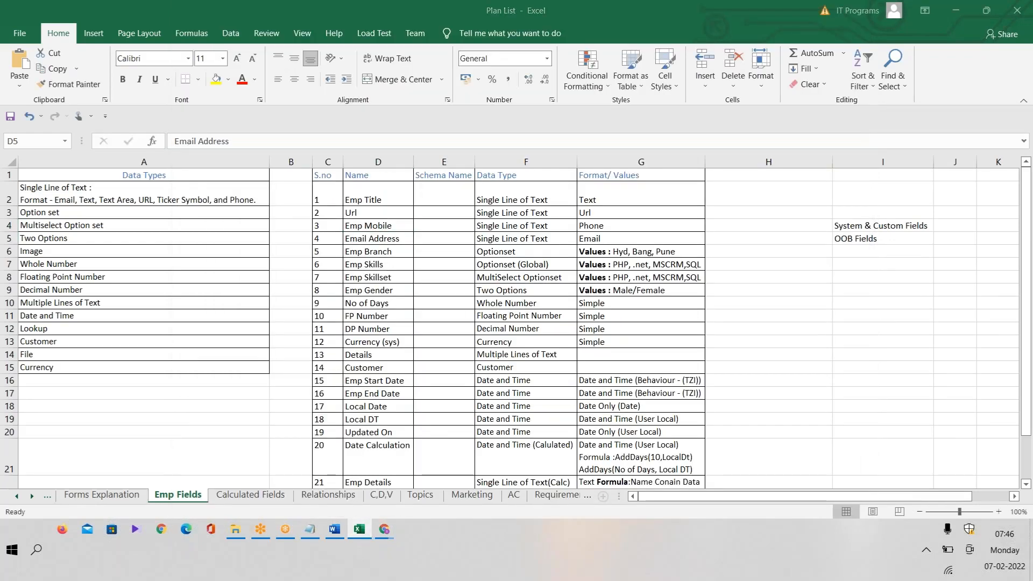
key("alt+Tab")
type("Email")
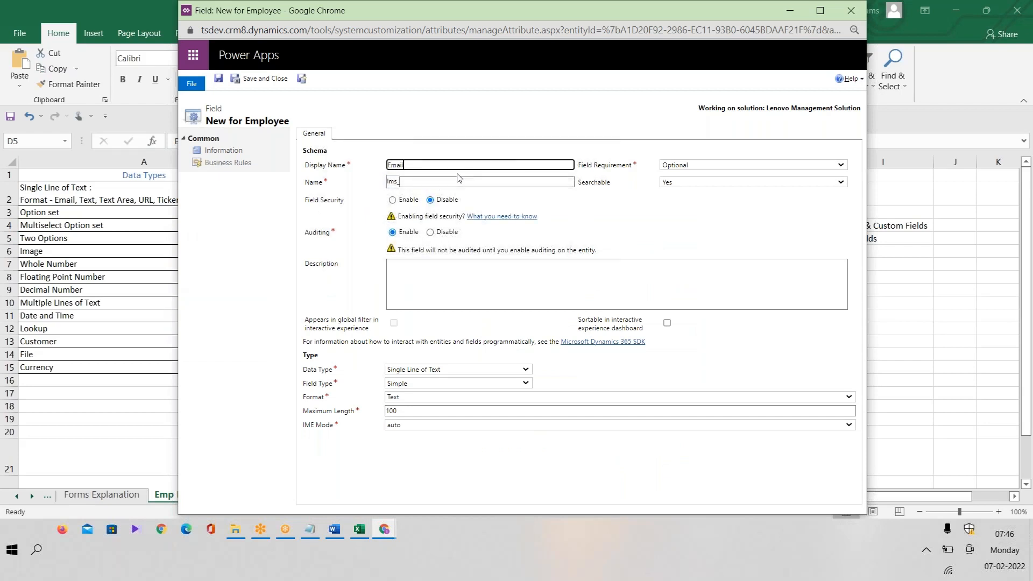
type(" Address")
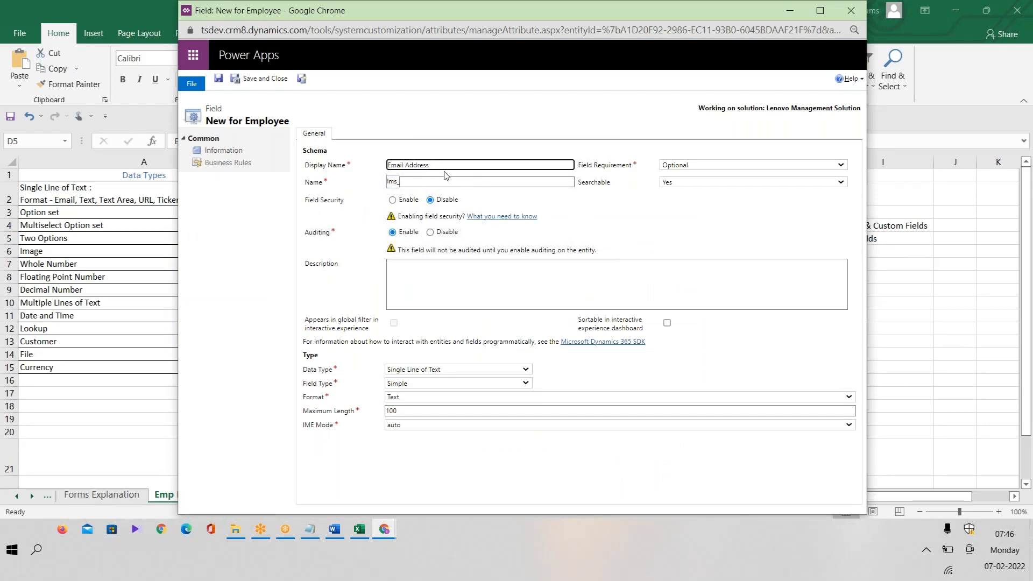
left_click_drag(456, 168, 320, 169)
type("Emp")
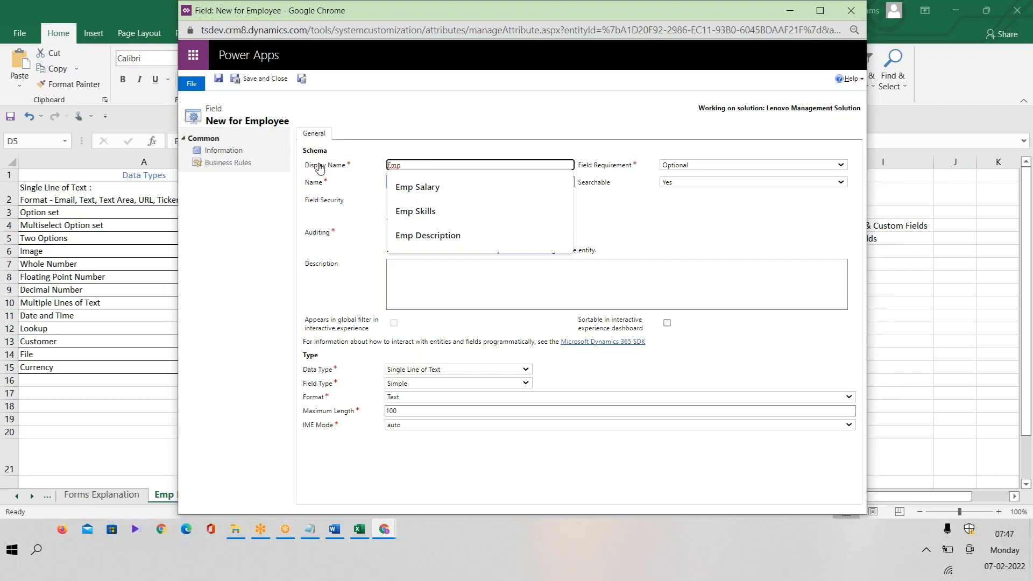
type(" Email")
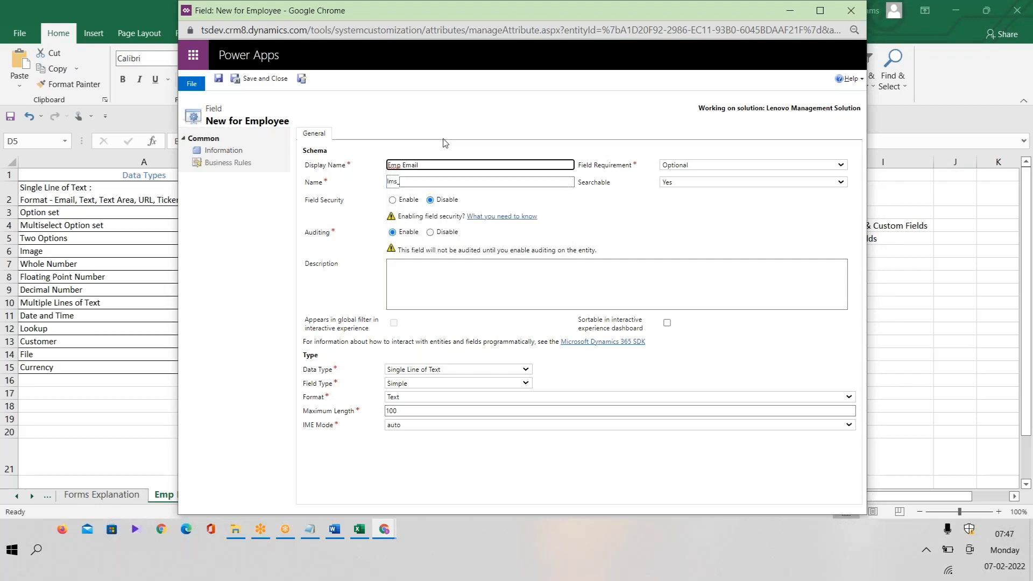
left_click(358, 533)
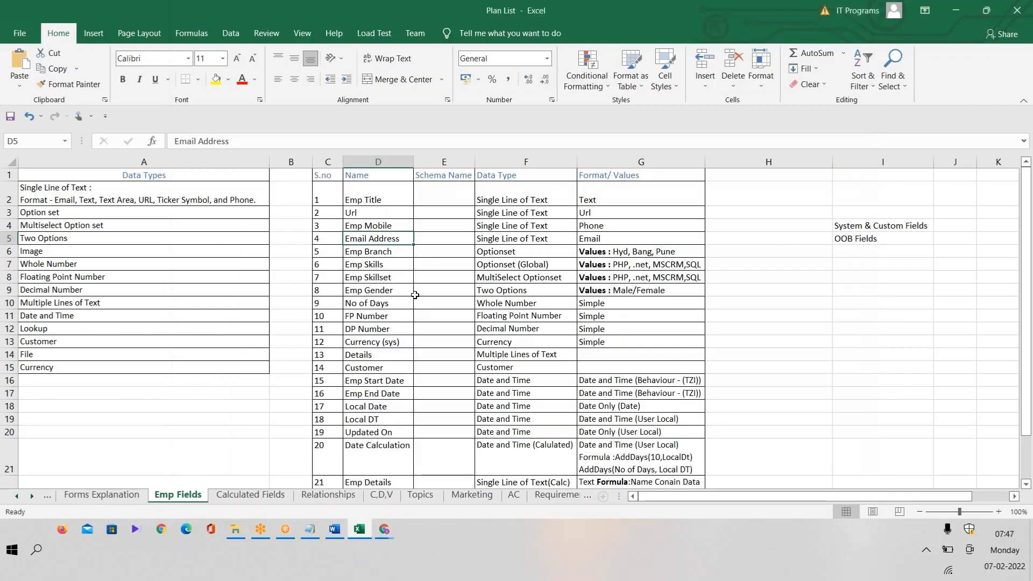
double_click(404, 239)
left_click_drag(406, 239, 306, 243)
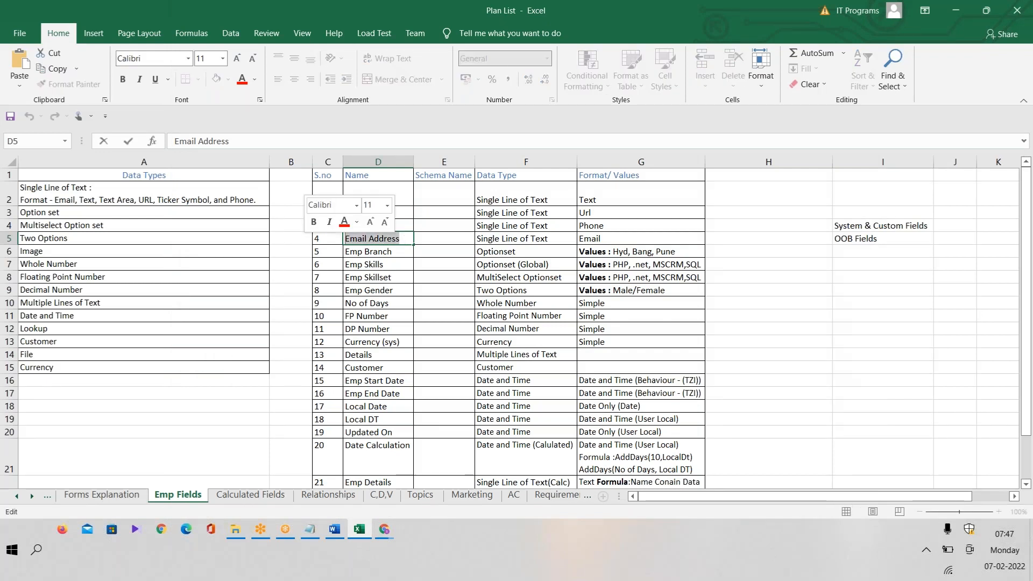
type("Emp Email")
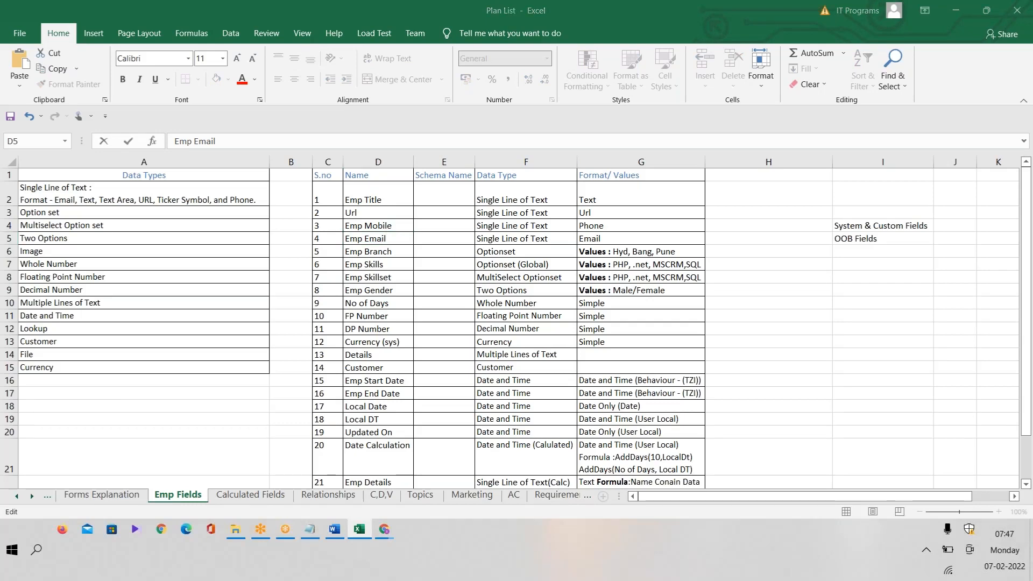
key("alt+Tab")
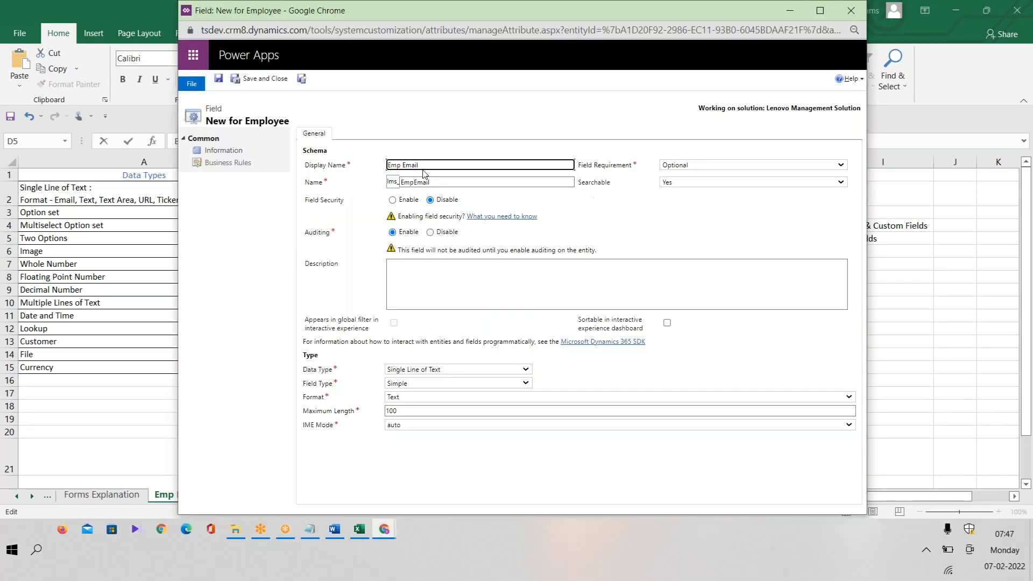
left_click(530, 207)
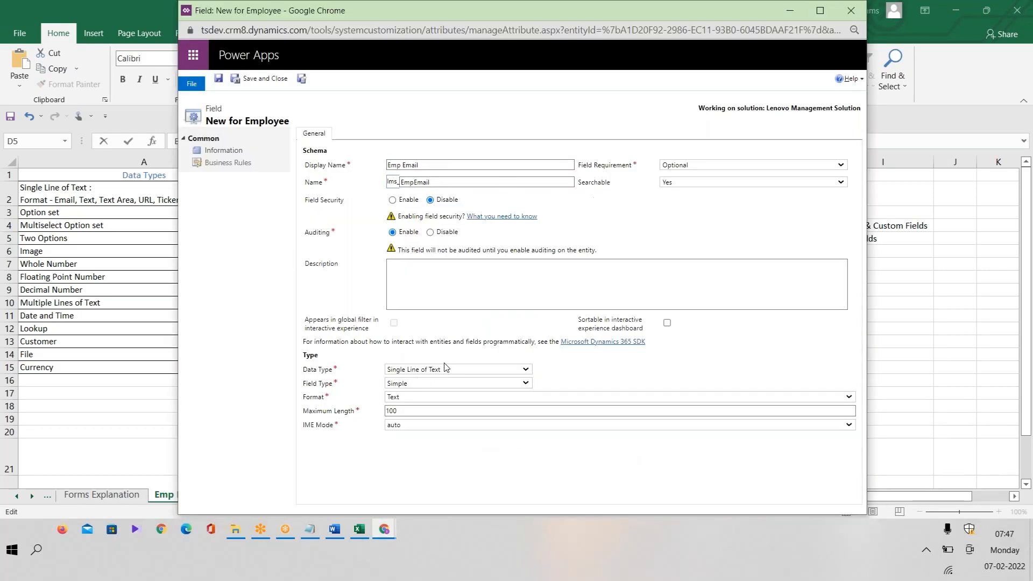
Set Emp Email to Simple Single Line of Text with Email format, and save it.
left_click(431, 384)
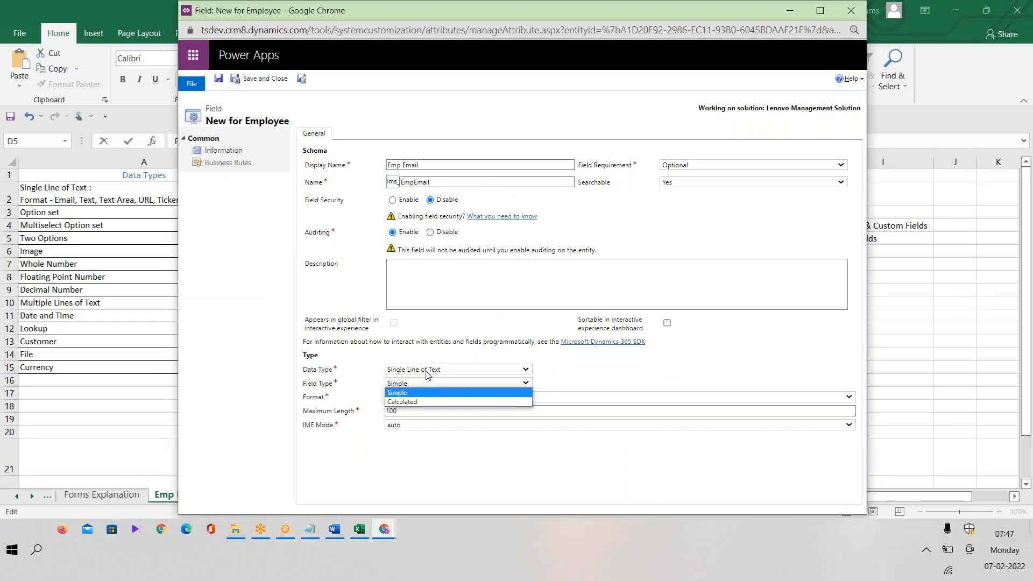
left_click(425, 370)
left_click(426, 371)
left_click(391, 396)
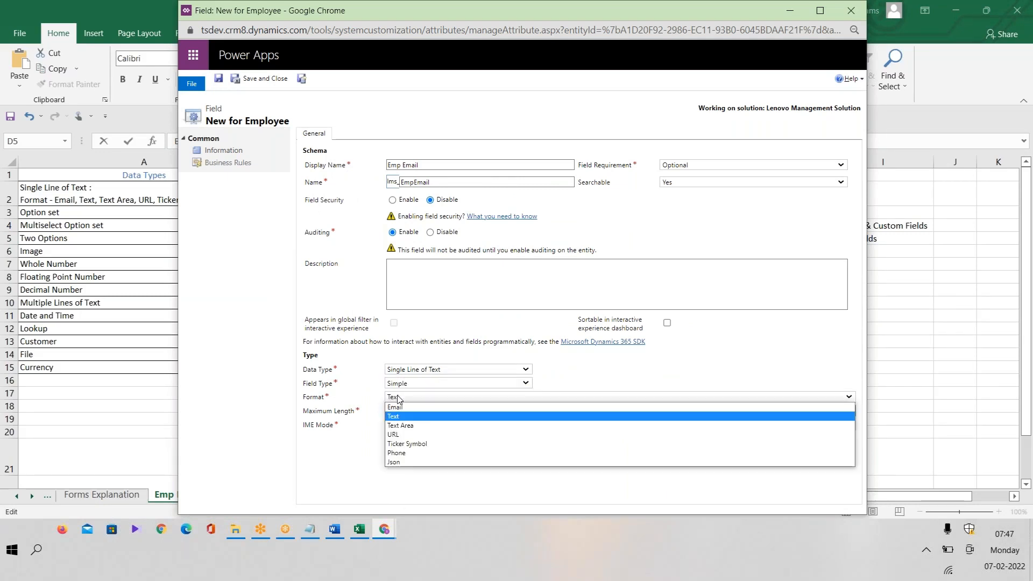
left_click(396, 407)
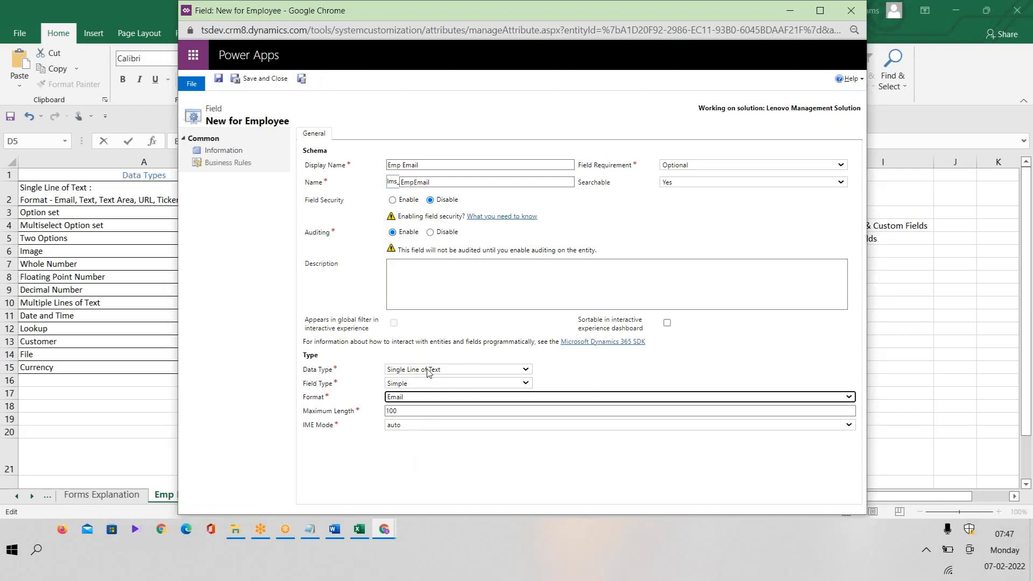
left_click(428, 400)
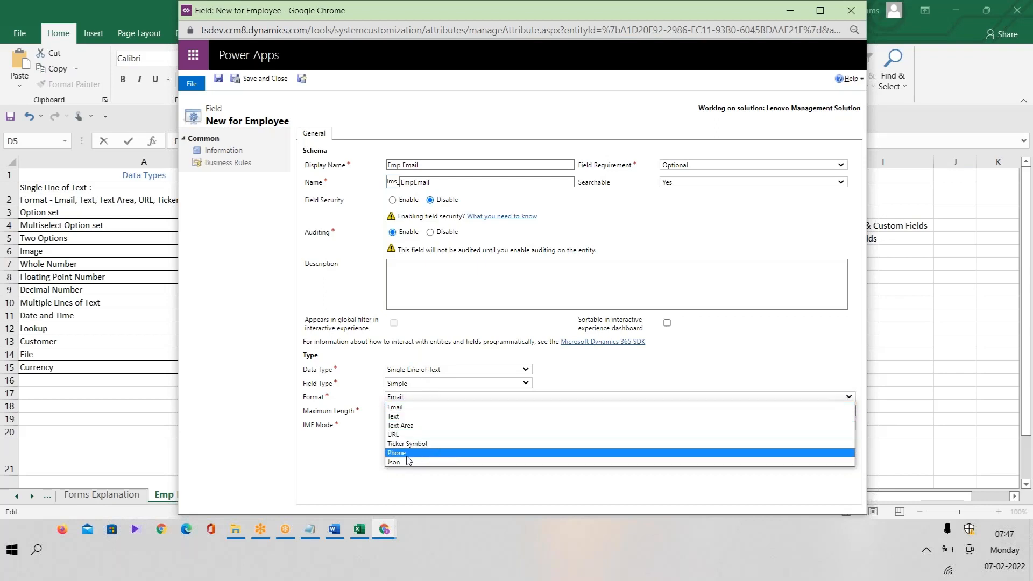
left_click(414, 371)
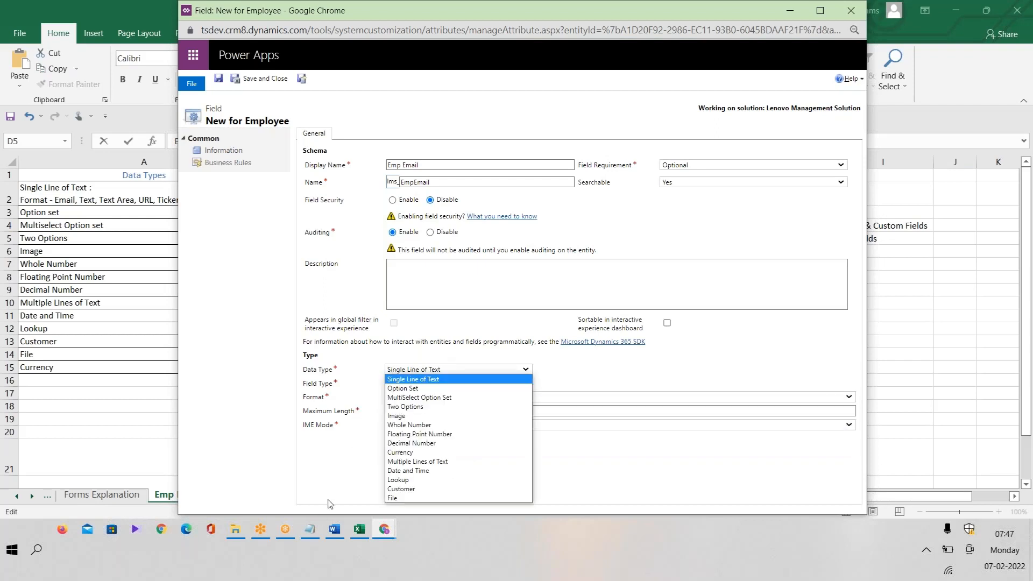
left_click(362, 442)
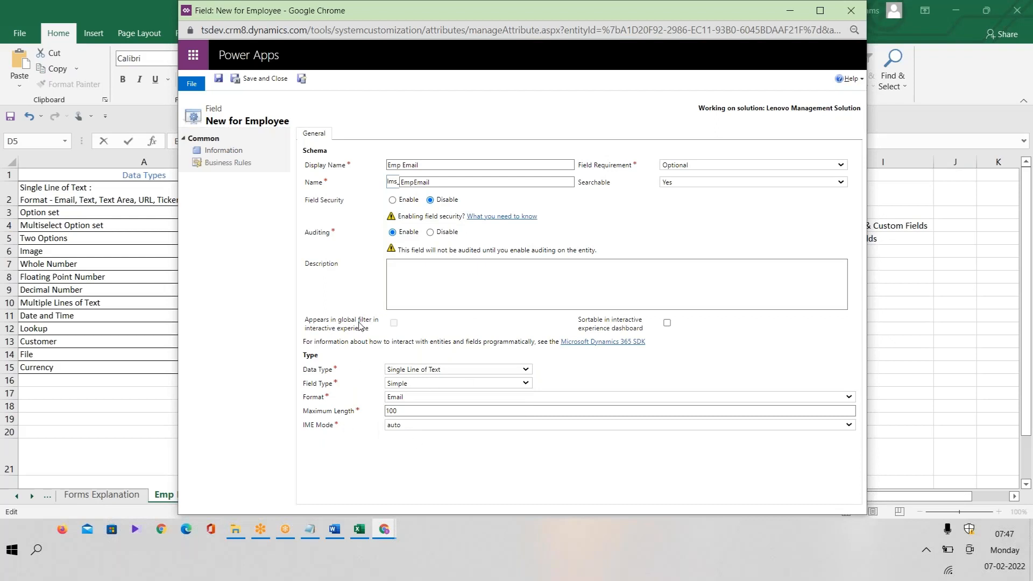
left_click(302, 80)
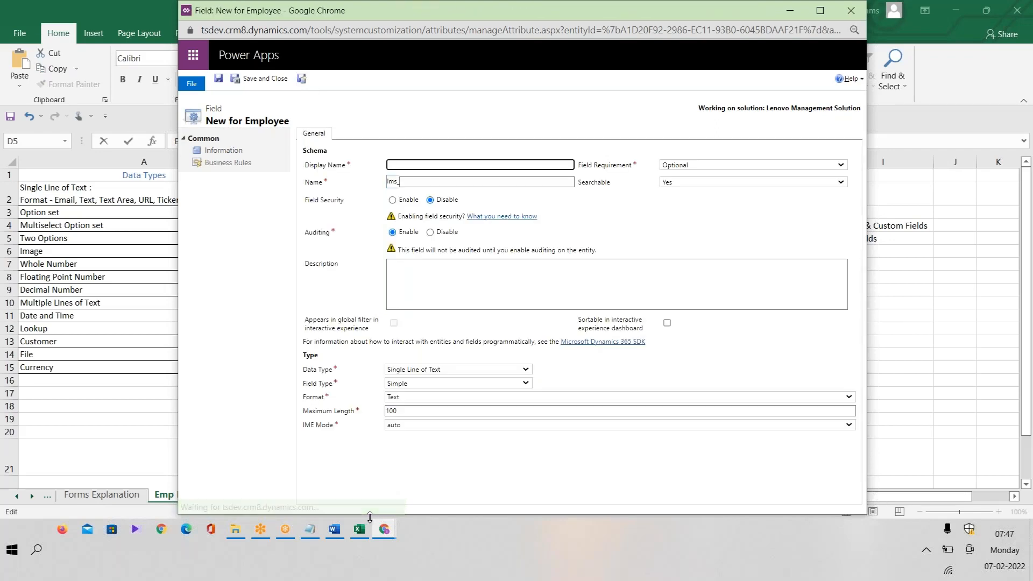
Look up Emp Branch (Optionset) in the plan and enter Emp Branch as the new field's display name.
left_click(360, 531)
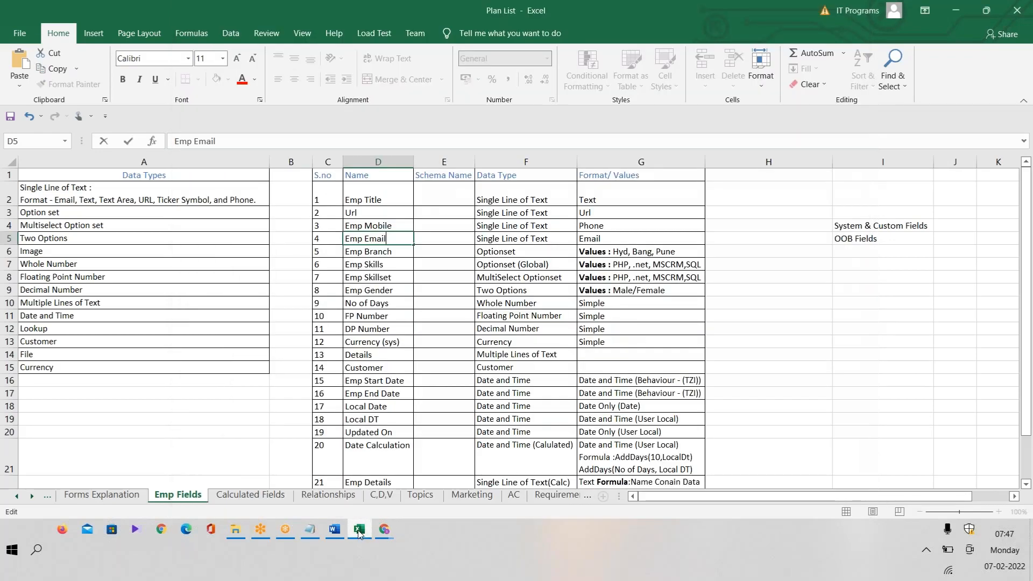
left_click(397, 254)
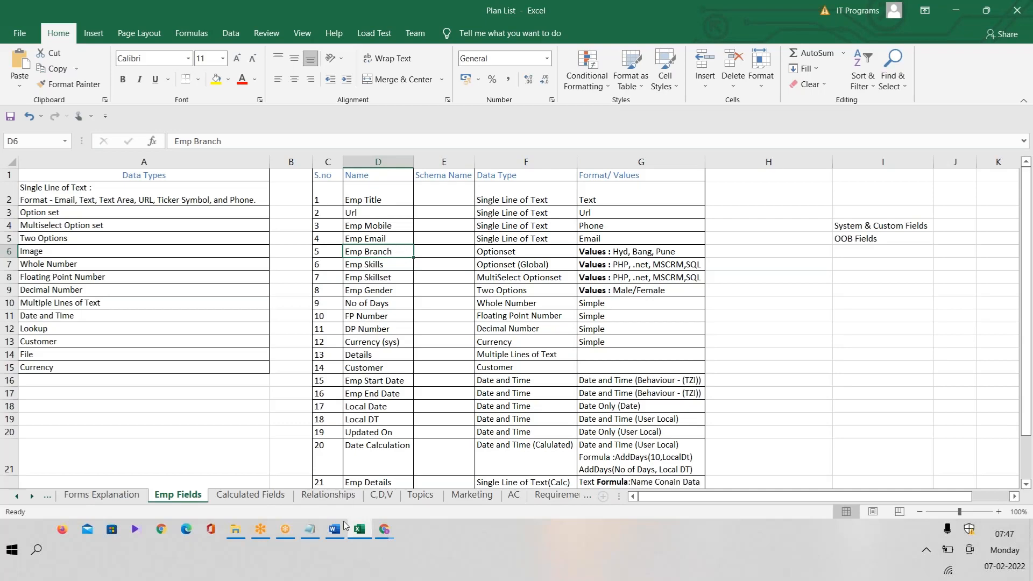
left_click(384, 528)
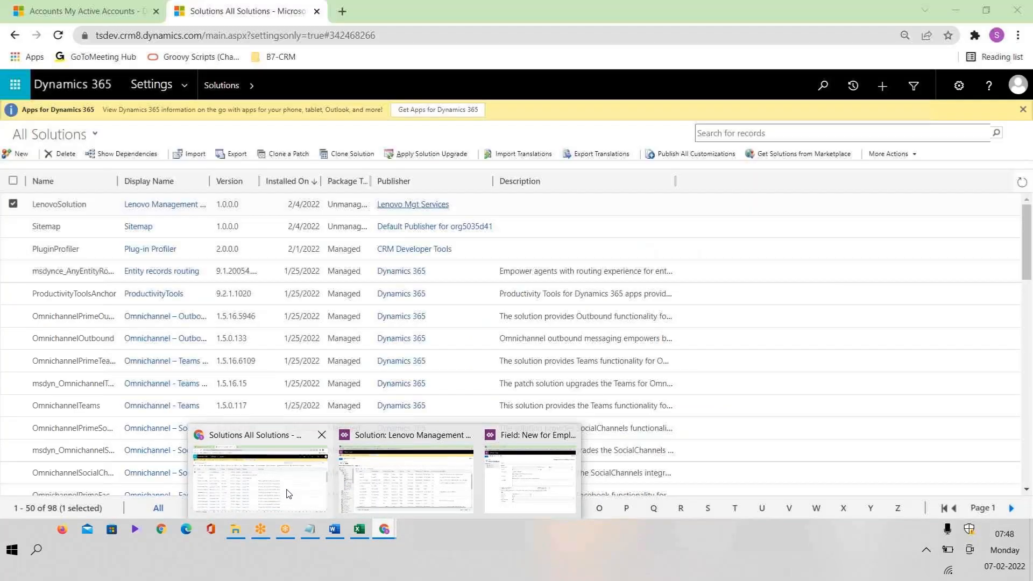
left_click(287, 494)
left_click(80, 11)
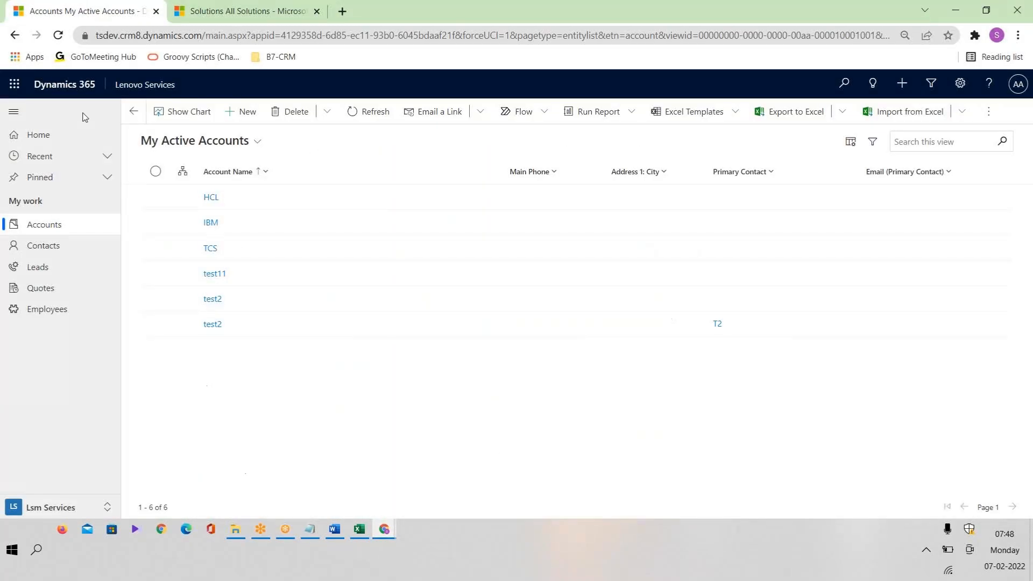
left_click(210, 197)
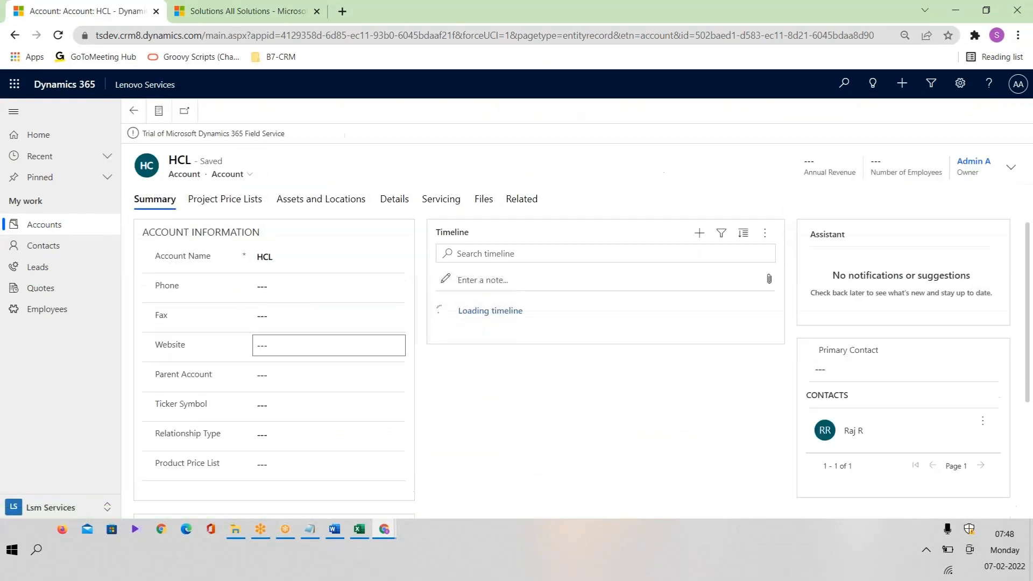
key("alt+Tab")
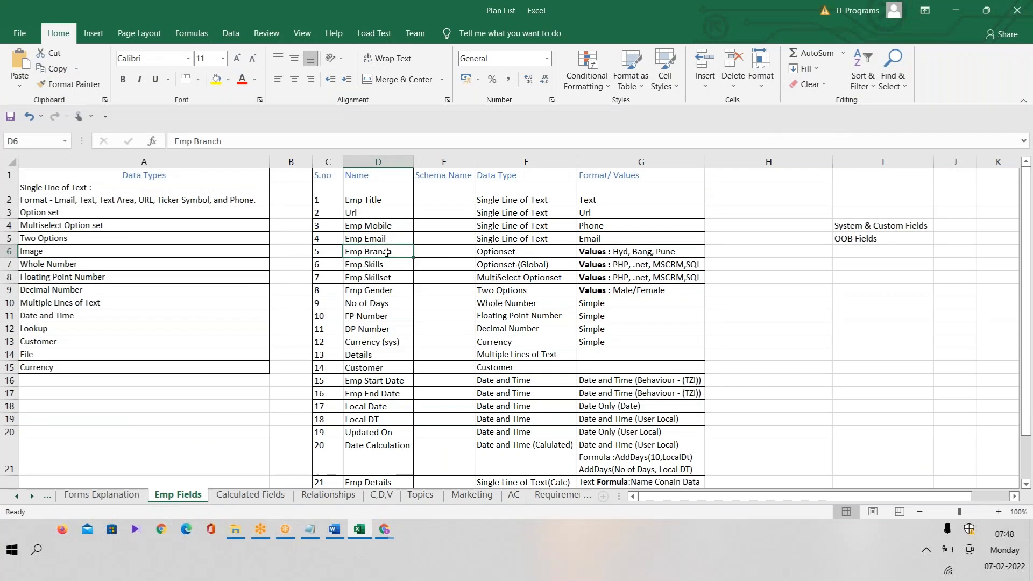
left_click(540, 257)
key("alt+Tab")
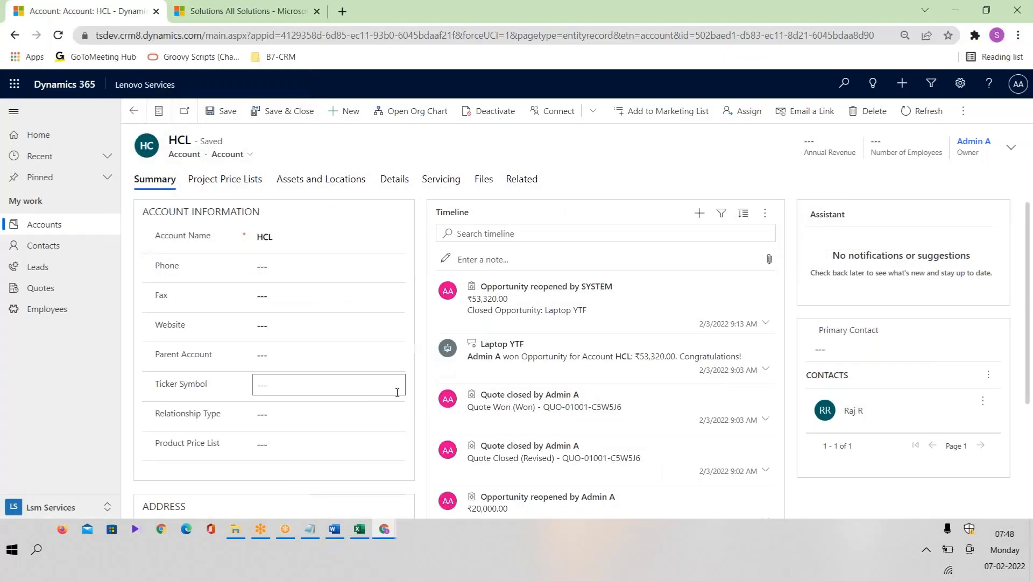
key("alt+Tab")
mouse_move(385, 530)
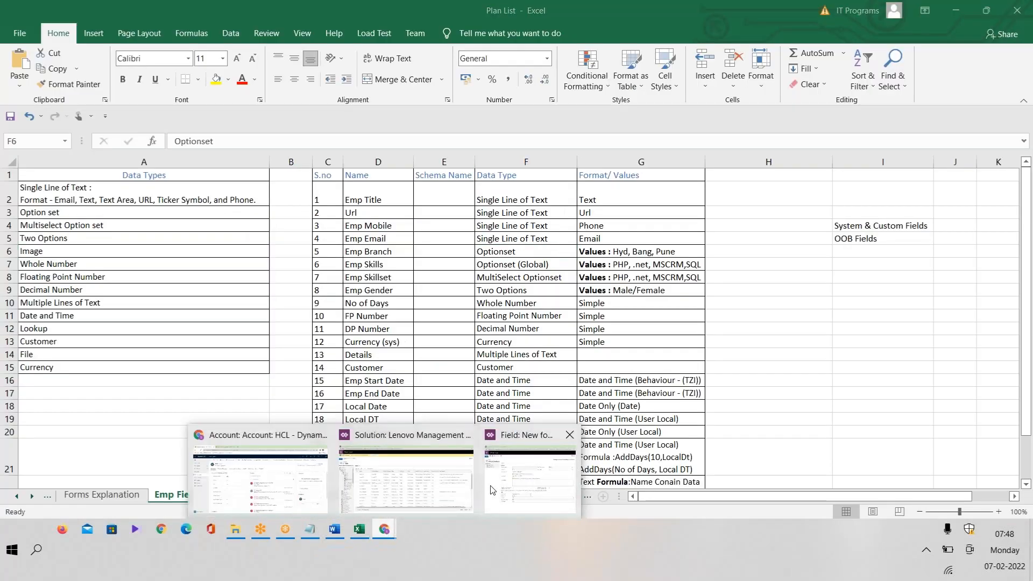
left_click(491, 491)
type("Emp Branch")
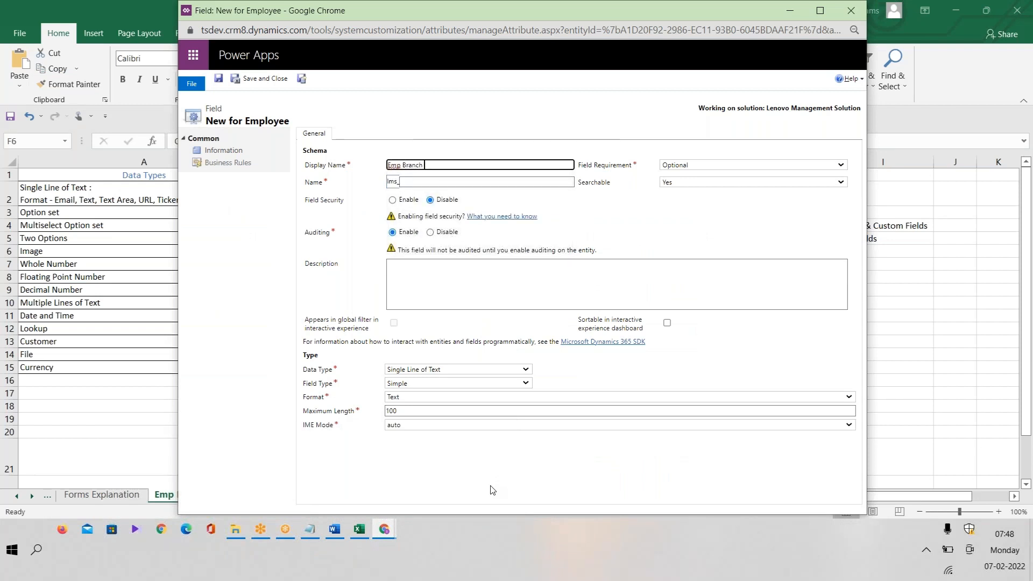
Make Emp Branch a Simple Option Set, setting Use Existing Option Set to No after browsing the list.
left_click(473, 181)
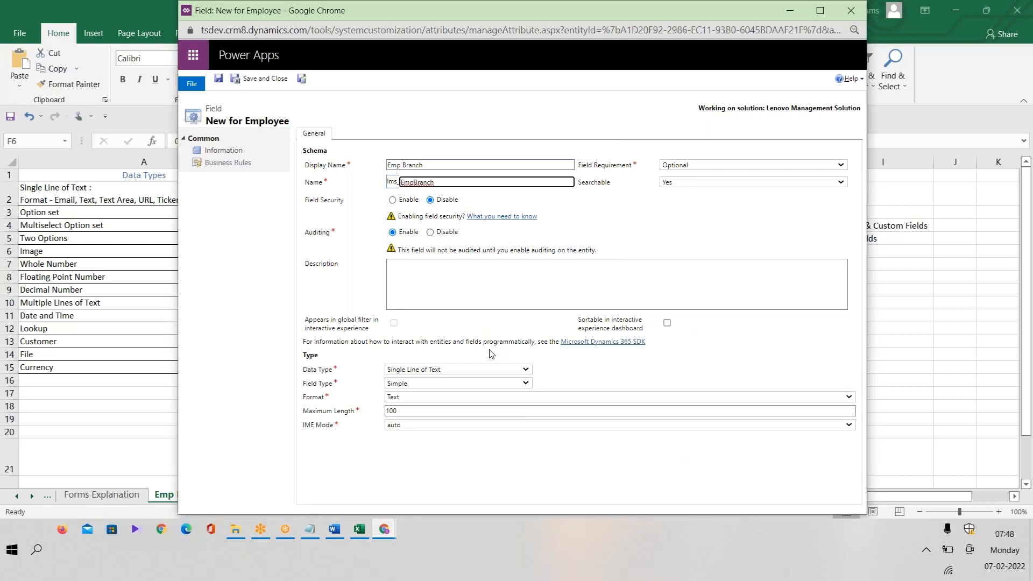
left_click(466, 371)
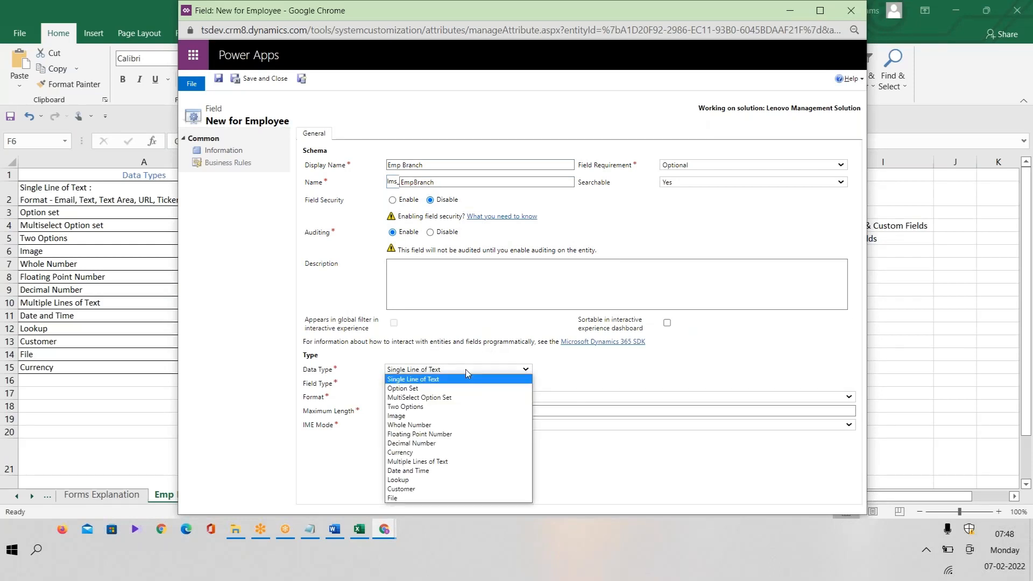
left_click(419, 390)
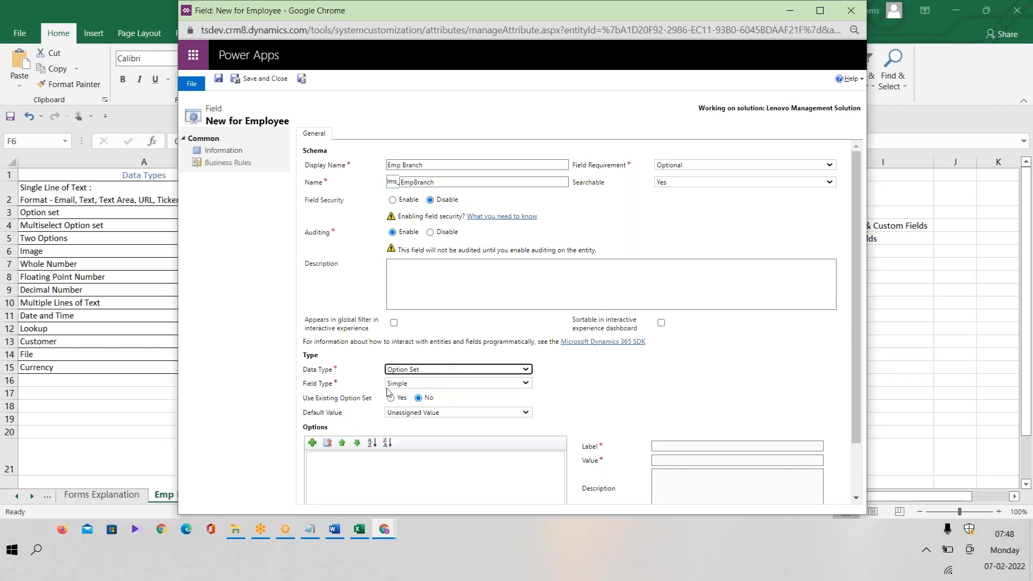
left_click(416, 385)
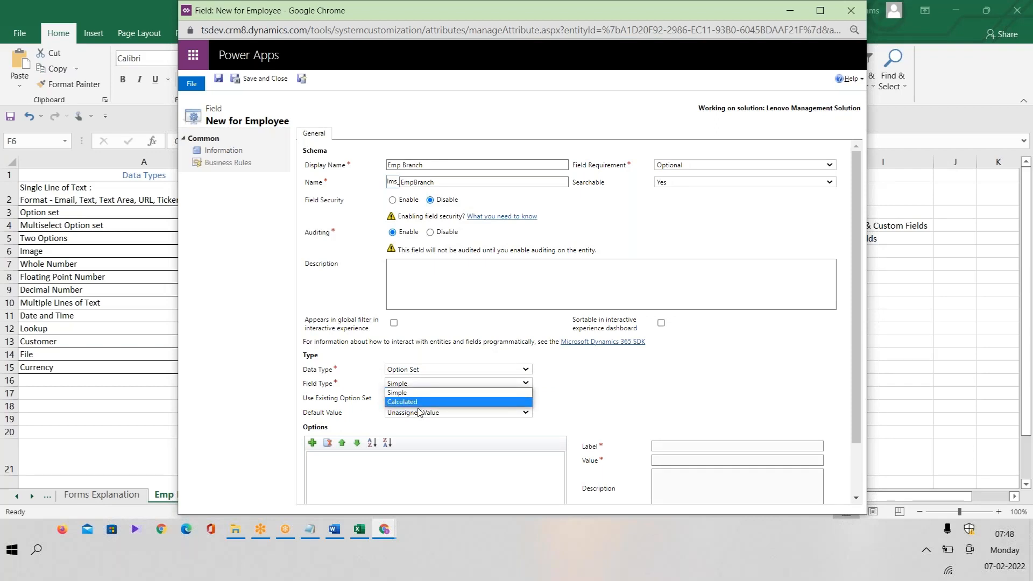
left_click(417, 393)
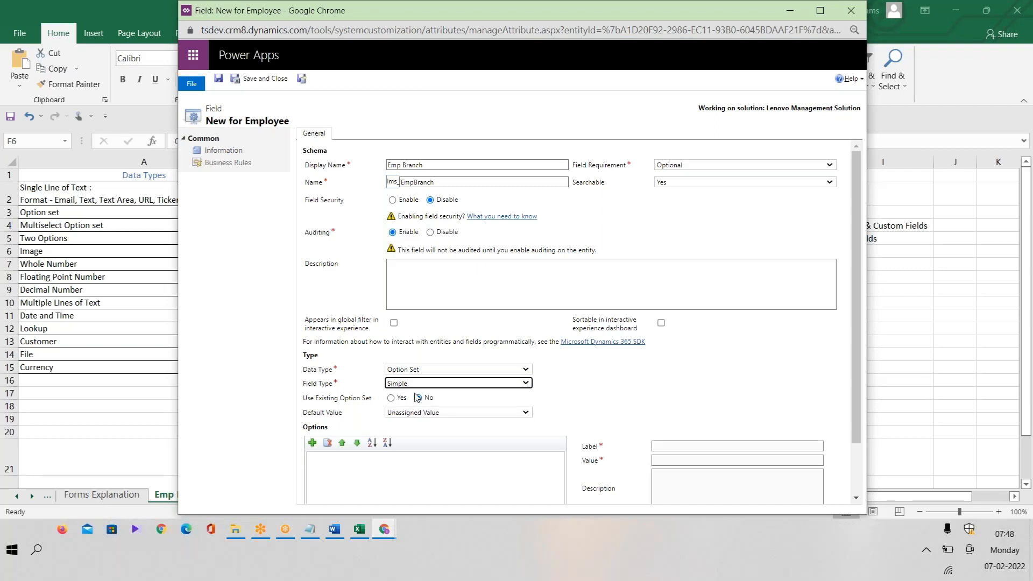
left_click(440, 385)
left_click(416, 396)
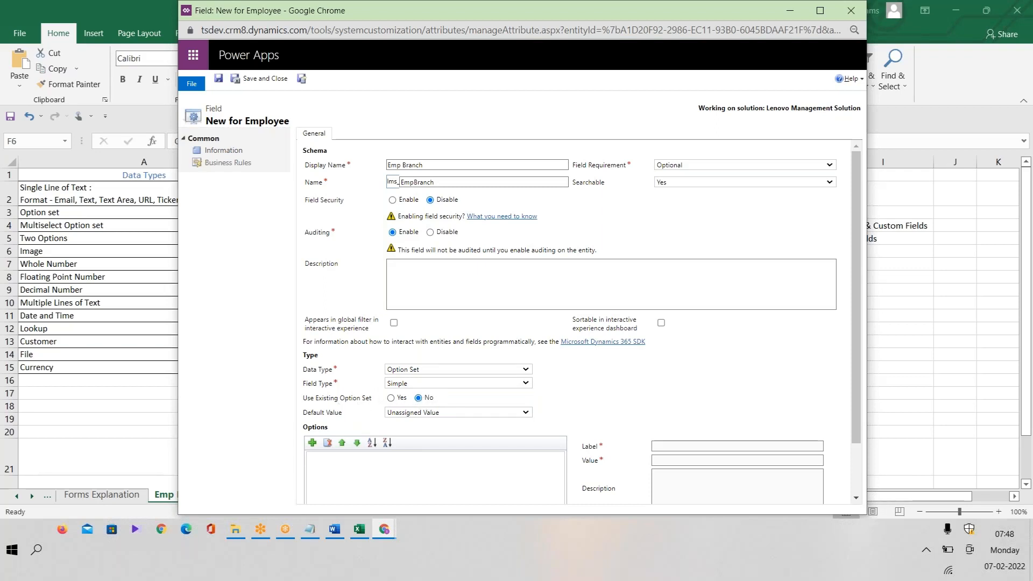
left_click(390, 398)
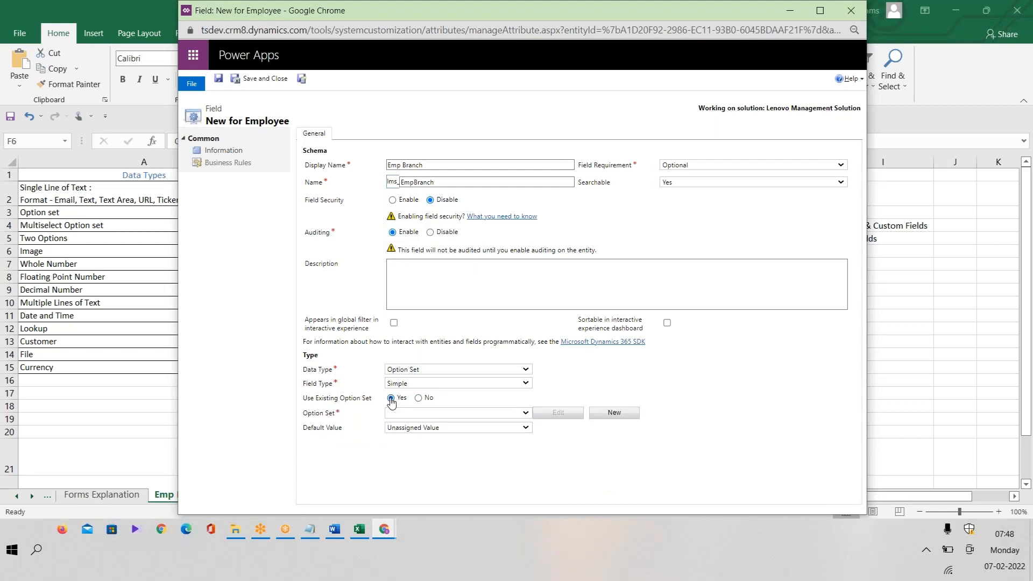
left_click(452, 415)
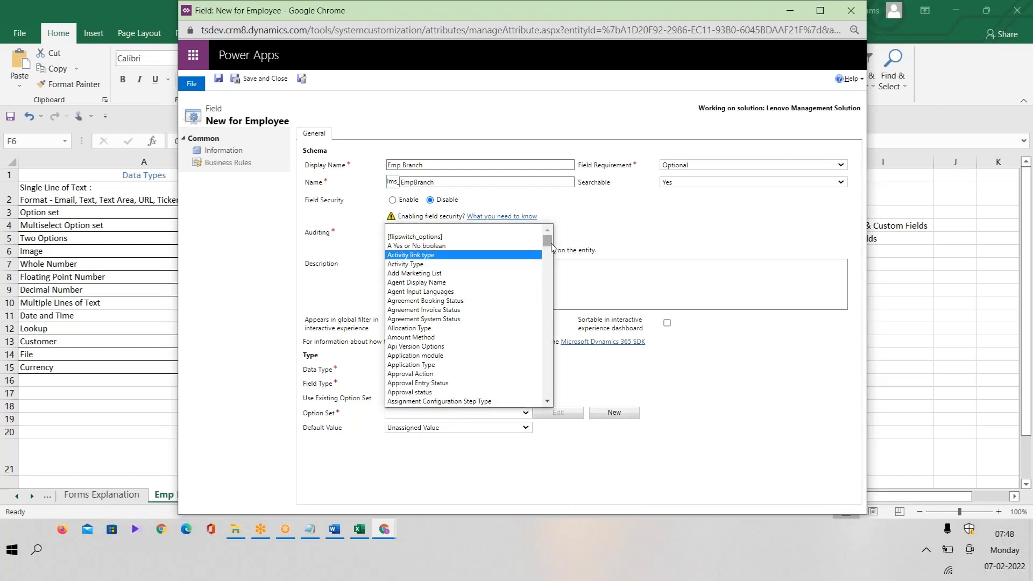
mouse_move(547, 240)
left_mouse_down()
mouse_move(549, 411)
mouse_move(548, 234)
left_mouse_up()
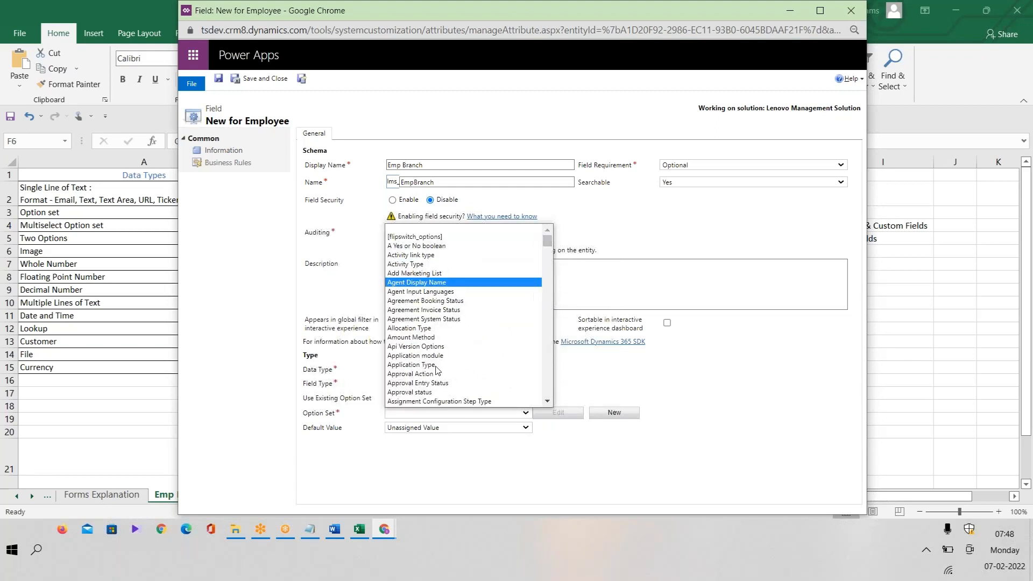
left_click(451, 473)
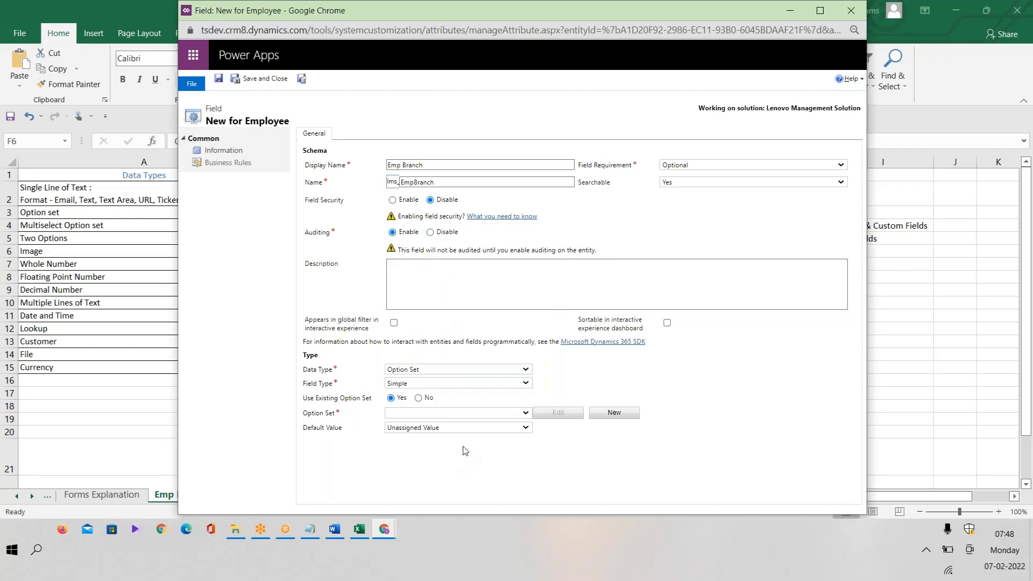
left_click(419, 398)
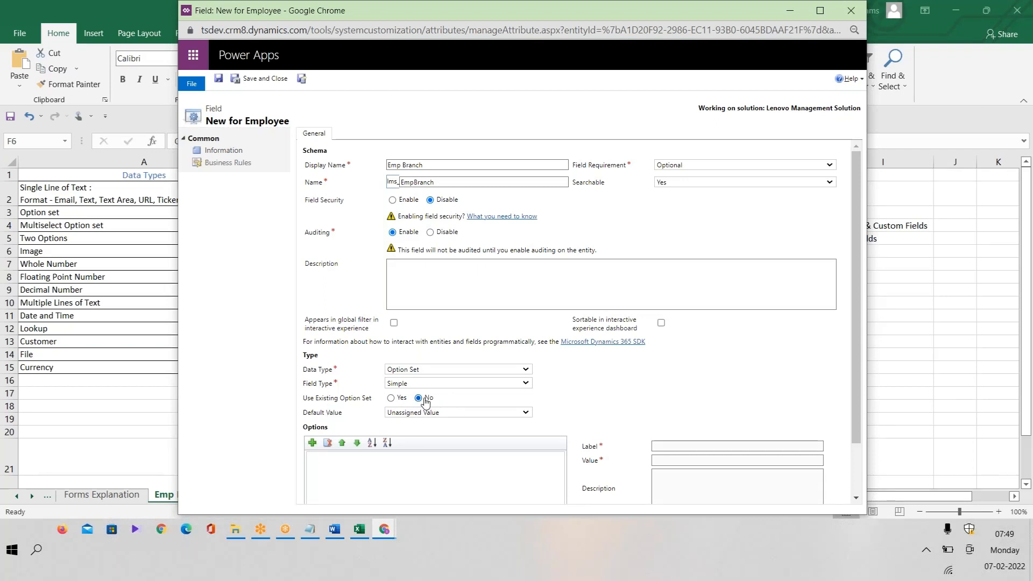
Leave the default value unassigned and add four new options to Emp Branch.
left_click(454, 414)
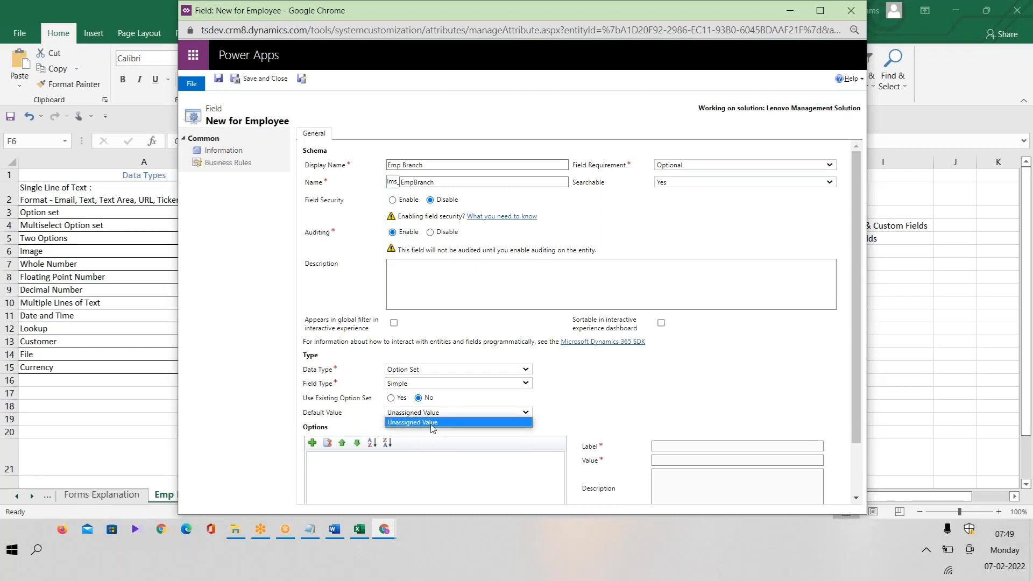
left_click(655, 403)
left_click(312, 442)
left_click(312, 443)
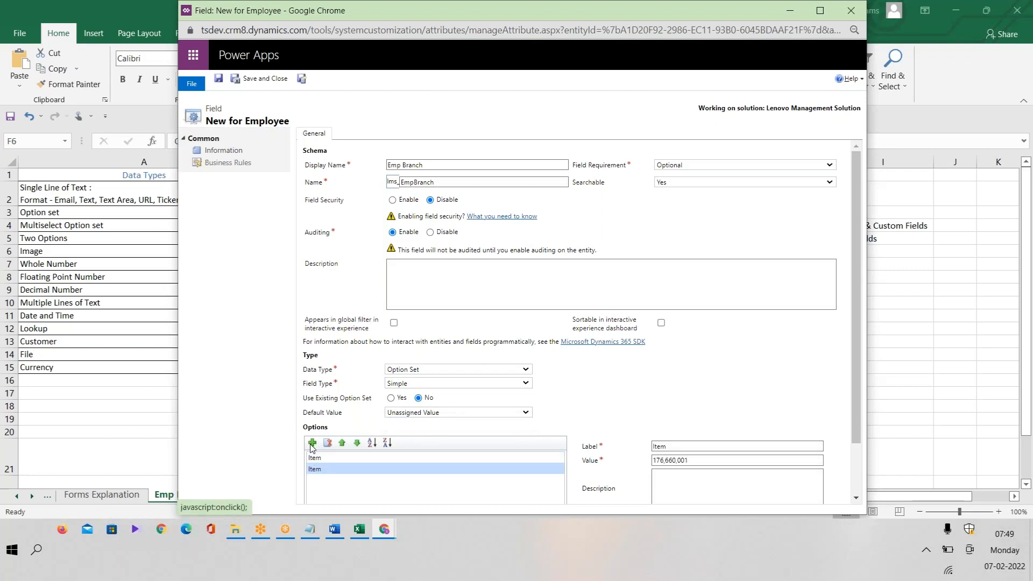
left_click(312, 443)
left_click(312, 443)
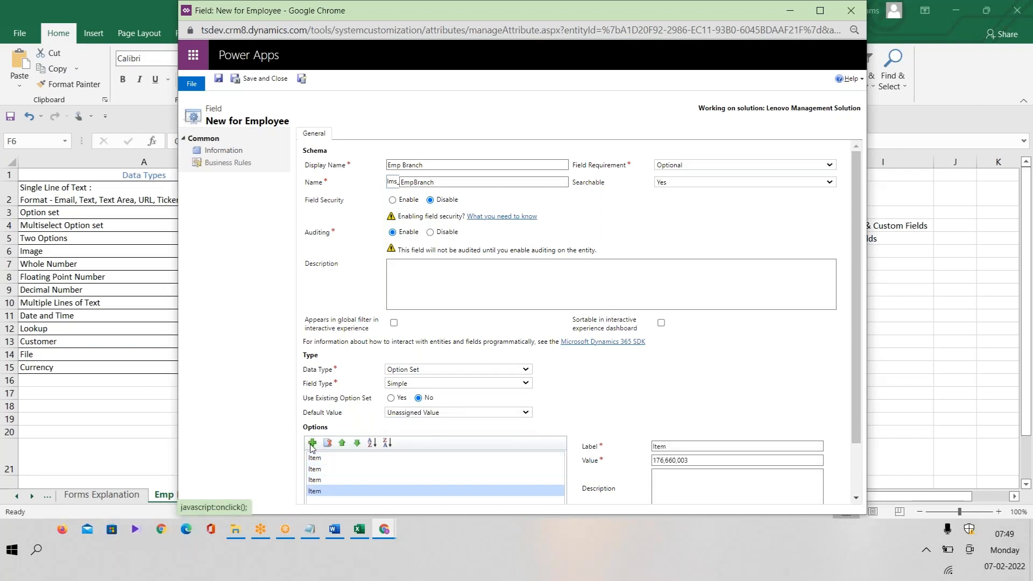
Label the first three options Banglore, Hyderabad and Pune.
left_click(332, 461)
key("alt+Tab")
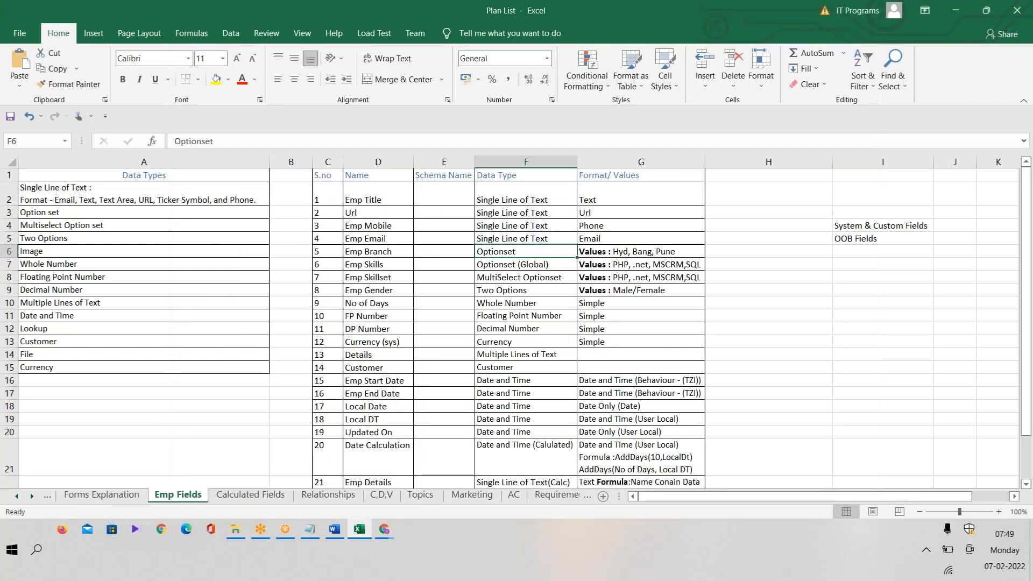
key("alt")
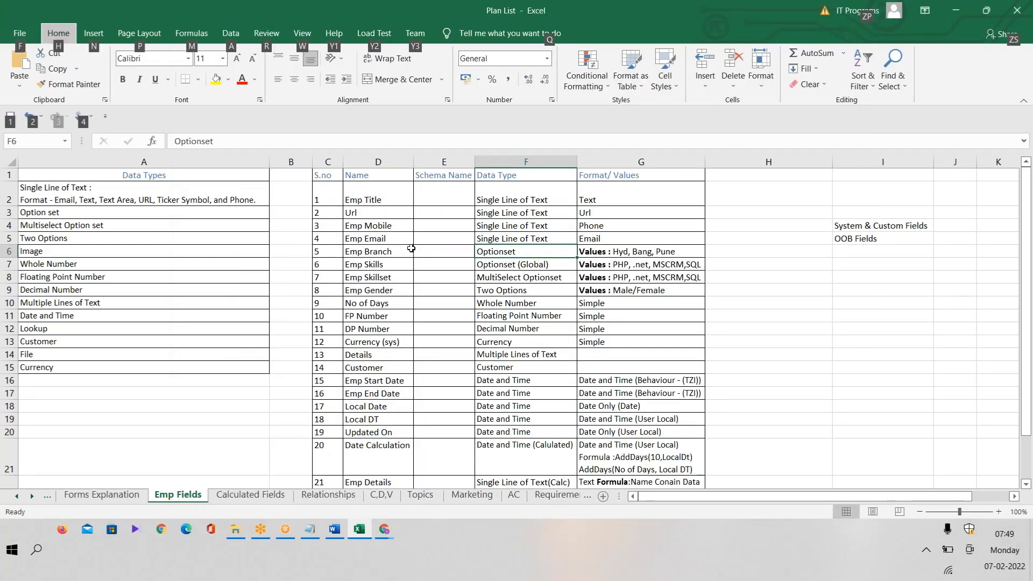
key("alt+Tab")
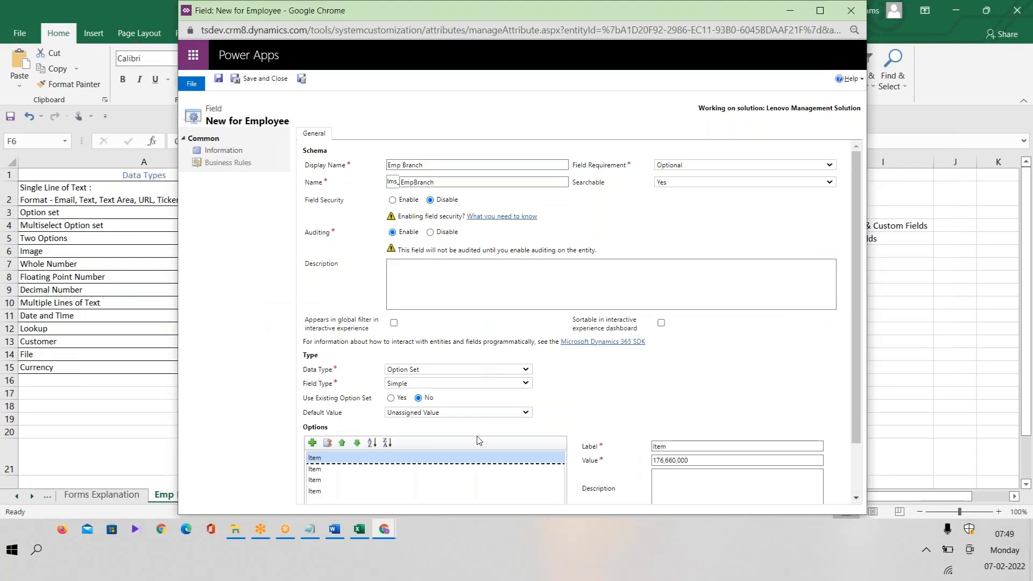
left_click(710, 446)
type("Ban")
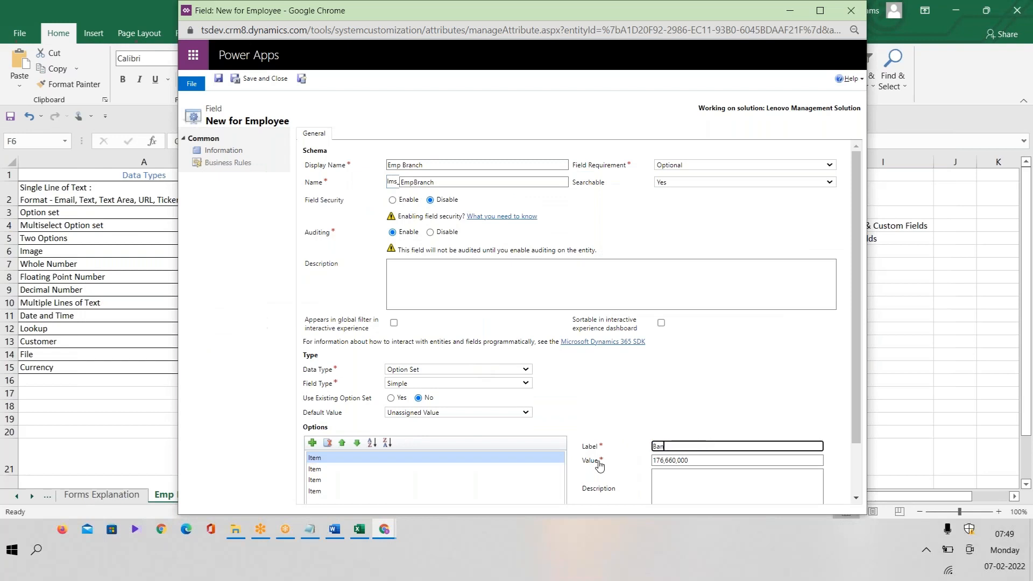
type("glore")
left_click(419, 470)
left_click(706, 446)
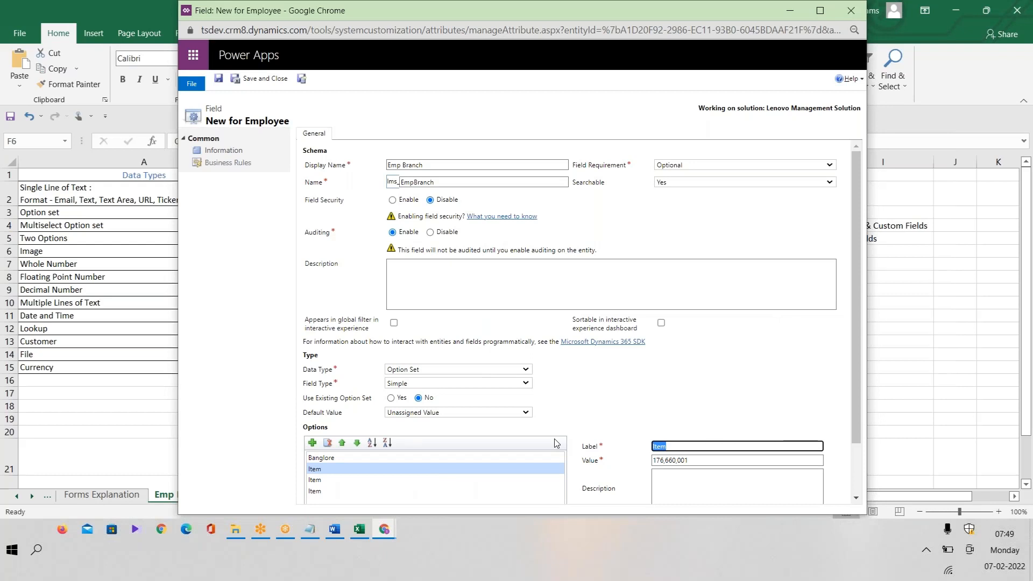
type("Hyderabad")
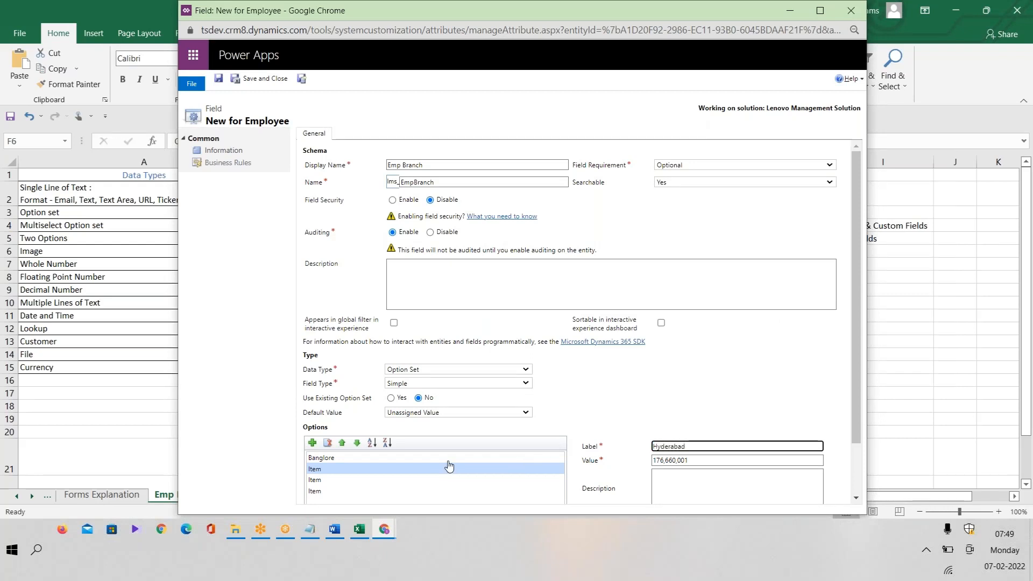
left_click(325, 481)
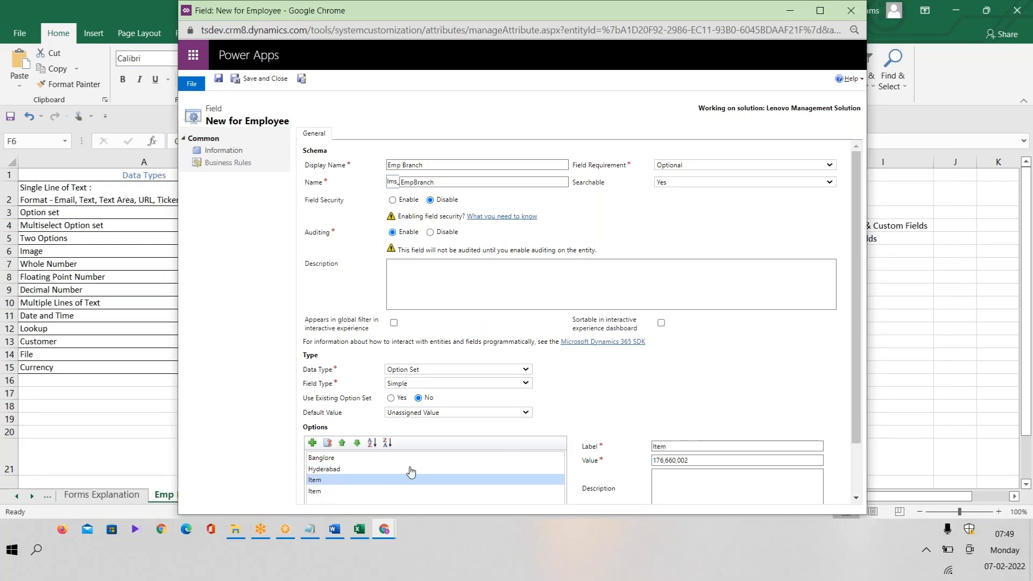
left_click(685, 446)
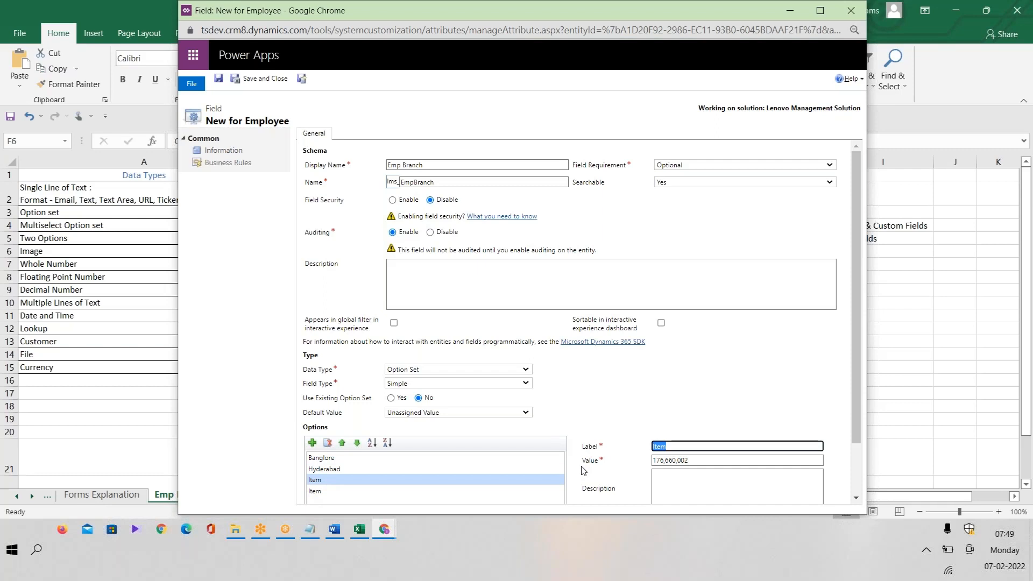
type("Pune")
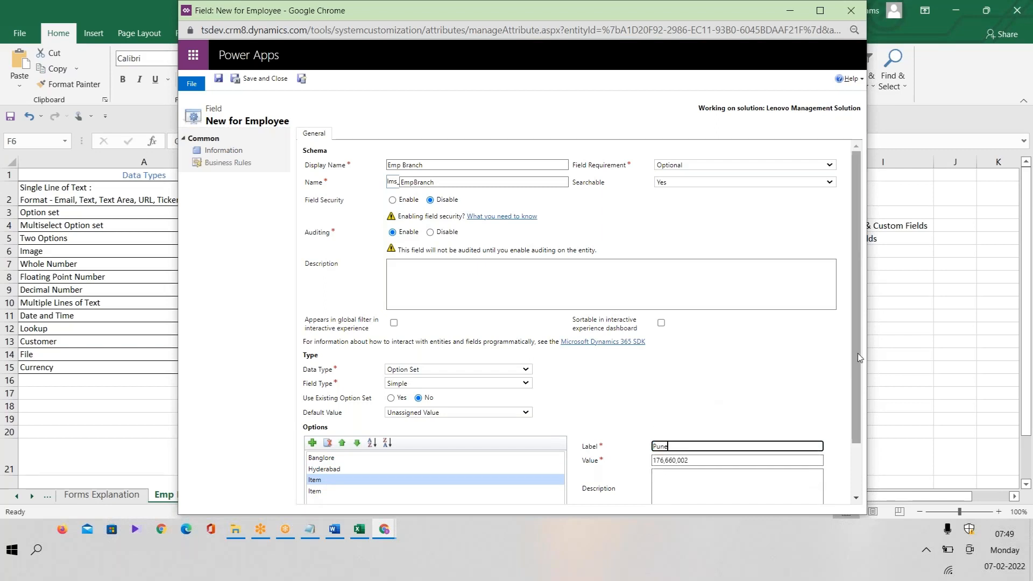
Delete the unused fourth option, leaving Banglore, Hyderabad and Pune.
scroll(855, 363, "down", 2)
left_click(341, 429)
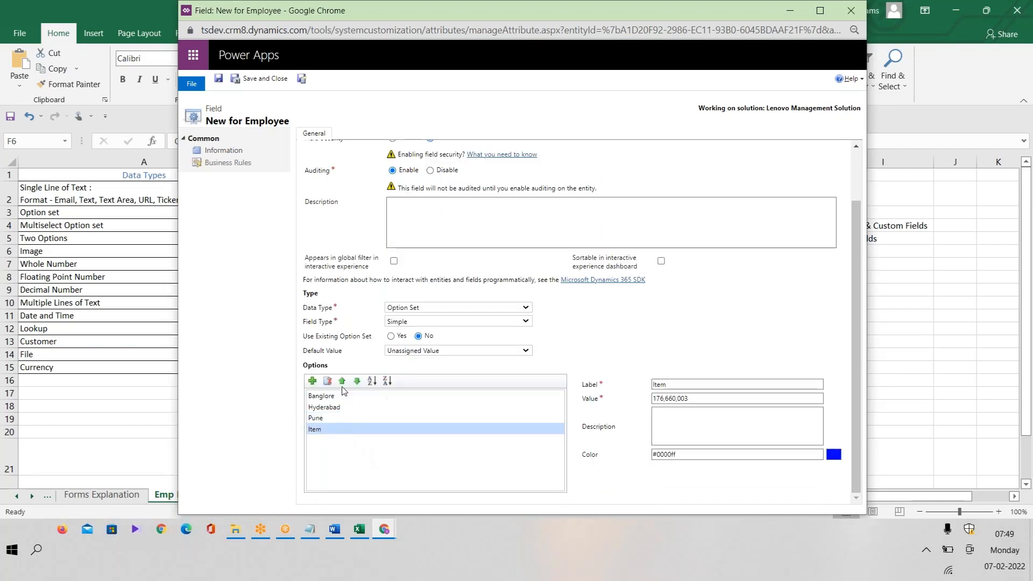
left_click(327, 381)
Review each option's value, selecting Banglore's value 176,660,000.
left_click(331, 399)
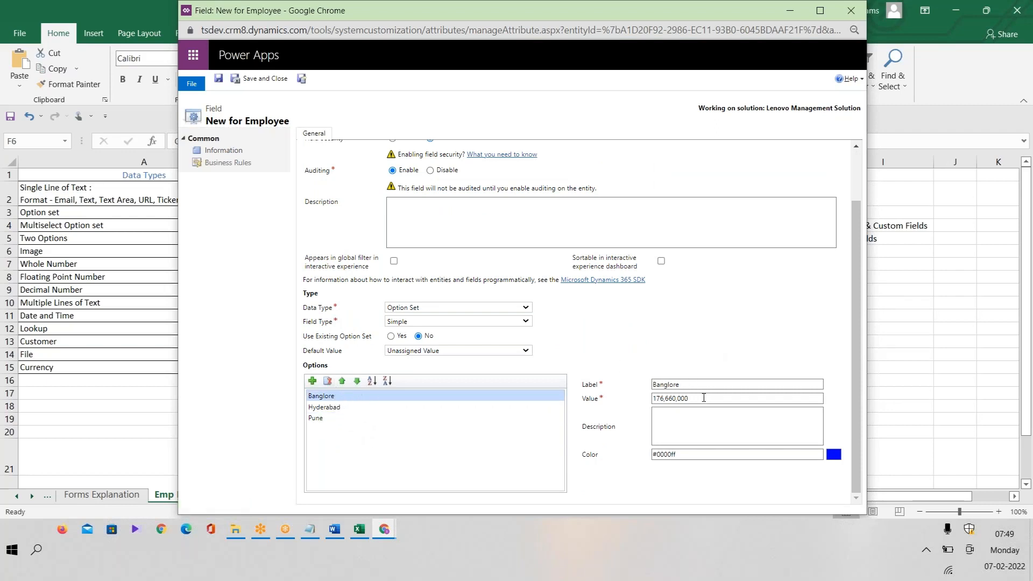
left_click_drag(693, 399, 636, 407)
left_click(341, 409)
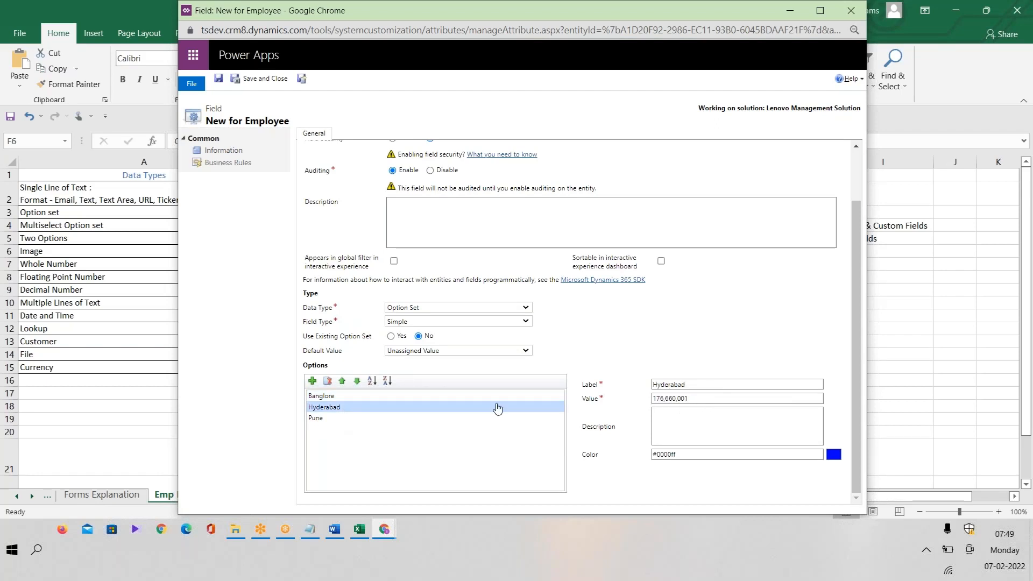
left_click(318, 420)
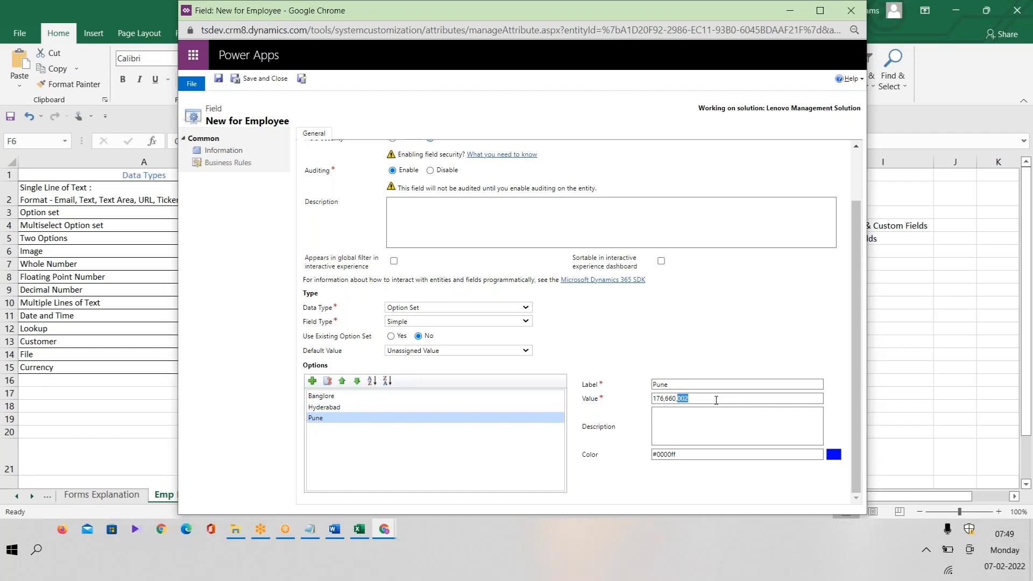
left_click(334, 396)
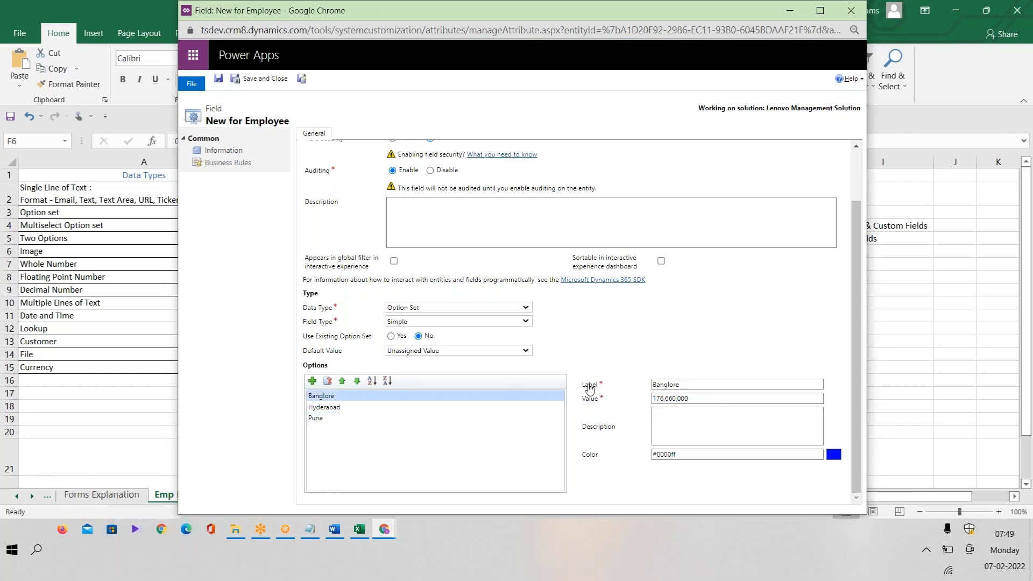
left_click(717, 384)
left_click(722, 399)
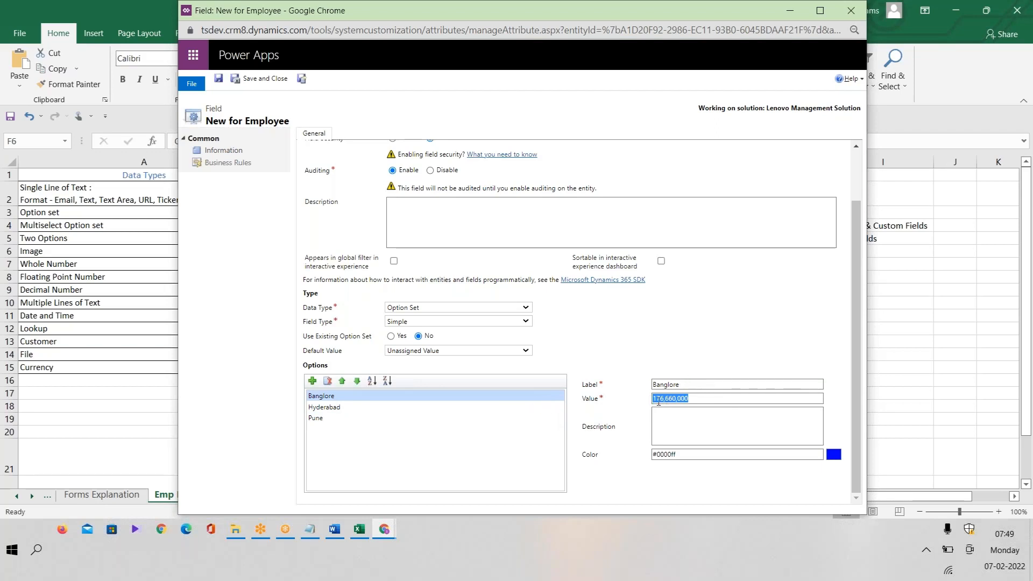
left_click(700, 399)
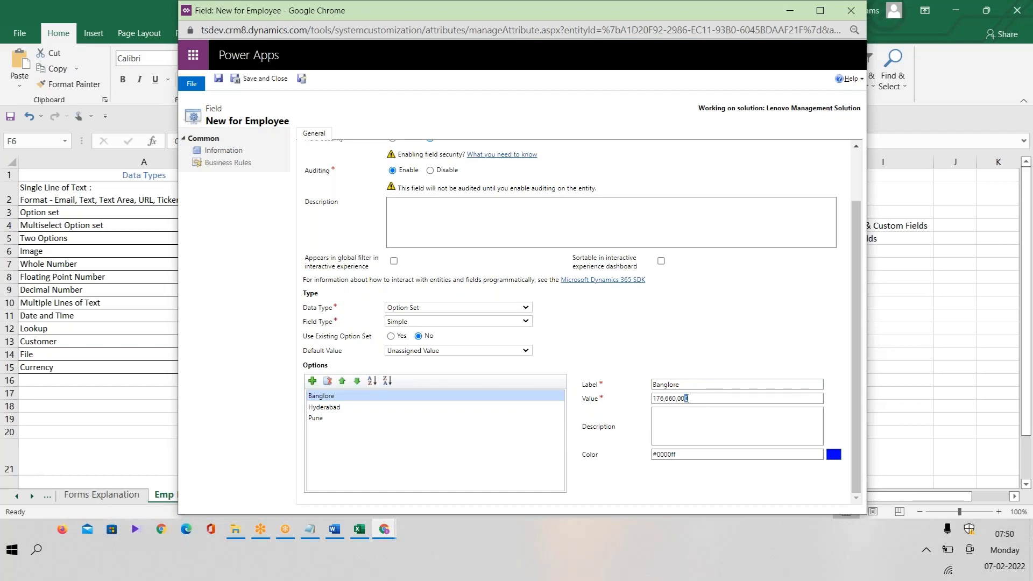
key("ctrl+a")
left_click_drag(860, 283, 864, 157)
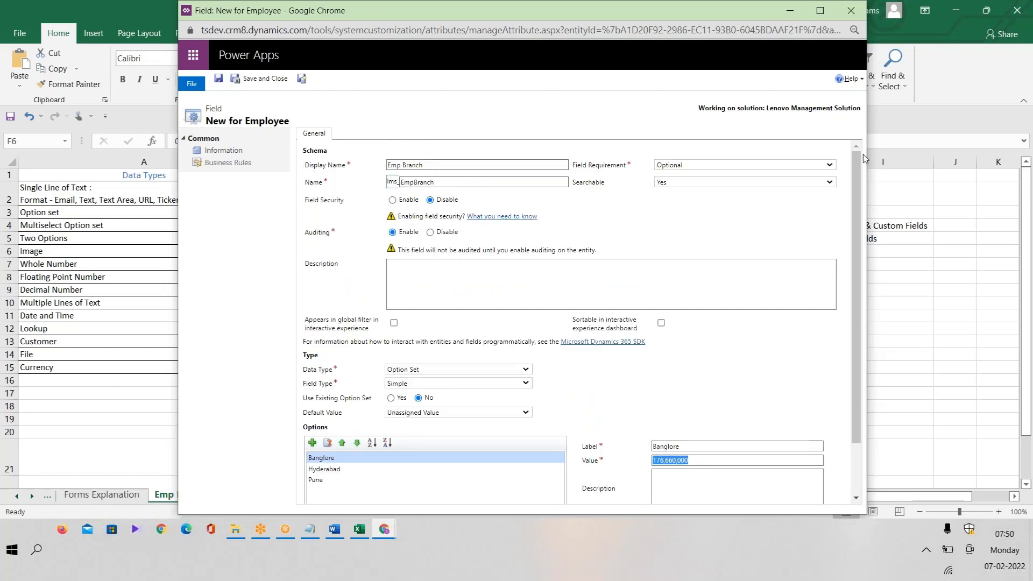
Save and close Emp Branch, close the leftover blank field window, and return to the solution.
left_click(302, 79)
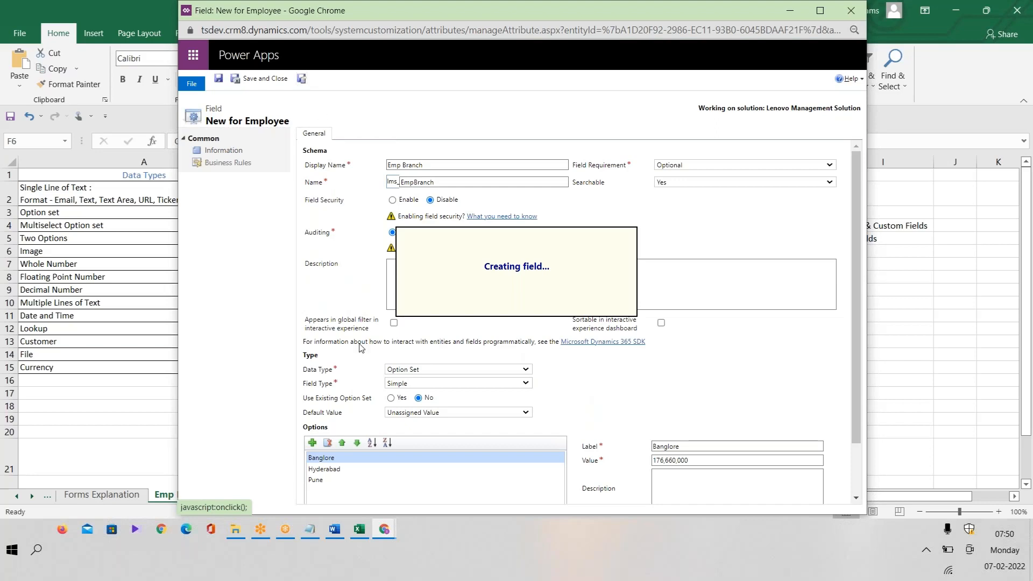
left_click(360, 531)
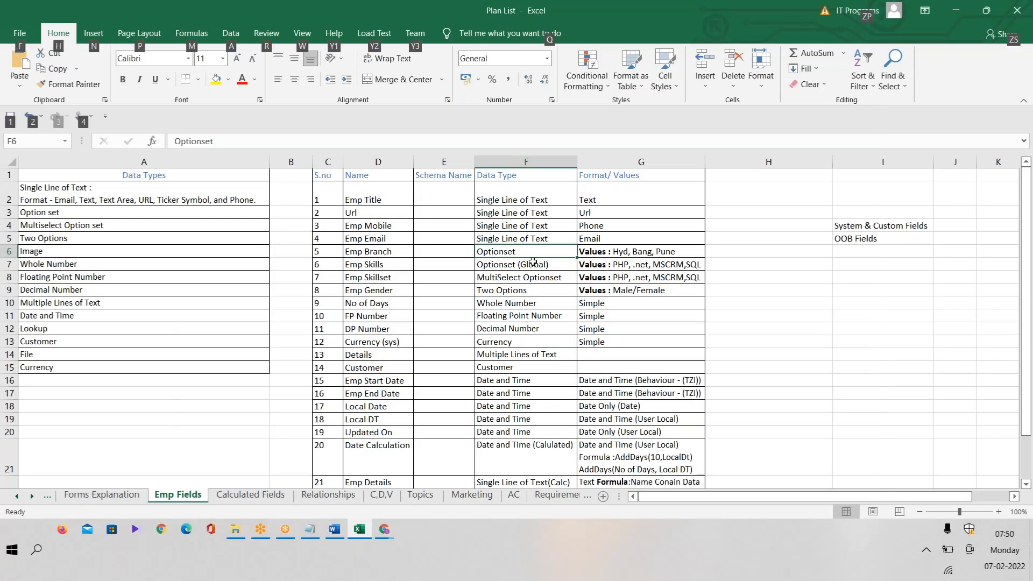
key("alt+Tab")
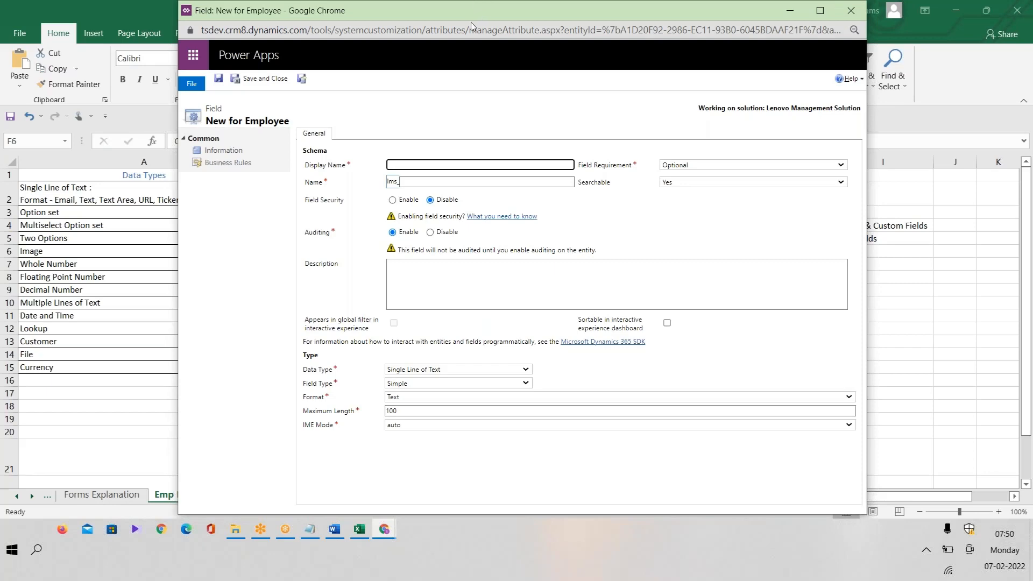
left_click_drag(470, 22, 420, 85)
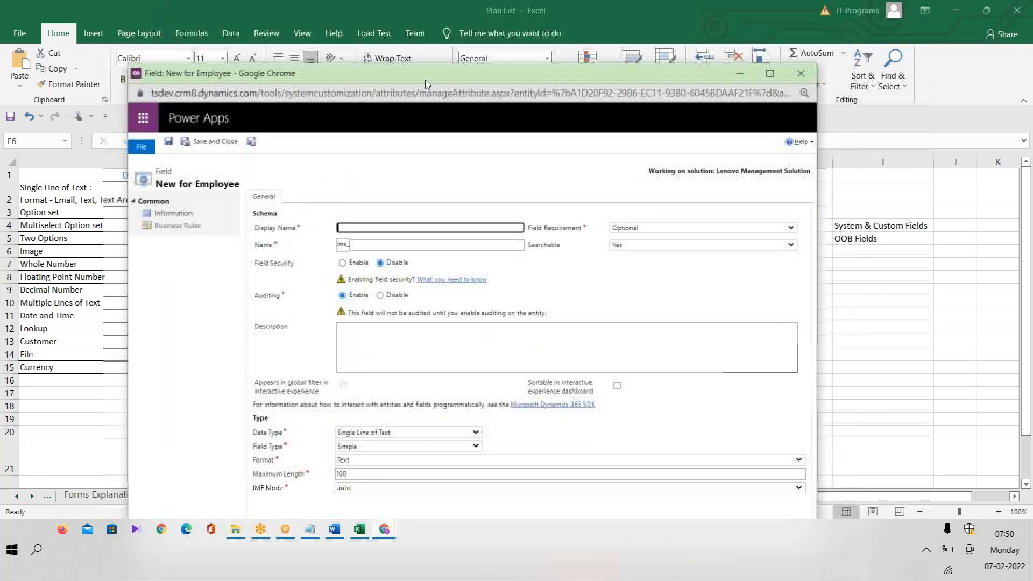
left_click(803, 79)
mouse_move(389, 534)
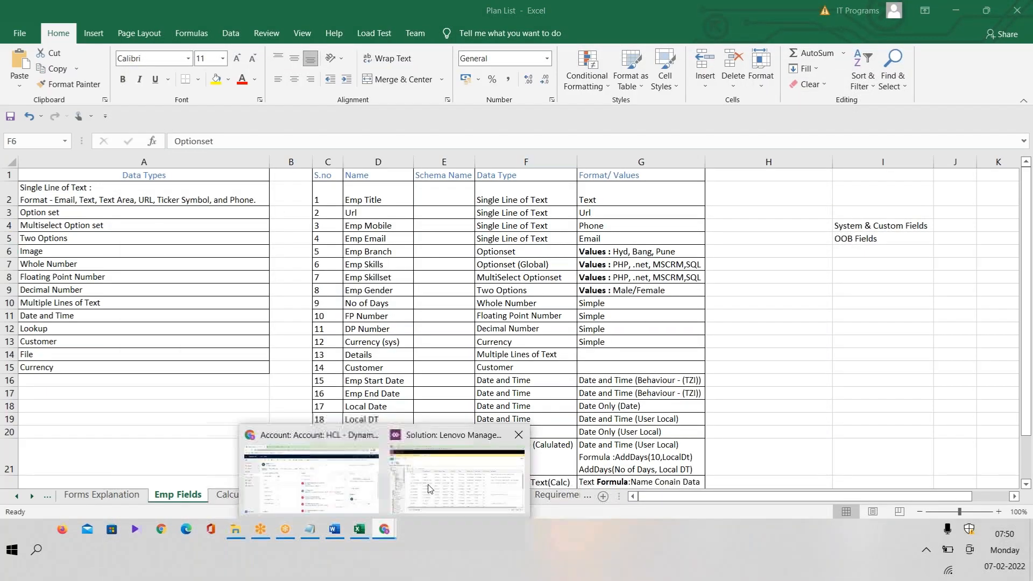
left_click(461, 463)
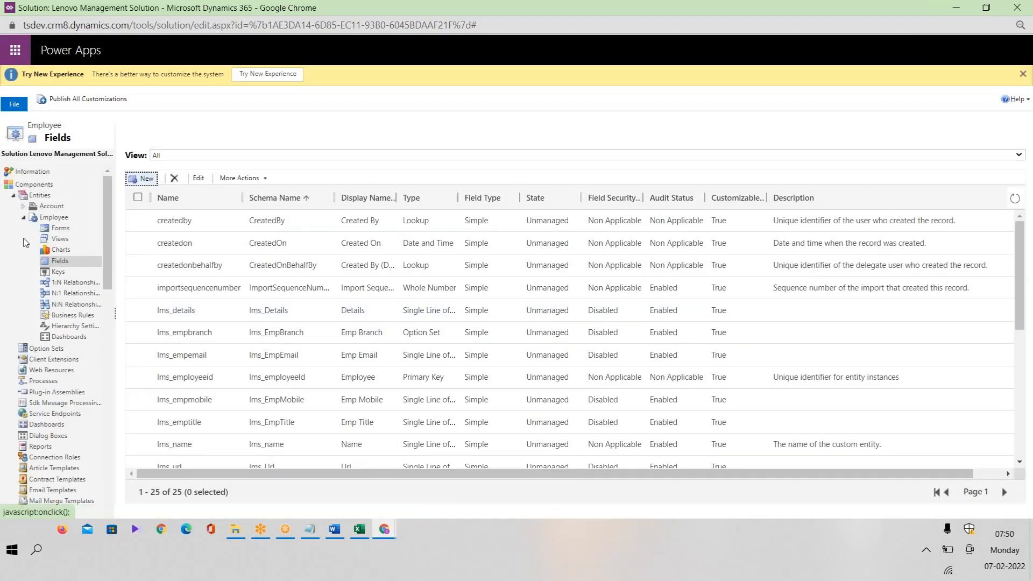
Collapse Employee in the solution tree and create a new option set from the empty Option Sets list.
left_click(24, 218)
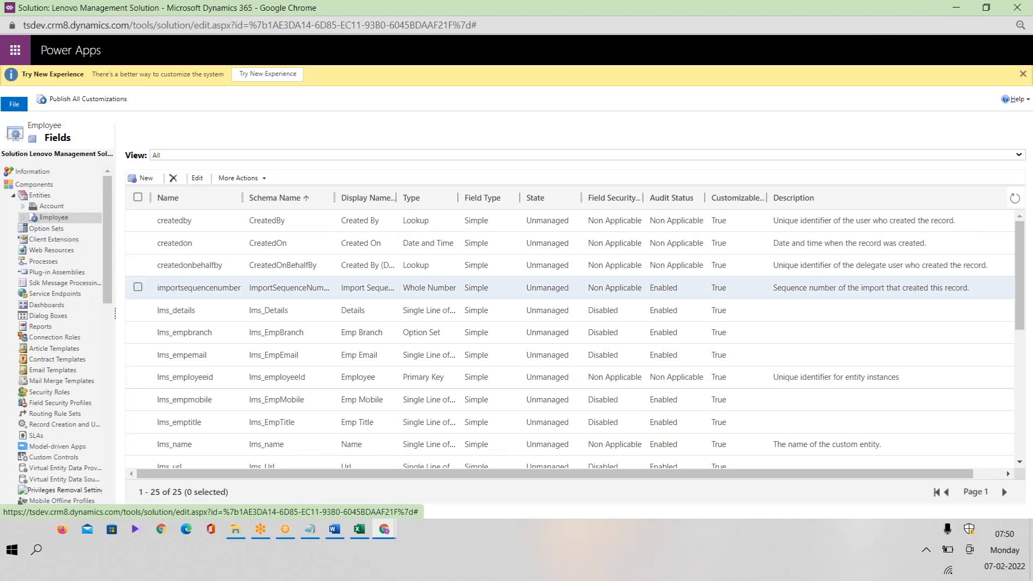
left_click(23, 217)
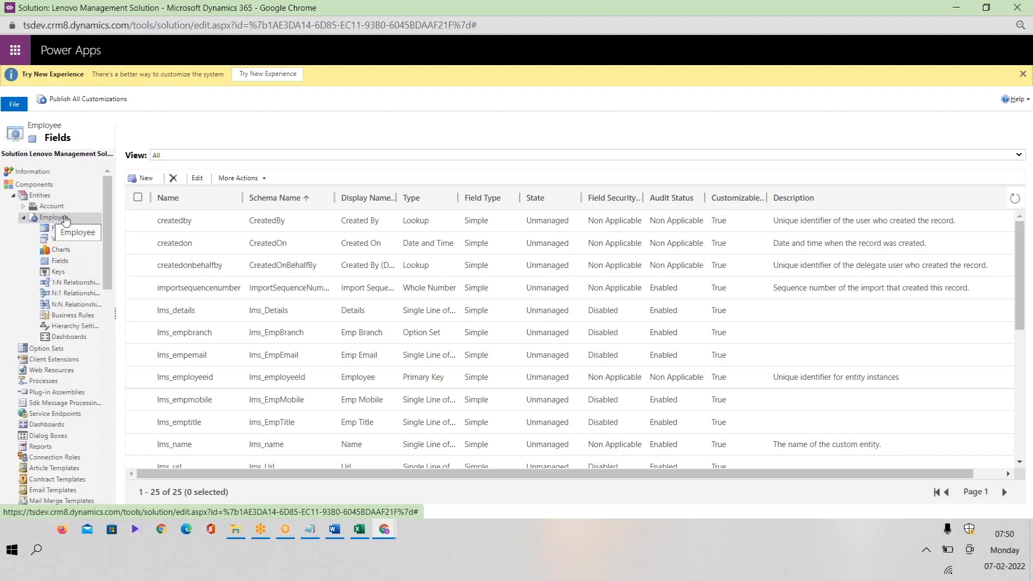
left_click(58, 351)
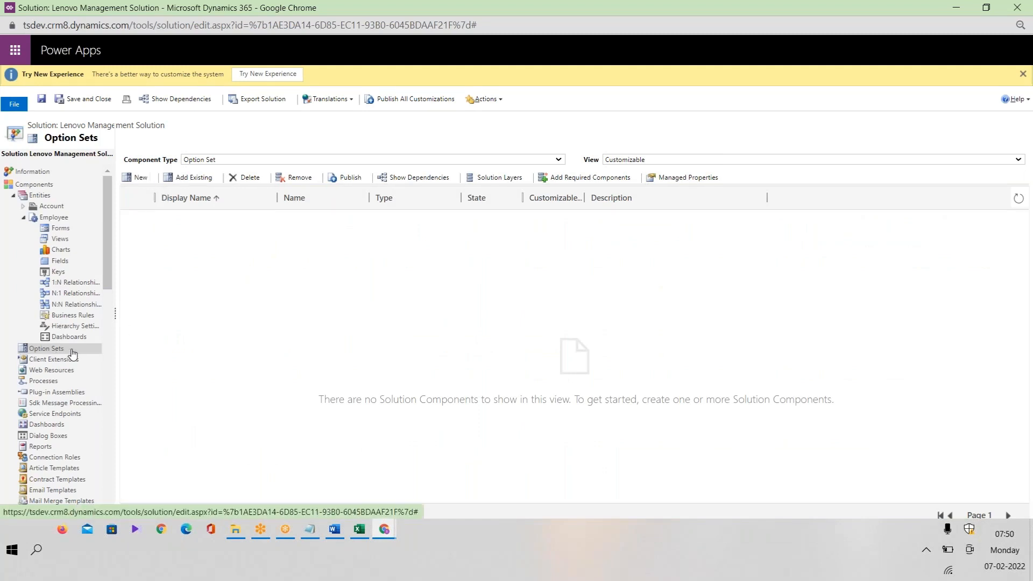
left_click(23, 218)
left_click(42, 232)
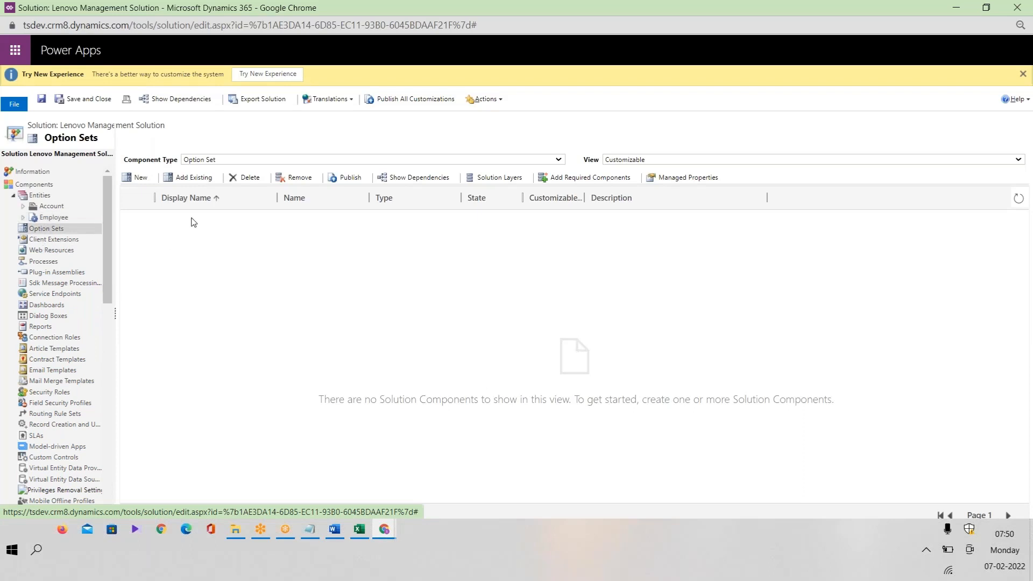
left_click(140, 178)
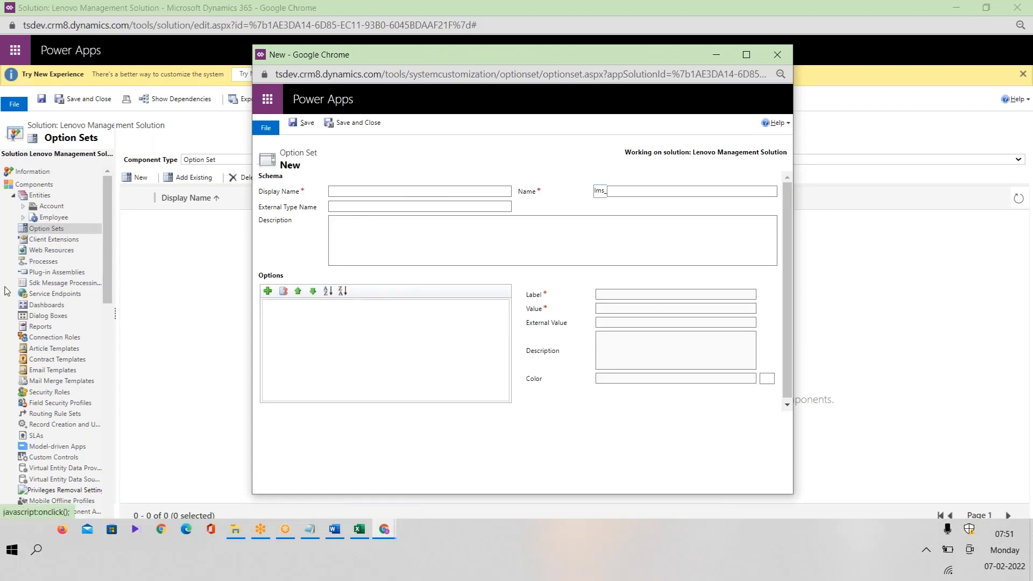
Set the new option set's display name to 'Emp Skills', copied from the Plan List workbook.
left_click(386, 192)
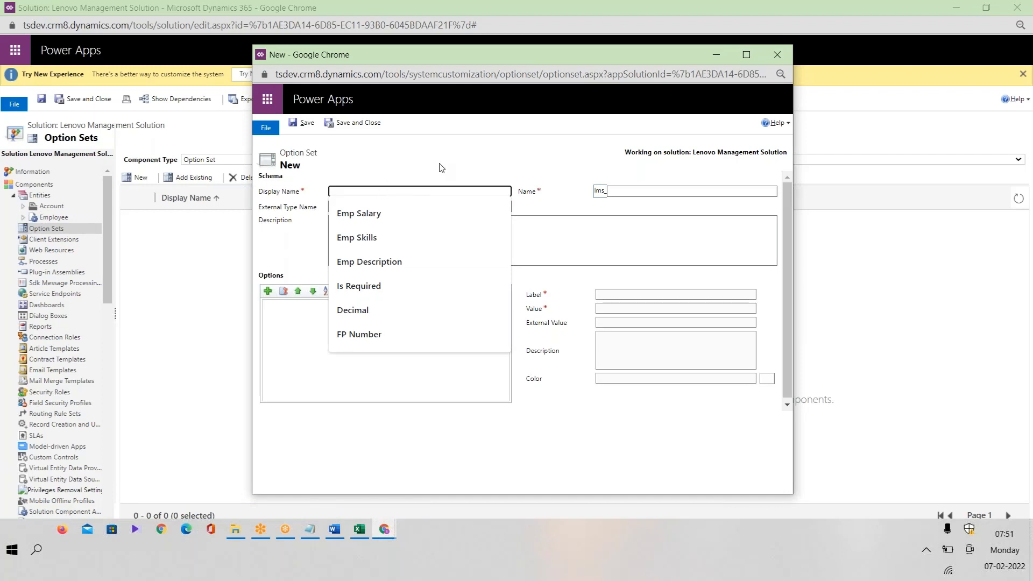
left_click(398, 189)
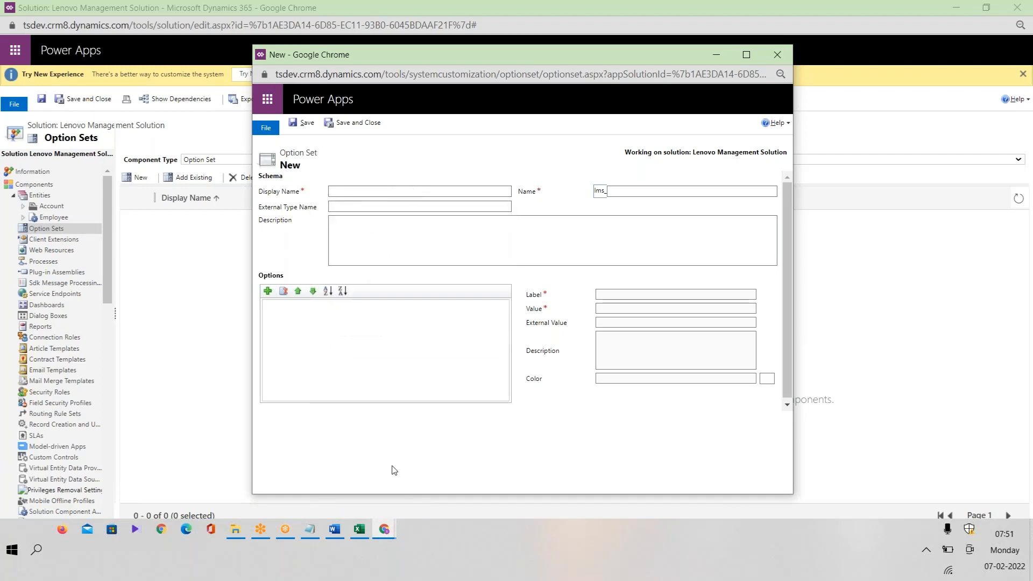
left_click(358, 531)
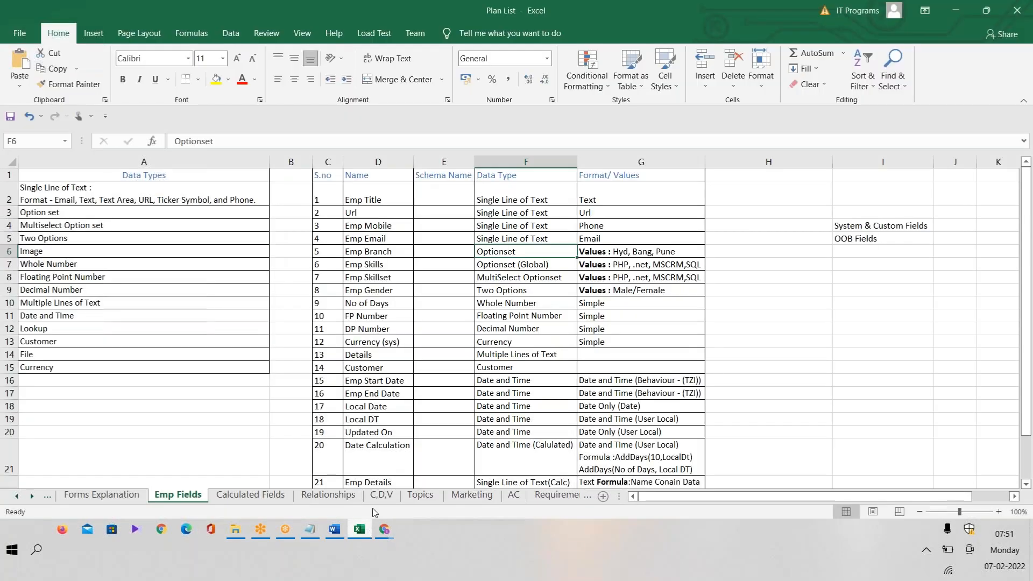
double_click(383, 265)
left_click_drag(383, 264, 345, 264)
key("ctrl+c")
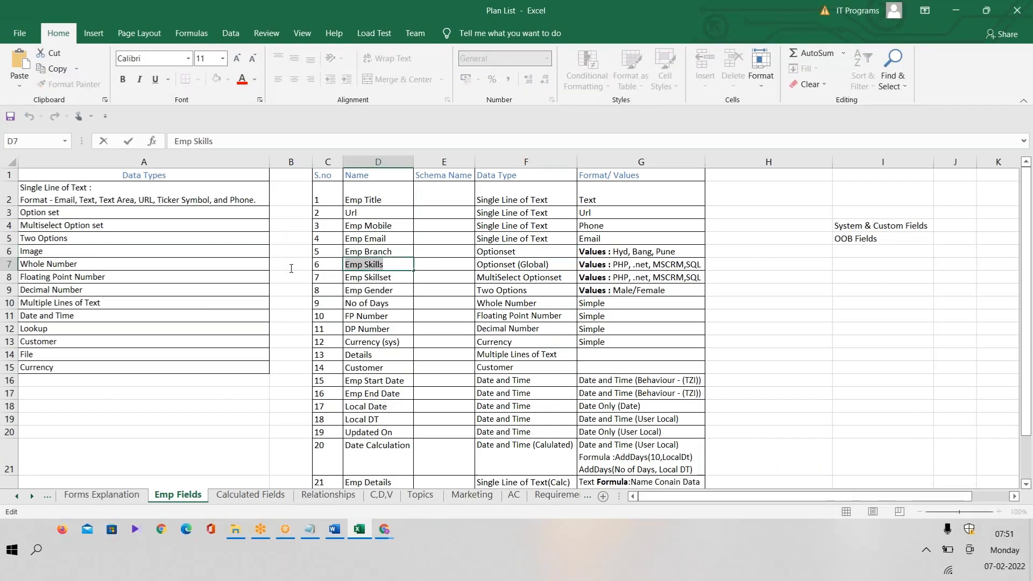
left_click(384, 529)
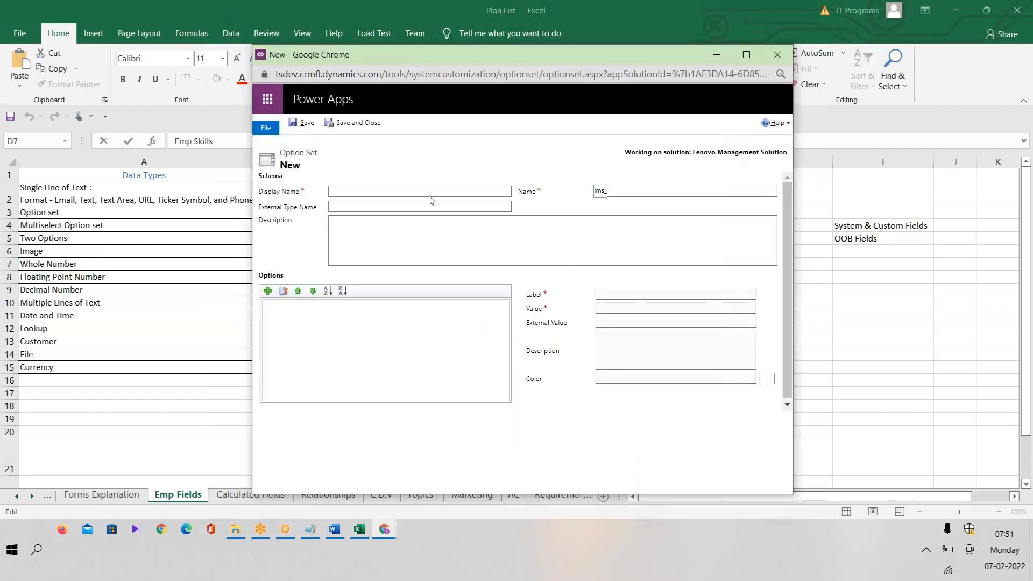
left_click(407, 192)
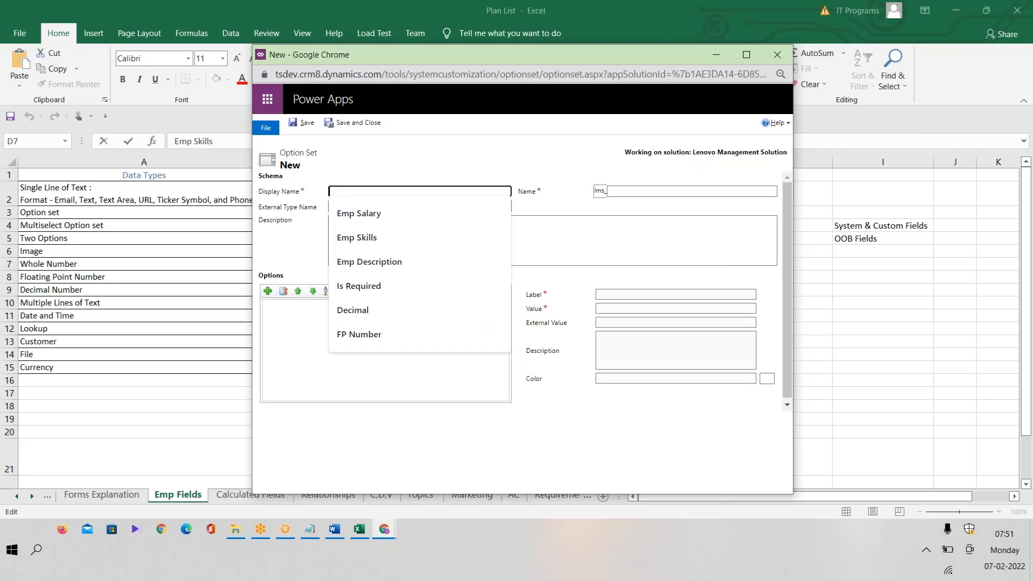
key("ctrl+v")
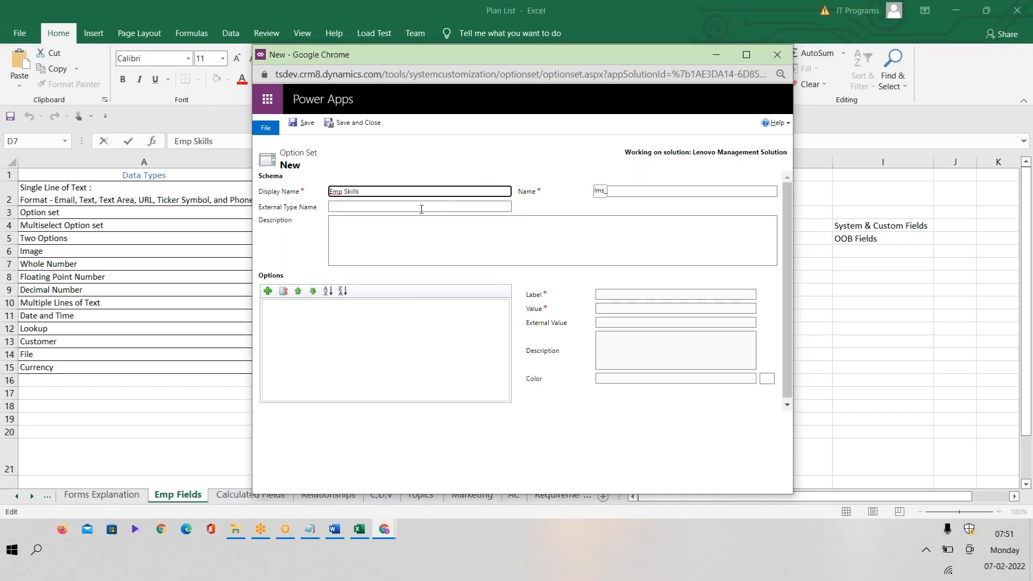
left_click(669, 191)
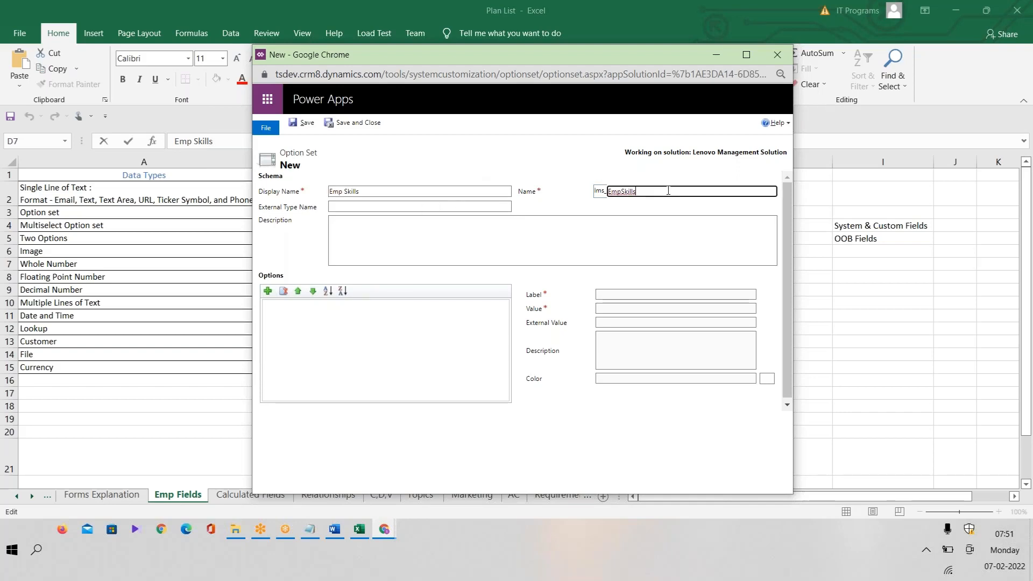
left_click(382, 205)
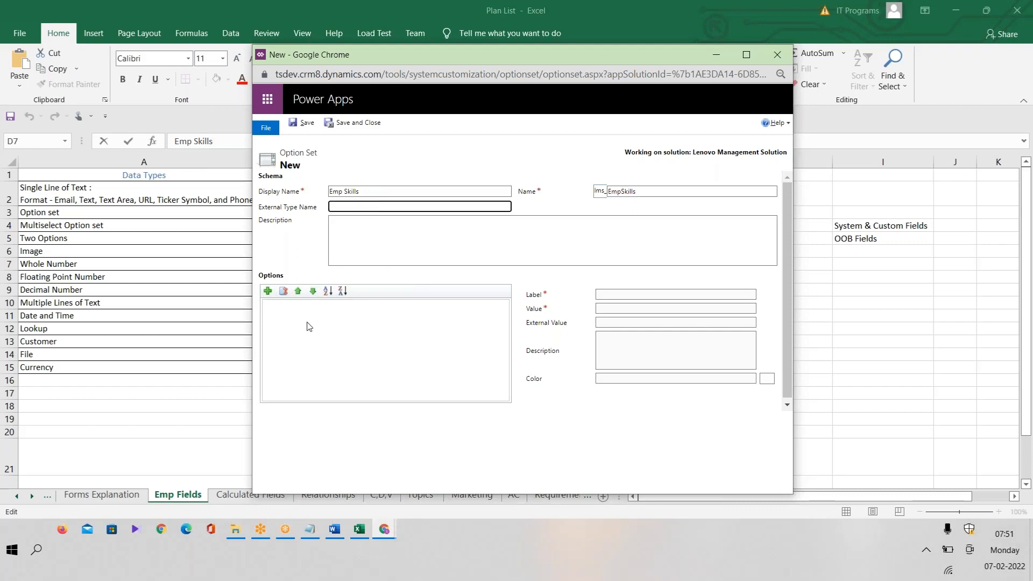
Add three options and label the first one PHP, copied from cell G7.
left_click(268, 291)
left_click(268, 291)
left_click(268, 291)
left_click(284, 306)
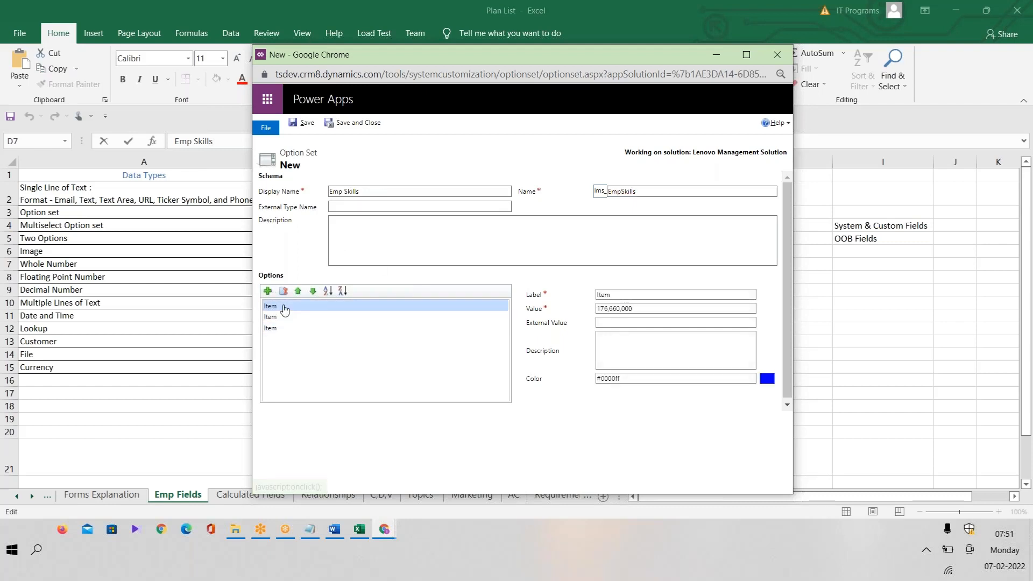
left_click(643, 294)
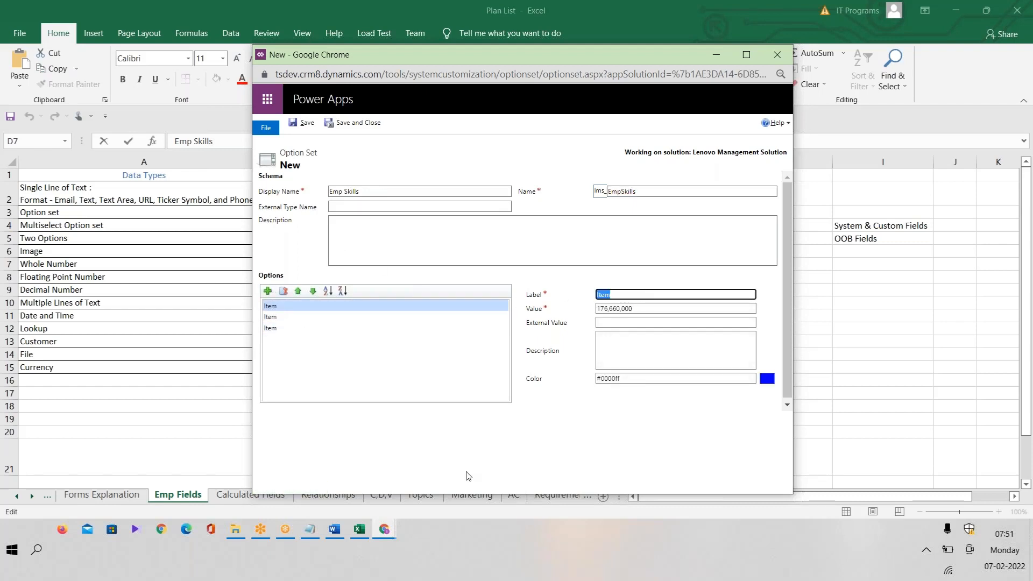
left_click(360, 529)
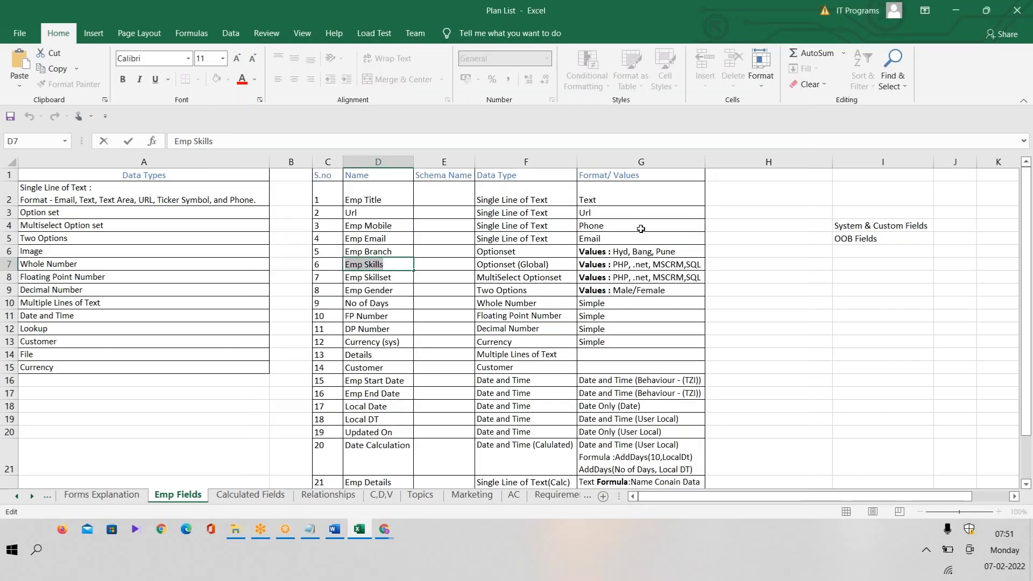
left_click(616, 267)
double_click(621, 265)
key("ctrl+c")
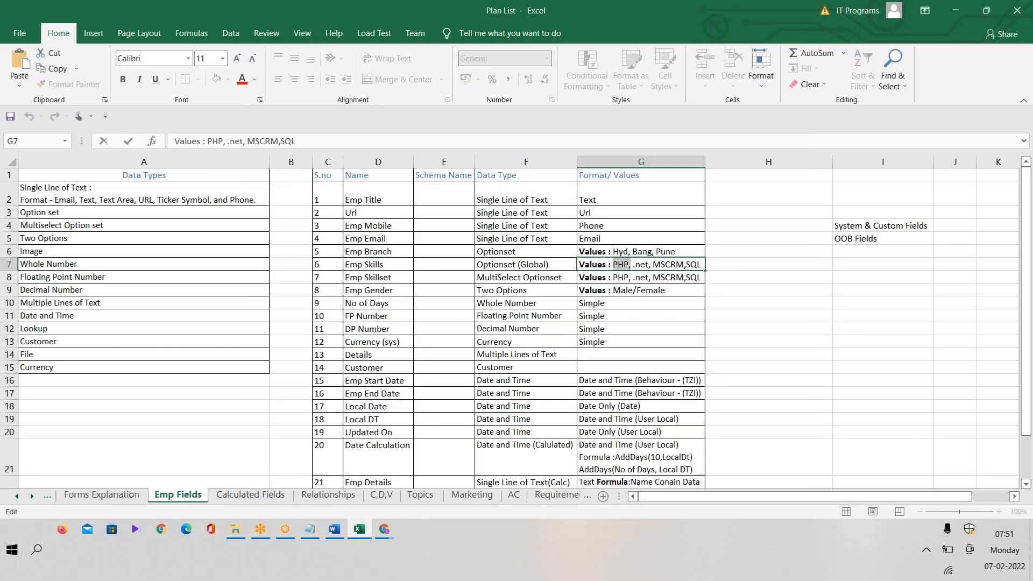
key("alt+Tab")
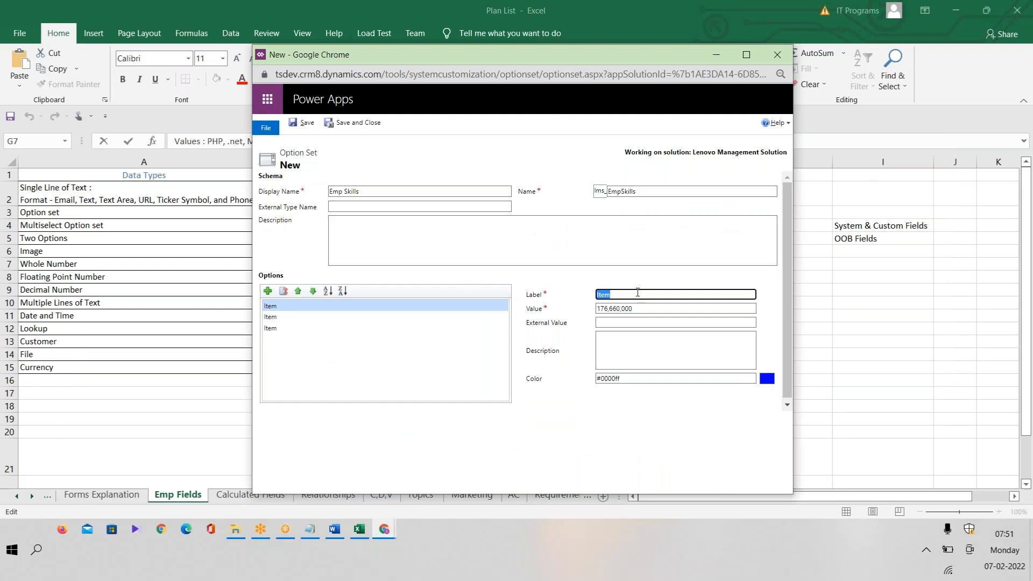
key("ctrl+v")
left_click(307, 317)
Label the second option .Net and the third option MSCRM.
double_click(630, 295)
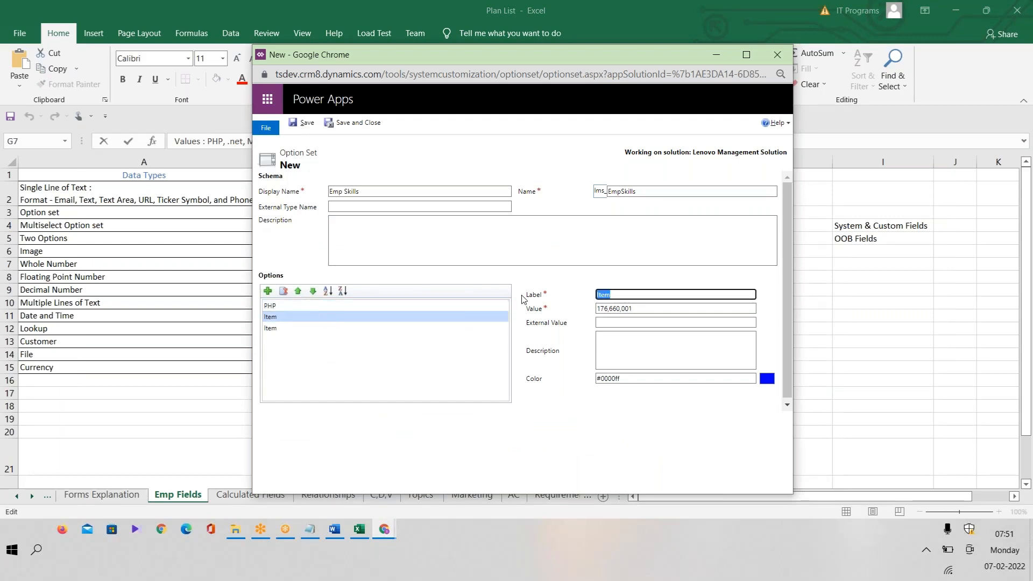
key("BackSpace")
type(".Net")
left_click(334, 328)
left_click(555, 293)
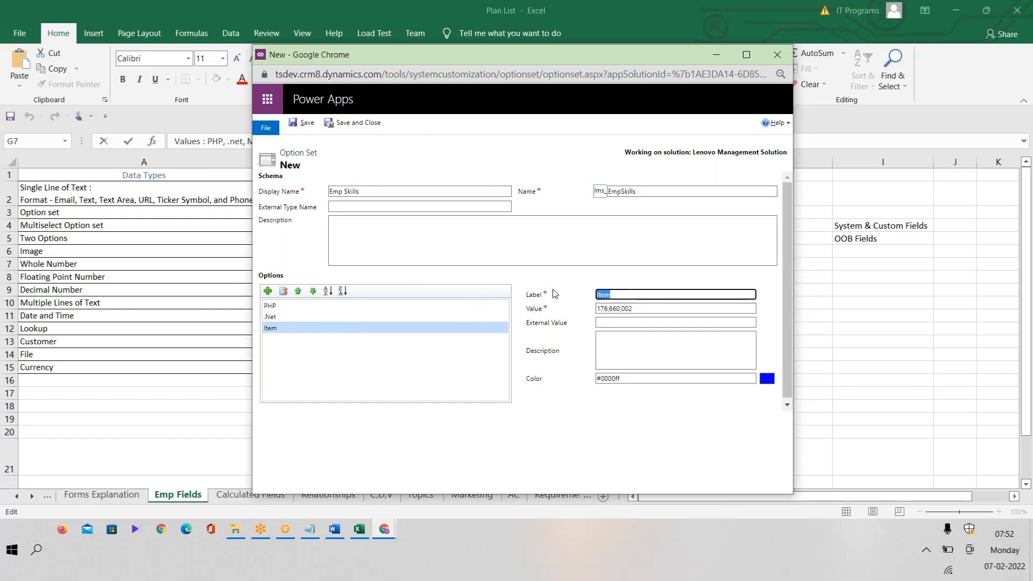
type("MSCRM")
left_click(268, 291)
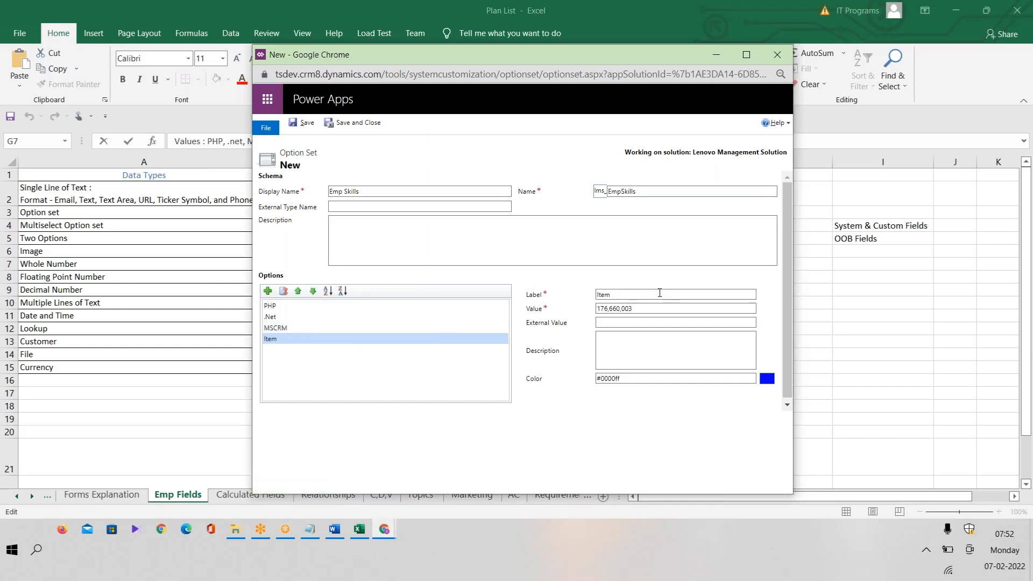
Add options Power Apps and Power BI, then save and close the option set.
left_click(555, 295)
type("Power")
key("BackSpace")
key("BackSpace")
key("BackSpace")
type("pps")
left_click(267, 291)
left_click(531, 295)
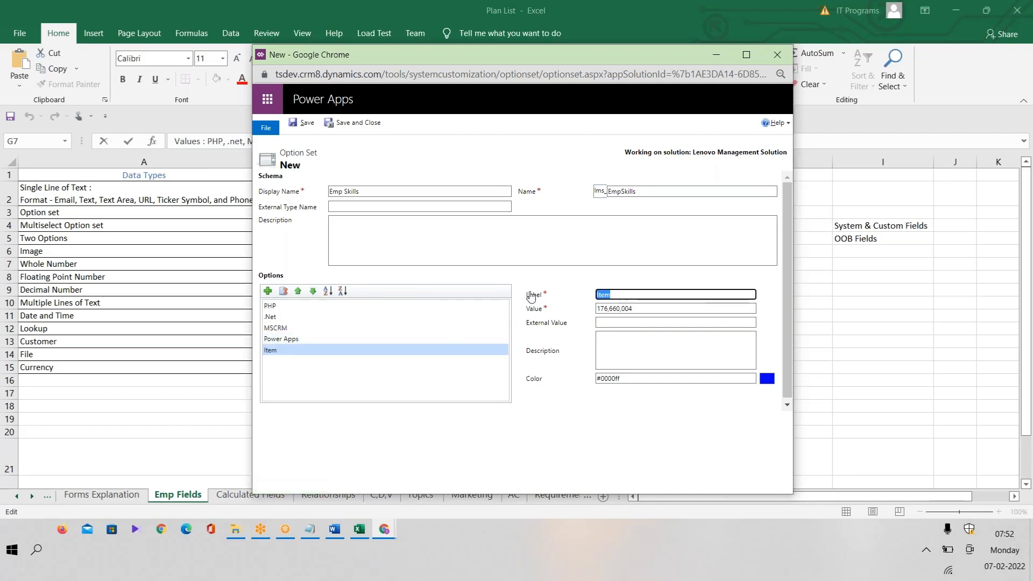
type("Power BI")
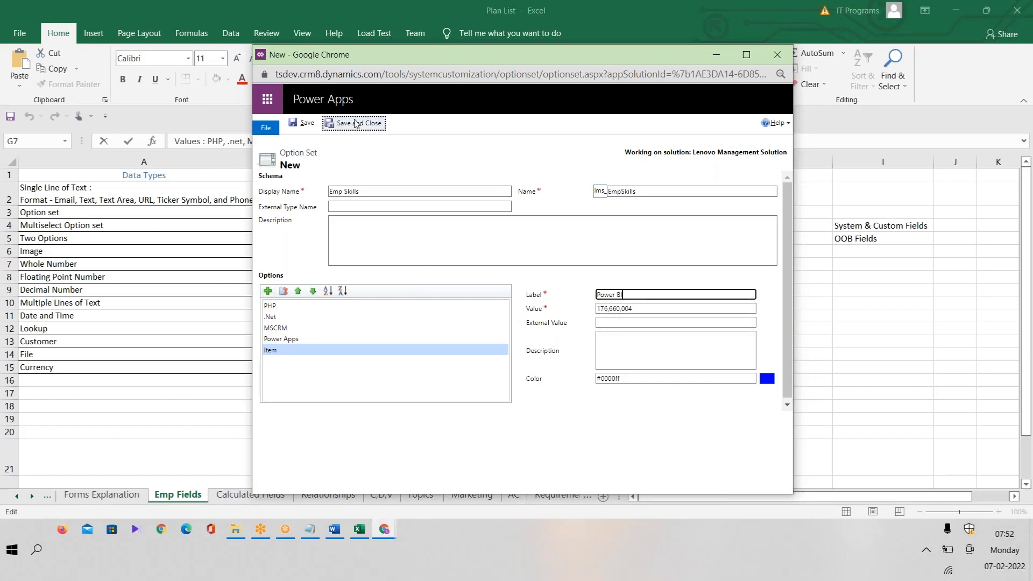
left_click(362, 123)
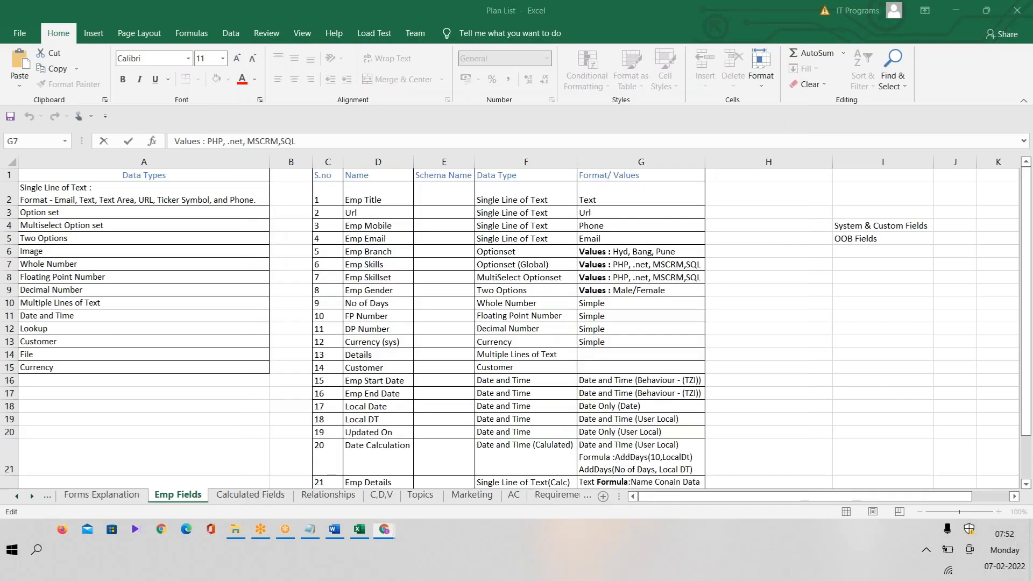
Publish the selected Emp Skills (lms_empskills) option set, then open Employee > Fields.
mouse_move(387, 530)
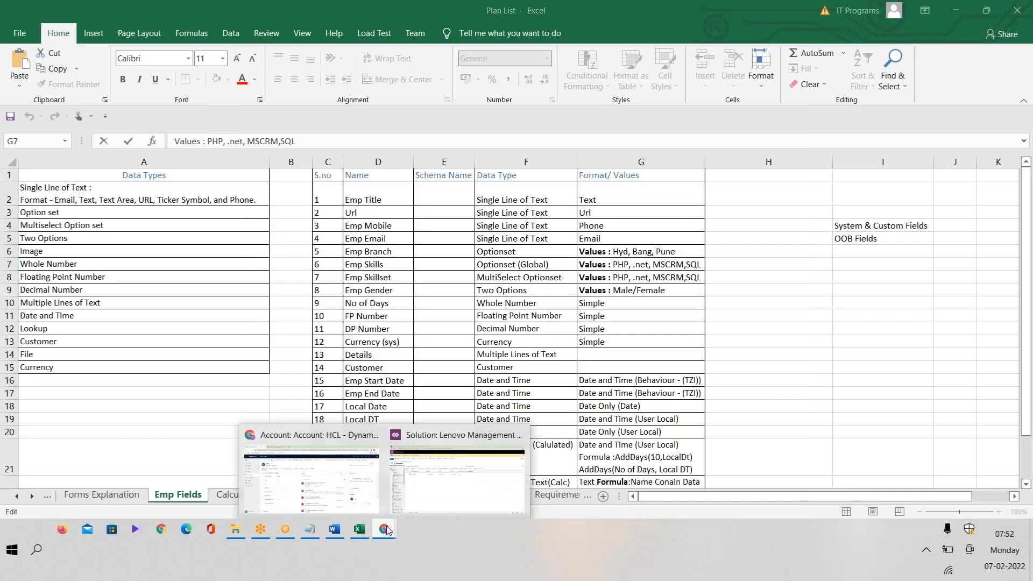
left_click(454, 496)
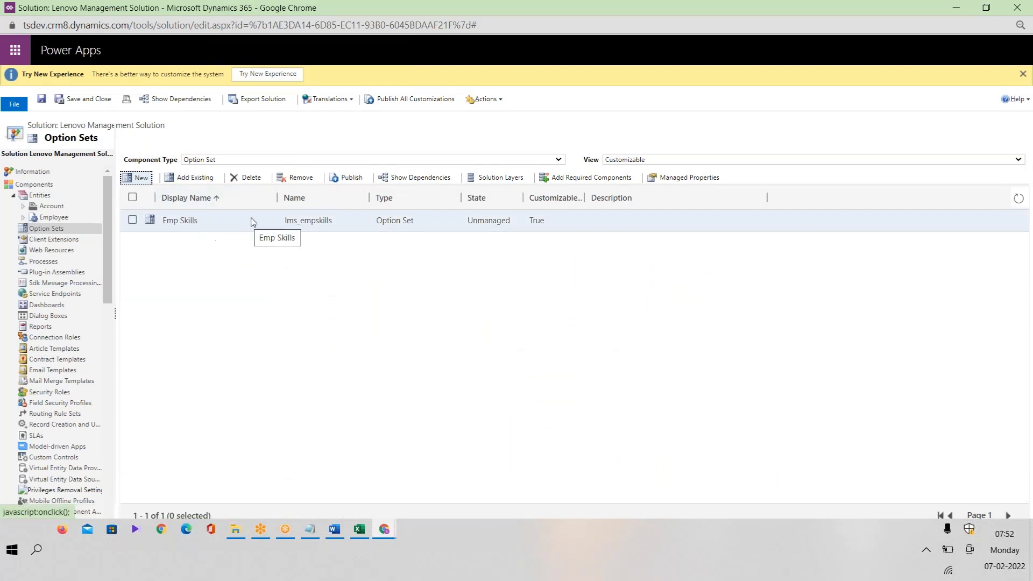
left_click(133, 220)
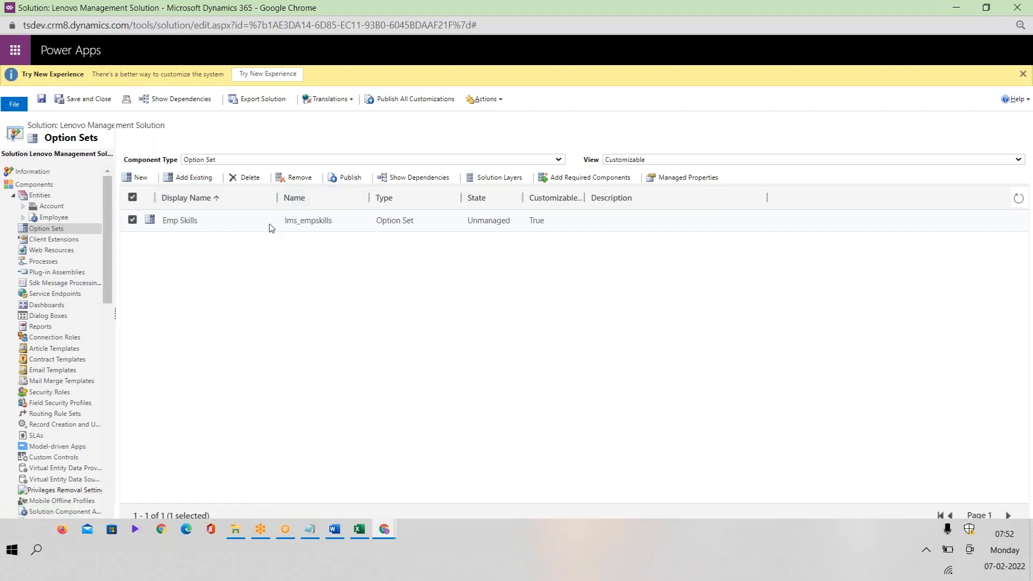
left_click(347, 179)
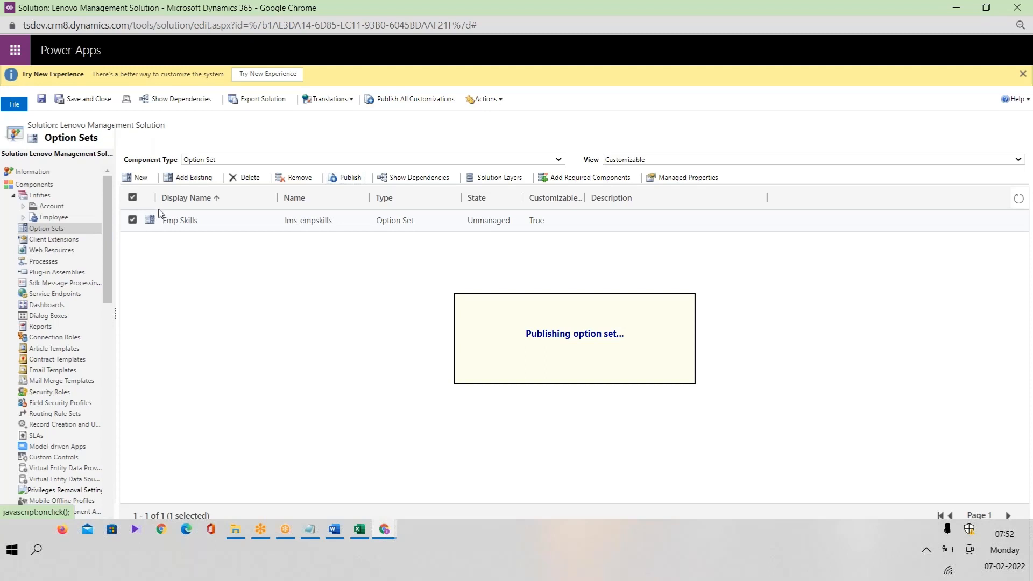
left_click(561, 163)
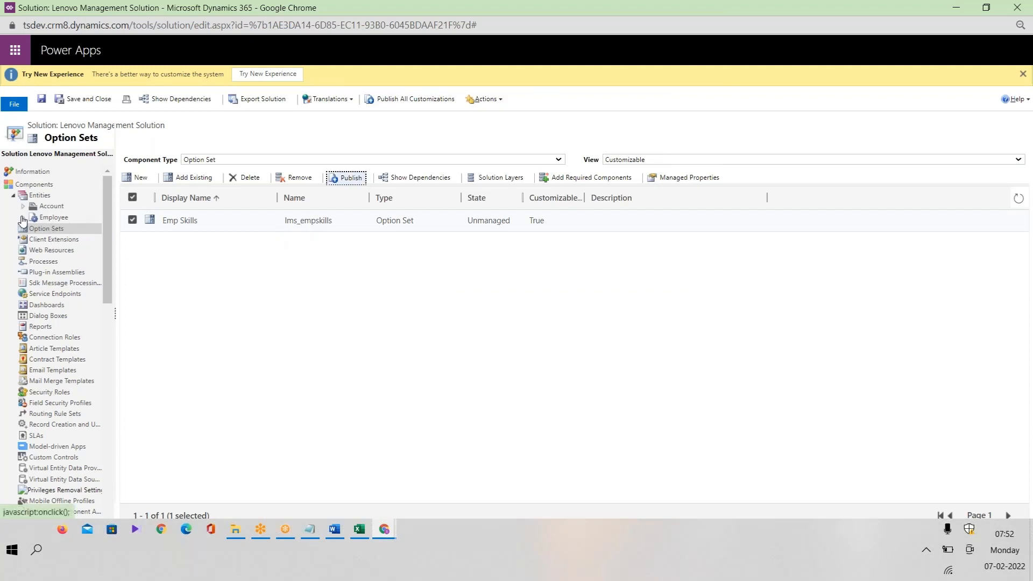
left_click(23, 218)
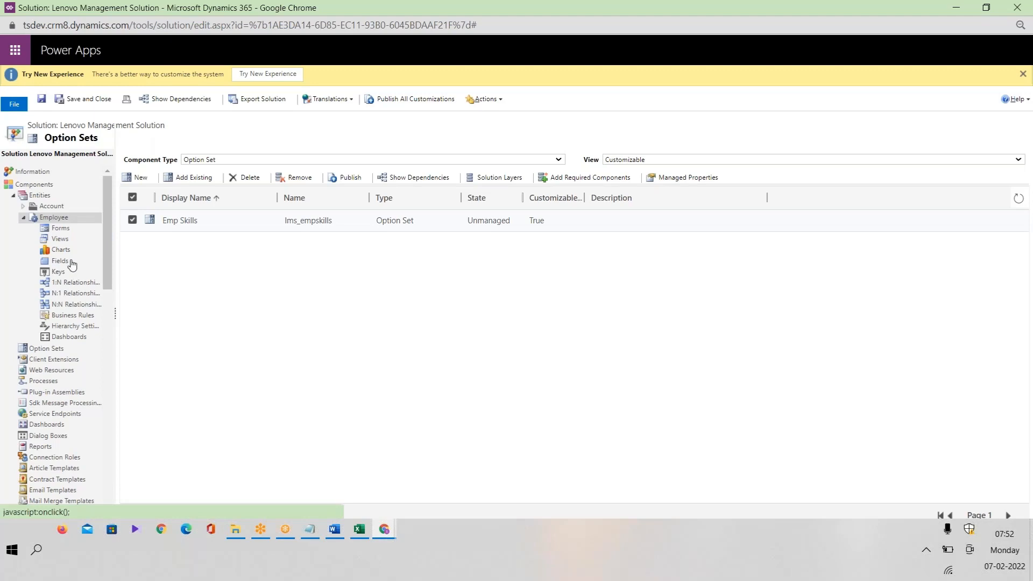
left_click(71, 263)
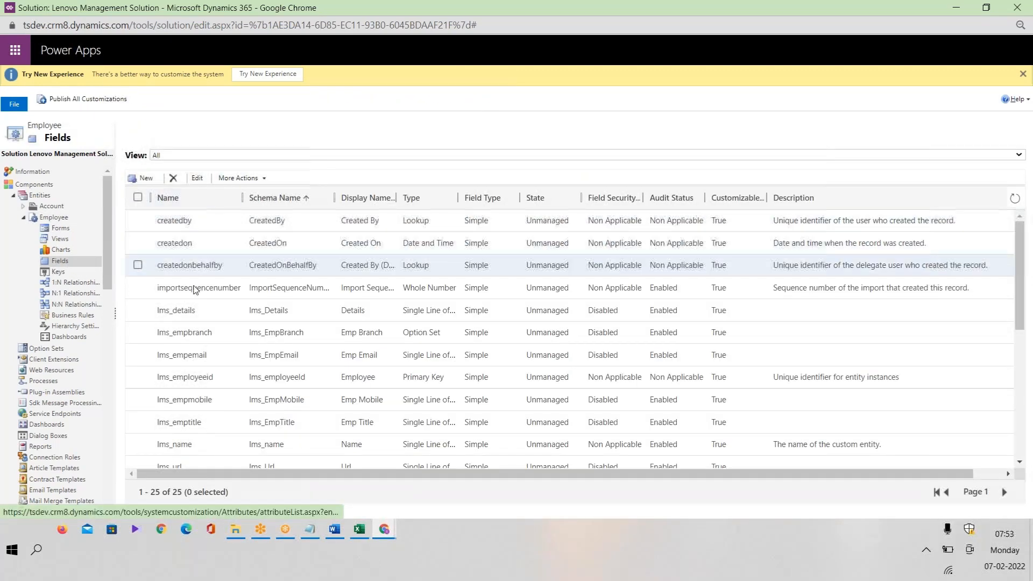
Start a new Employee field with display name Emp Skills.
left_click(143, 178)
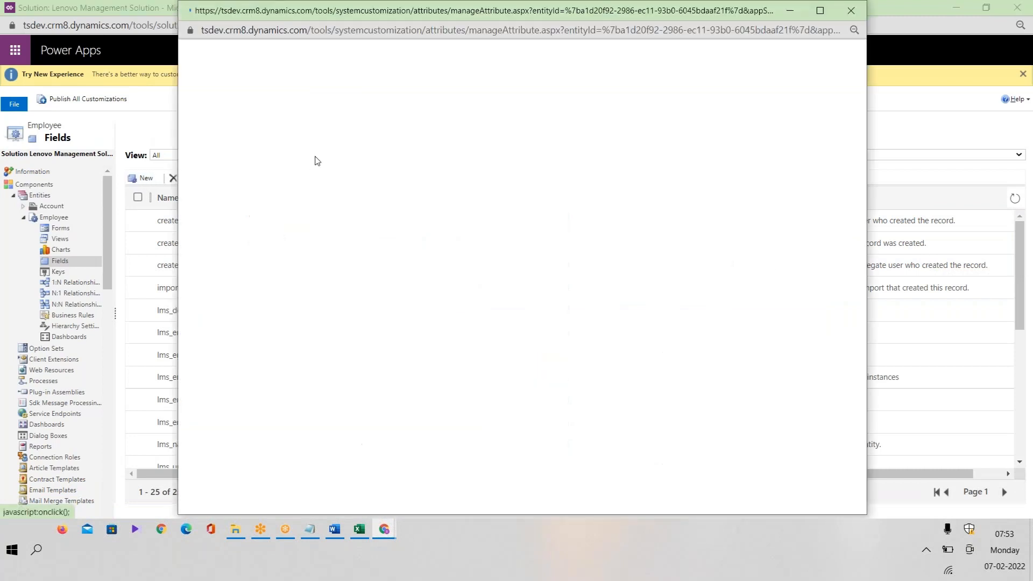
left_click(459, 164)
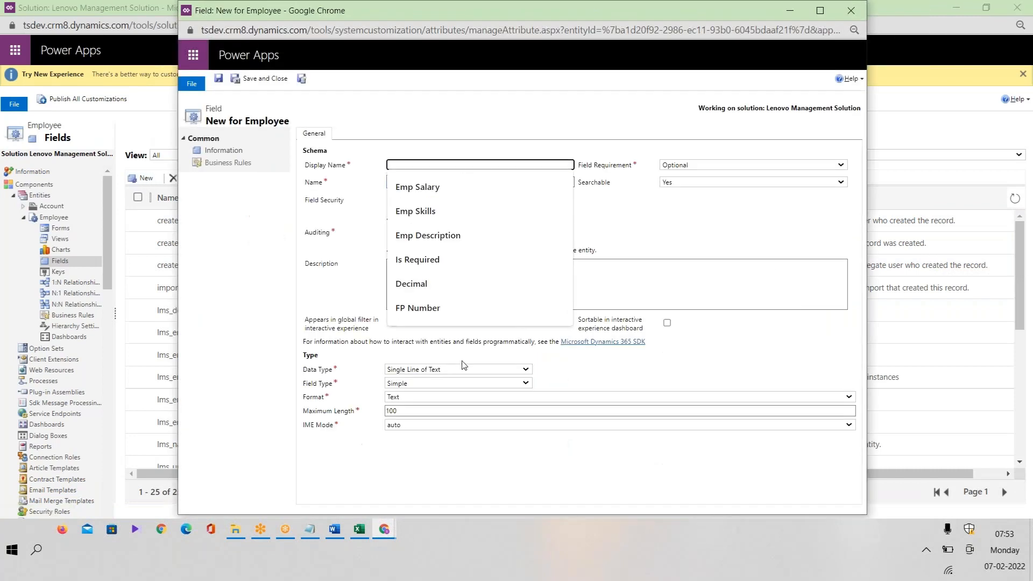
left_click(431, 211)
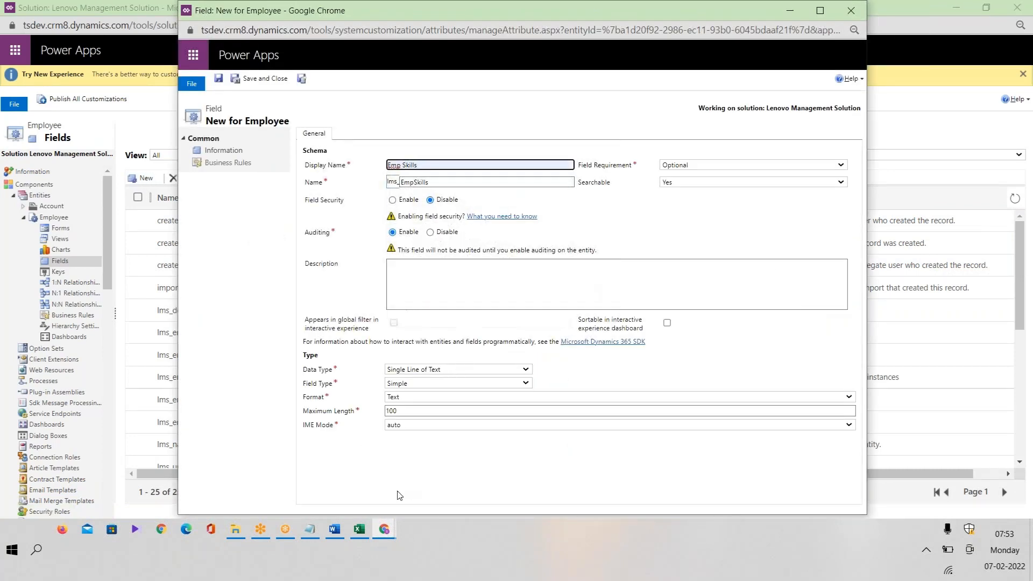
left_click(359, 528)
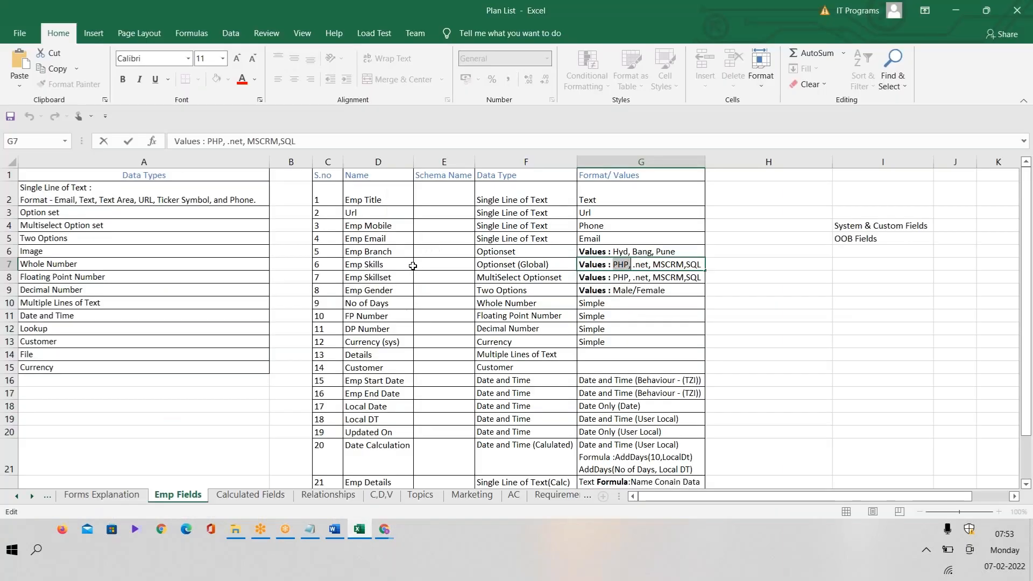
key("alt+Tab")
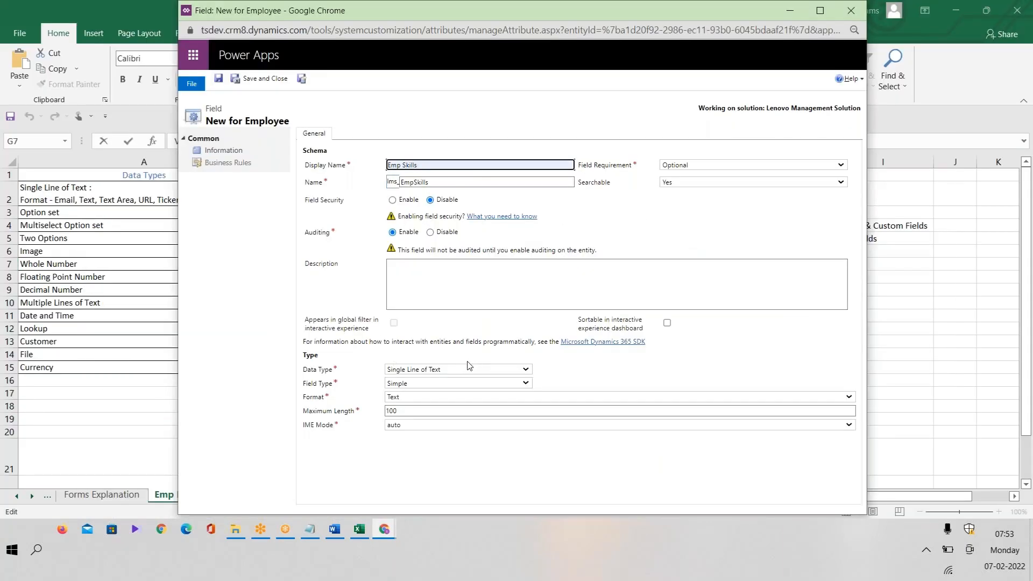
Set the data type to Option Set, field type Simple, with Use Existing Option Set = Yes.
left_click(452, 370)
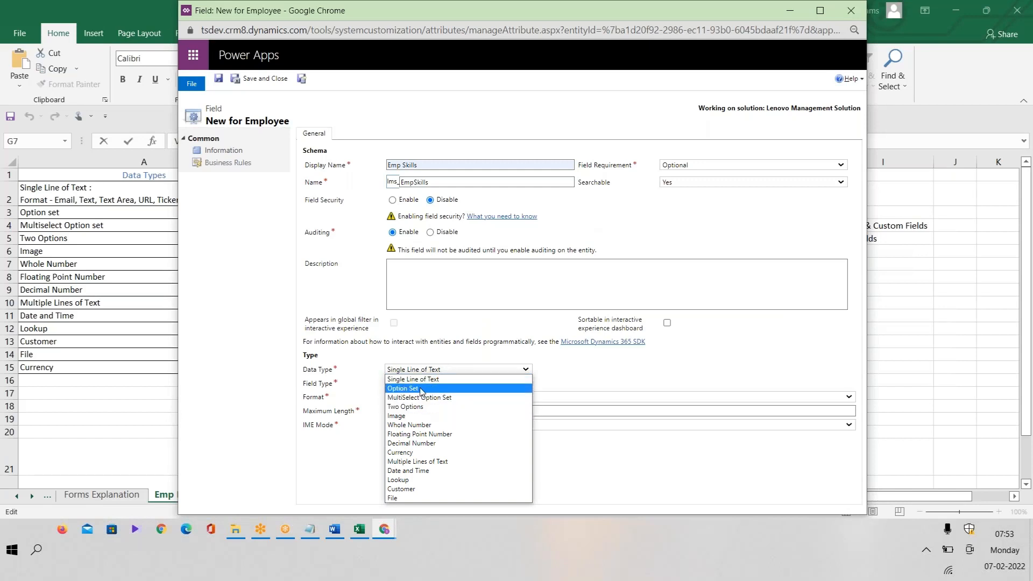
left_click(442, 389)
left_click(430, 384)
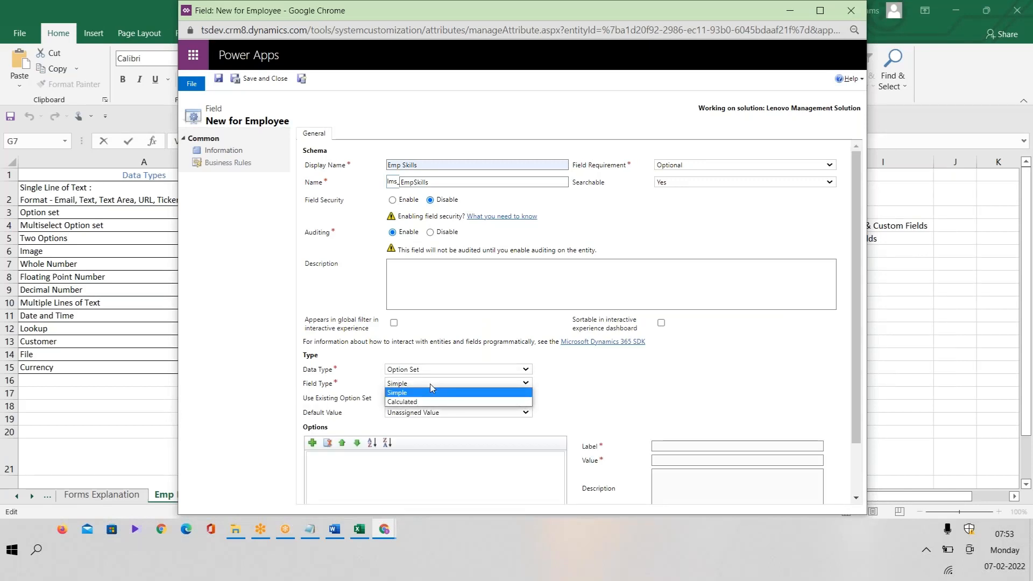
left_click(431, 384)
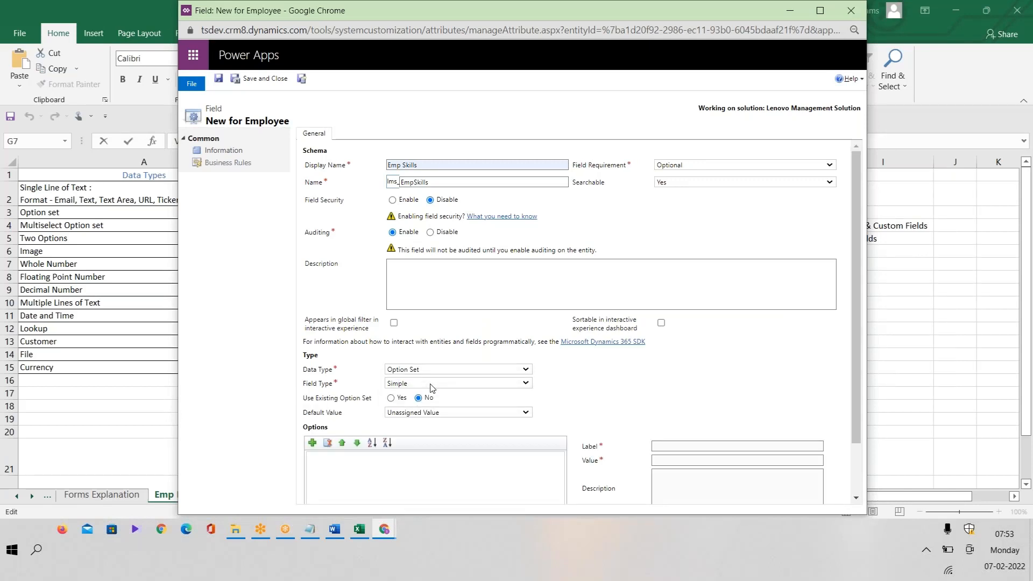
left_click(391, 398)
left_click(430, 413)
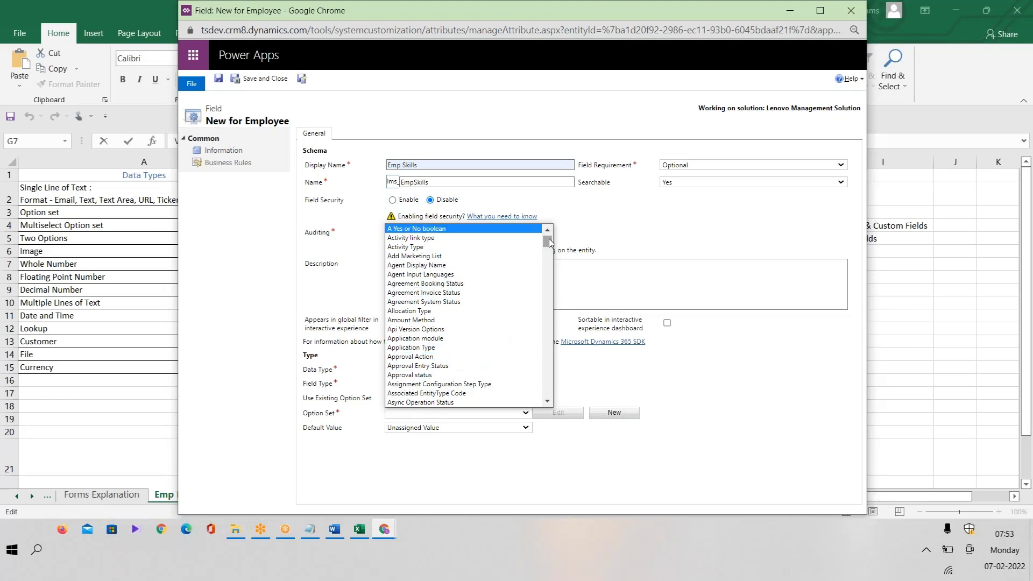
Choose the global Emp Skills option set and view its default value choices.
left_click_drag(547, 241, 542, 335)
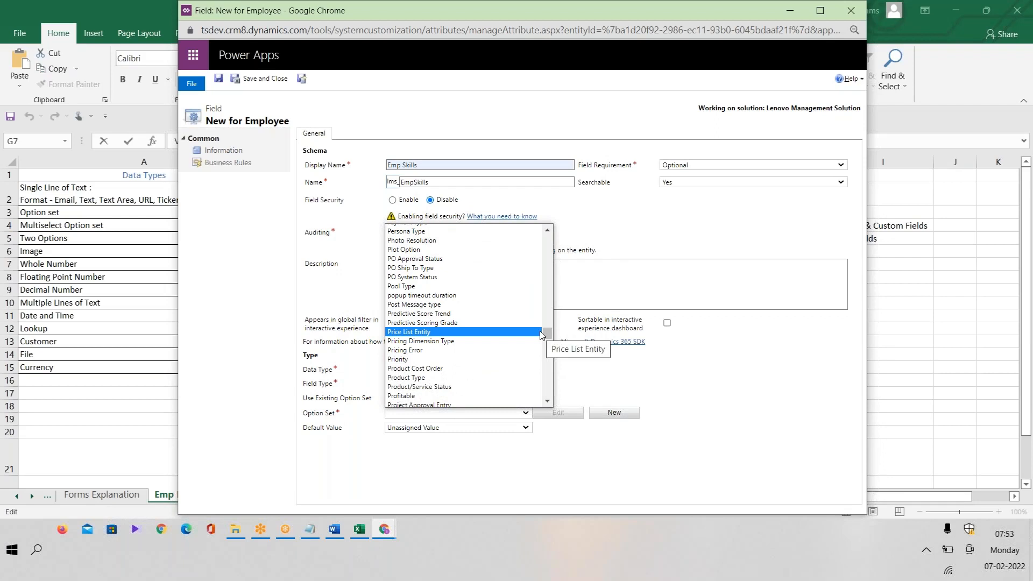
key("e")
key("e")
key("e")
key("e")
key("e")
key("e")
key("e")
key("e")
key("e")
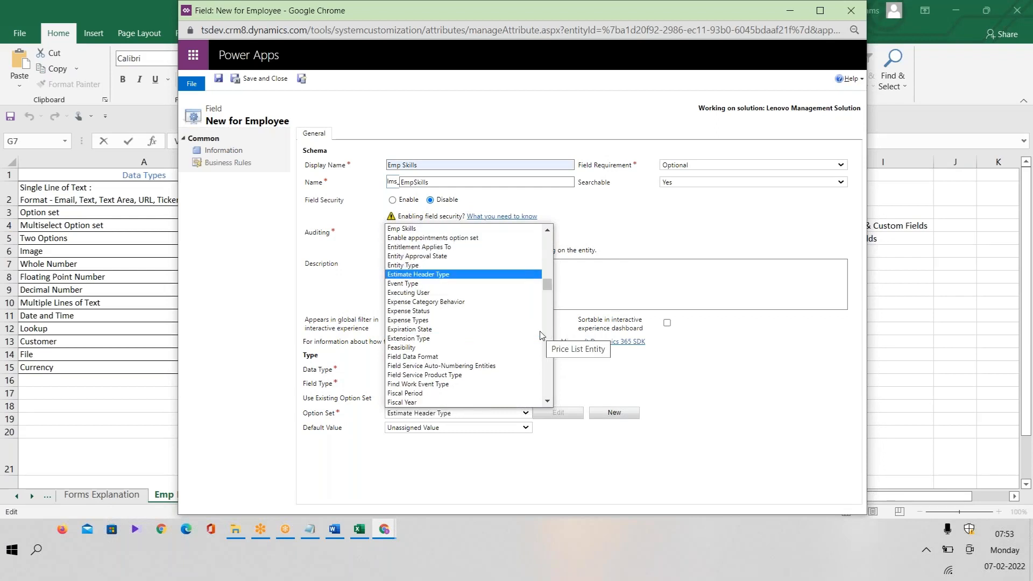
scroll(425, 235, "up", 1)
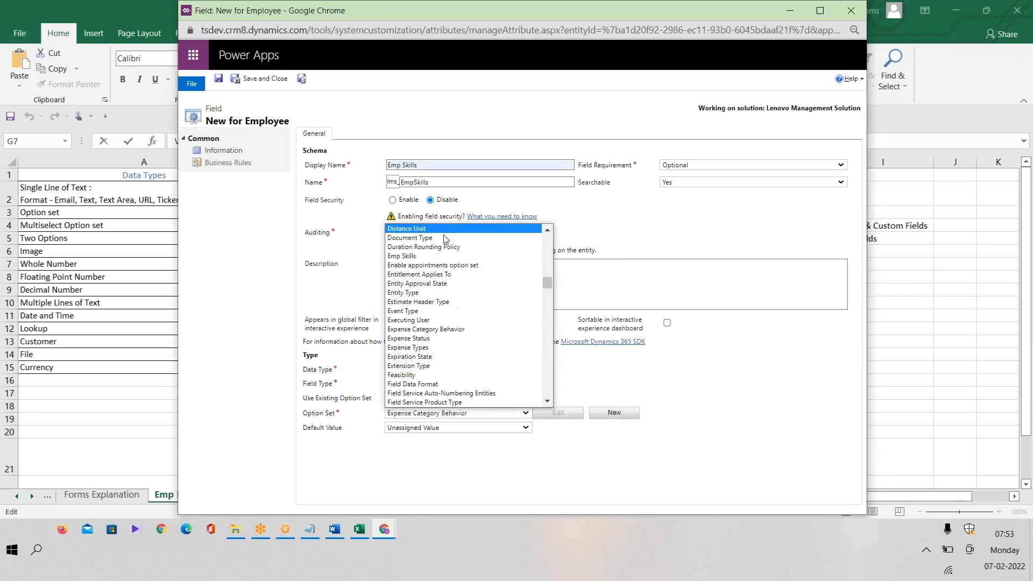
left_click(428, 257)
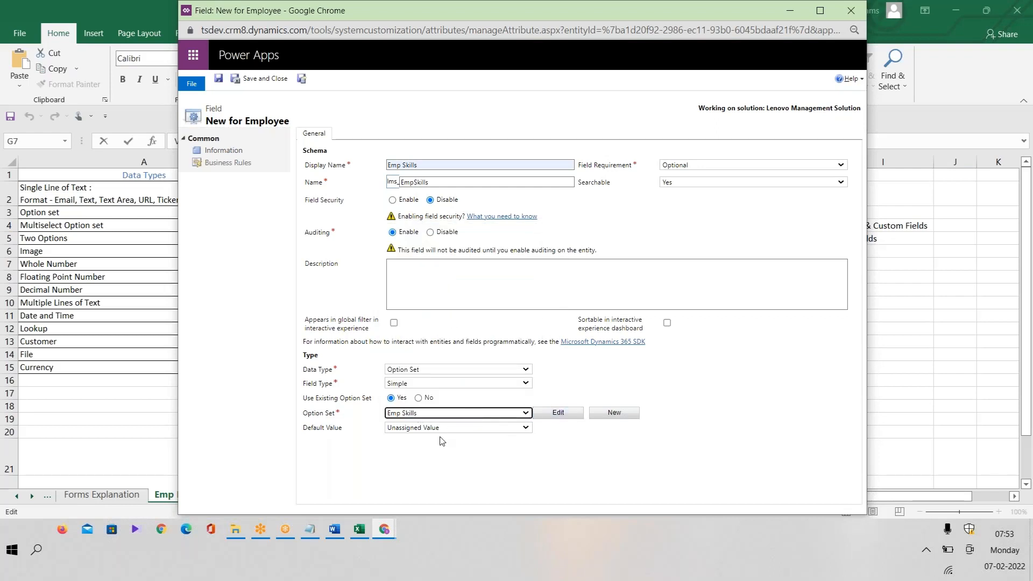
left_click(423, 434)
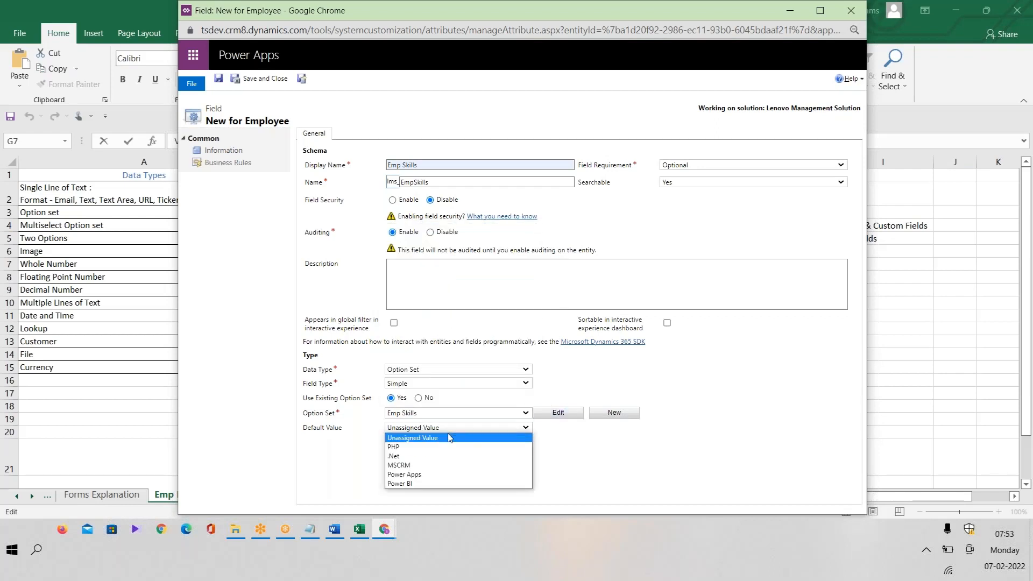
left_click(622, 458)
left_click(473, 430)
Review the PHP, .Net, MSCRM, Power Apps and Power BI options in the Emp Skills editor, then close it.
left_click(561, 416)
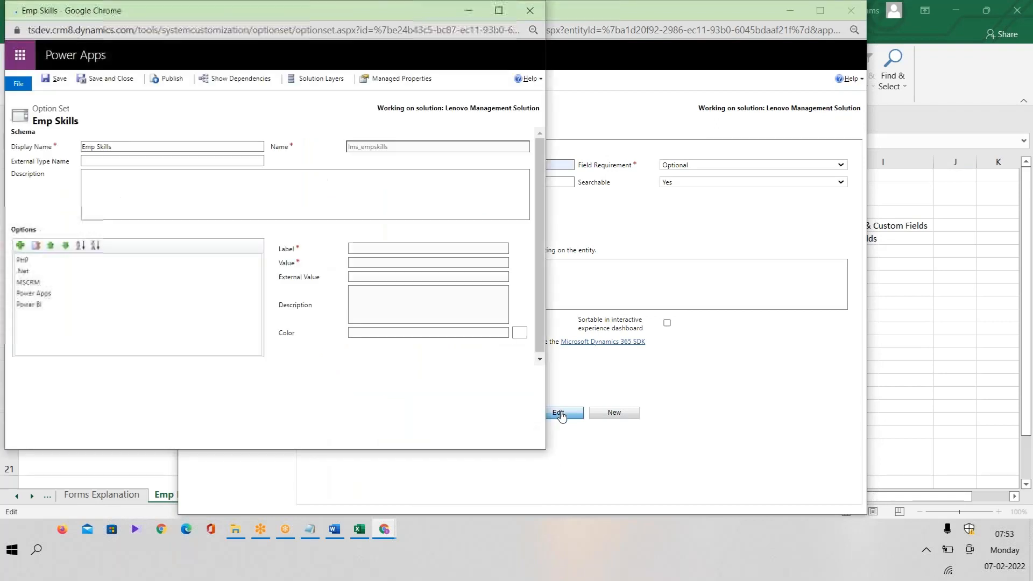
left_click(22, 262)
left_click(35, 271)
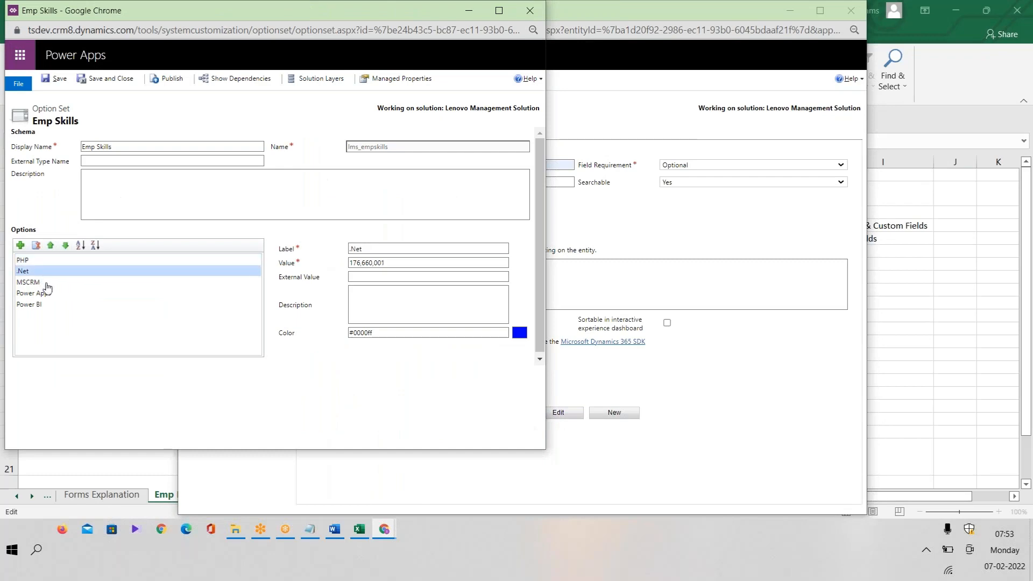
left_click(43, 283)
left_click(46, 293)
left_click(46, 305)
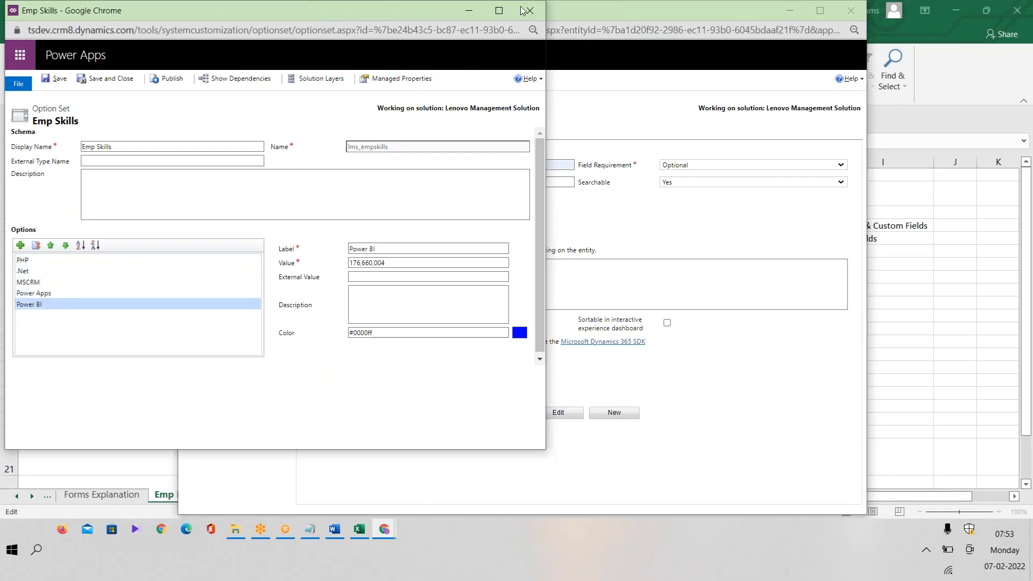
left_click_drag(429, 16, 350, 87)
left_click(473, 61)
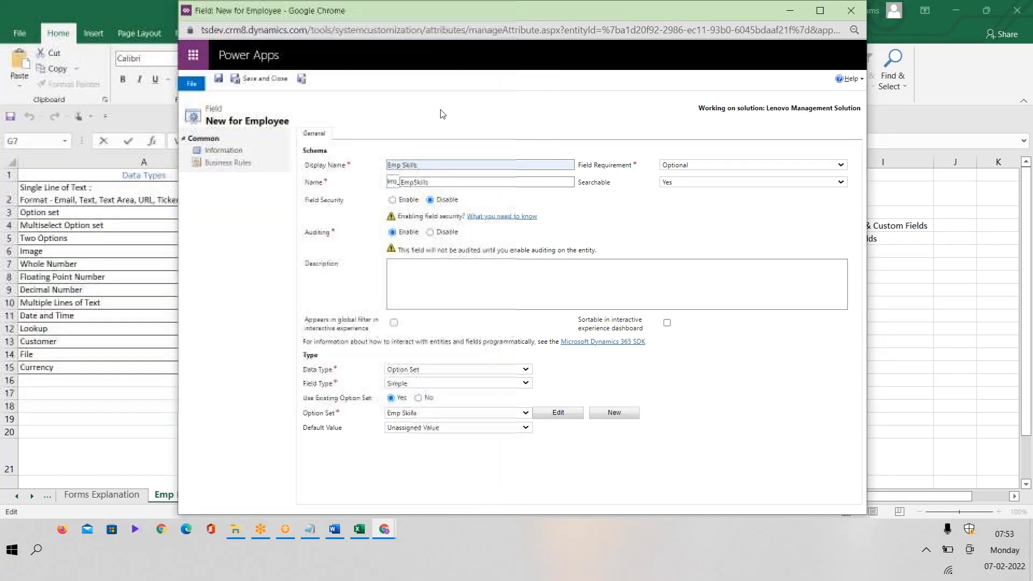
Leave Default Value as Unassigned, save the Emp Skills field, and return to the Excel plan.
left_click(463, 426)
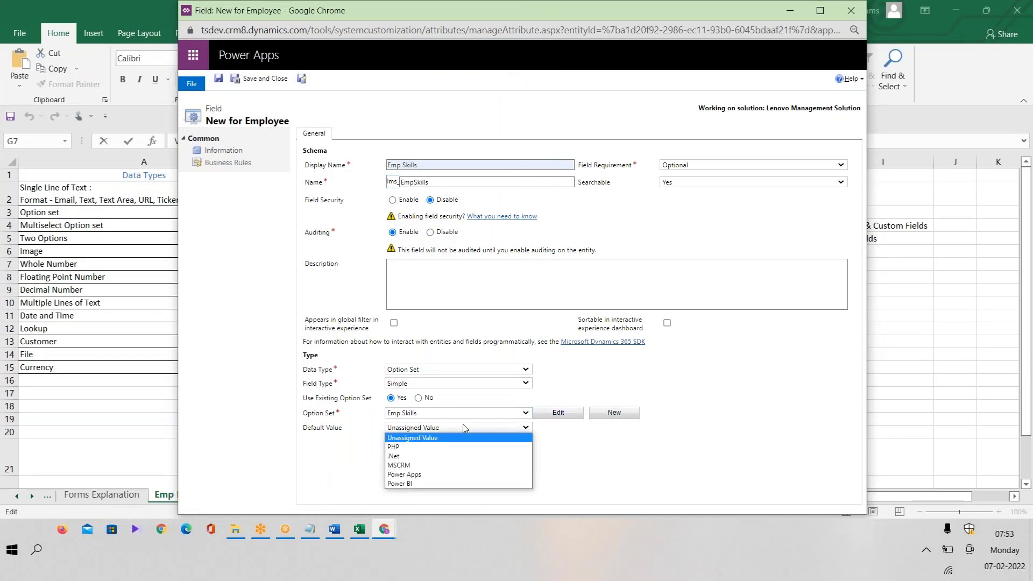
left_click(670, 387)
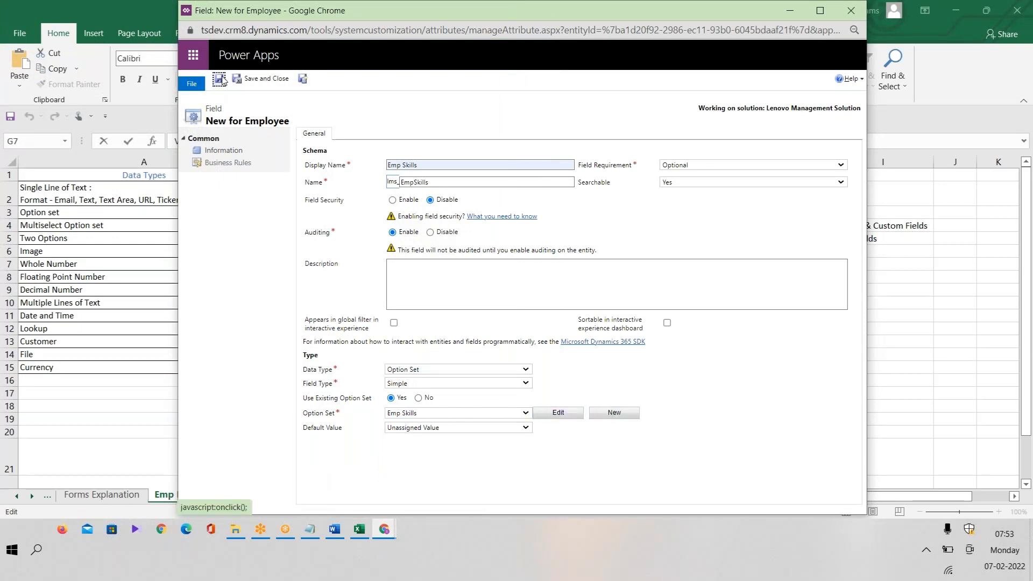
left_click(458, 427)
left_click(457, 427)
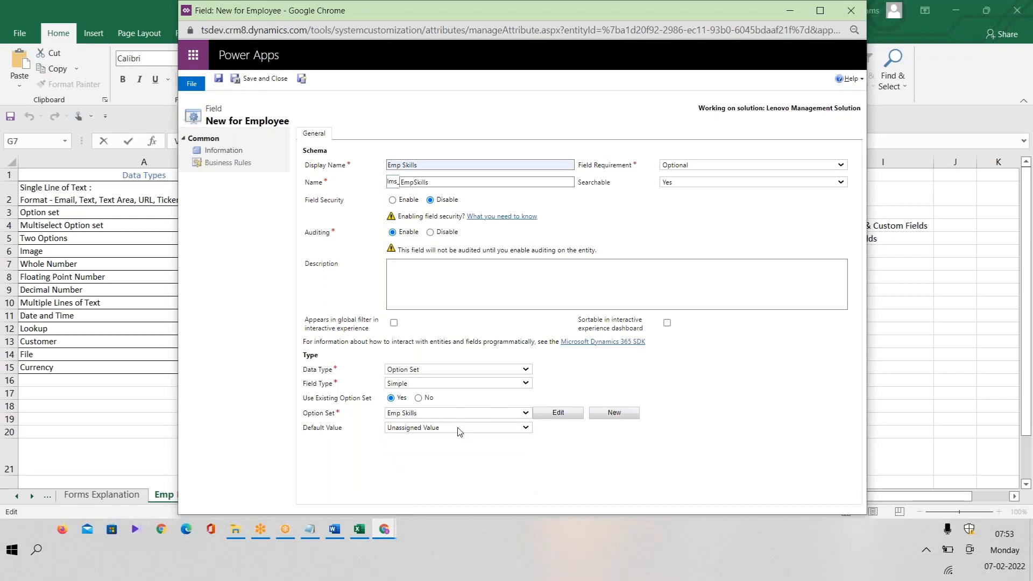
double_click(446, 432)
left_click(443, 424)
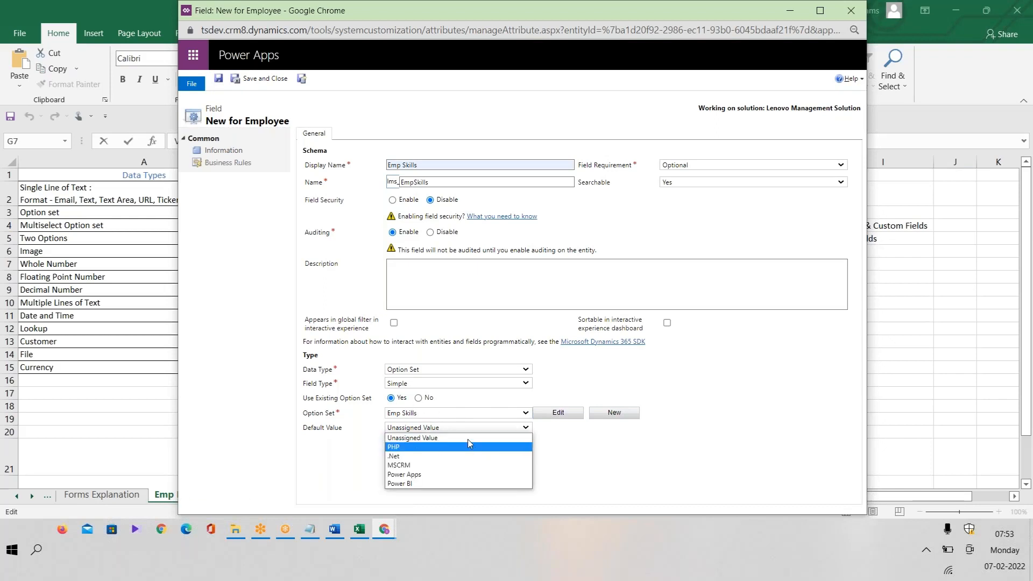
left_click(315, 470)
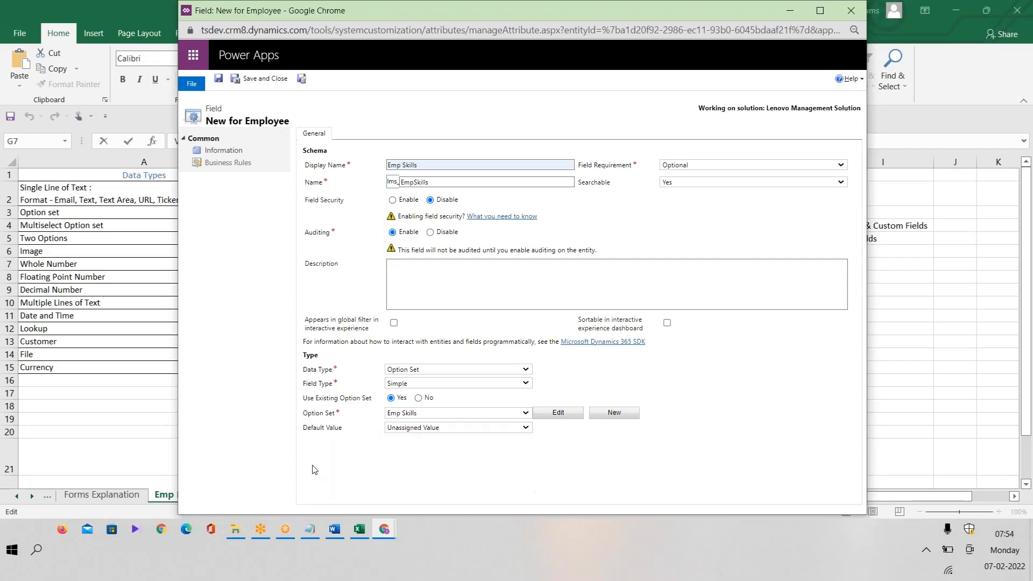
left_click(302, 79)
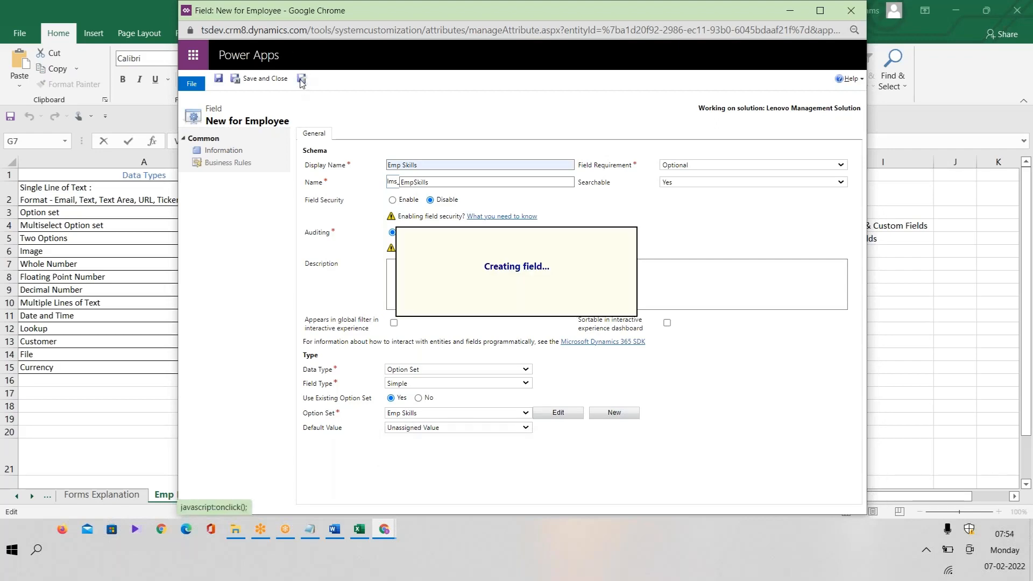
left_click(357, 531)
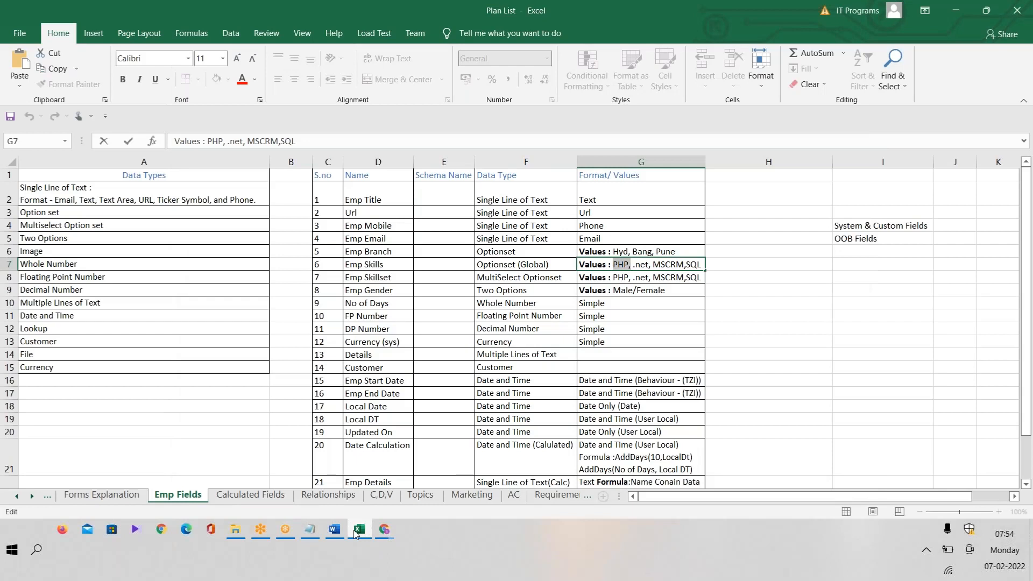
Name the new Employee field Emp Skill Set (lms_EmpSkillSet) and set its data type to MultiSelect Option Set.
left_click(377, 278)
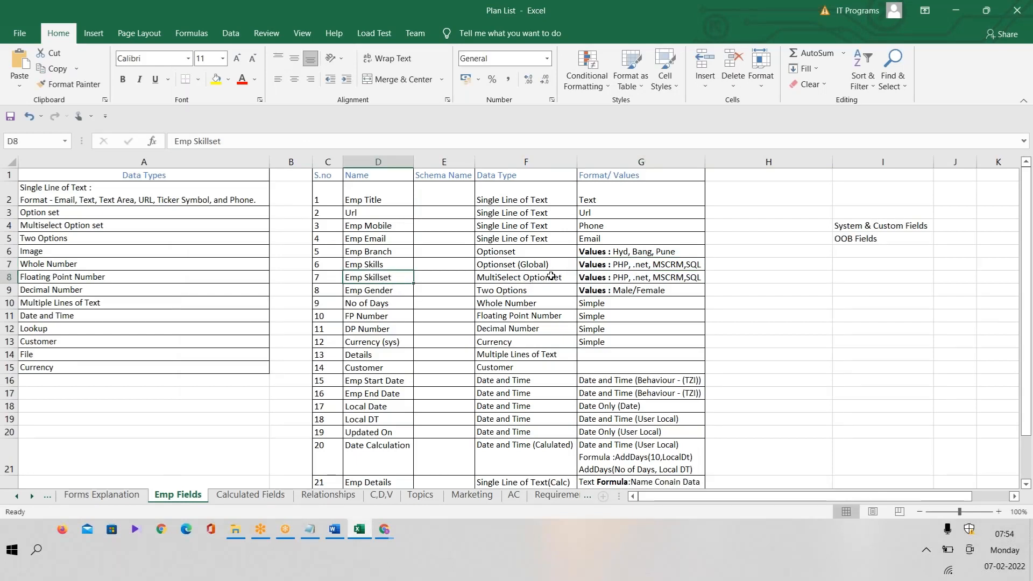
key("alt+Tab")
type("Em")
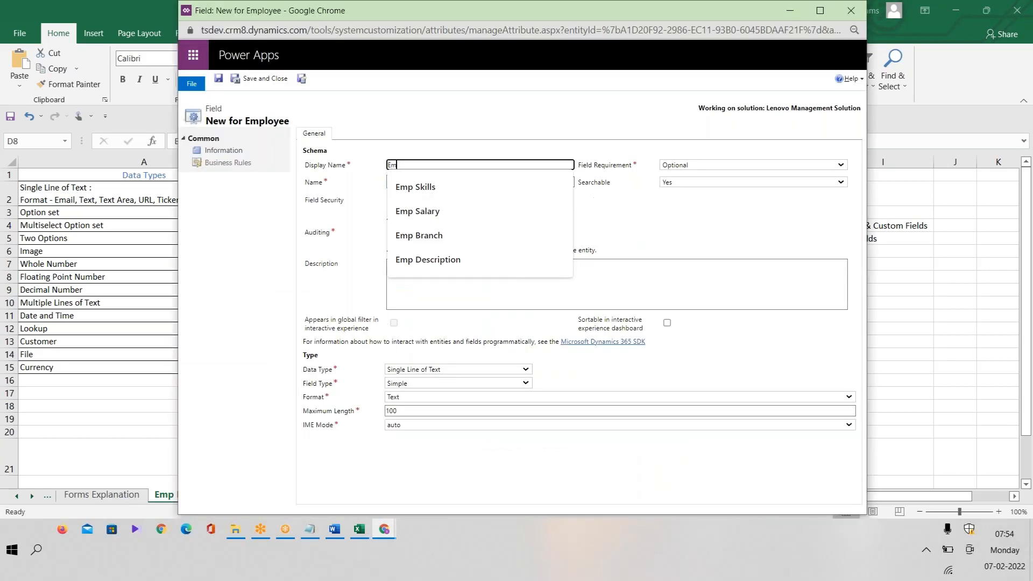
type("p Sk")
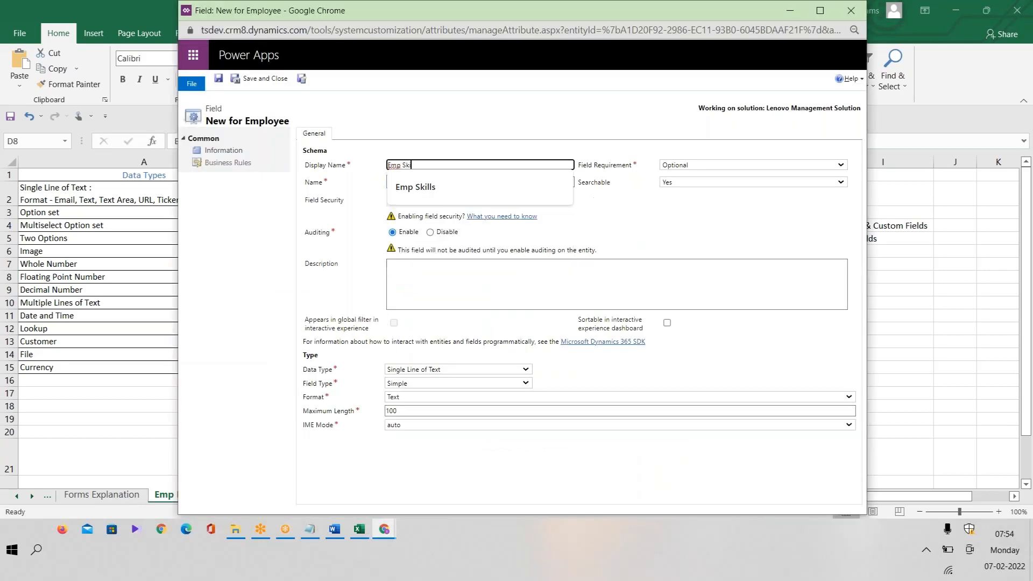
type("ill Set")
left_click(480, 179)
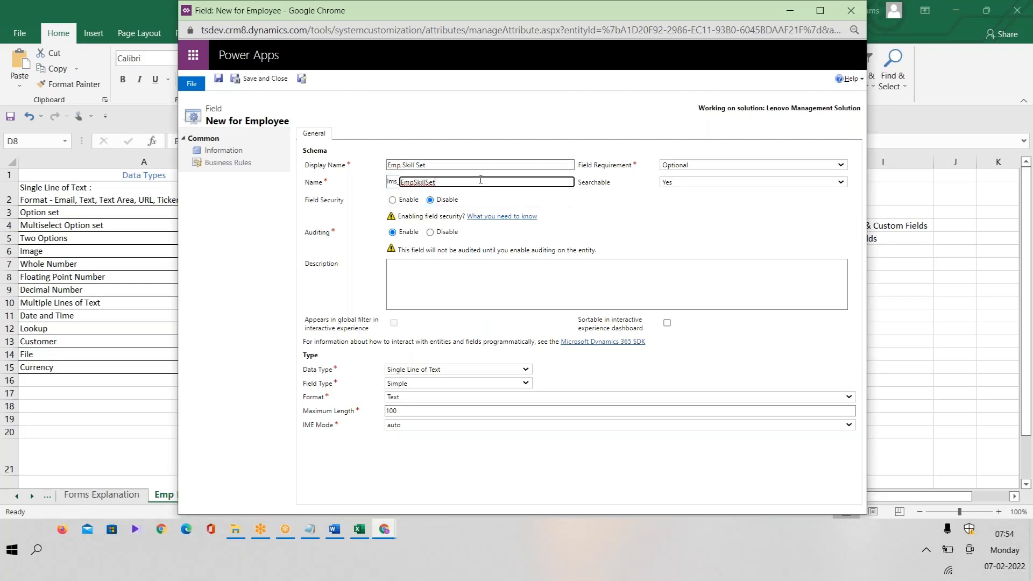
left_click(460, 370)
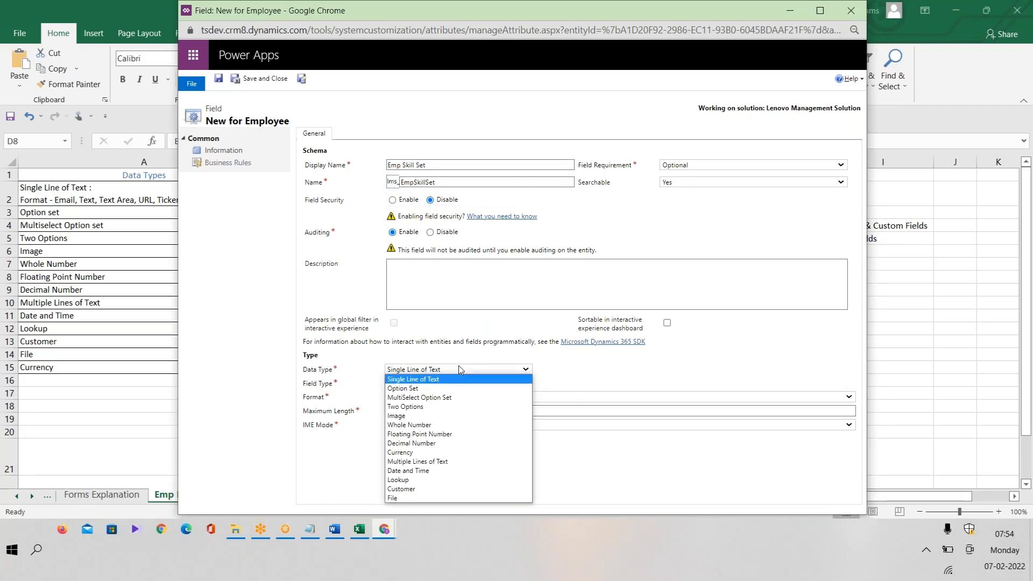
left_click(457, 401)
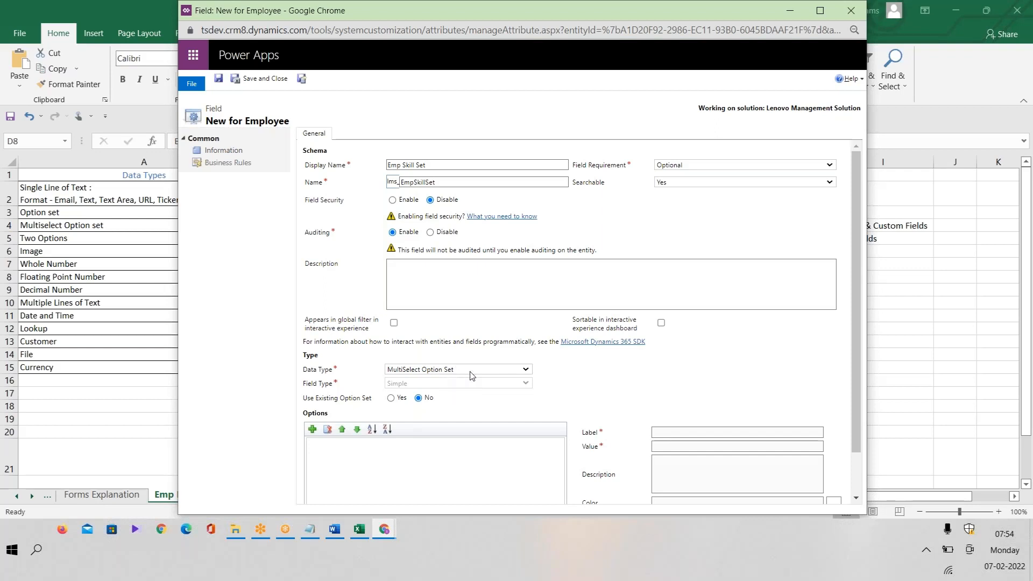
Keep Emp Skill Set as a MultiSelect Option Set, choosing new options over an existing option set.
left_click(452, 372)
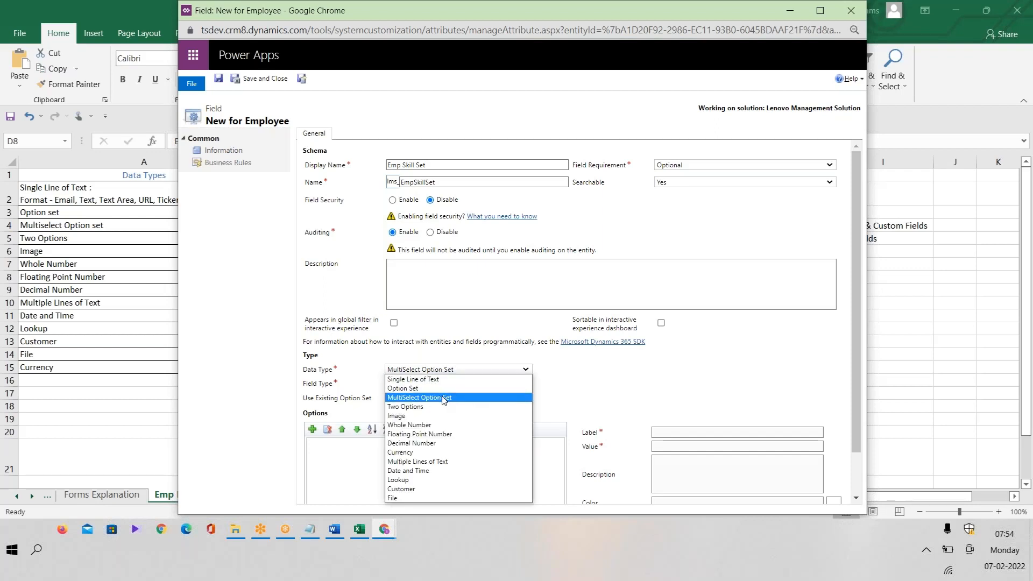
left_click(463, 398)
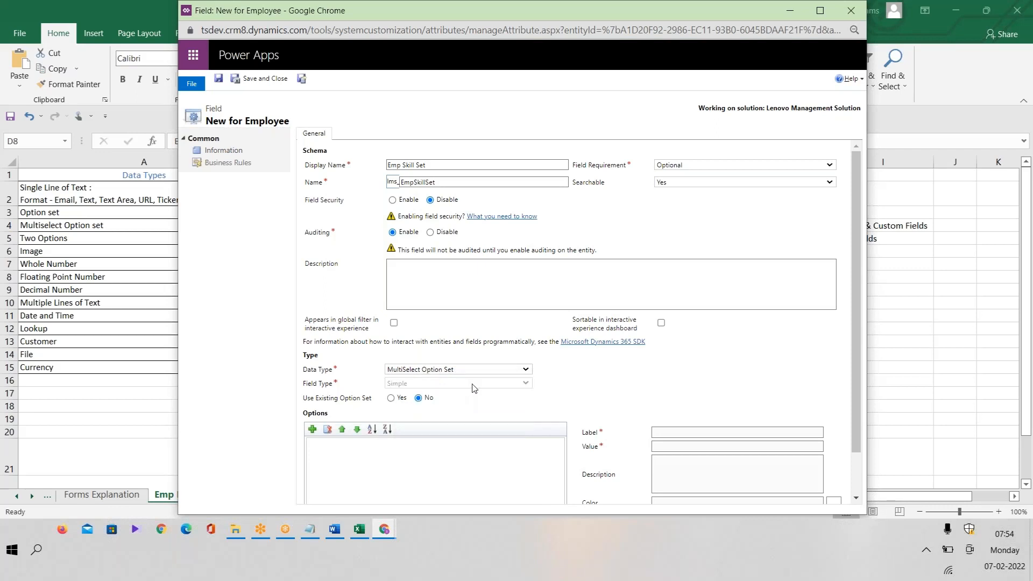
left_click(391, 399)
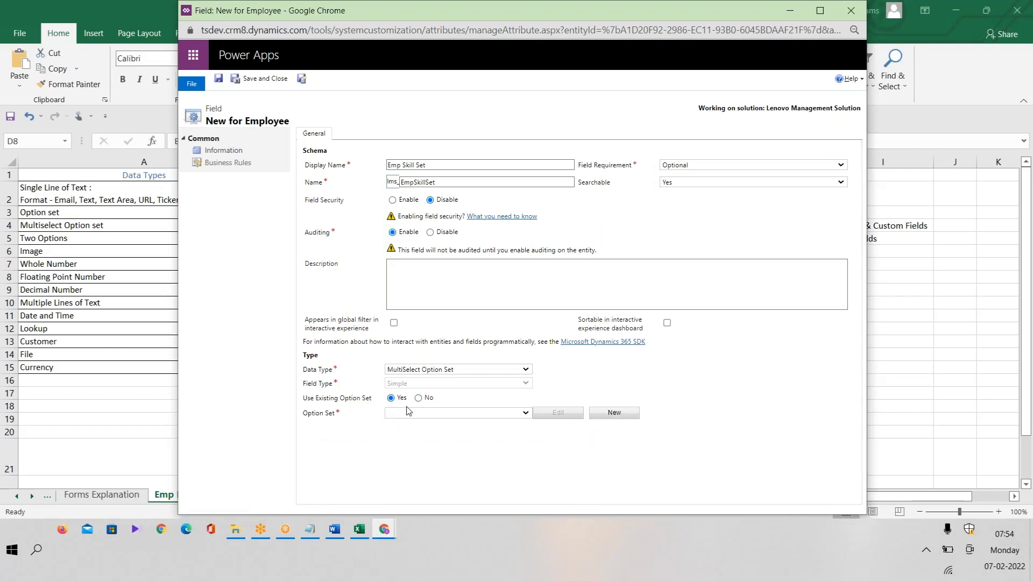
left_click(449, 413)
left_click(449, 413)
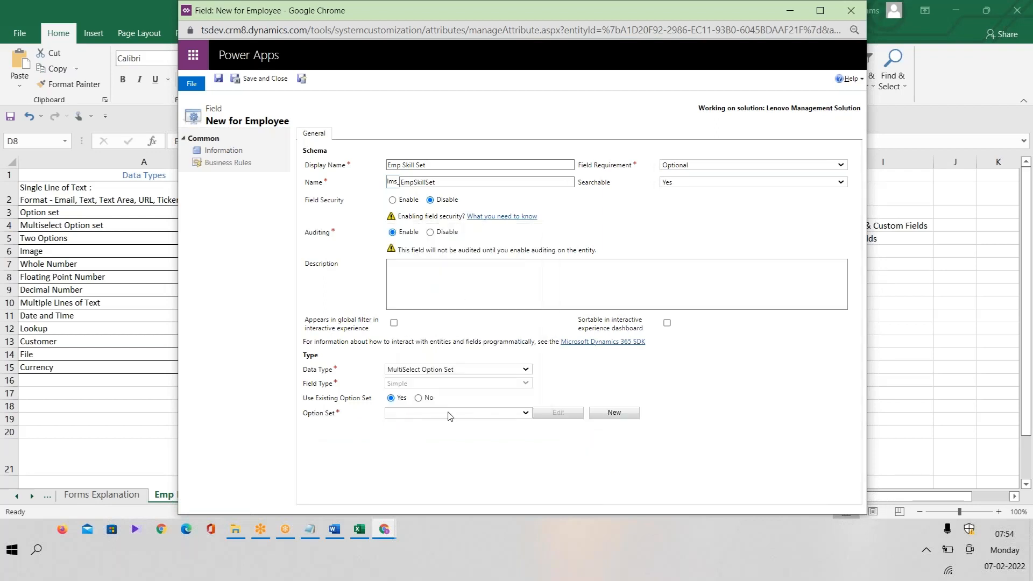
left_click(422, 398)
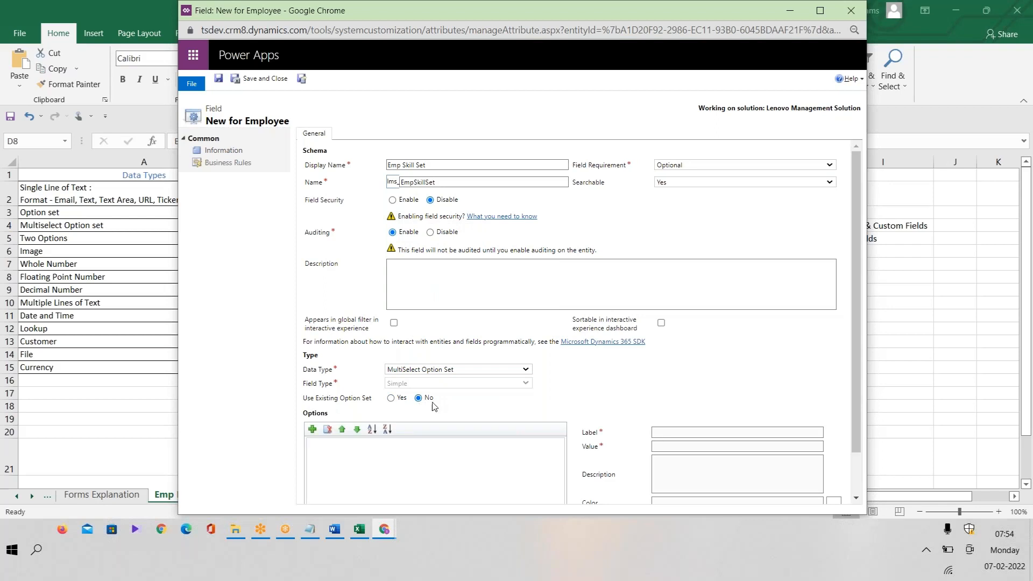
Add option rows and label the first two options MSCRM and Power Apps.
left_click(312, 430)
left_click(312, 430)
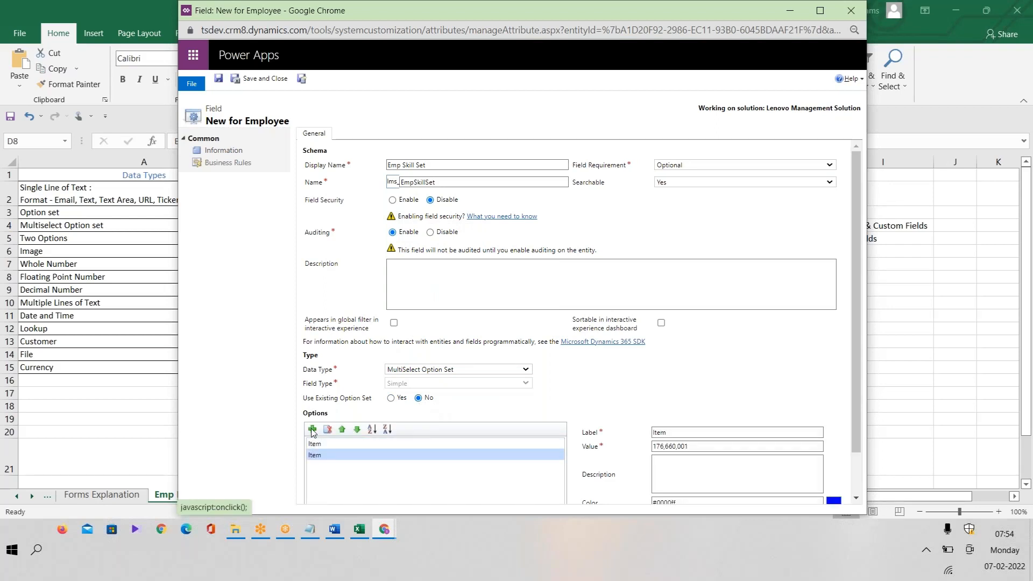
left_click(312, 429)
left_click(345, 448)
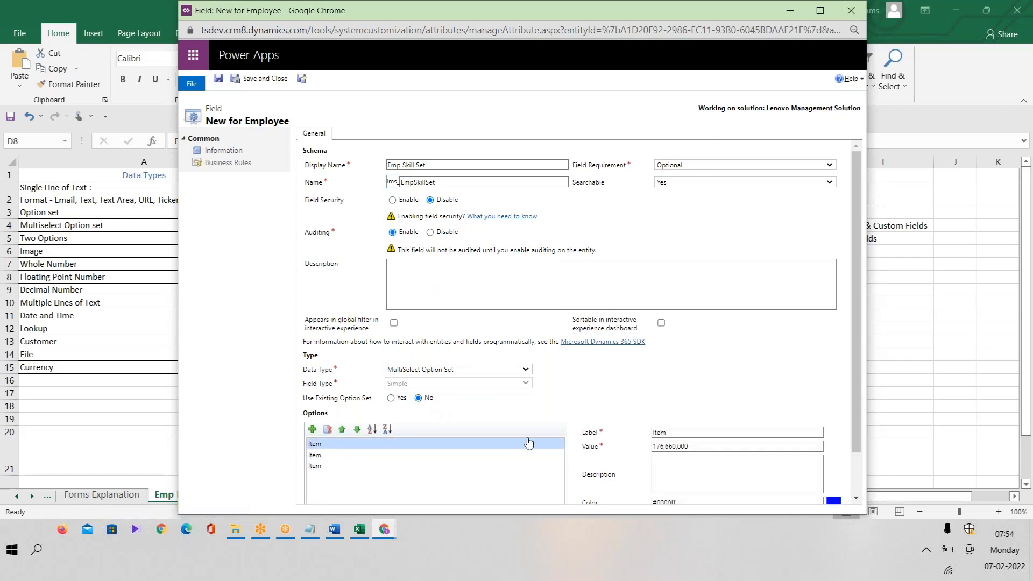
left_click(698, 432)
type("MSCRM")
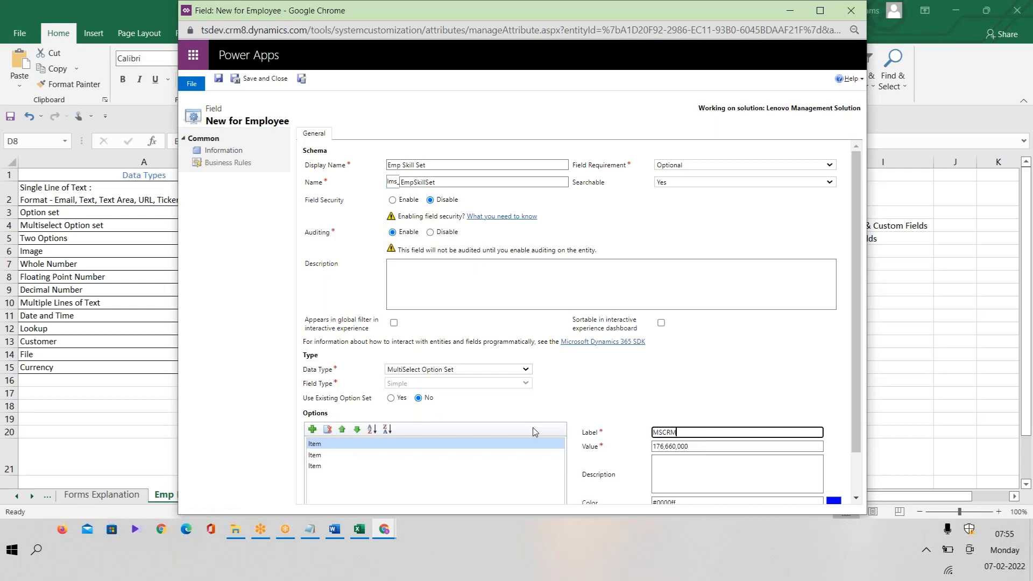
left_click(339, 461)
left_click(712, 432)
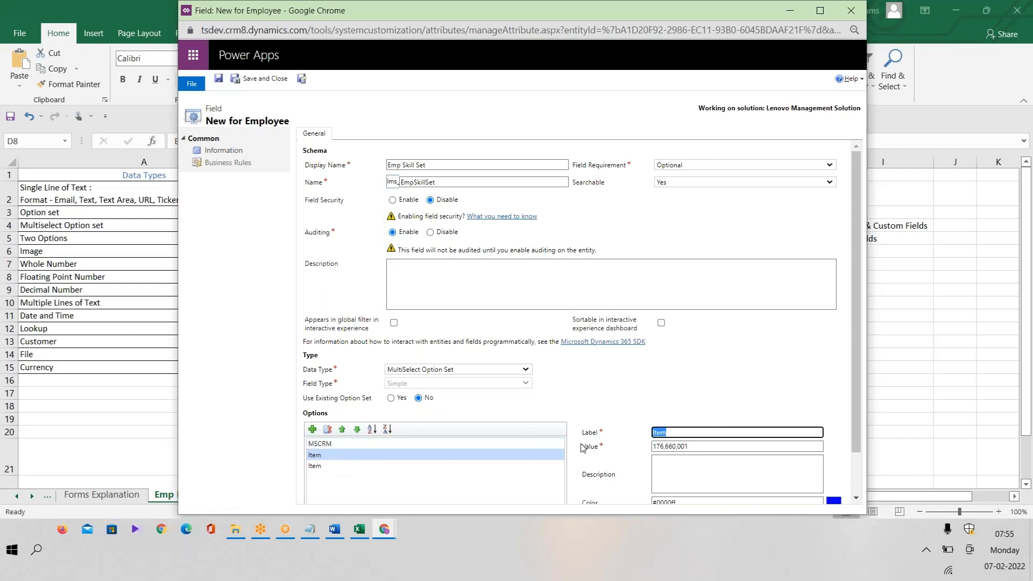
type("Power Apps")
left_click(420, 466)
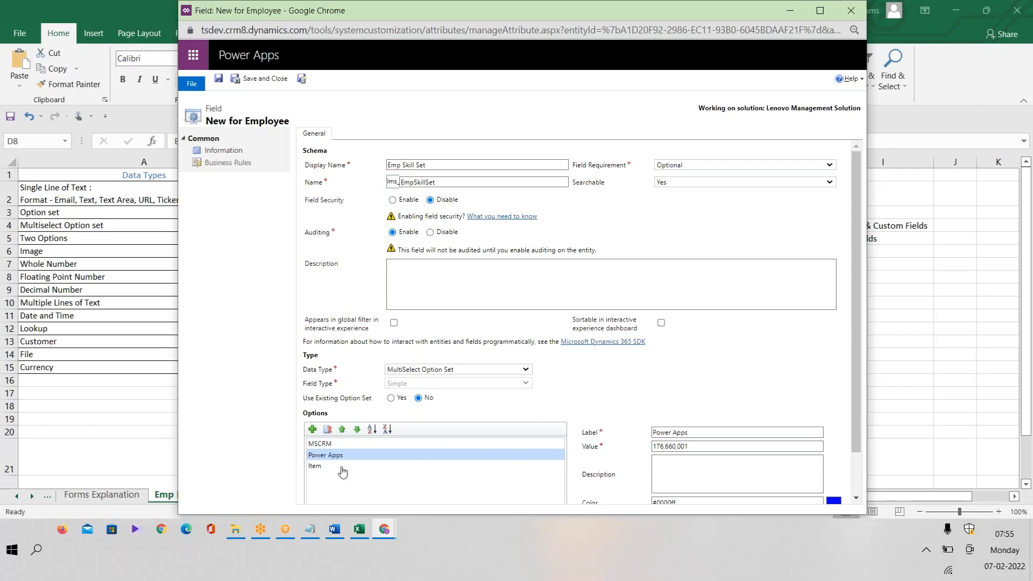
Label the next two options Power BI and .Net.
type("Poe")
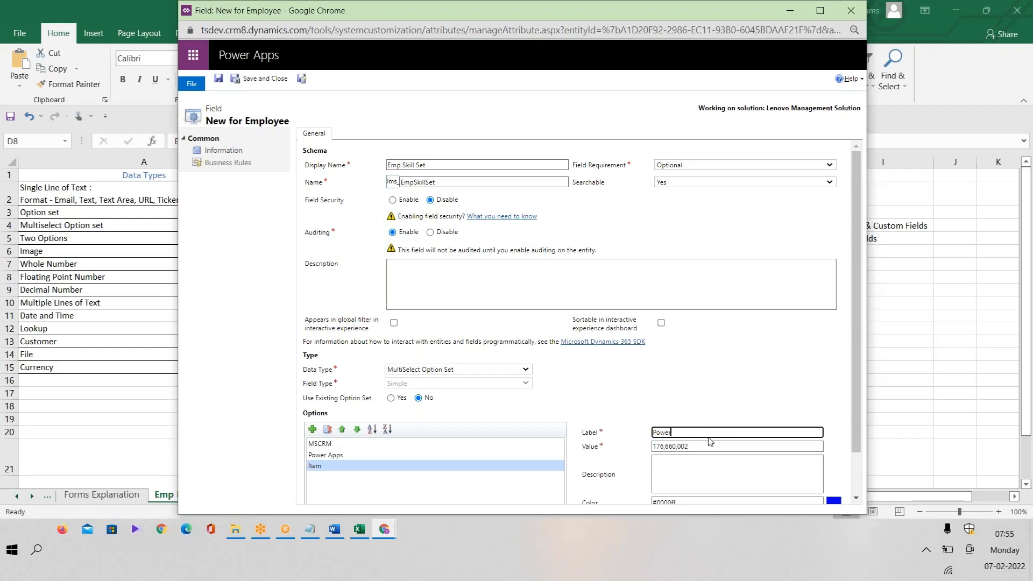
left_click(312, 430)
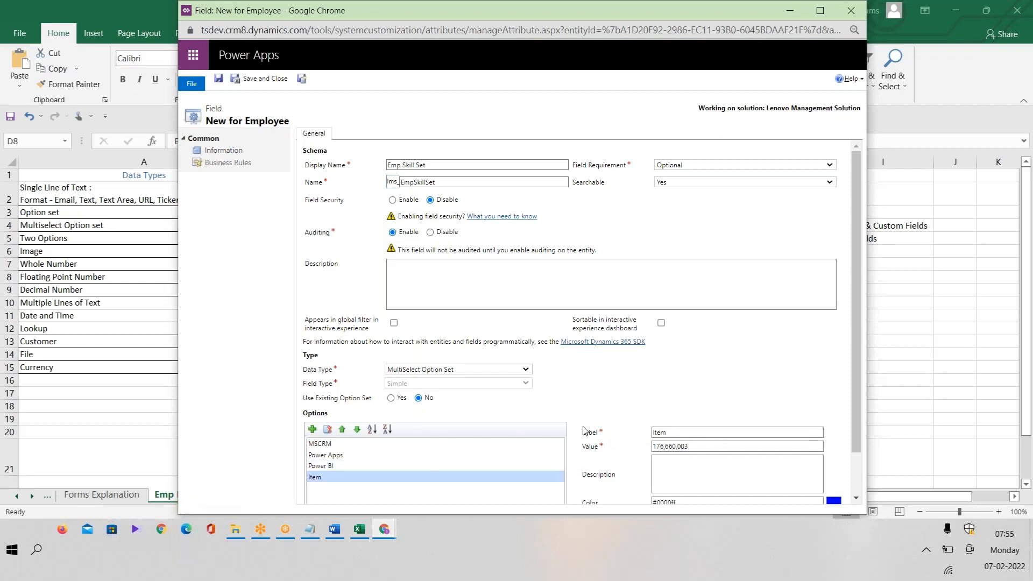
double_click(688, 433)
key("BackSpace")
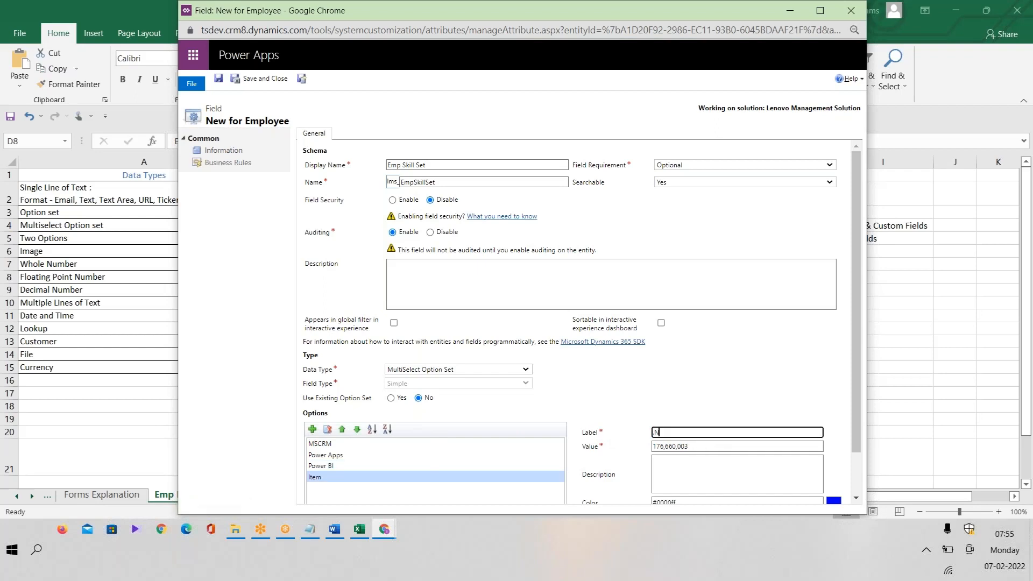
type(".Net")
left_click(312, 430)
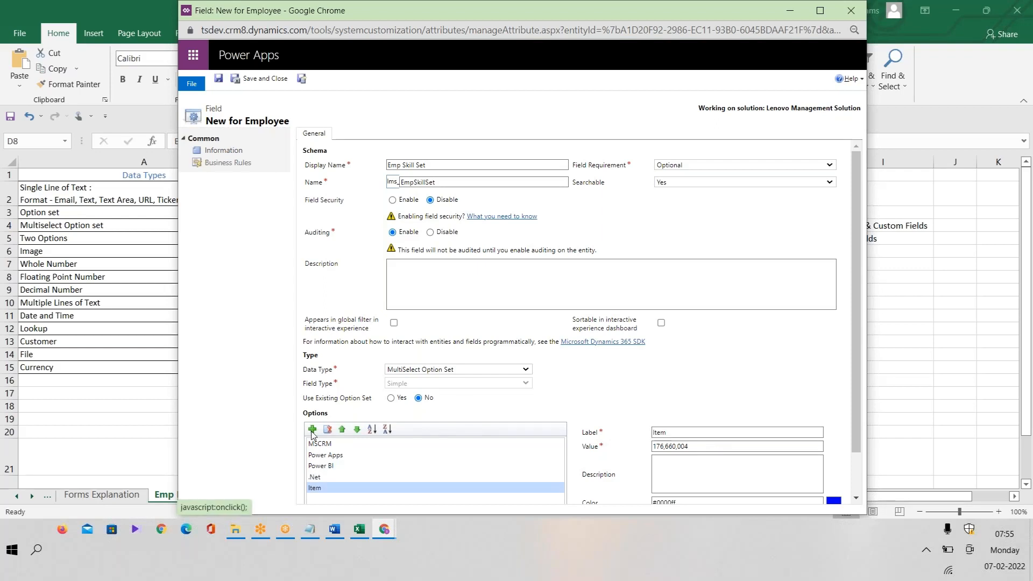
left_click(504, 457)
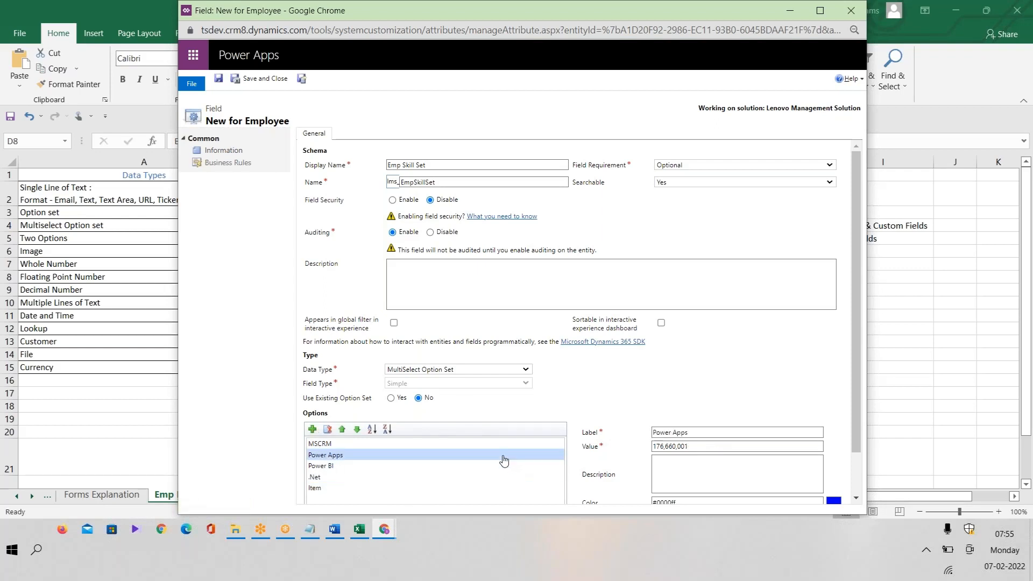
left_click(331, 491)
Label the last two options SQL and Power Portals, then save and close the field.
double_click(687, 433)
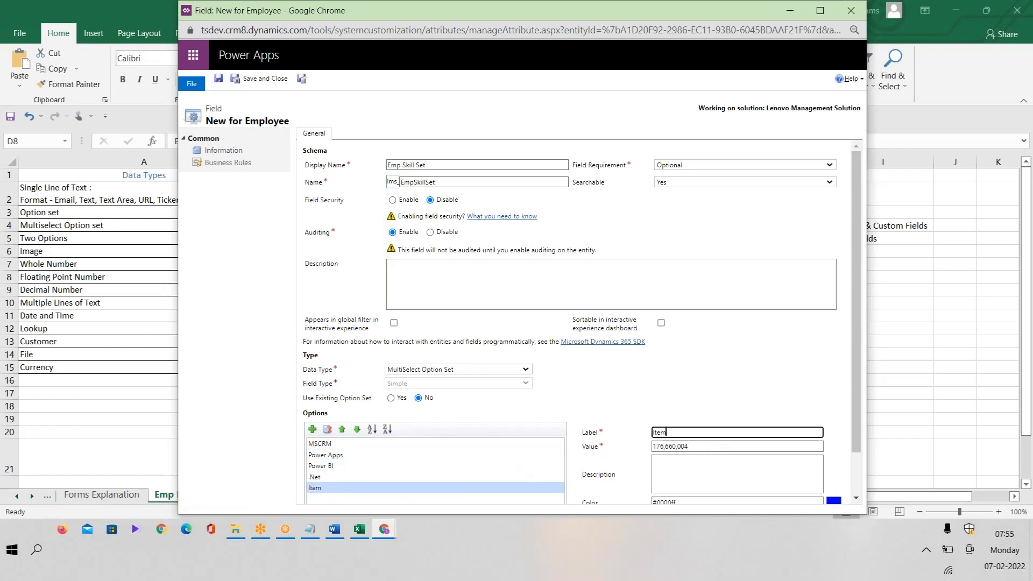
type("SQL")
left_click(658, 398)
left_click(313, 430)
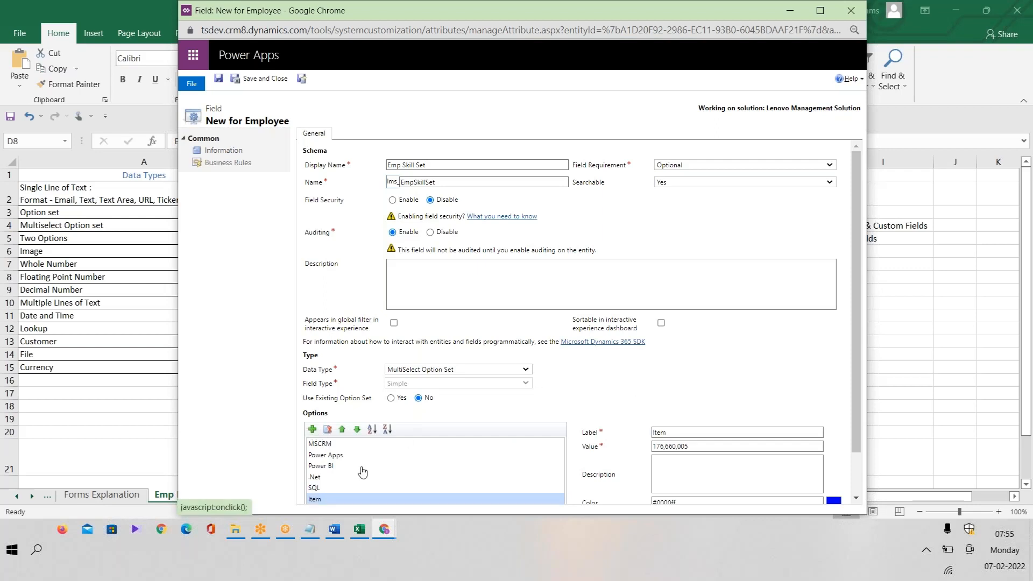
double_click(700, 434)
type("Power Portals")
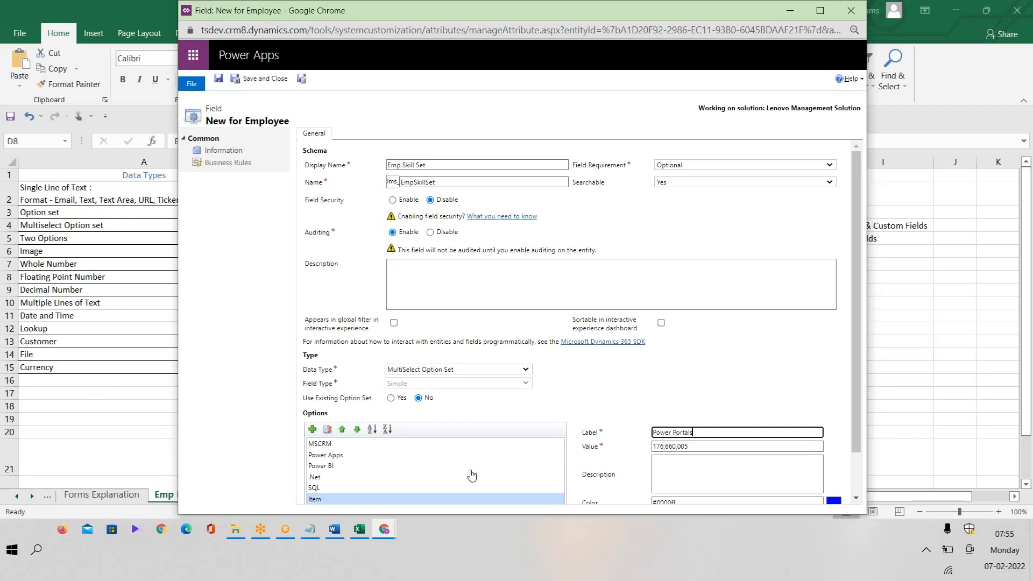
left_click(751, 371)
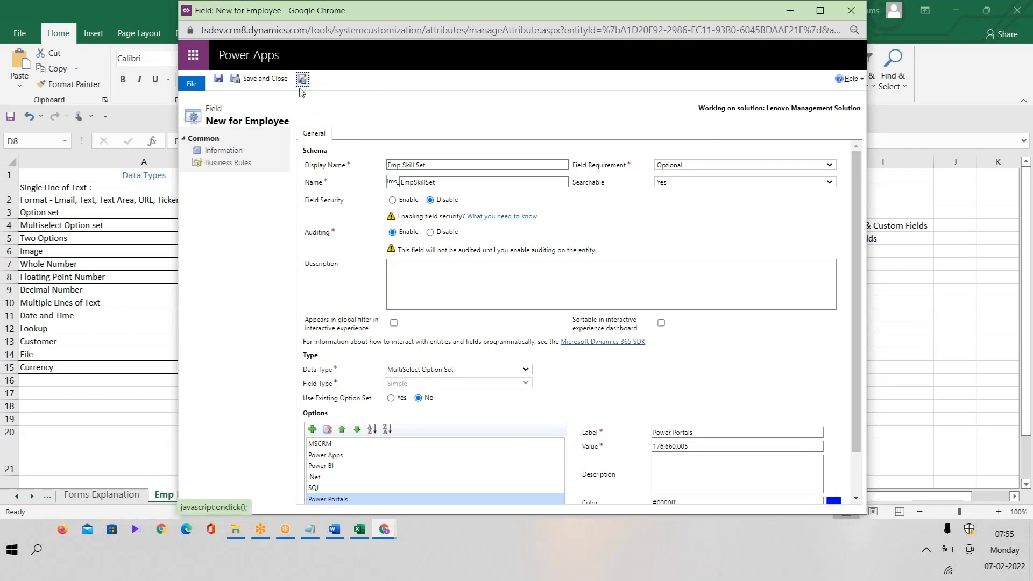
left_click(265, 81)
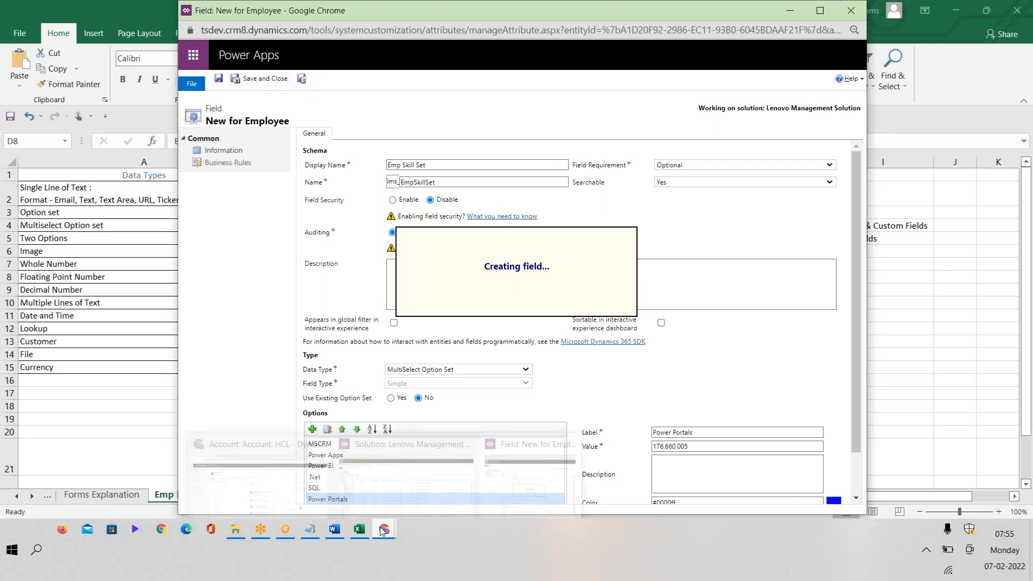
Open the Employee entity's Main Information form from the solution's Components list.
mouse_move(382, 531)
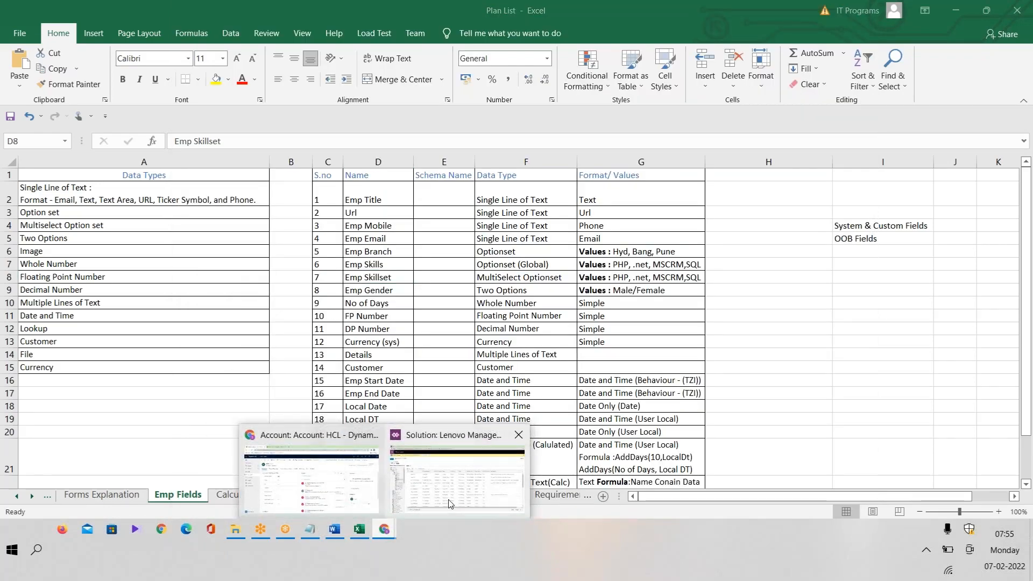
left_click(451, 504)
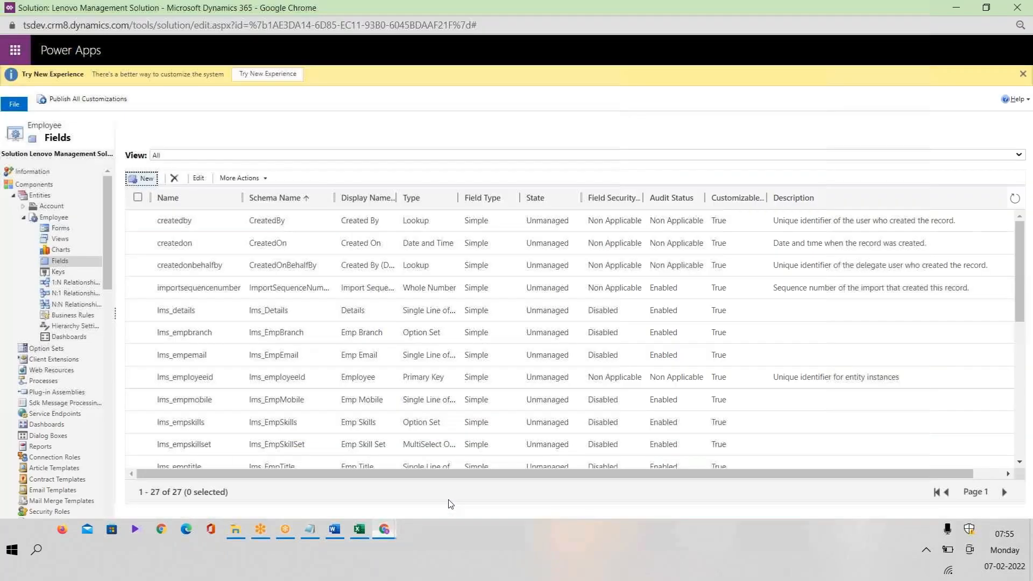
left_click(56, 190)
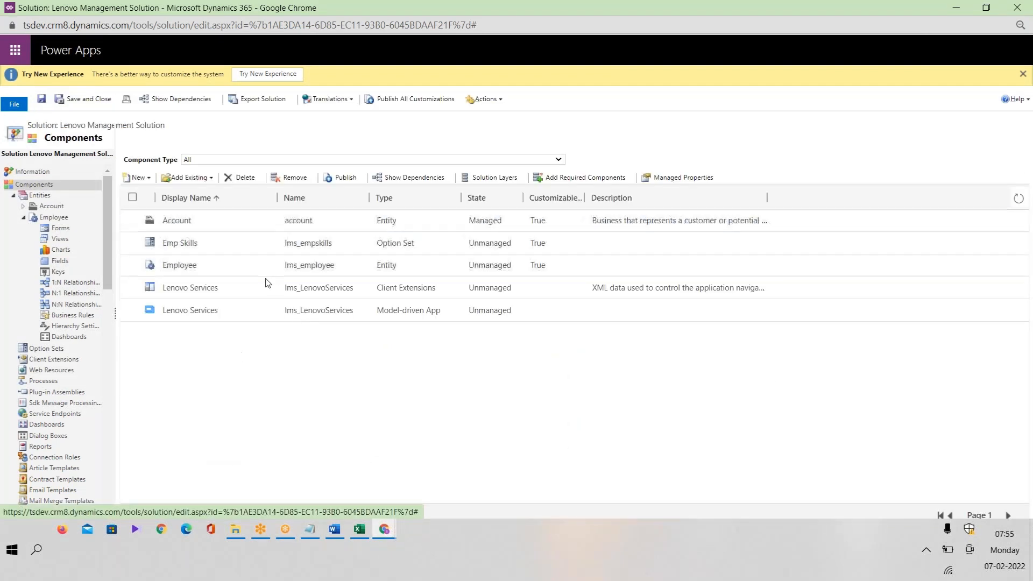
left_click(133, 266)
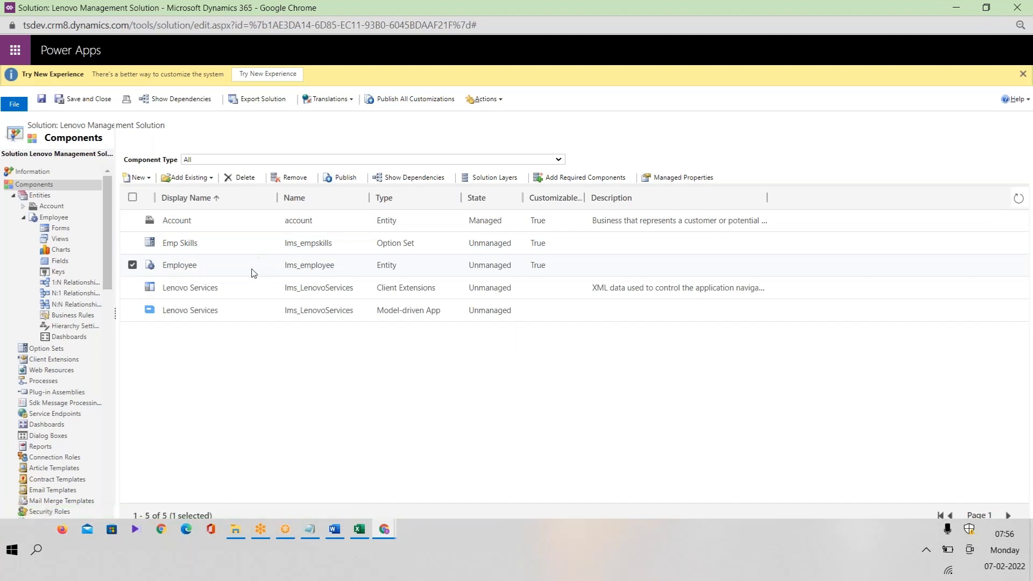
left_click(60, 229)
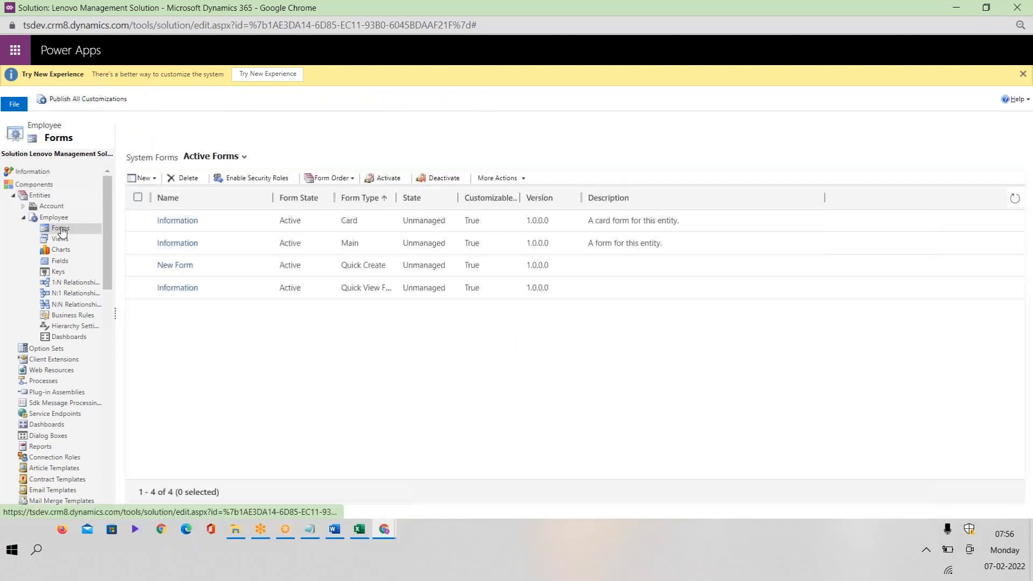
double_click(332, 249)
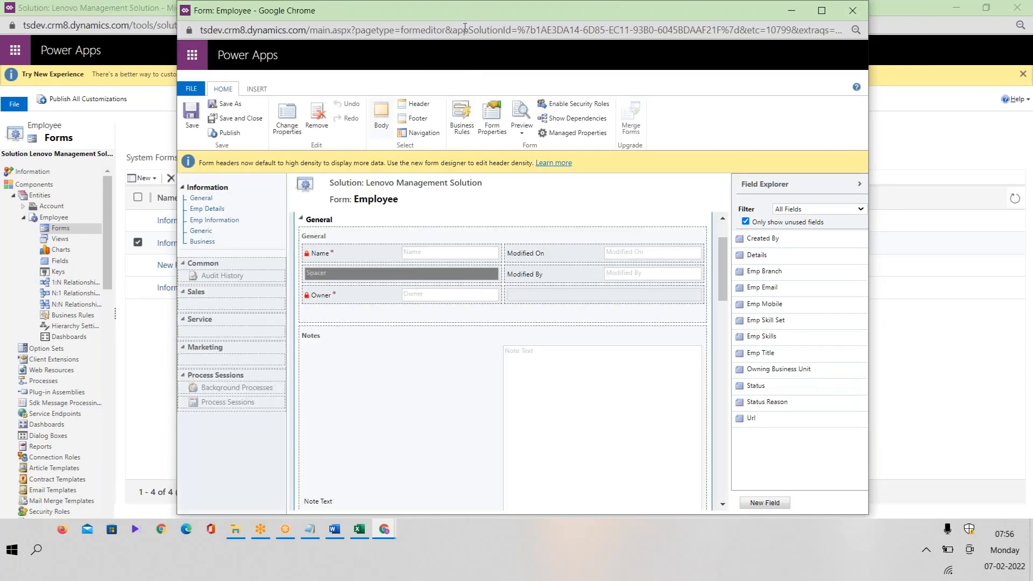
Maximize the form editor and remove the Modified On and Modified By placeholder fields.
double_click(459, 11)
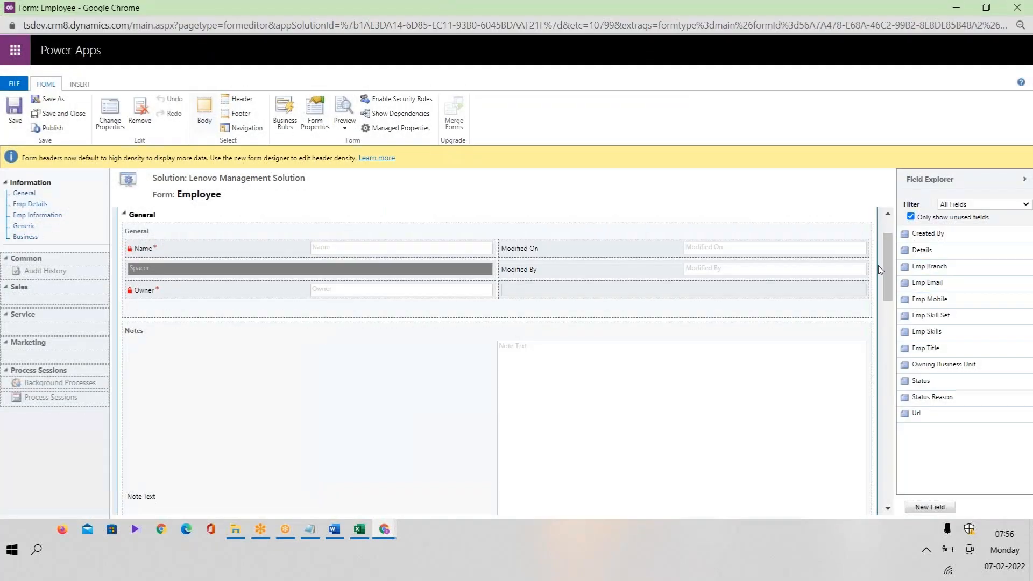
left_click_drag(888, 272, 899, 235)
left_click(532, 321)
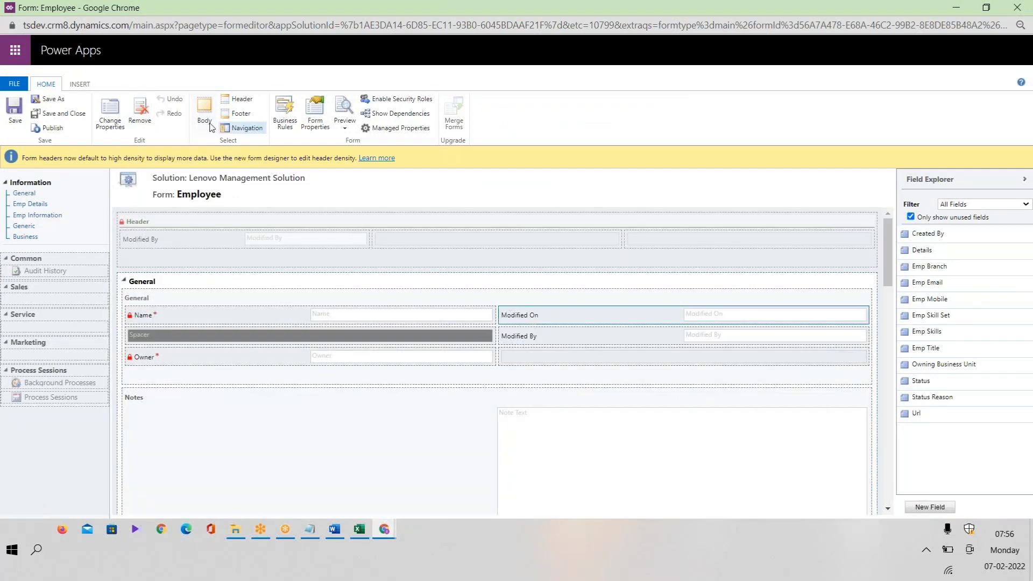
left_click(141, 117)
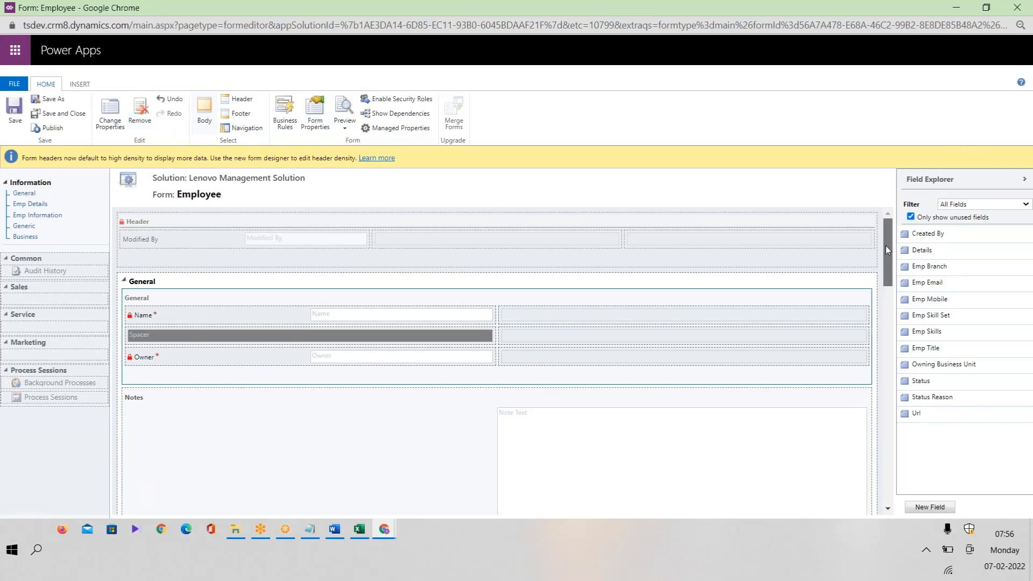
left_click_drag(886, 245, 889, 372)
left_click(323, 292)
left_click(140, 115)
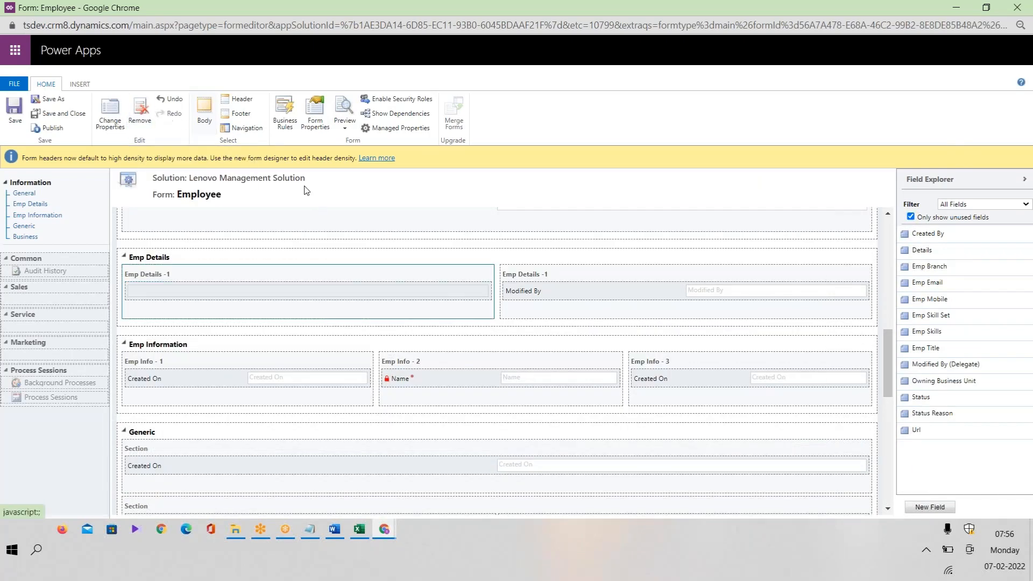
left_click(530, 290)
left_click(140, 114)
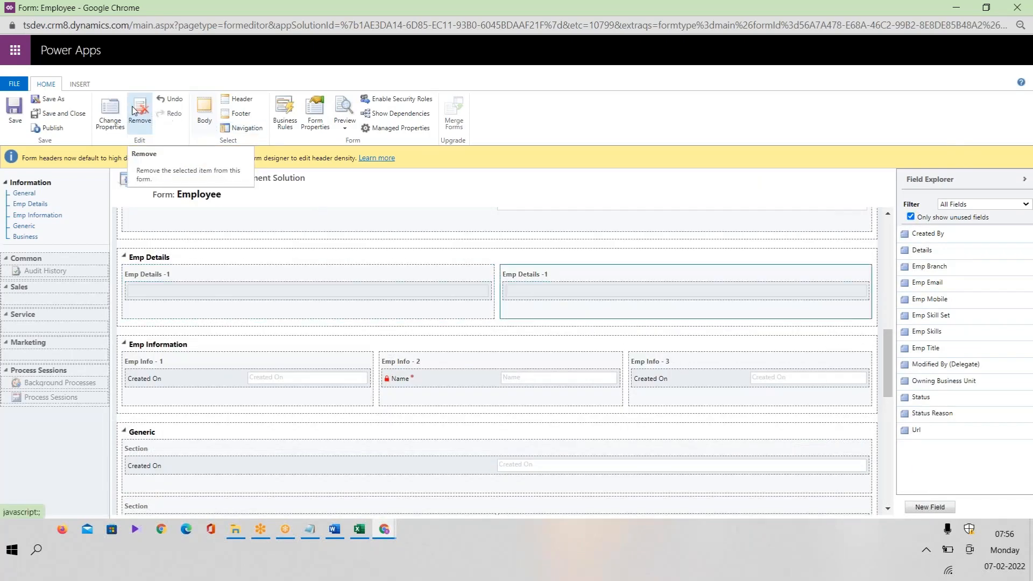
Remove Created On and Name from the Emp Info sections and Created On from Generic.
scroll(881, 360, "down", 3)
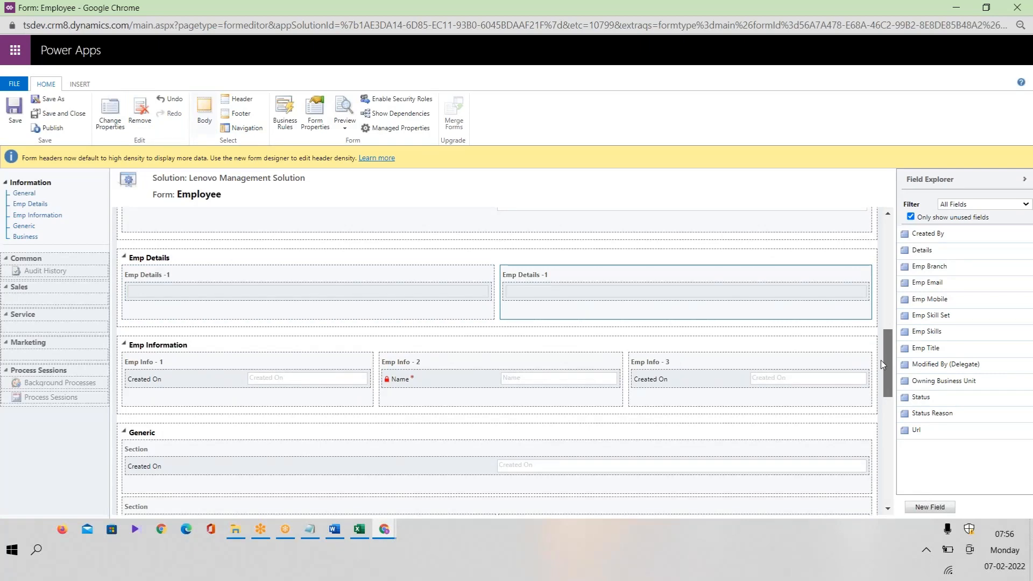
left_click(185, 254)
left_click(141, 114)
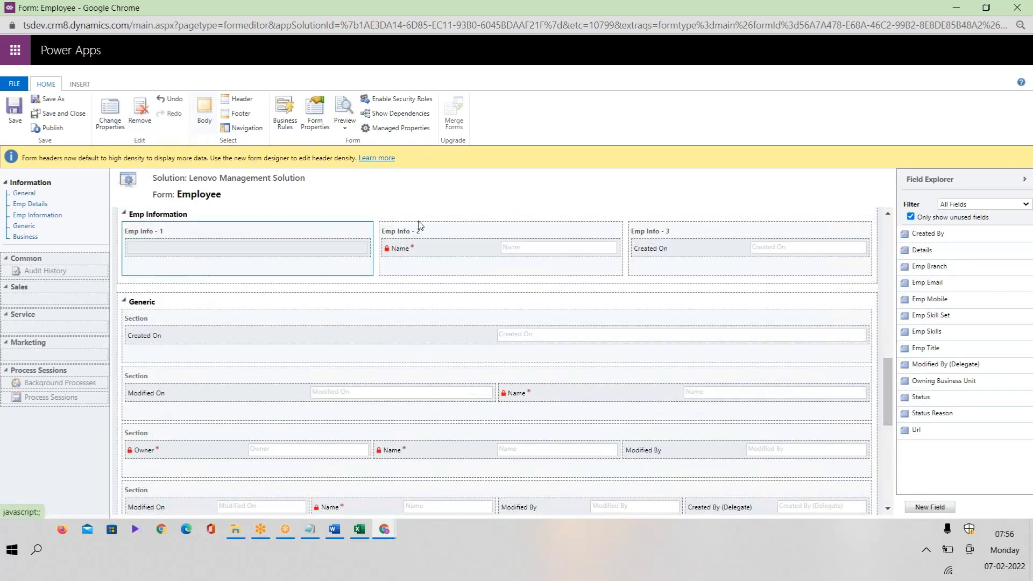
left_click(448, 248)
left_click(141, 114)
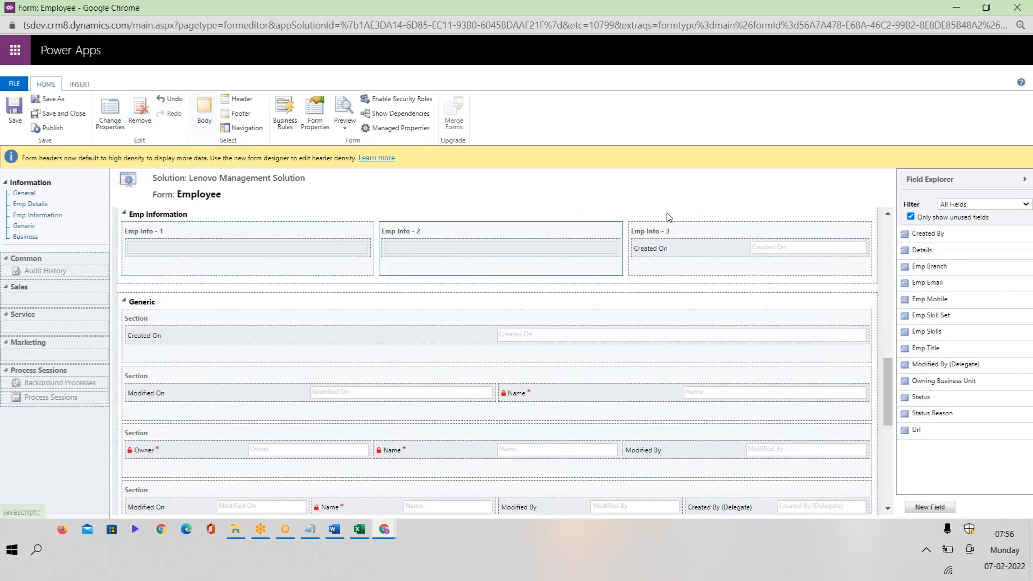
left_click(141, 114)
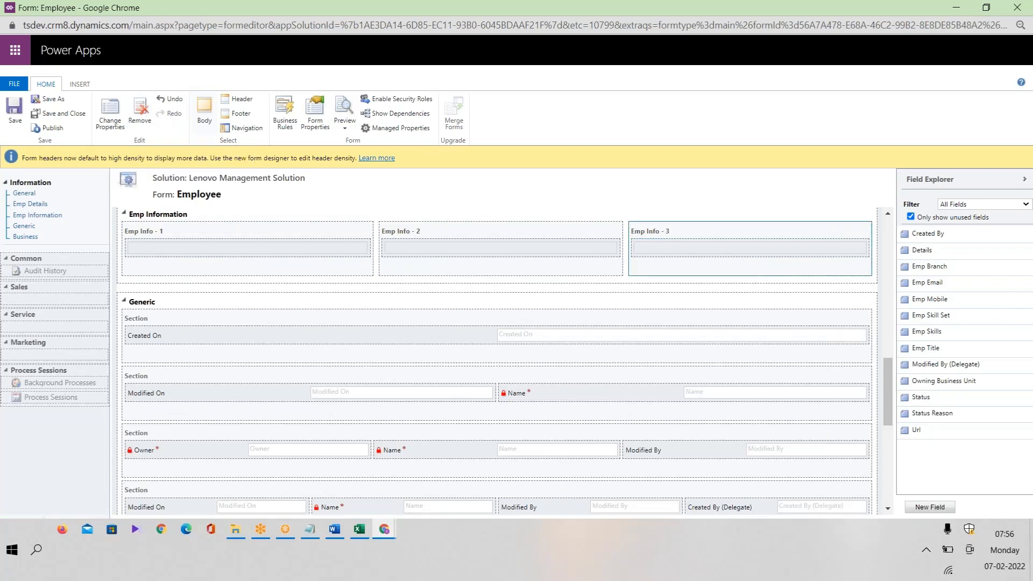
left_click(196, 333)
left_click(141, 114)
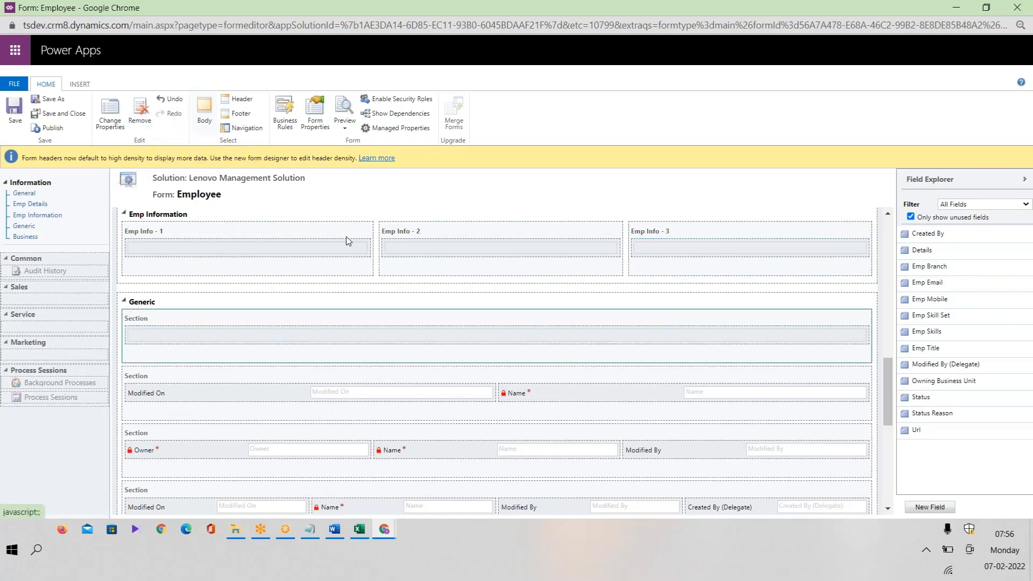
left_click(278, 394)
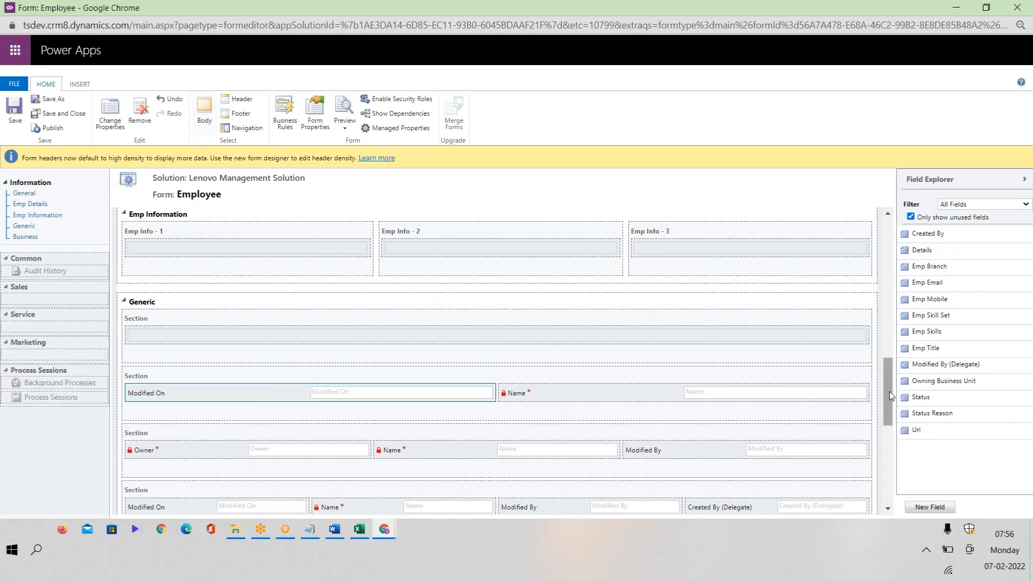
left_click_drag(890, 392, 894, 229)
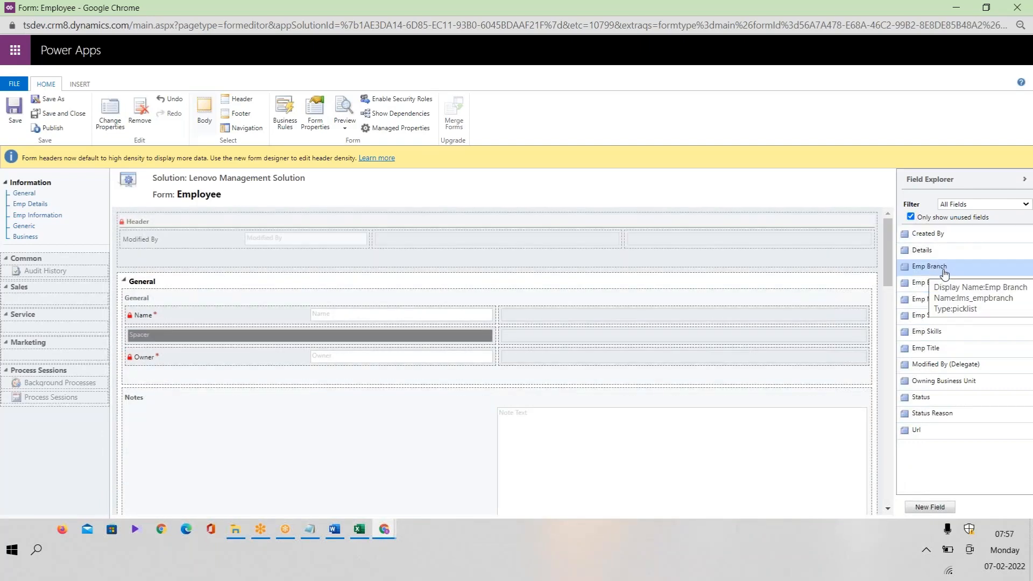
Remove the General section's spacer and add Emp Email, Emp Title and Emp Mobile below Owner.
left_click_drag(941, 271, 1008, 325)
left_click(319, 336)
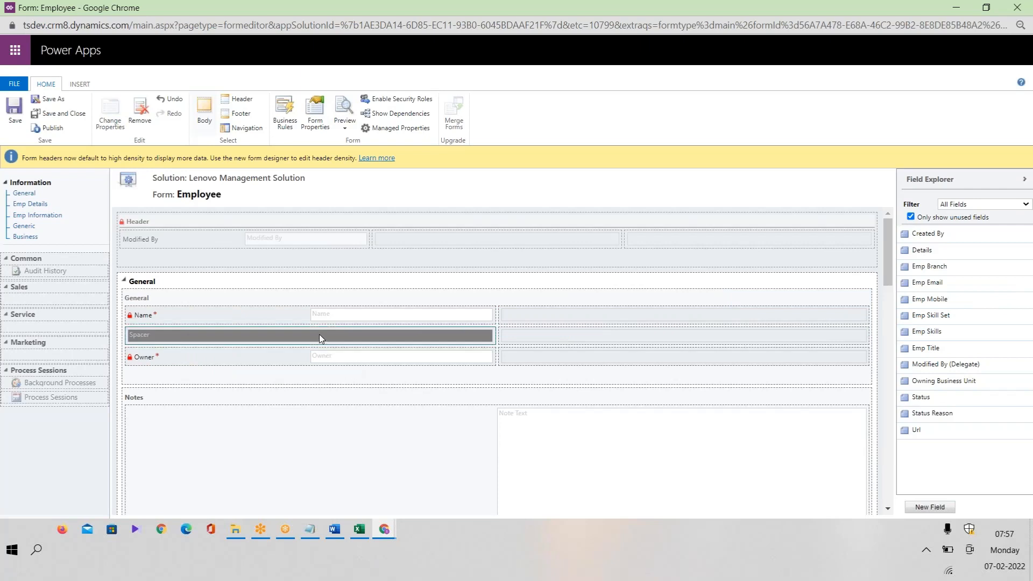
left_click(140, 110)
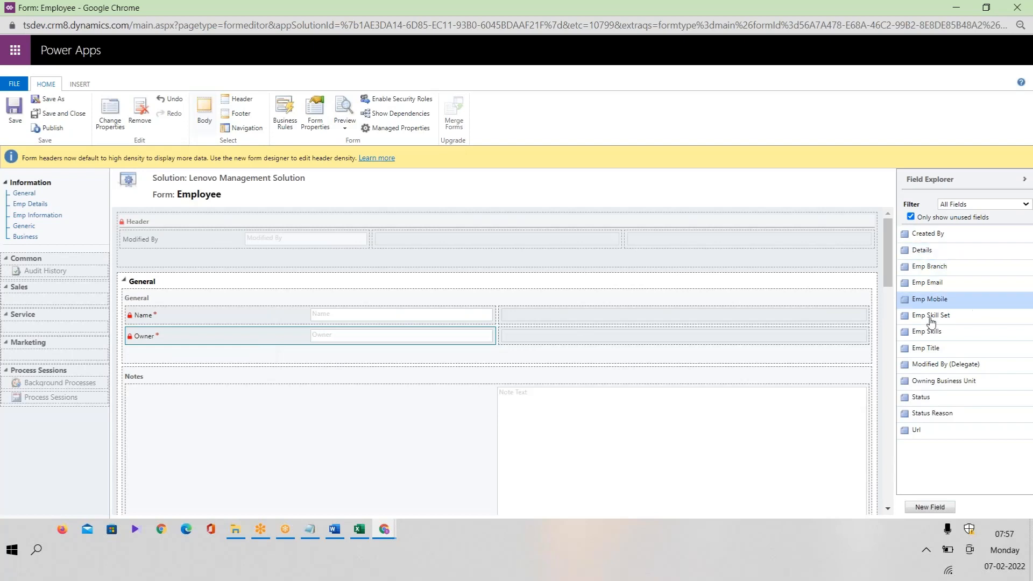
left_click_drag(949, 285, 841, 329)
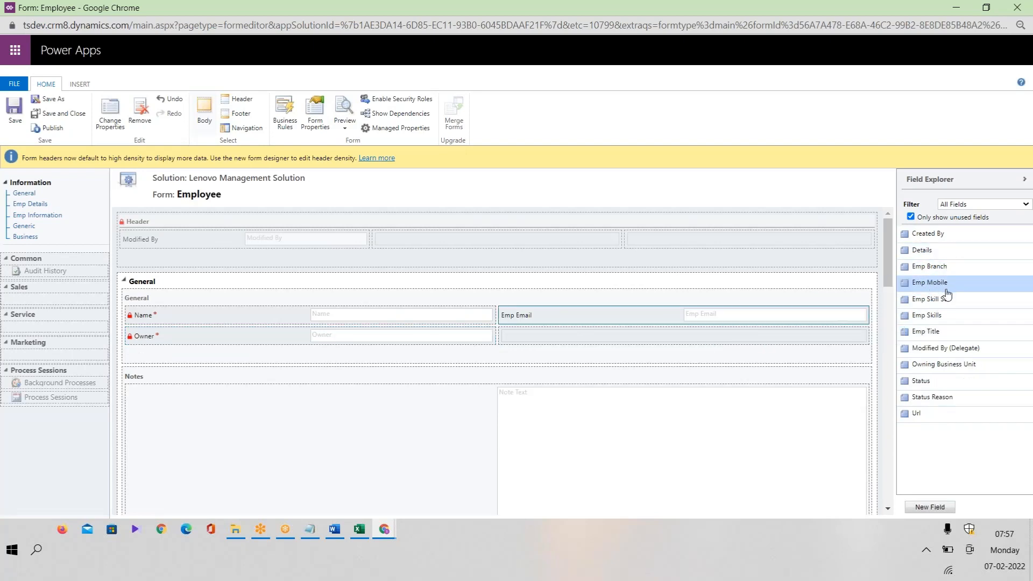
left_click_drag(599, 313, 333, 355)
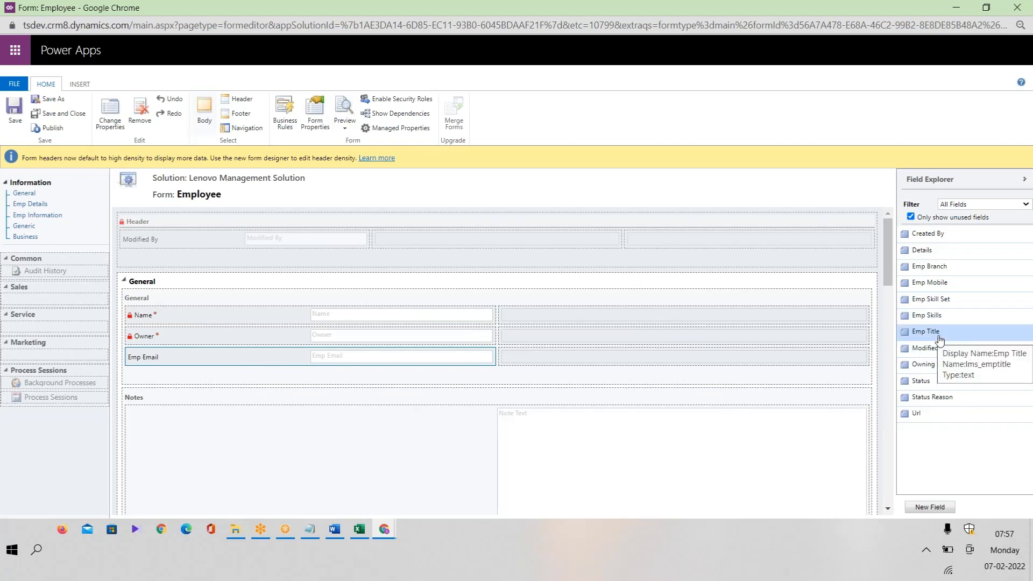
left_click_drag(939, 340, 323, 377)
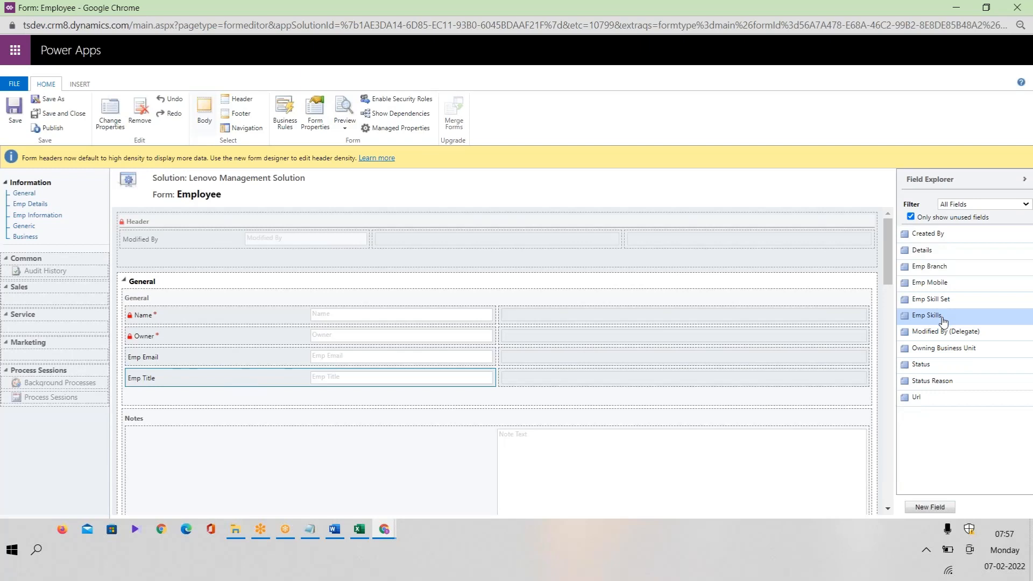
double_click(951, 286)
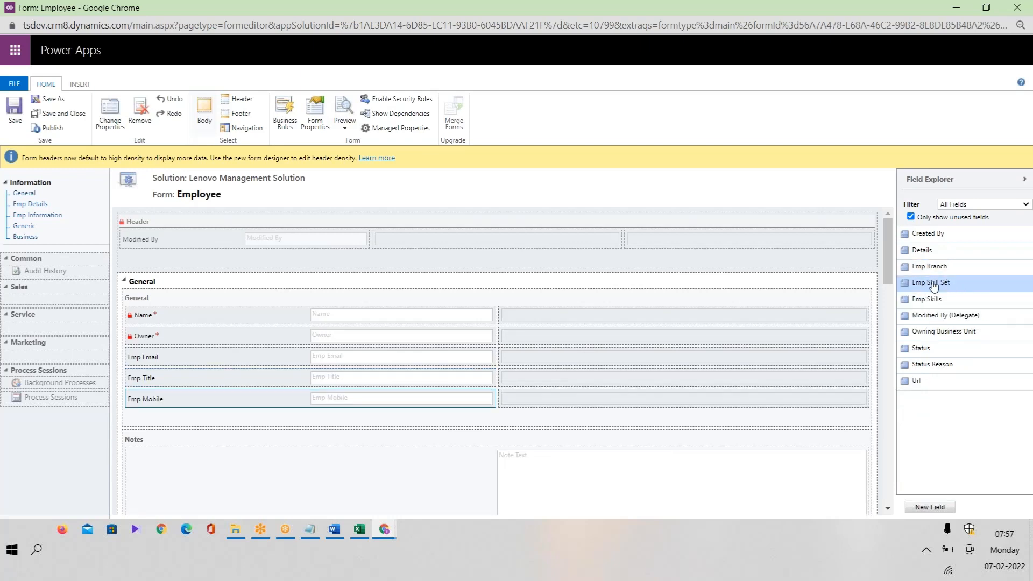
Add Emp Branch, Emp Skills and Emp Skill Set in the right column, and Url below Emp Mobile.
left_click_drag(932, 267, 678, 314)
left_click_drag(928, 267, 725, 338)
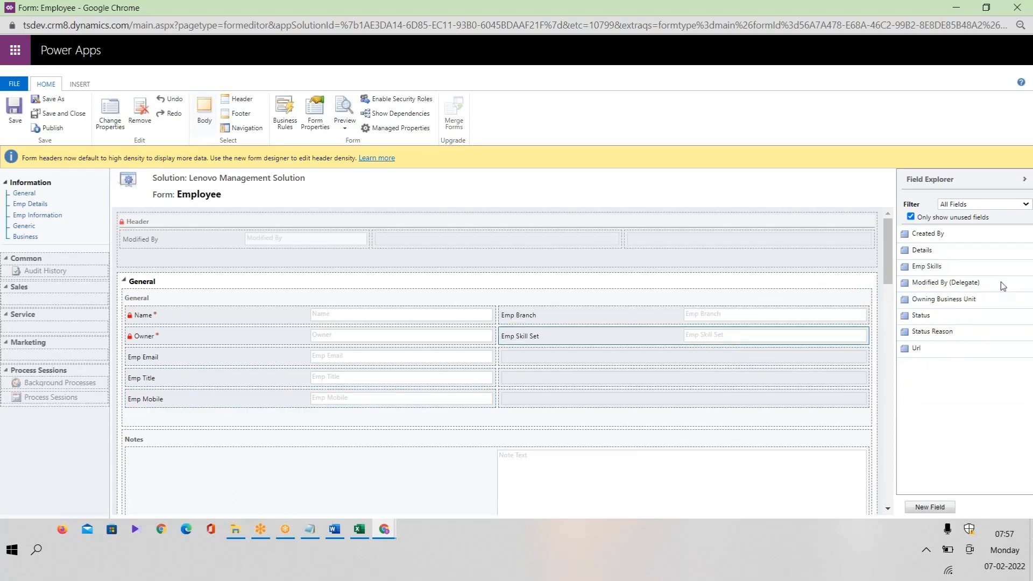
left_click_drag(936, 267, 700, 333)
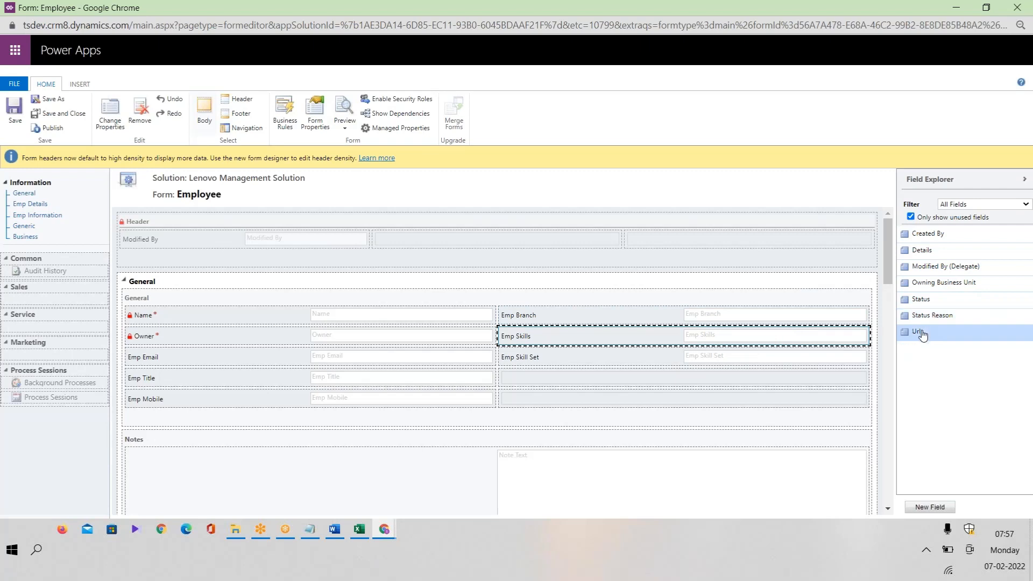
left_click_drag(918, 332, 213, 409)
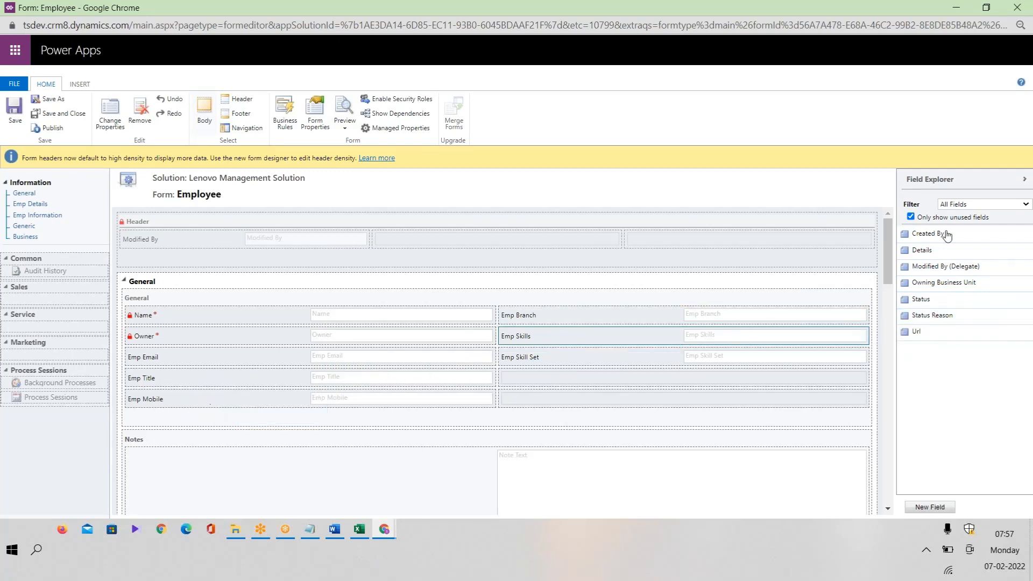
left_click(291, 404)
double_click(946, 335)
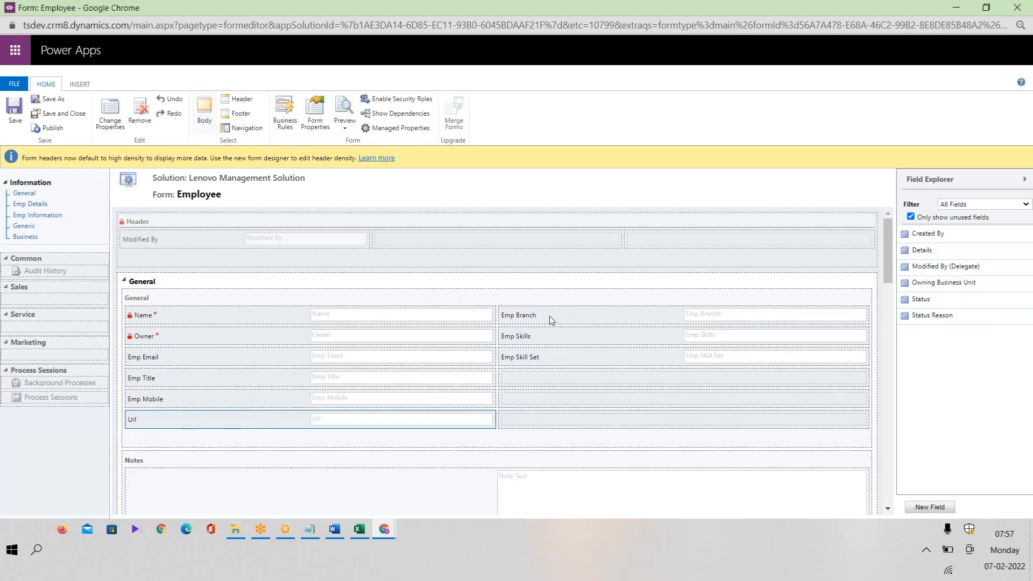
Publish the Employee form, review used and unused custom fields in Field Explorer, then publish again.
left_click(50, 129)
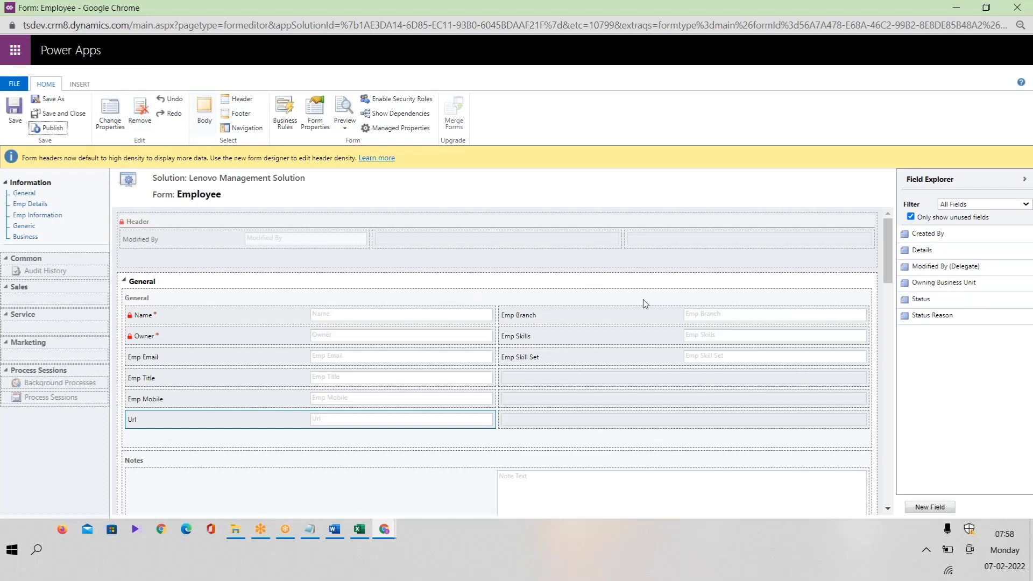
left_click(944, 219)
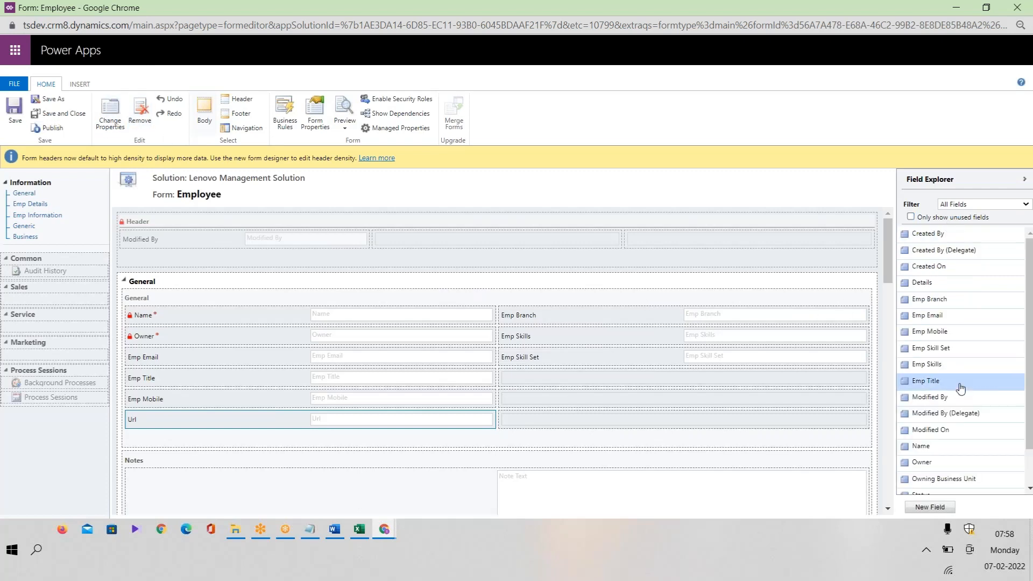
left_click(941, 220)
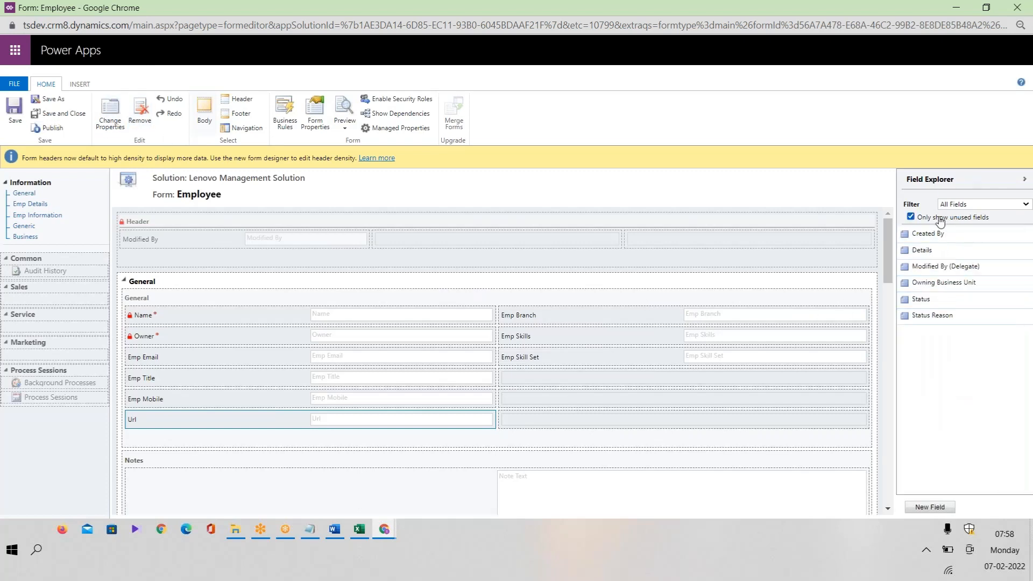
left_click(982, 205)
left_click(963, 225)
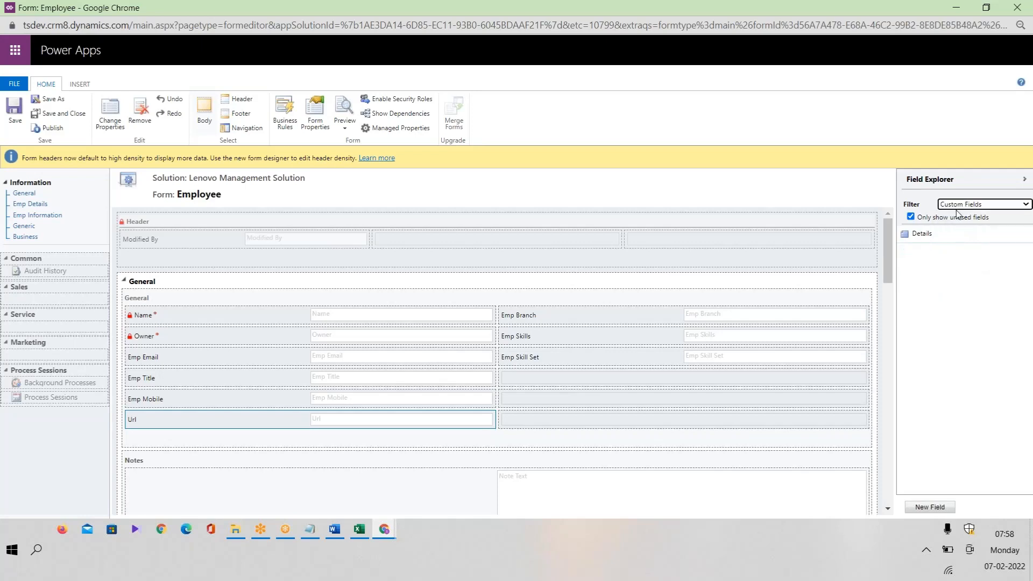
left_click(956, 217)
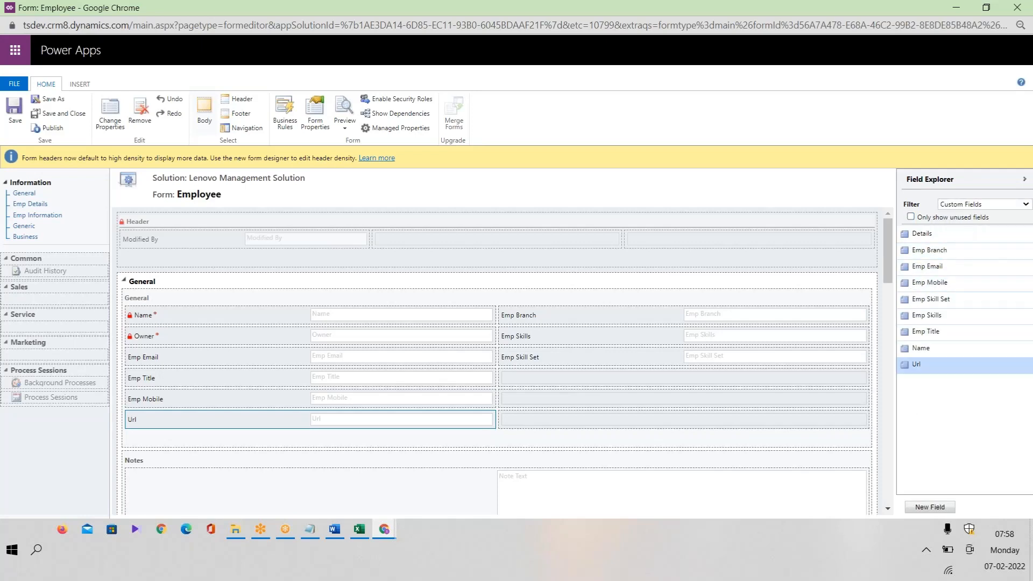
left_click(965, 206)
left_click(963, 214)
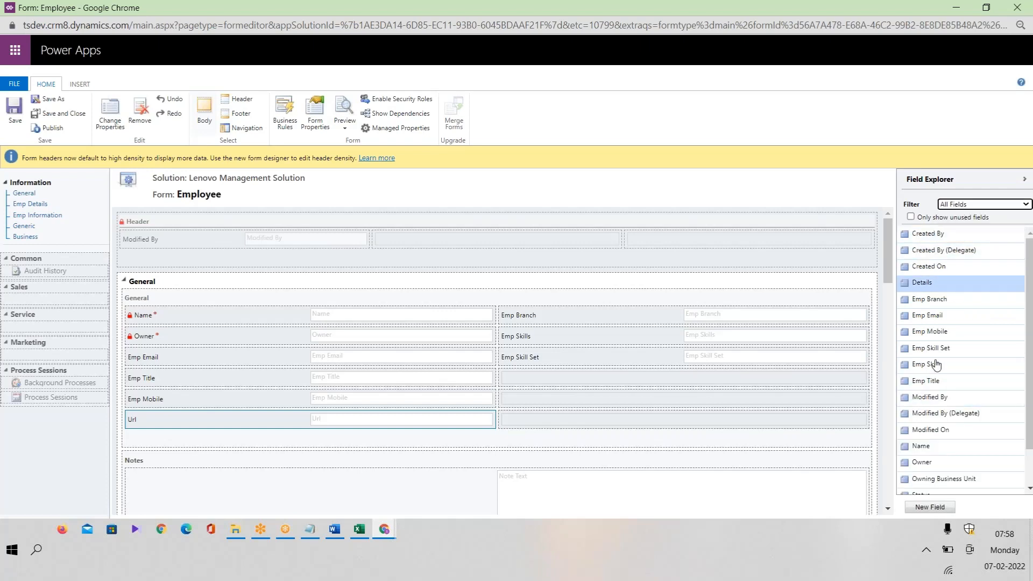
left_click(951, 220)
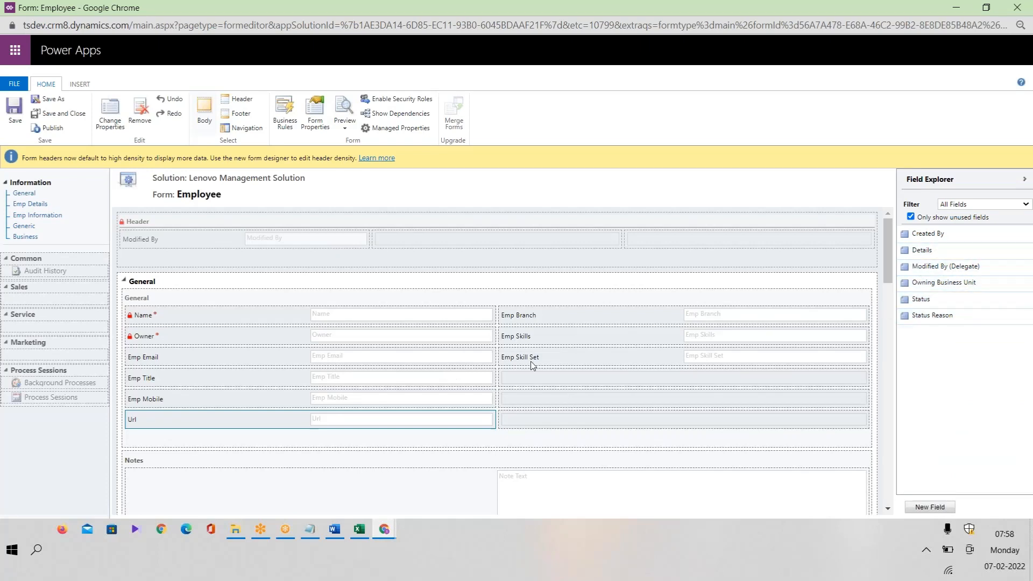
left_click(945, 219)
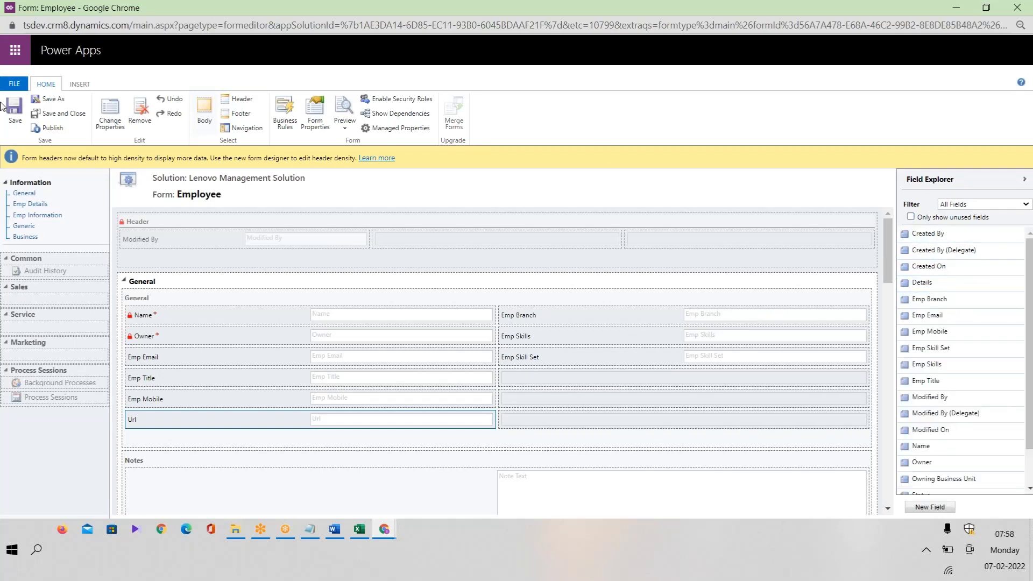
left_click(53, 128)
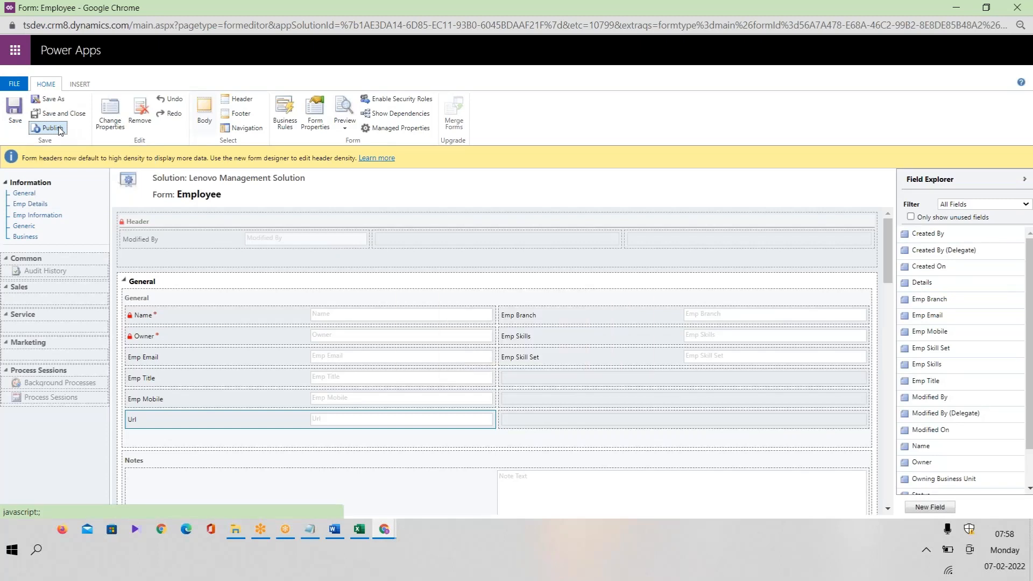
In the Lenovo Management Solution, select the Employee entity and publish its customizations.
left_click(388, 531)
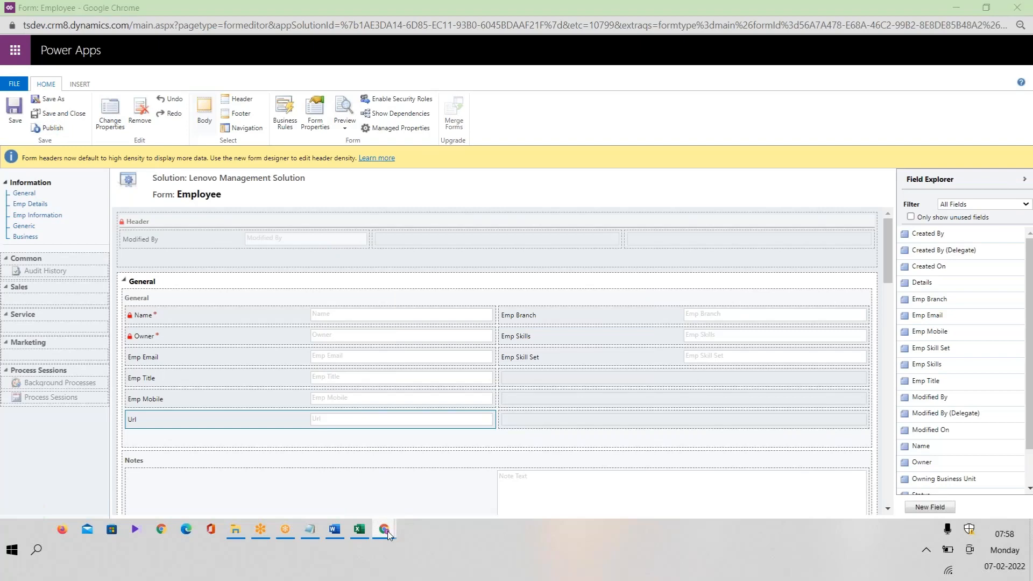
left_click(387, 493)
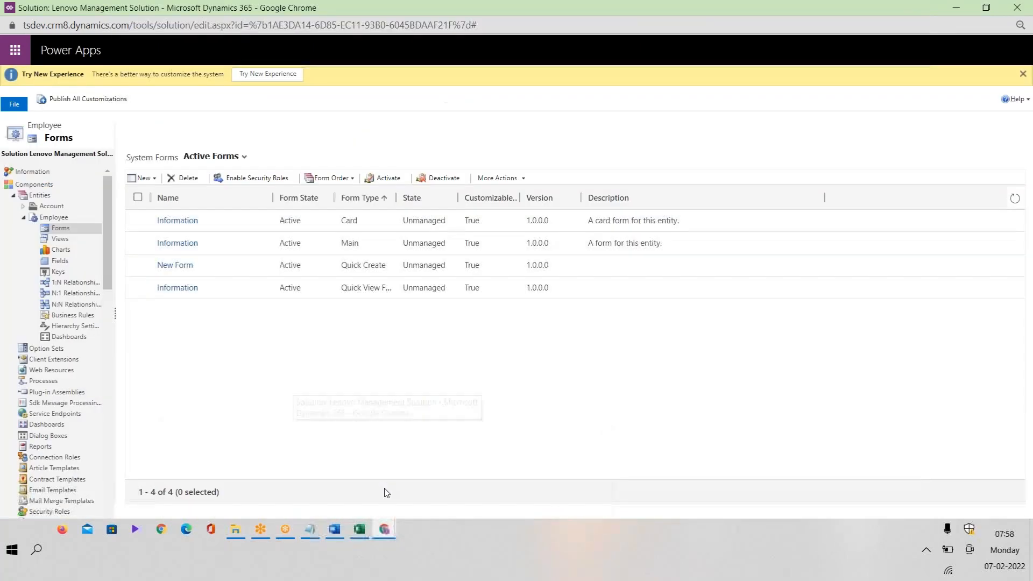
left_click(48, 186)
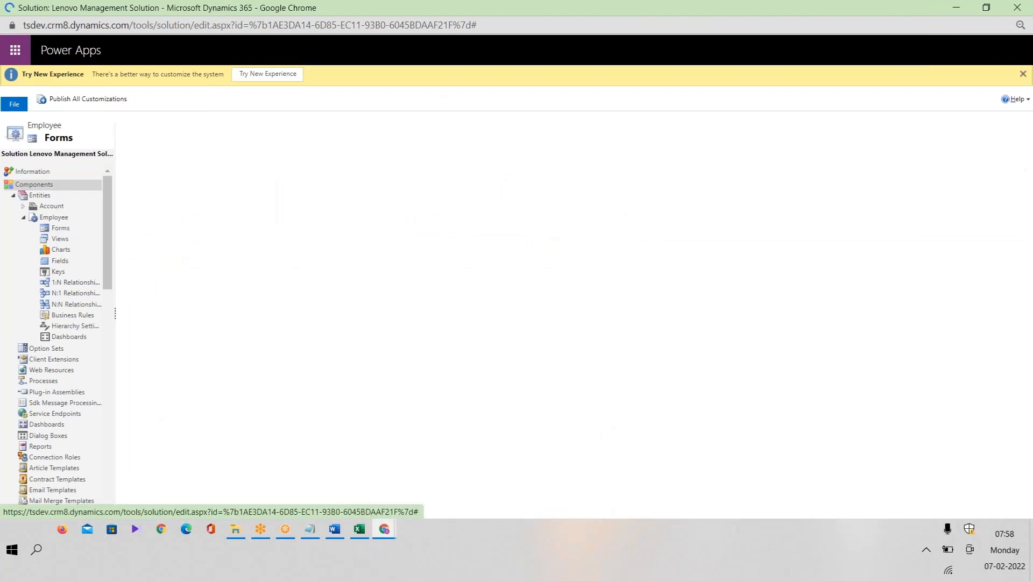
left_click(133, 265)
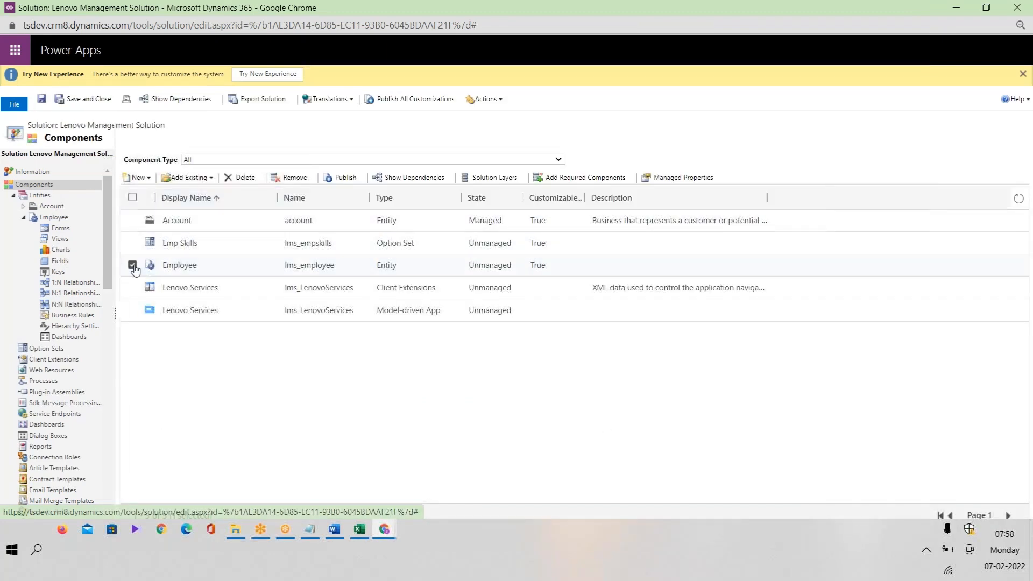
left_click(345, 177)
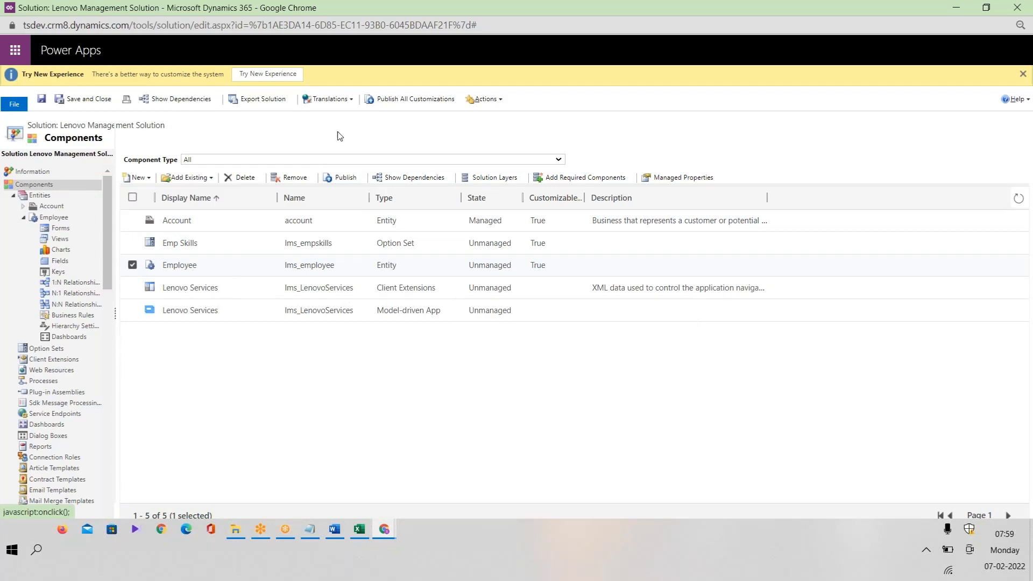
left_click(401, 105)
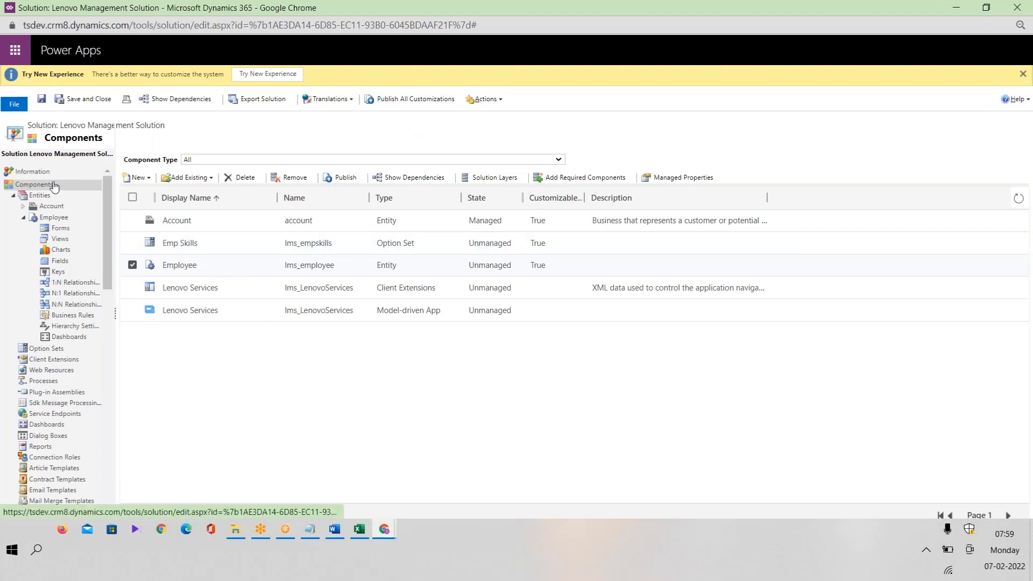
left_click(341, 178)
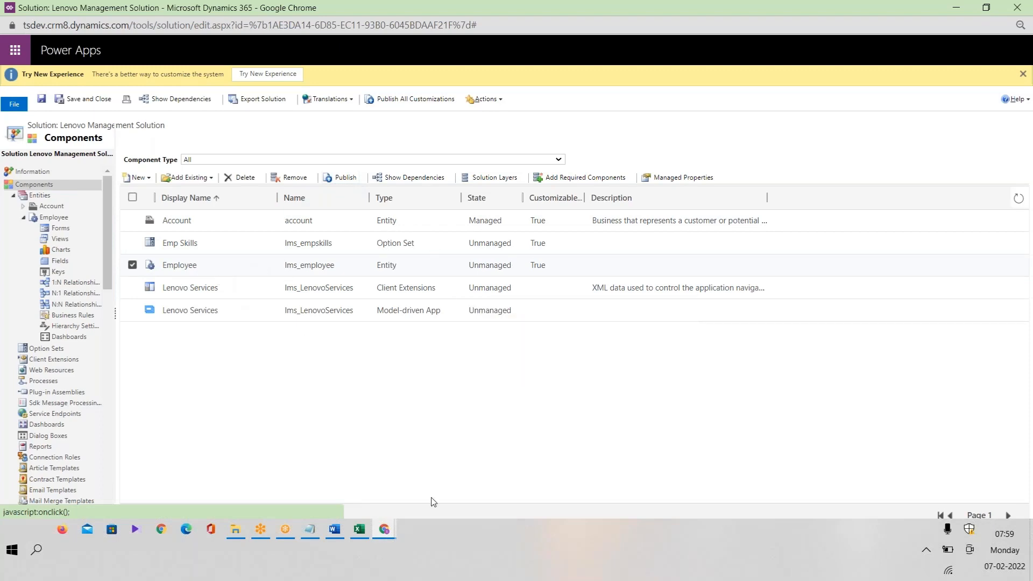
Open the Employees list, inspect the existing test employee, then start a new employee record.
mouse_move(393, 536)
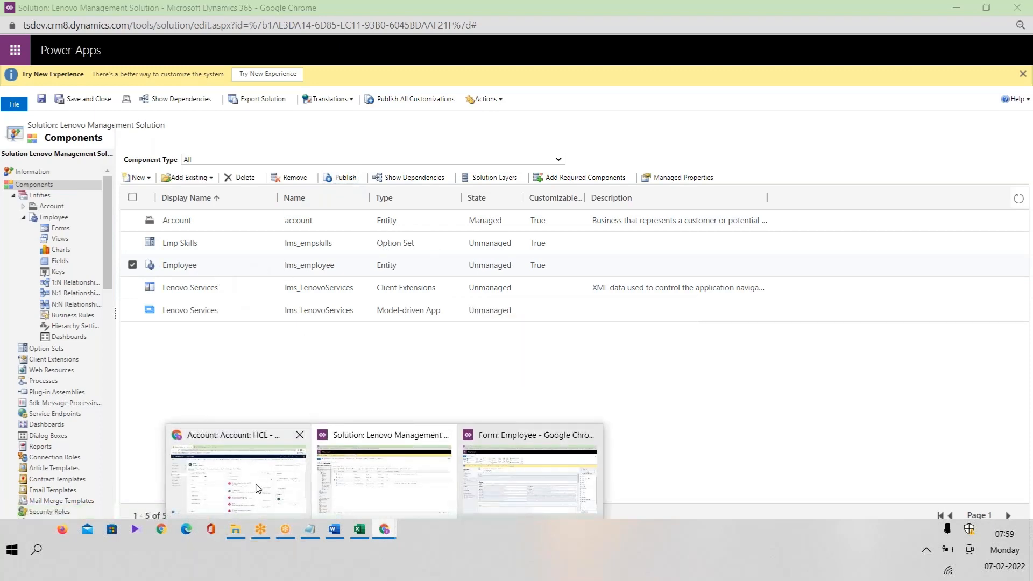
left_click(237, 473)
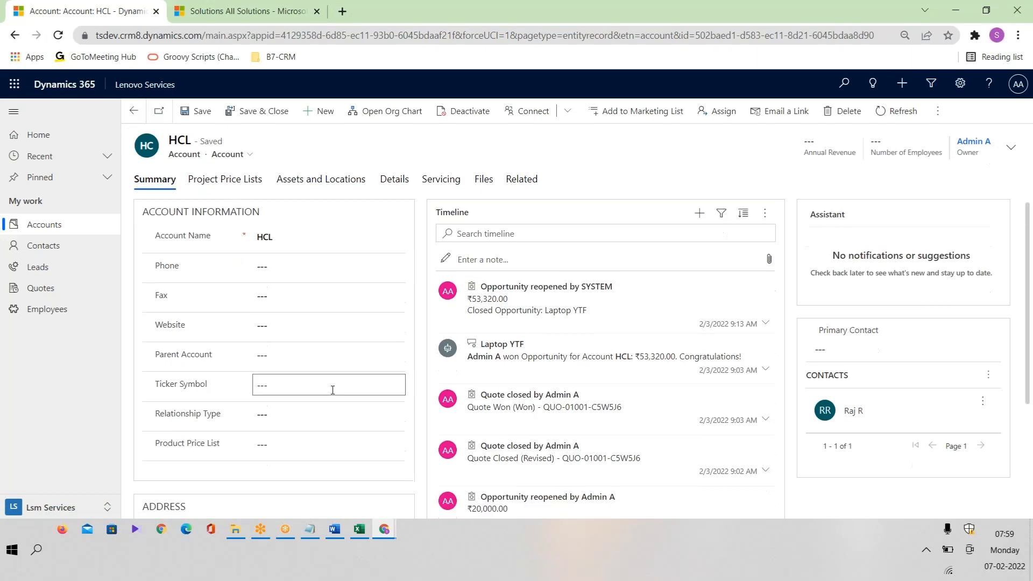
left_click(24, 317)
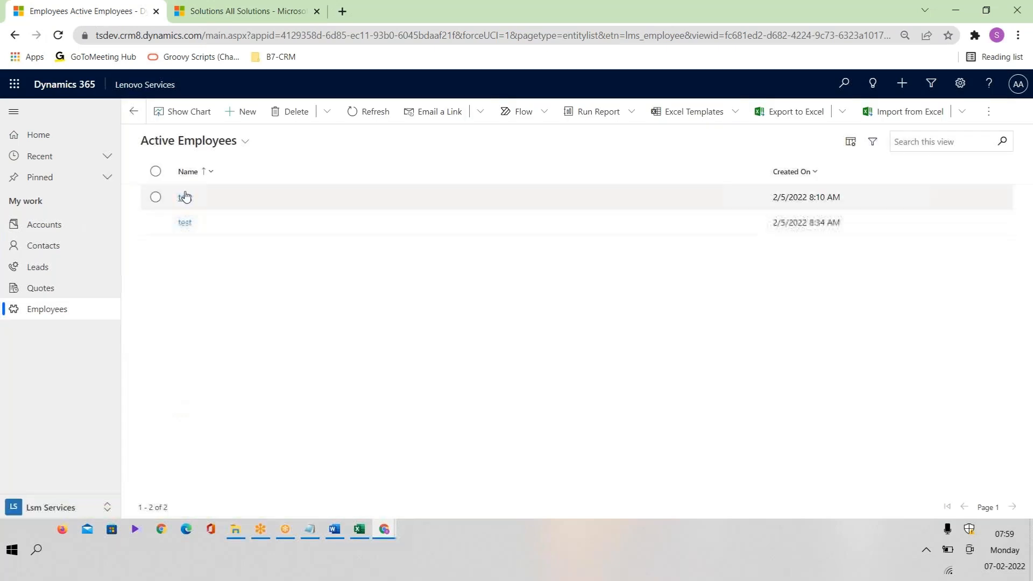
left_click(185, 197)
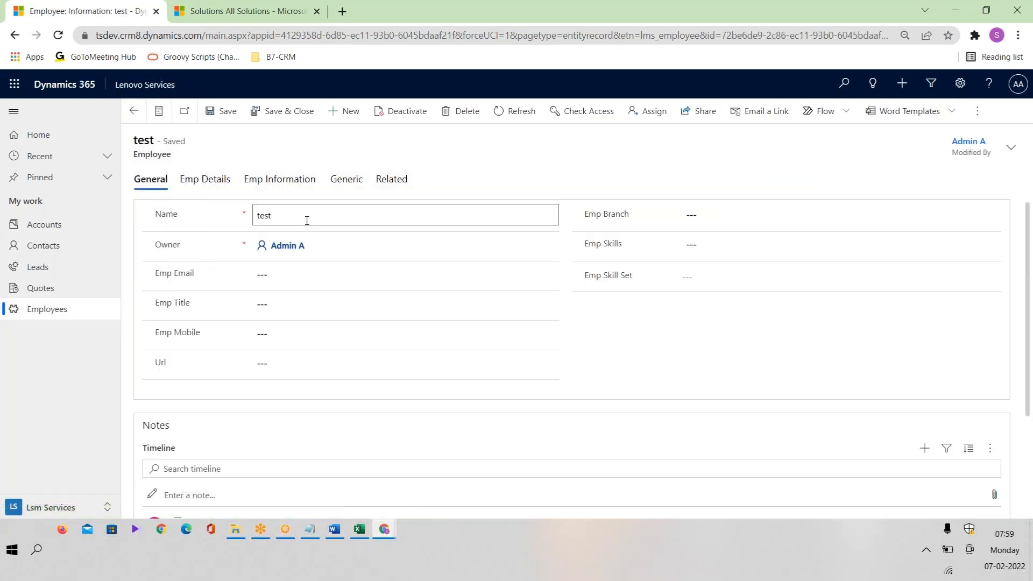
left_click(307, 218)
left_click(133, 111)
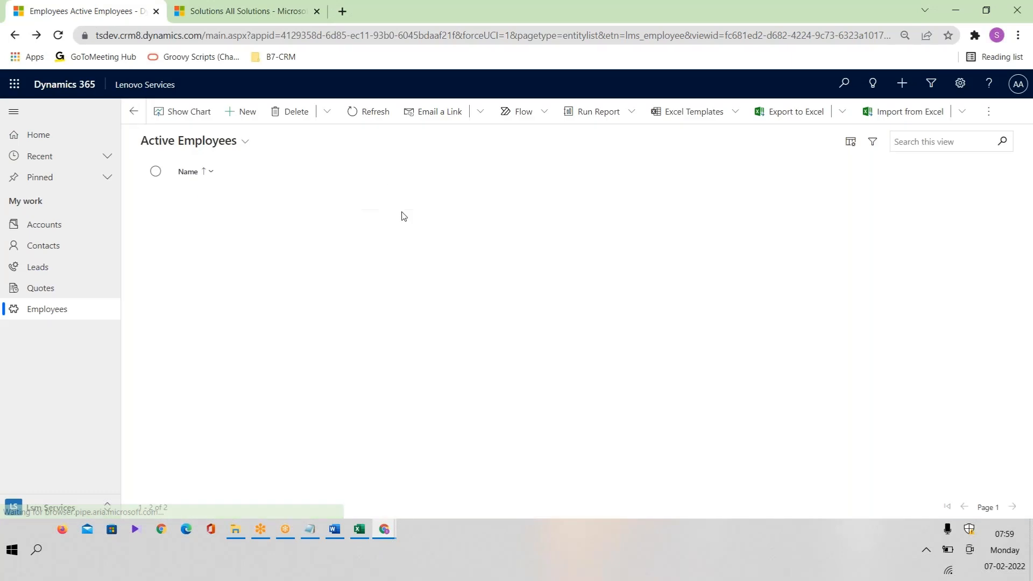
left_click(244, 114)
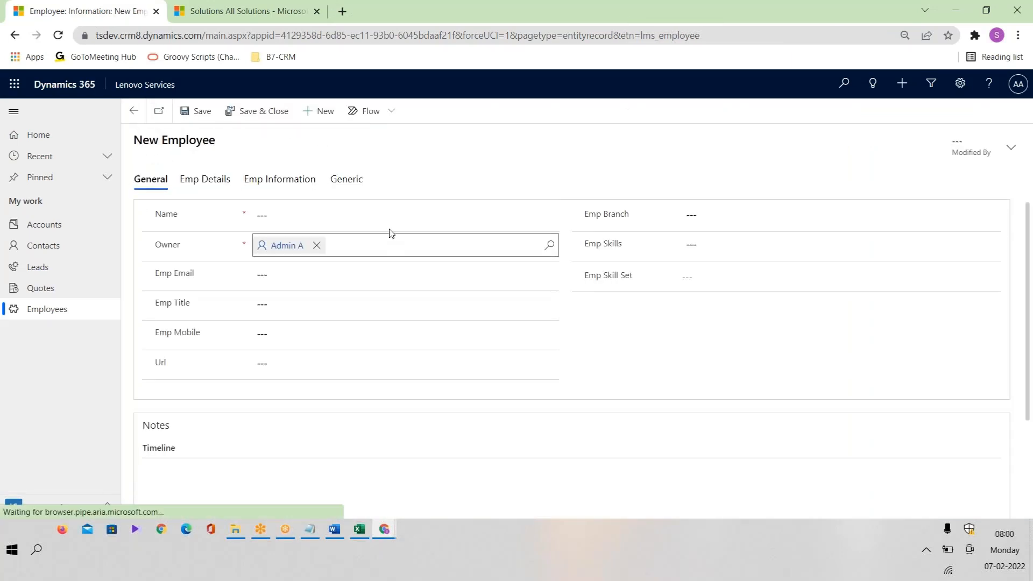
left_click(322, 220)
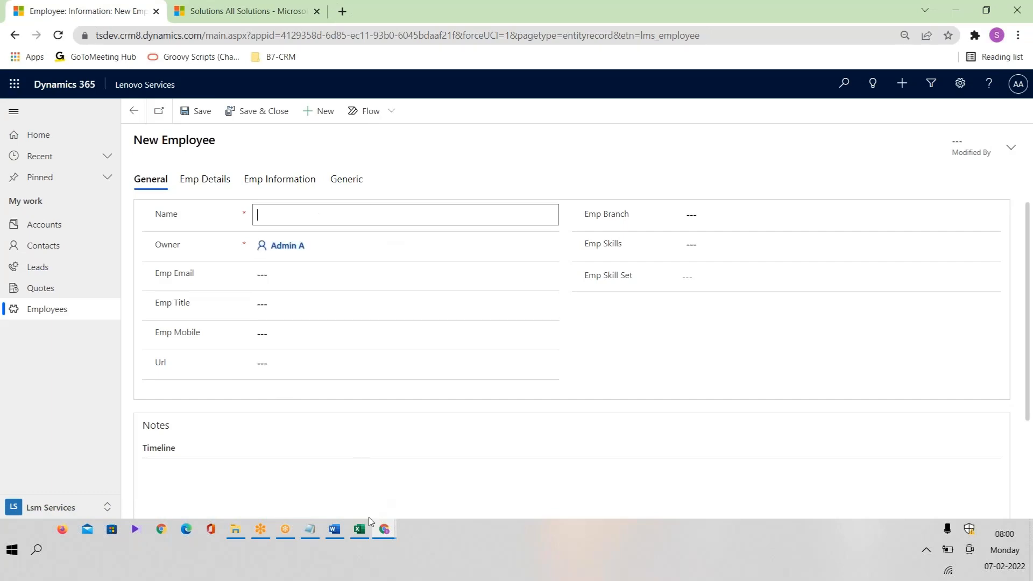
left_click(359, 529)
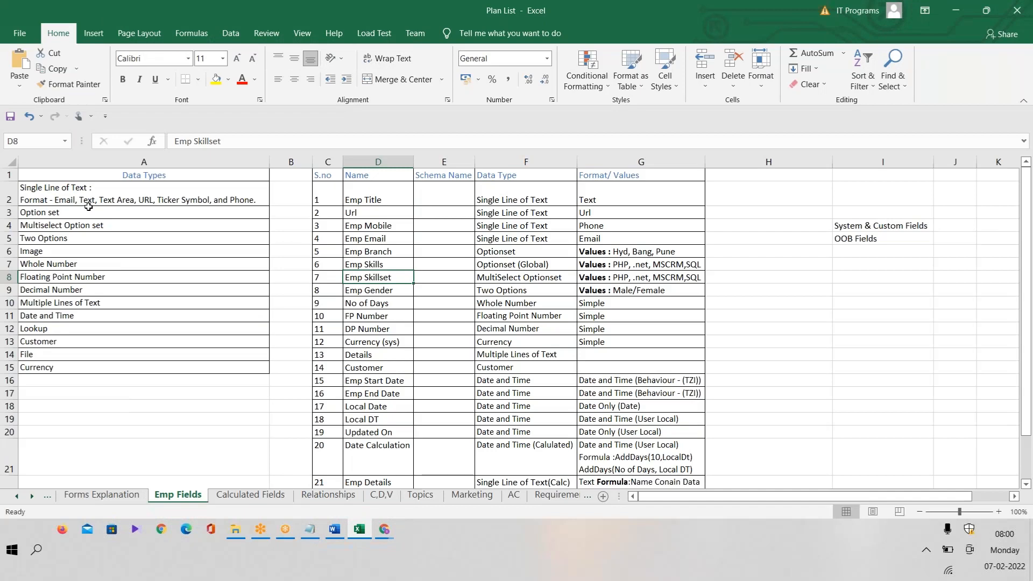
key("alt+Tab")
key("alt+Tab")
key("alt+Tab")
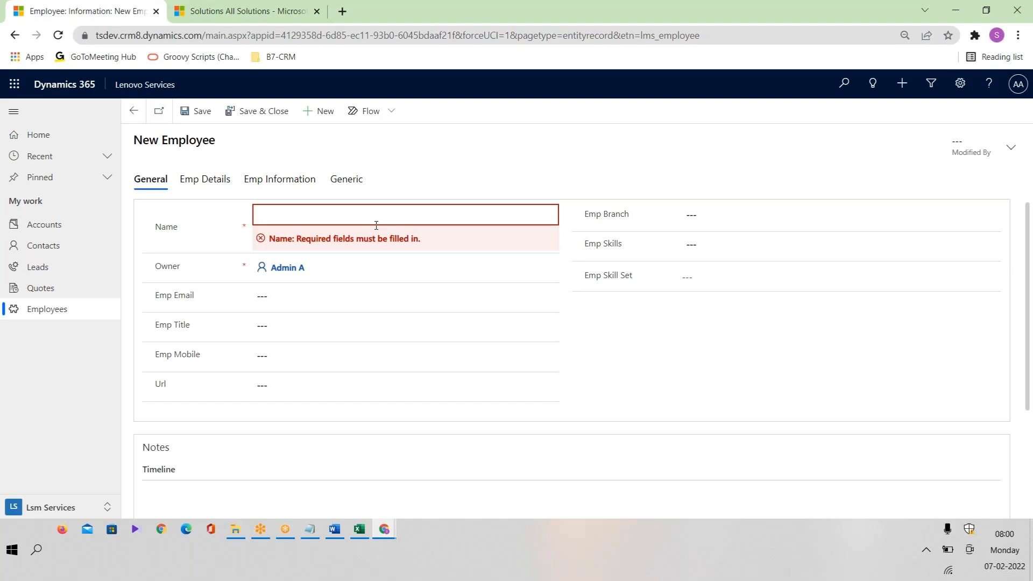
Enter the employee's name, e-mail address and Emp Title SSE.
type("jesh")
left_click(514, 169)
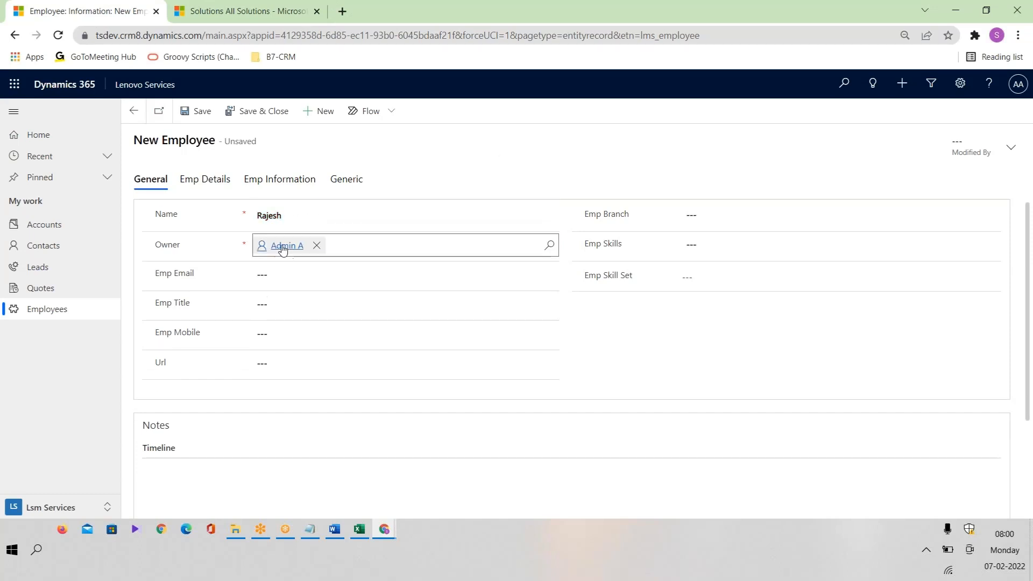
left_click(324, 273)
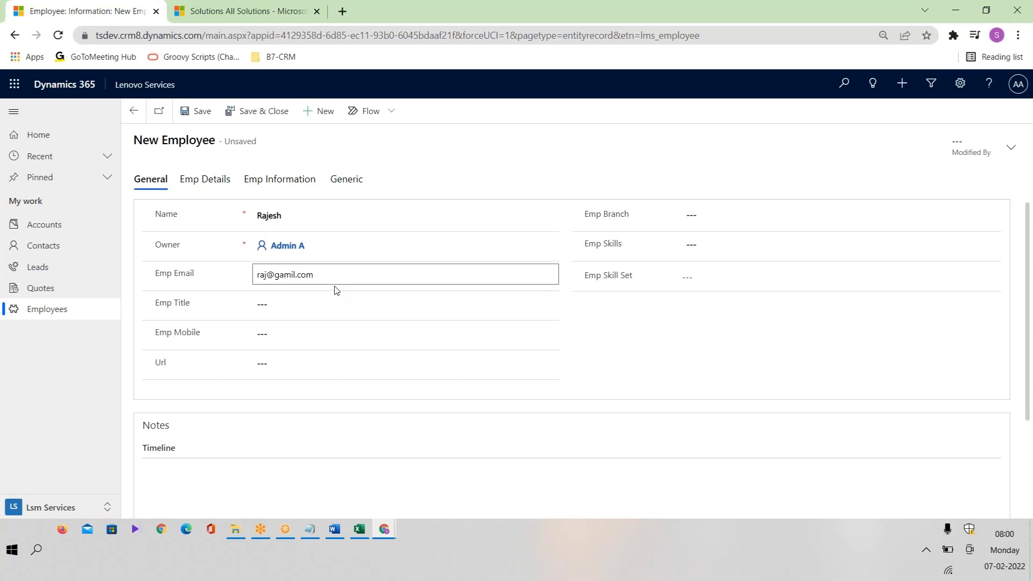
left_click(309, 305)
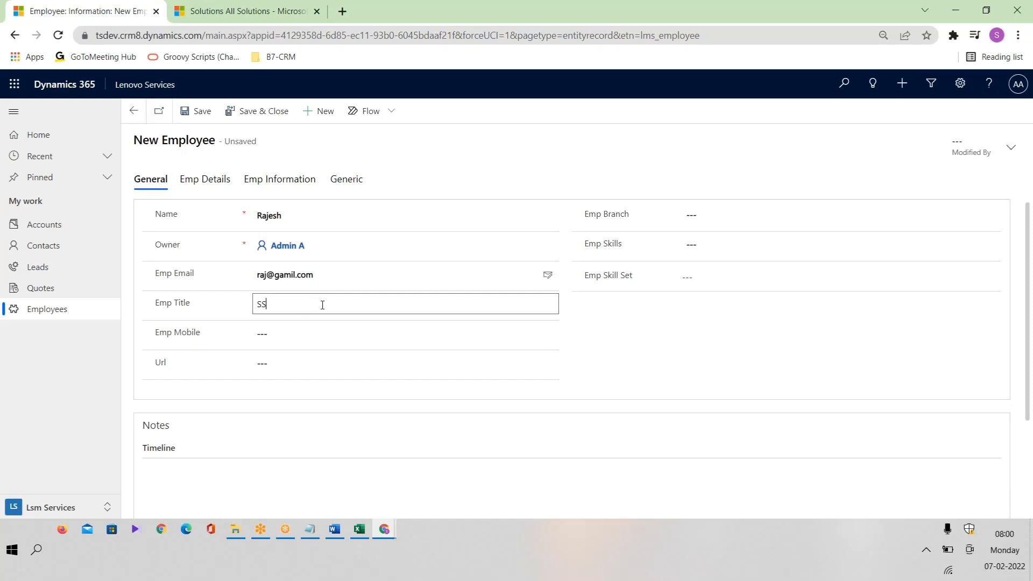
left_click(198, 393)
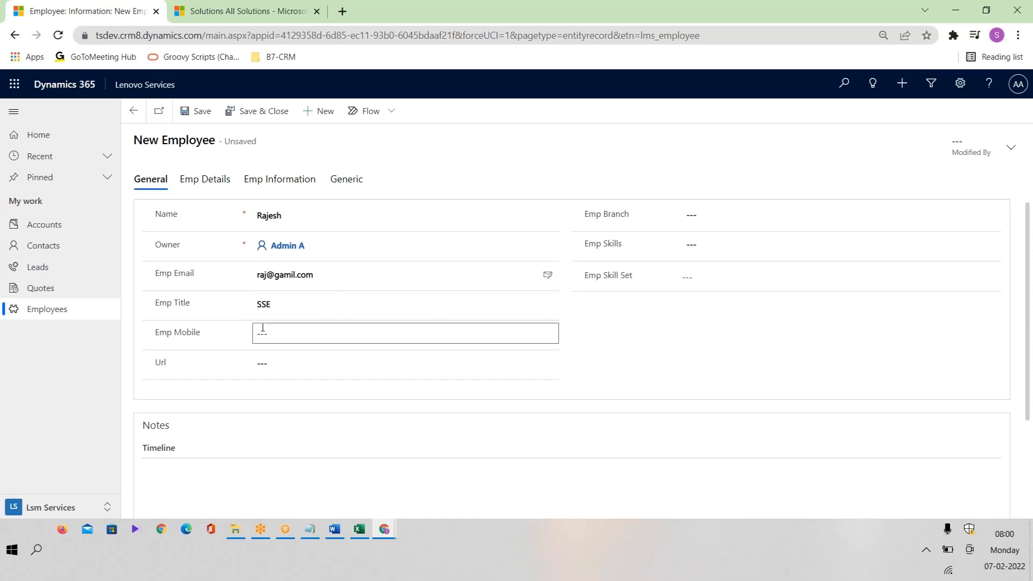
key("ctrl+a")
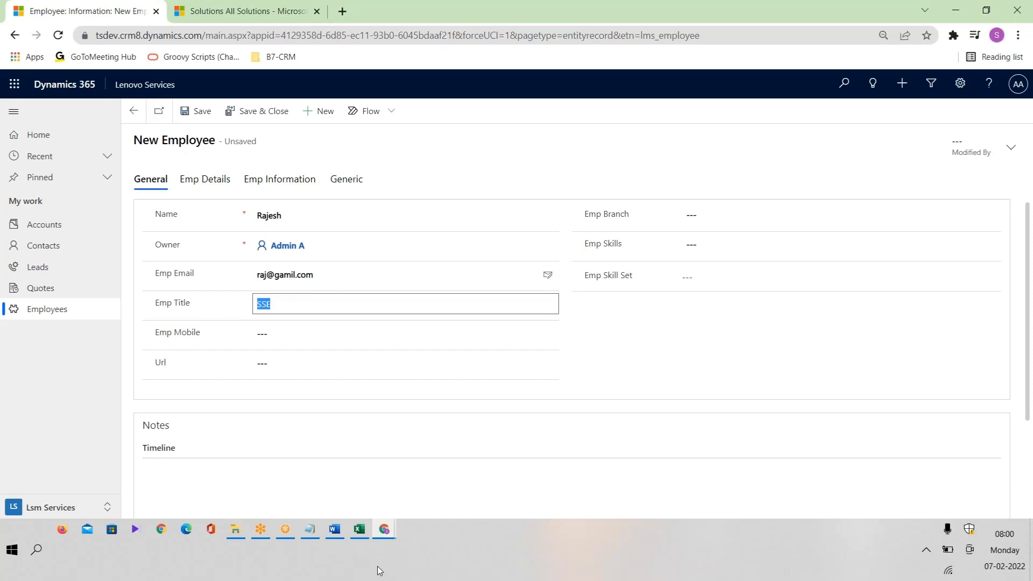
Check the Text format in the Excel plan, enter eeeee as Emp Mobile, and save the record.
left_click(360, 529)
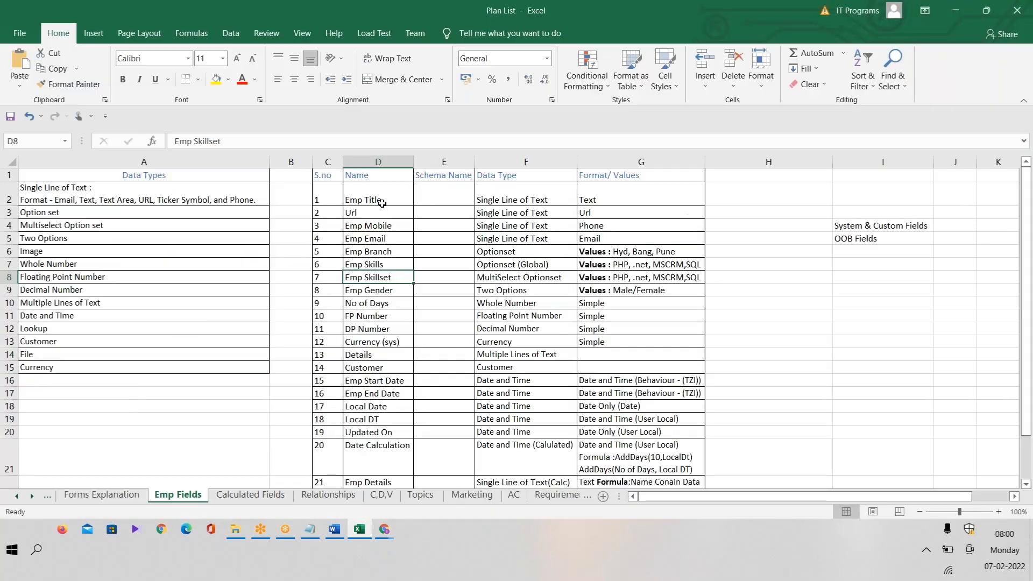
double_click(602, 202)
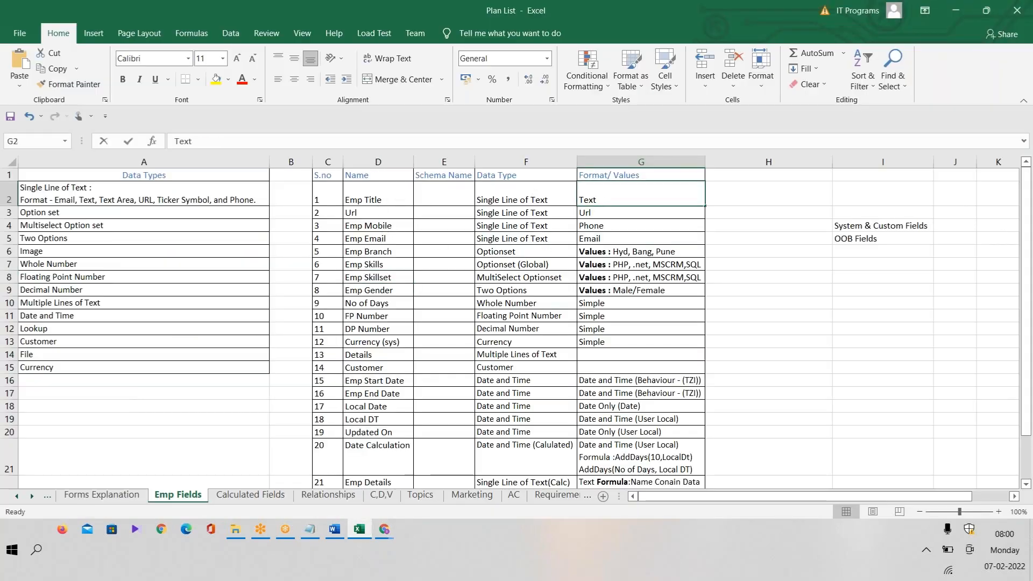
key("alt+Tab")
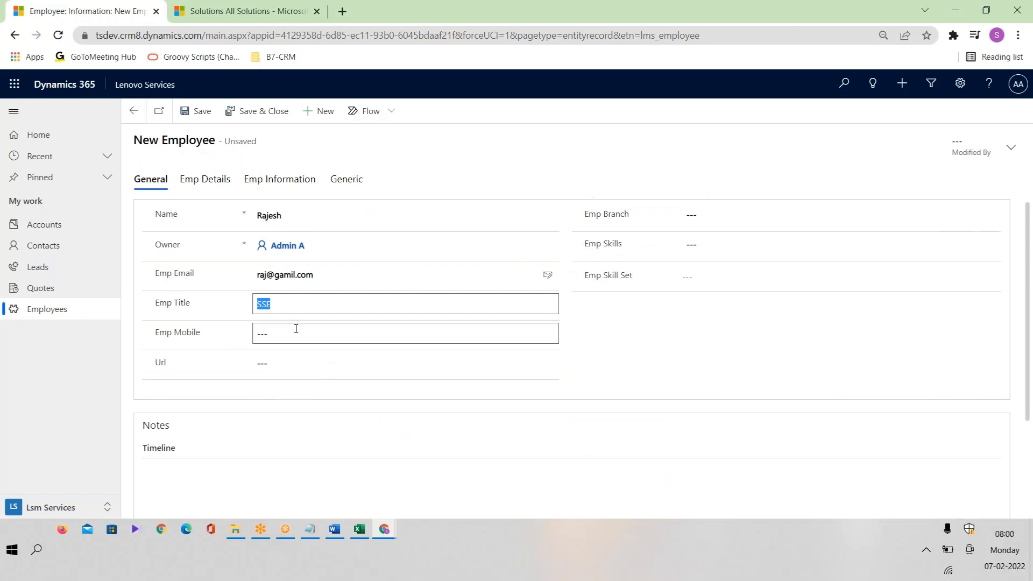
left_click(296, 333)
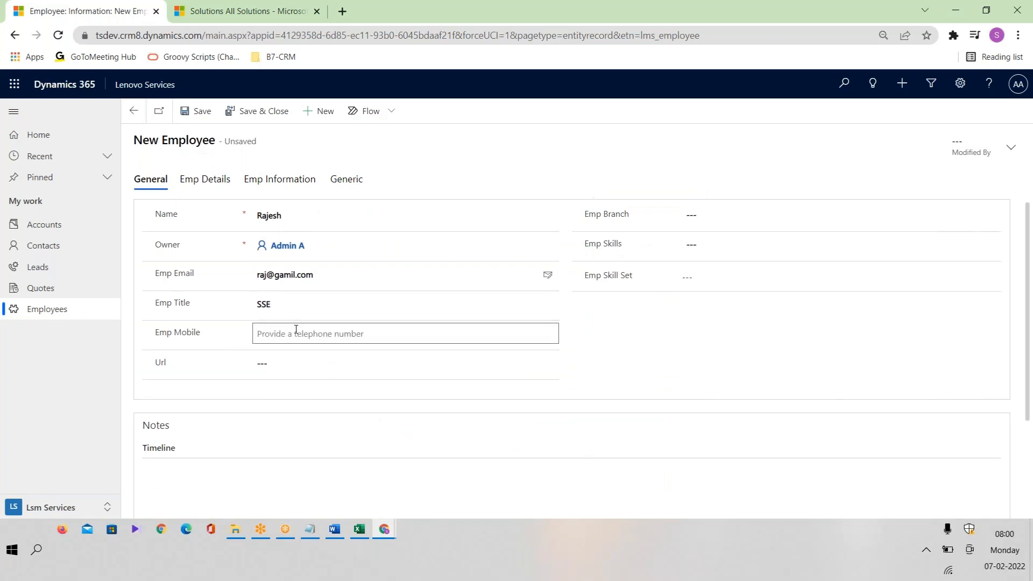
type("eeeee")
left_click(457, 369)
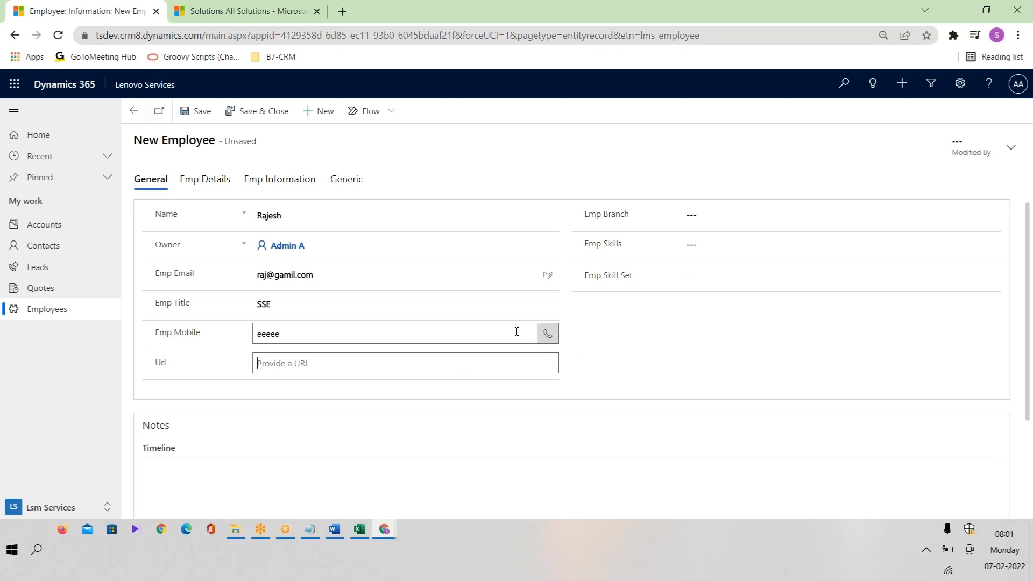
left_click(200, 110)
Replace Emp Mobile with a numeric phone number, enter a Url, save and open the link.
left_click(306, 335)
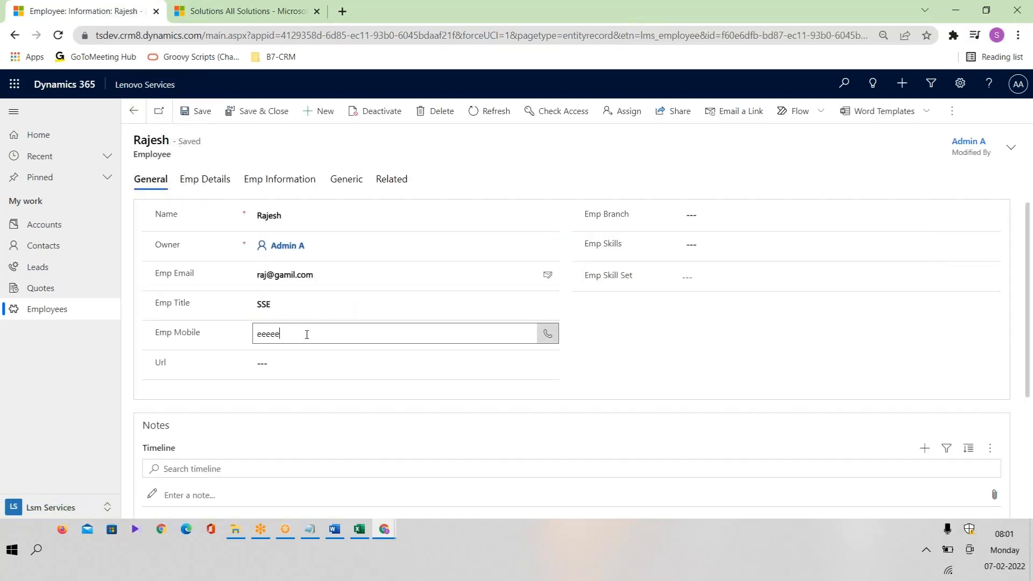
key("BackSpace")
key("BackSpace")
key("BackSpace")
key("BackSpace")
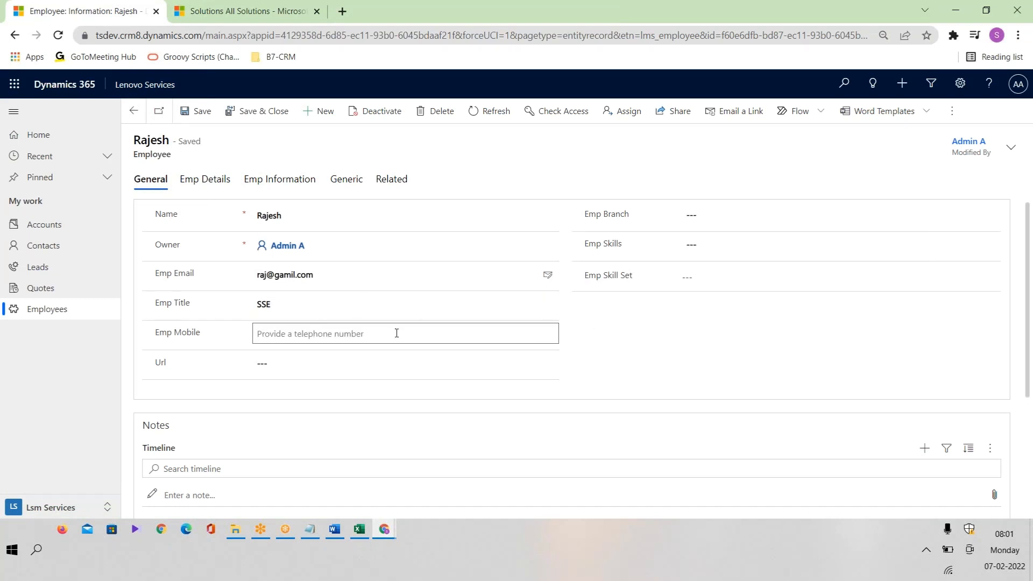
type("1234")
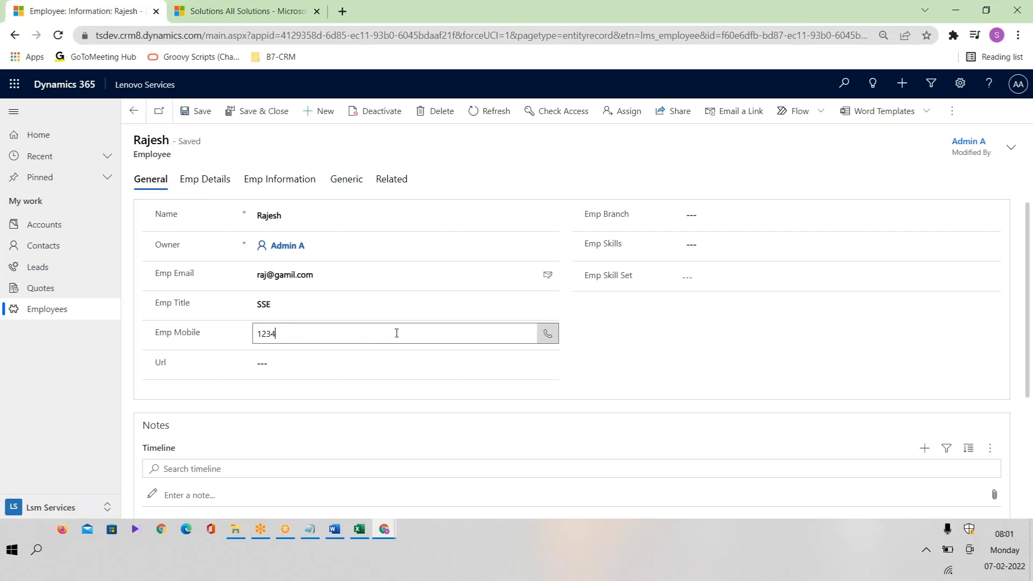
type("3")
key("BackSpace")
key("BackSpace")
key("BackSpace")
type("8")
left_click(290, 362)
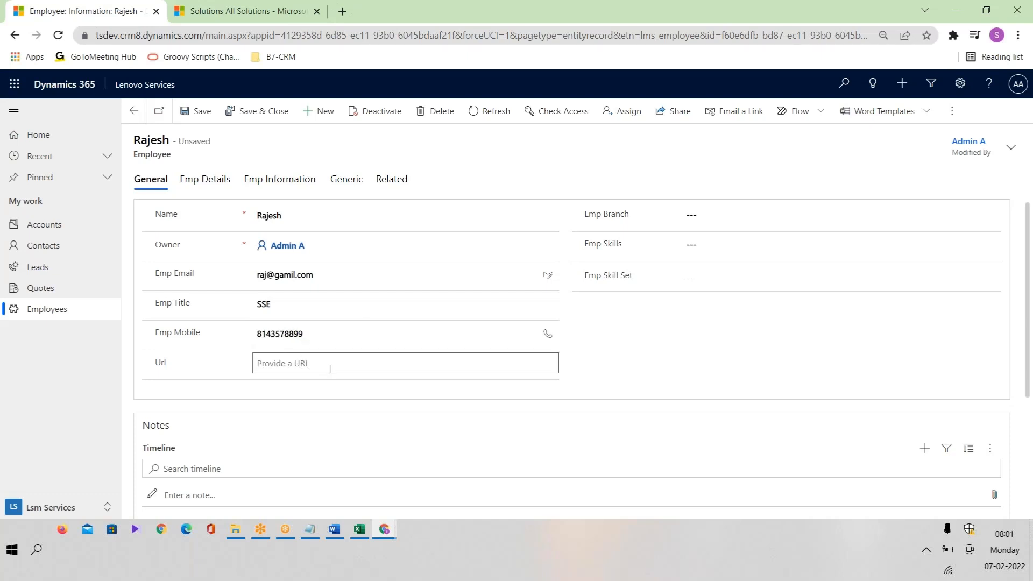
type("wwww")
key("BackSpace")
key("BackSpace")
key("BackSpace")
type("dsdh")
left_click(189, 111)
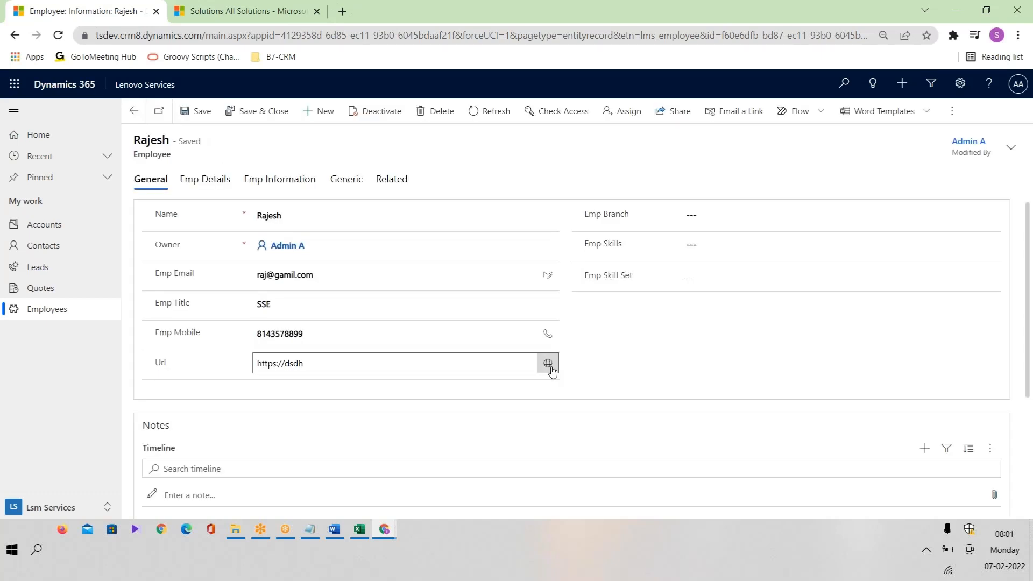
left_click(548, 363)
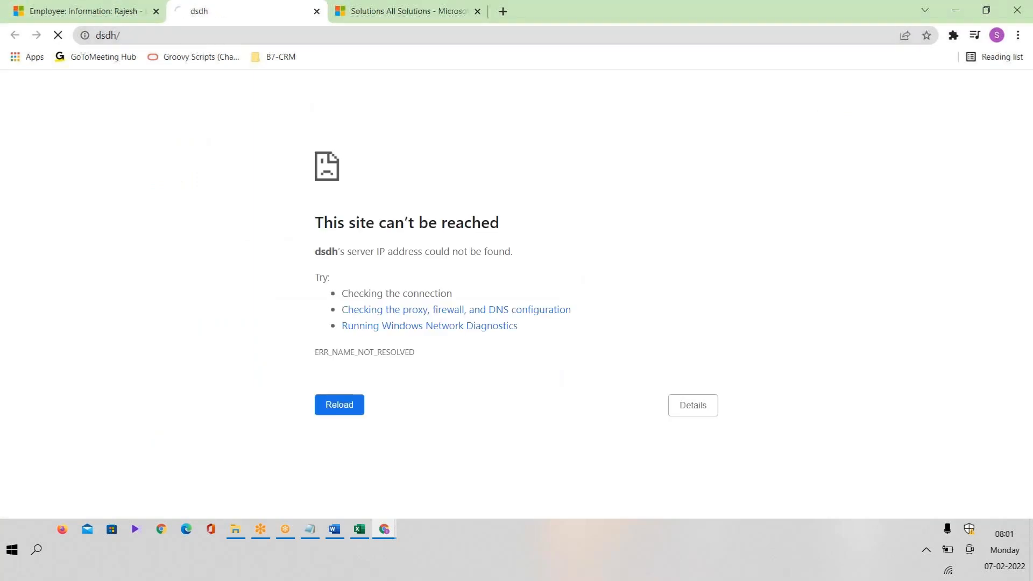
left_click(81, 11)
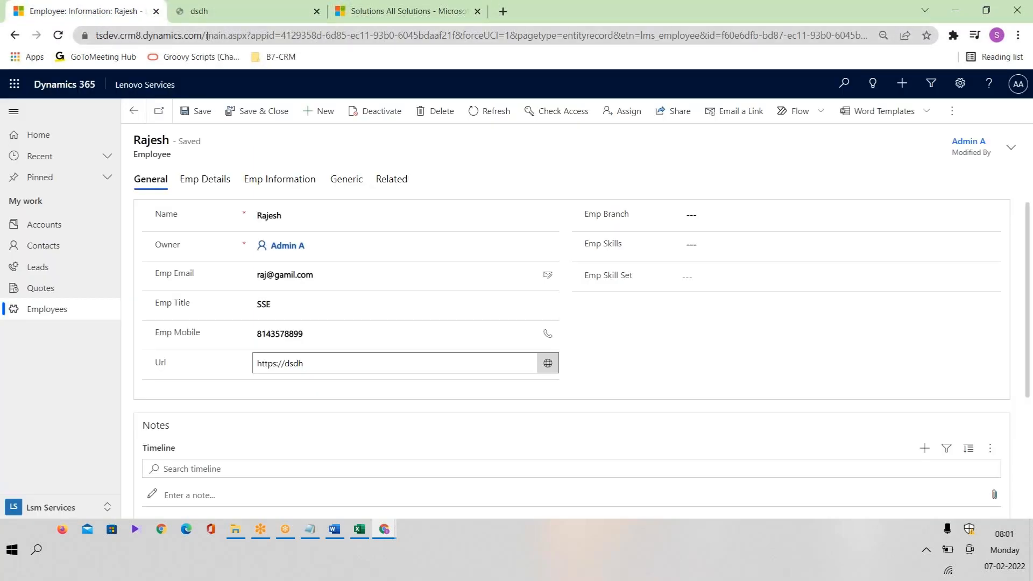
left_click_drag(207, 36, 96, 36)
key("ctrl+c")
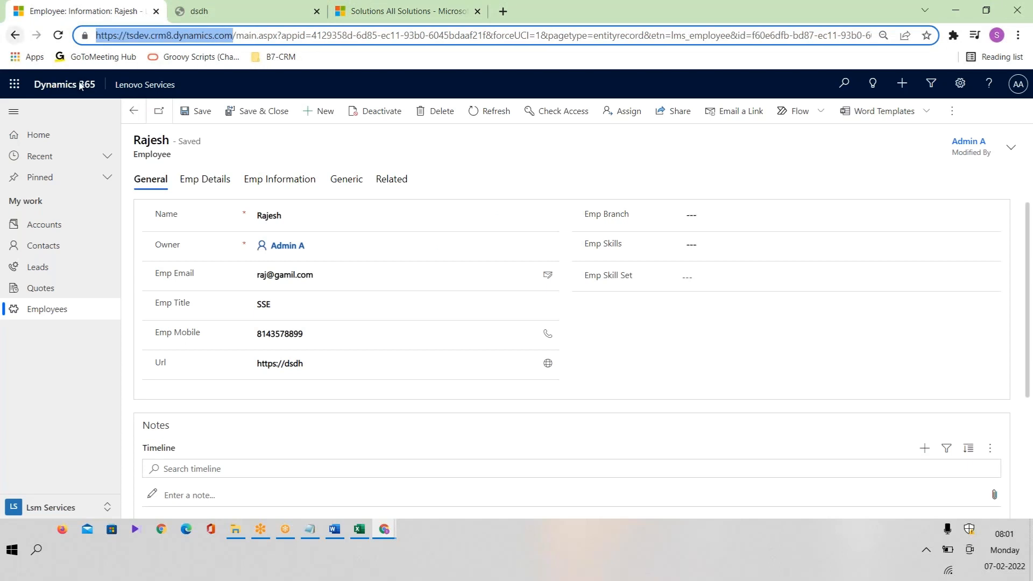
left_click_drag(323, 363, 174, 368)
key("ctrl+v")
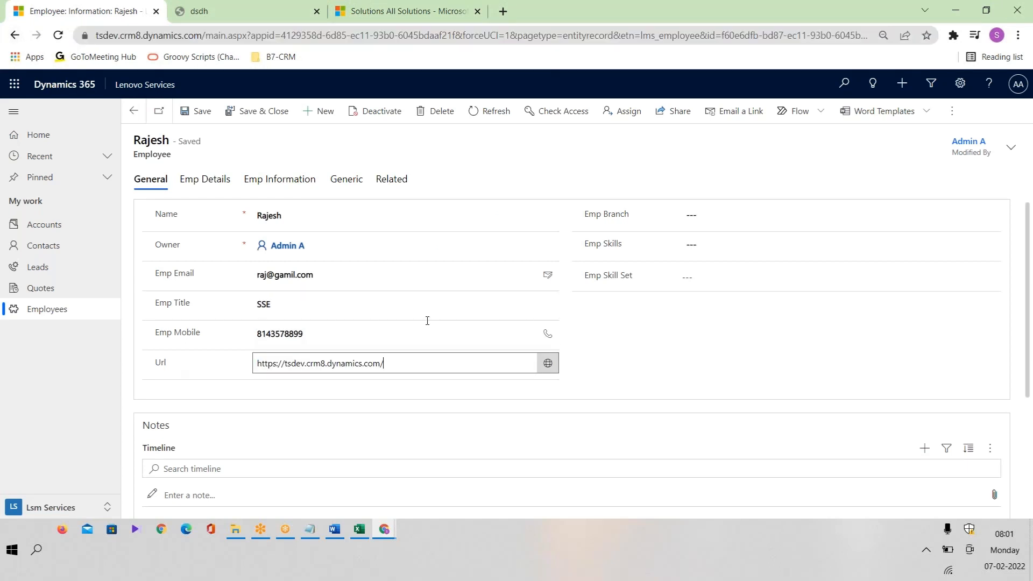
left_click(191, 114)
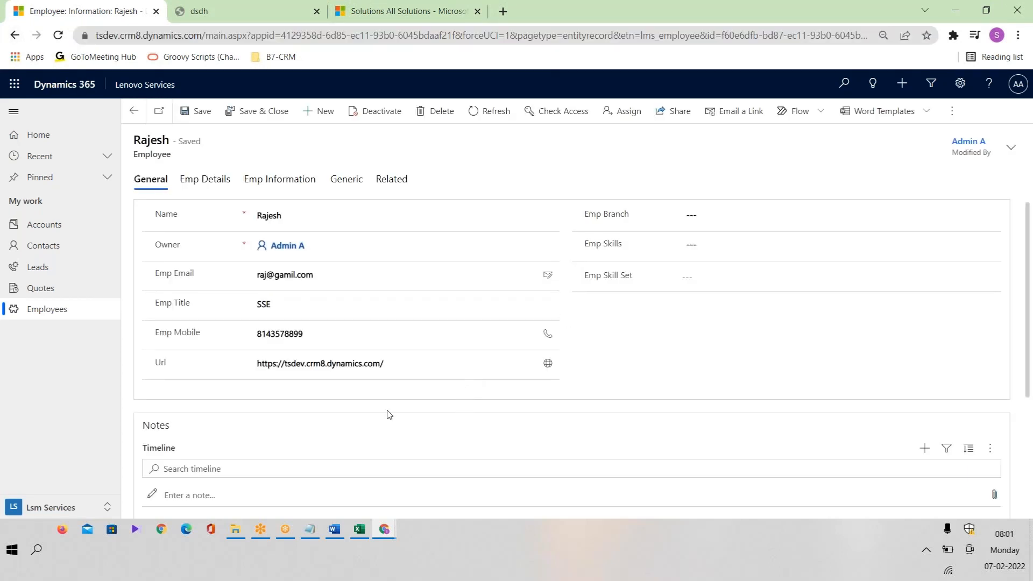
left_click(546, 365)
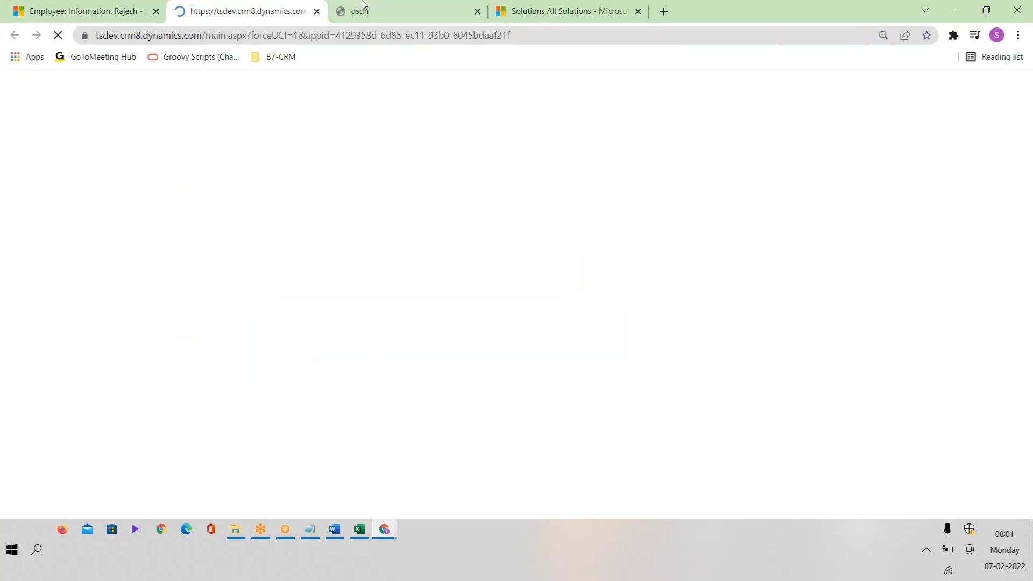
left_click(317, 11)
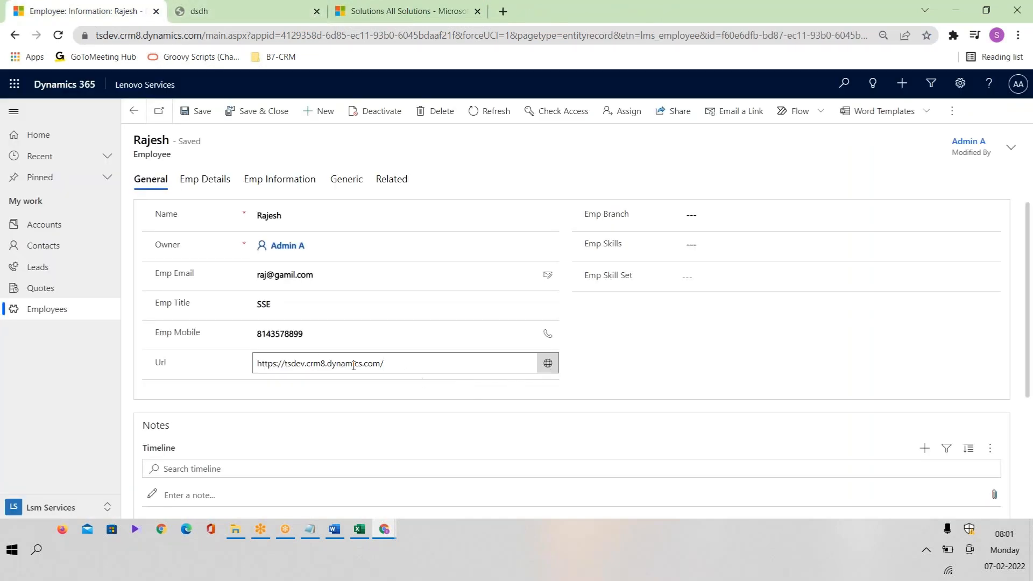
Check the Url row in the Excel plan against the record, then open the Emp Branch choices.
left_click(359, 529)
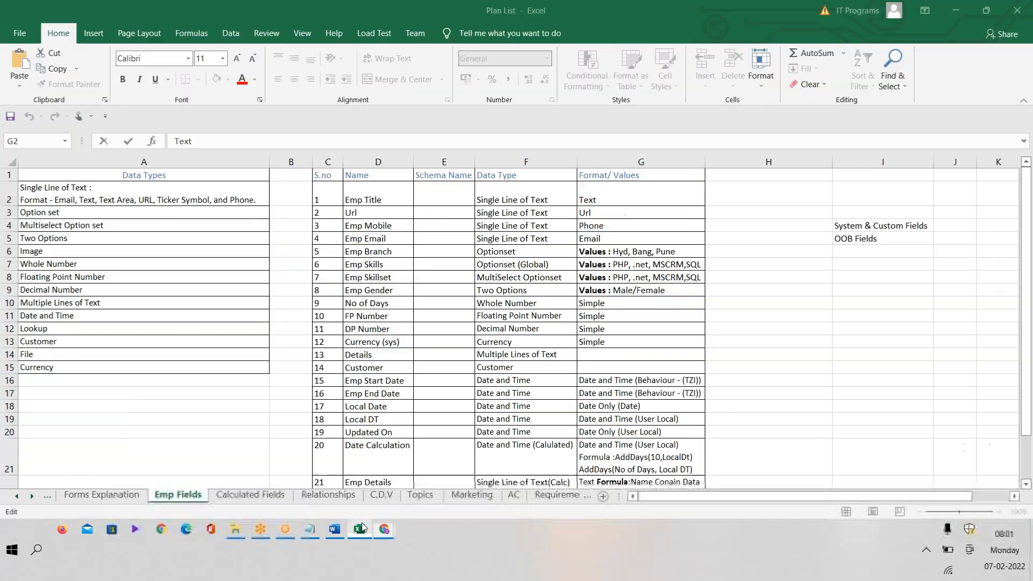
left_click(600, 214)
key("alt+Tab")
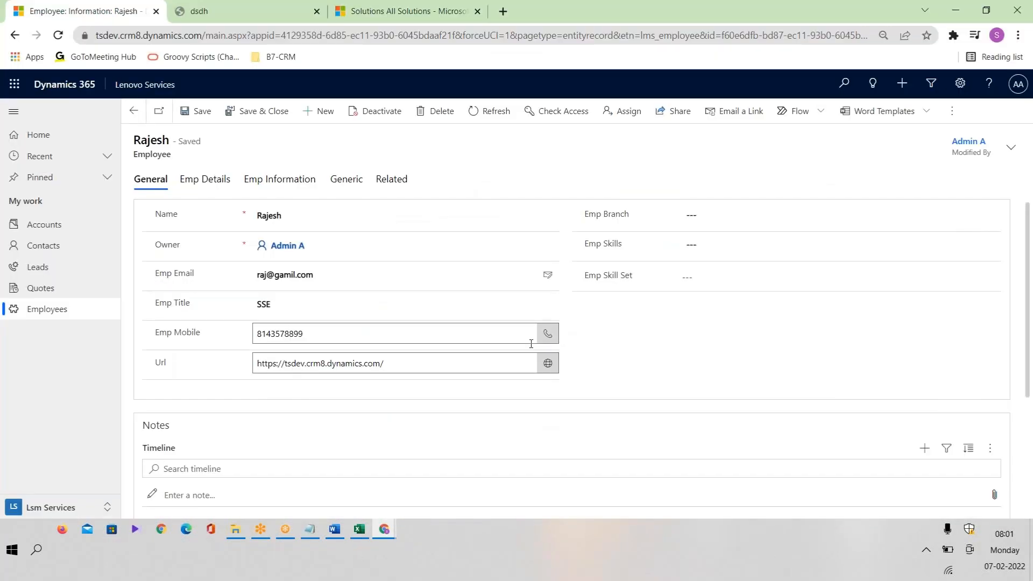
key("alt+Tab")
key("alt+Tab")
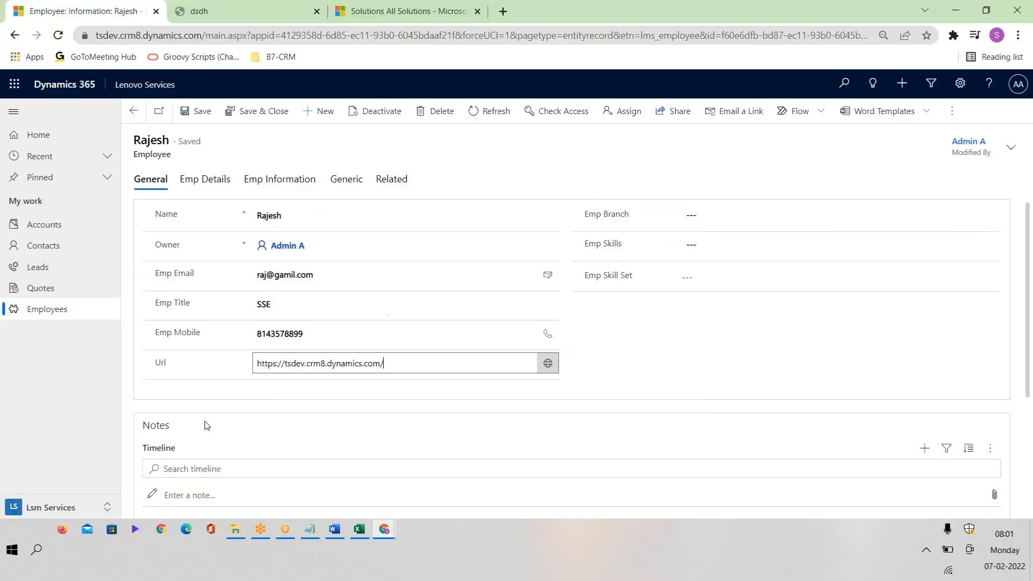
left_click(340, 331)
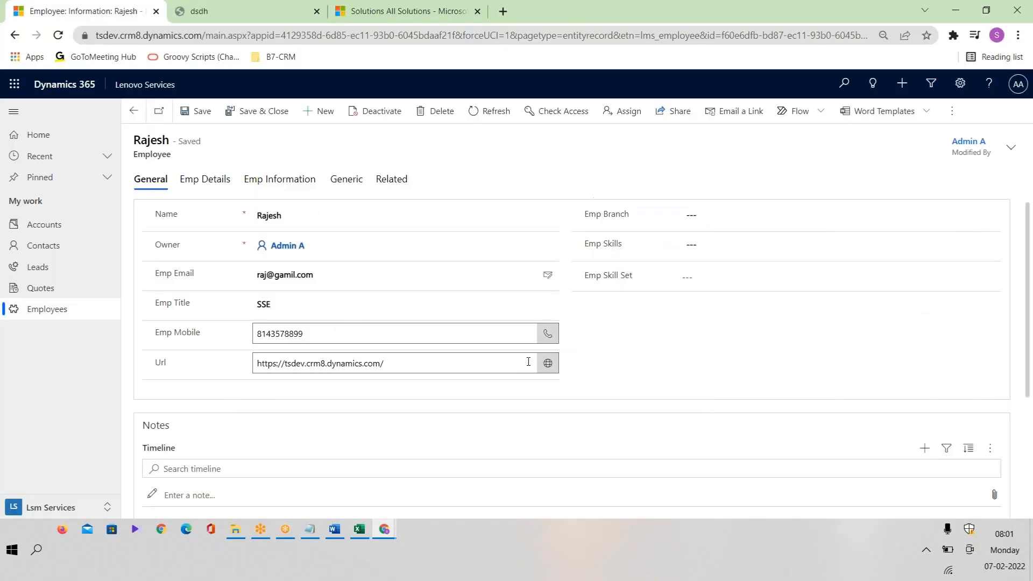
left_click(736, 219)
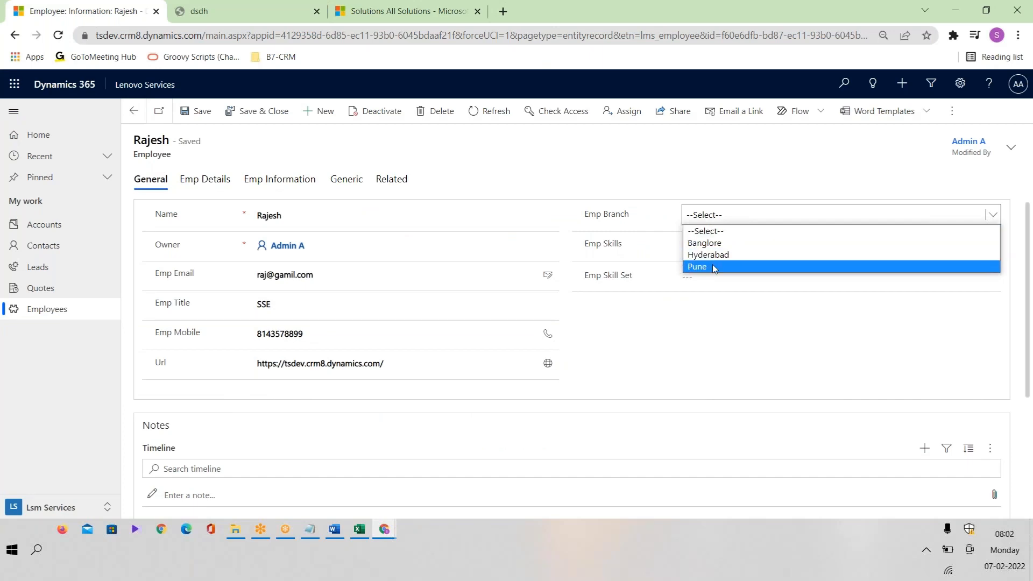
Check the Emp Branch option set row in the Excel plan list.
key("alt+Tab")
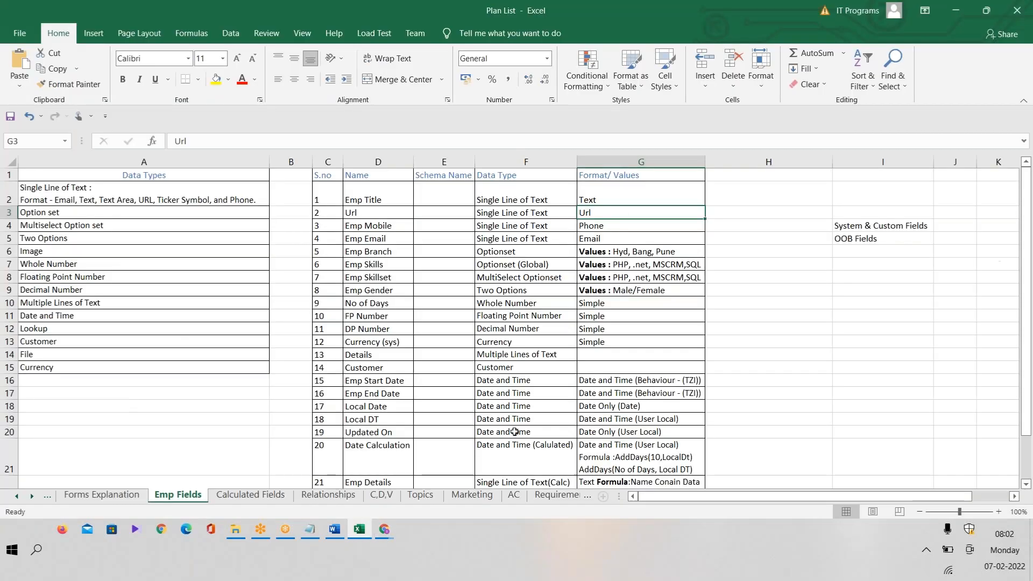
left_click(517, 255)
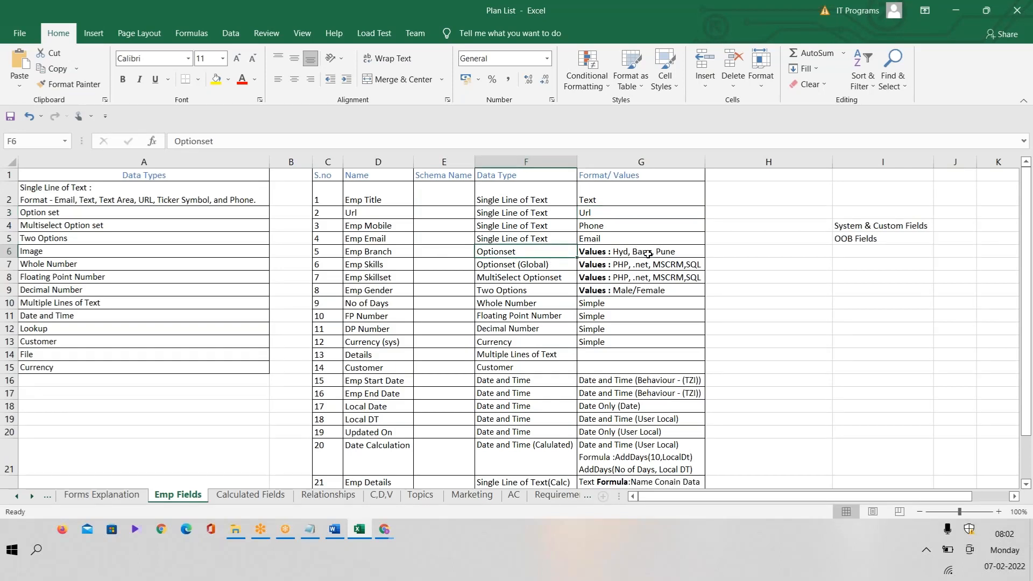
key("alt+Tab")
Set Emp Branch to Hyderabad on the employee record and save it.
left_click(743, 218)
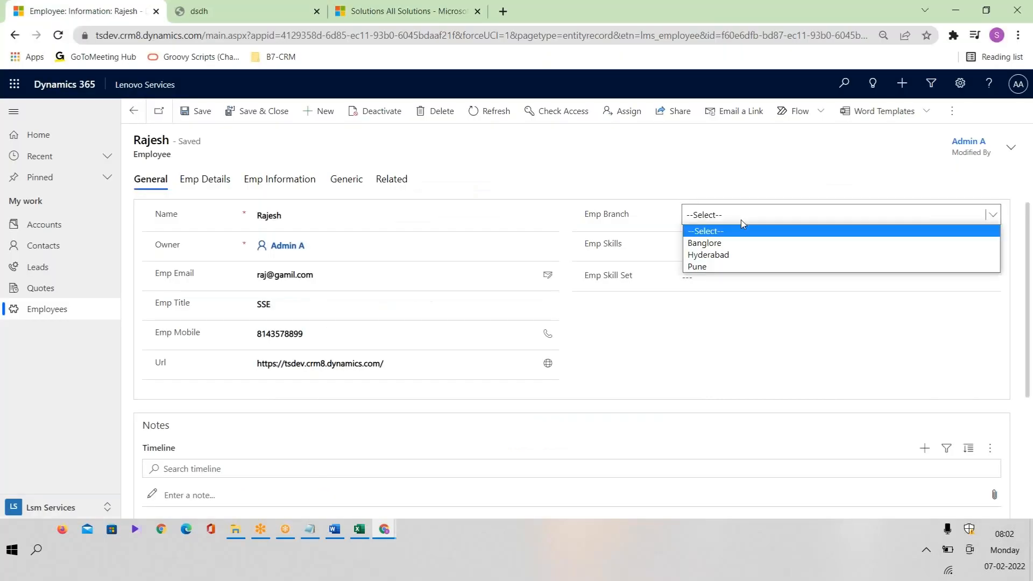
left_click(742, 257)
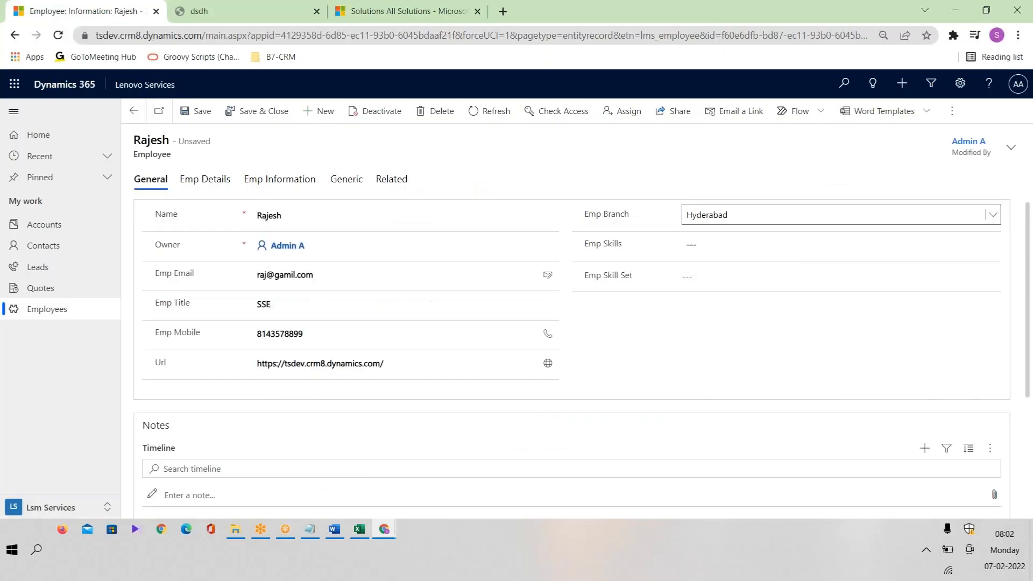
left_click(202, 111)
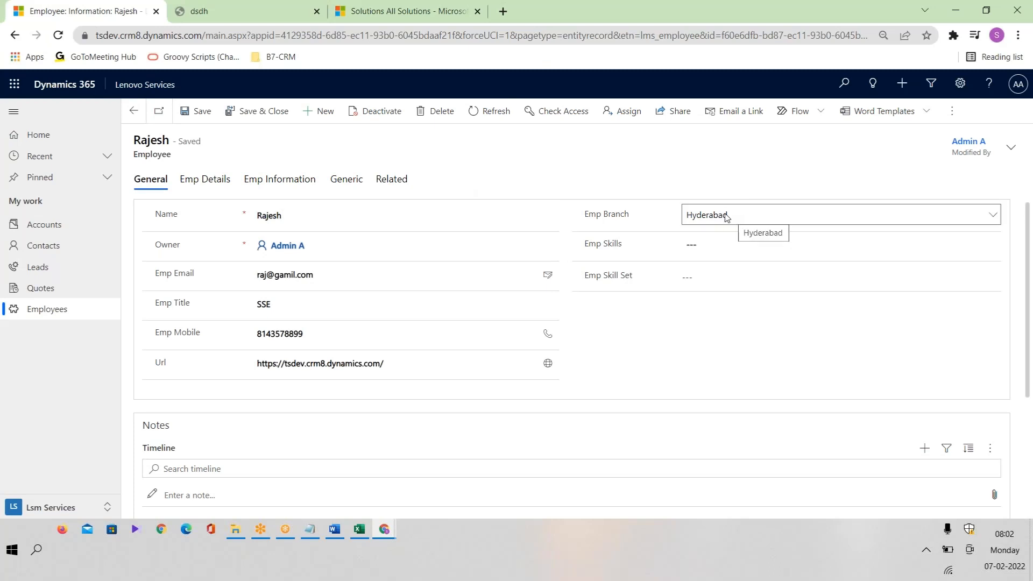
left_click(773, 242)
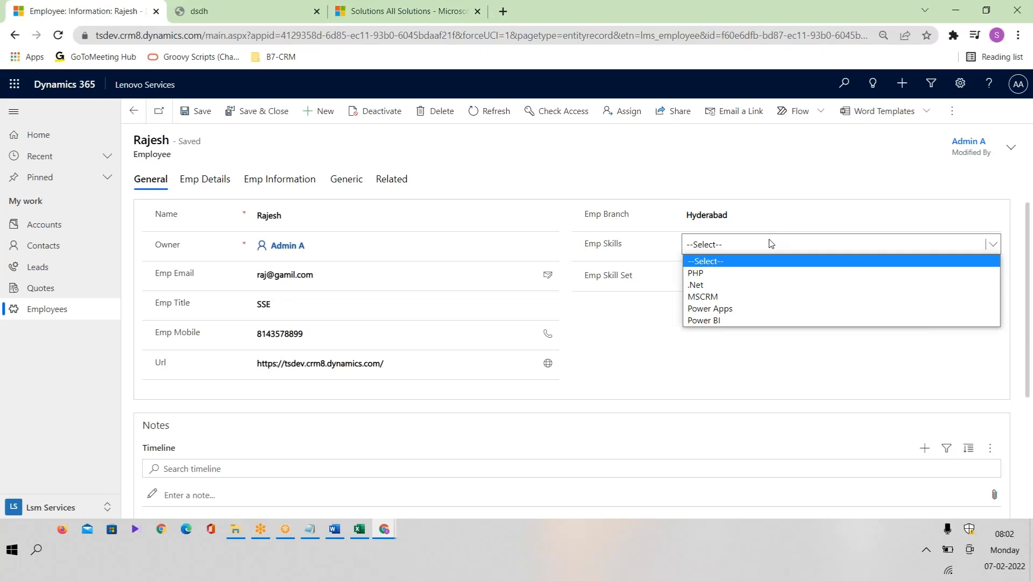
Set Emp Skills to MSCRM, save the record, and confirm MSCRM stays selected.
left_click(720, 296)
left_click(194, 123)
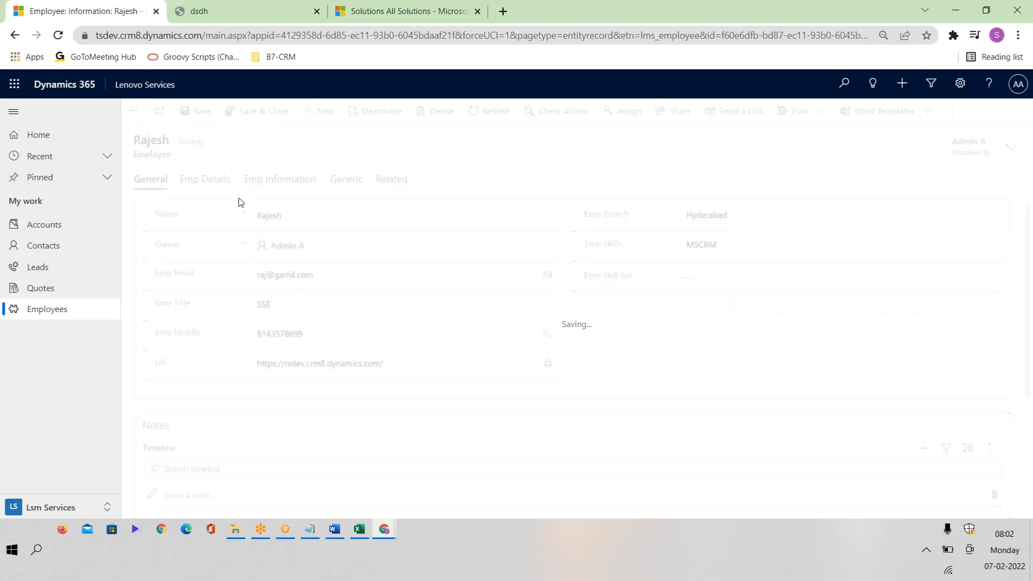
key("alt+Tab")
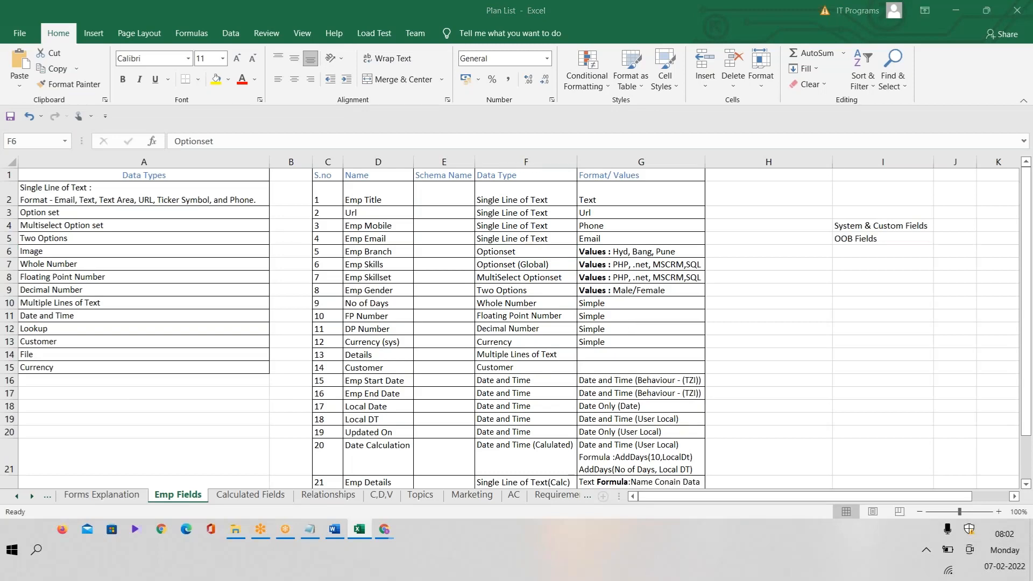
key("alt+Tab")
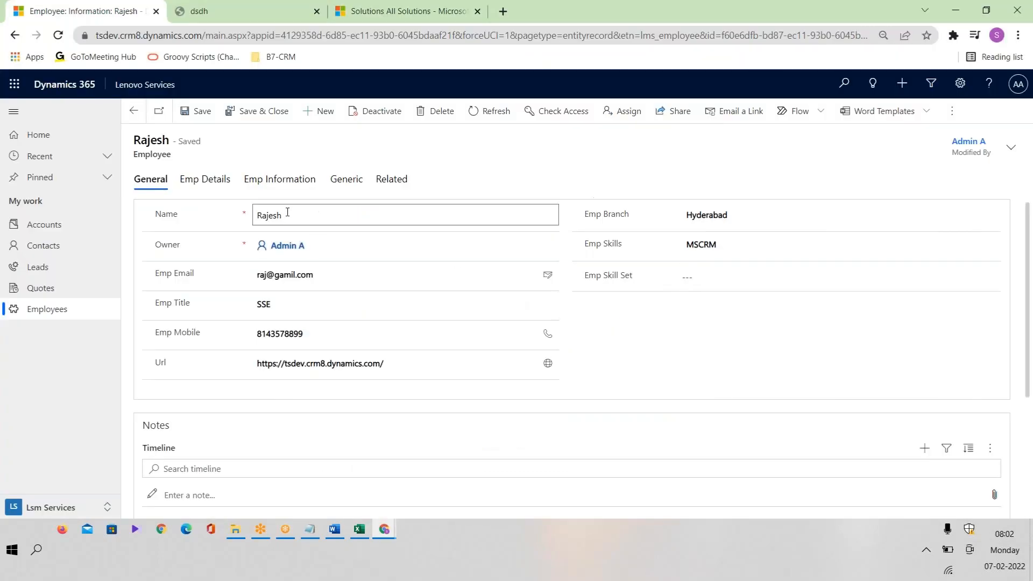
left_click_drag(258, 210, 235, 217)
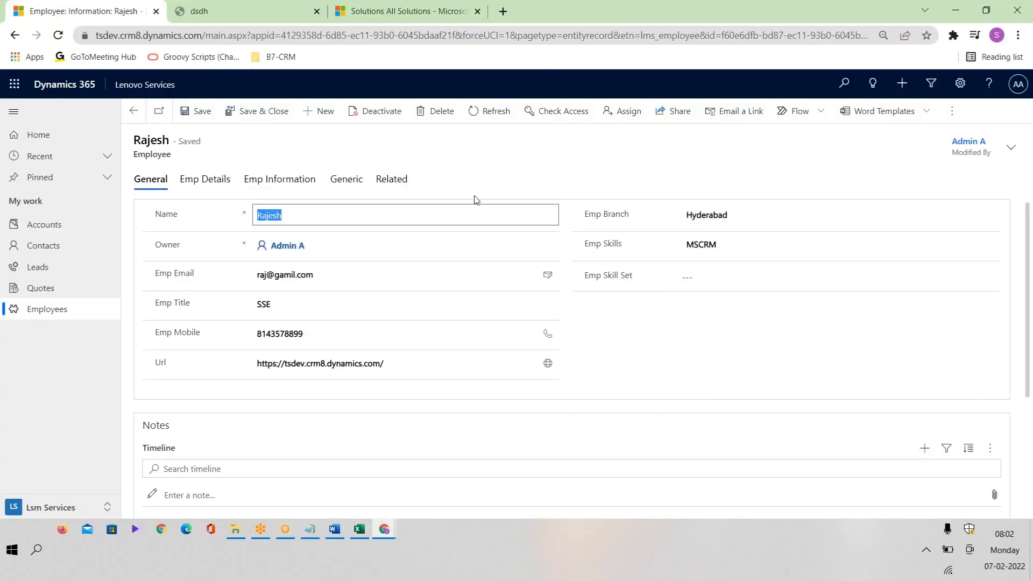
left_click(727, 246)
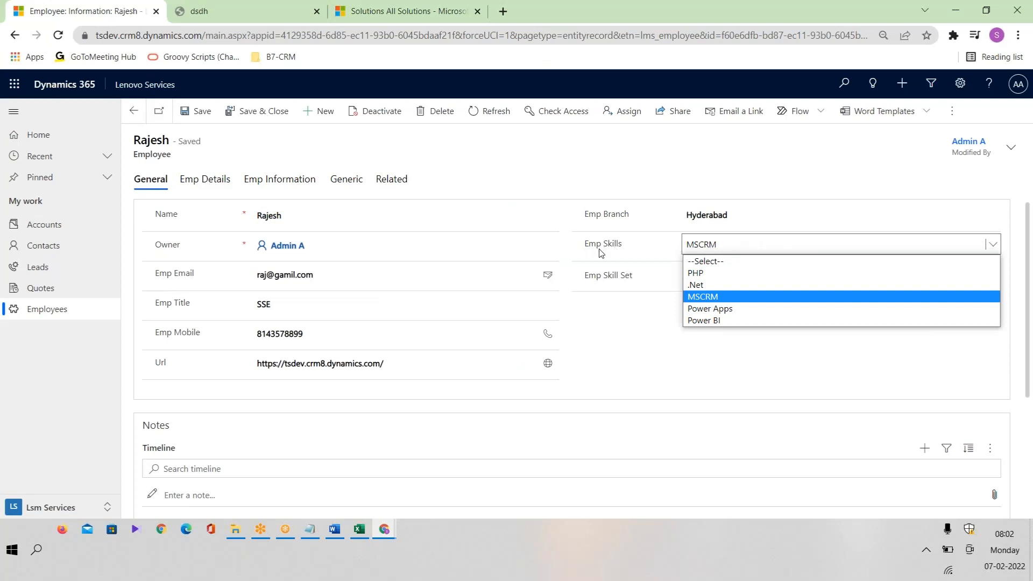
left_click(730, 297)
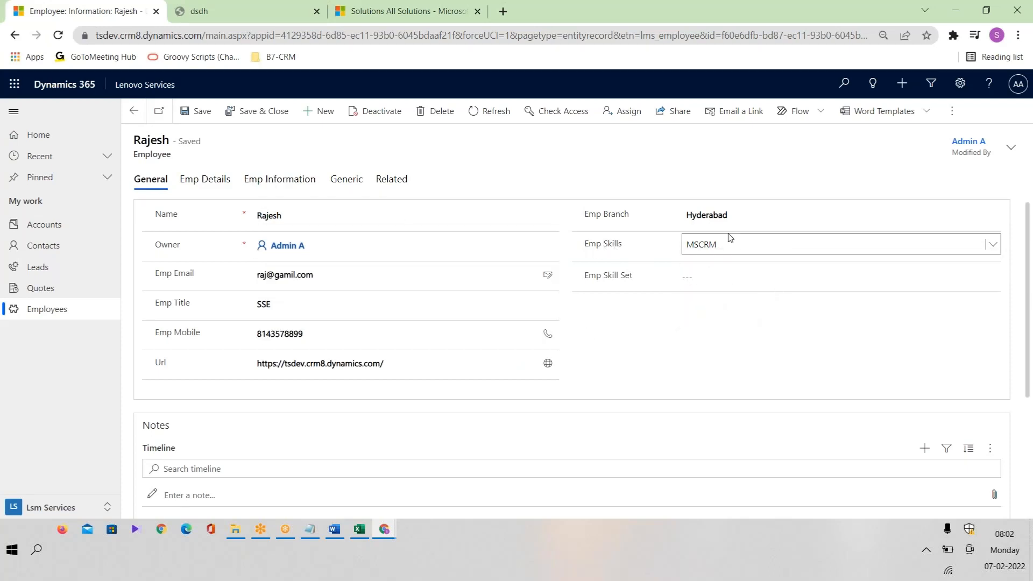
Select the Emp Skill Set field and check its multi-select row in the plan list.
left_click(723, 276)
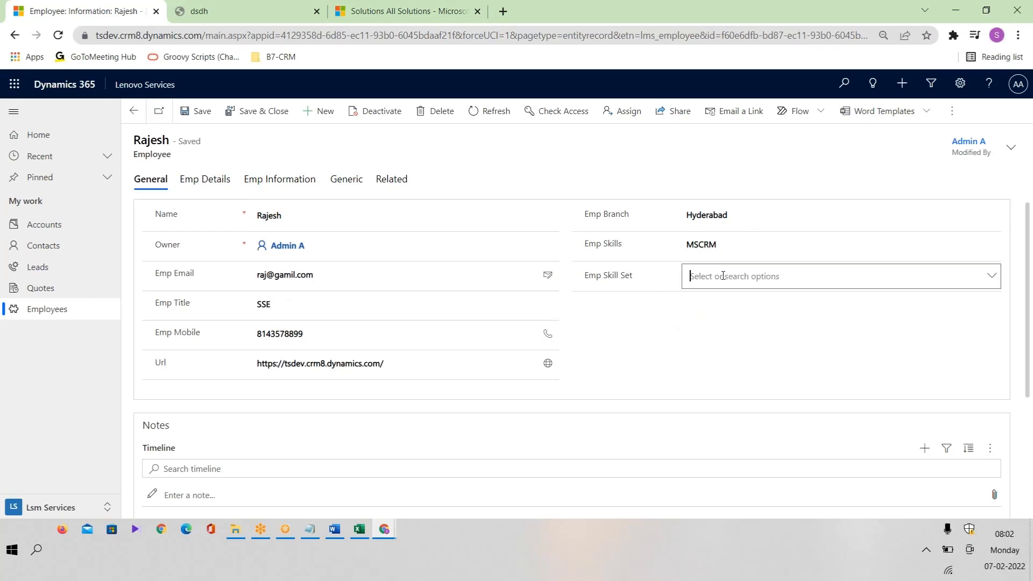
left_click(1032, 289)
left_click(359, 529)
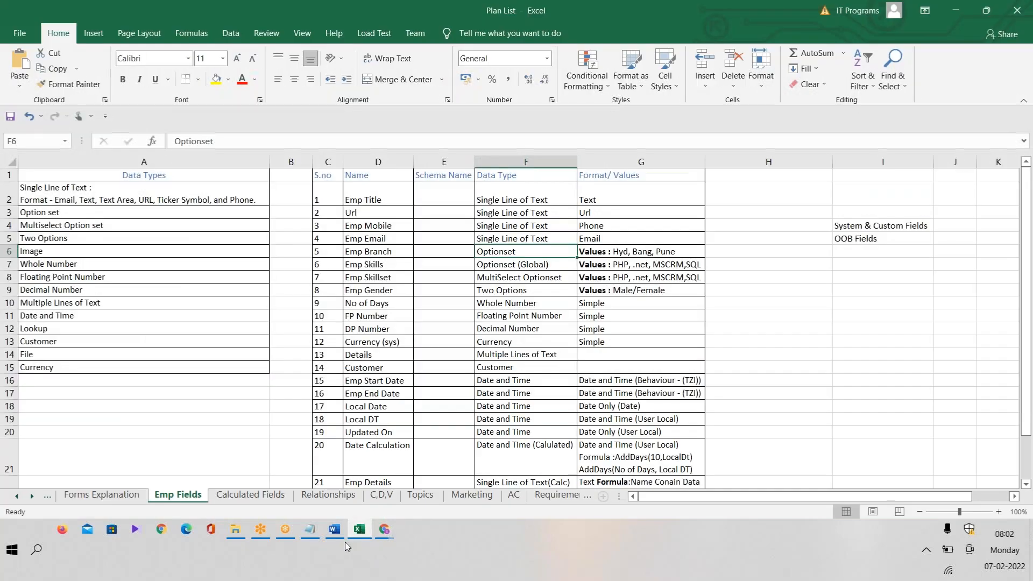
left_click(534, 280)
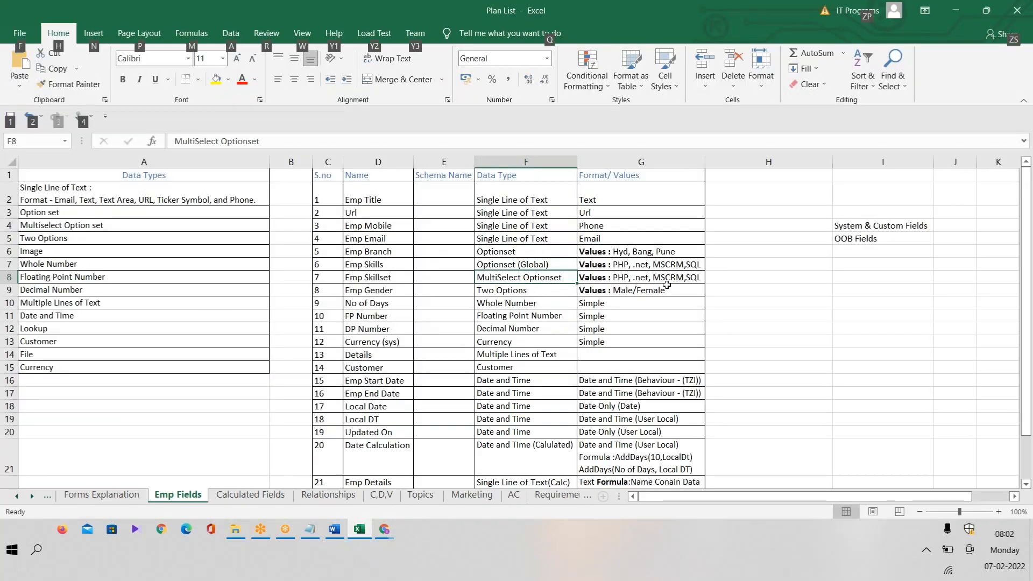
key("alt+Tab")
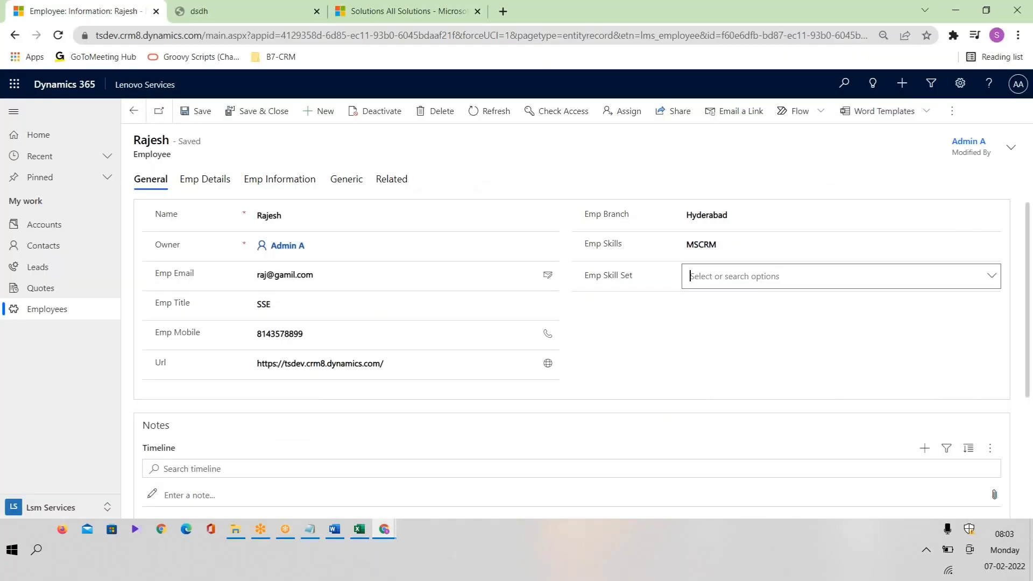
Fill Emp Skill Set with MSCRM, Power Apps and .Net and save the employee record.
left_click(988, 13)
left_click(991, 277)
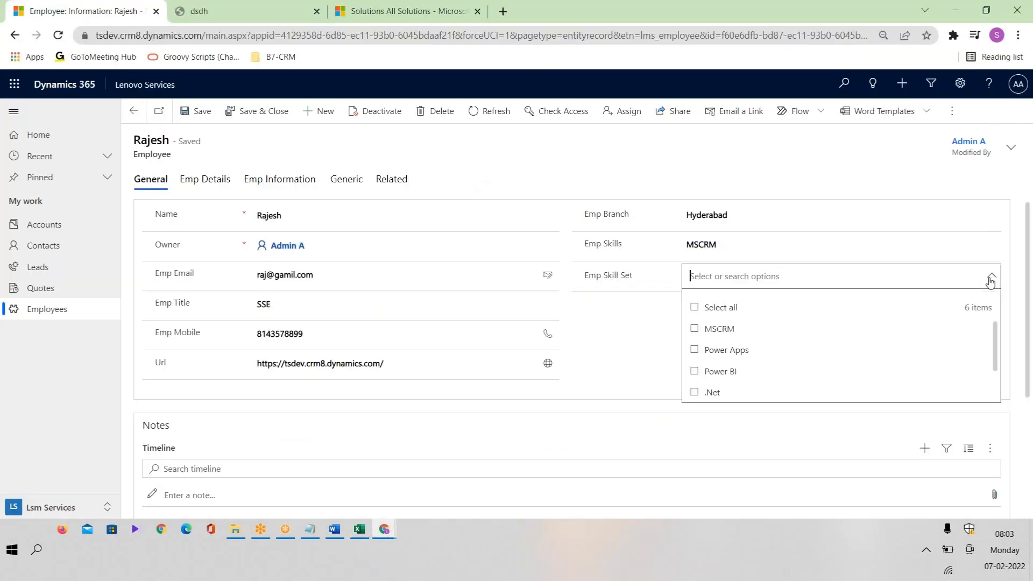
left_click(739, 337)
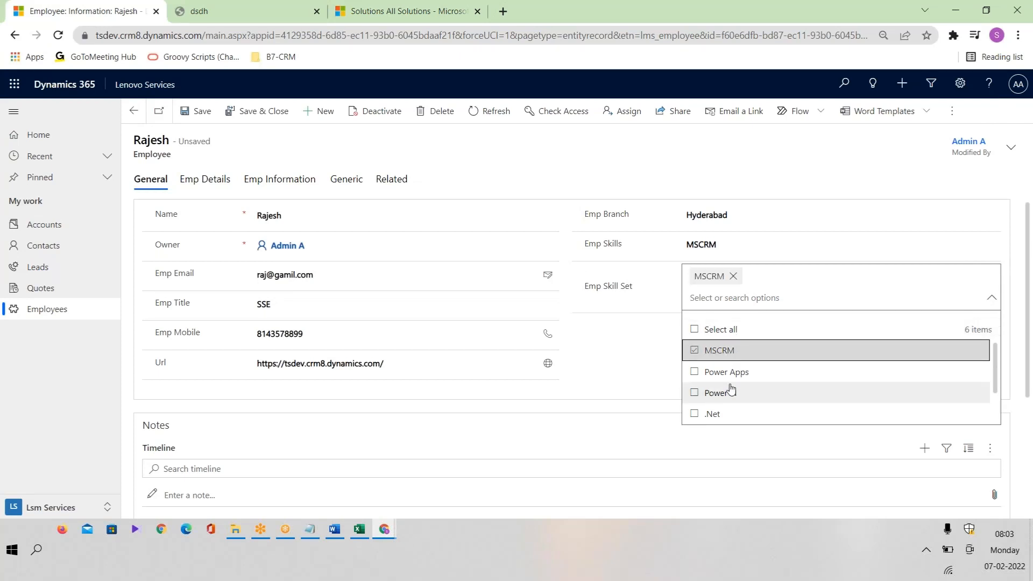
left_click(761, 373)
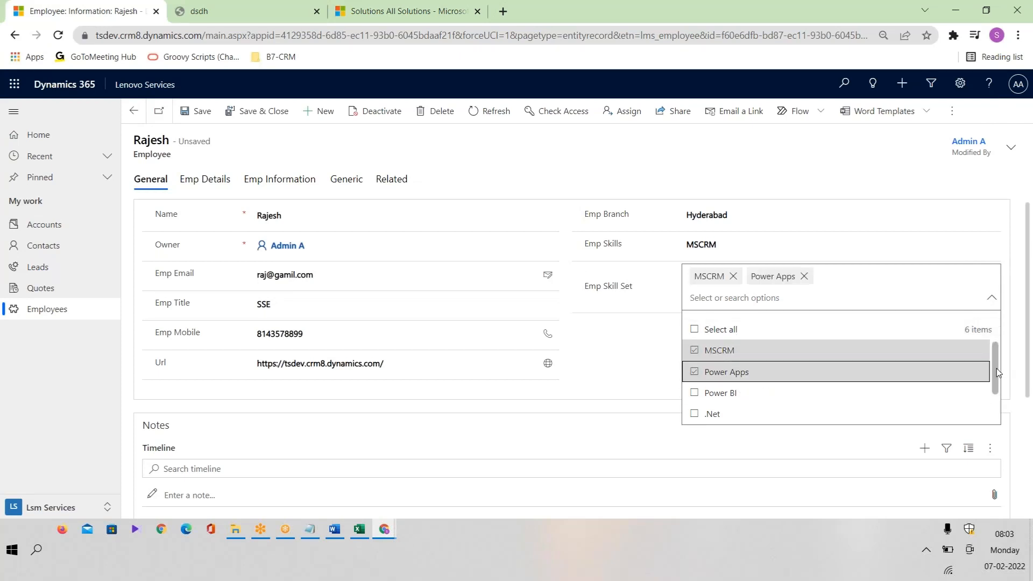
left_click_drag(996, 371, 997, 396)
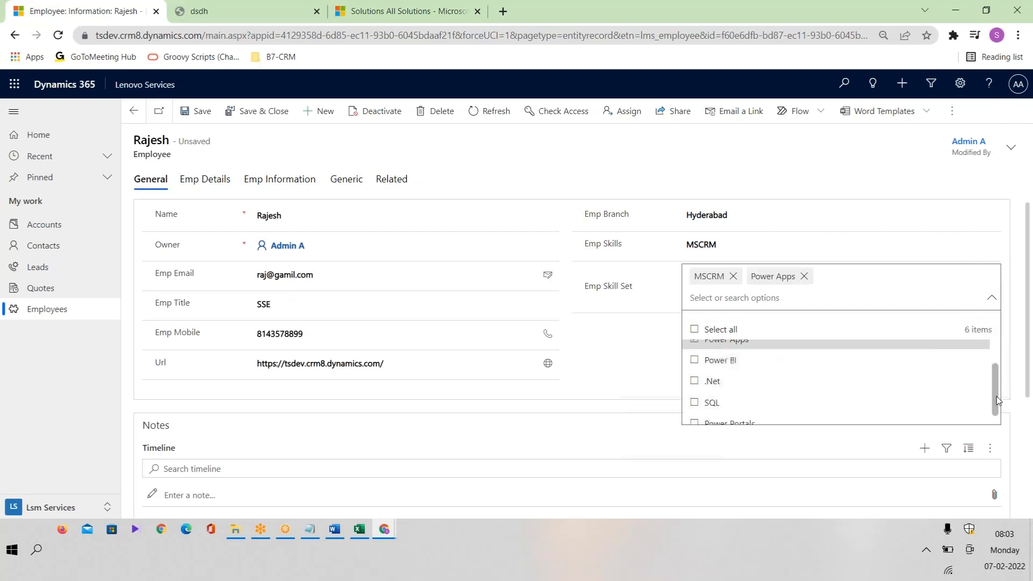
left_click(716, 374)
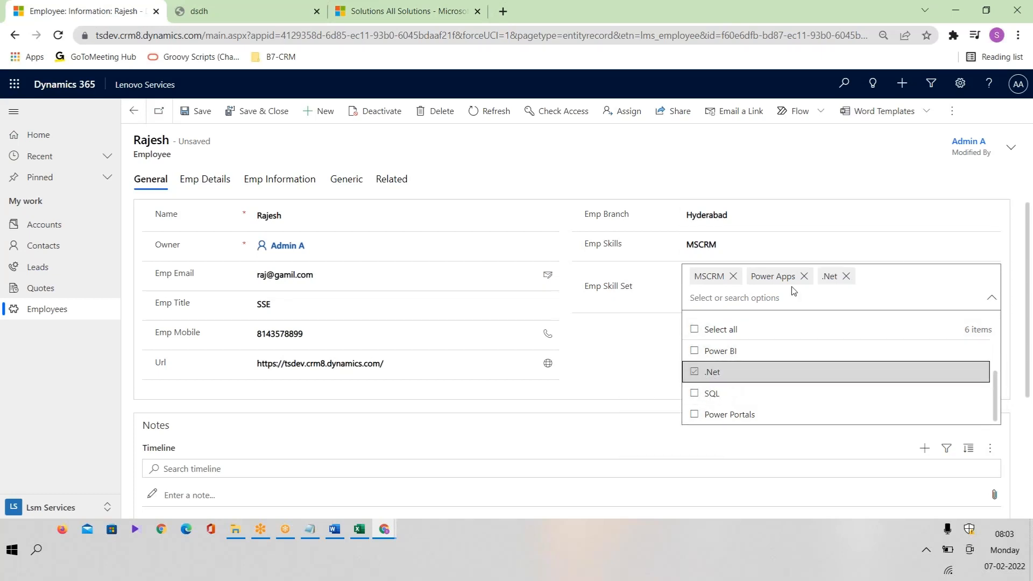
left_click(639, 300)
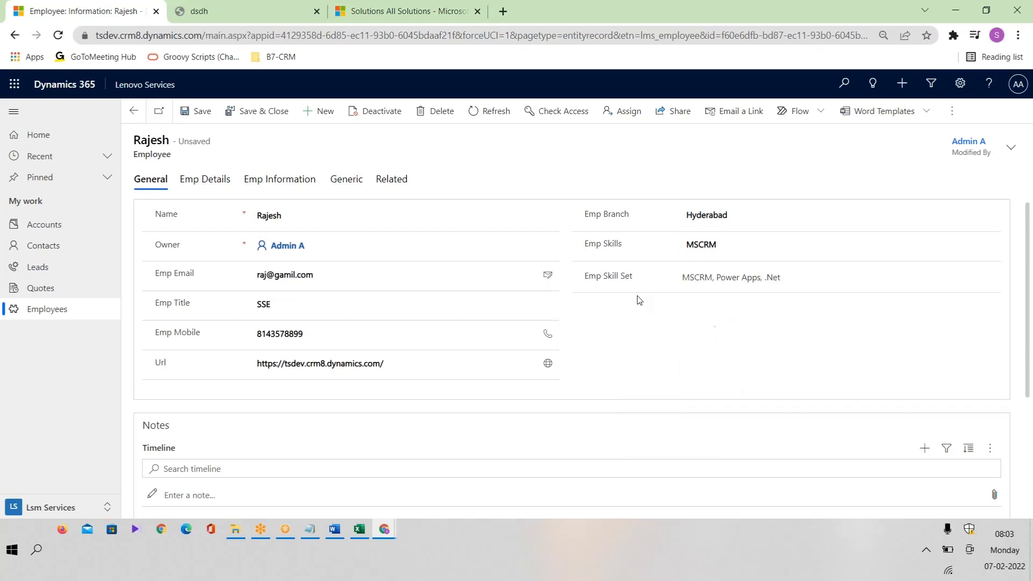
left_click(188, 111)
Review the Emp Skillset values in G8 and the remaining planned fields from Emp Gender.
left_click(359, 529)
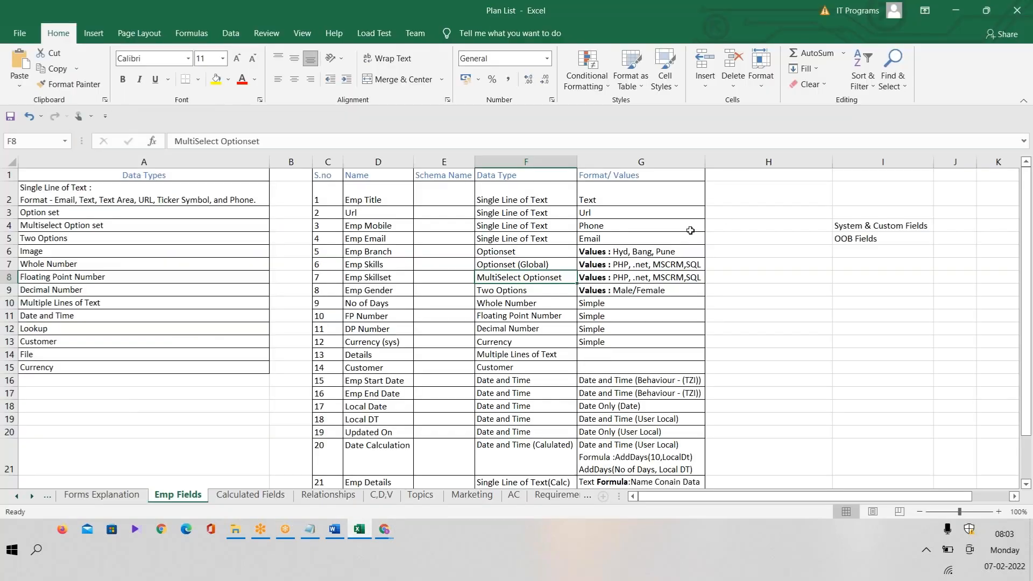
left_click(638, 276)
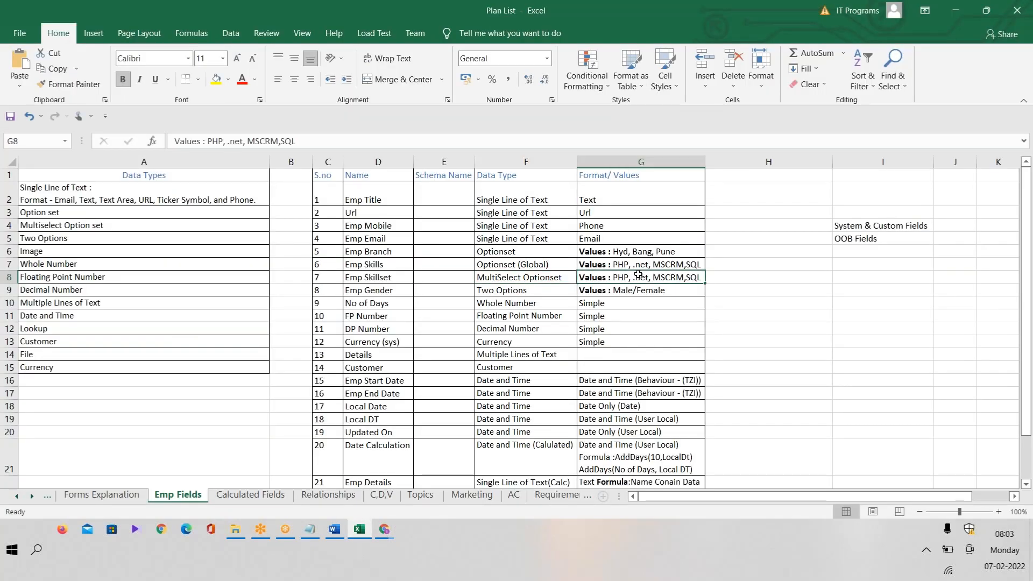
left_click_drag(351, 291, 642, 464)
left_click(385, 530)
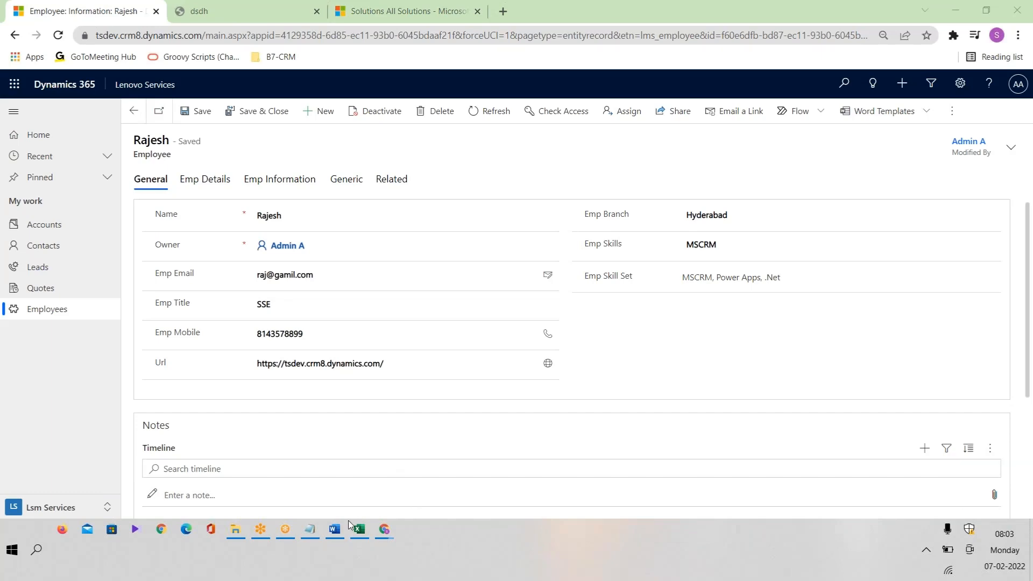
Select the Emp Gender text in cell D9 of the Plan List workbook.
mouse_move(385, 530)
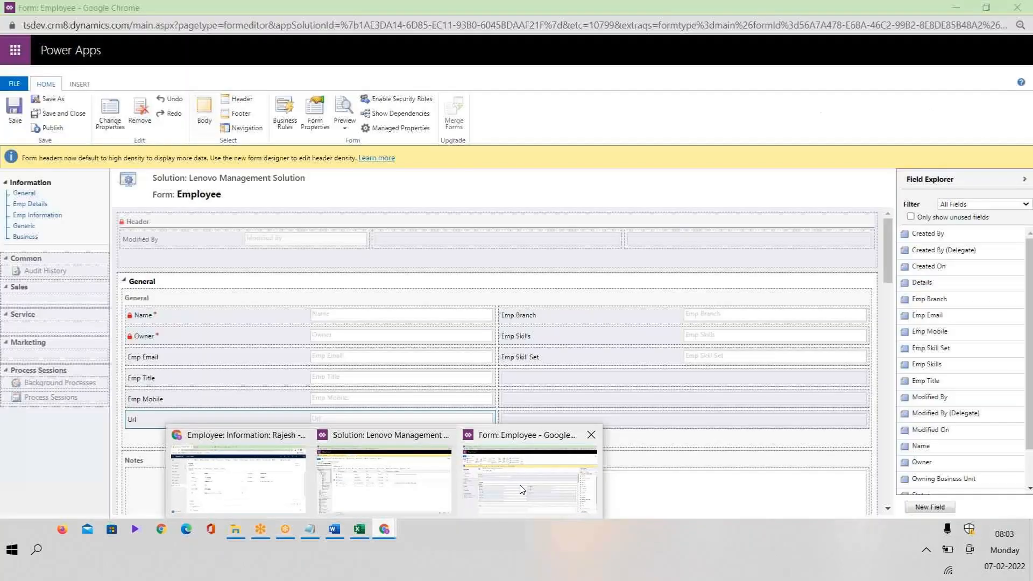
left_click(521, 490)
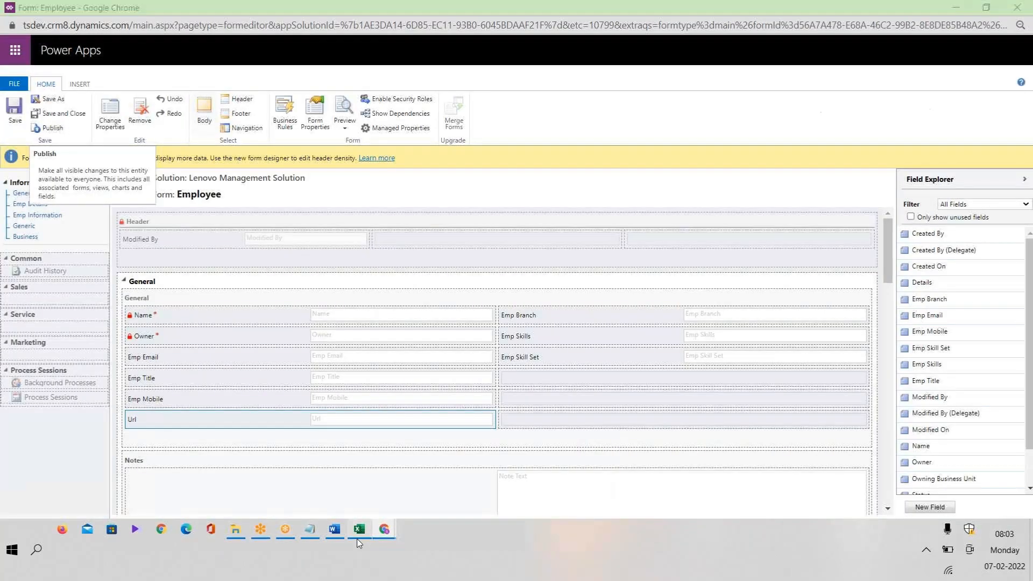
left_click(357, 533)
left_click(371, 295)
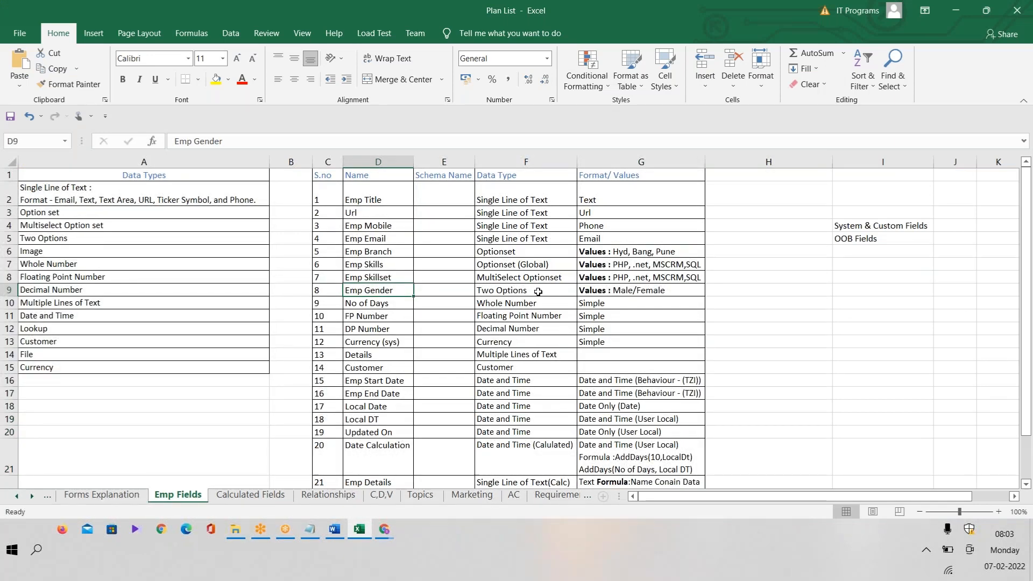
double_click(393, 292)
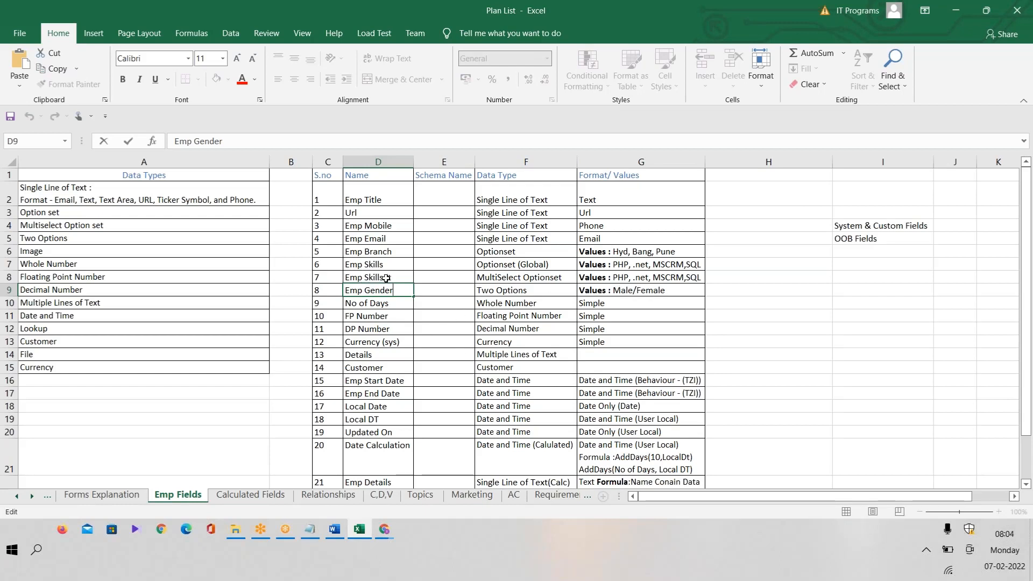
left_click_drag(371, 291, 345, 291)
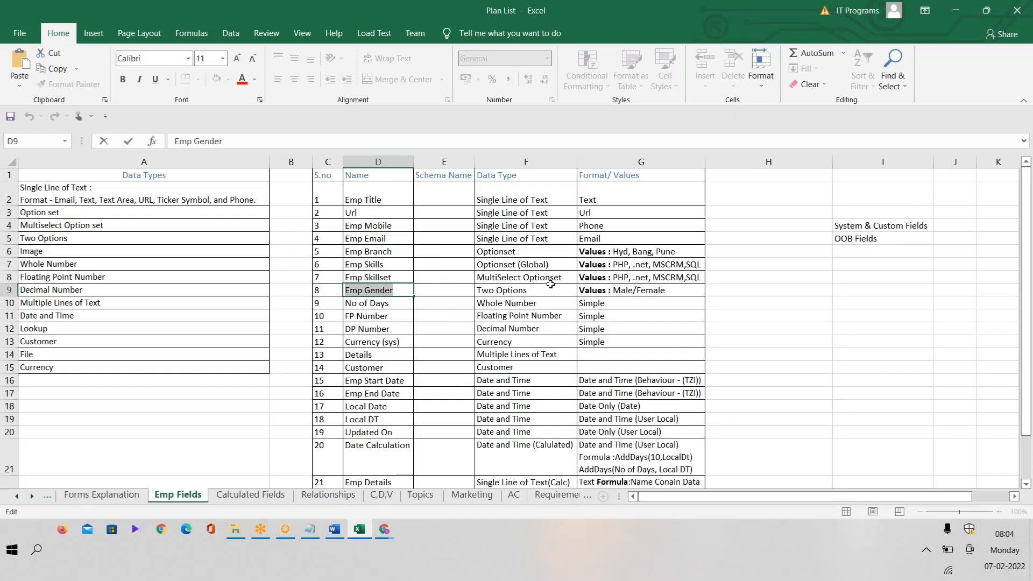
left_click(408, 287)
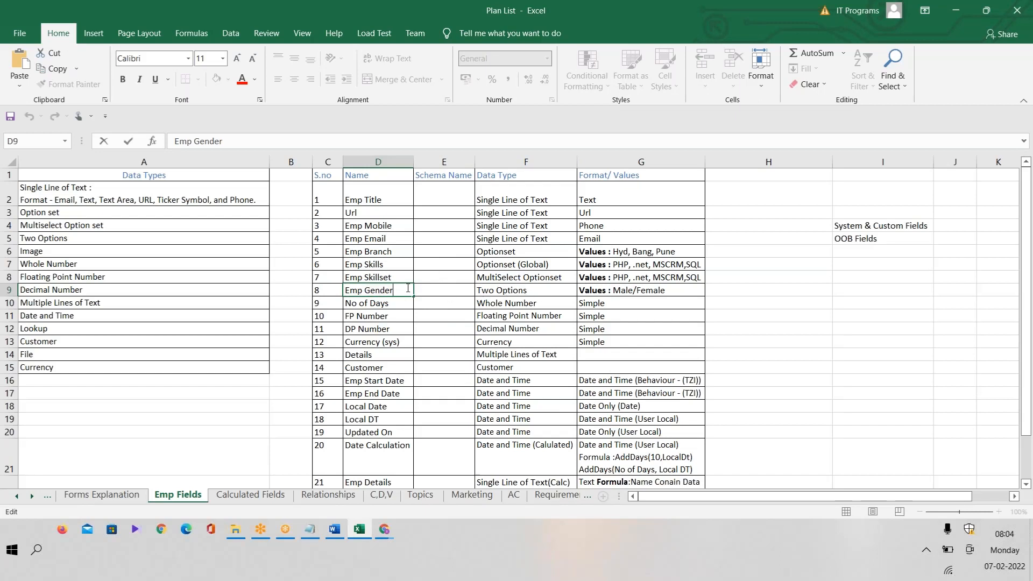
Copy 'Emp Gender' from D9 and start a new Employee field.
left_click(433, 317)
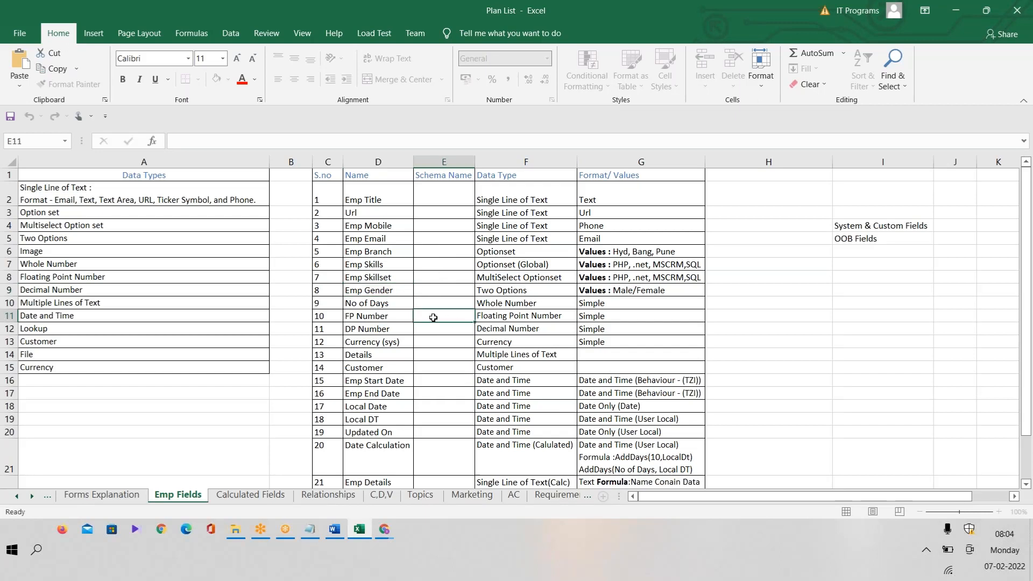
left_click(388, 289)
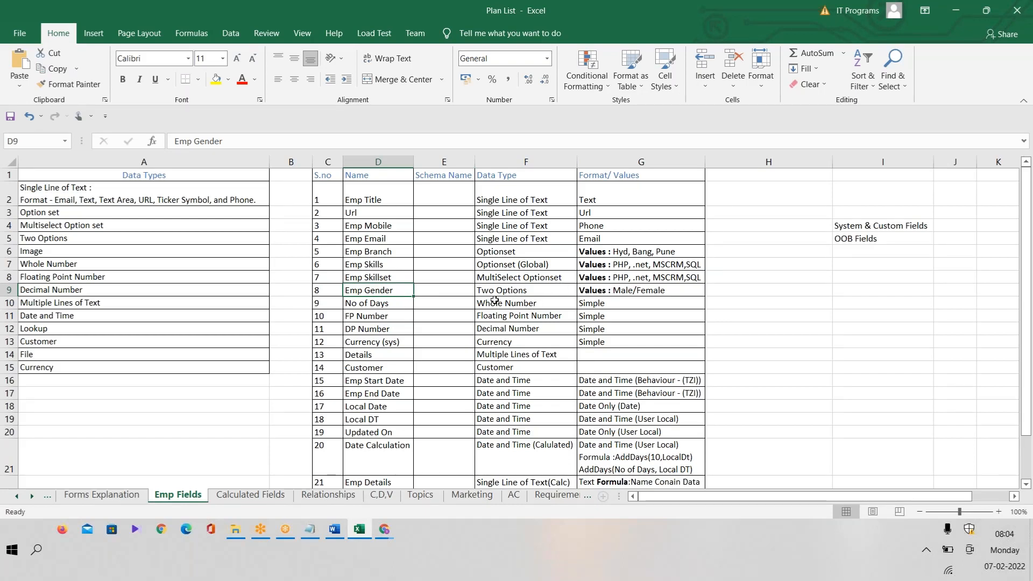
key("F2")
key("shift+Home")
key("ctrl+c")
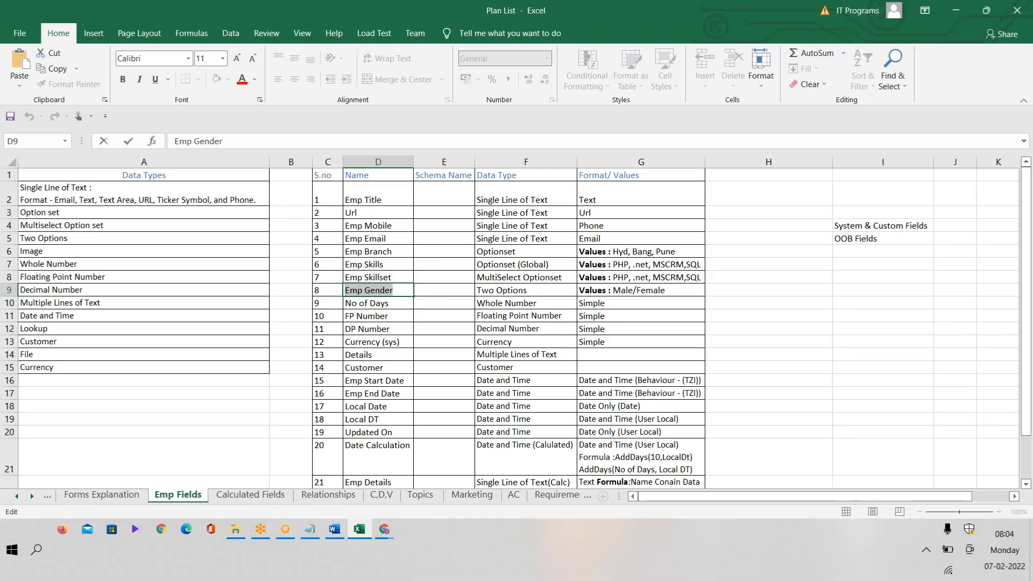
key("alt+Tab")
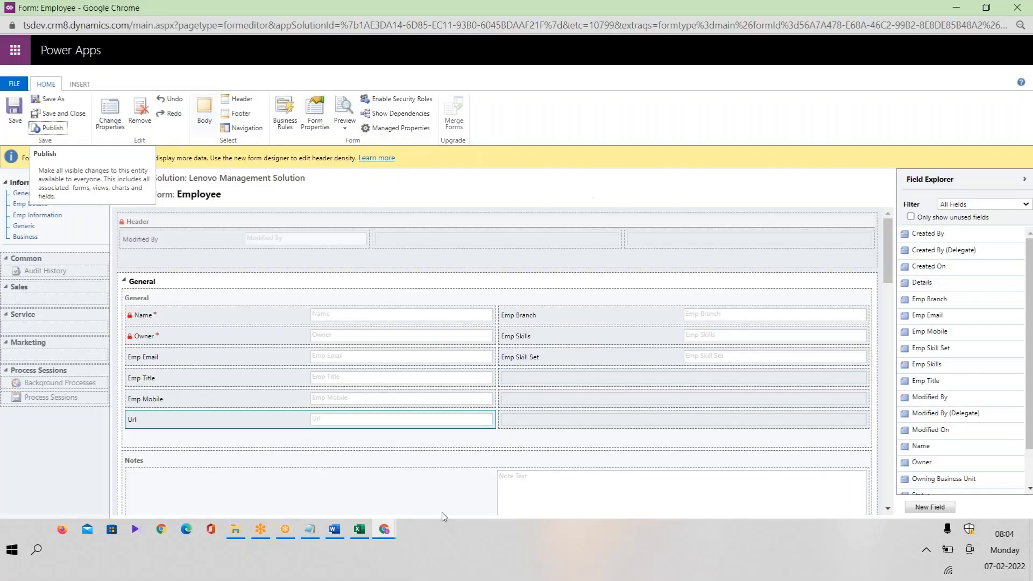
left_click(937, 507)
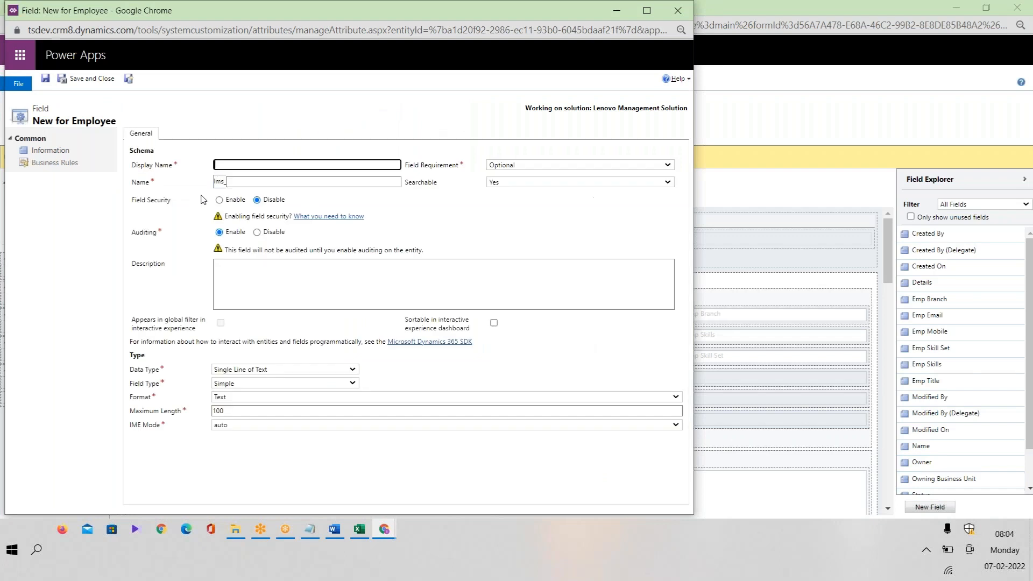
Name the new field Emp Gender, make it Two Options, and select its No value.
left_click(273, 165)
key("ctrl+v")
left_click(284, 370)
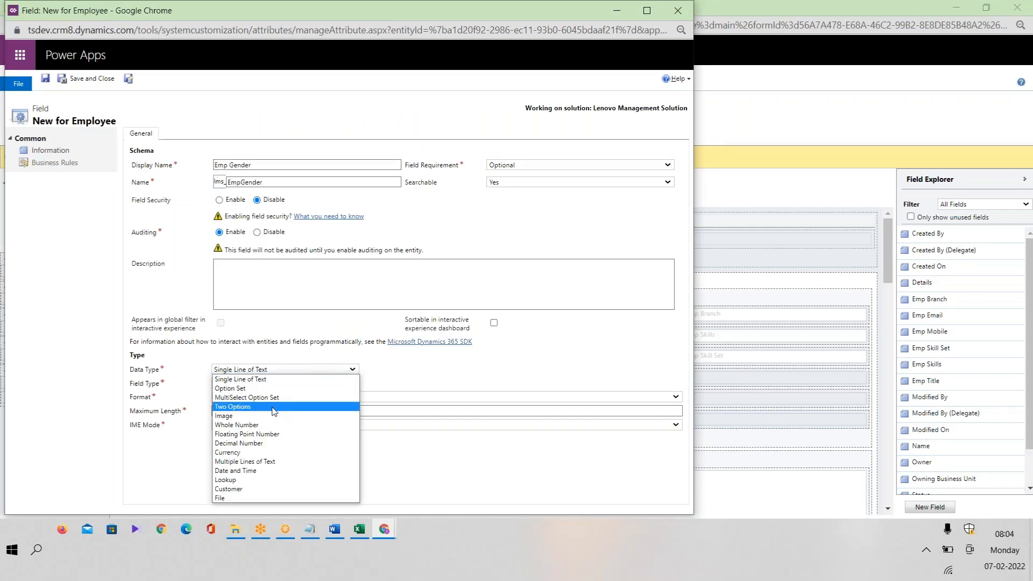
left_click(273, 408)
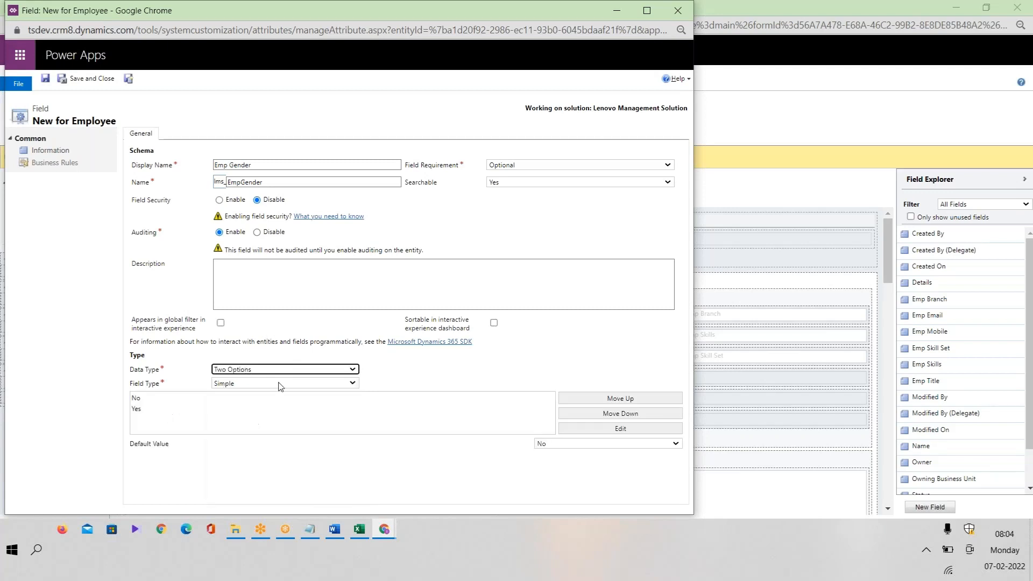
left_click(280, 398)
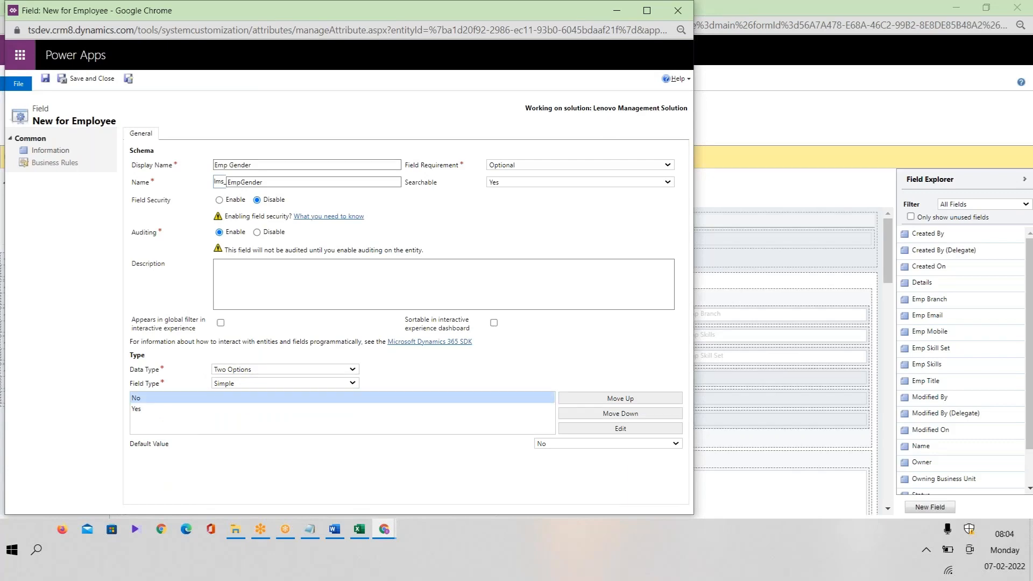
Check the Emp Branch choices on the saved employee record, keeping Hyderabad.
mouse_move(393, 528)
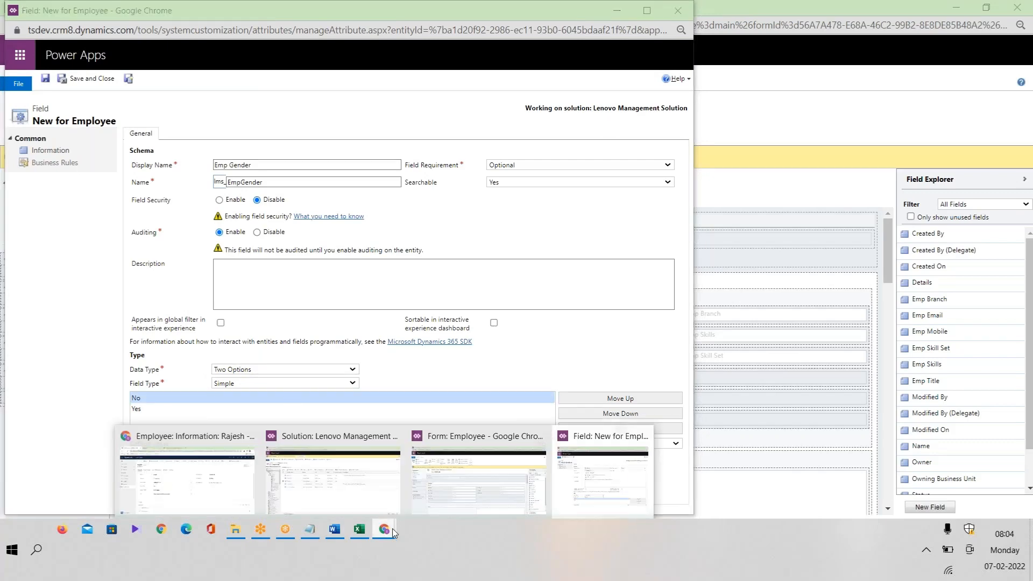
left_click(187, 473)
left_click(771, 214)
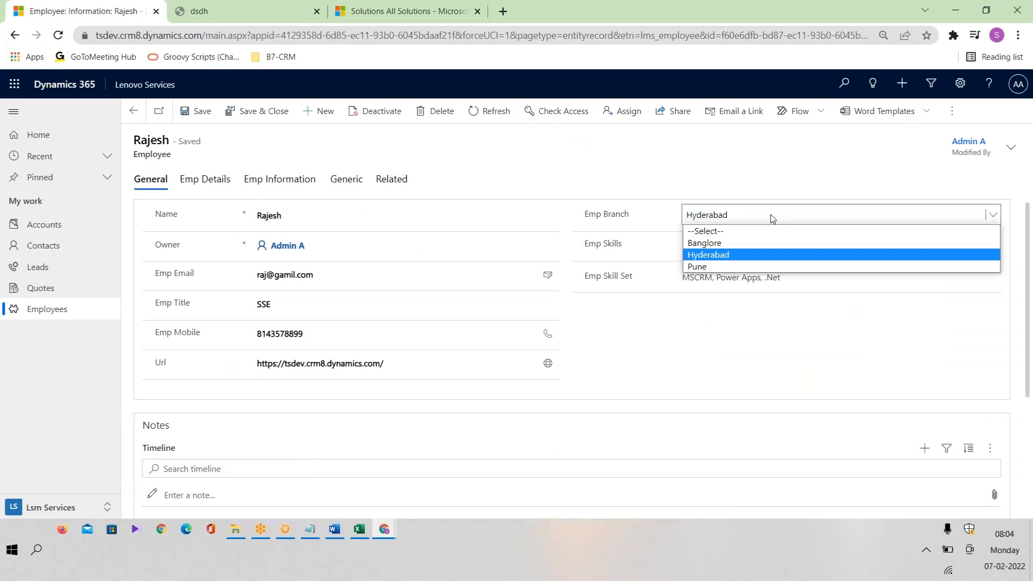
left_click(718, 254)
left_click(732, 214)
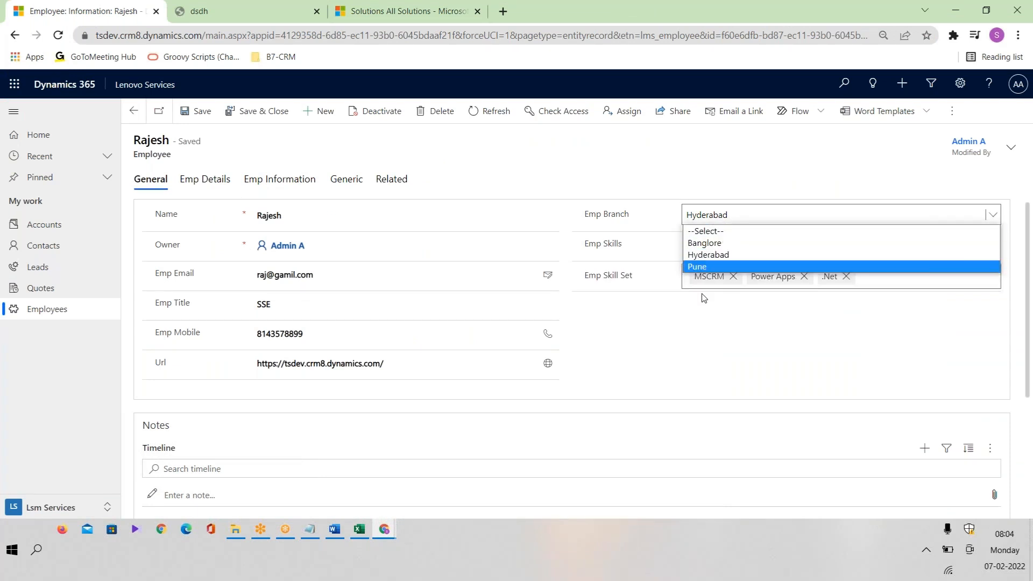
left_click(678, 362)
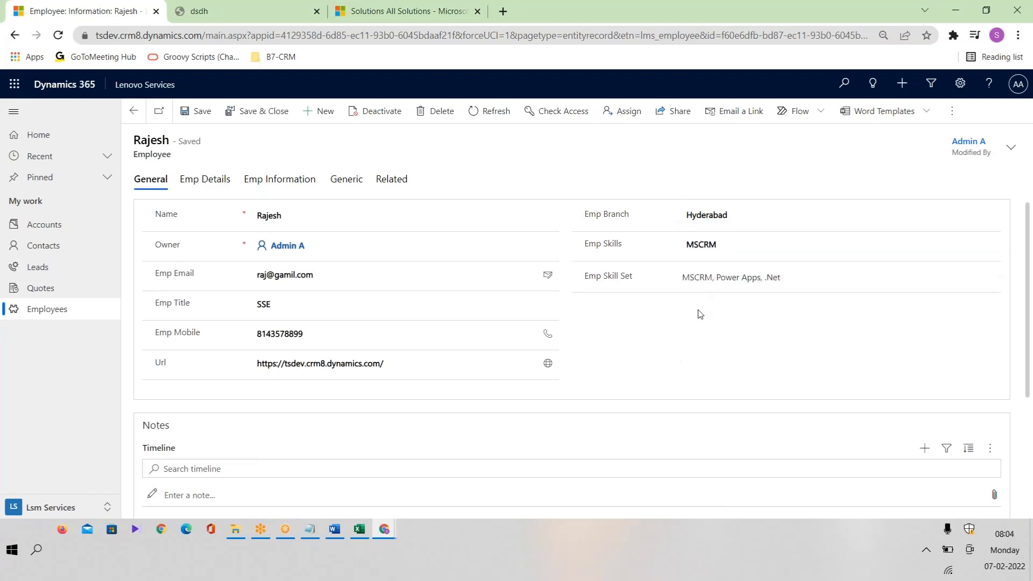
Start a blank new employee record and review its Emp Branch and Emp Skills choices.
left_click(319, 113)
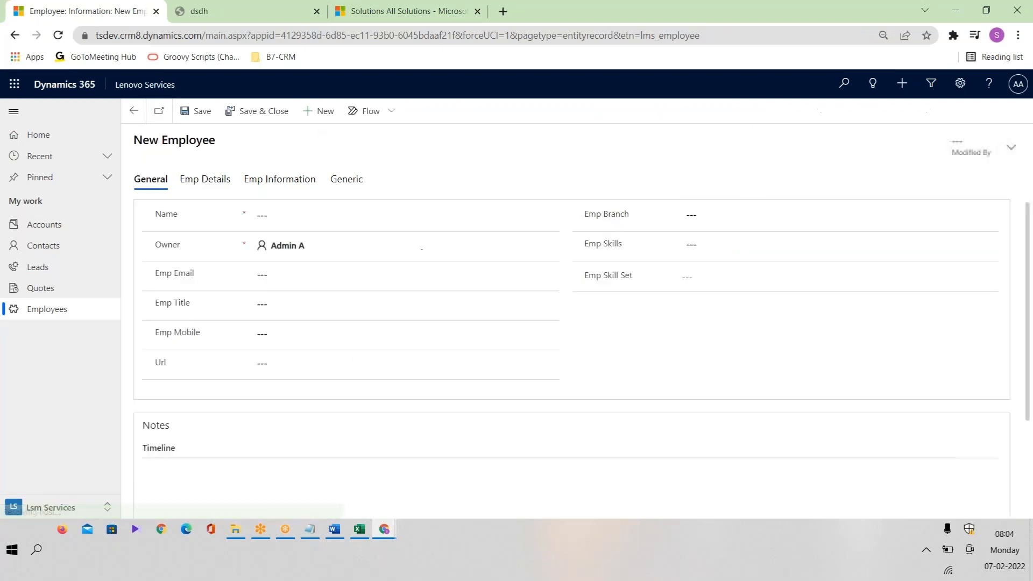
left_click(756, 215)
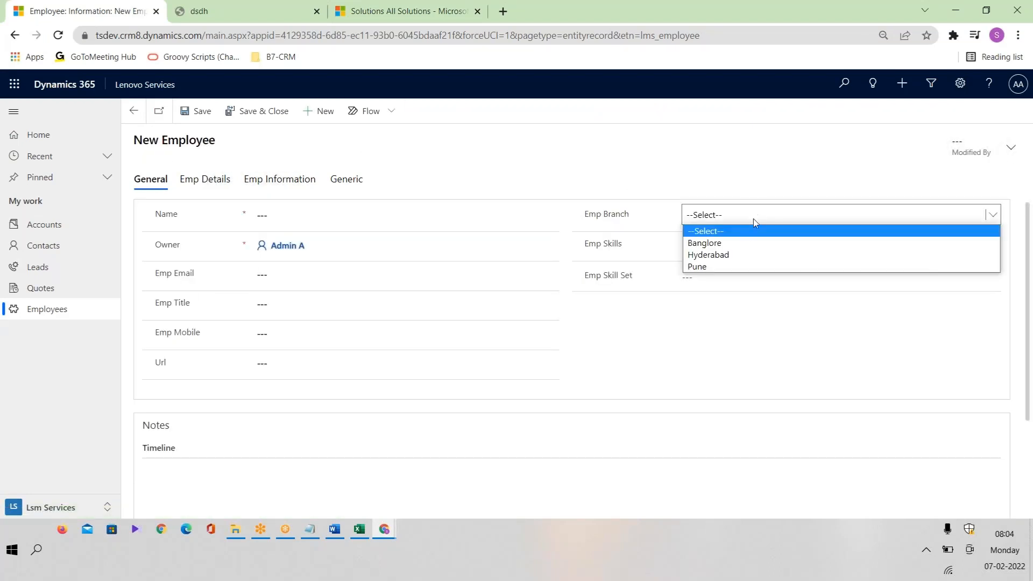
left_click(628, 372)
left_click(732, 253)
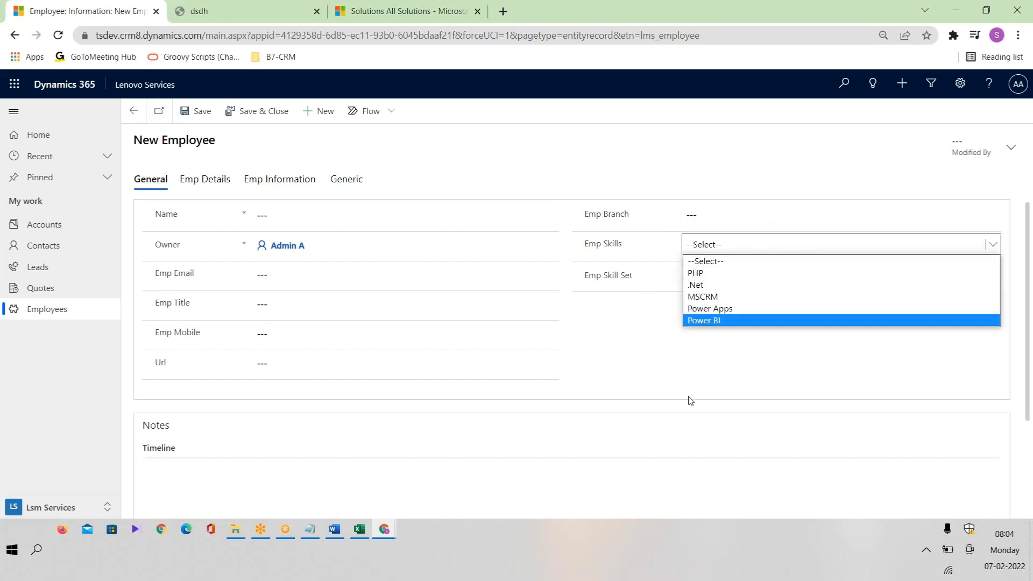
left_click(388, 533)
Open the full settings of the Emp Skills field from the Employee form editor.
mouse_move(588, 482)
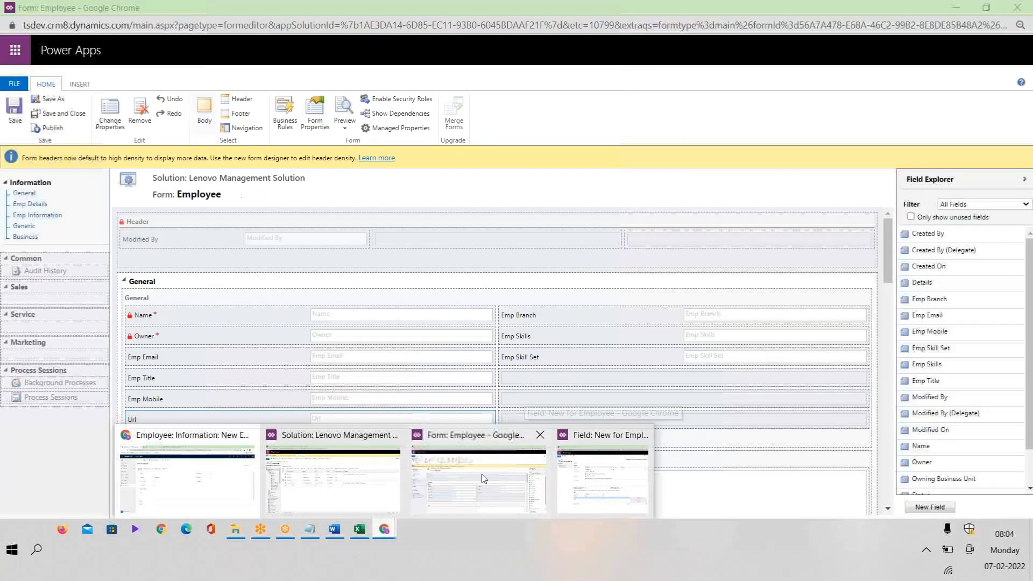
left_click(511, 476)
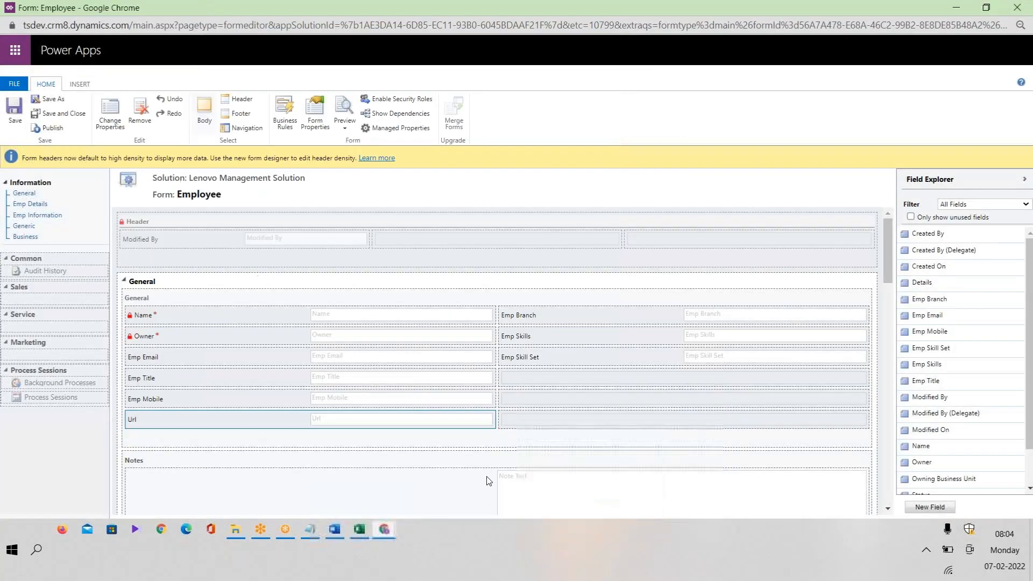
left_click(545, 355)
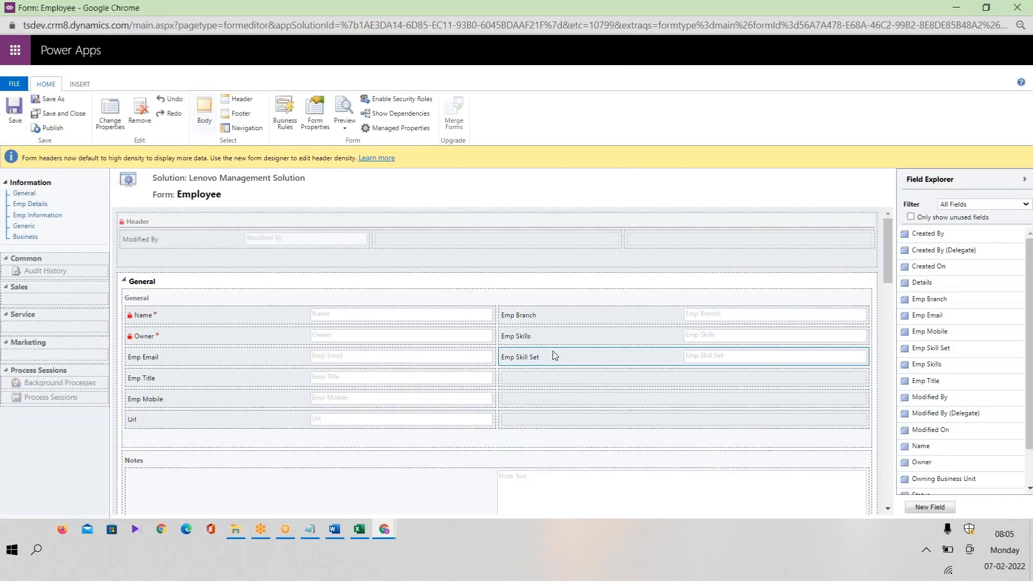
double_click(549, 332)
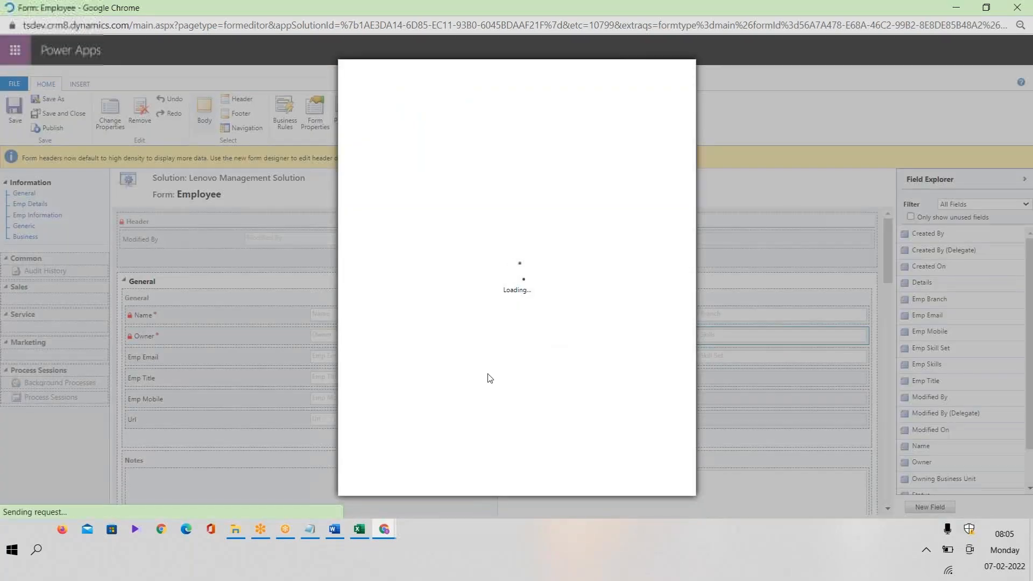
left_click(453, 132)
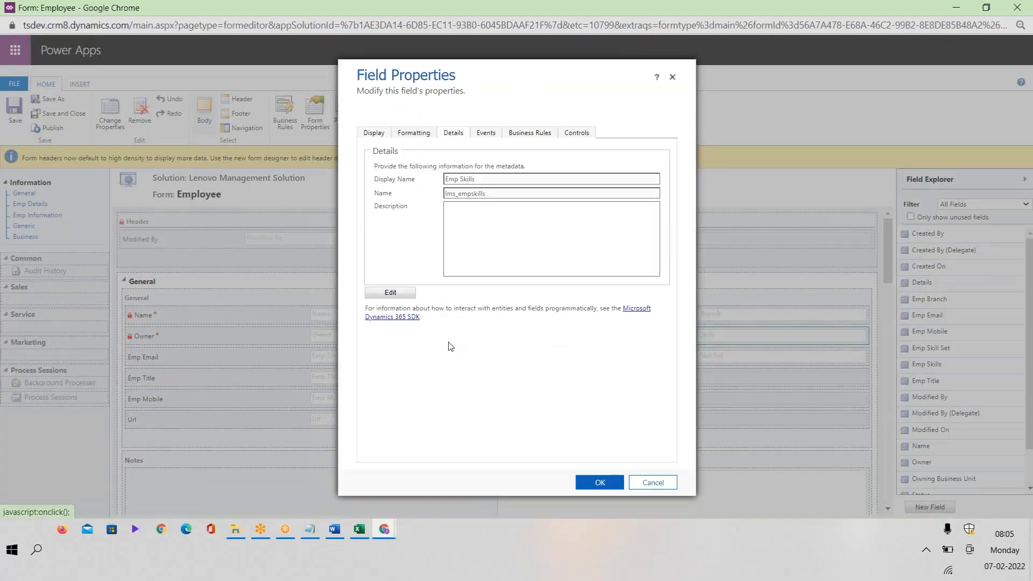
left_click(390, 293)
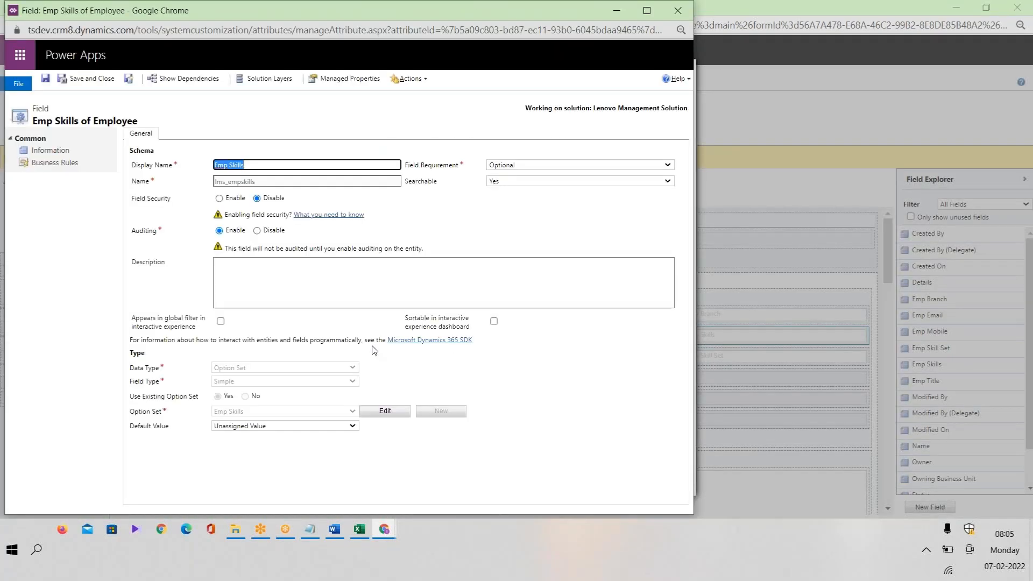
Set Power Apps as the Emp Skills default value, save, and close back to the form.
left_click(285, 426)
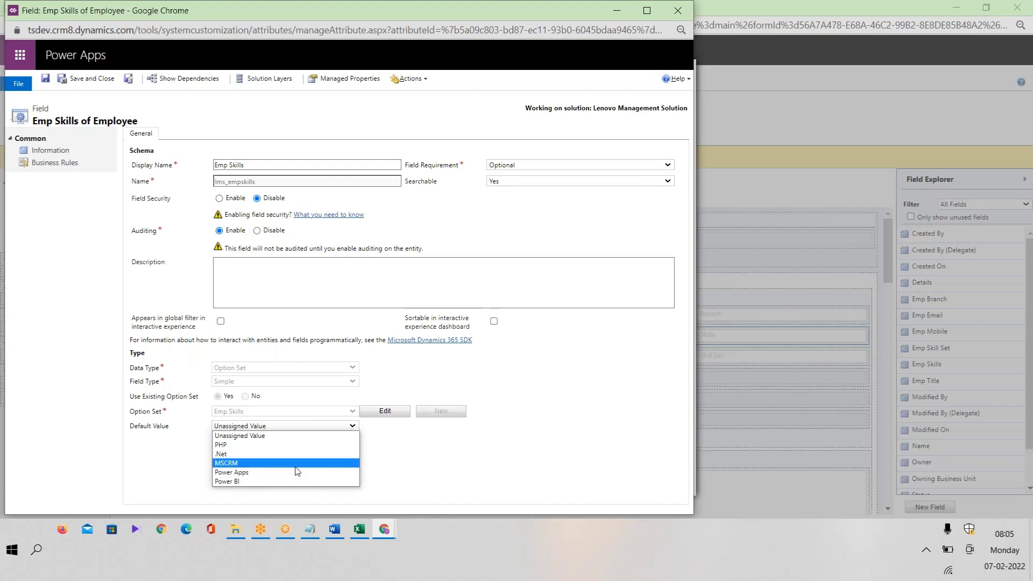
left_click(275, 472)
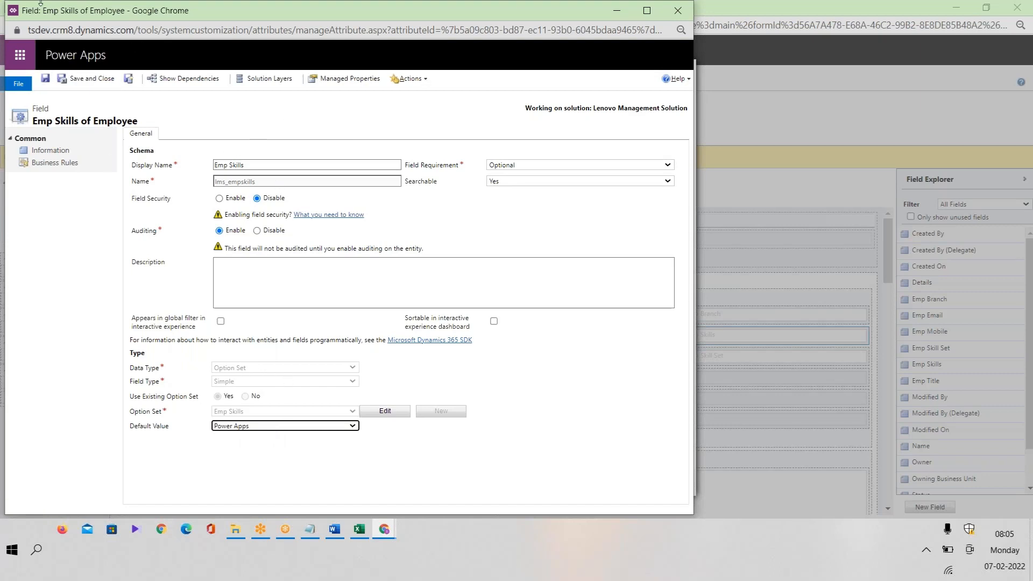
left_click(90, 80)
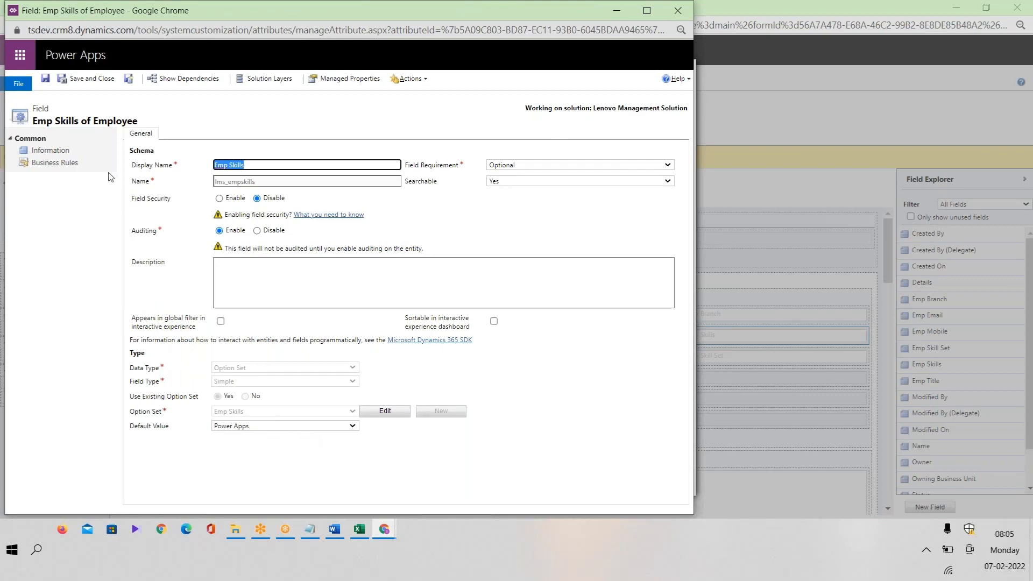
left_click(265, 428)
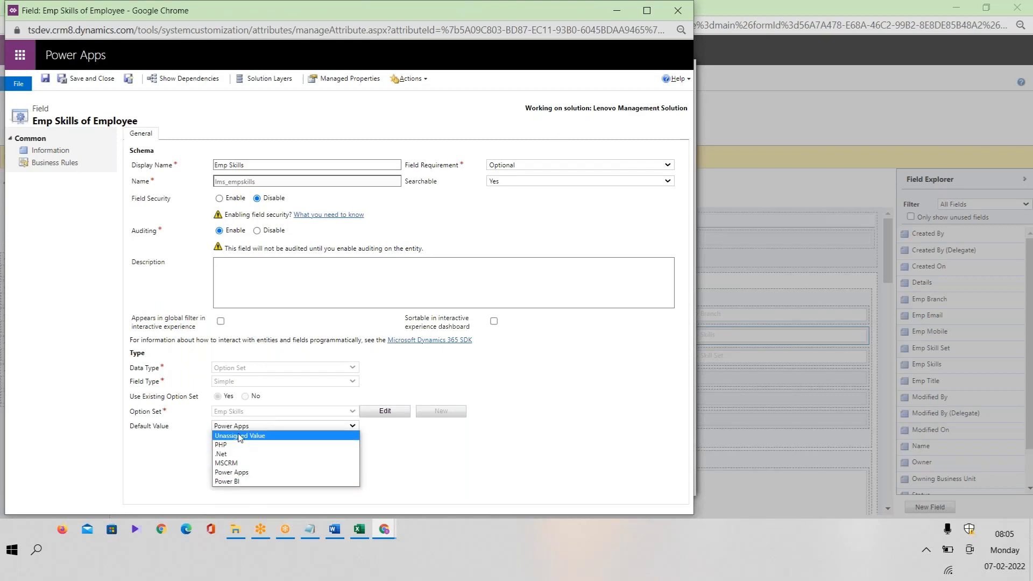
left_click(164, 468)
left_click(90, 78)
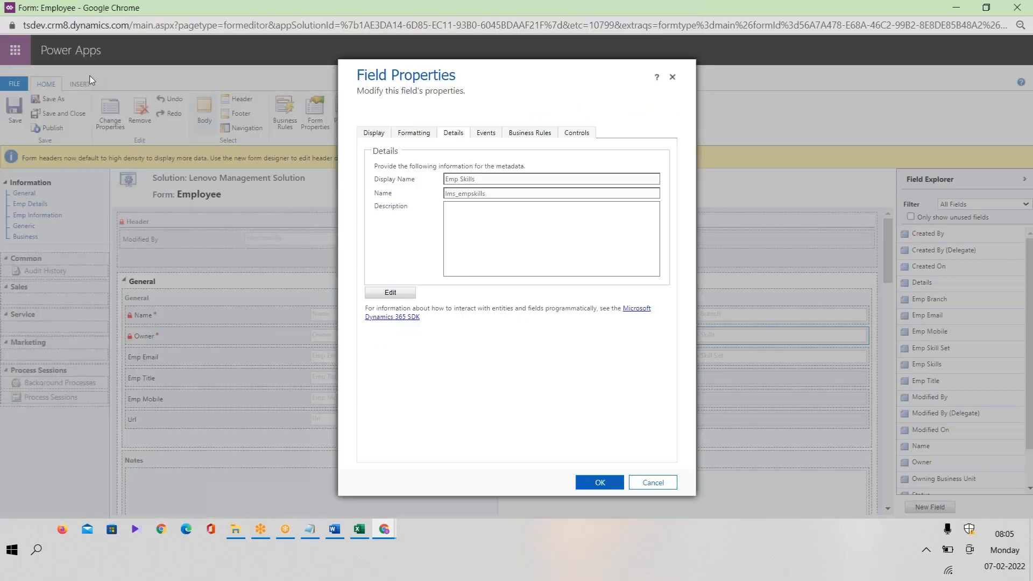
left_click(401, 294)
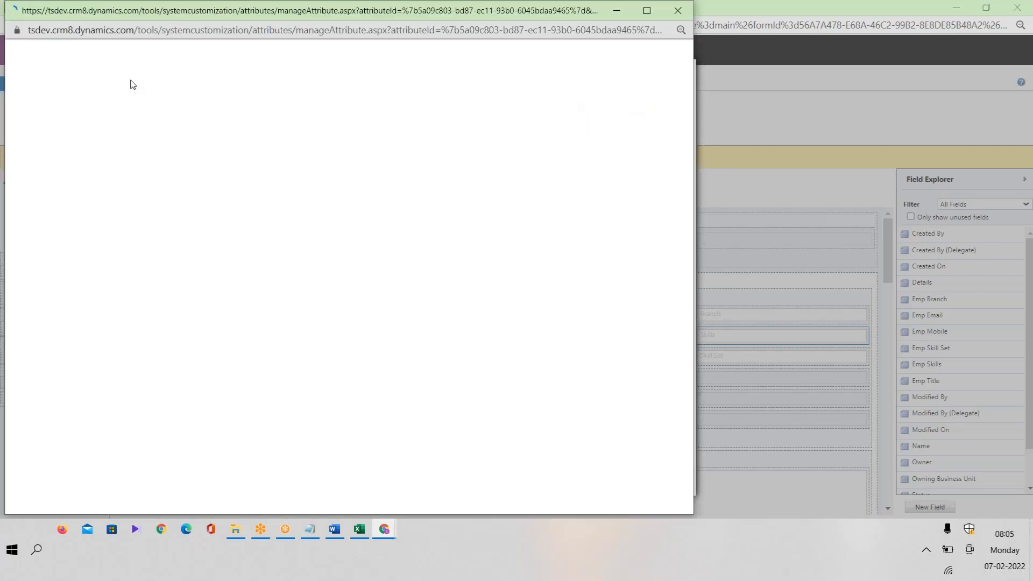
left_click(92, 76)
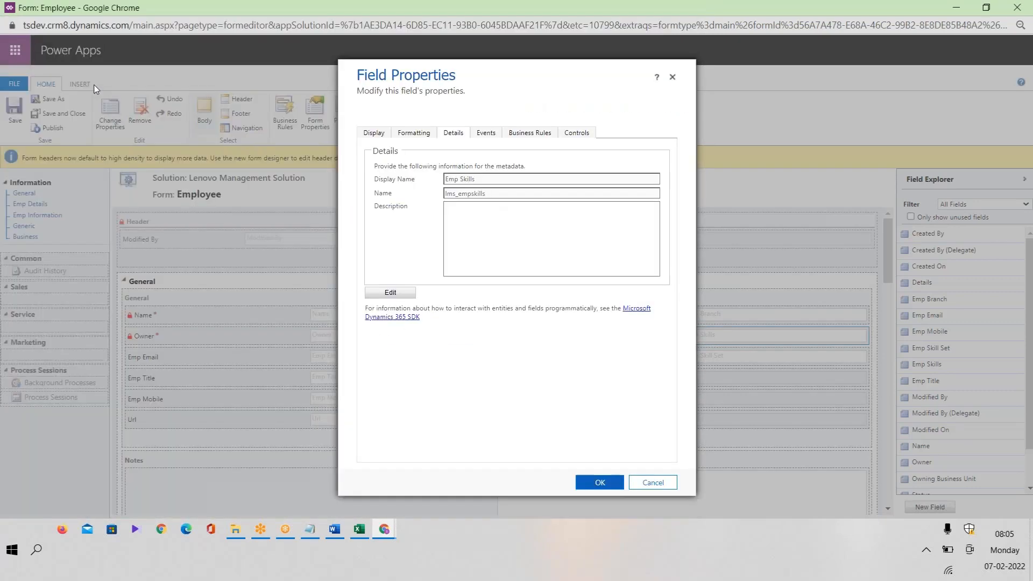
left_click(592, 484)
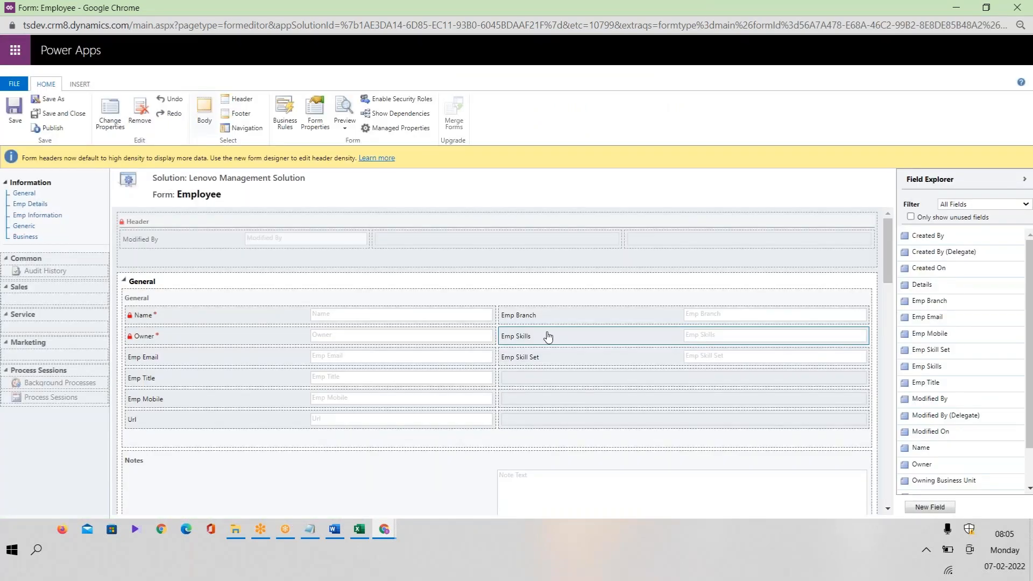
Check the Excel plan list, then return to the new Emp Gender field window.
left_click_drag(892, 250, 888, 272)
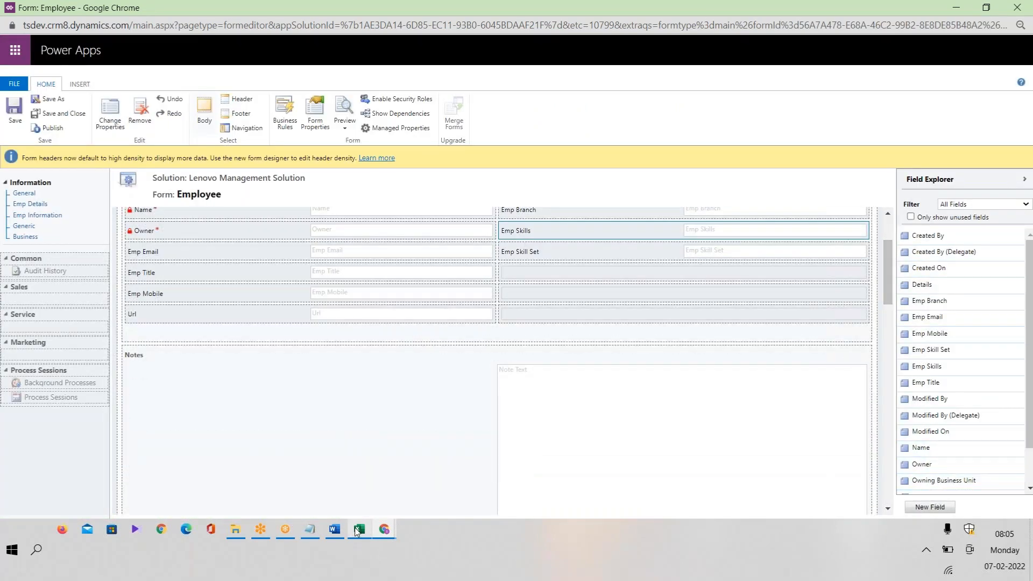
mouse_move(354, 529)
left_click(365, 494)
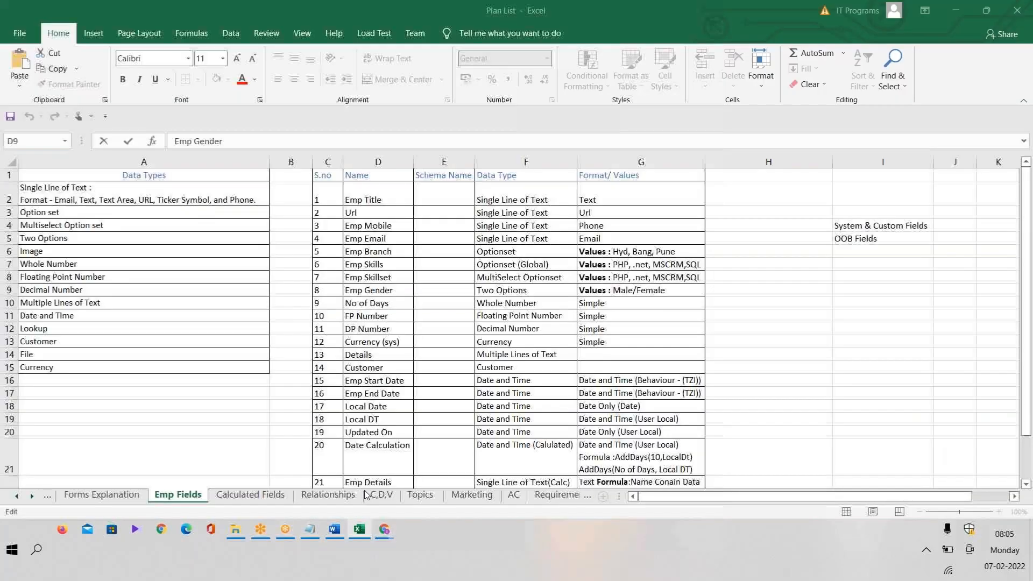
left_click(358, 533)
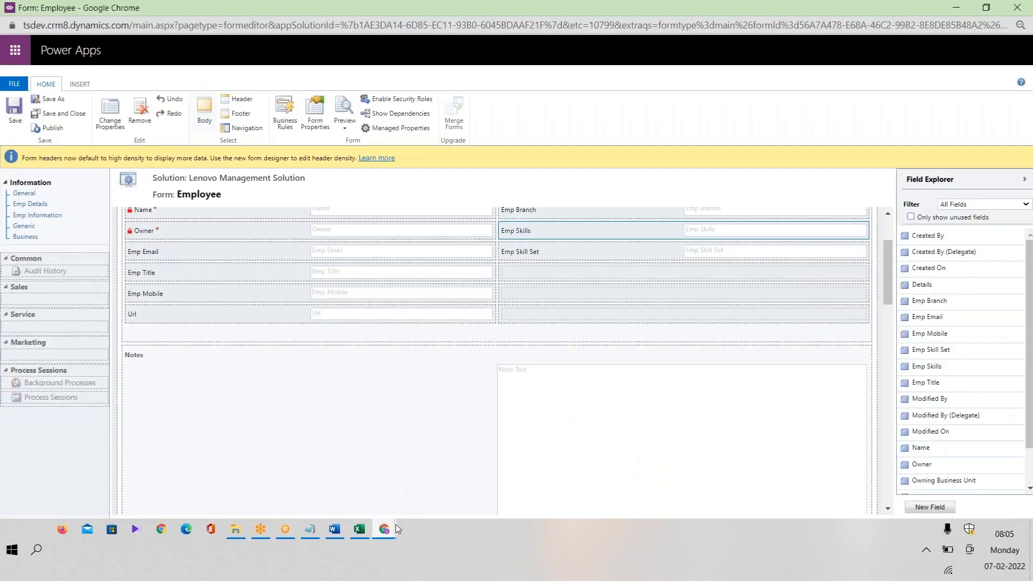
mouse_move(395, 524)
left_click(611, 474)
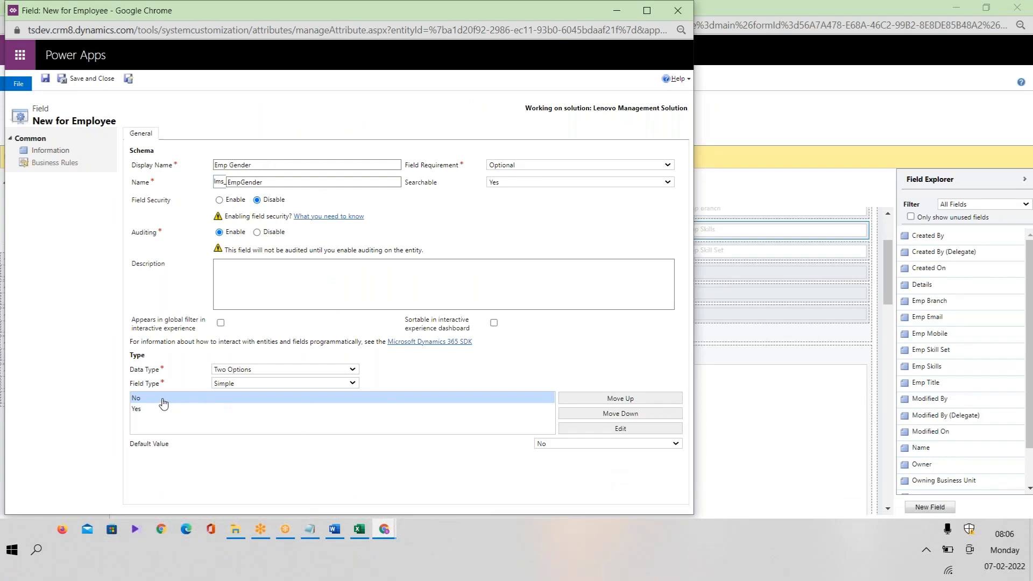
Relabel the No and Yes options as Male and 'Felmale' and try the default values.
double_click(224, 404)
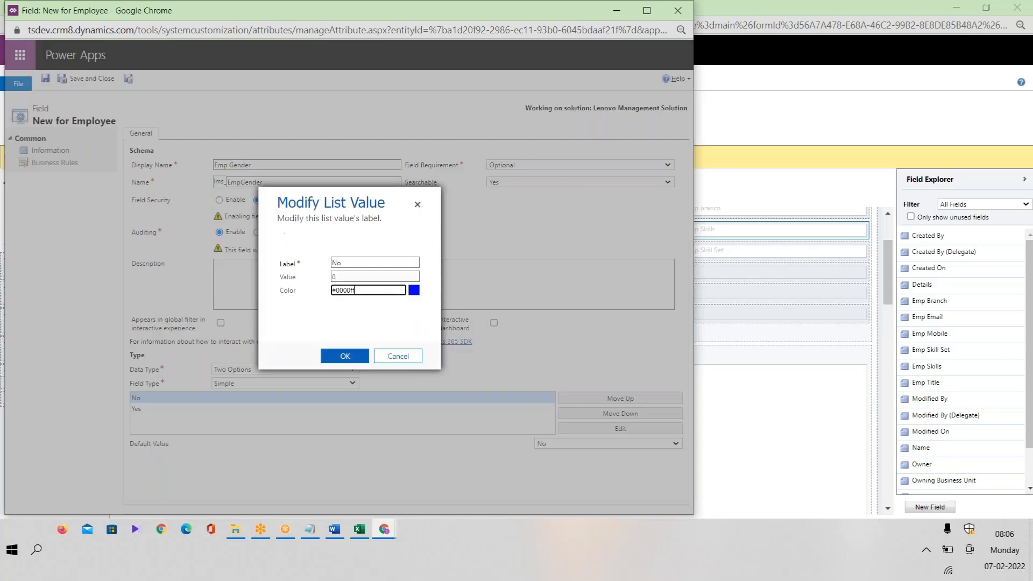
left_click(362, 263)
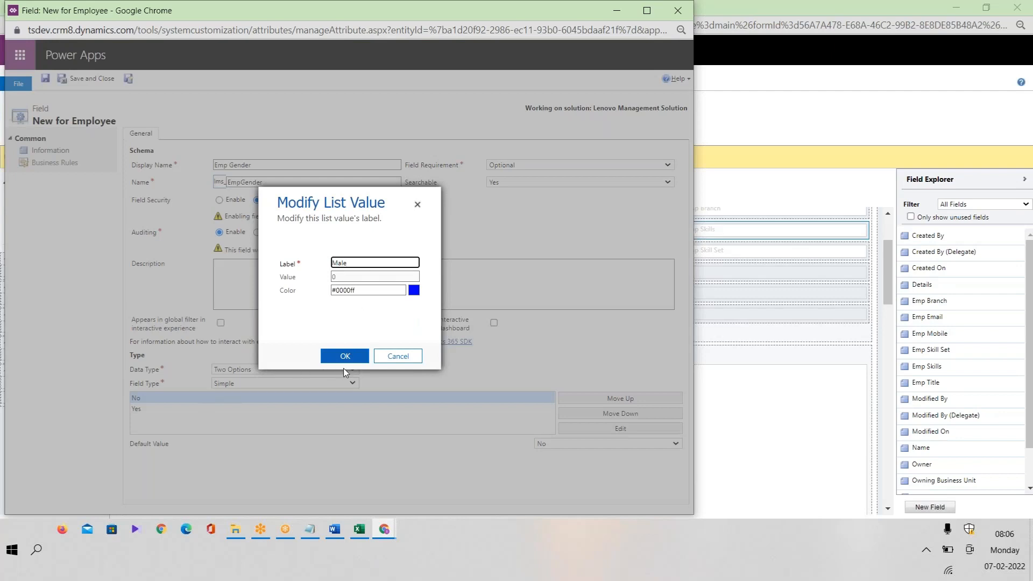
left_click(352, 357)
double_click(161, 410)
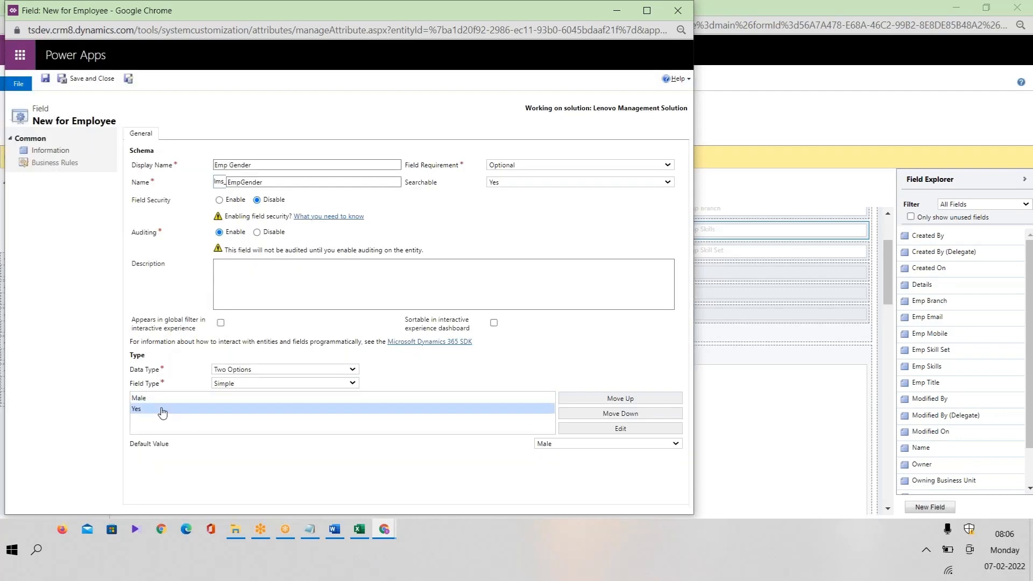
left_click(364, 262)
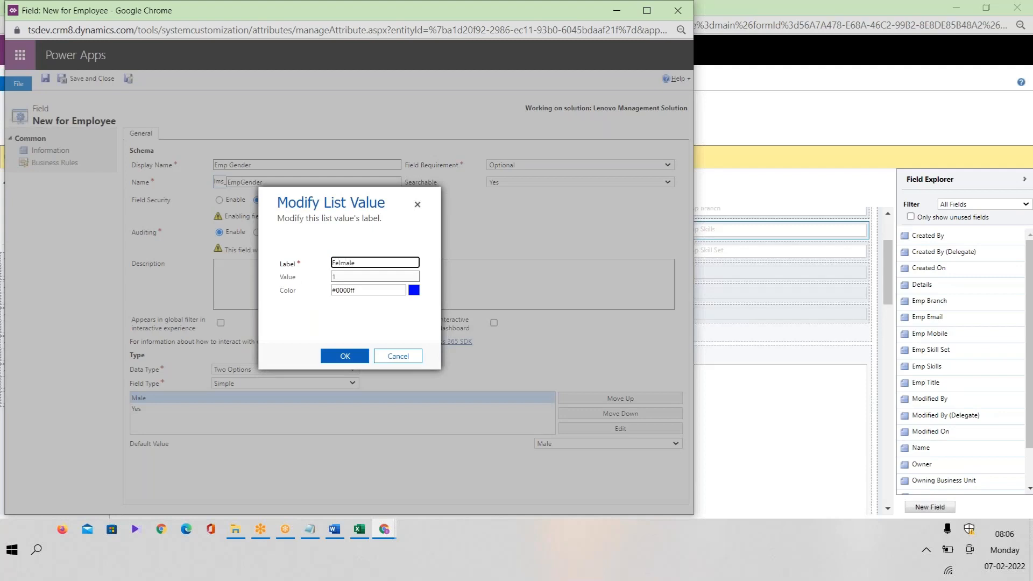
left_click(346, 356)
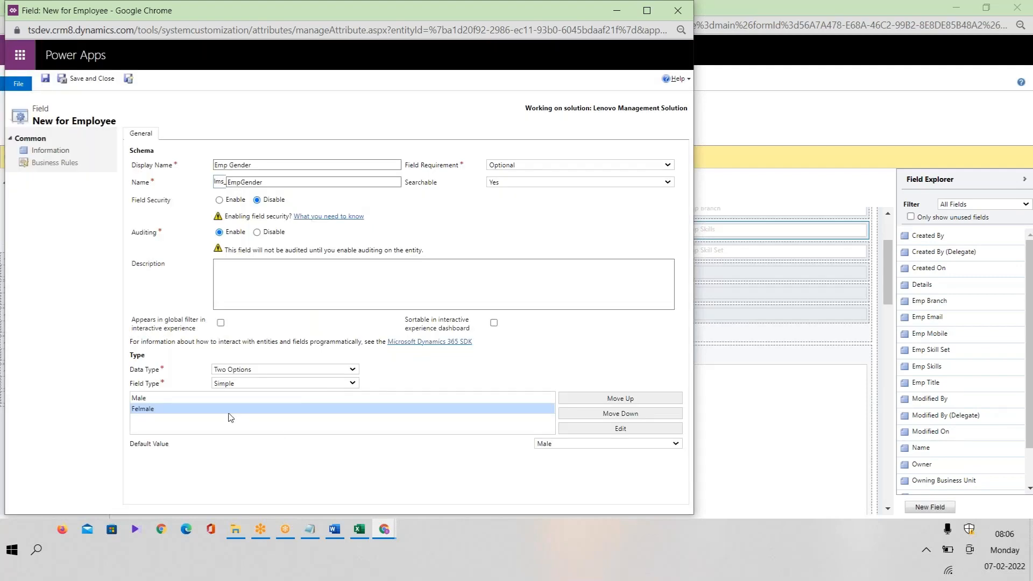
left_click(615, 443)
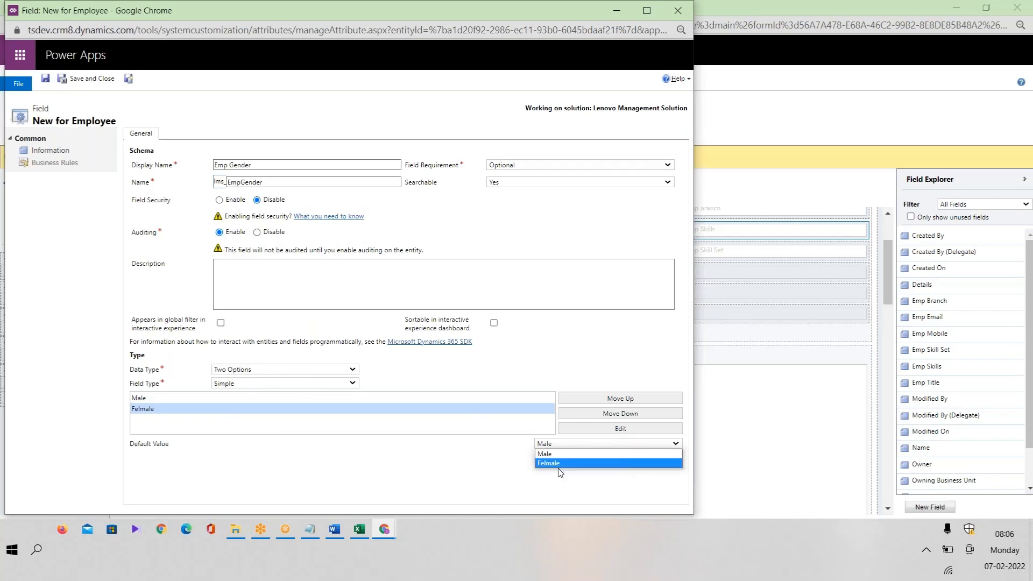
left_click(194, 398)
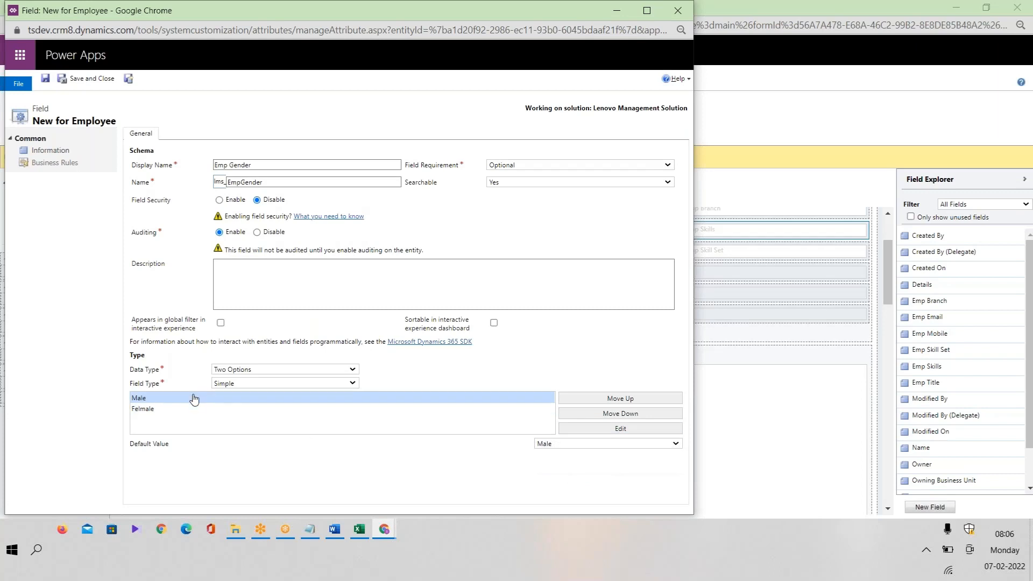
left_click(582, 449)
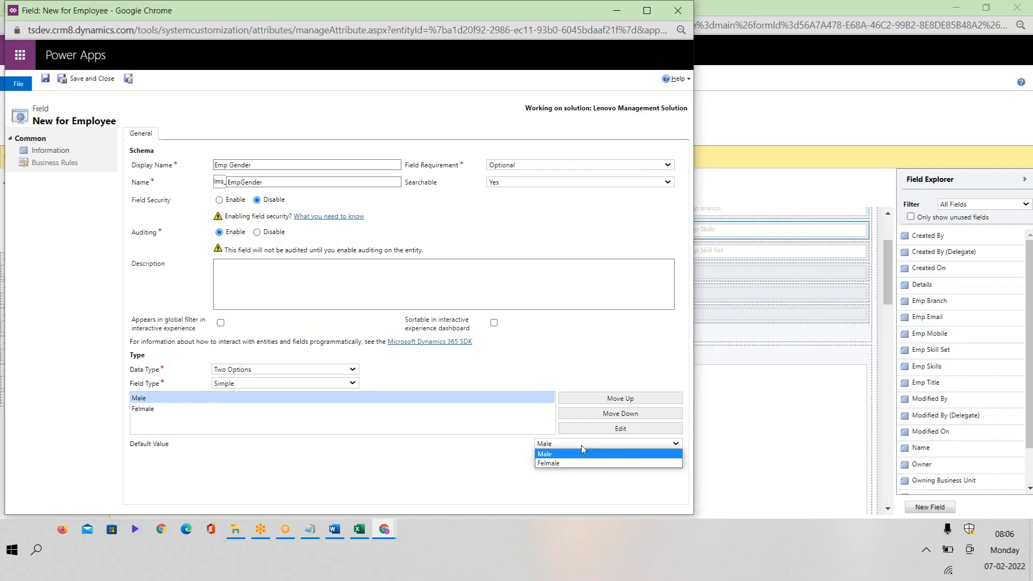
left_click(554, 464)
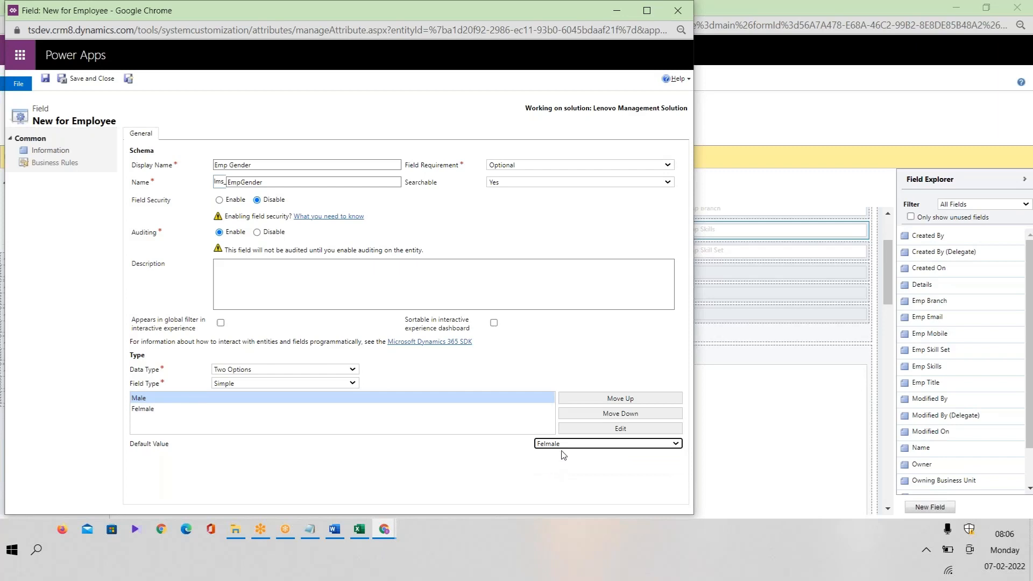
Correct the second label to Female, set the default to Male, and save the field.
double_click(148, 410)
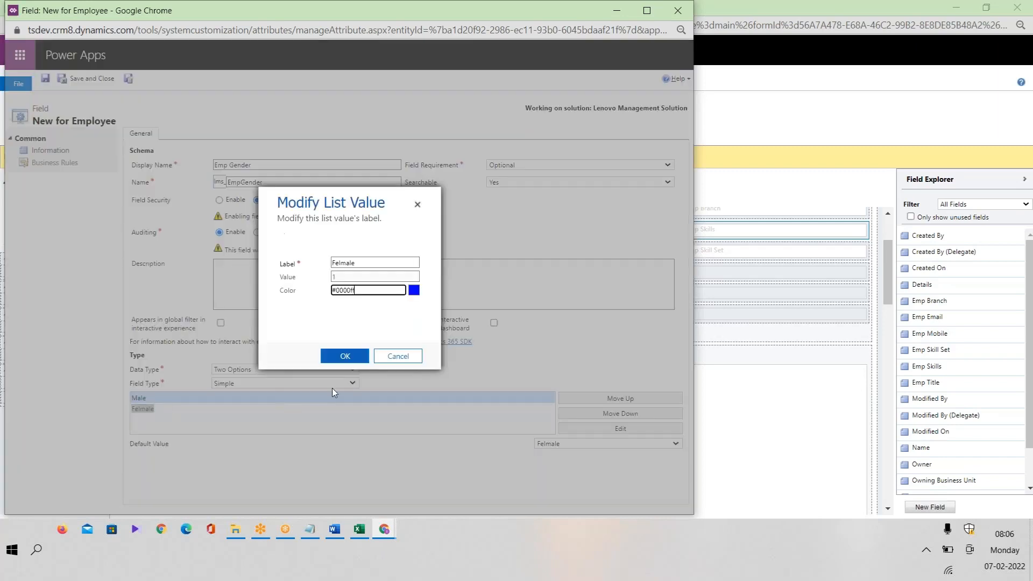
left_click(342, 263)
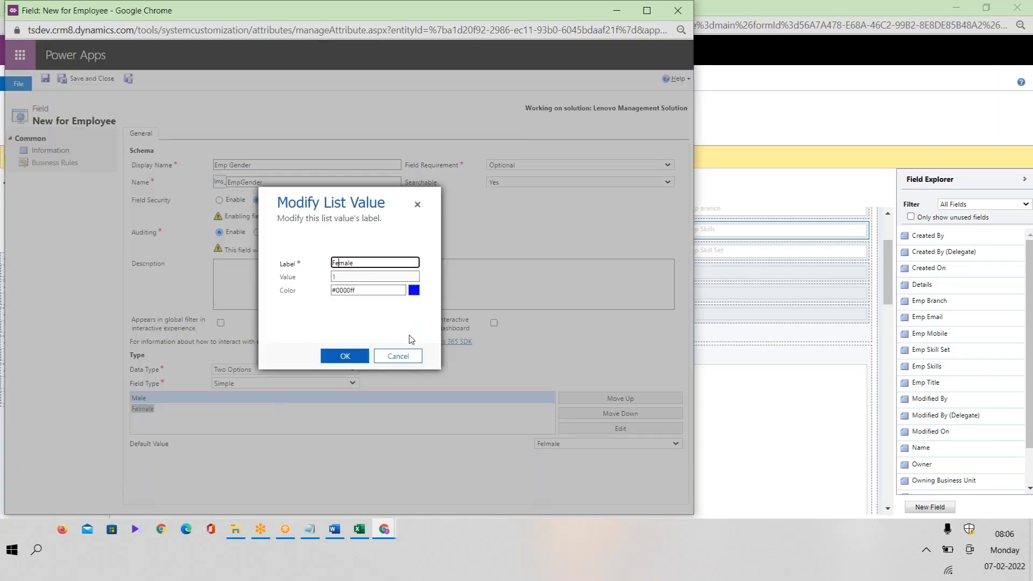
left_click(345, 355)
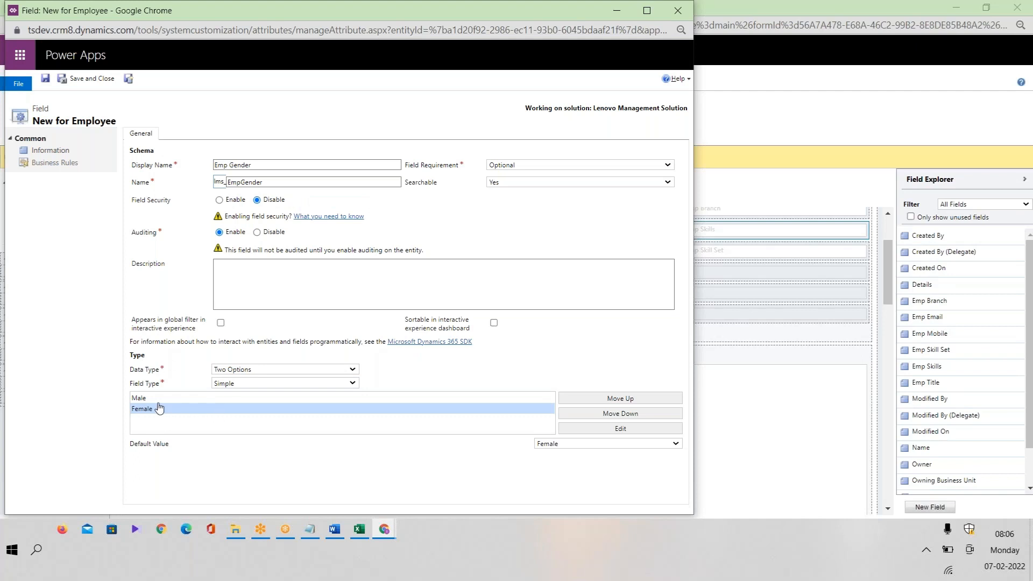
left_click(567, 444)
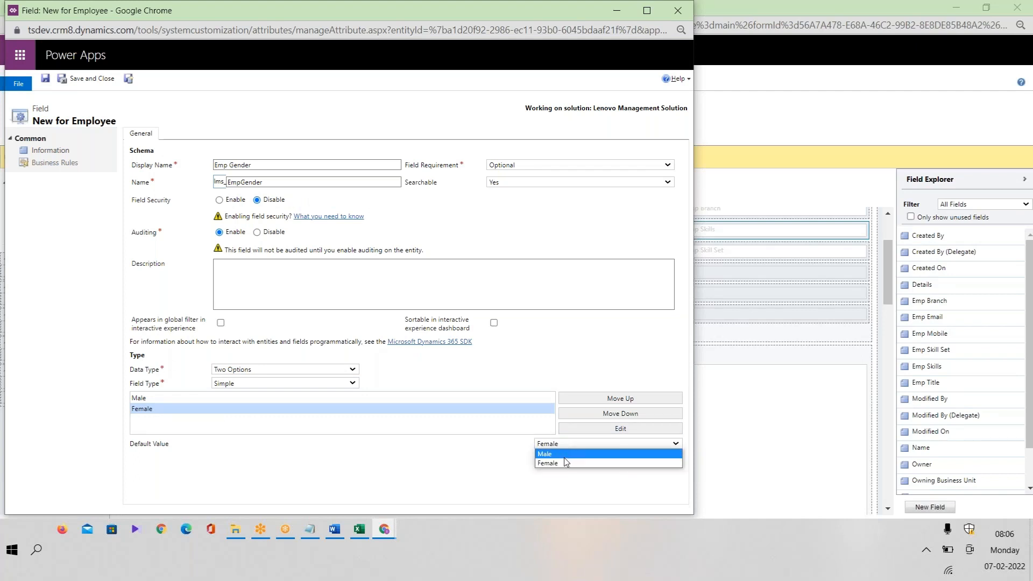
left_click(564, 456)
left_click(90, 80)
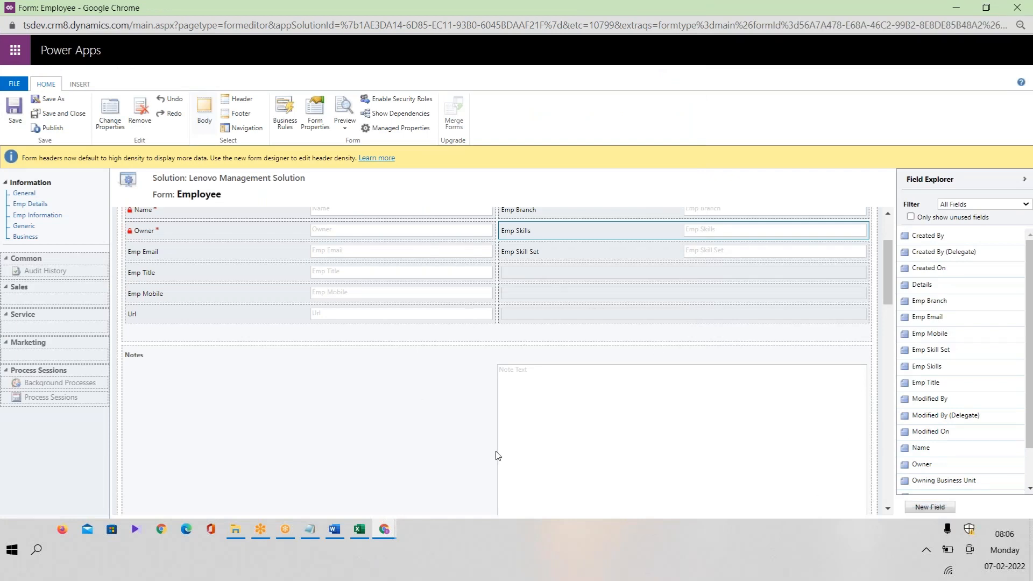
mouse_move(396, 524)
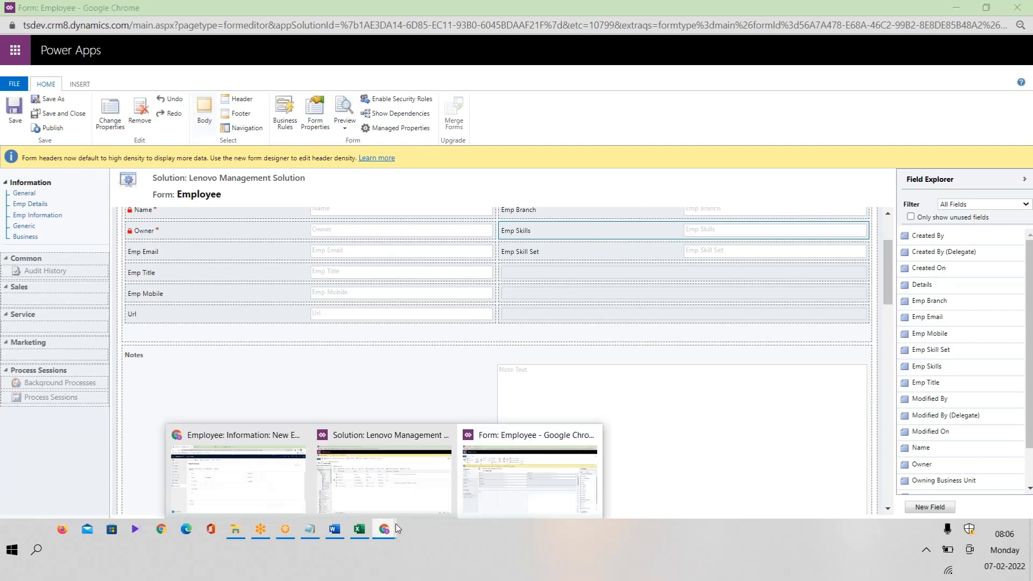
left_click(392, 487)
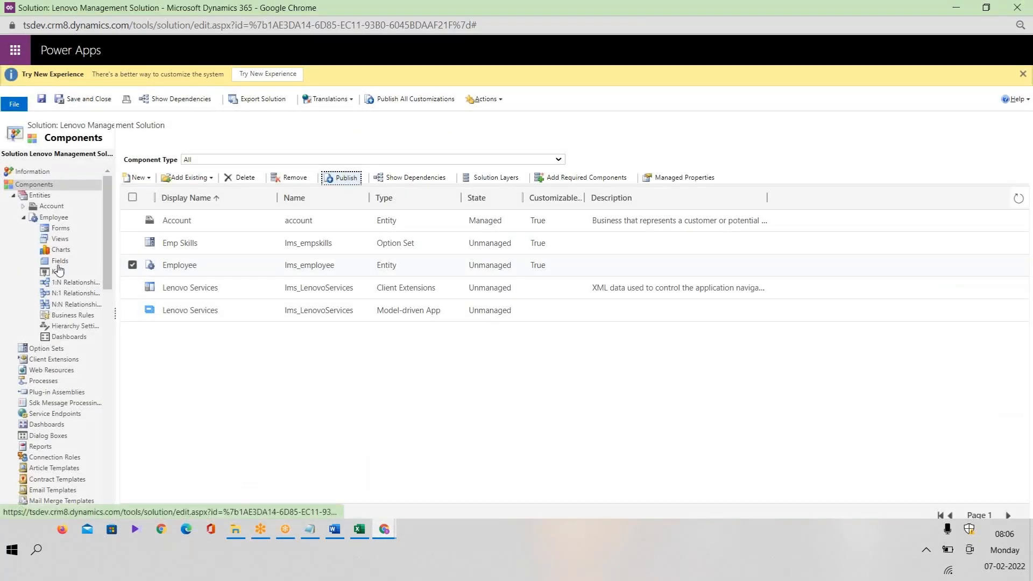
key("alt+Tab")
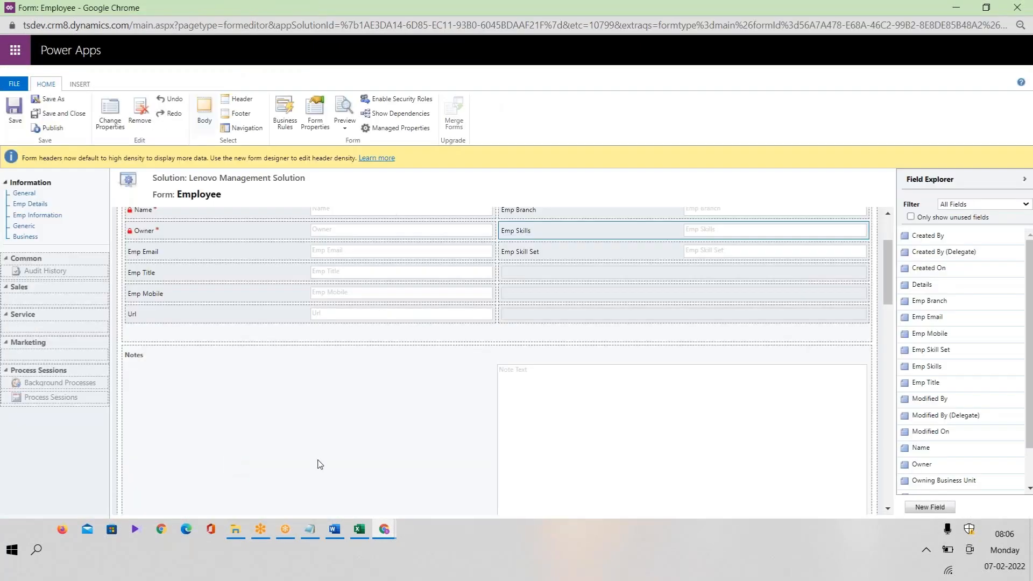
Start a new Employee field and paste 'No of Days' from the plan list as its display name.
left_click_drag(890, 285, 892, 294)
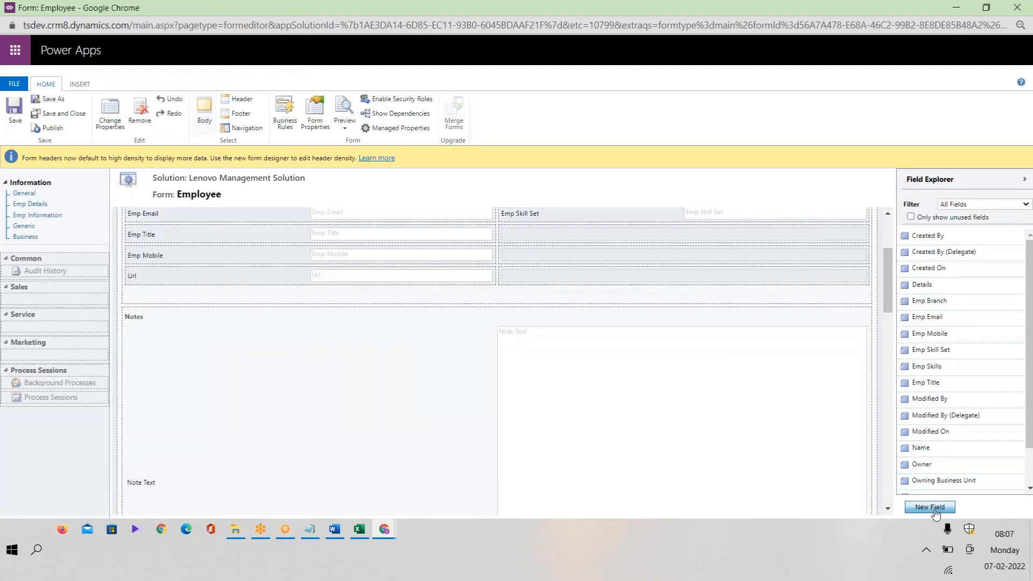
left_click(935, 512)
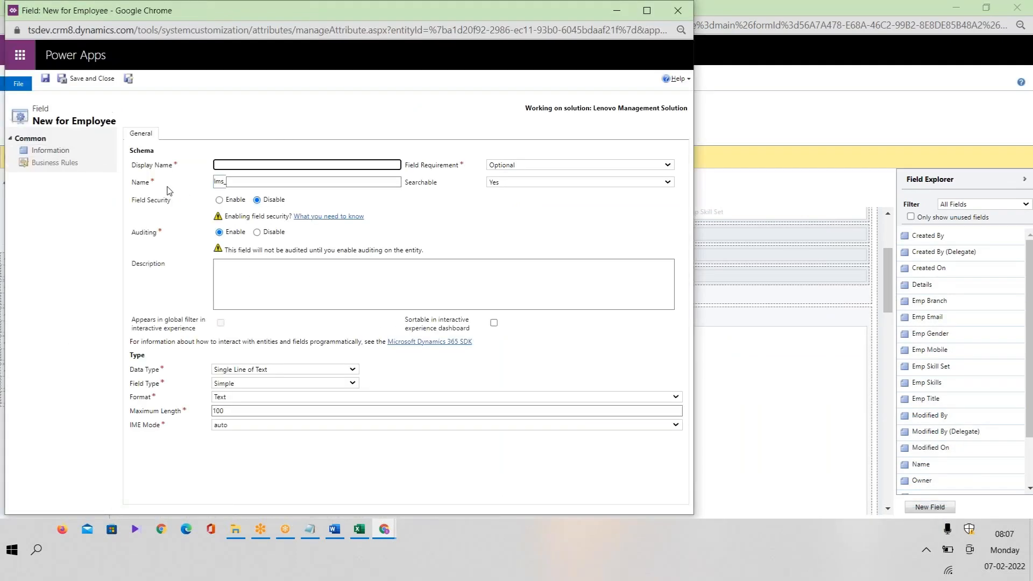
double_click(220, 183)
left_click(245, 183)
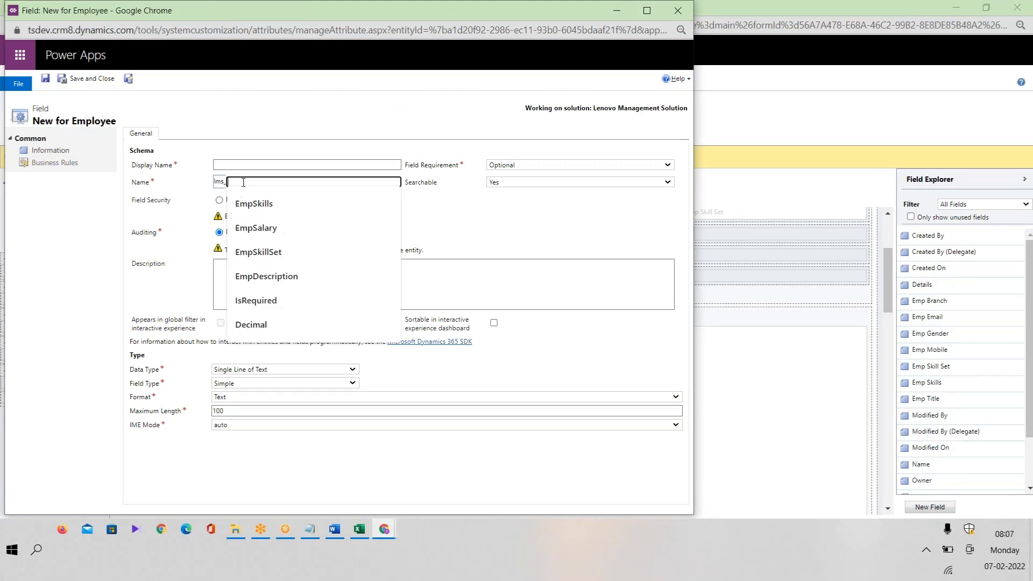
left_click(236, 164)
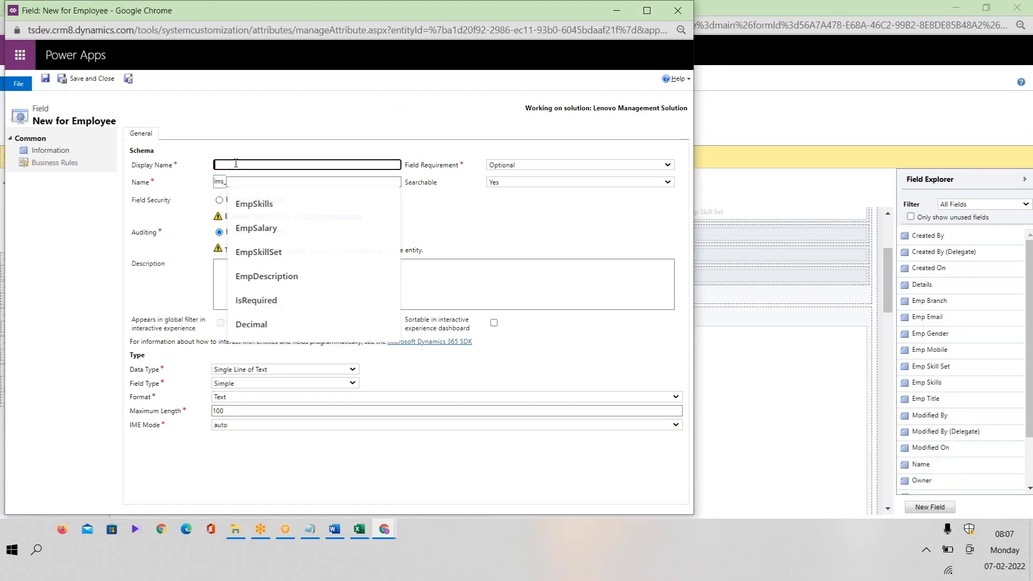
left_click(359, 529)
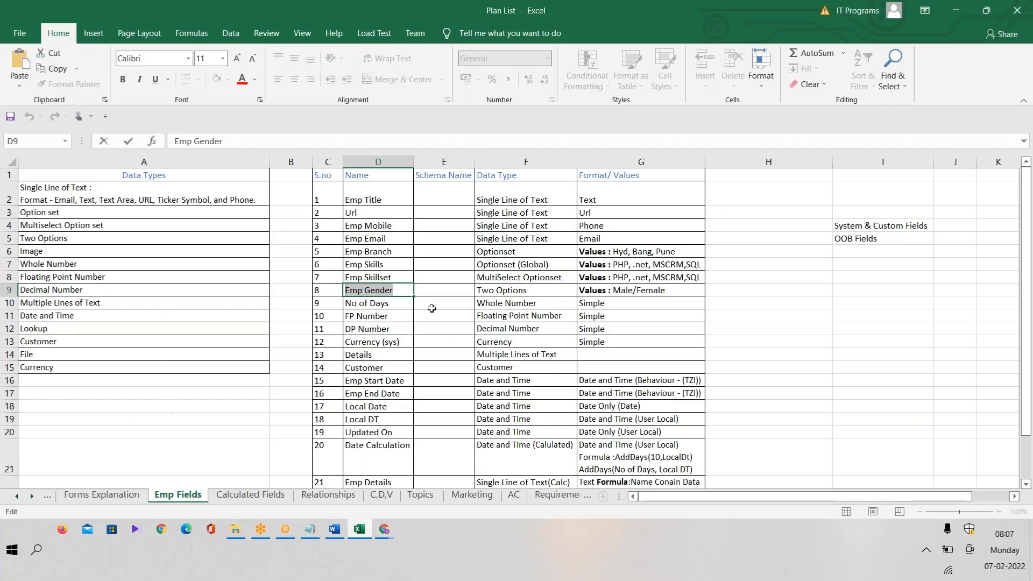
left_click(391, 303)
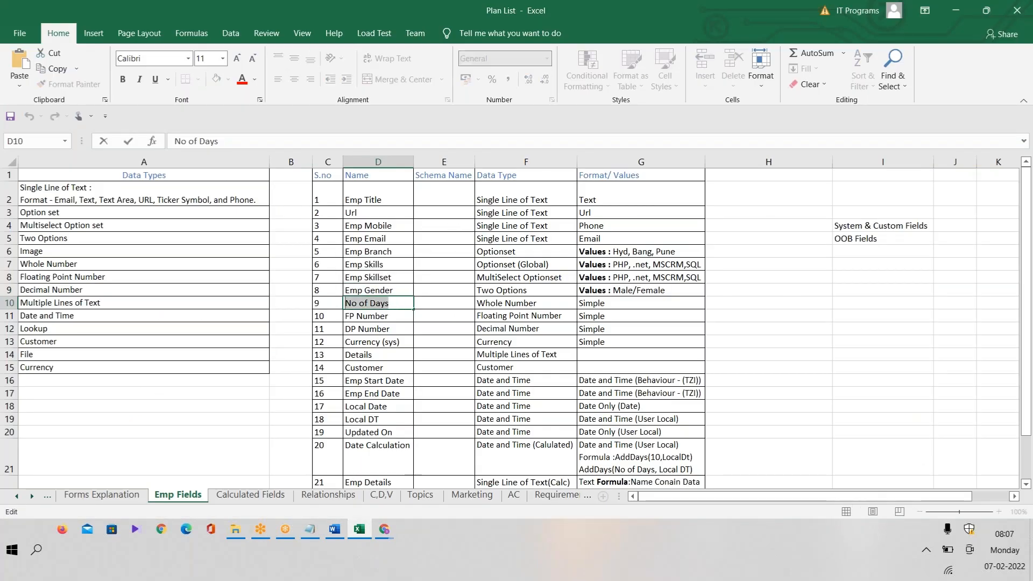
key("alt+Tab")
type("No of Days")
Generate schema name NoofDays and make the field a Simple Whole Number.
left_click(300, 183)
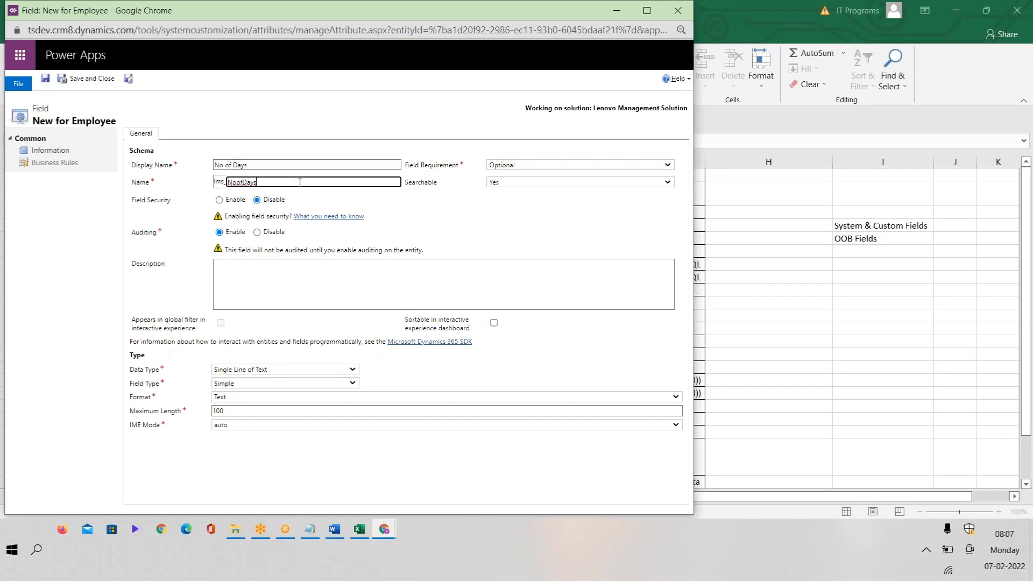
left_click(289, 369)
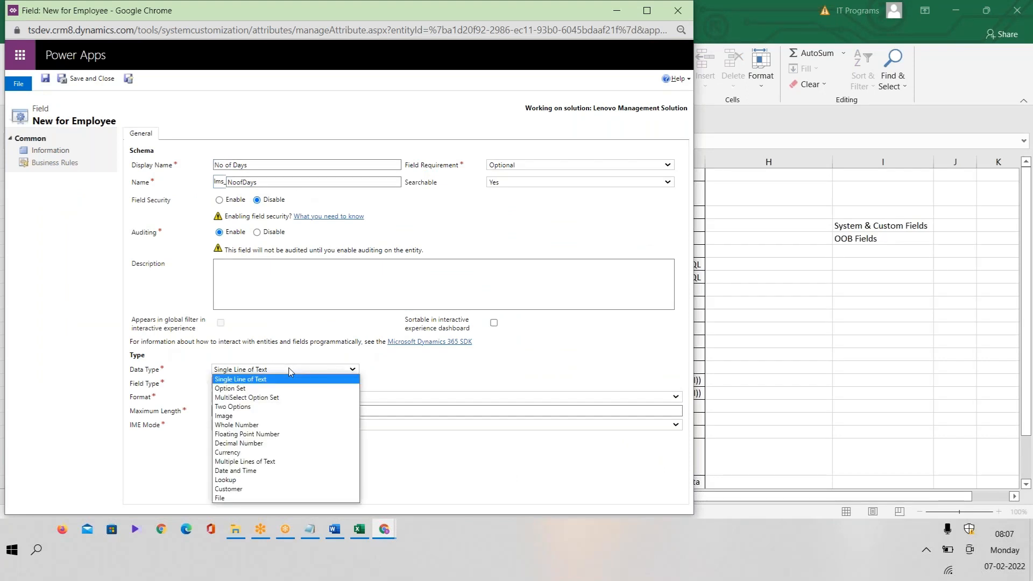
left_click(267, 427)
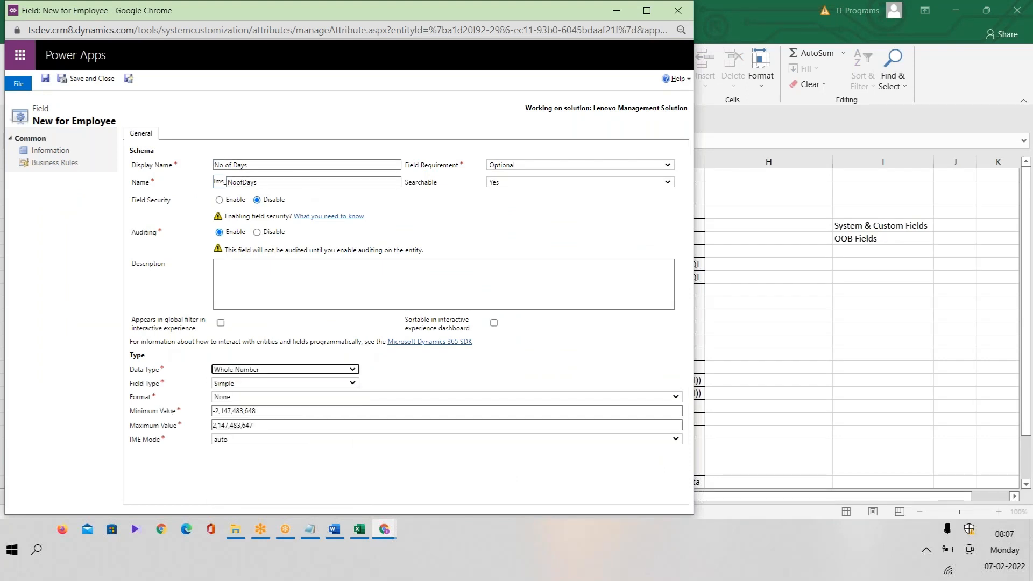
left_click(249, 385)
left_click(249, 392)
left_click(259, 385)
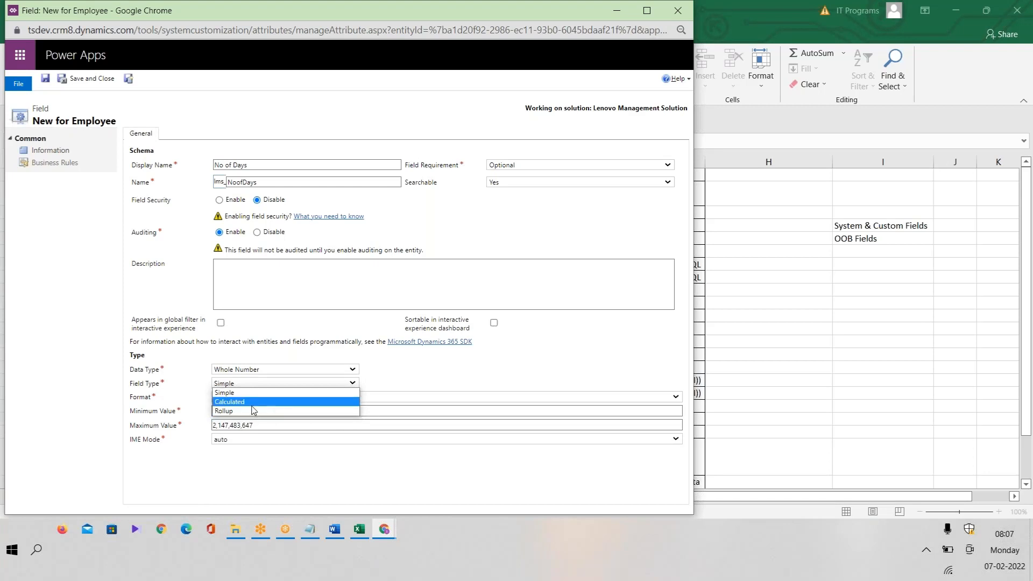
left_click(448, 384)
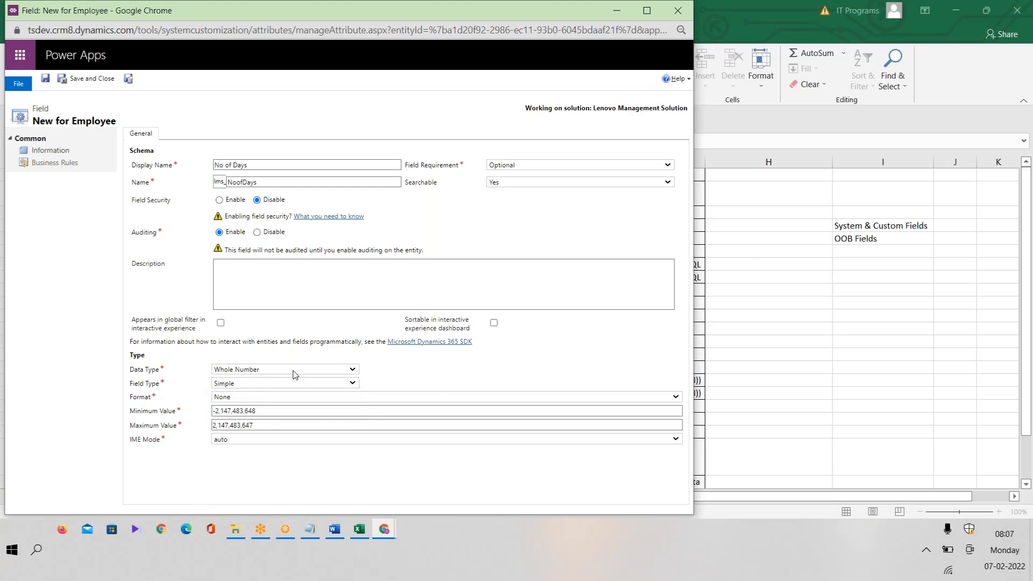
Set the minimum value to 0, leaving the maximum at 2,147,483,647.
left_click_drag(285, 411, 180, 414)
type("0")
double_click(235, 412)
left_click_drag(266, 427, 169, 429)
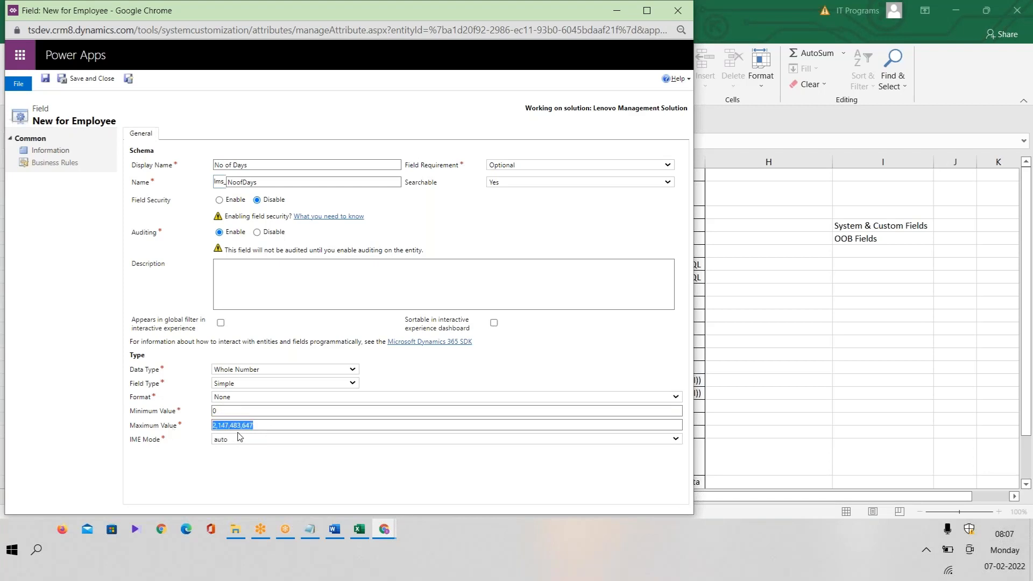
left_click(270, 430)
double_click(265, 424)
left_click_drag(253, 410, 175, 416)
Set the number format to None and save the field with Save and New.
left_click(264, 398)
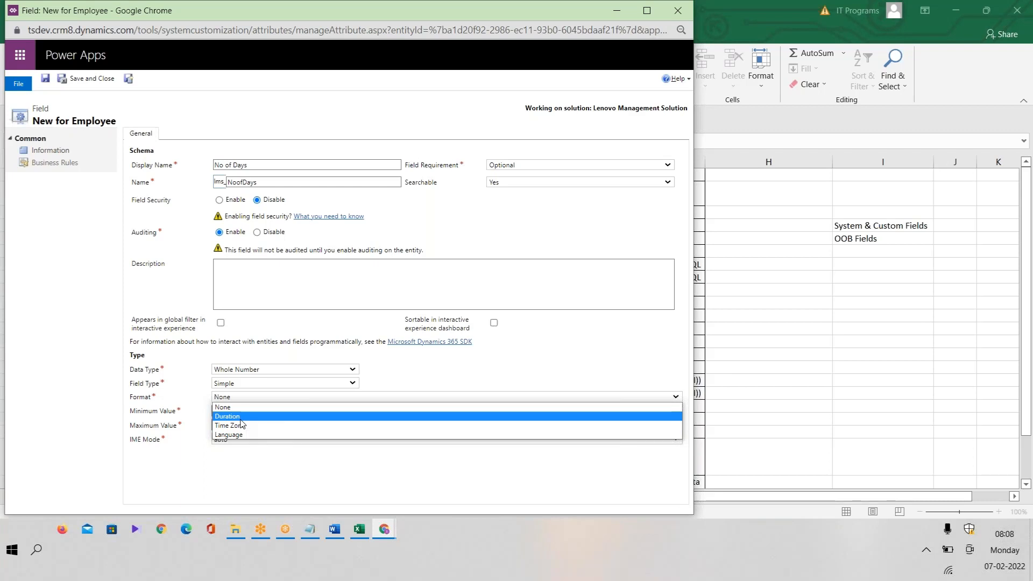
left_click(240, 417)
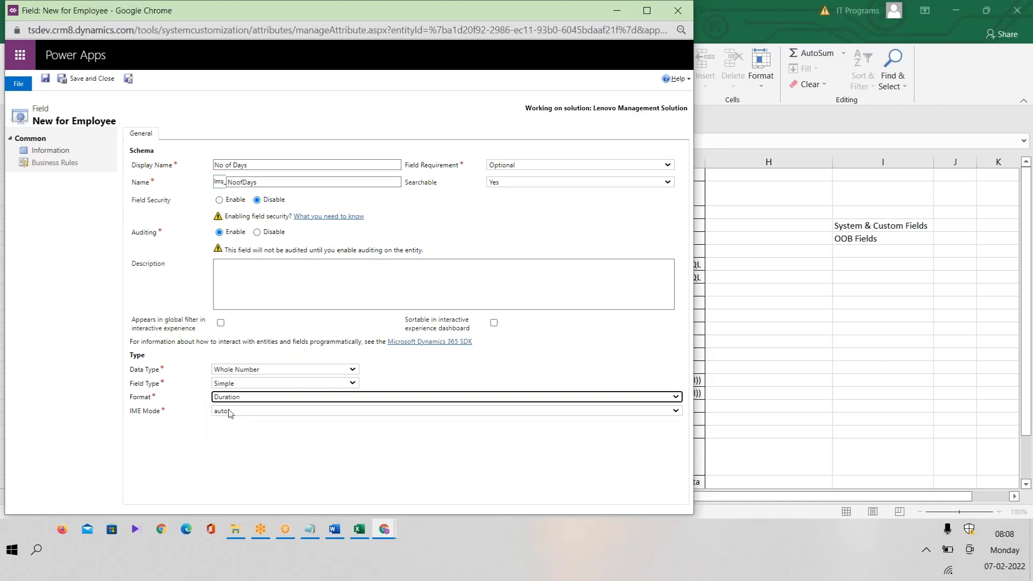
left_click(280, 400)
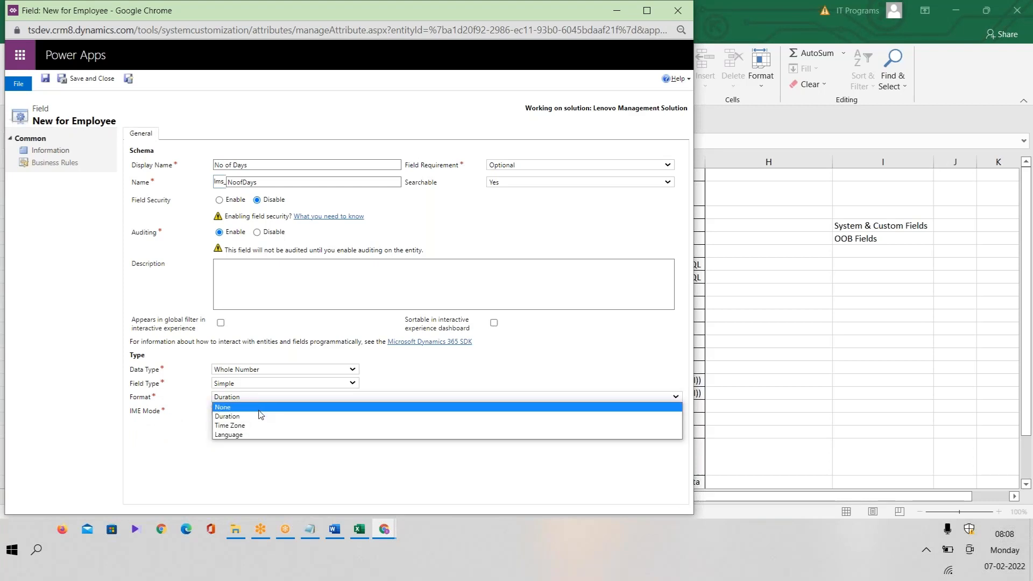
left_click(260, 408)
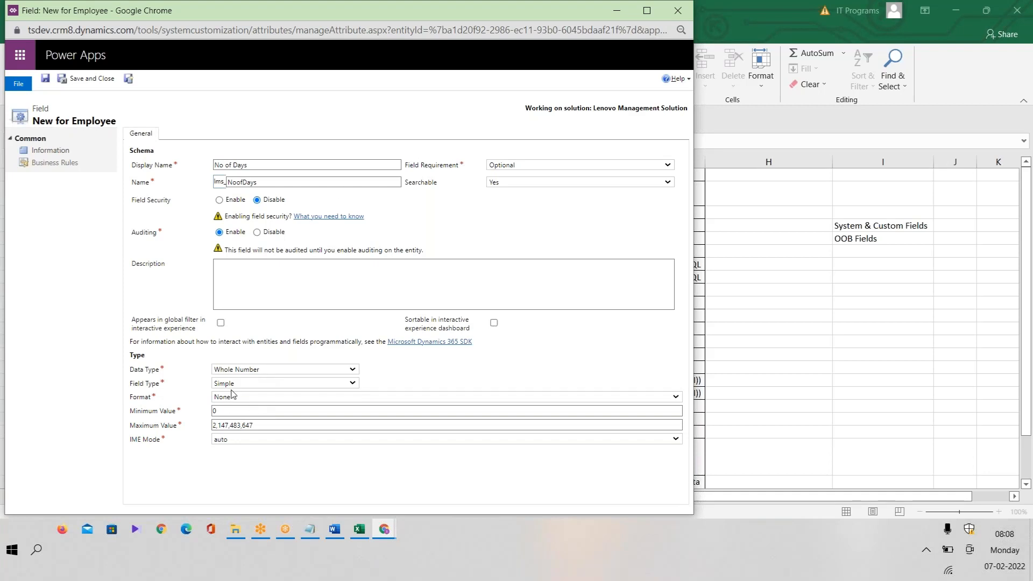
left_click(130, 82)
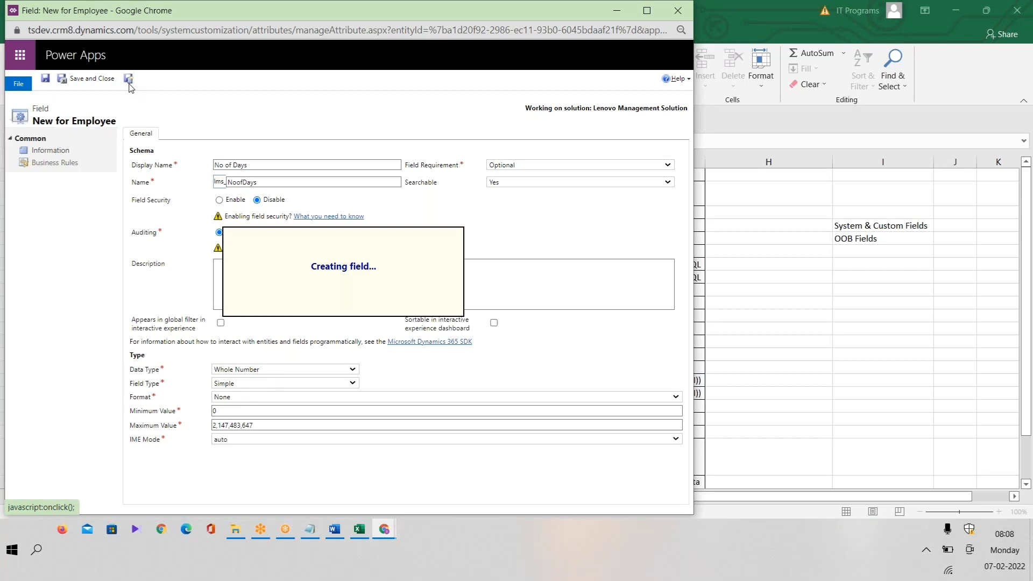
Copy 'FP Number' from Excel cell D11 into the new field's display name.
left_click(359, 529)
double_click(394, 316)
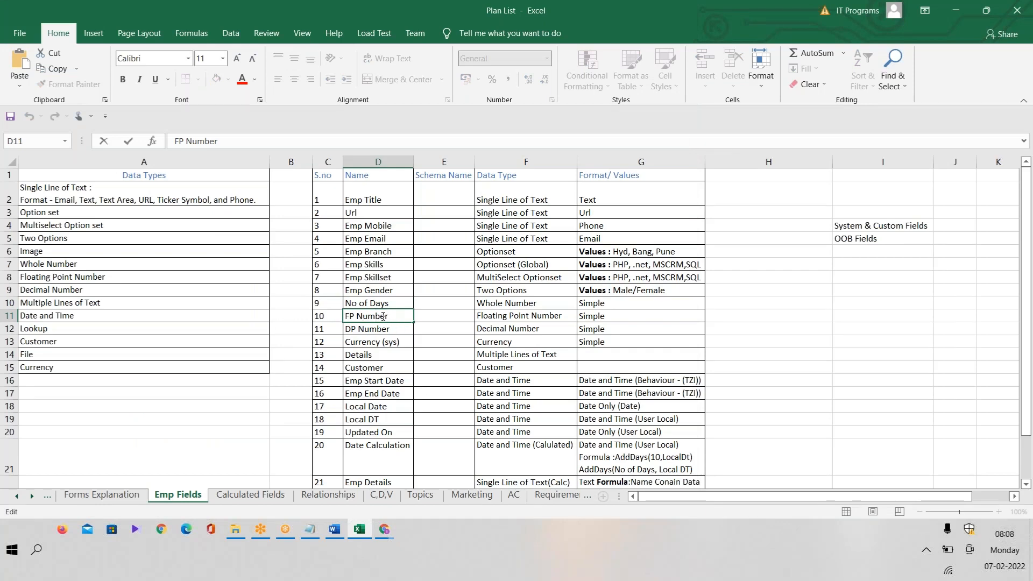
key("shift+Home")
key("ctrl+c")
key("alt+Tab")
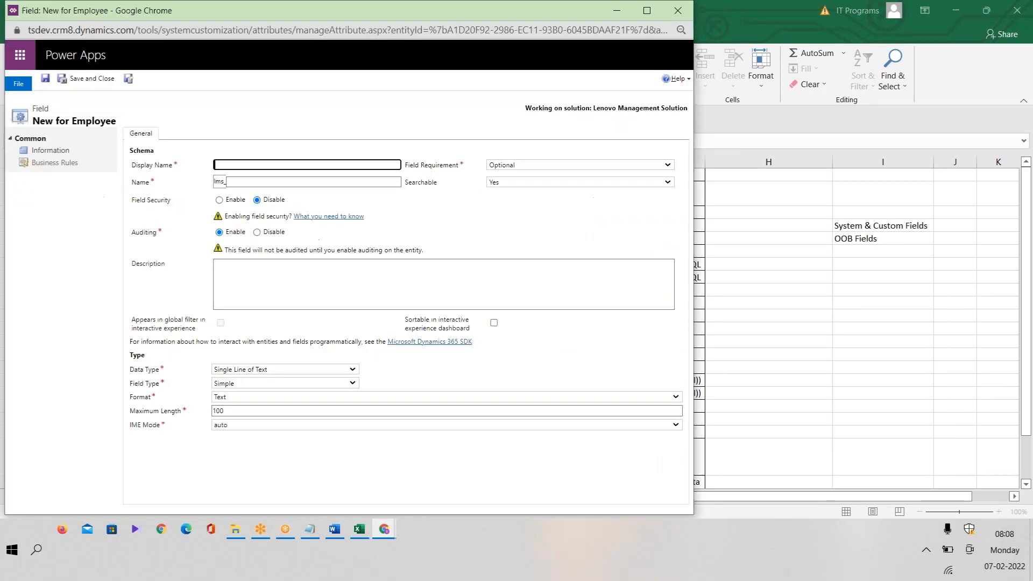
key("ctrl+v")
left_click(294, 182)
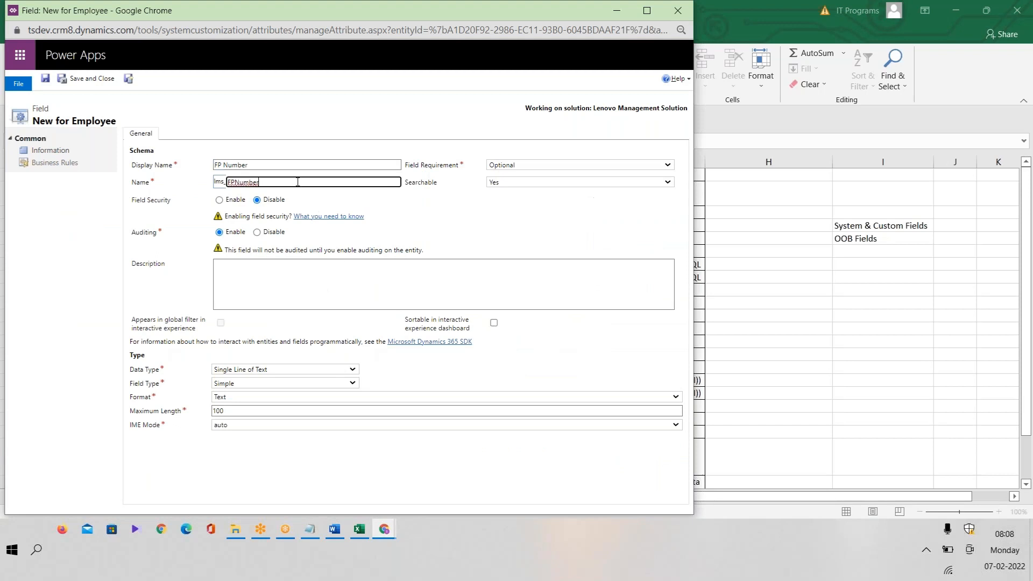
Make FP Number a Floating Point Number with precision 2, then bring up the Notepad notes.
left_click(272, 370)
left_click(257, 434)
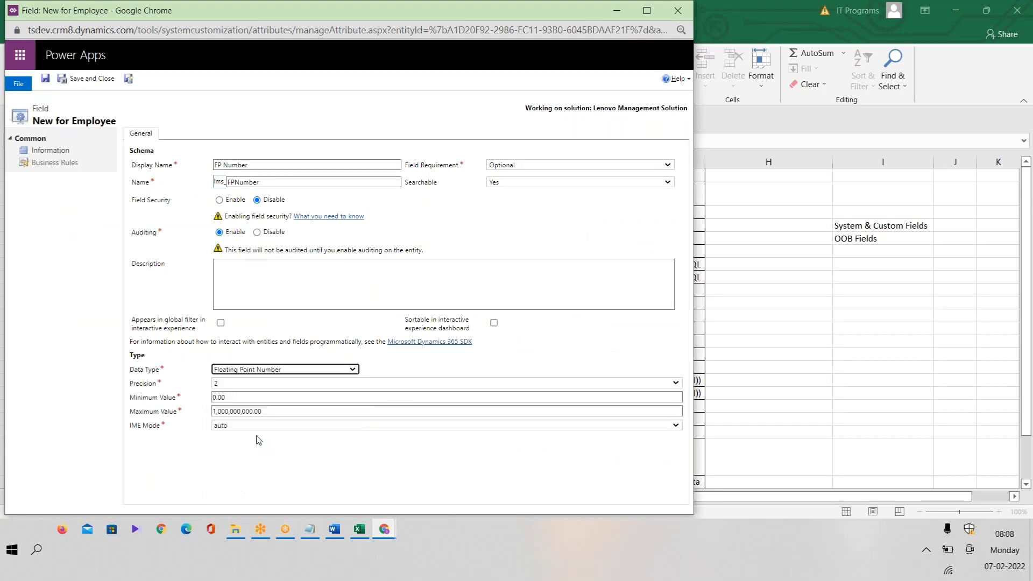
left_click(228, 384)
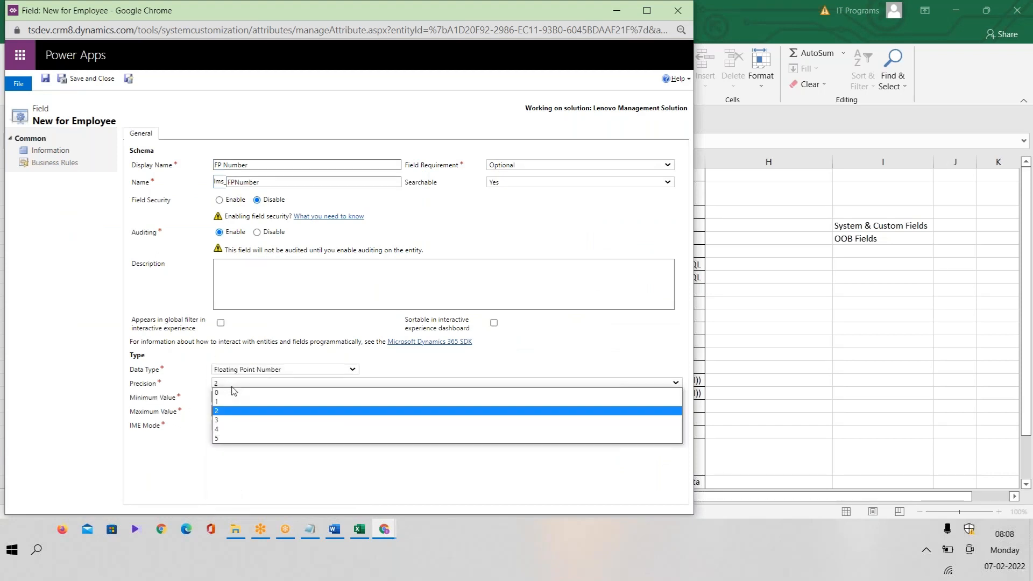
left_click(238, 384)
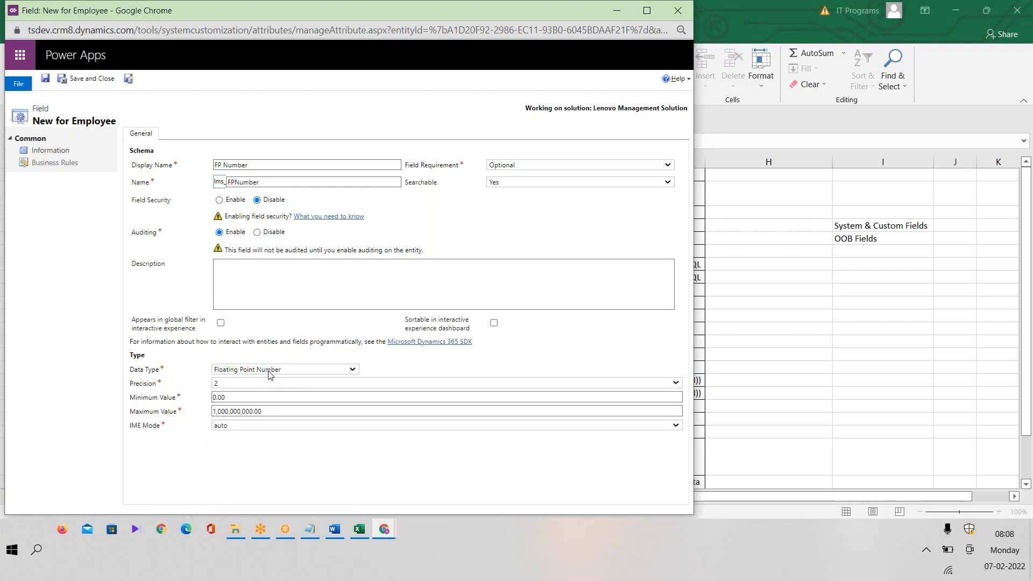
left_click(307, 532)
left_click(310, 533)
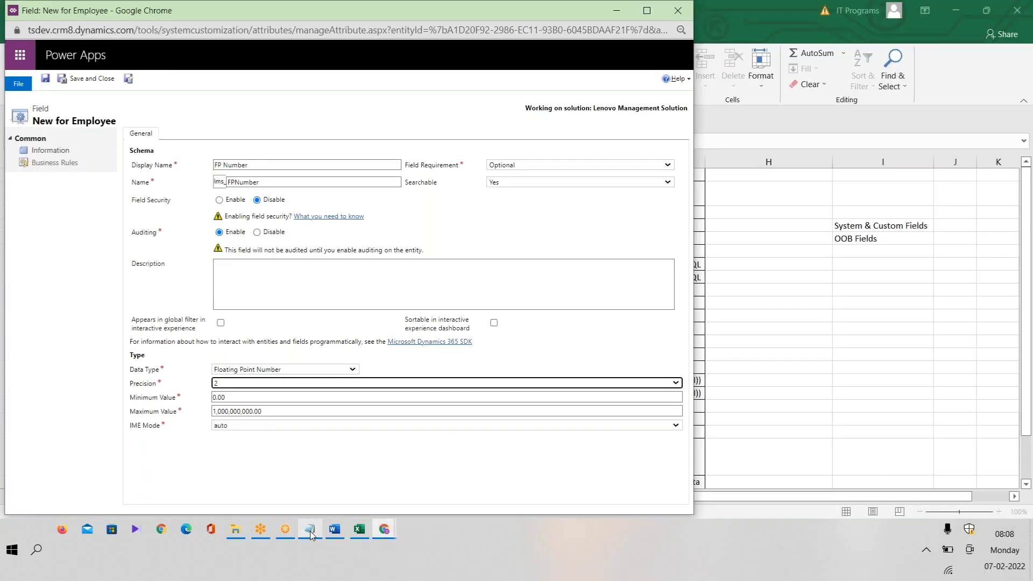
left_click(311, 534)
Jot sample values '1 2 3 10, 1.2 1.4' in Notepad and compare them with the precision choices.
left_click(614, 320)
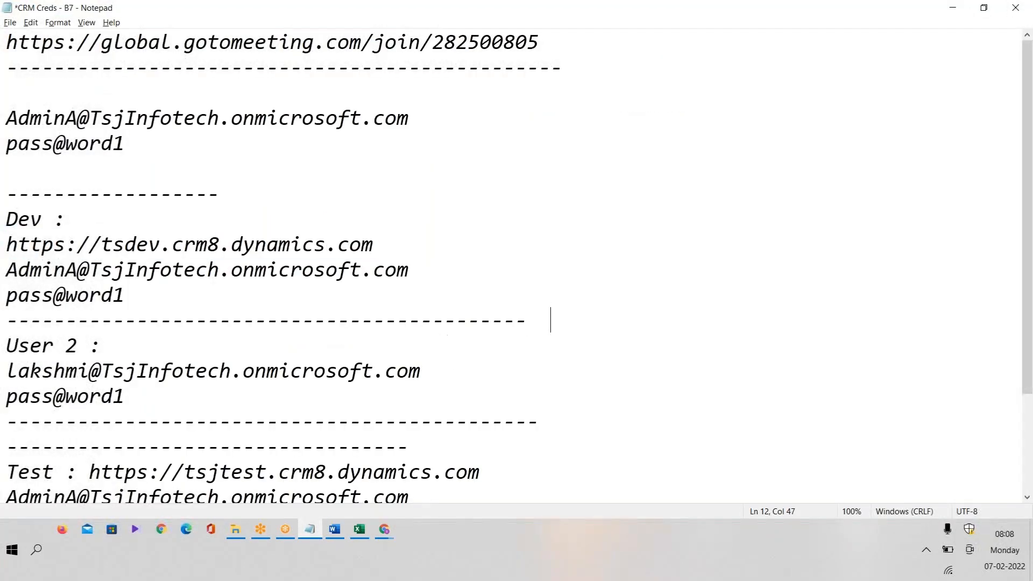
type("1 2 3 10,   1")
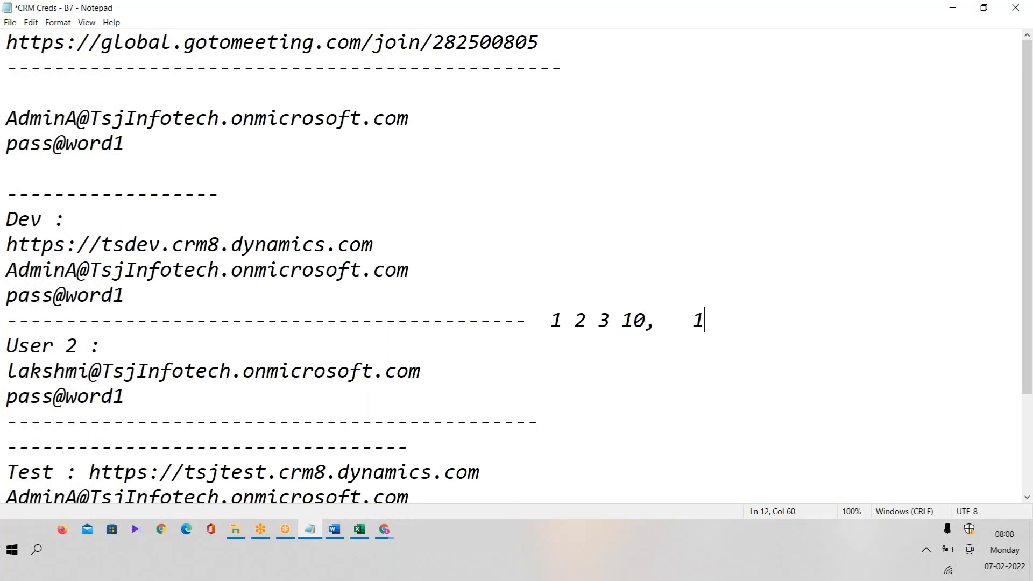
type(".2 1.4")
left_click_drag(785, 318, 682, 318)
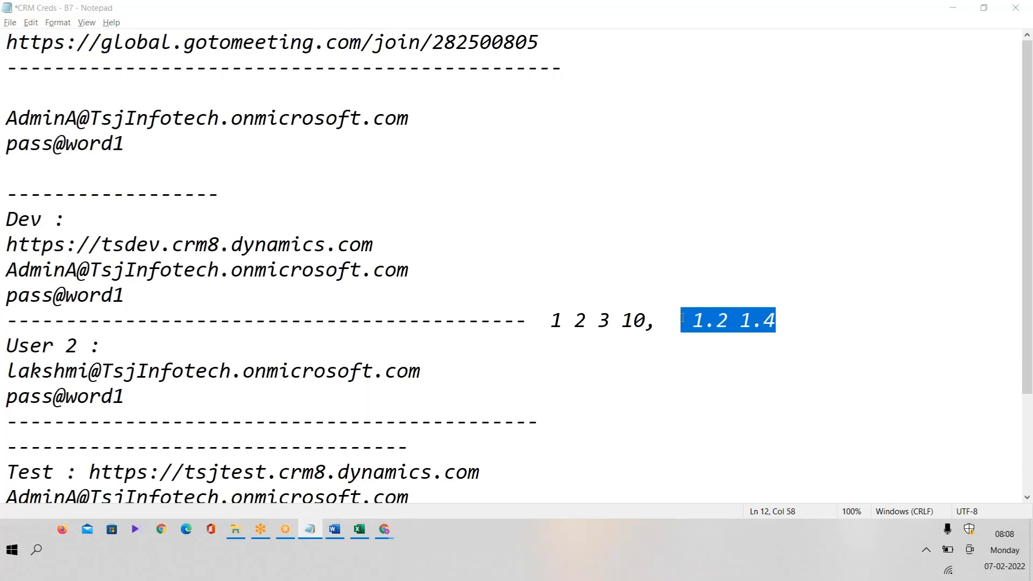
key("alt+Tab")
left_click(300, 385)
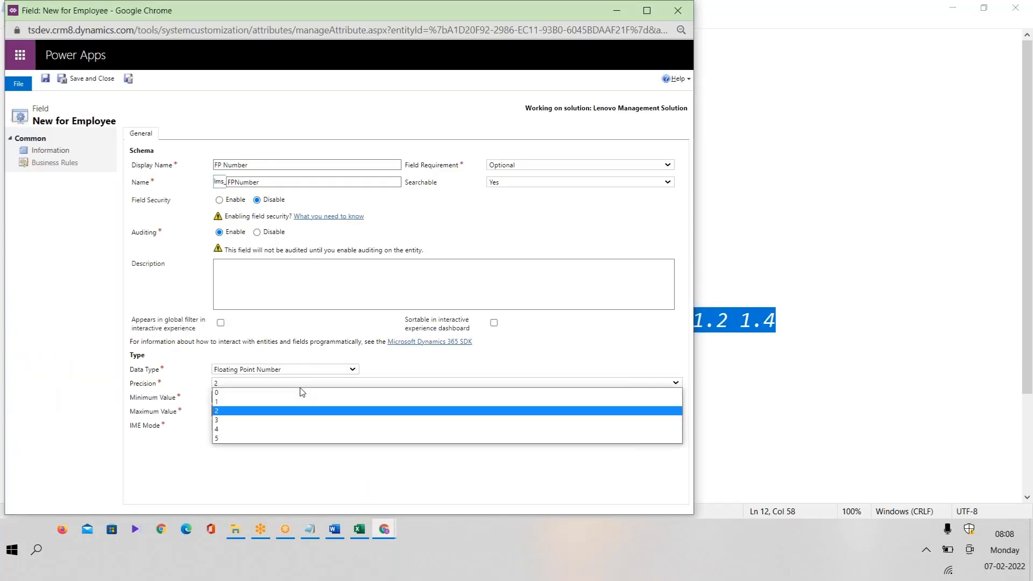
Extend the decimal example to 1.45 and return to the precision options.
key("alt+Tab")
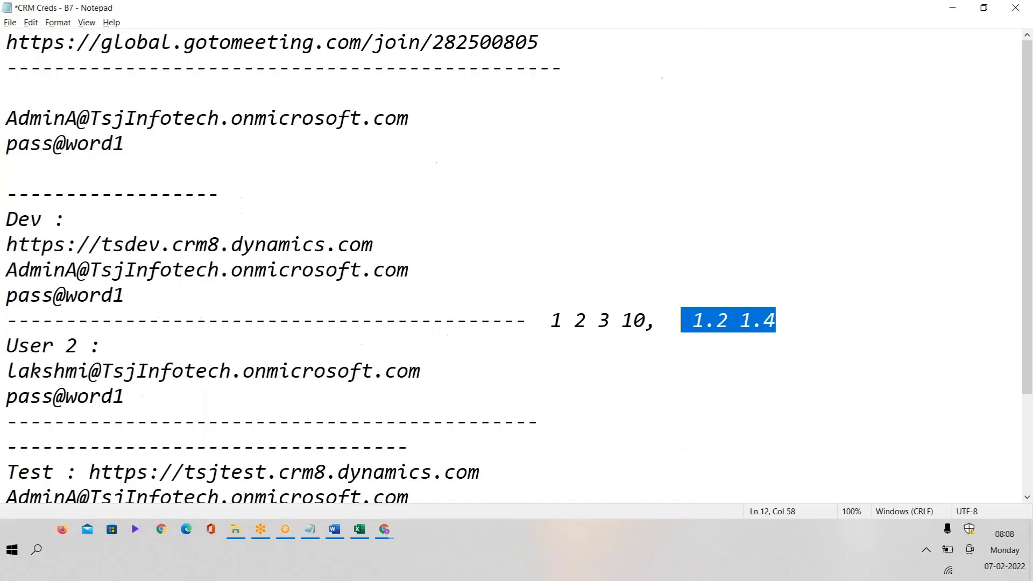
left_click(796, 322)
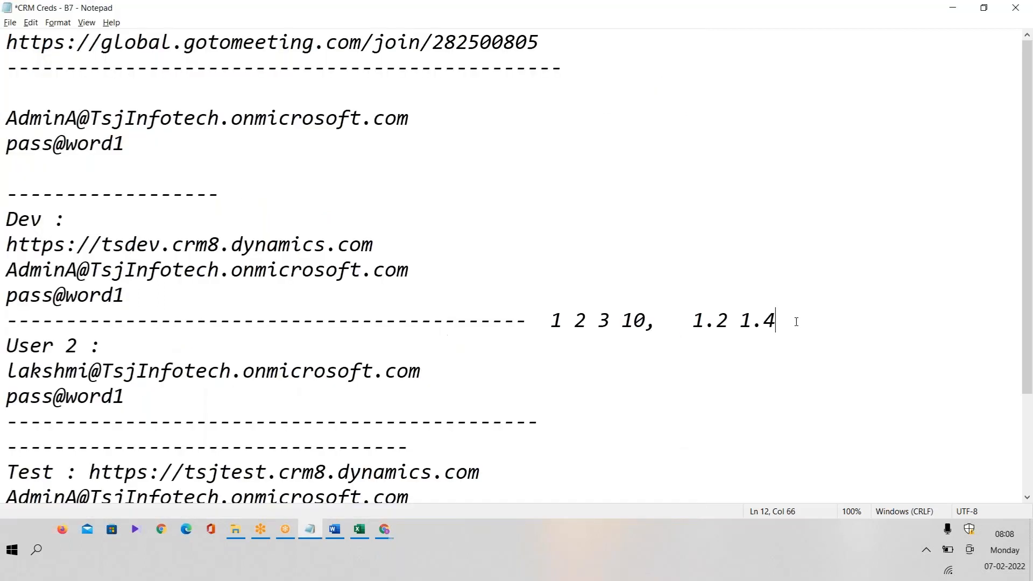
type("5")
left_click_drag(795, 315, 746, 317)
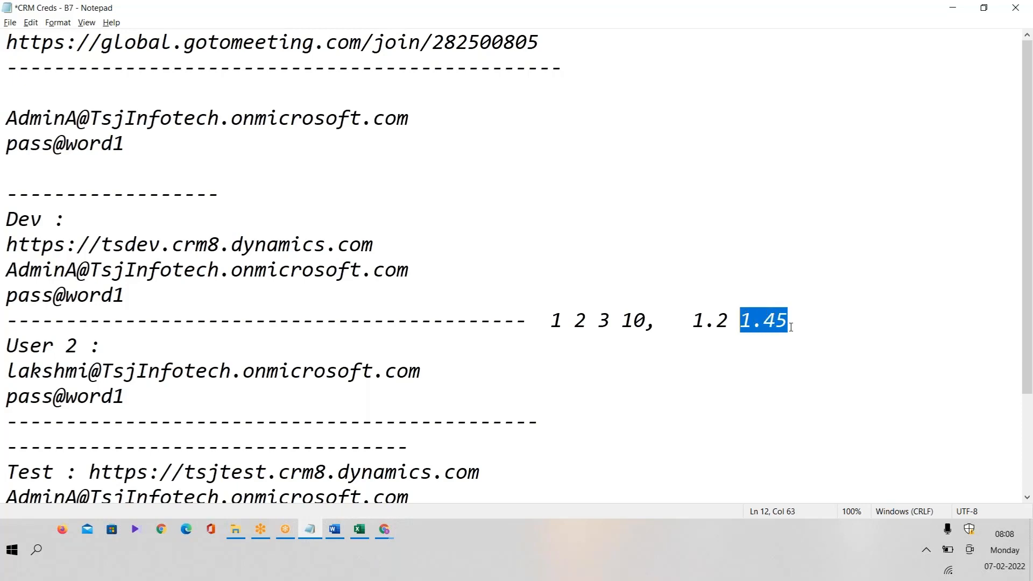
key("alt+Tab")
left_click(311, 383)
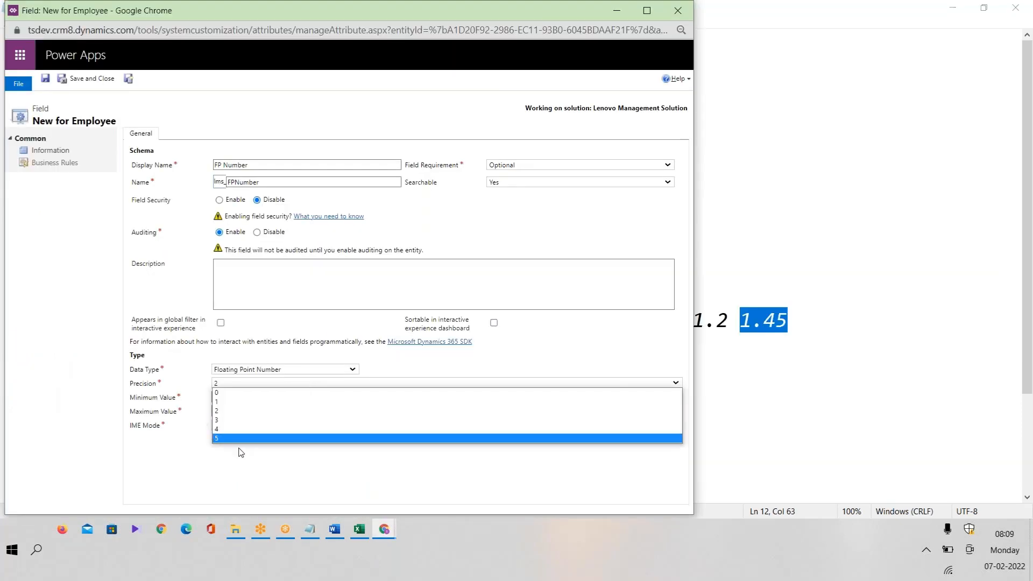
Set FP Number's precision to 2, review the 1,000,000,000 maximum, and Save and New.
left_click(245, 402)
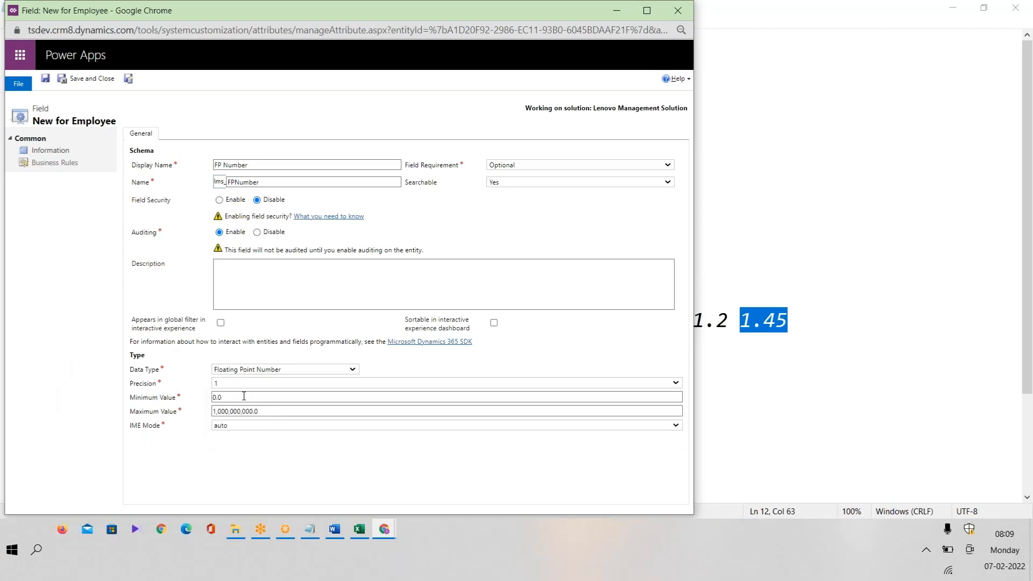
left_click(234, 384)
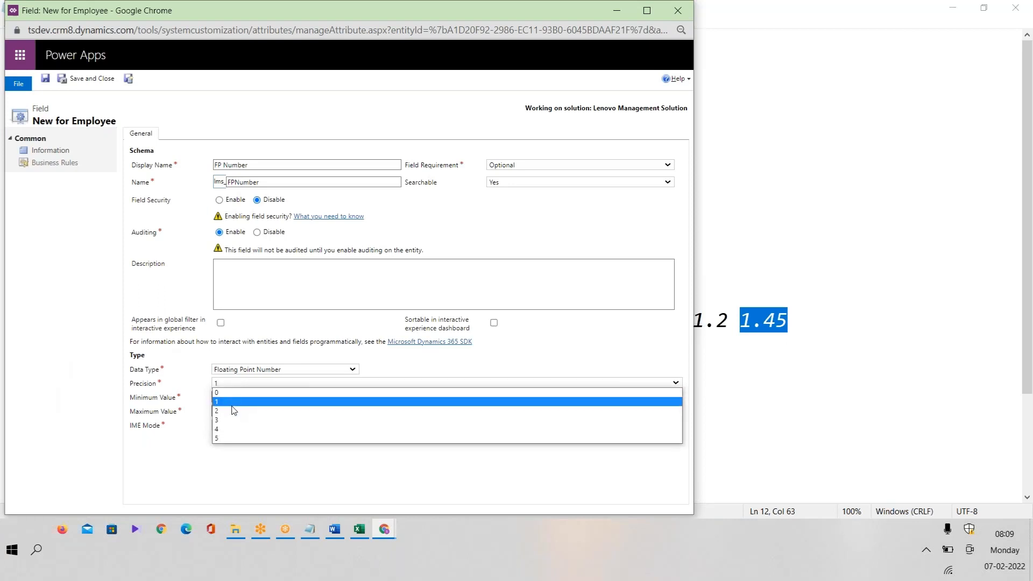
left_click(231, 411)
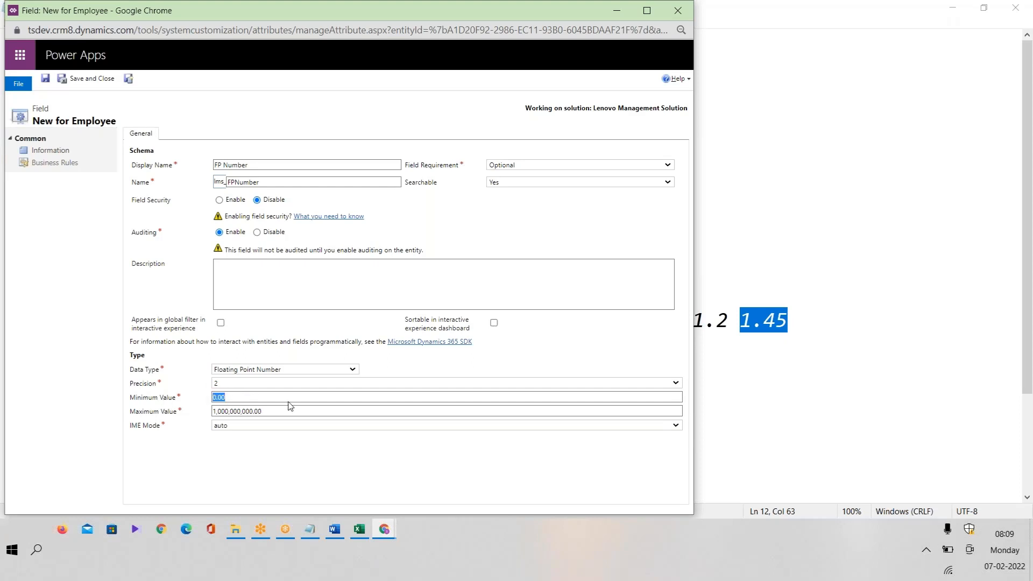
left_click(135, 414)
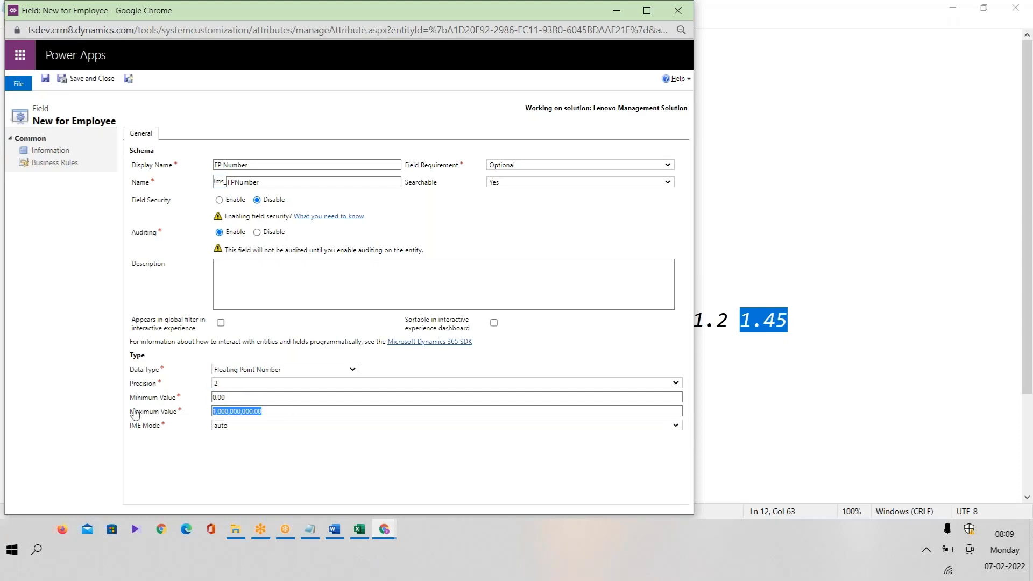
left_click(130, 80)
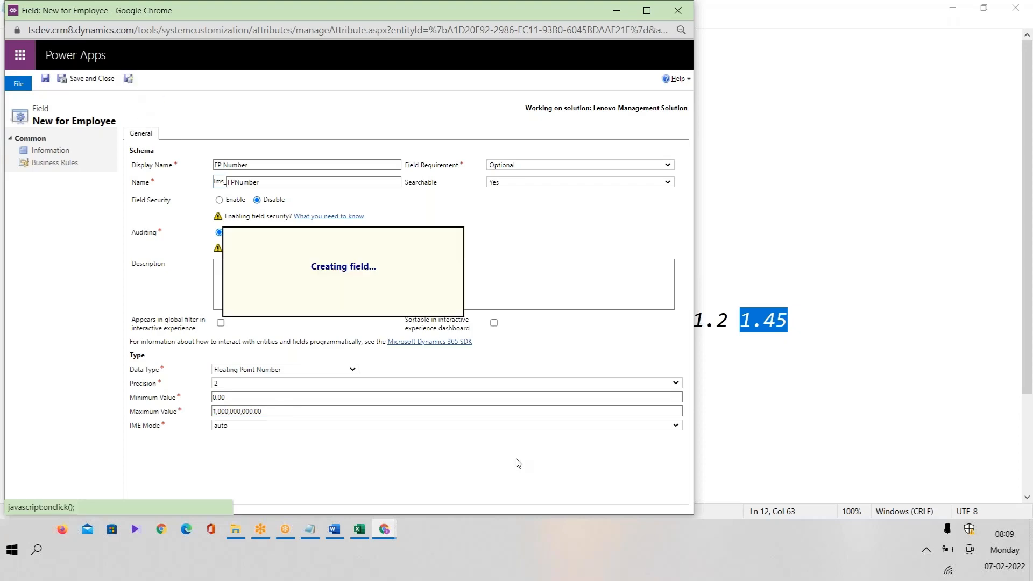
left_click(363, 532)
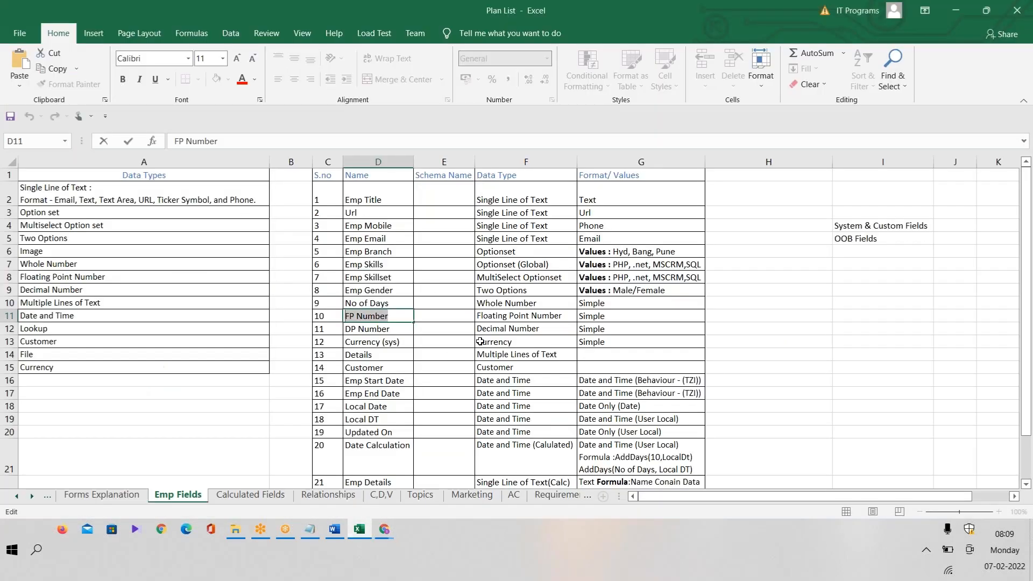
Copy 'DP Number' from the Excel plan list into the new field's display name.
key("Return")
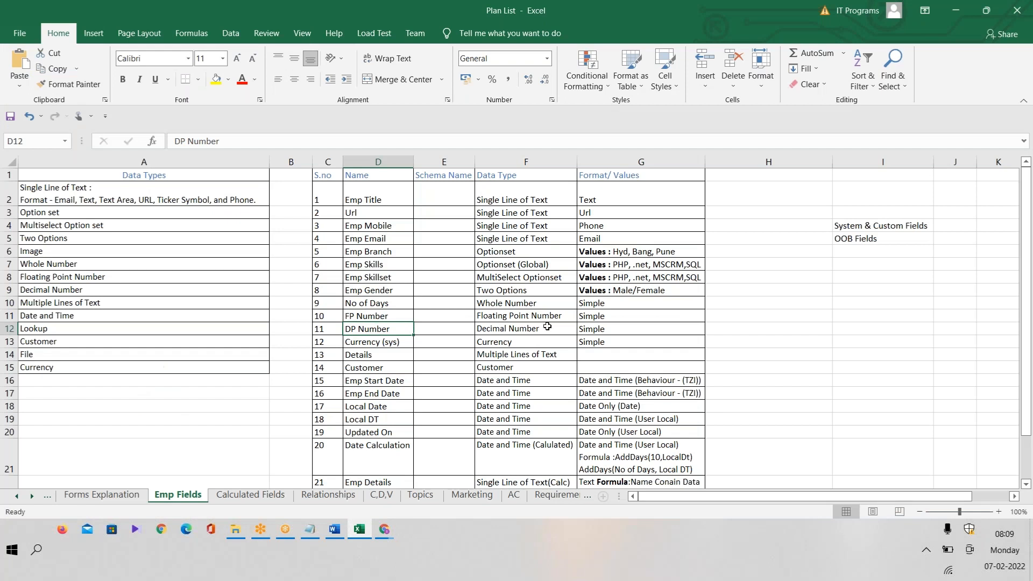
double_click(393, 329)
left_click_drag(393, 329, 310, 329)
left_click(393, 328)
key("ctrl+c")
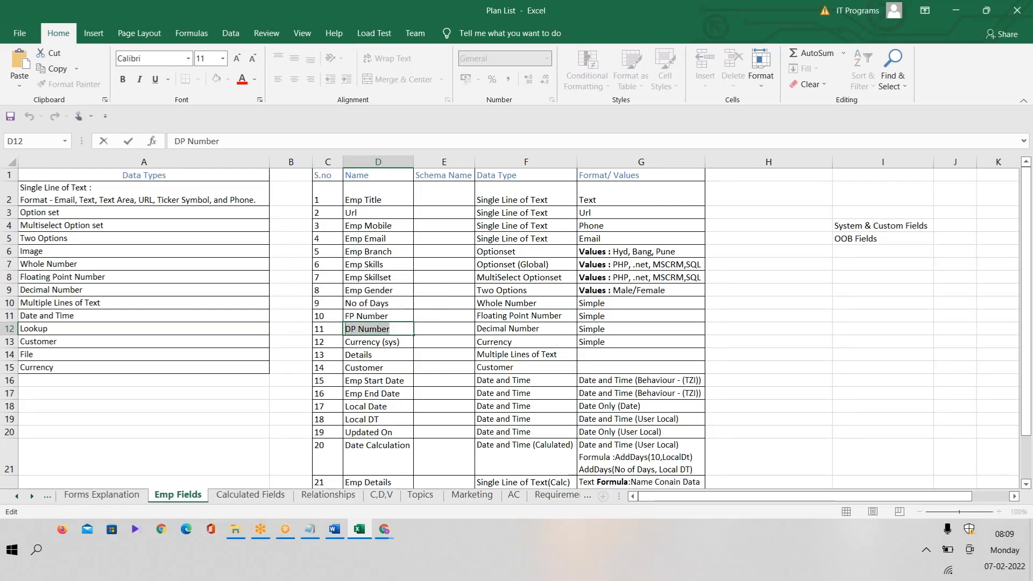
key("alt+Tab")
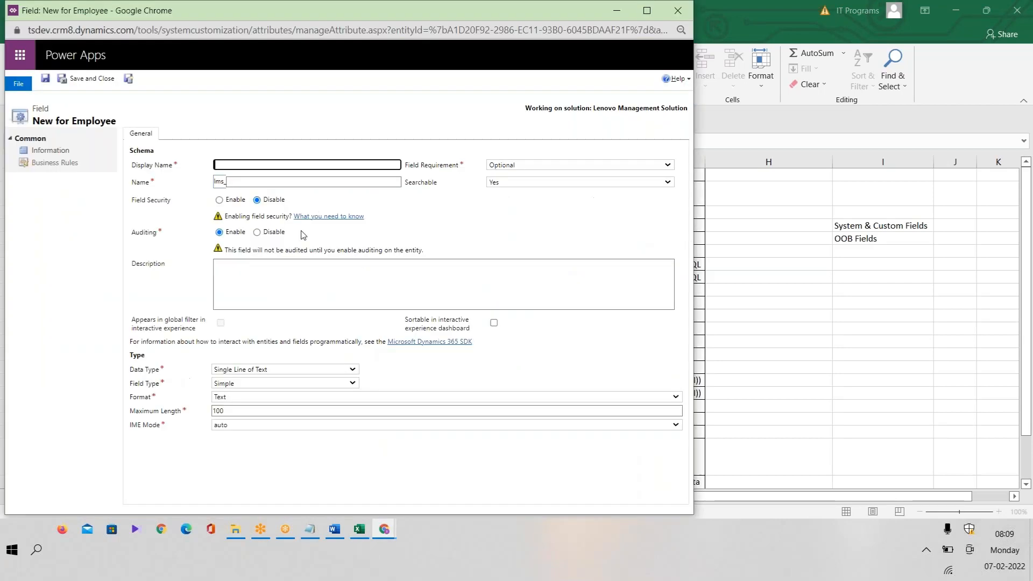
key("ctrl+v")
Make DP Number a Simple Decimal Number with minimum value 0, and Save and New.
left_click(291, 371)
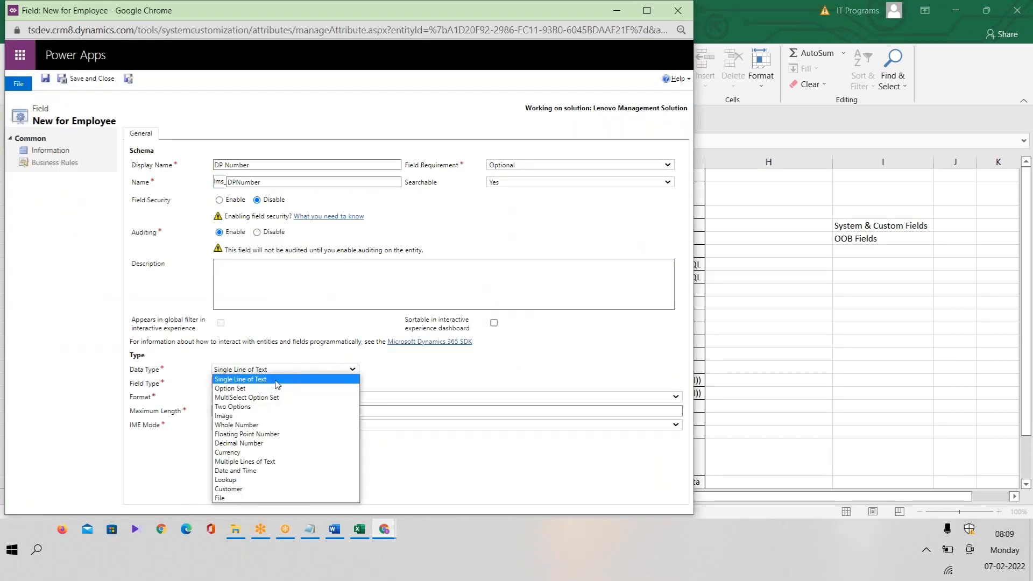
left_click(262, 444)
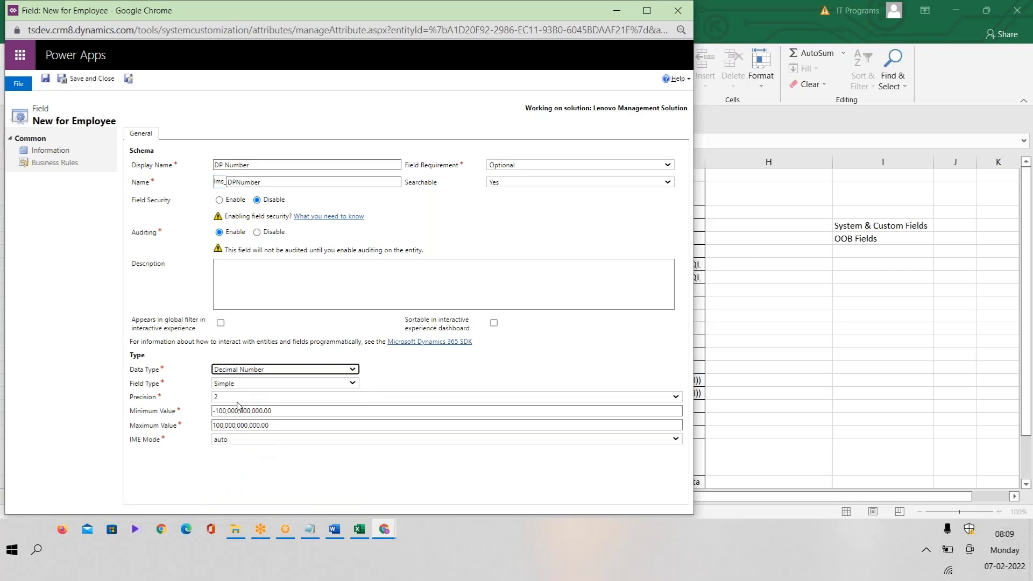
left_click_drag(293, 411, 134, 386)
type("0")
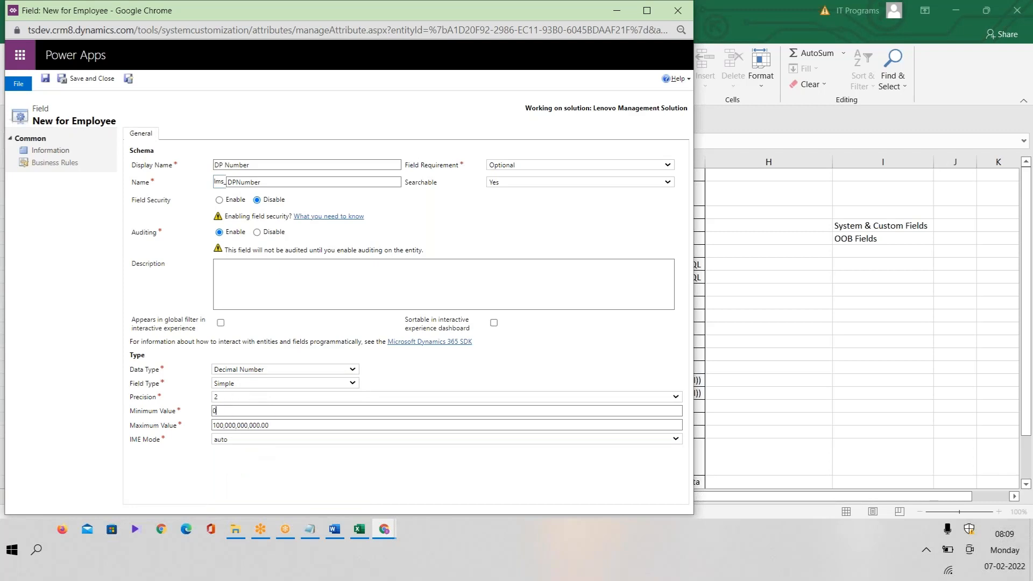
left_click(241, 474)
left_click(259, 383)
left_click(259, 384)
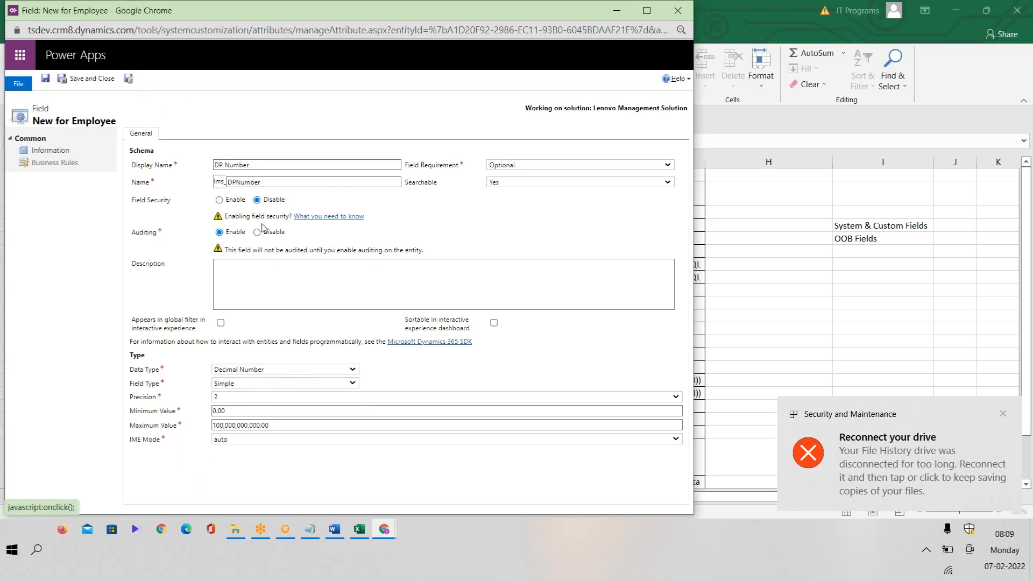
left_click(259, 384)
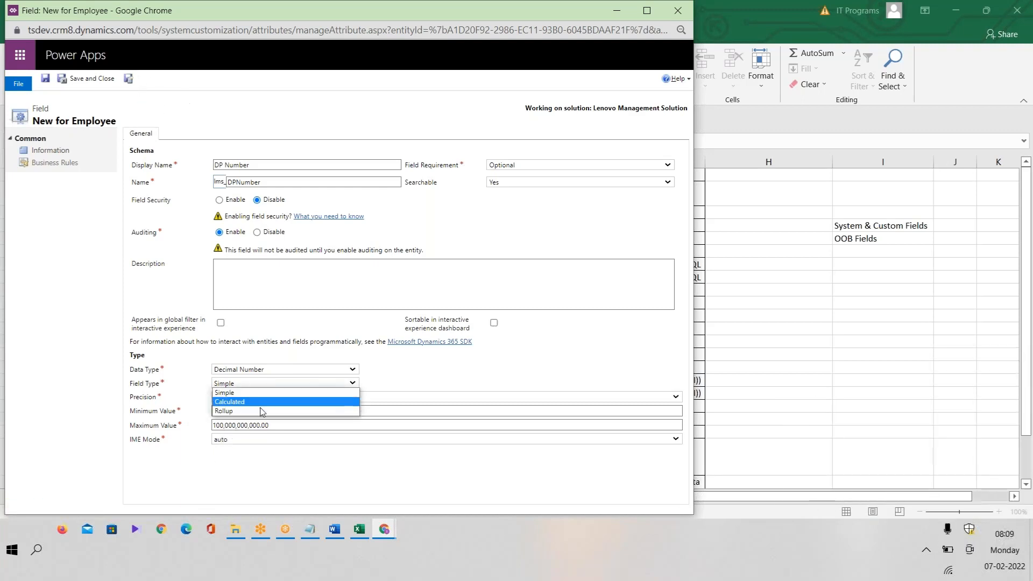
left_click(454, 361)
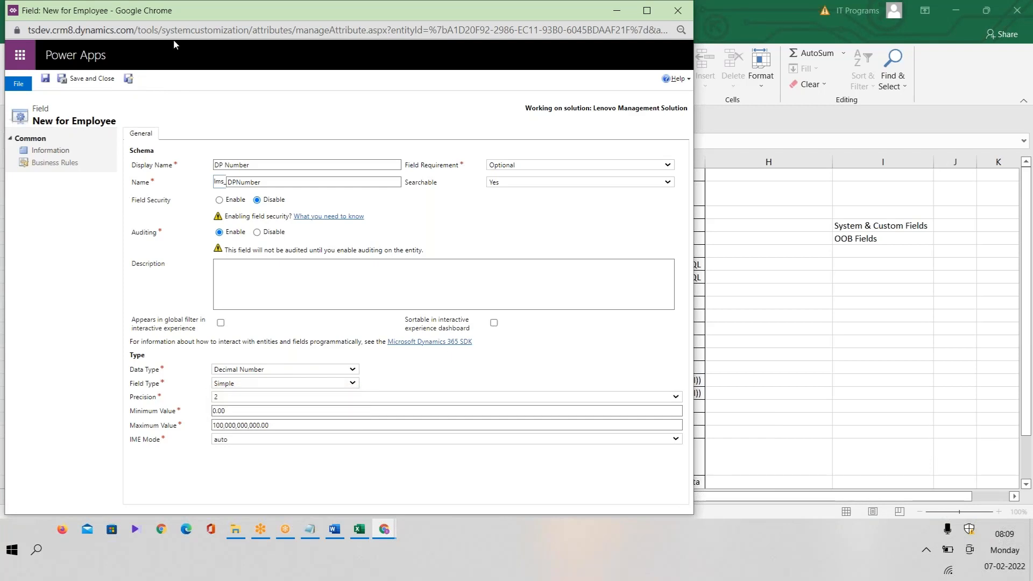
left_click(128, 79)
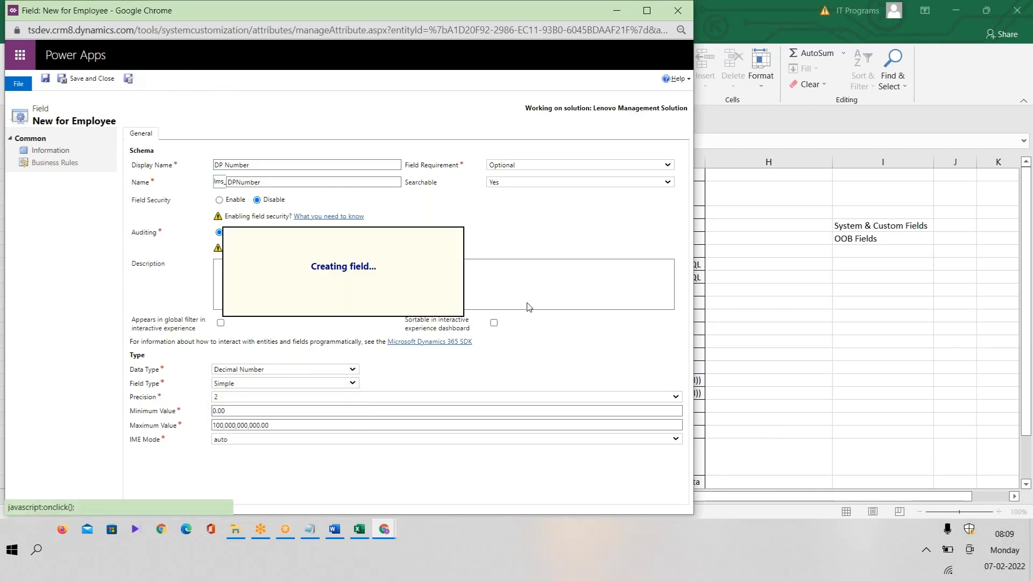
In the Excel plan list, finish the DP Number cell and move to the Emp Details entry.
left_click(362, 531)
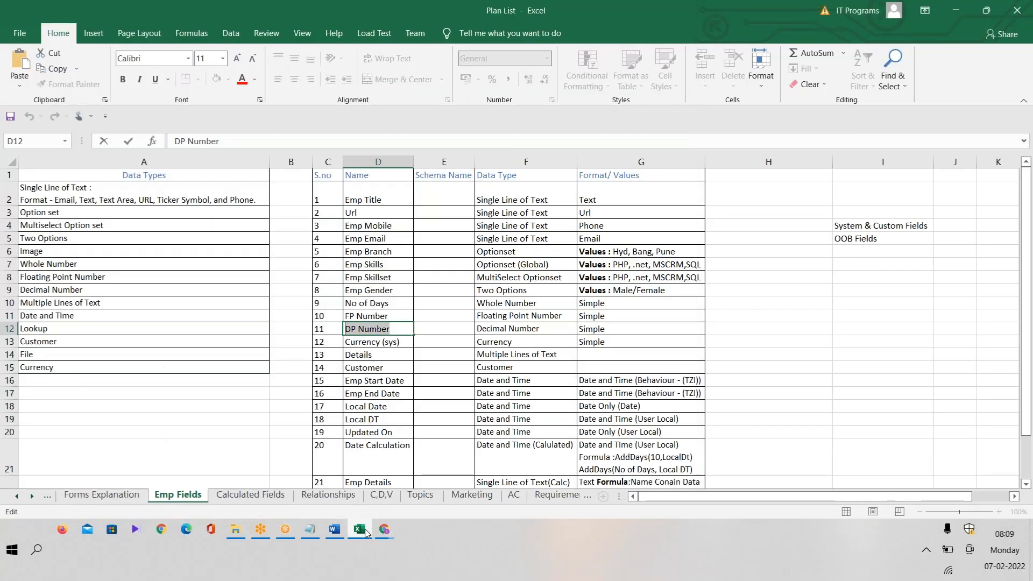
left_click(408, 346)
scroll(405, 343, "down", 4)
left_click(405, 345)
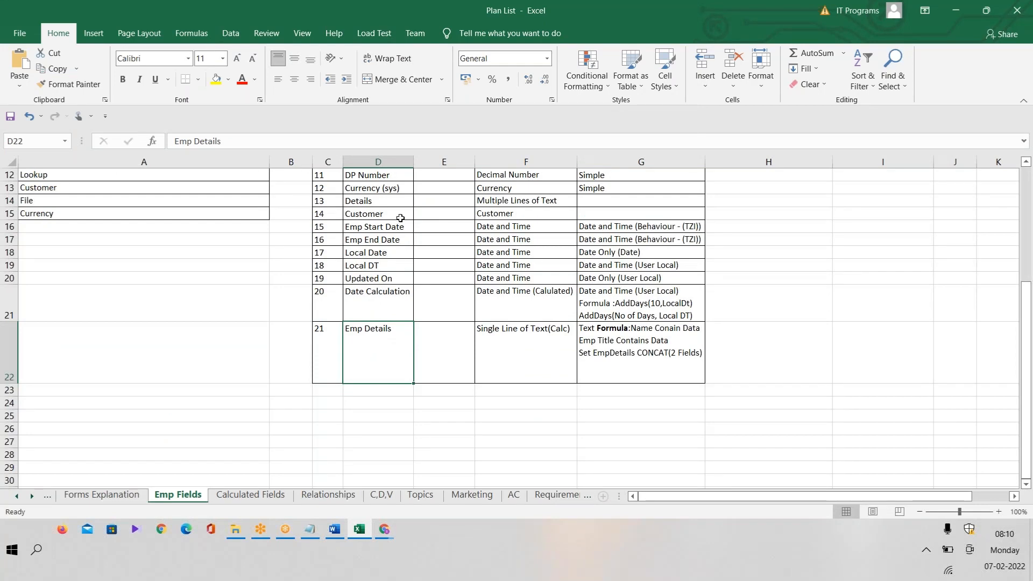
left_click(1028, 171)
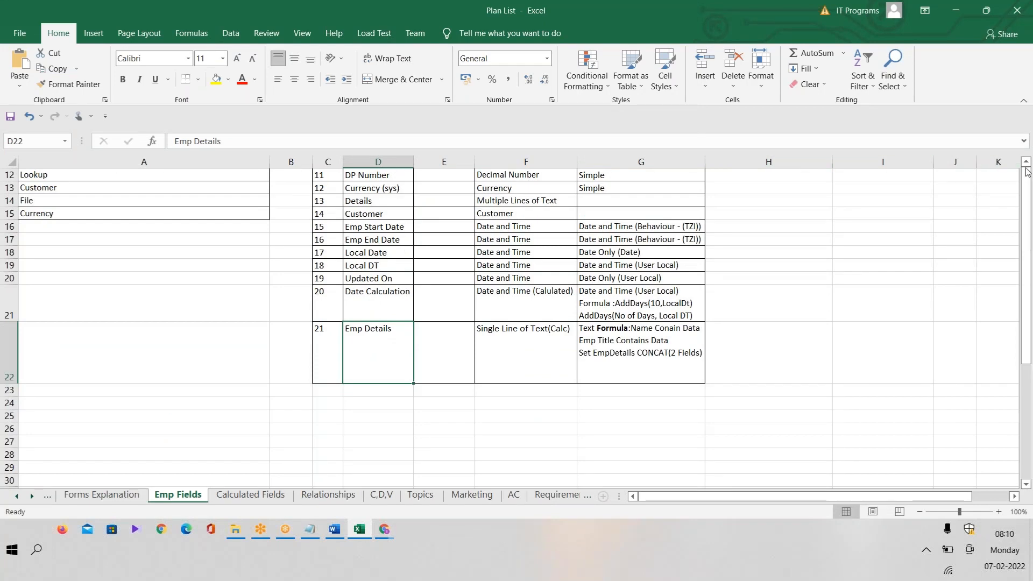
key("alt+Tab")
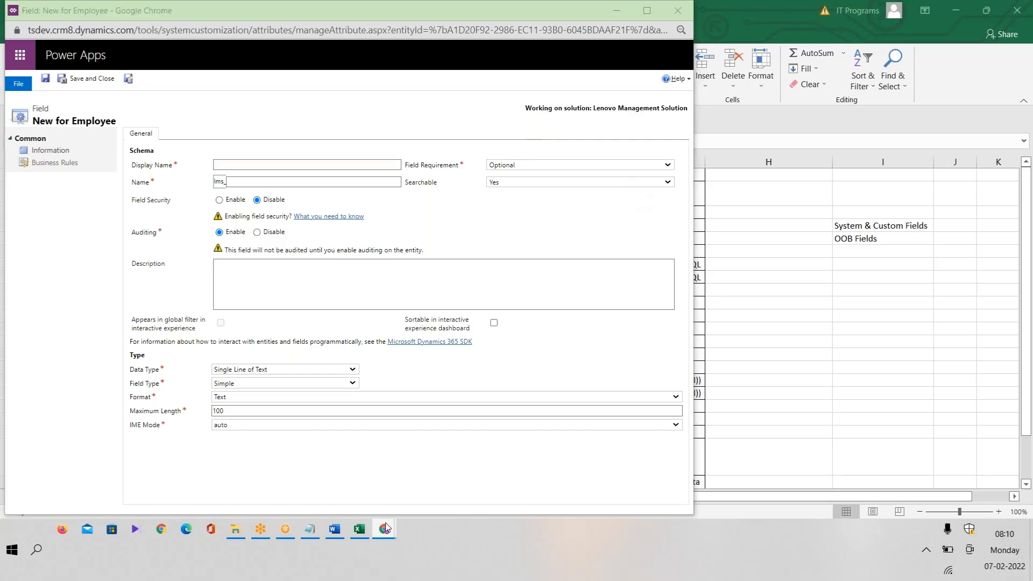
Toggle 'Only show unused fields' and scroll the Employee Field Explorer, then start a new field.
mouse_move(384, 529)
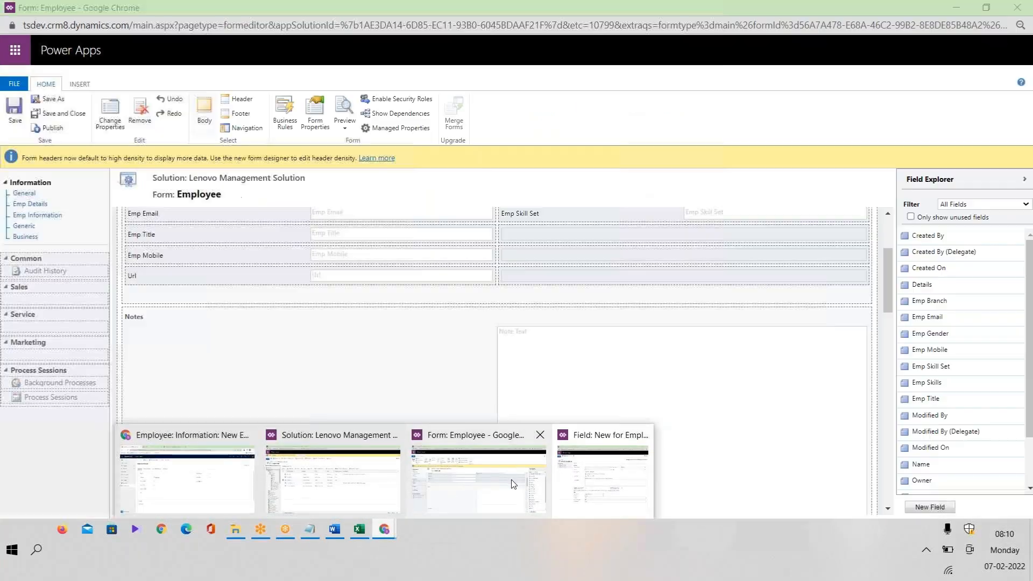
left_click(513, 484)
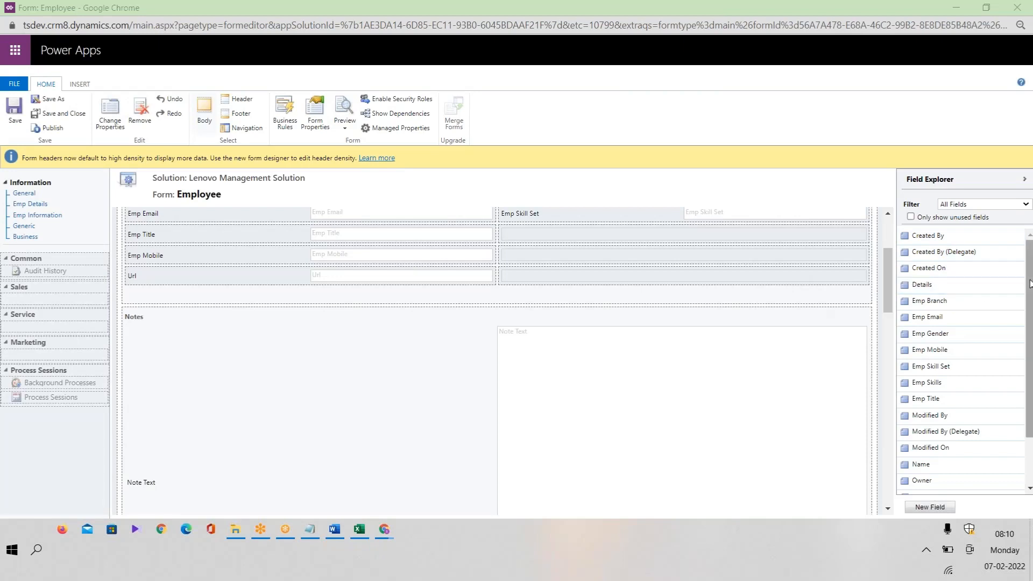
left_click(964, 219)
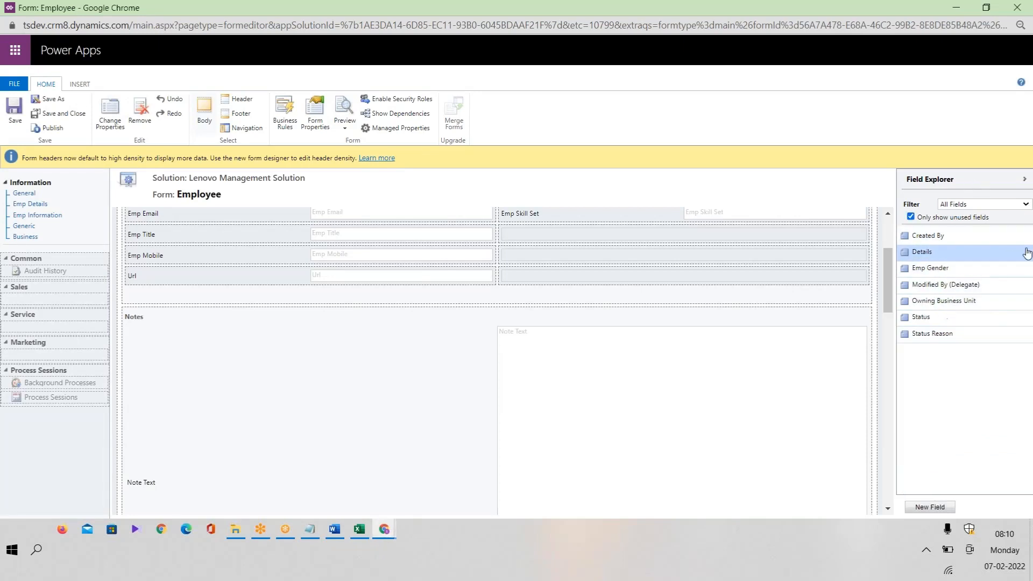
left_click(940, 220)
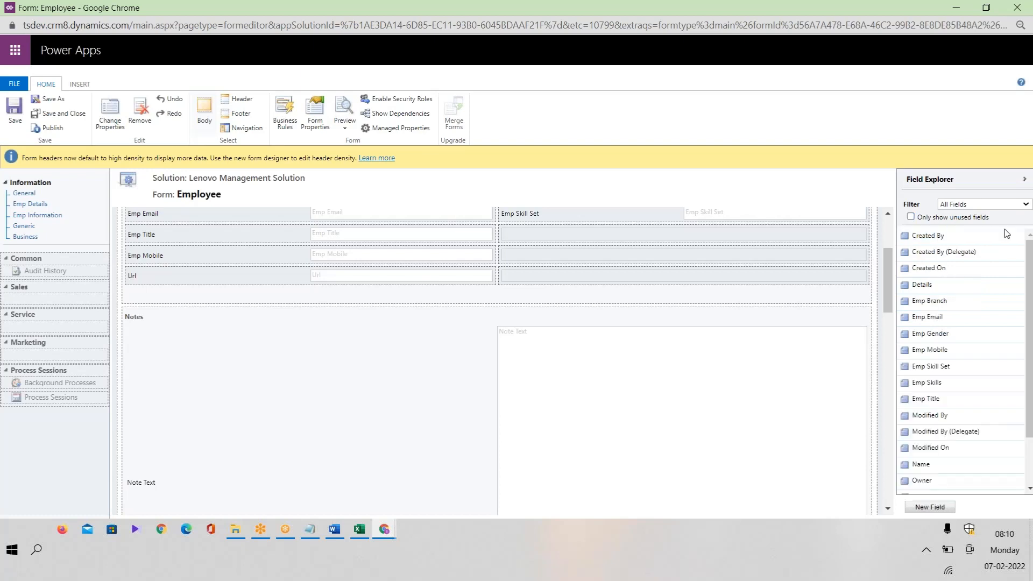
scroll(1032, 396, "down", 3)
scroll(1032, 396, "up", 3)
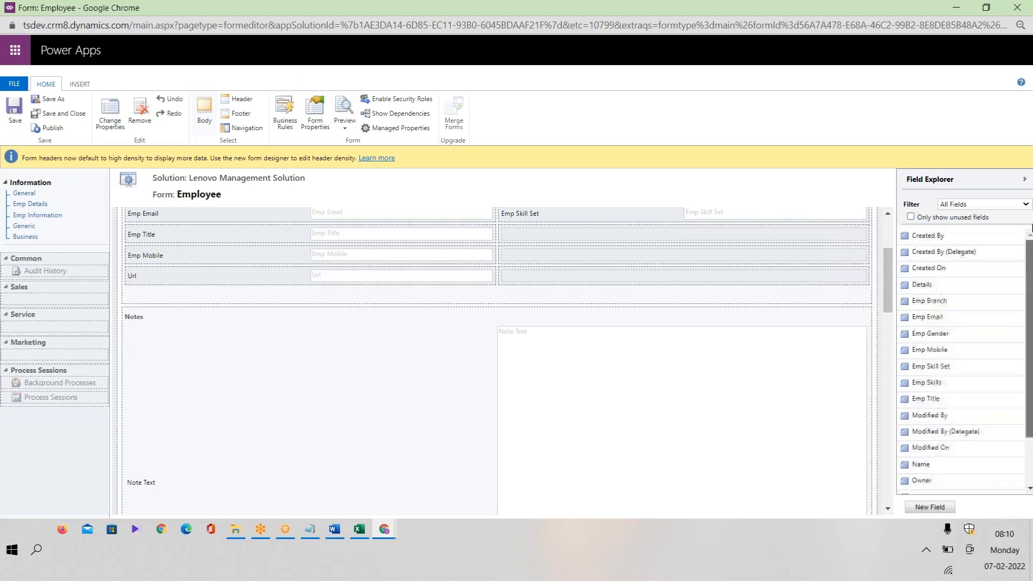
scroll(1031, 396, "down", 3)
scroll(1032, 396, "up", 3)
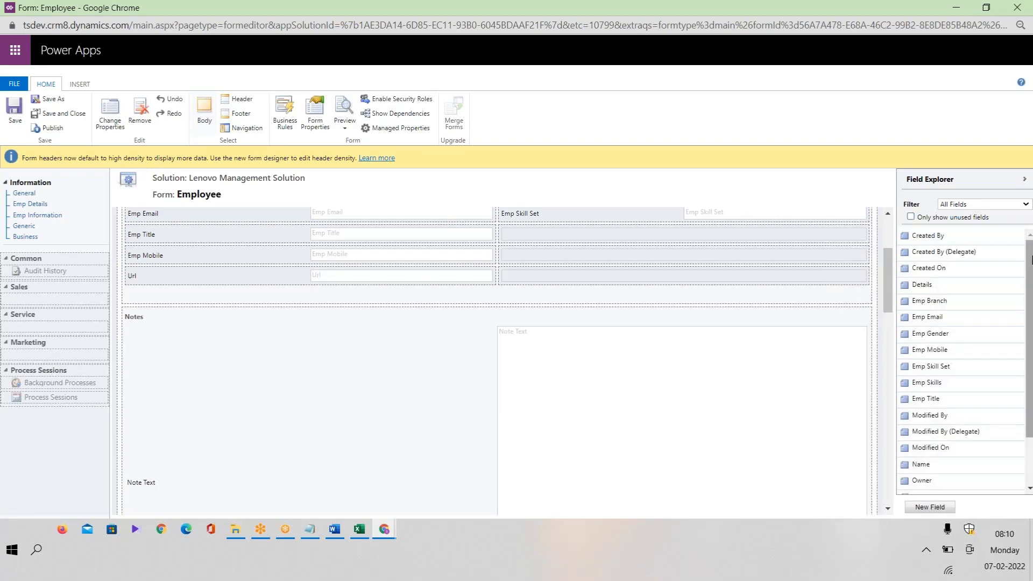
mouse_move(1031, 258)
left_mouse_down()
mouse_move(1031, 390)
mouse_move(1031, 253)
left_mouse_up()
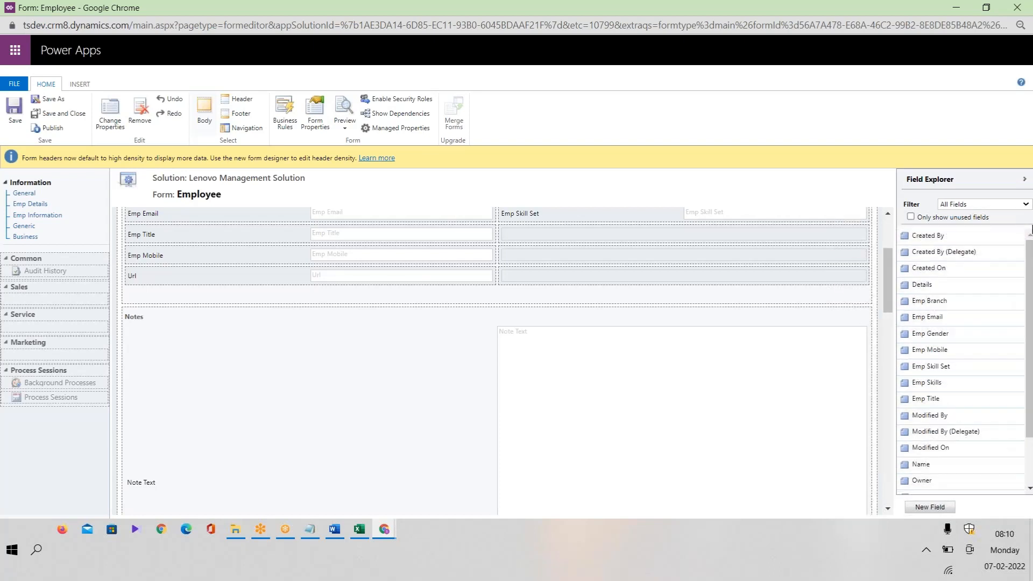
left_click(930, 508)
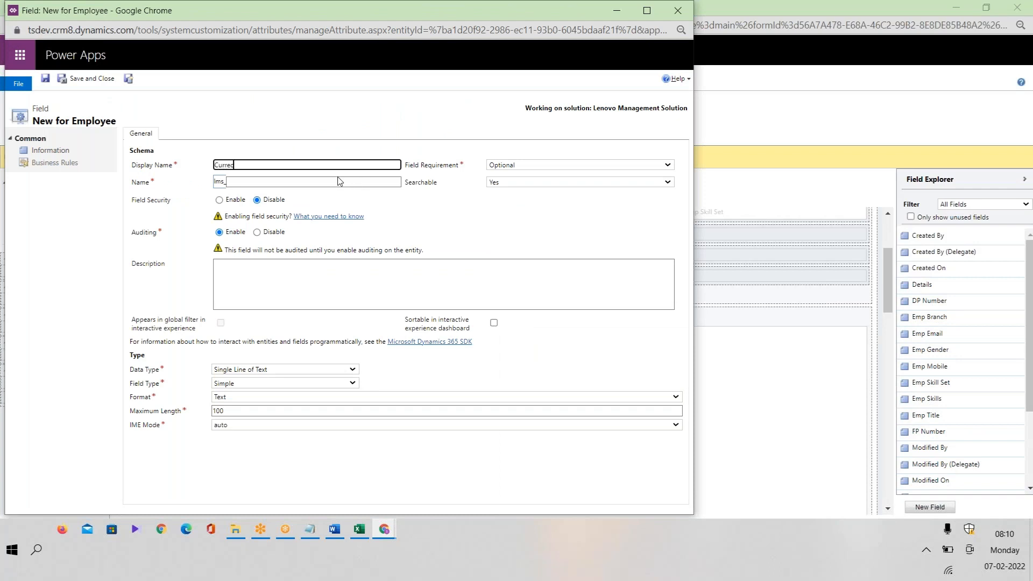
Discard the unsaved field window without saving.
left_click(361, 181)
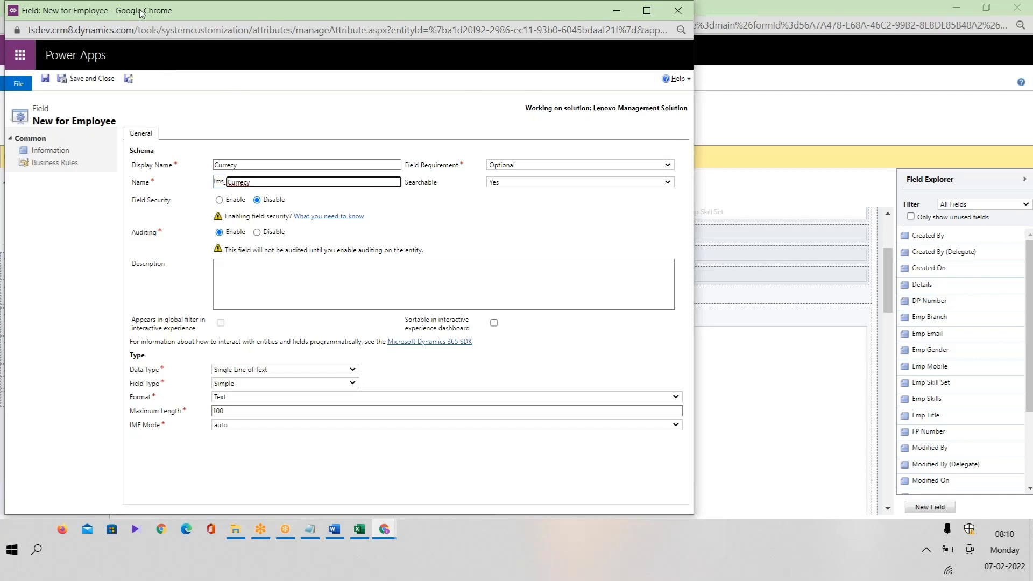
left_click_drag(141, 12, 129, 130)
left_click(665, 129)
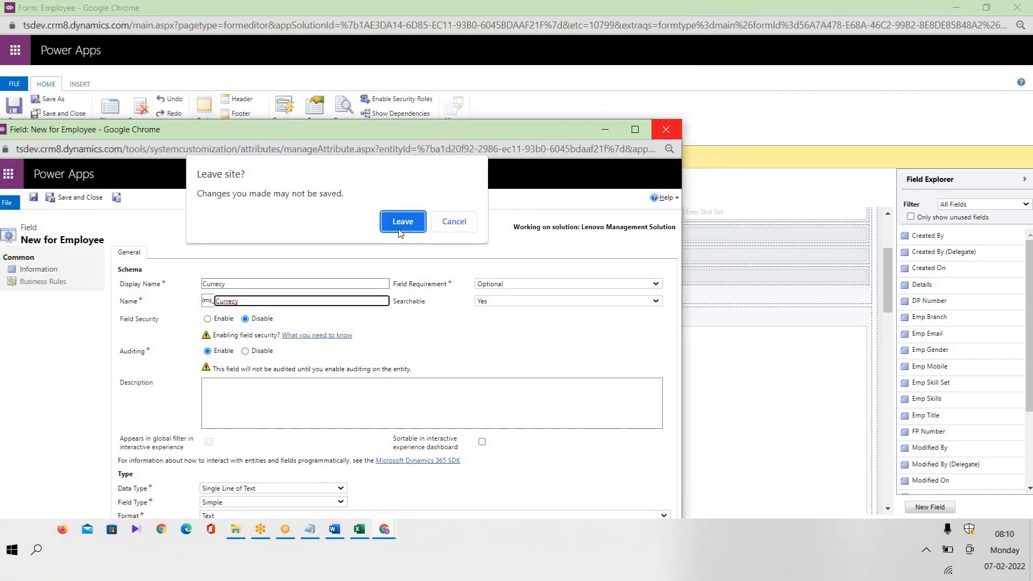
left_click(403, 222)
Start a new field named Currency with the Currency data type and minimum value 0.
left_click(933, 509)
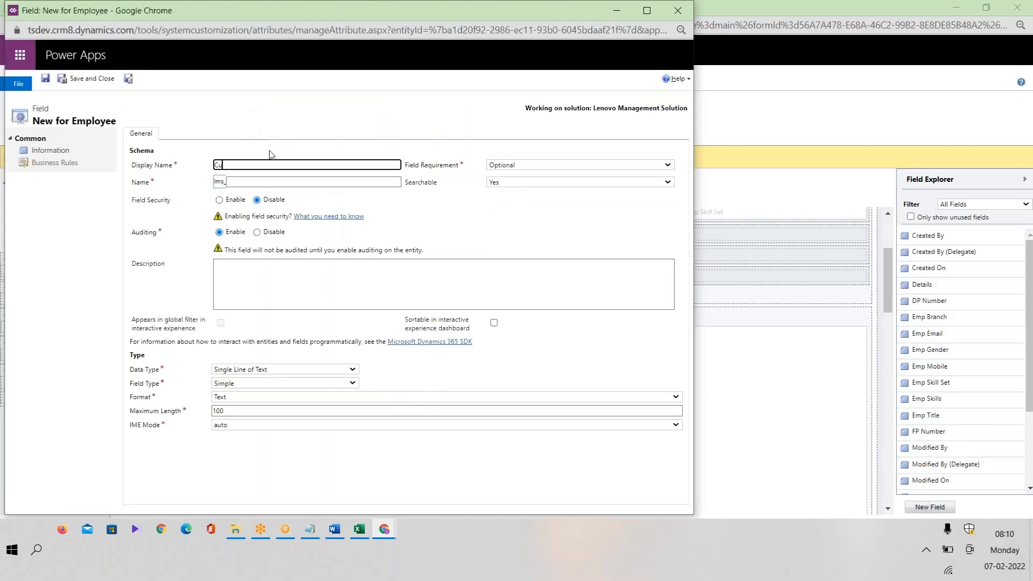
type("Currency")
left_click(287, 181)
left_click(264, 370)
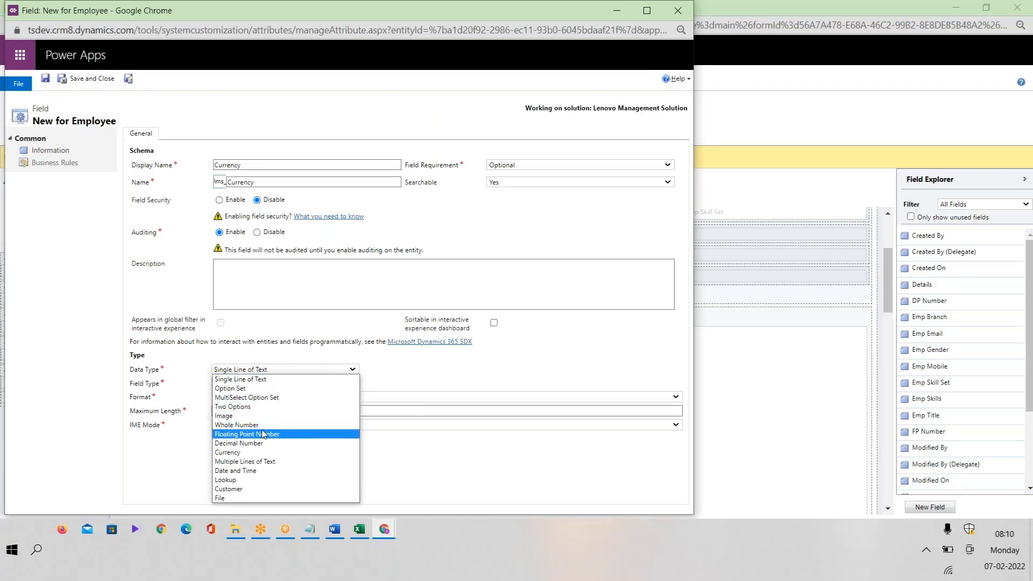
left_click(261, 453)
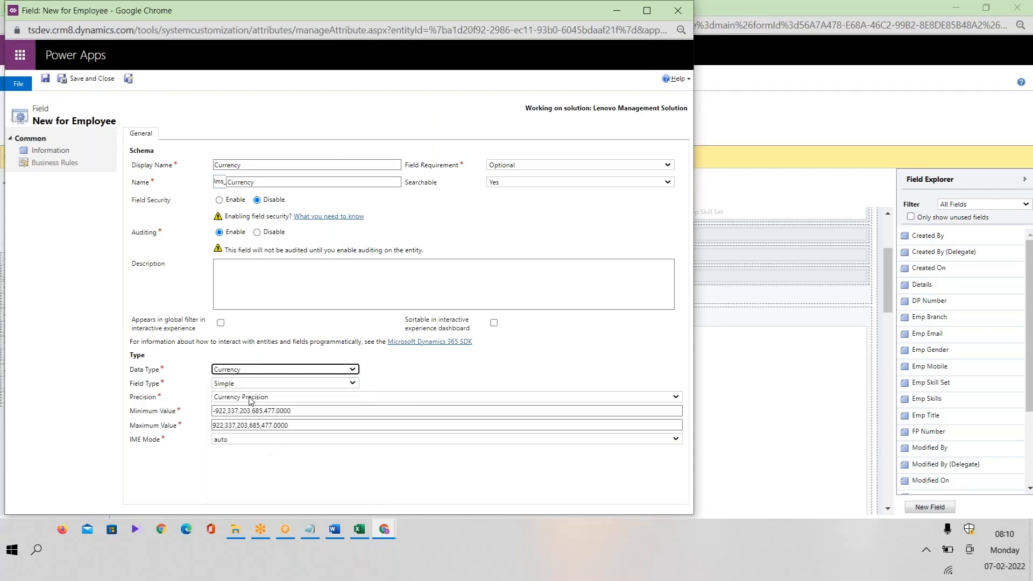
left_click(307, 411)
type("0")
left_click(218, 476)
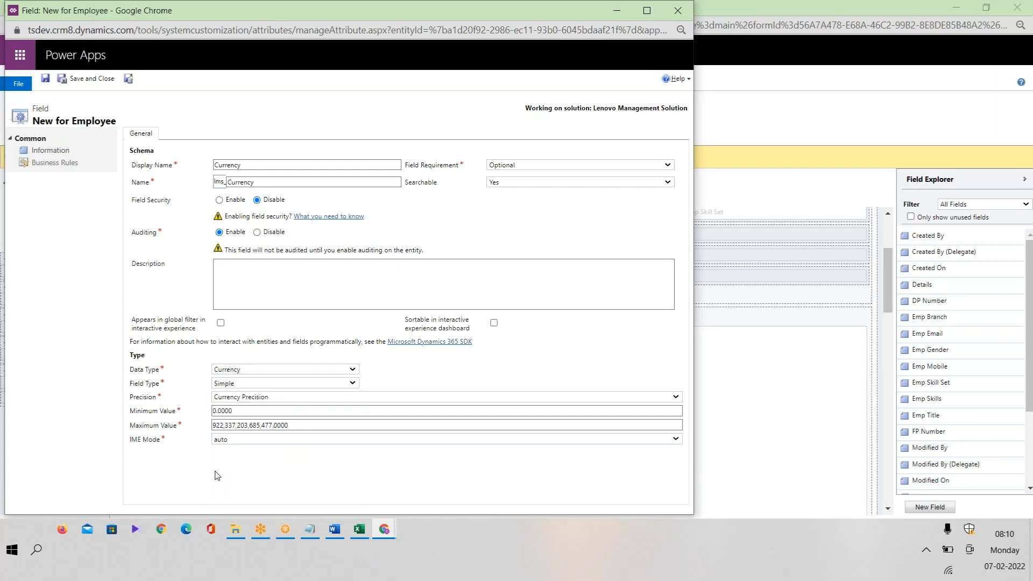
Set the Currency field's precision to 2, keep it Simple, and save and close it.
left_click(272, 398)
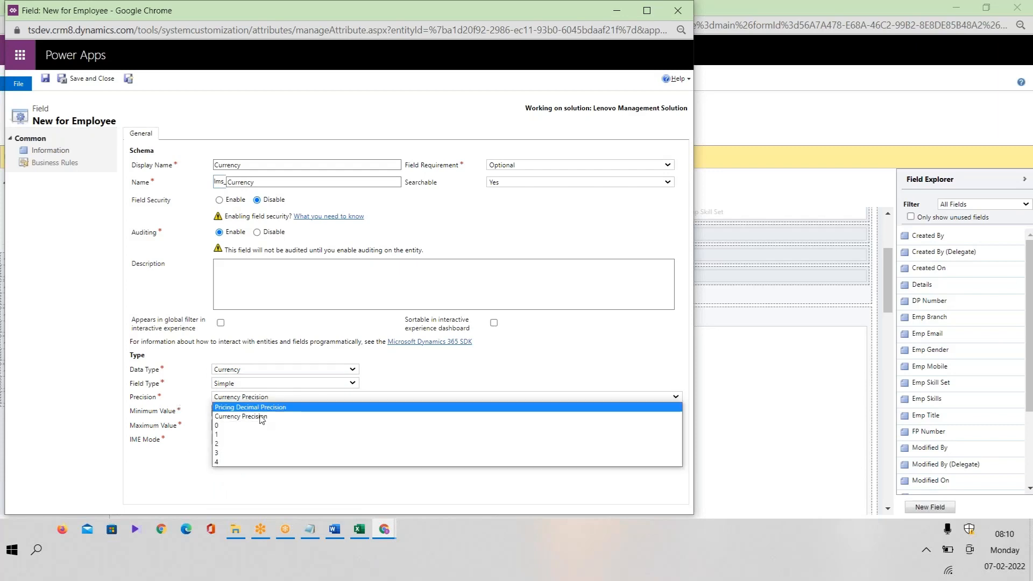
left_click(250, 426)
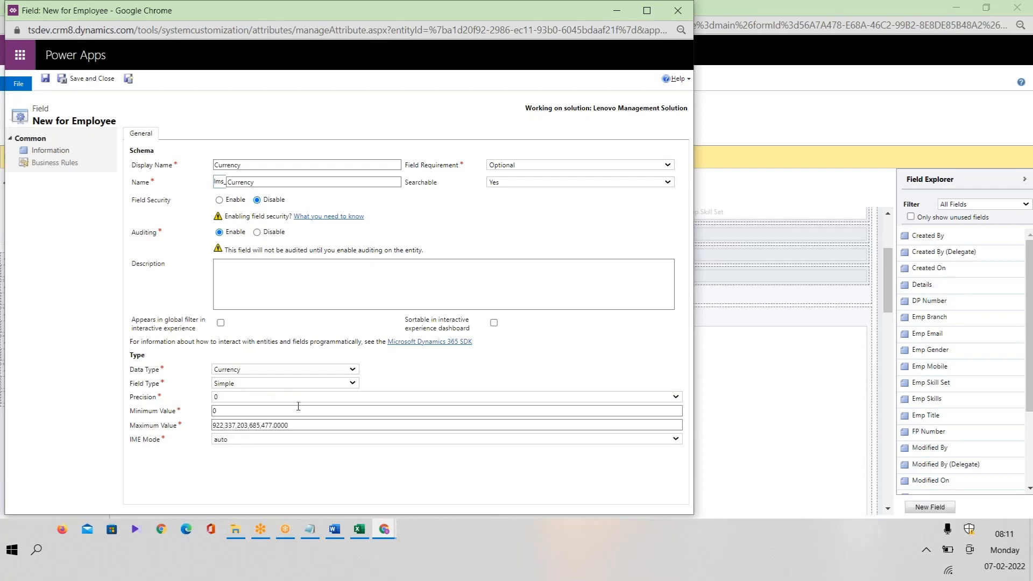
left_click(268, 384)
left_click(452, 384)
left_click(323, 400)
left_click(264, 435)
left_click(264, 401)
left_click(234, 446)
left_click(74, 72)
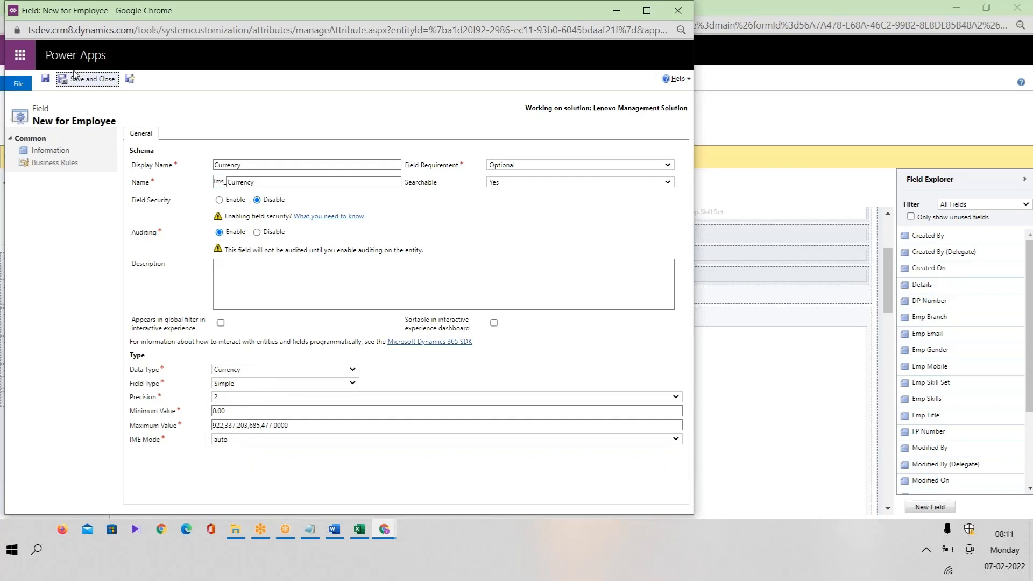
left_click(129, 80)
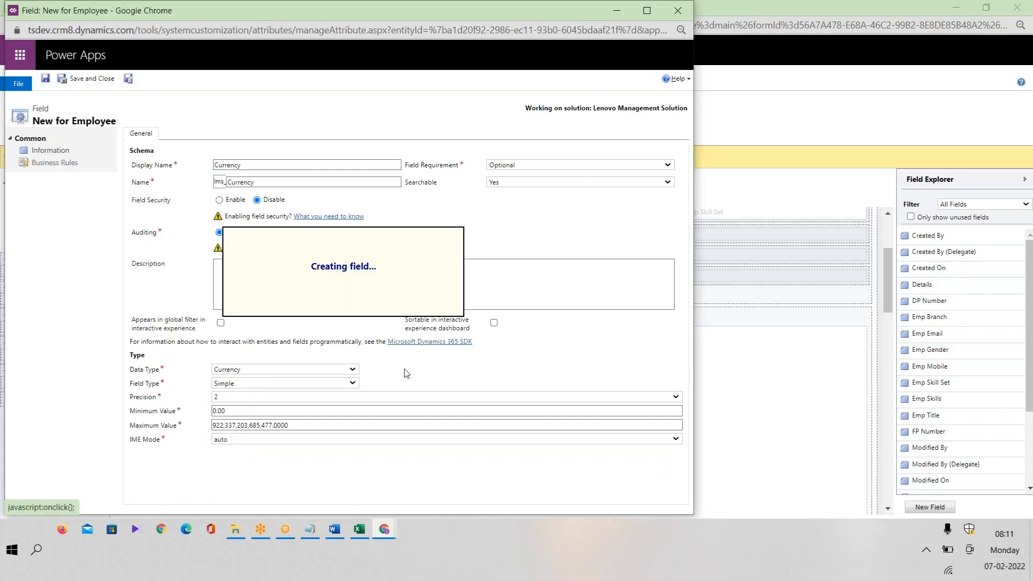
left_click(359, 530)
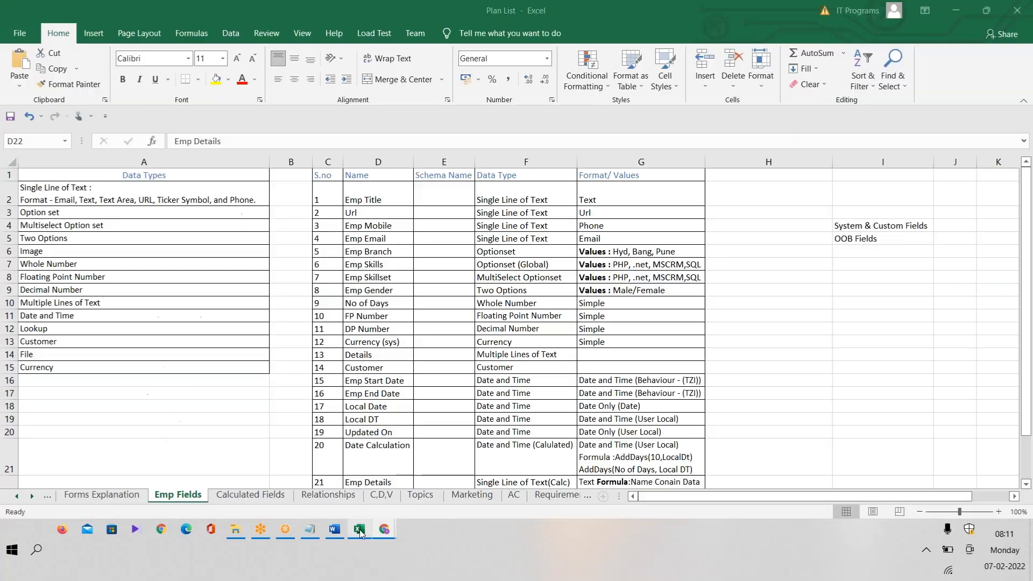
Select the Multiple Lines of Text data type wording in plan cell F14.
left_click(391, 353)
double_click(549, 351)
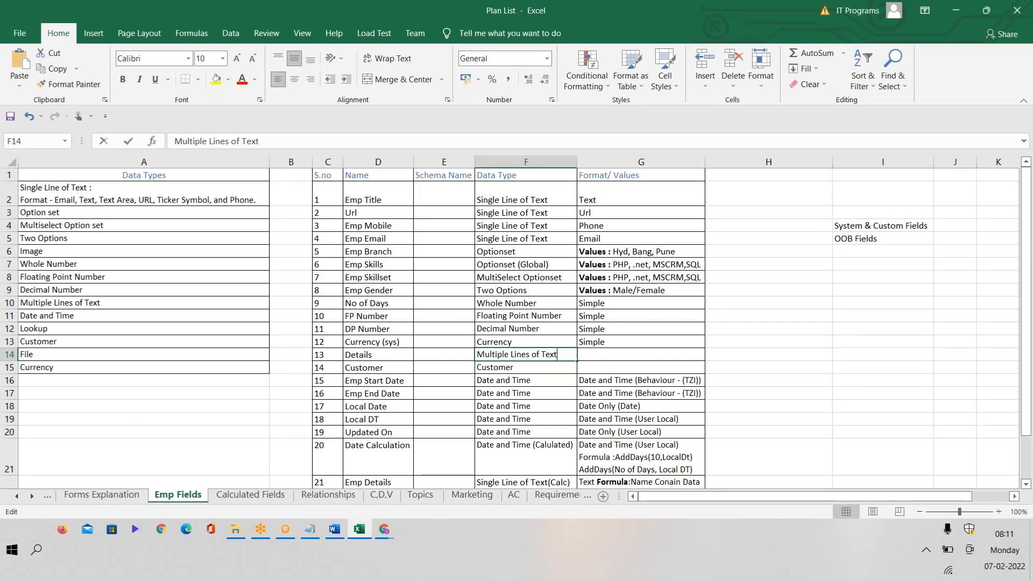
left_click_drag(557, 354, 474, 340)
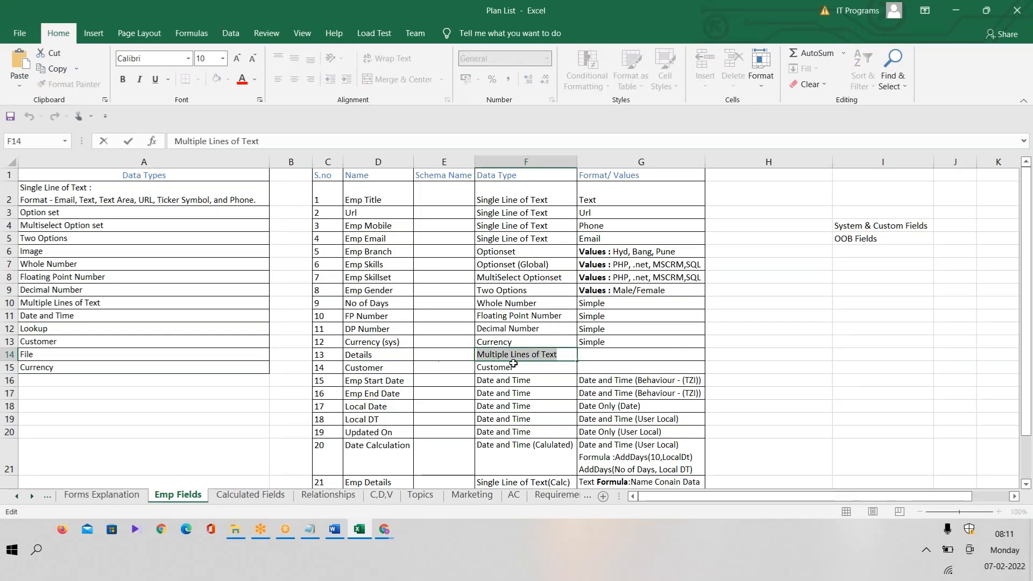
key("alt+Tab")
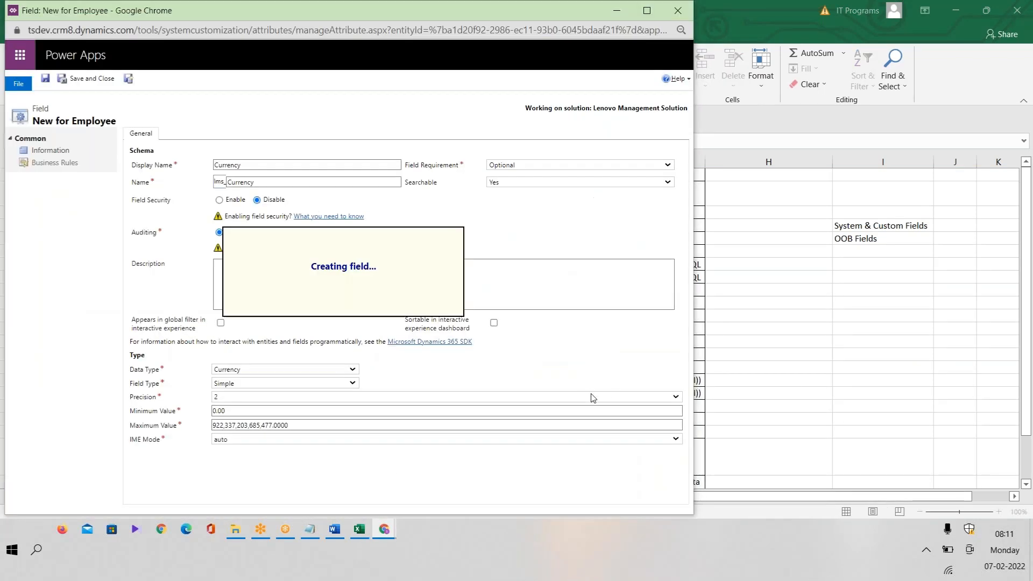
key("alt+Tab")
Replace 'Details' with 'Information' in cell D14.
left_click(377, 353)
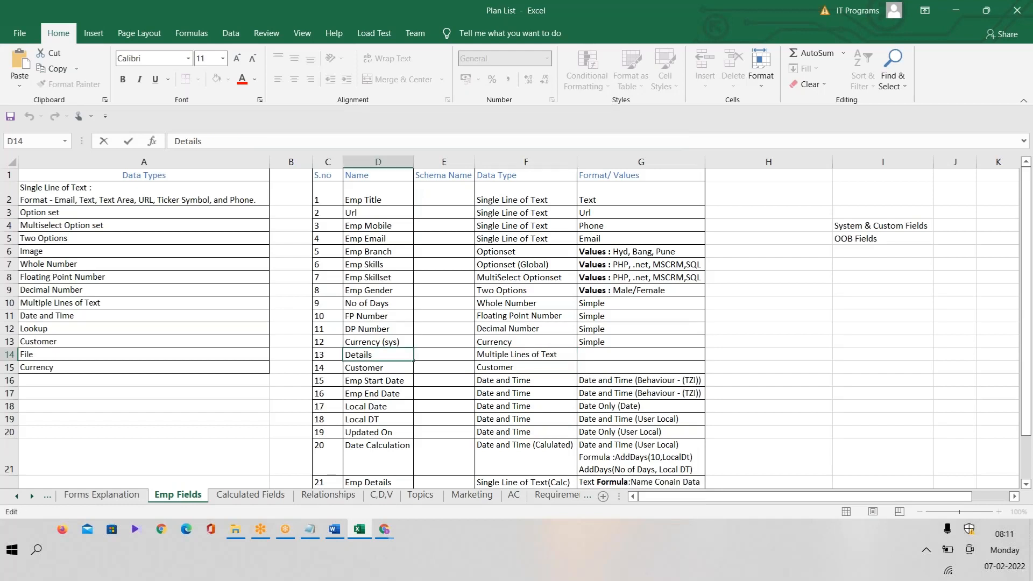
left_click_drag(375, 355, 345, 356)
type("Information")
left_click(533, 393)
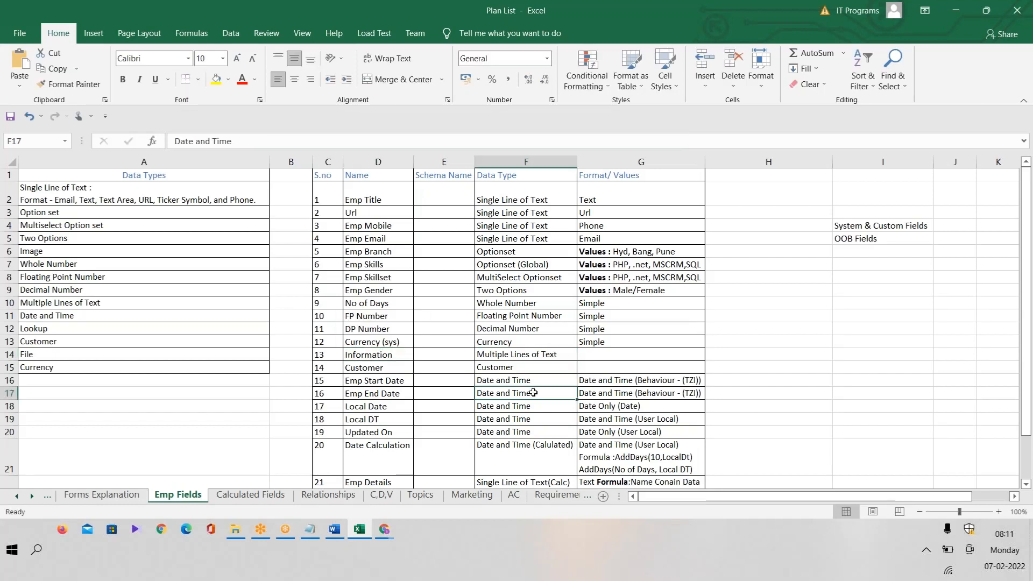
Prefix 'Emp' so D14 reads 'Emp Information', and select that name for copying.
double_click(353, 355)
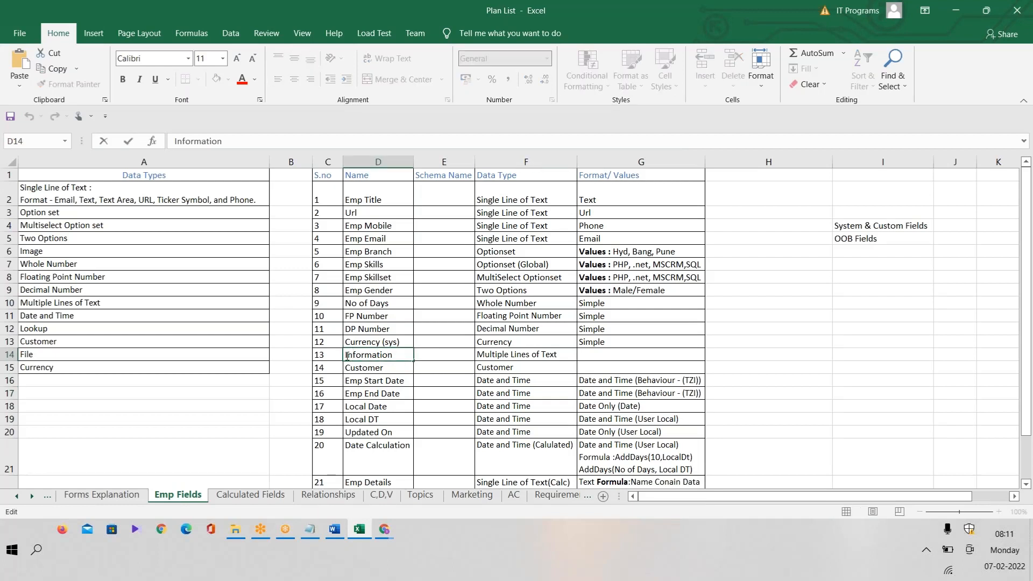
type("Emp")
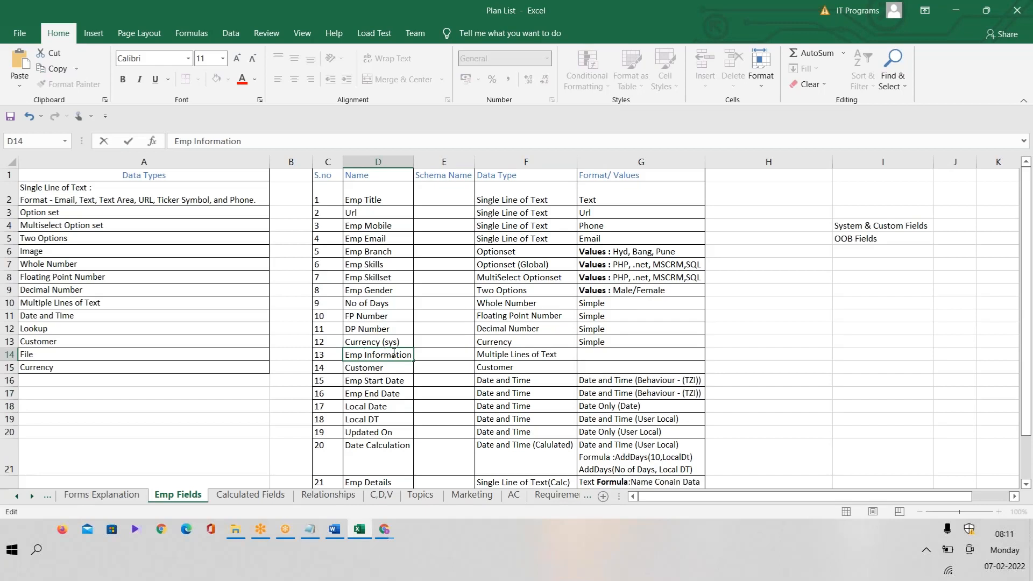
left_click_drag(381, 356, 412, 358)
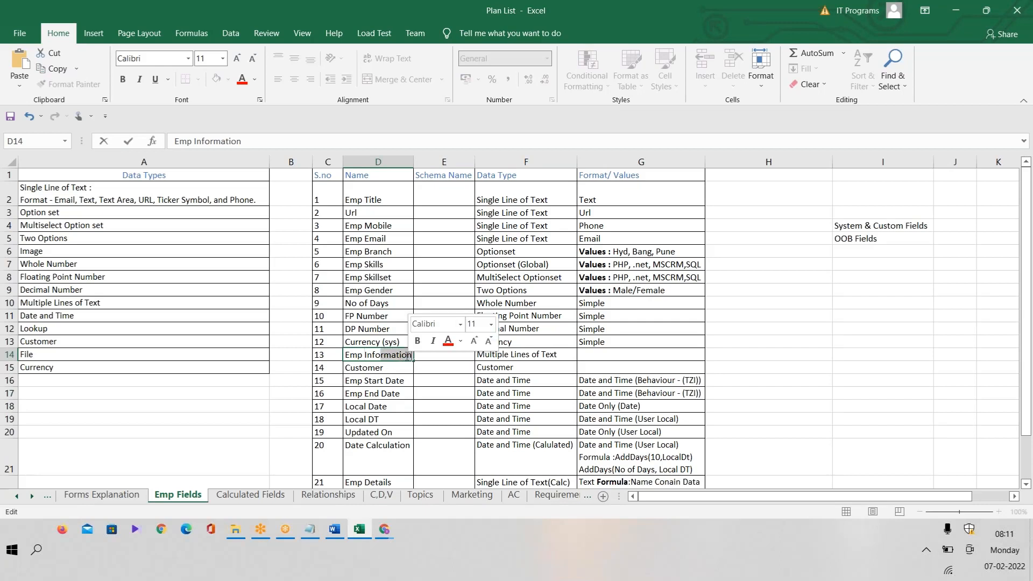
left_click(411, 358)
left_click(464, 393)
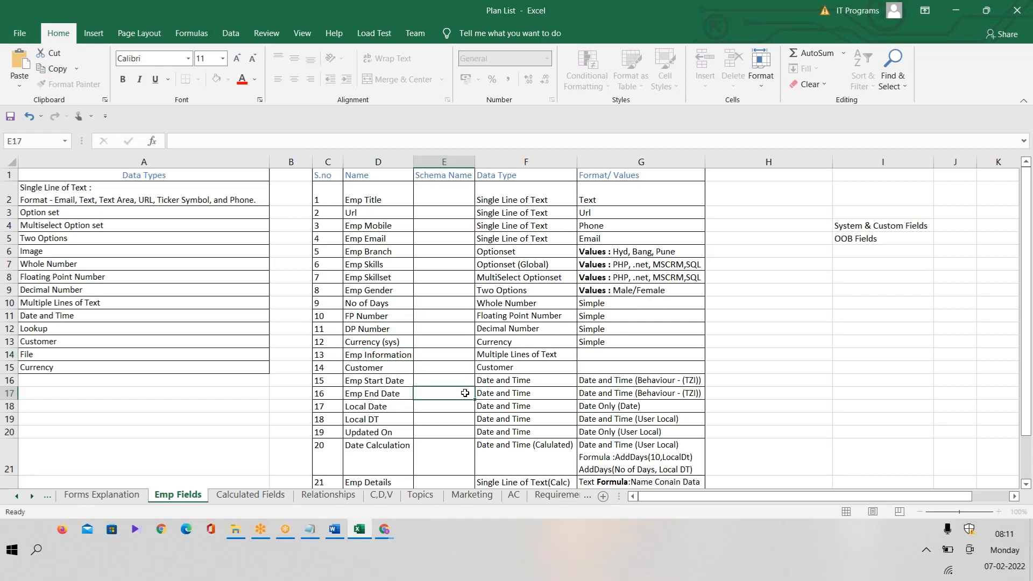
double_click(367, 354)
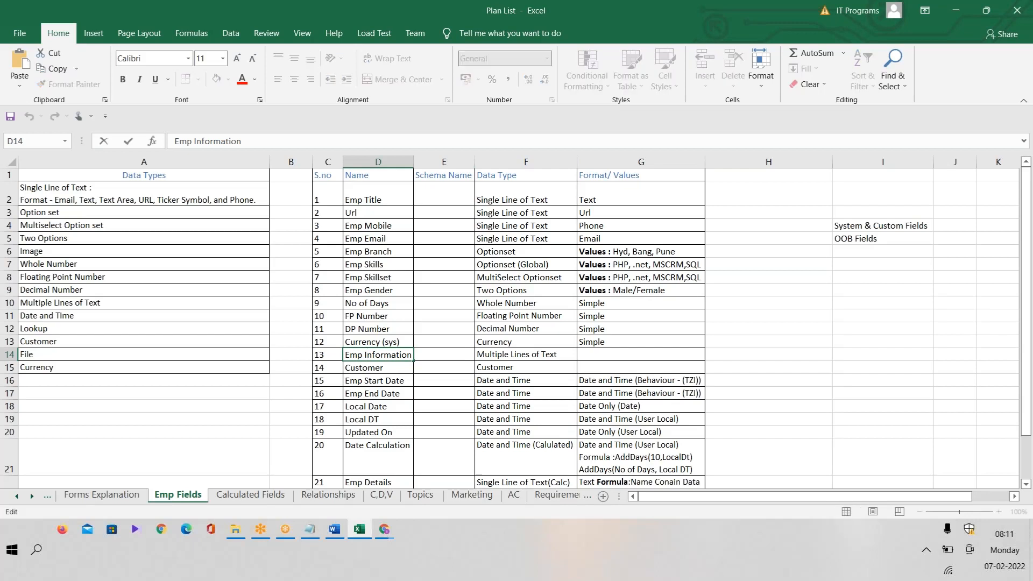
left_click_drag(365, 355, 414, 356)
key("ctrl+c")
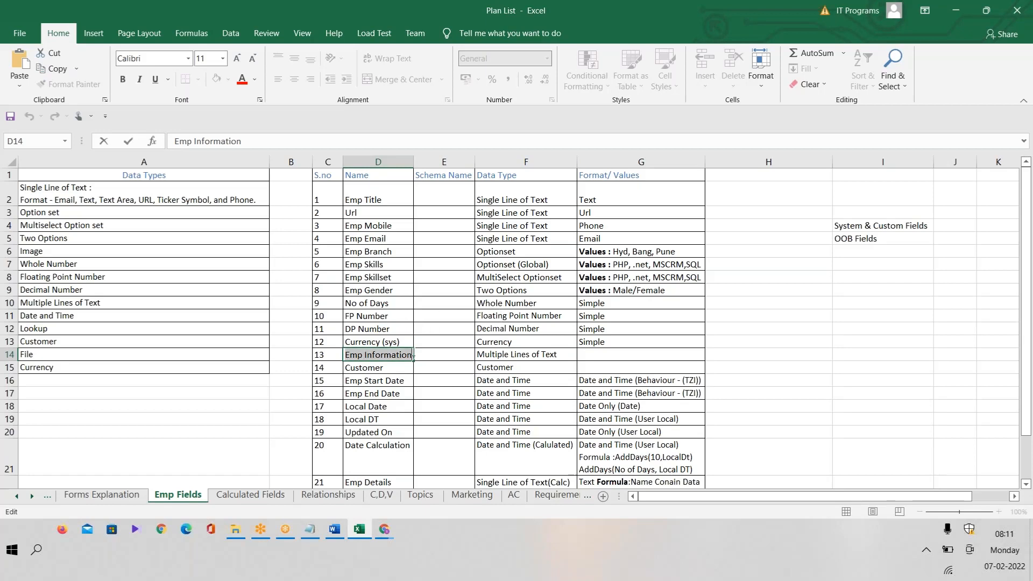
key("alt+Tab")
Create Emp Information as Multiple Lines of Text with 2,000 maximum length via Save and New.
key("ctrl+v")
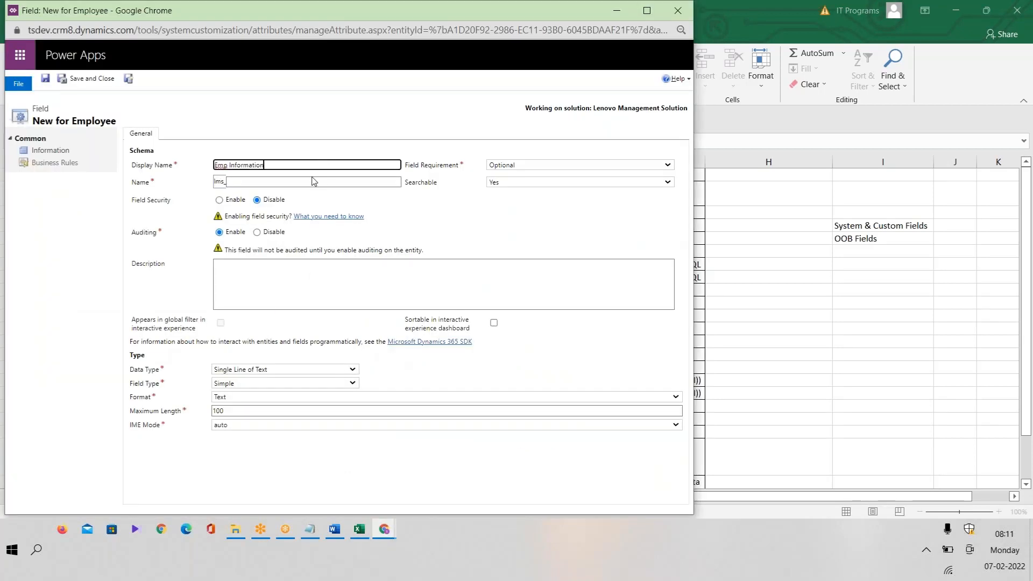
left_click(311, 182)
left_click(302, 369)
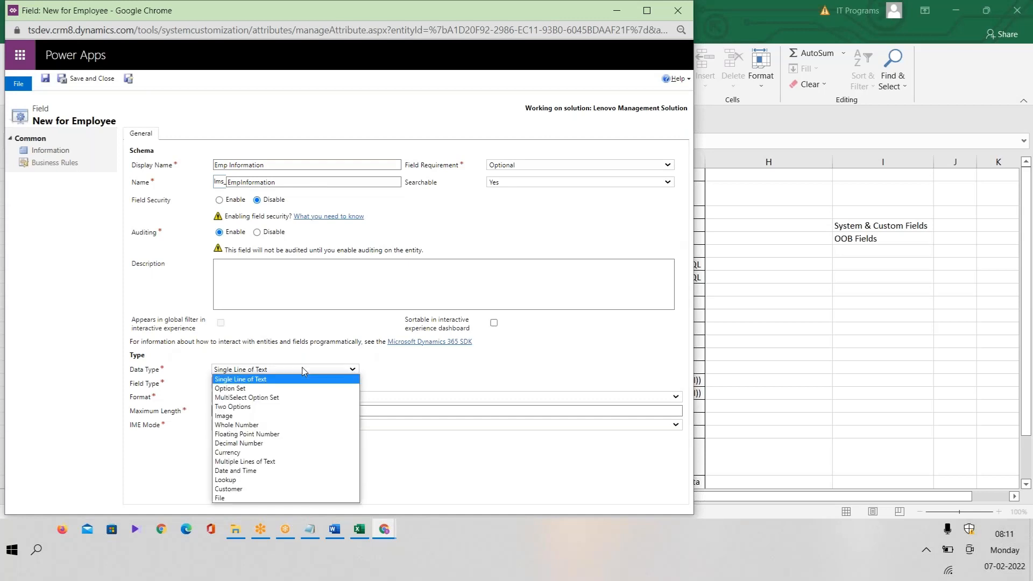
left_click(290, 464)
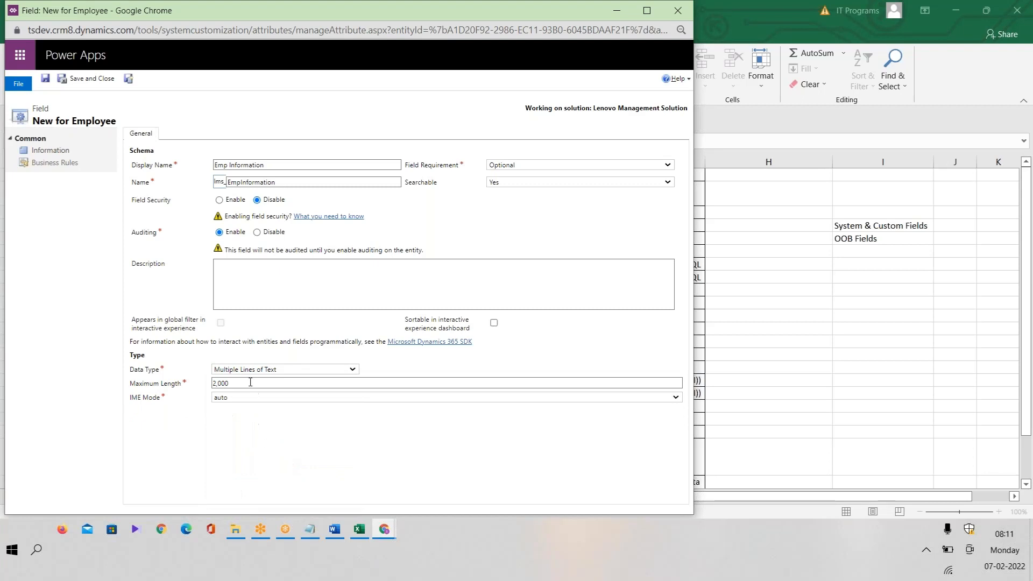
left_click_drag(250, 382, 189, 387)
left_click(128, 78)
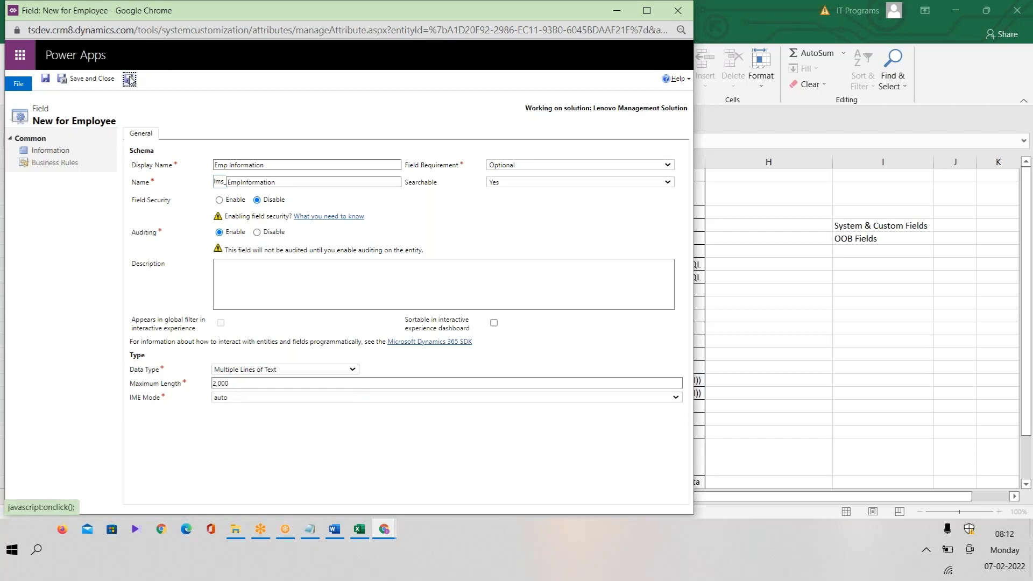
Check the Excel plan list, then open the data type choices for the next field.
left_click(366, 530)
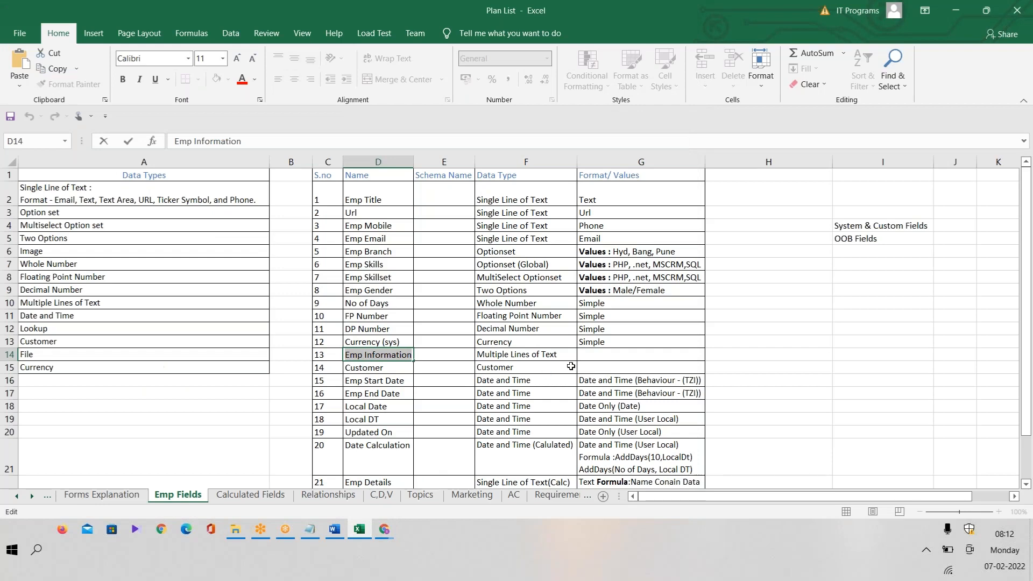
key("alt+Tab")
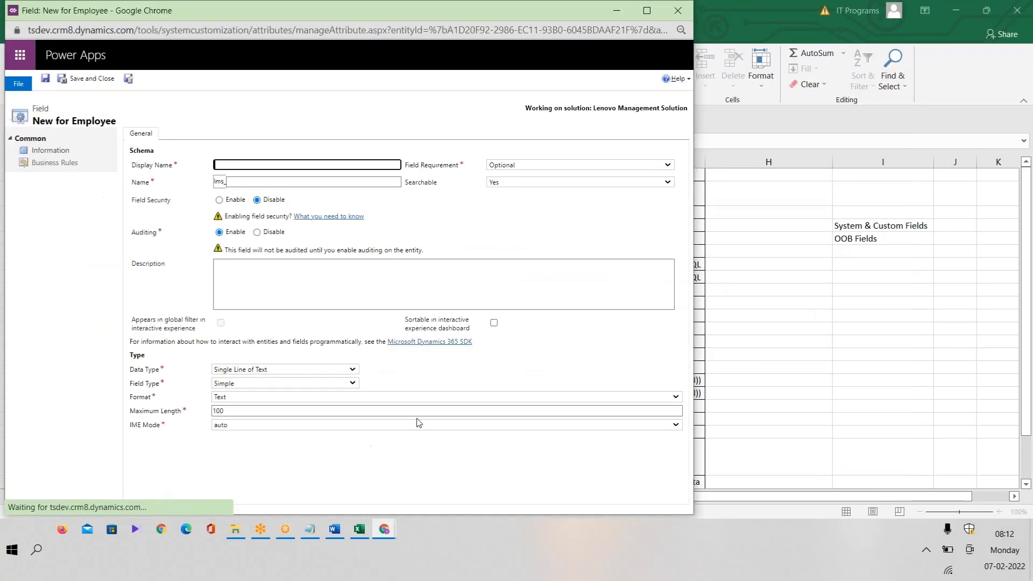
left_click(265, 370)
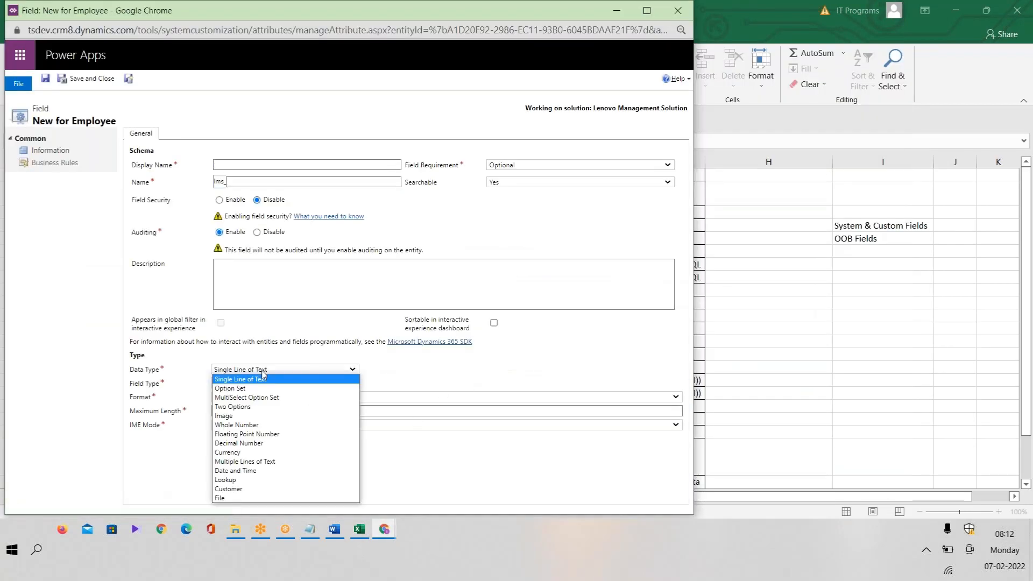
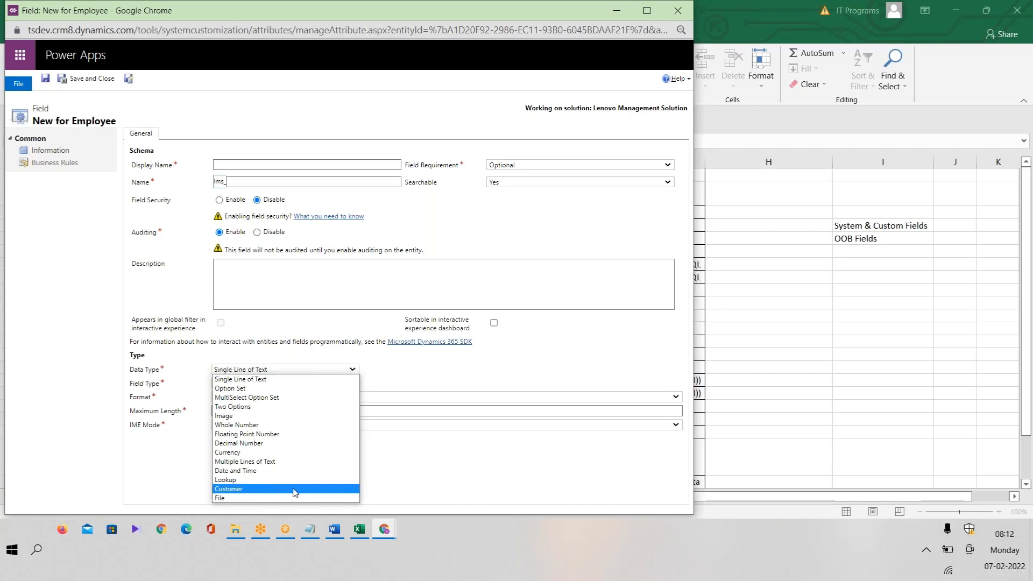
Choose Customer as the new field's data type and review its account and contact relationship names.
left_click(294, 489)
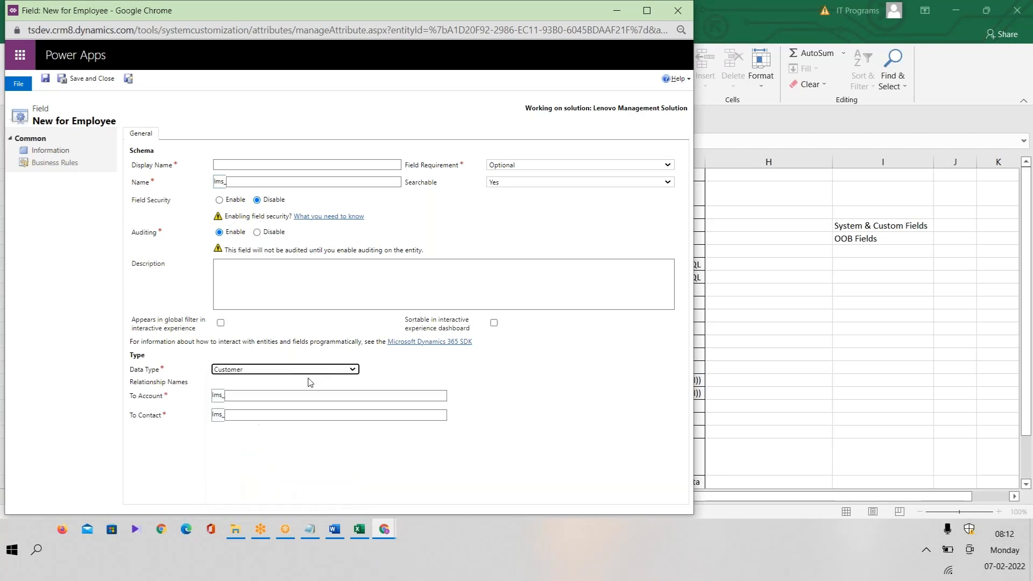
left_click(267, 397)
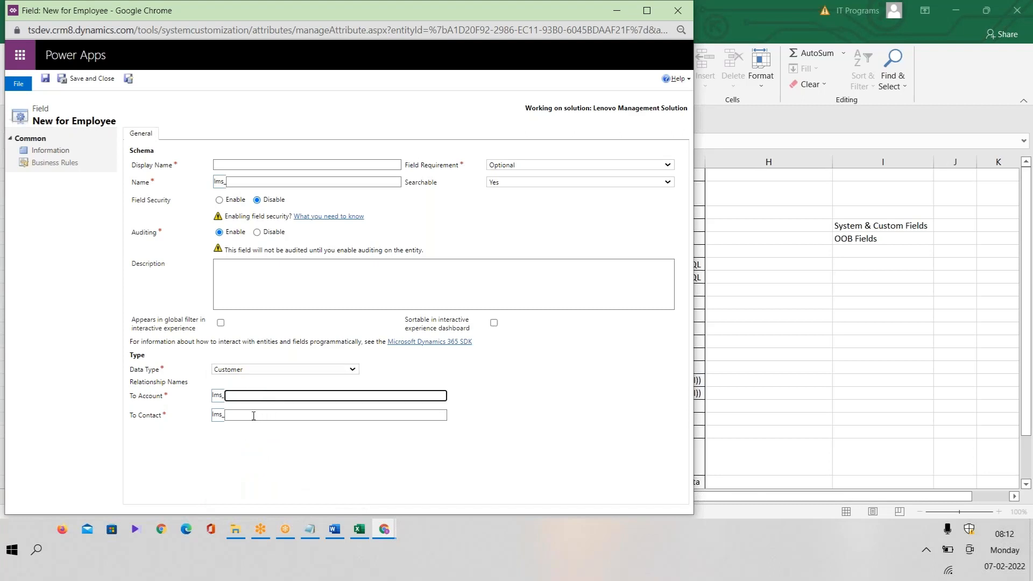
left_click(253, 416)
left_click(262, 398)
Give the field the display name 'Customer' and save it.
left_click(284, 164)
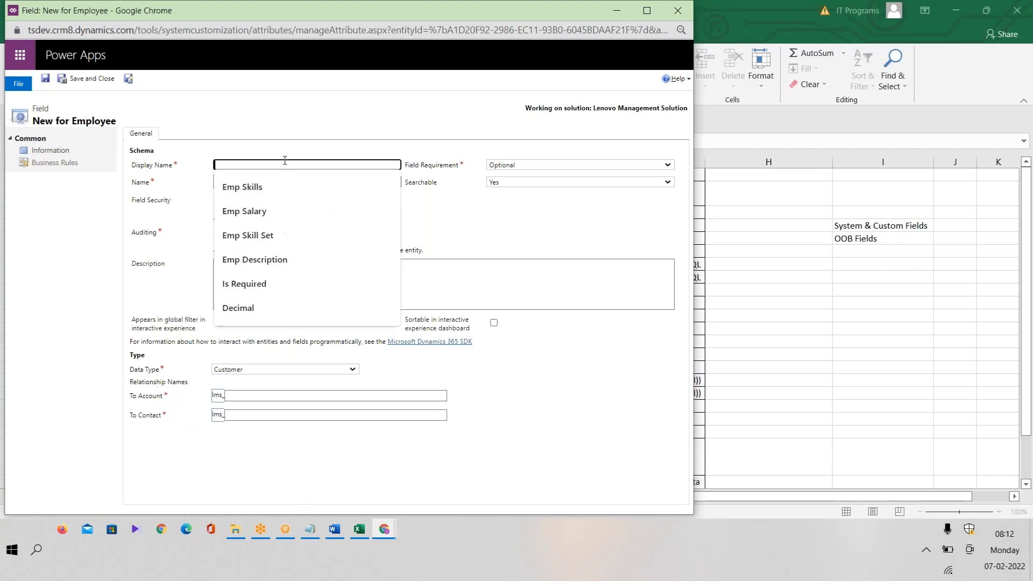
type("Customer")
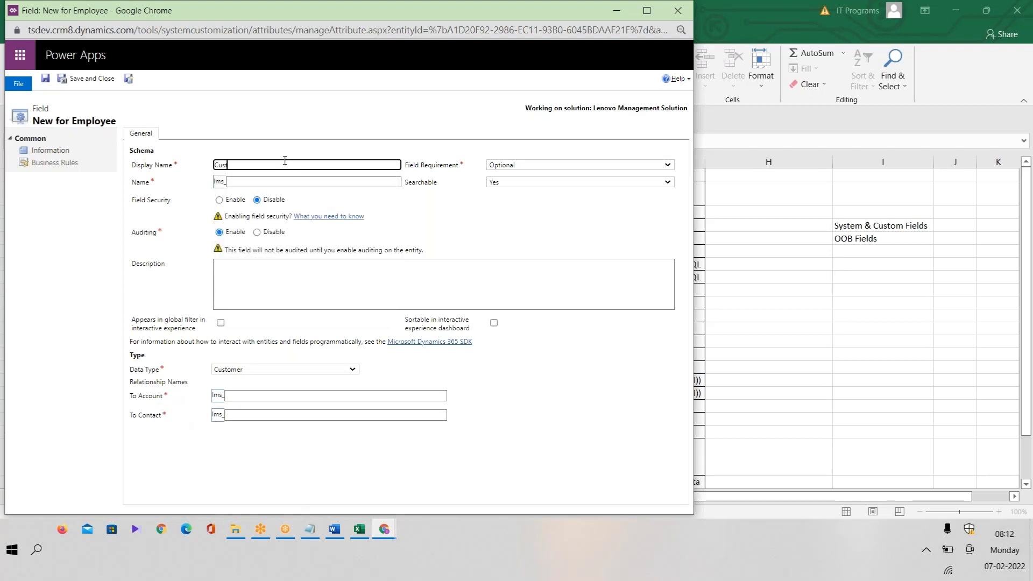
left_click(366, 532)
key("alt+Tab")
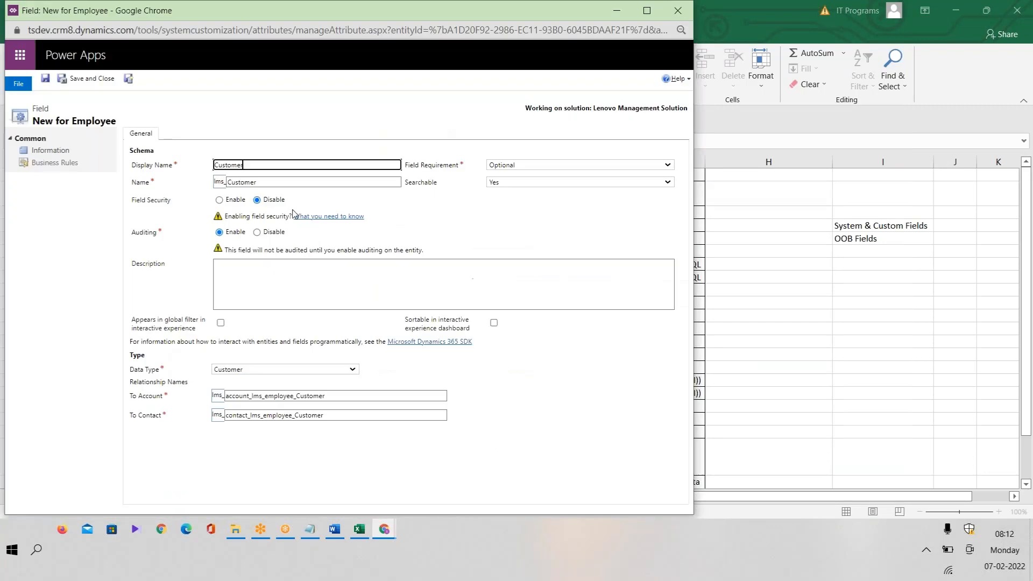
left_click(526, 367)
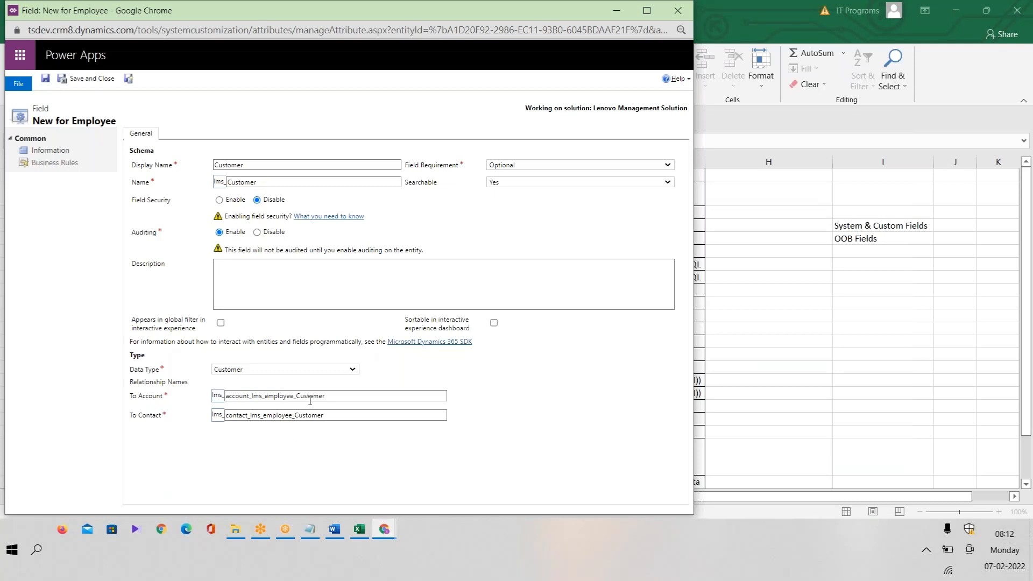
left_click(129, 80)
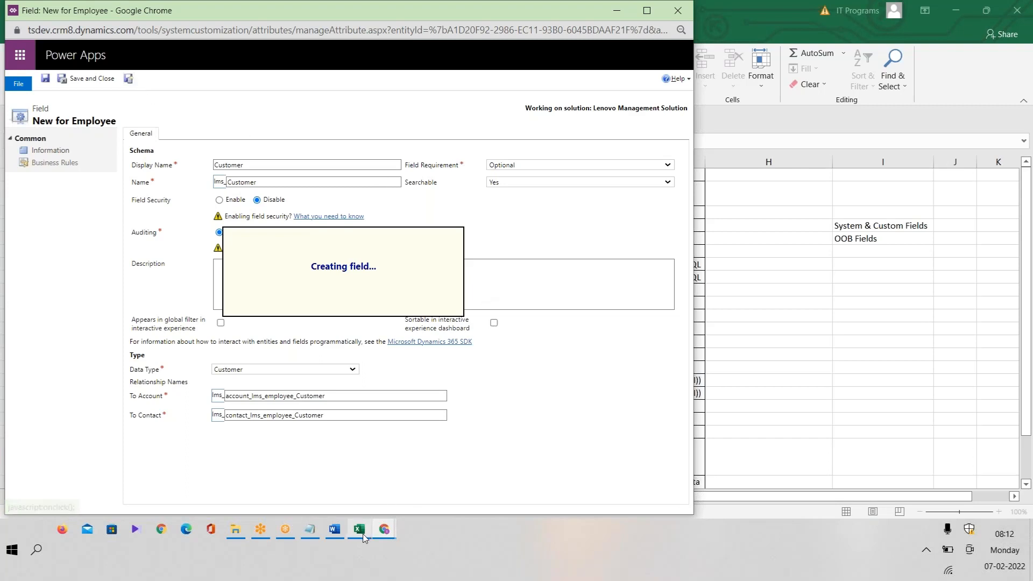
mouse_move(363, 537)
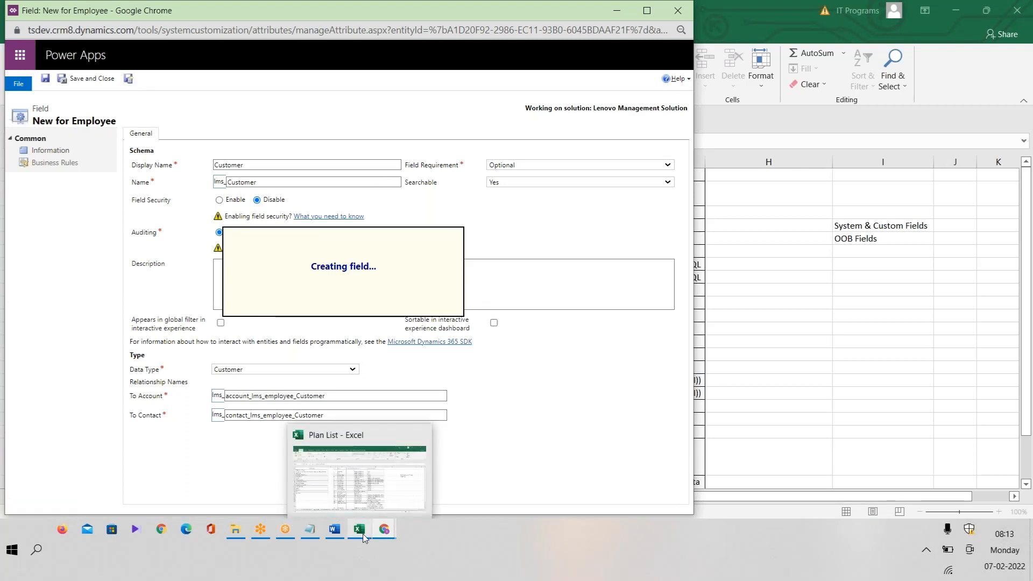
Review the Emp Fields rows in the Plan List sheet.
left_click(364, 537)
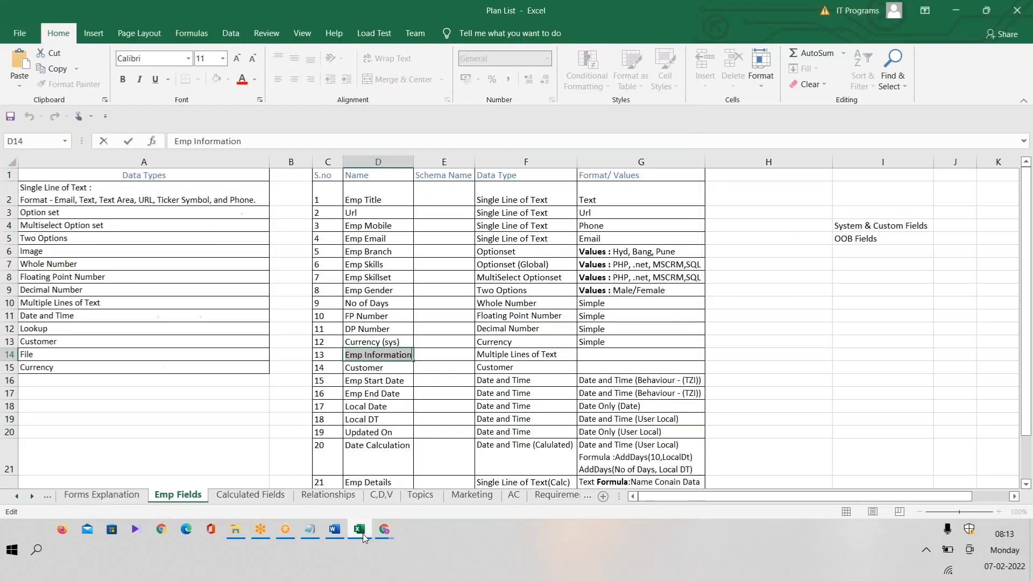
left_click(364, 537)
left_click(364, 537)
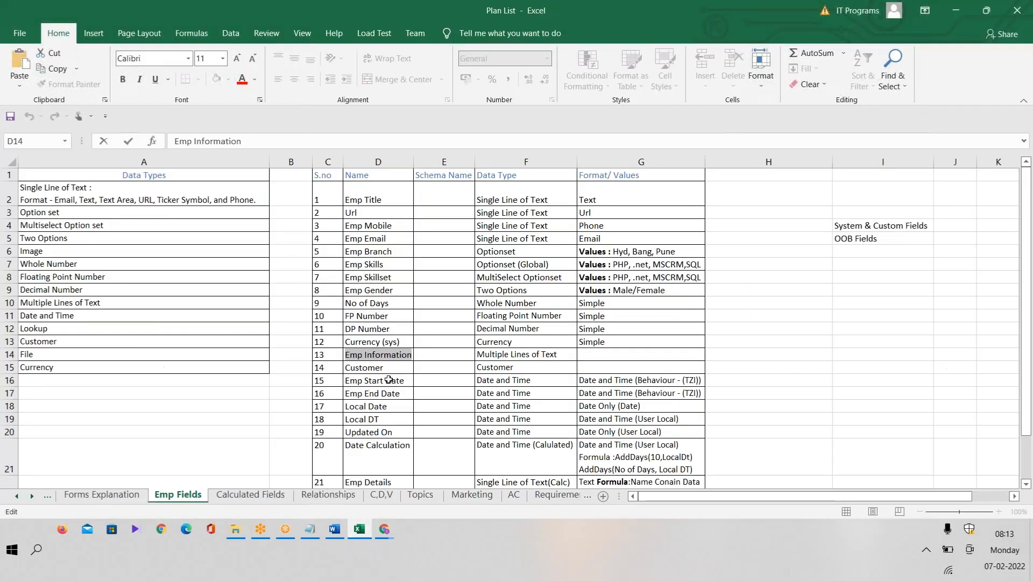
left_click_drag(1027, 339, 1029, 379)
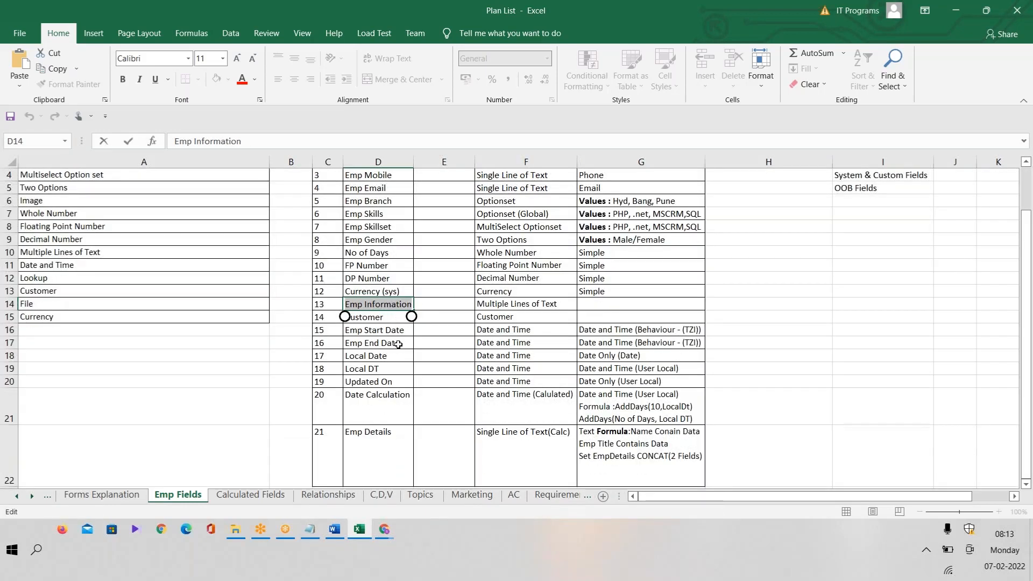
key("ctrl+c")
key("alt+Tab")
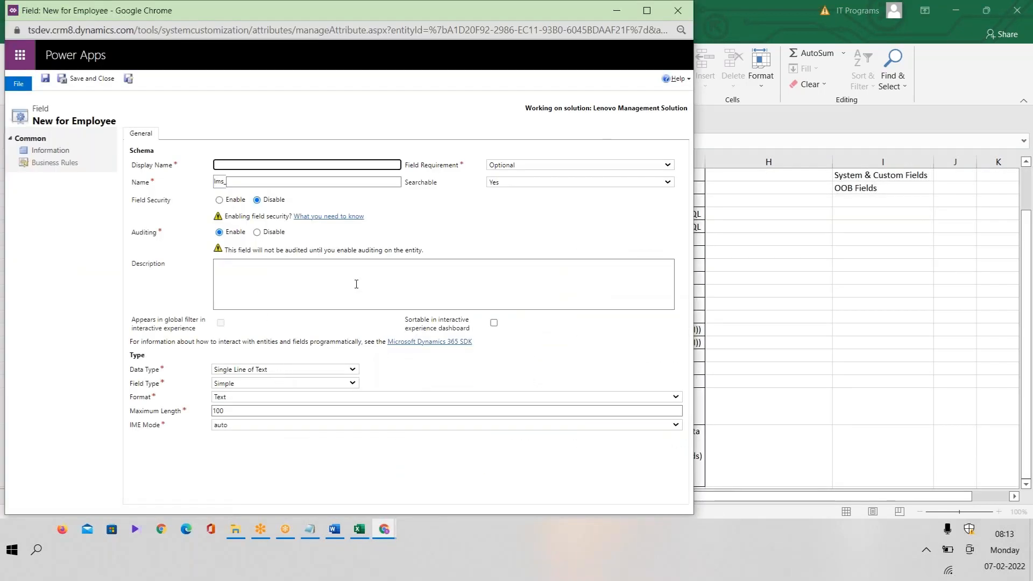
Close the new-field window.
key("alt+Tab")
key("alt+Tab")
left_click_drag(156, 11, 150, 273)
left_click(673, 273)
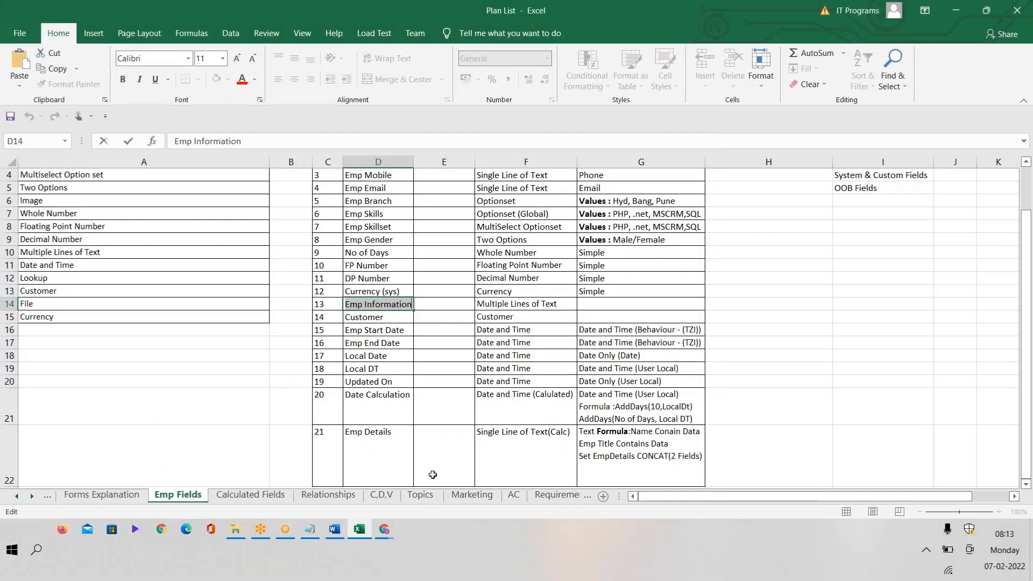
Close the stray new-field window and filter Field Explorer to unused custom fields.
mouse_move(379, 519)
left_click(513, 481)
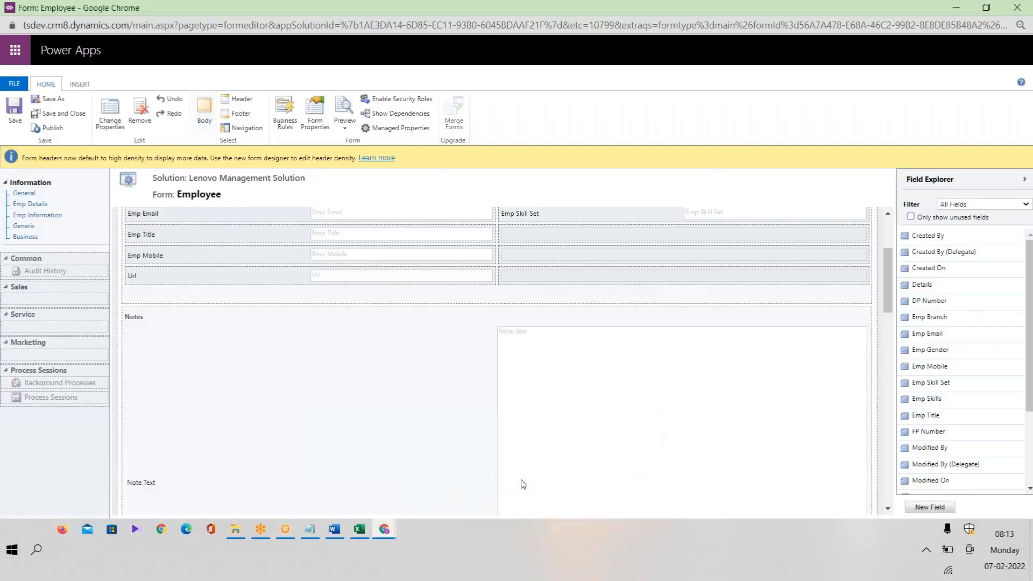
left_click(930, 507)
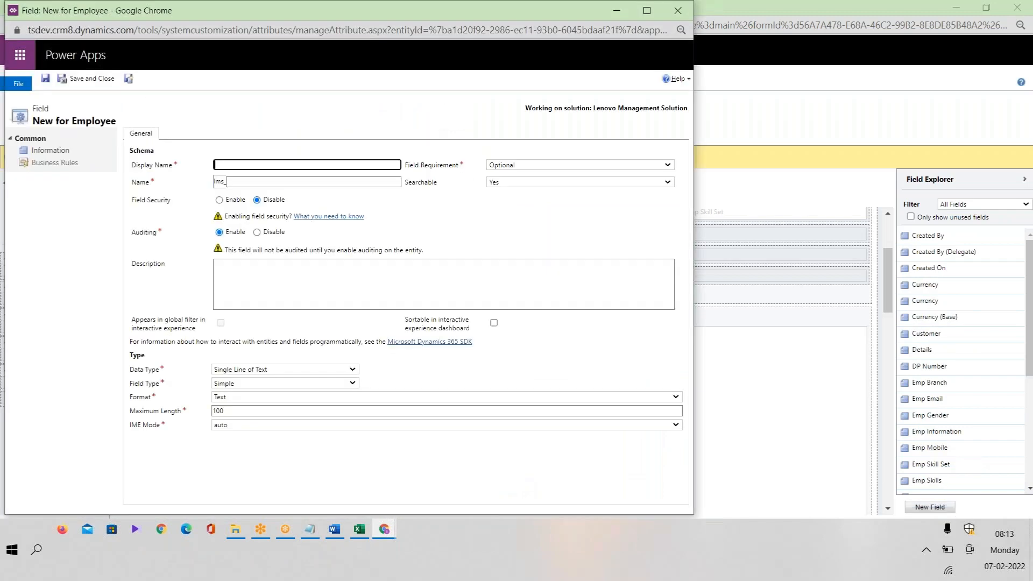
left_click_drag(163, 11, 157, 210)
left_click(672, 210)
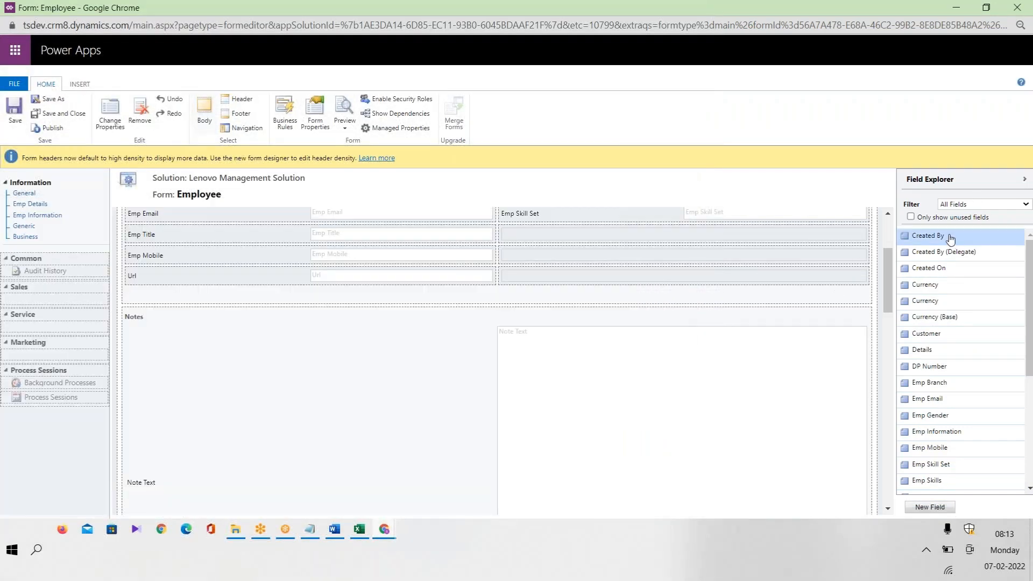
left_click(938, 218)
left_click(987, 205)
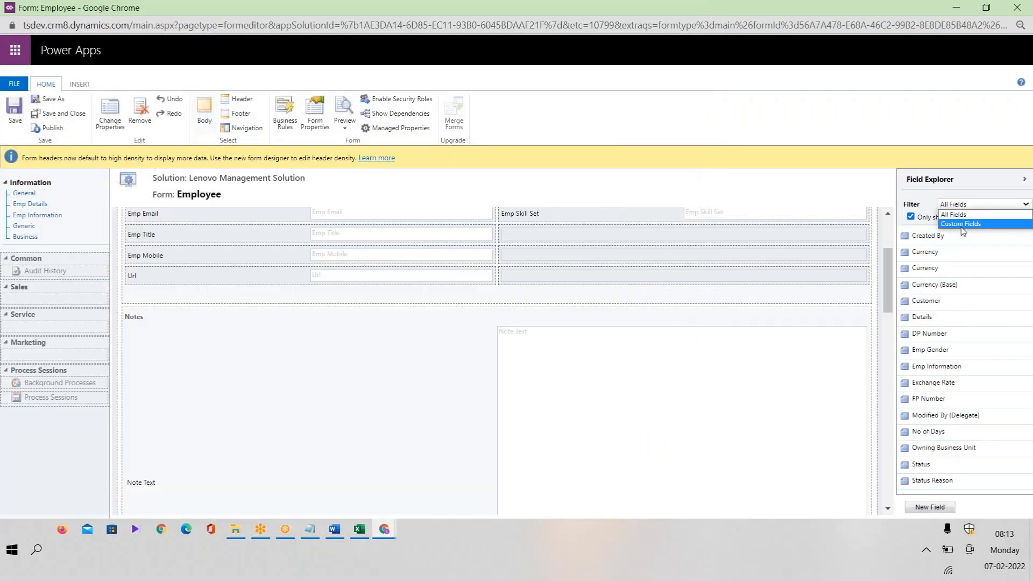
left_click(958, 224)
left_click_drag(887, 269, 913, 385)
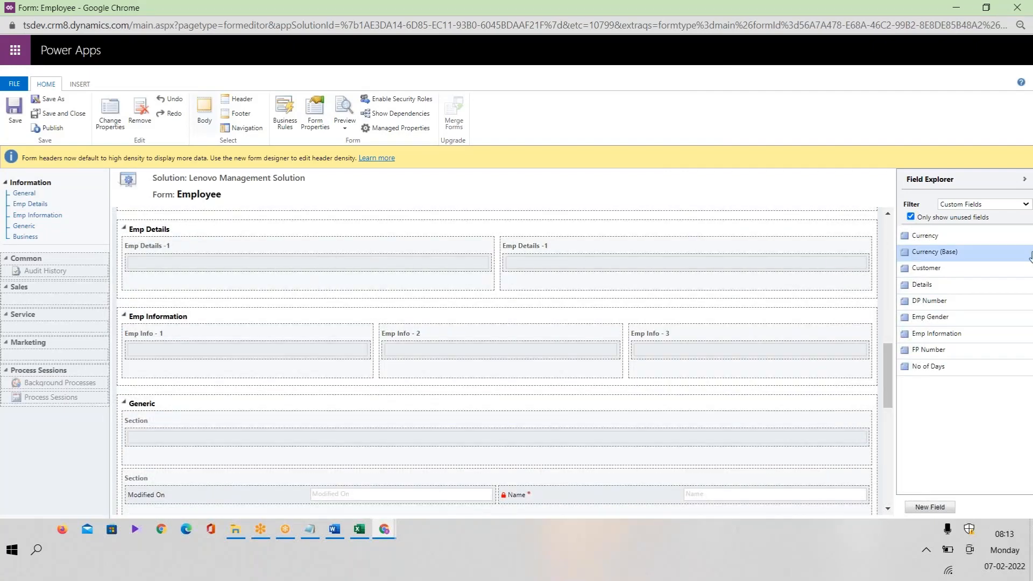
Relabel the right-hand section from 'Emp Details -1' to 'Emp Details -2'.
left_click_drag(973, 288, 558, 248)
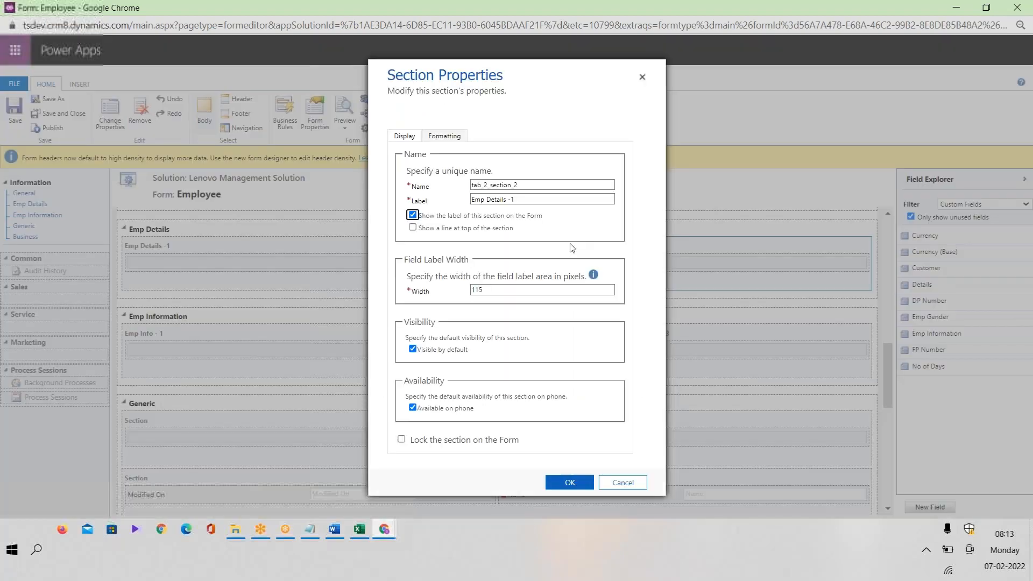
left_click(526, 199)
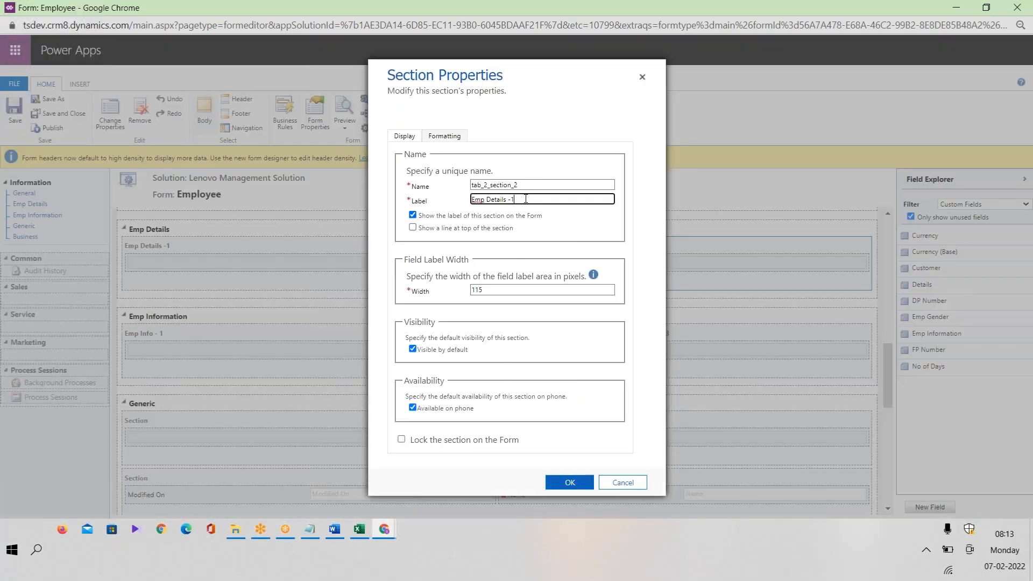
key("BackSpace")
type("2")
left_click(570, 482)
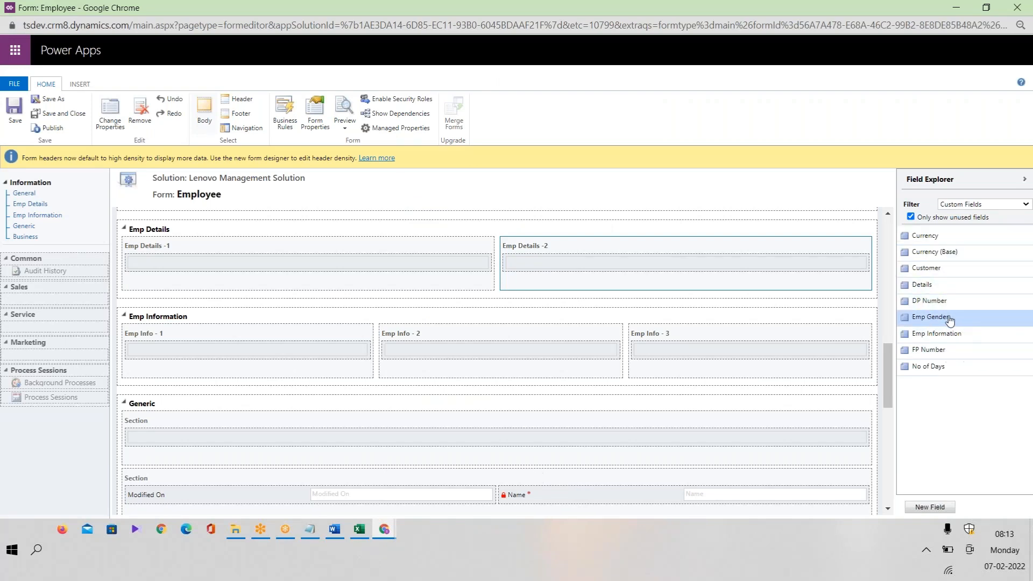
Place Emp Gender, DP Number, No of Days and FP Number in Emp Details -1, and Emp Information, Details, Currency and Customer in Emp Details -2.
left_click_drag(950, 320, 334, 261)
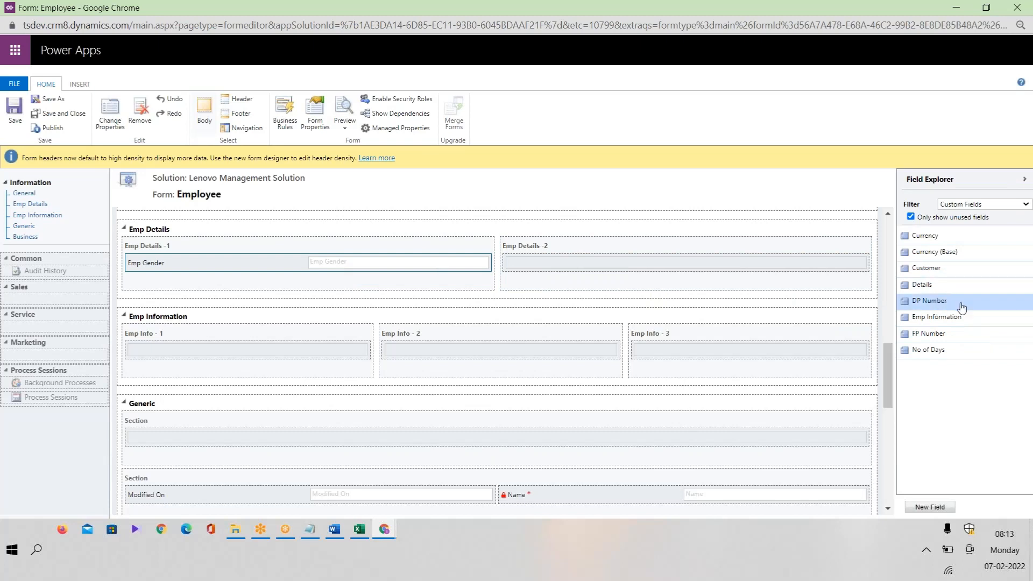
left_click_drag(963, 307, 329, 280)
left_click_drag(958, 303, 648, 267)
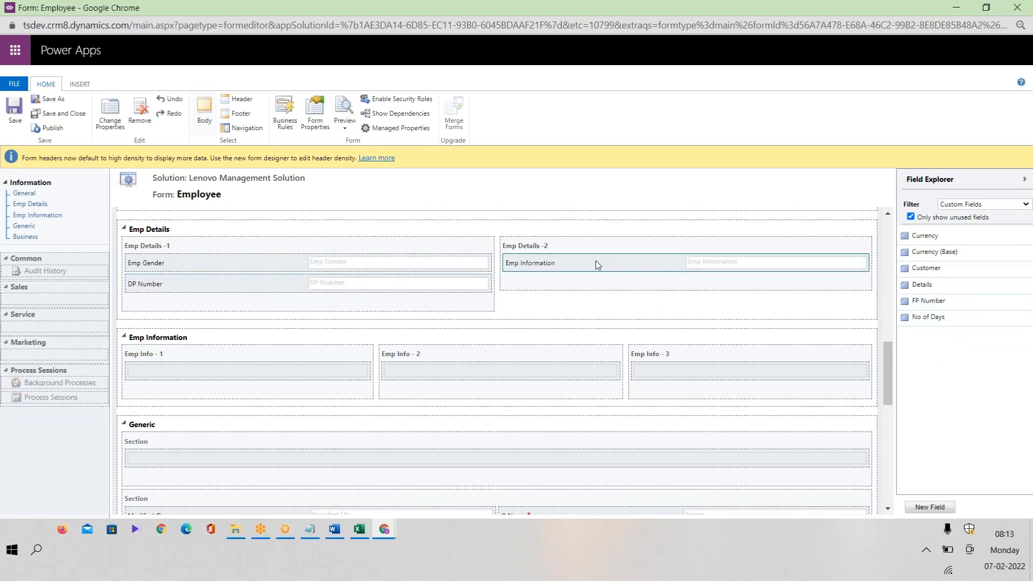
left_click_drag(958, 317, 390, 288)
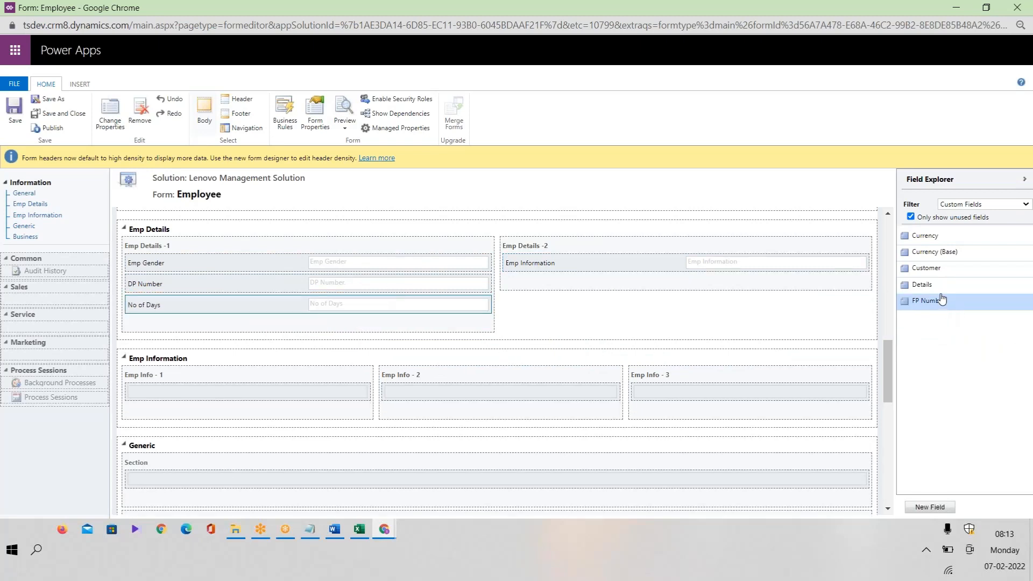
left_click_drag(941, 289, 554, 275)
left_click_drag(937, 285, 412, 305)
left_click_drag(959, 236, 655, 297)
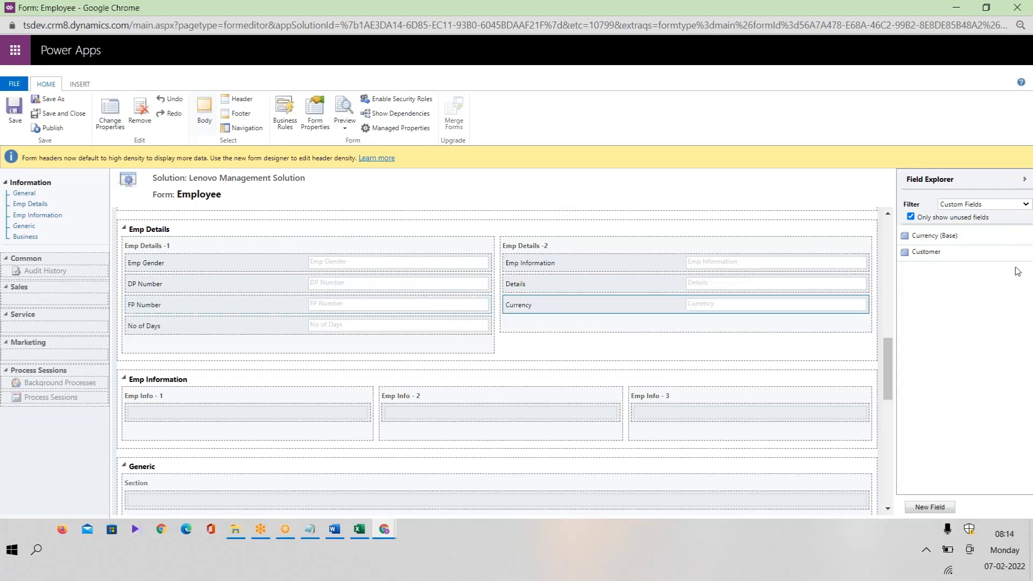
left_click_drag(953, 258, 637, 311)
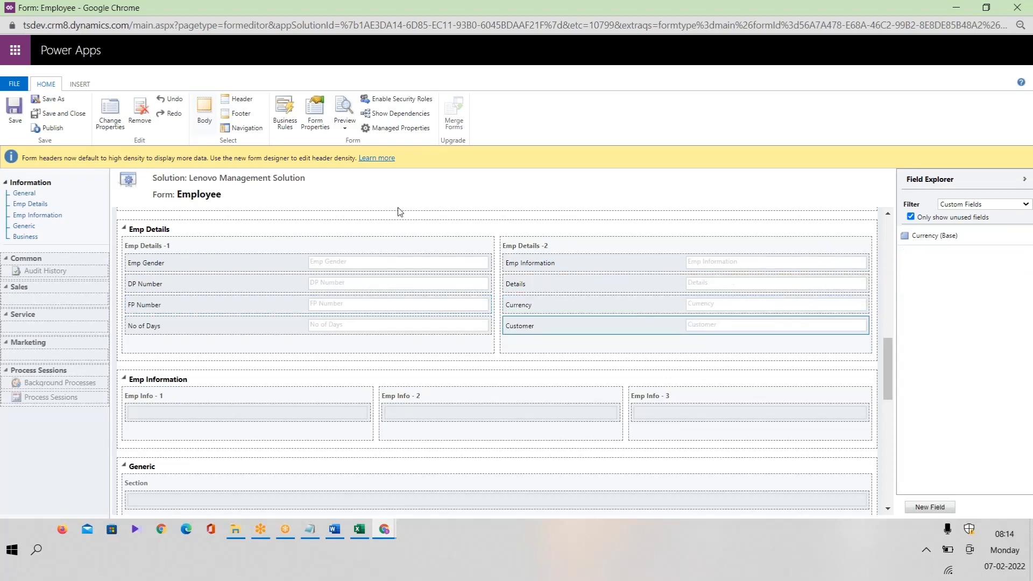
Clear the unused-fields filter and publish the Employee form.
left_click(941, 218)
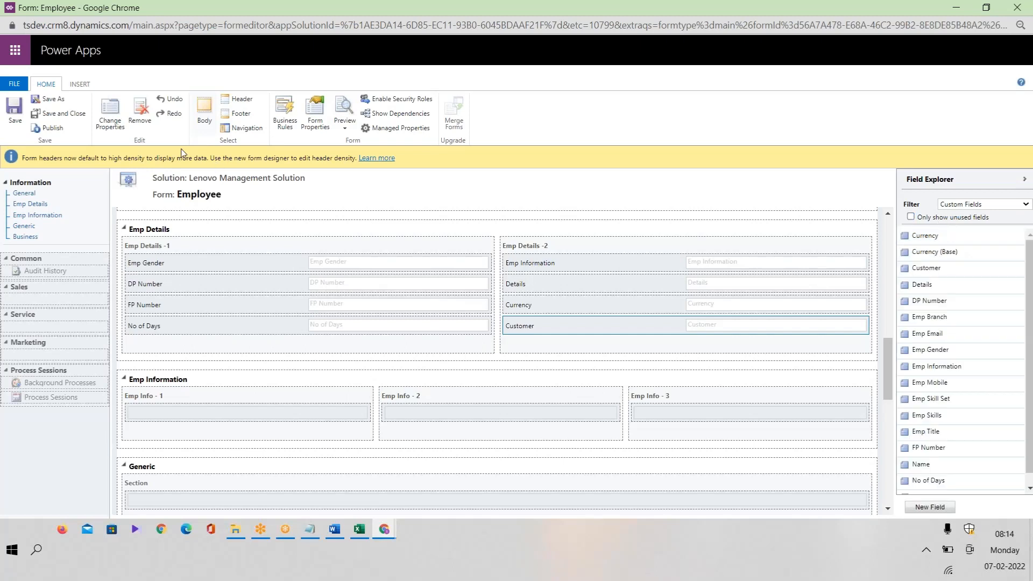
left_click(52, 128)
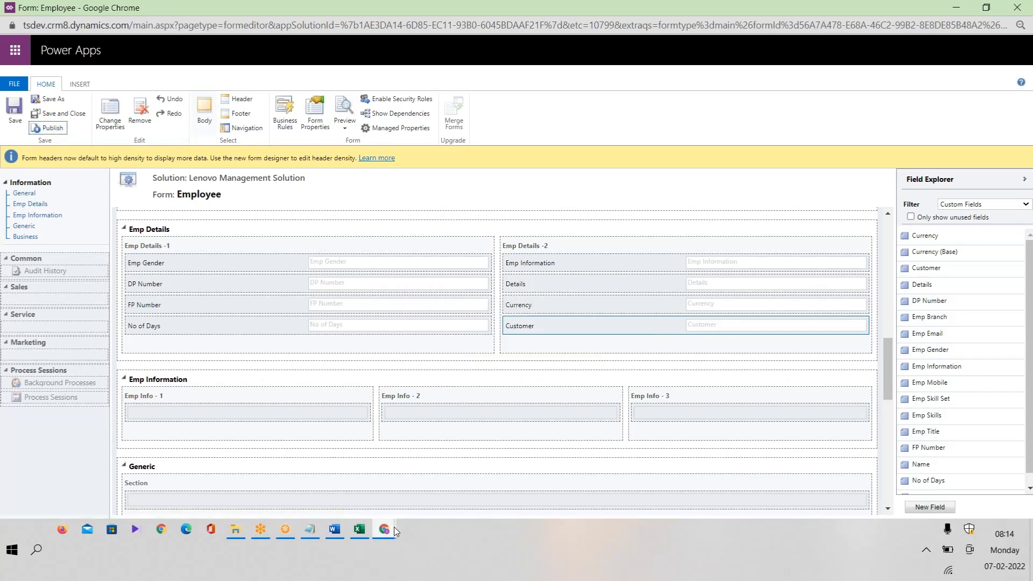
mouse_move(384, 524)
left_click(206, 480)
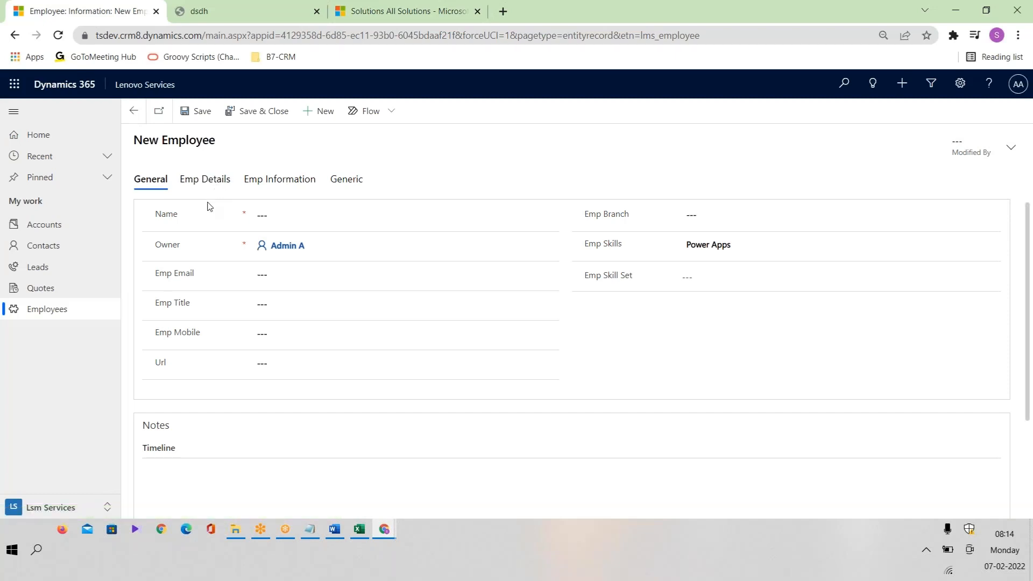
Inspect the new Emp Details tab and its Emp Gender choices.
left_click(206, 180)
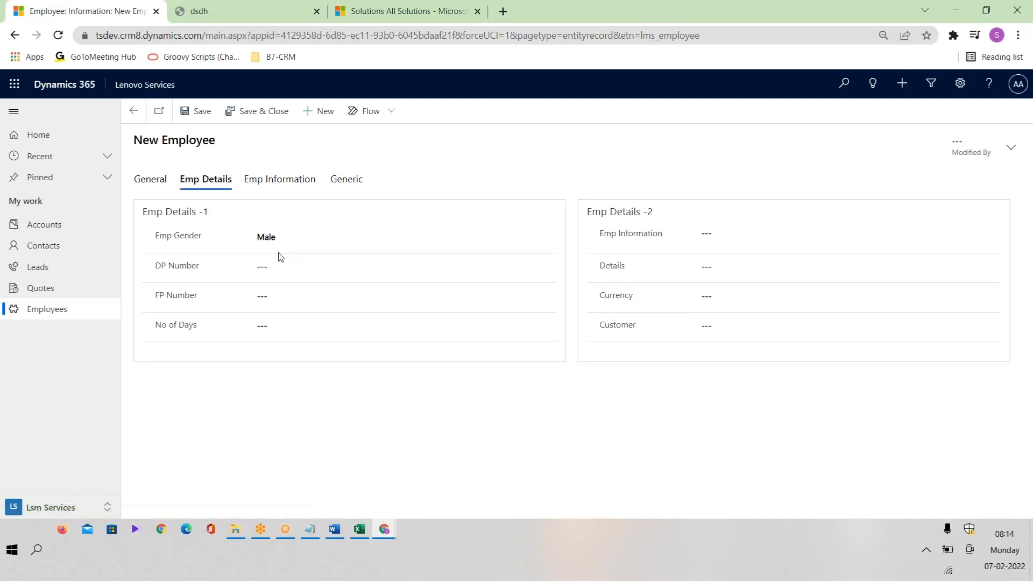
left_click(318, 239)
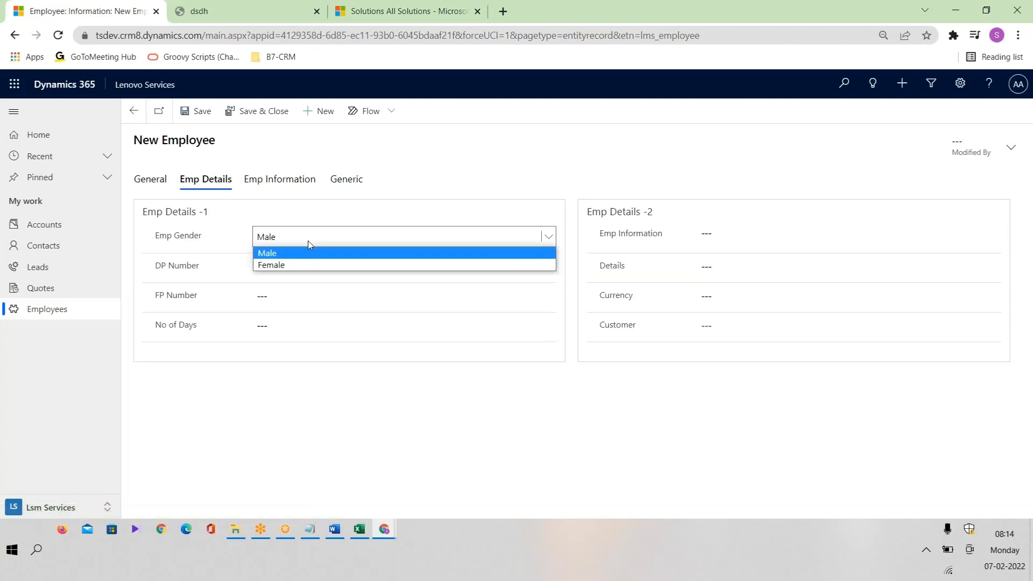
left_click(407, 201)
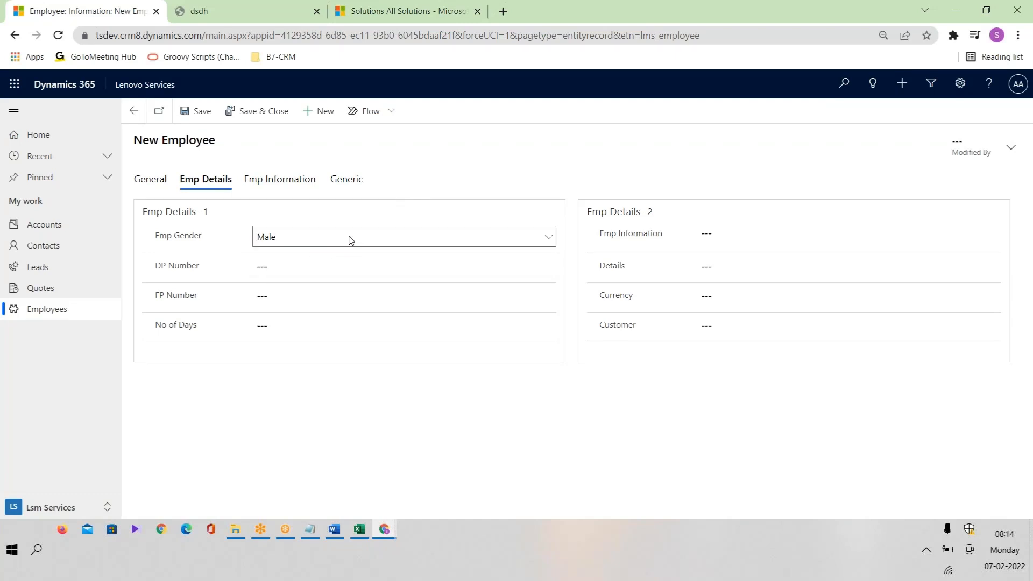
left_click(351, 240)
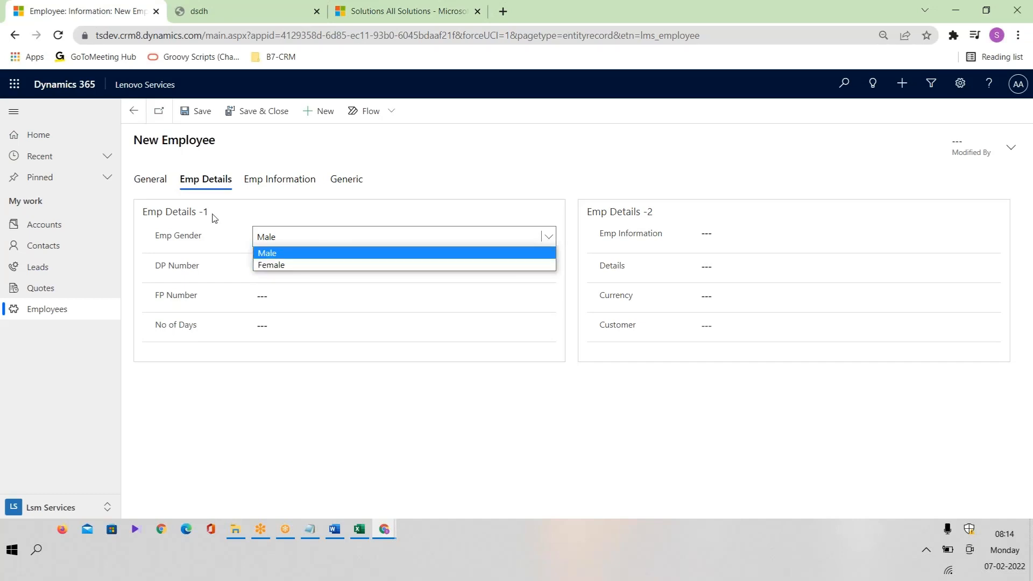
left_click(158, 185)
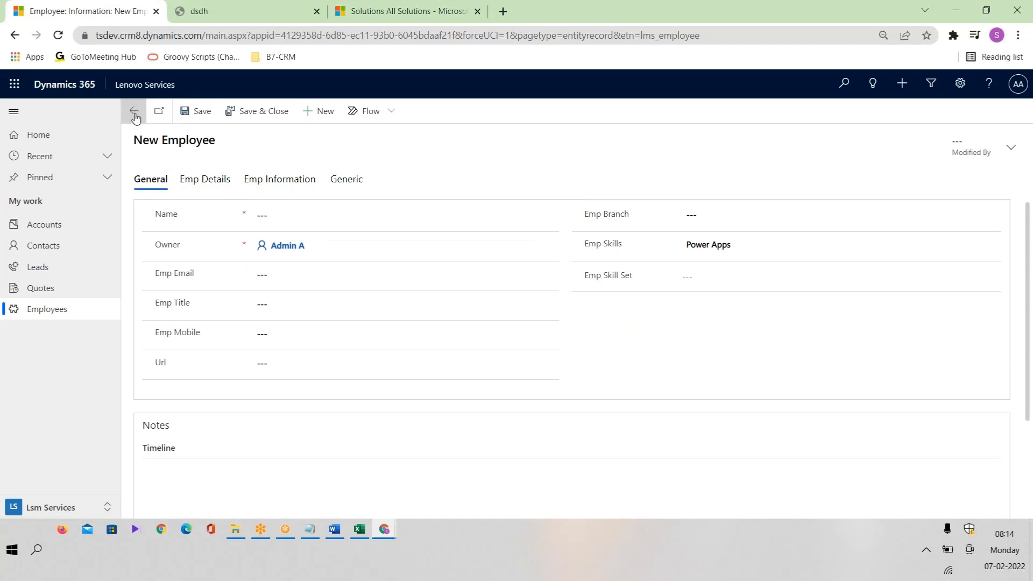
Reopen the existing employee record after briefly checking a new record's branch options.
left_click(82, 314)
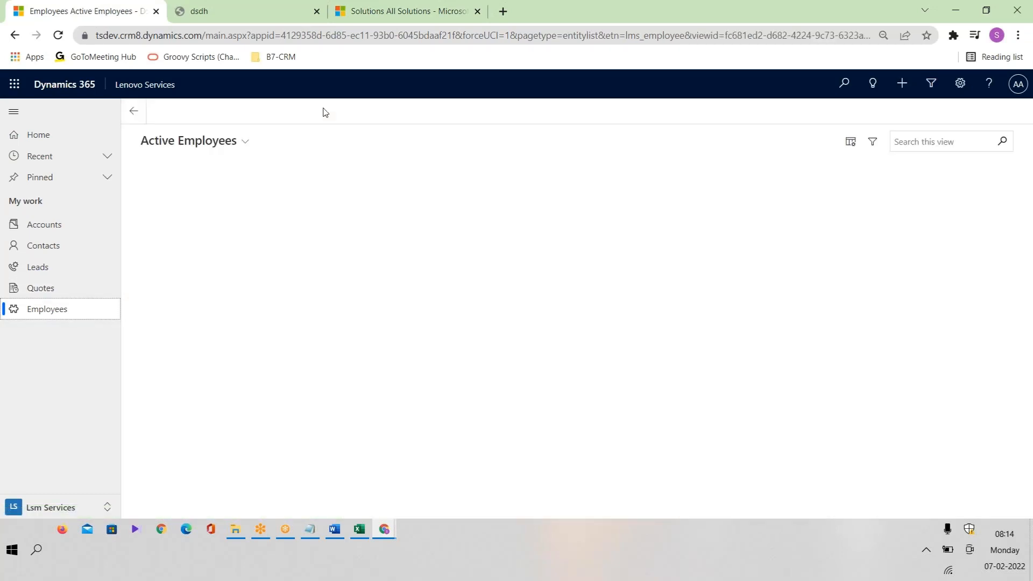
left_click(191, 198)
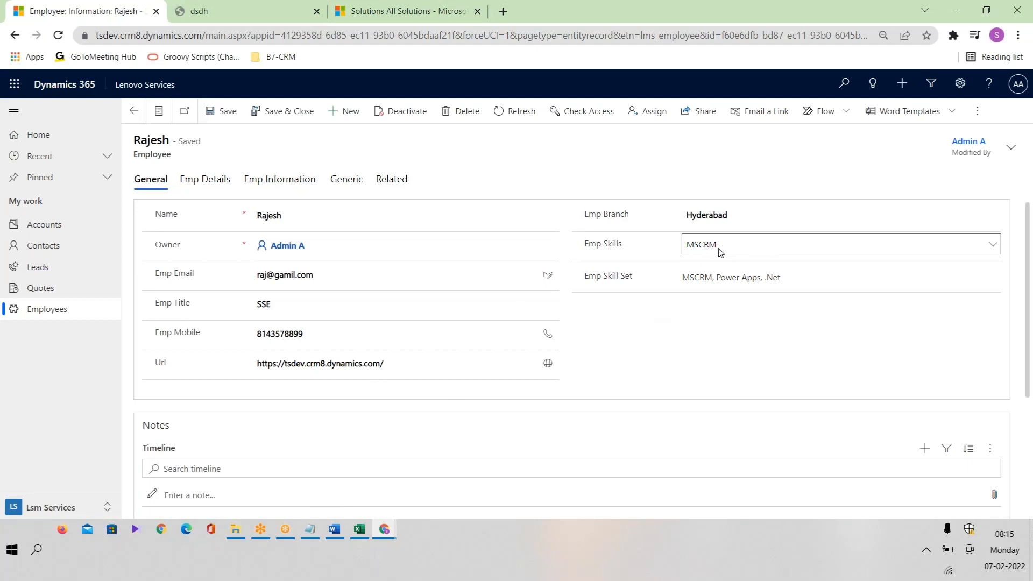
left_click(347, 113)
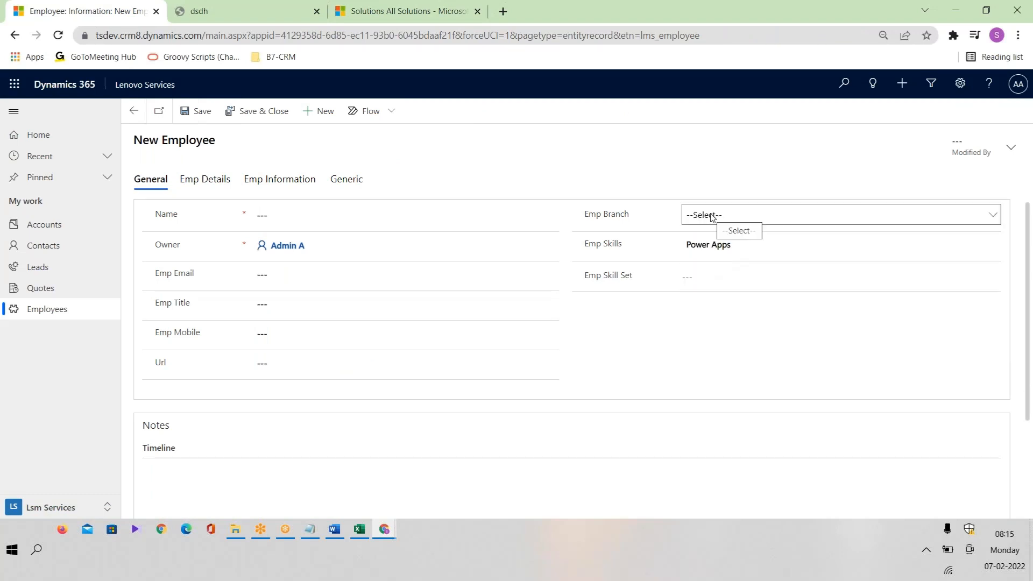
left_click(712, 216)
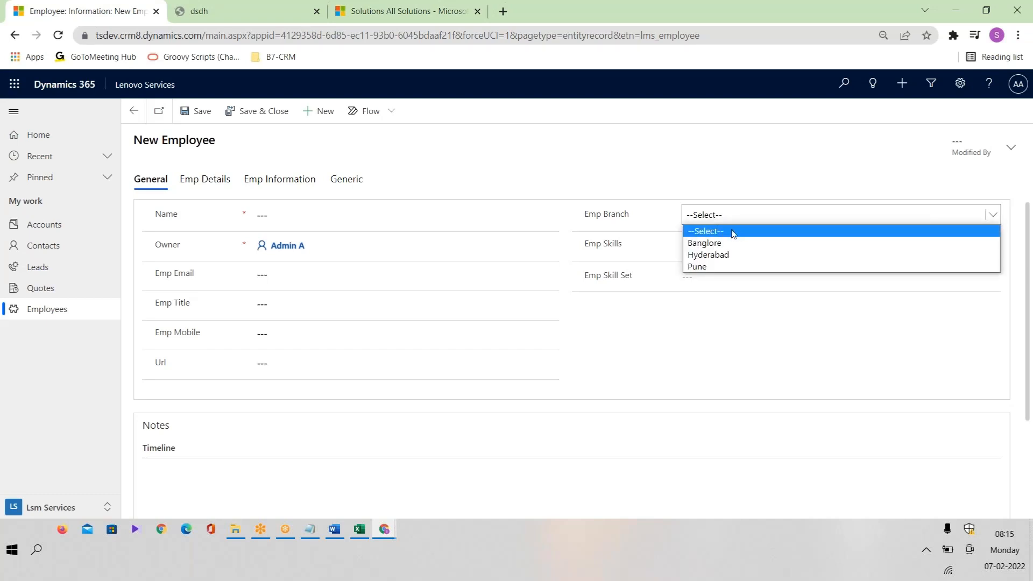
left_click(708, 369)
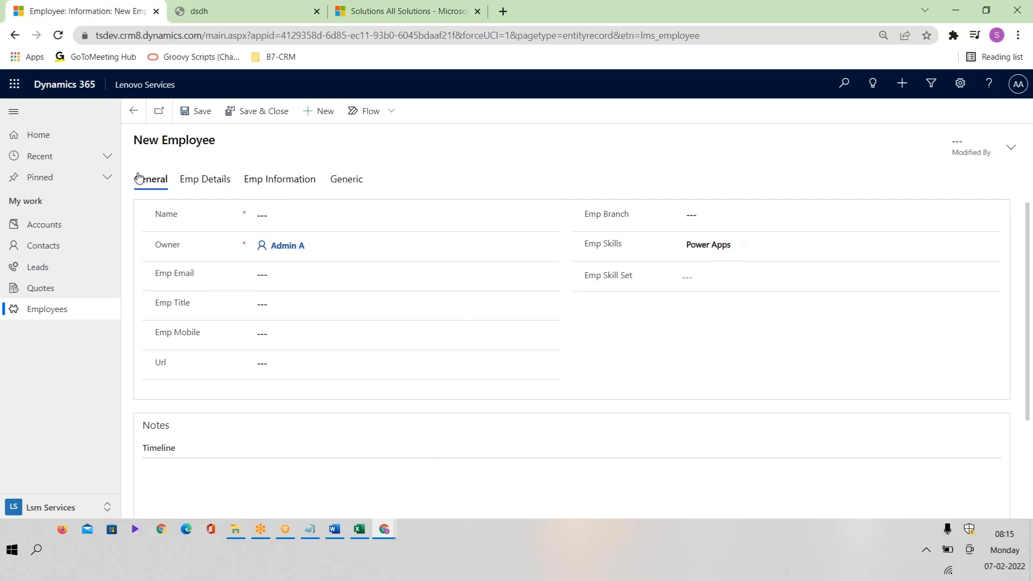
left_click(134, 111)
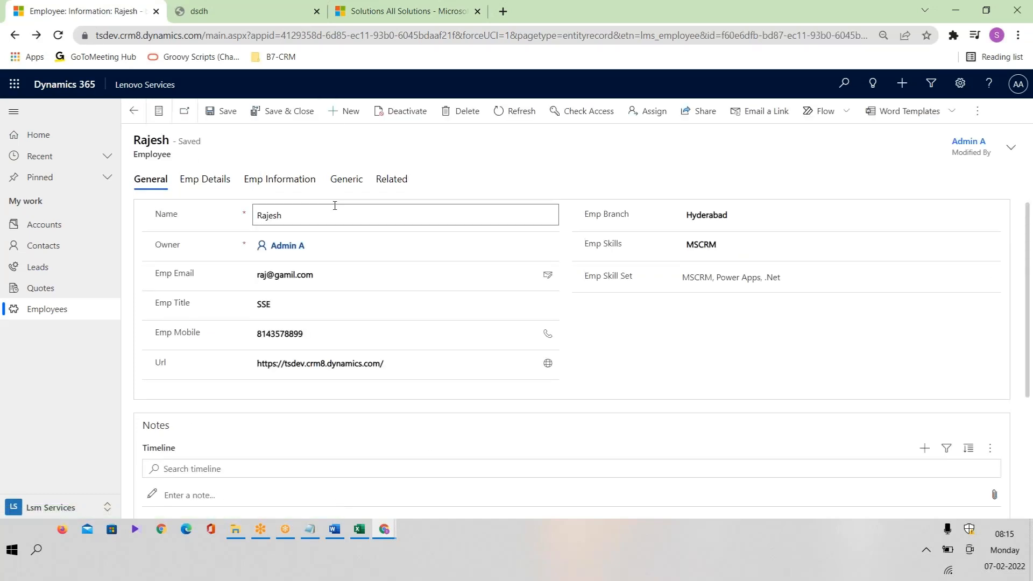
Set Emp Gender to Male on the Emp Details tab and save the record.
left_click(299, 181)
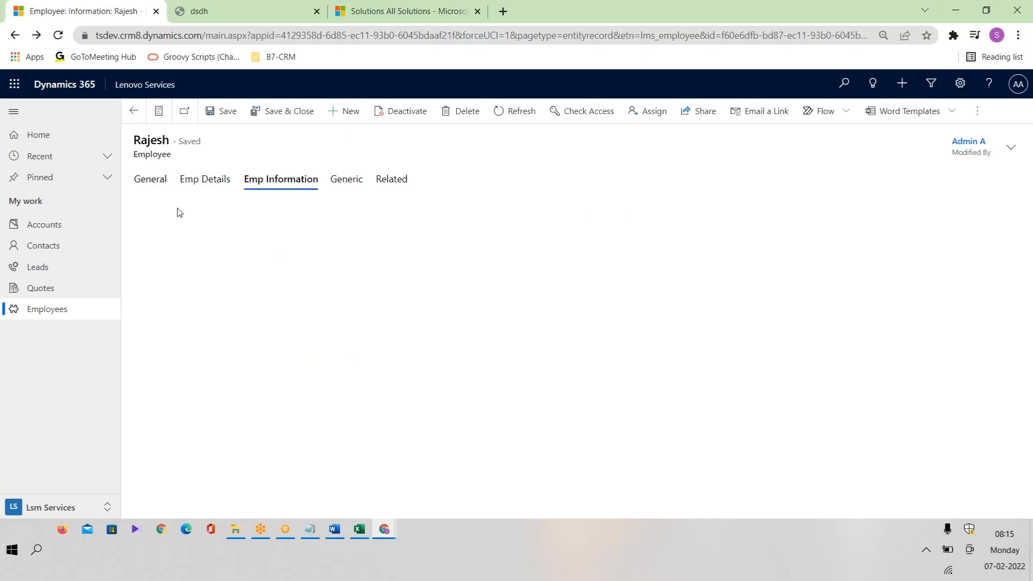
left_click(218, 186)
left_click(315, 239)
type("Male")
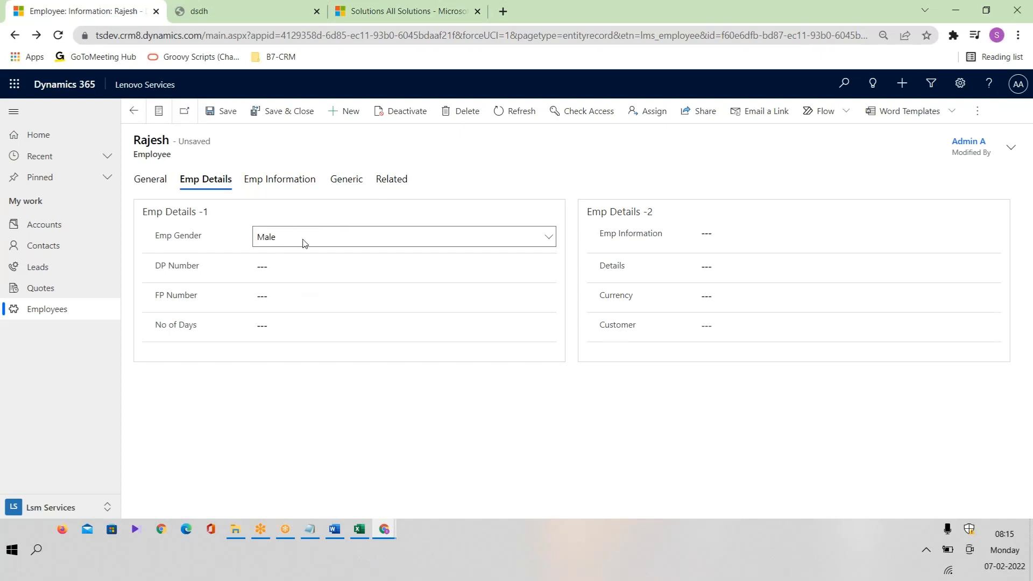
left_click(132, 112)
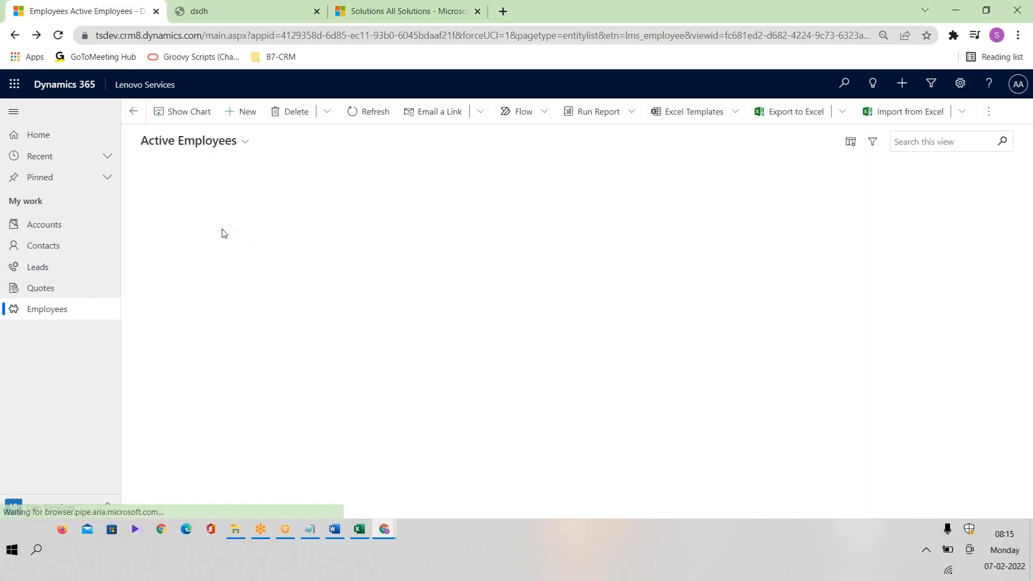
left_click(189, 196)
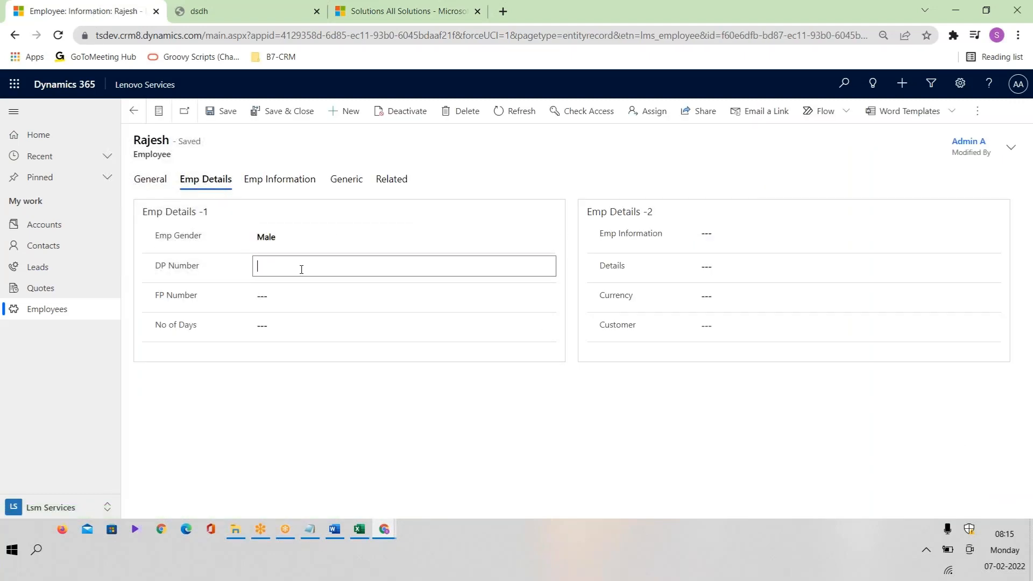
Try a non-numeric DP Number, read the range error, then save with DP Number 5.
left_click(220, 111)
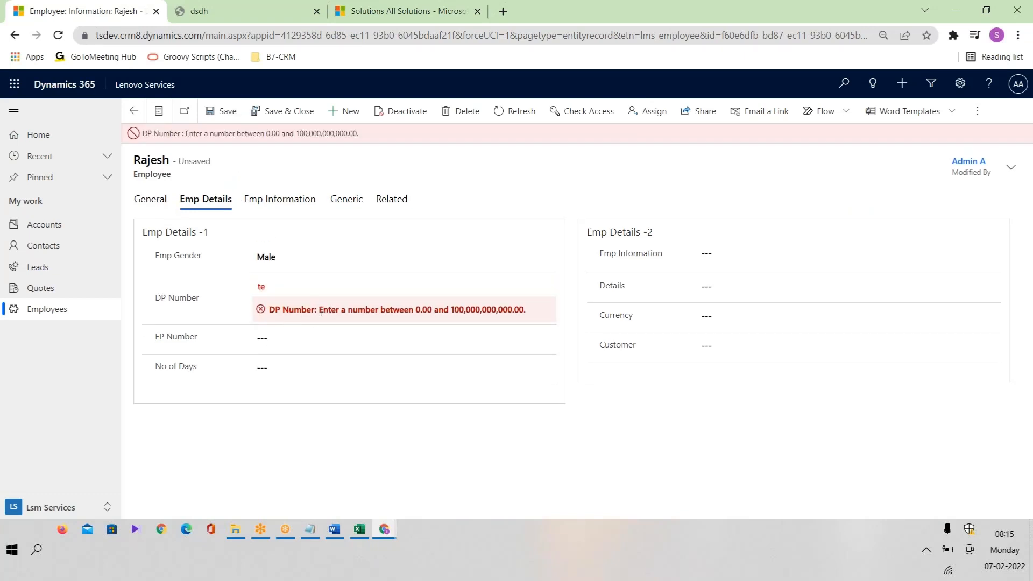
left_click_drag(321, 312, 537, 312)
left_click(424, 313)
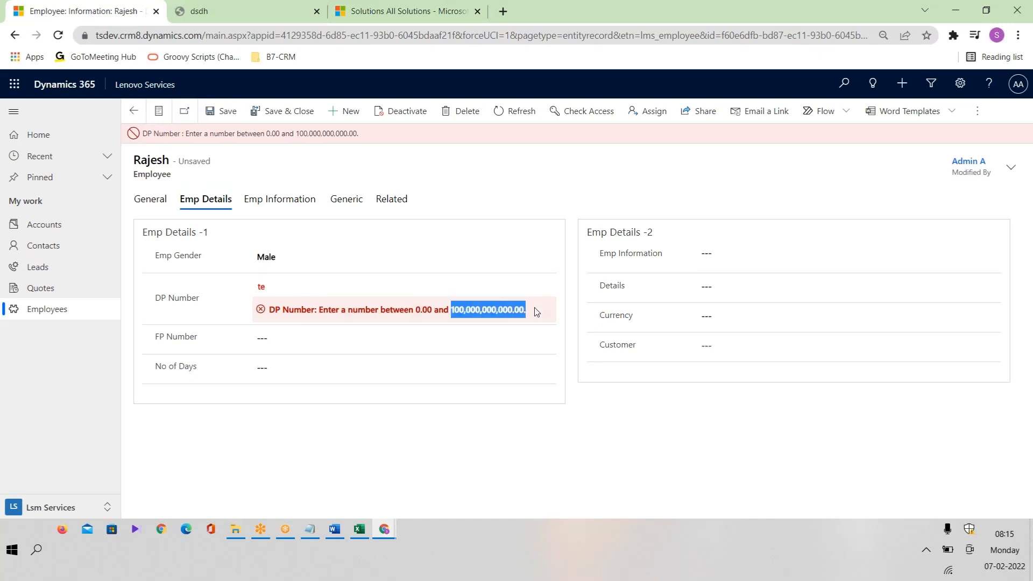
double_click(262, 286)
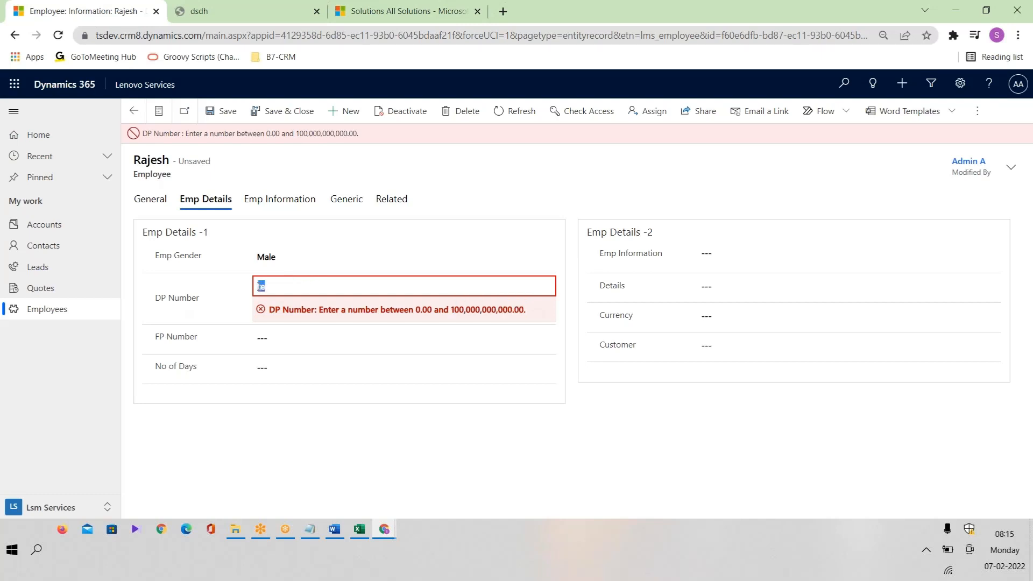
type("5")
left_click(218, 113)
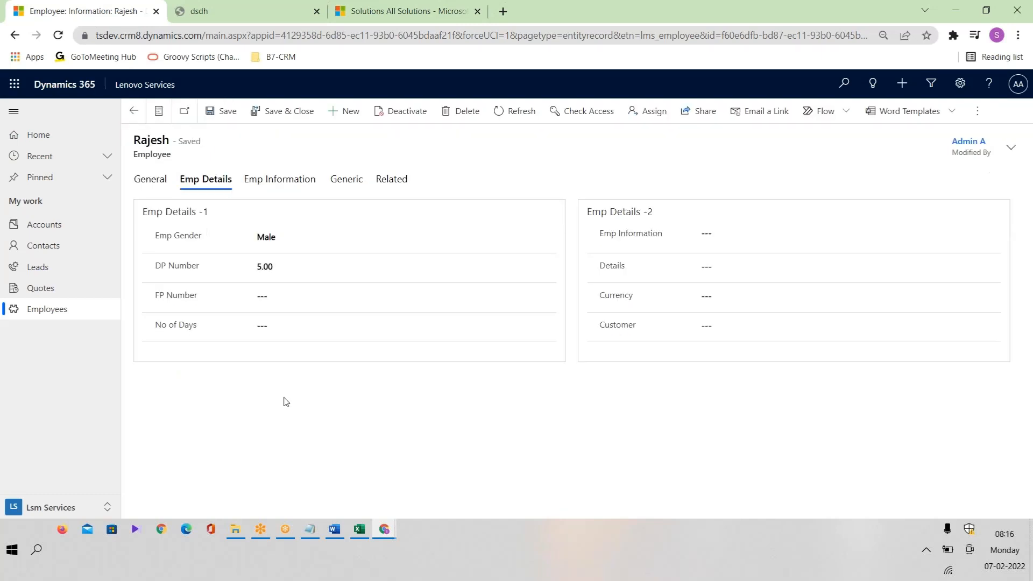
Enter 8 in FP Number and save.
left_click(295, 273)
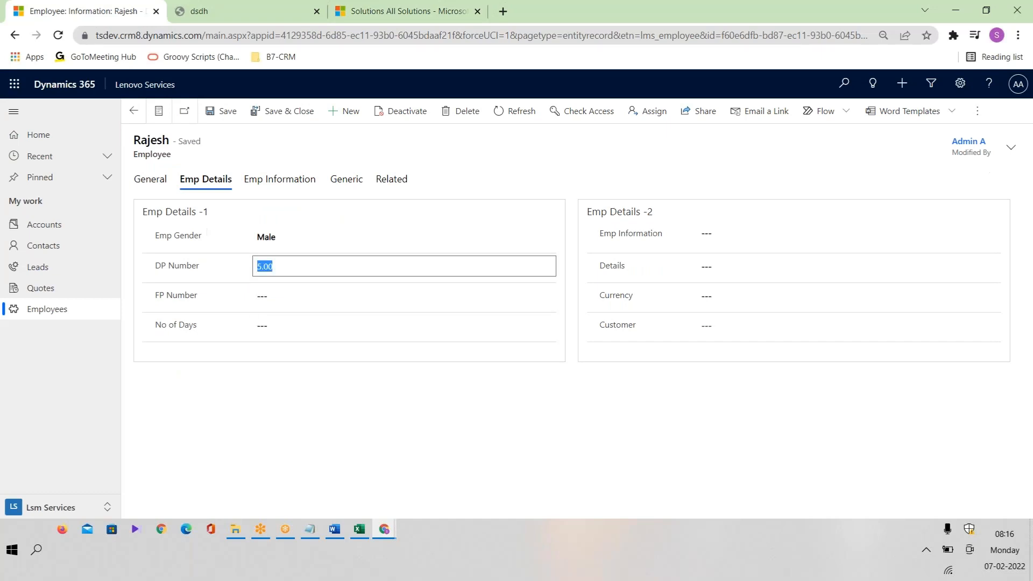
left_click(284, 298)
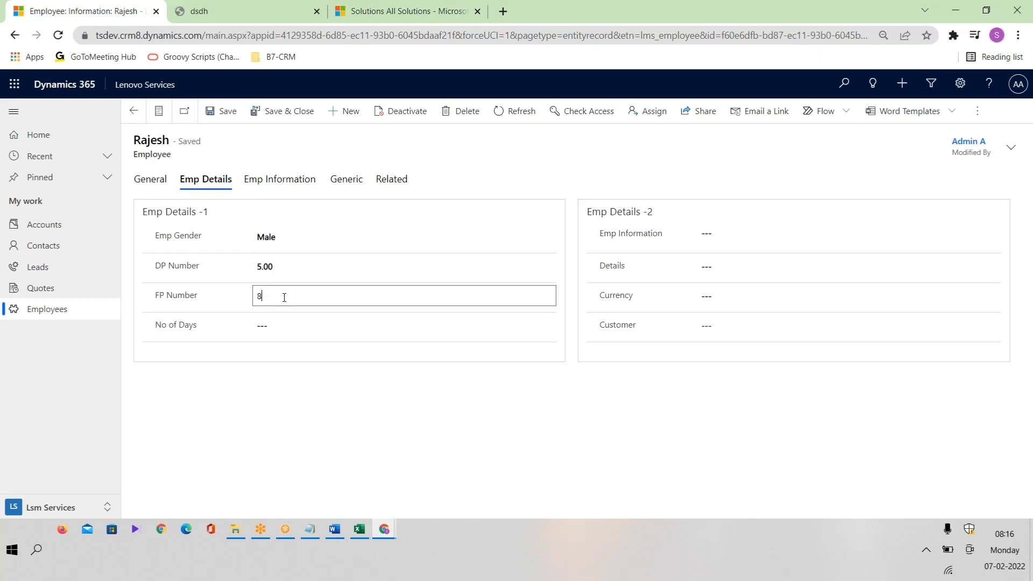
type("8")
left_click(299, 368)
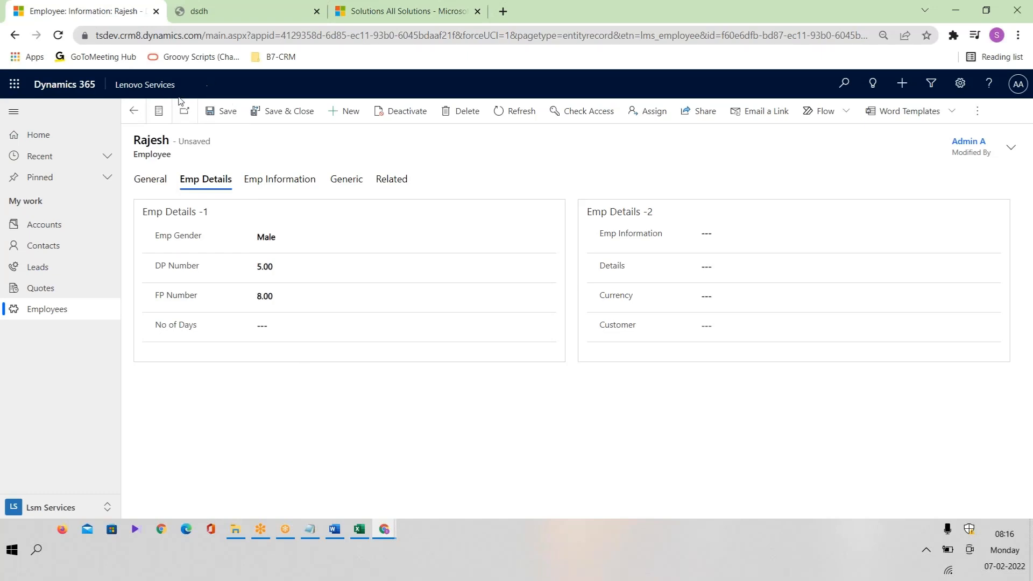
left_click(211, 110)
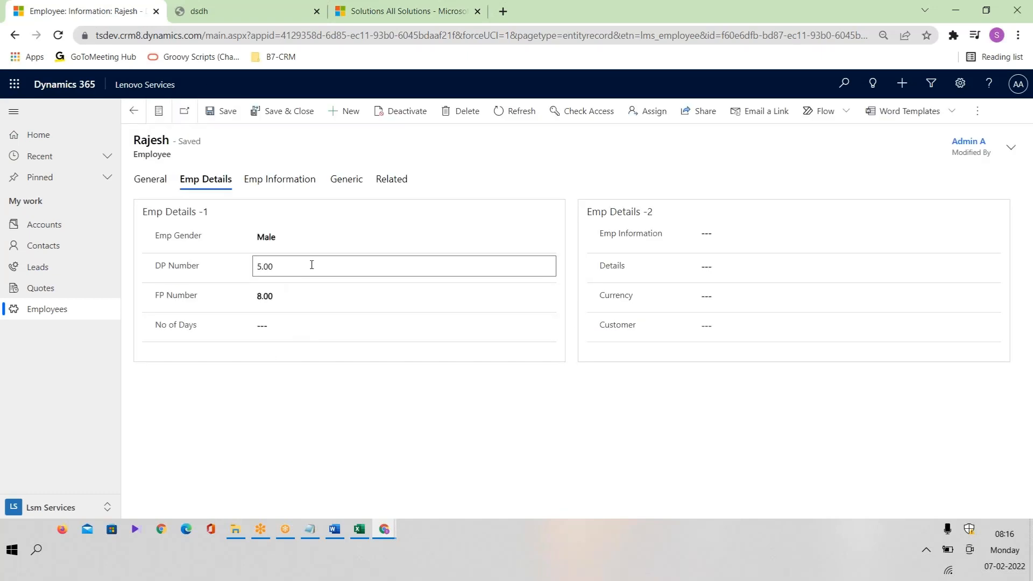
Enter DP Number -25, see it rejected as out of range, then replace it with 78 and save.
left_click(305, 267)
type("-25")
left_click(218, 111)
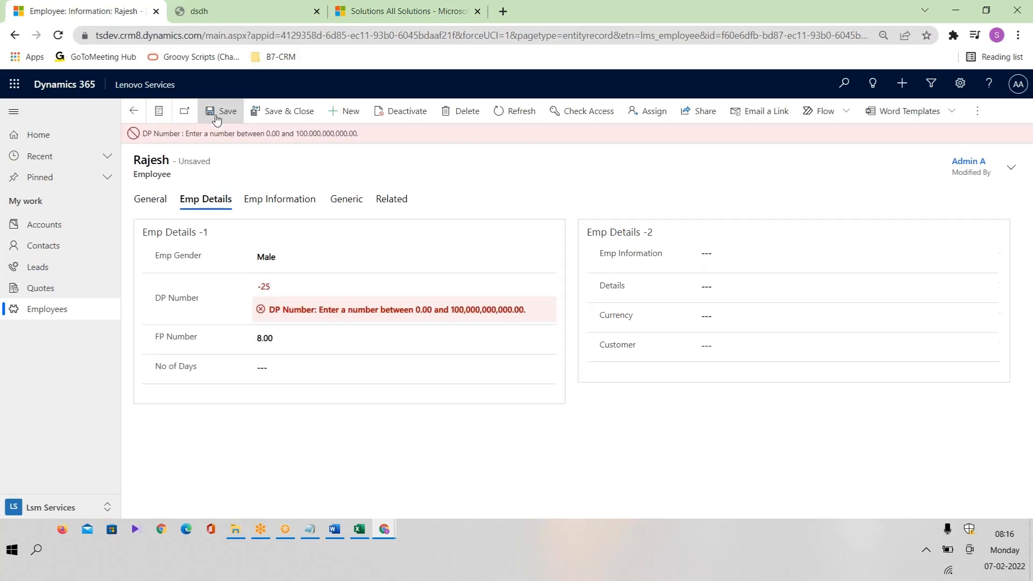
left_click_drag(323, 311, 439, 310)
left_click(425, 309)
left_click(261, 287)
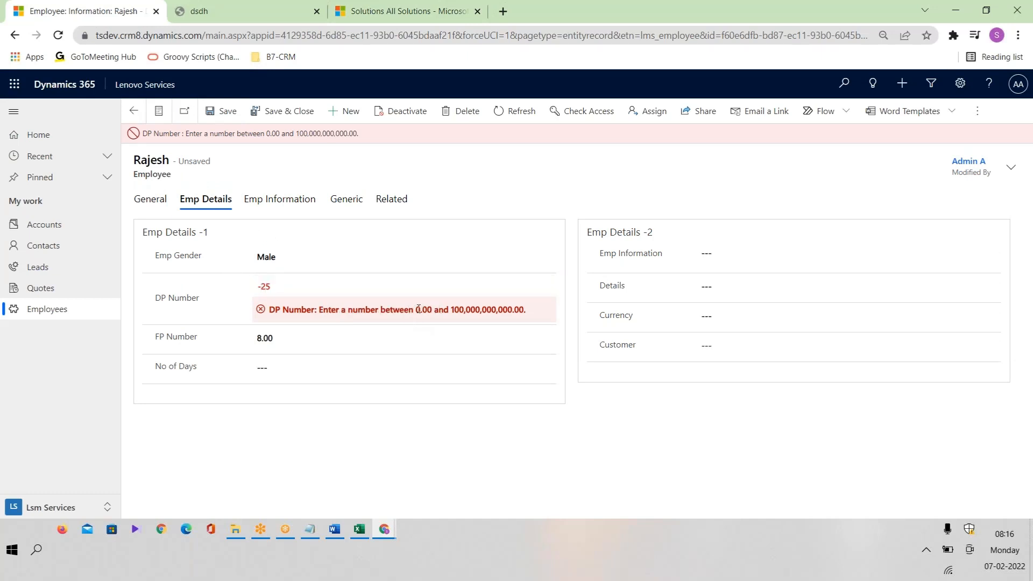
left_click_drag(417, 310, 547, 312)
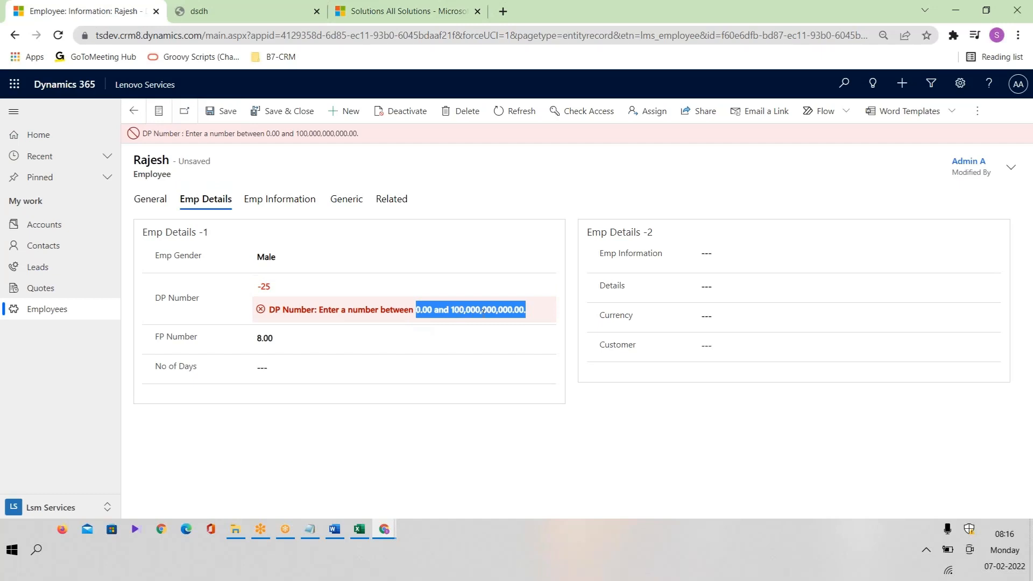
left_click(274, 285)
double_click(291, 288)
key("BackSpace")
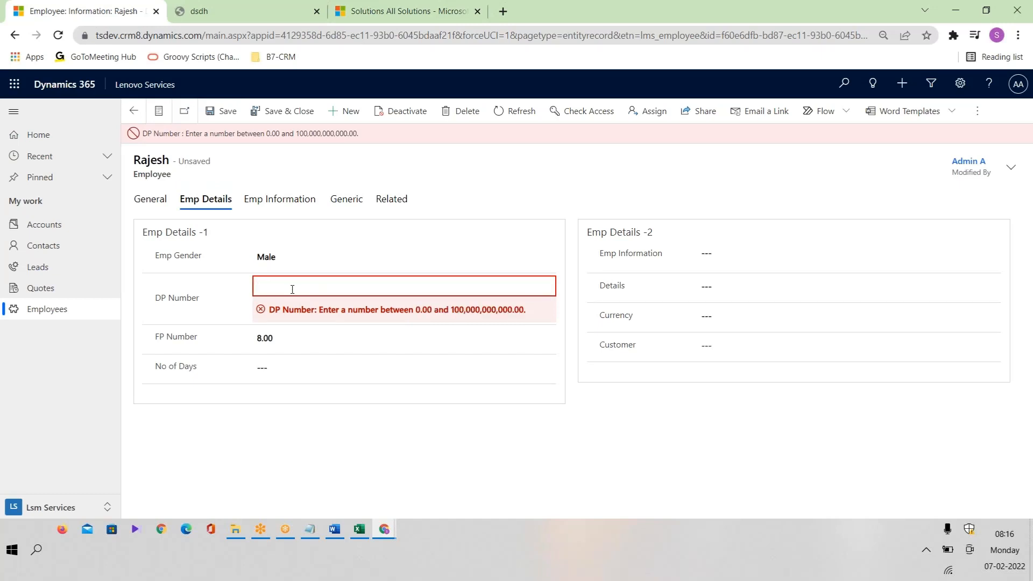
left_click(221, 111)
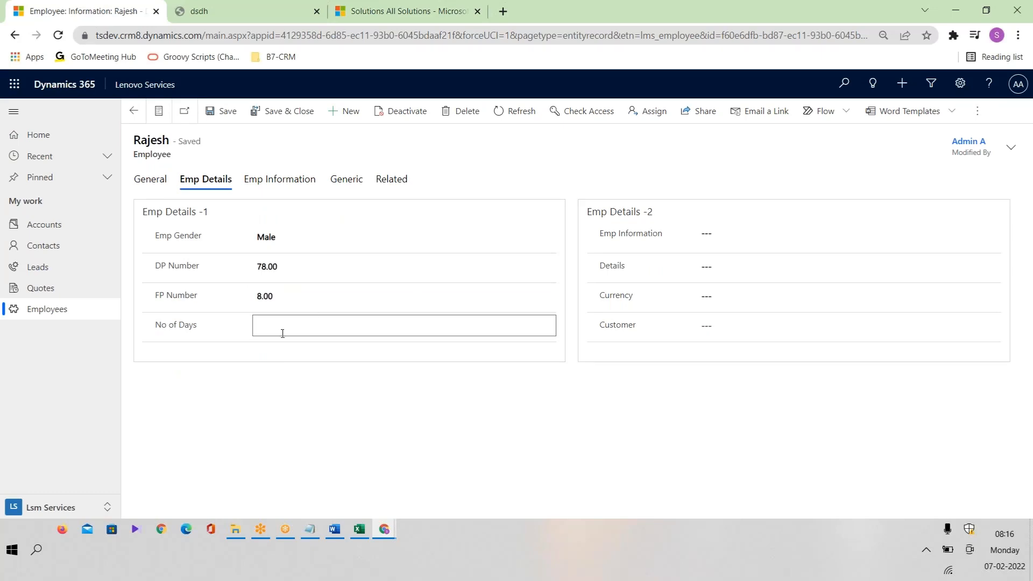
Confirm No of Days is a Whole Number in the plan, then save No of Days as 190.
left_click(359, 529)
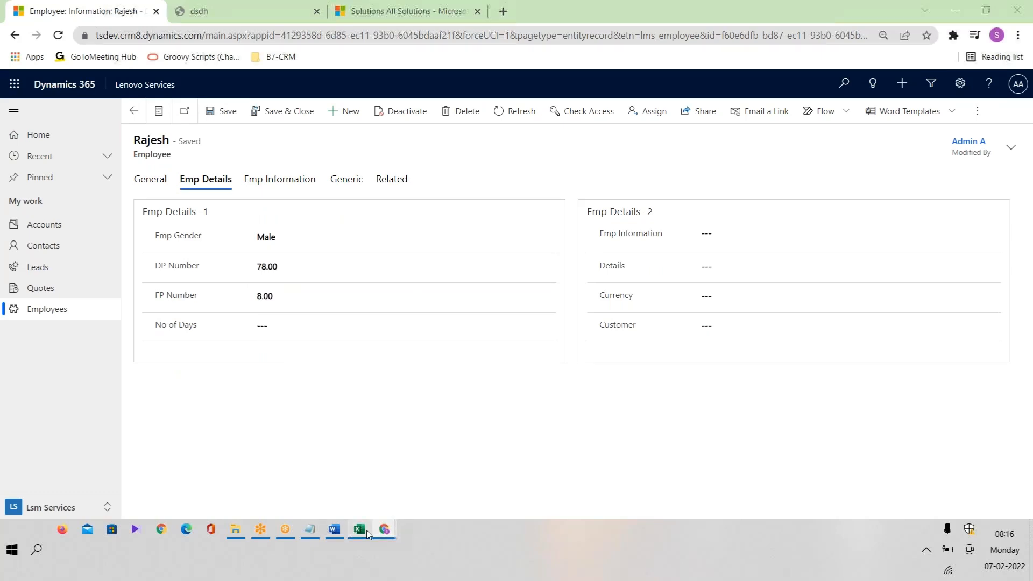
left_click(541, 252)
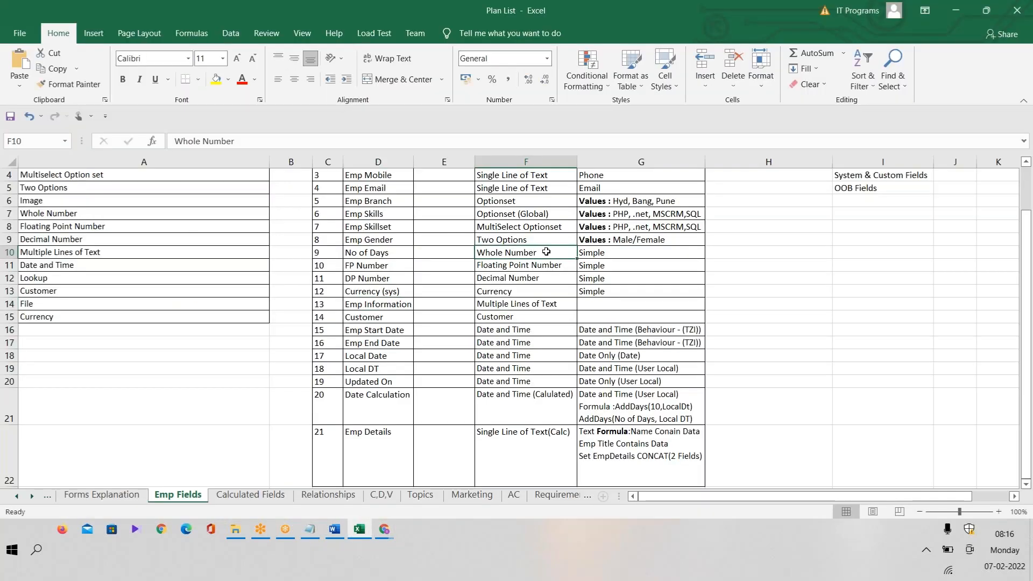
key("alt+Tab")
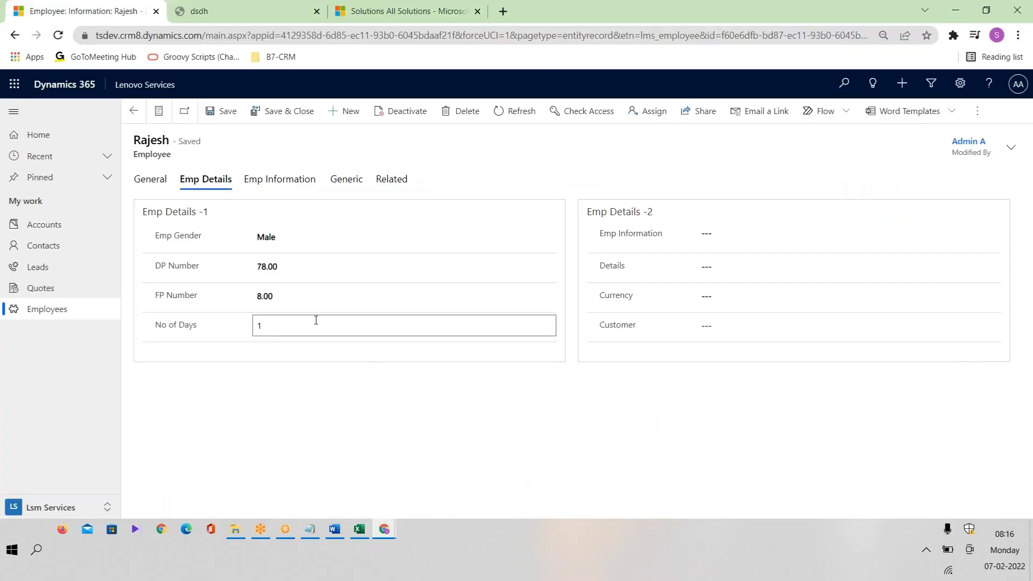
type("190")
left_click(224, 111)
Check the saved values, then look up Emp Information's Multiple Lines of Text type in the plan.
left_click_drag(296, 332, 162, 334)
left_click(312, 323)
left_click_drag(312, 323, 243, 325)
left_click_drag(315, 266, 230, 271)
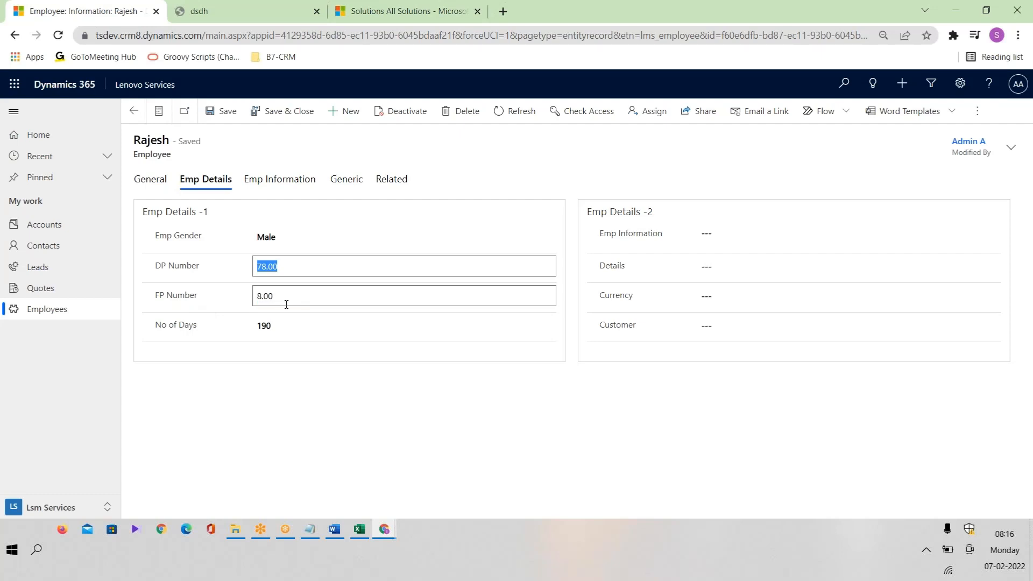
left_click(773, 241)
key("alt+Tab")
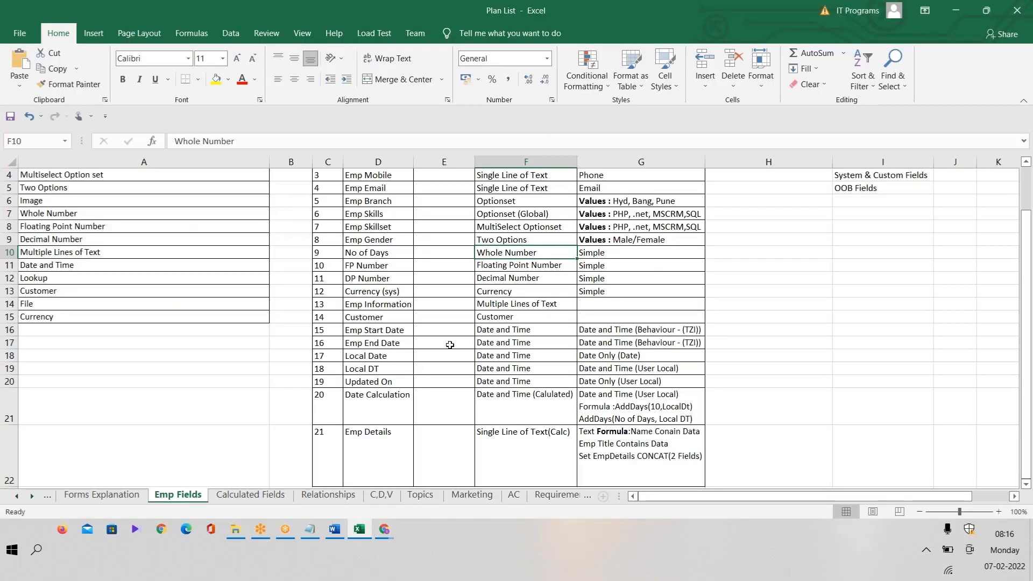
left_click(393, 308)
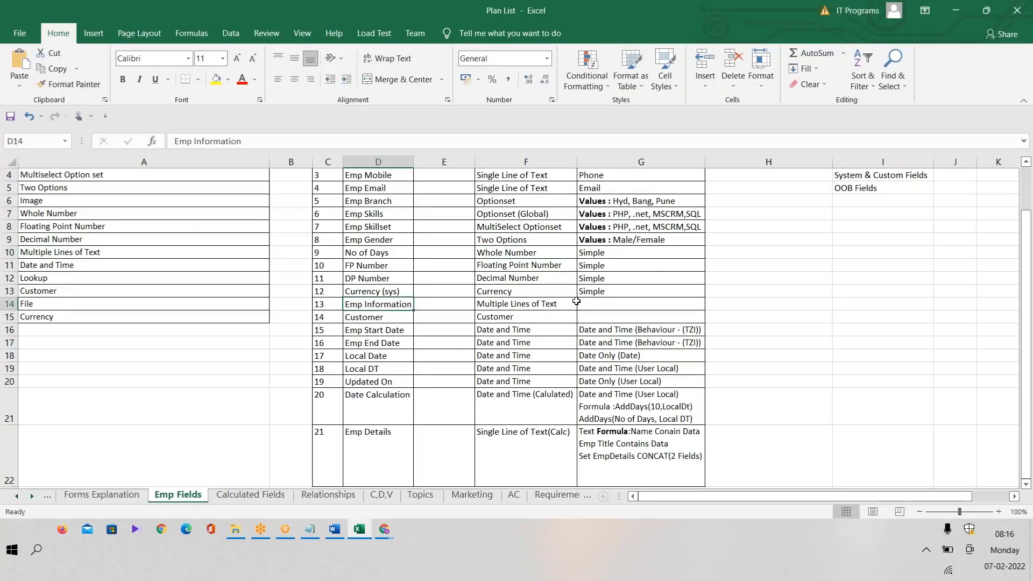
left_click(557, 304)
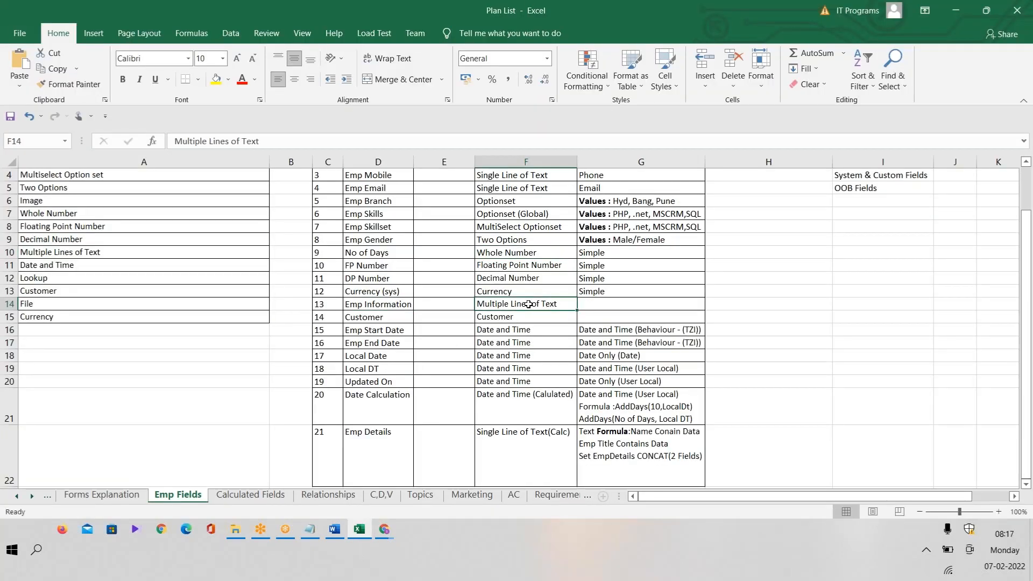
key("alt+Tab")
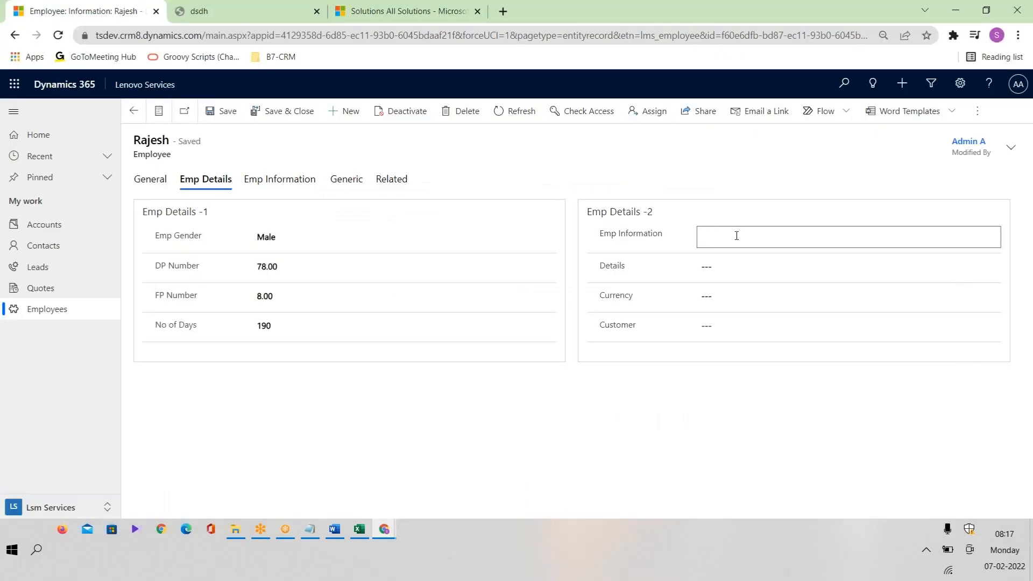
Copy the 'site can't be reached' error text and paste it twice into Emp Information, then save.
left_click(704, 226)
left_click(181, 6)
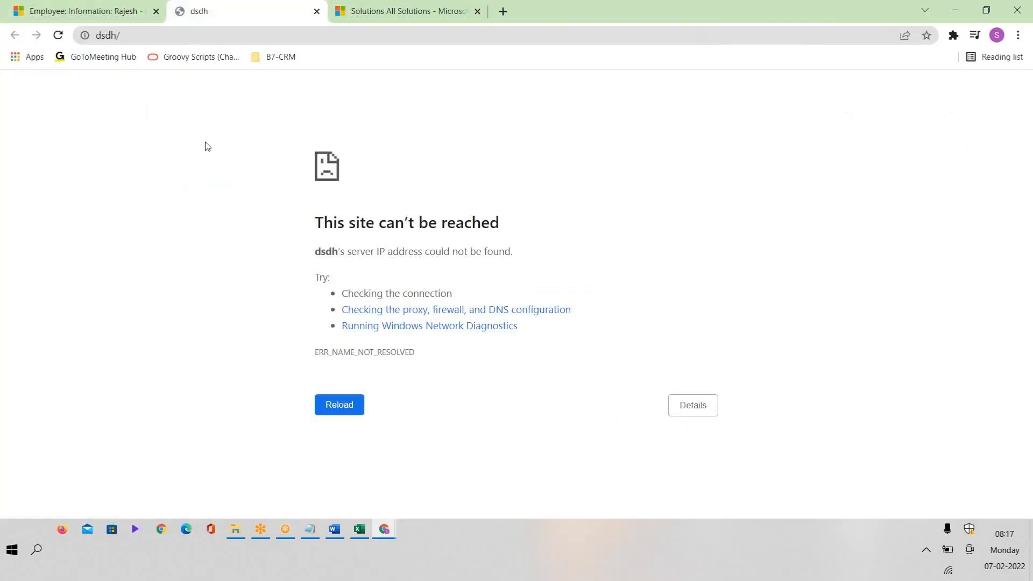
left_click_drag(311, 218, 537, 257)
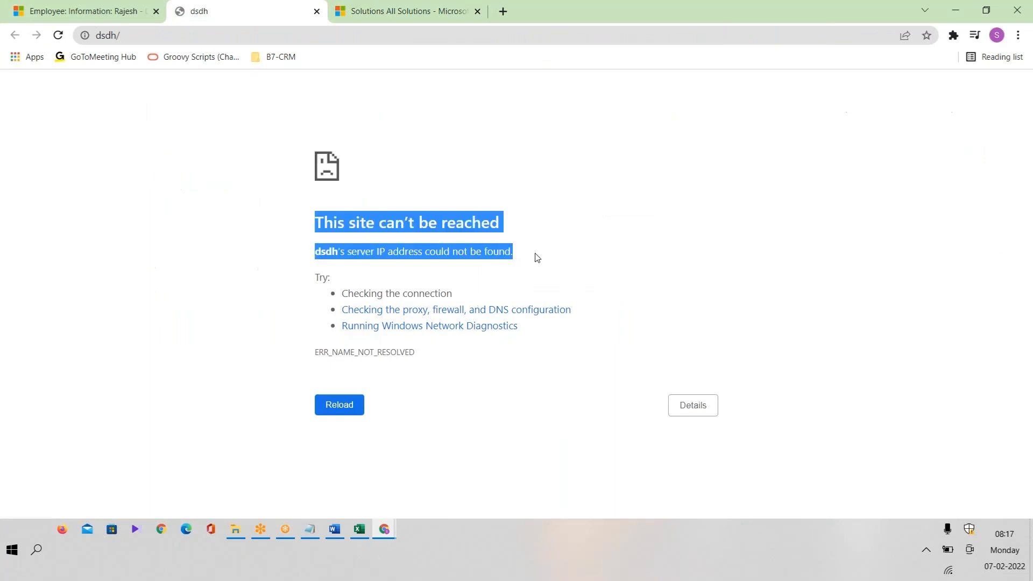
left_click(99, 10)
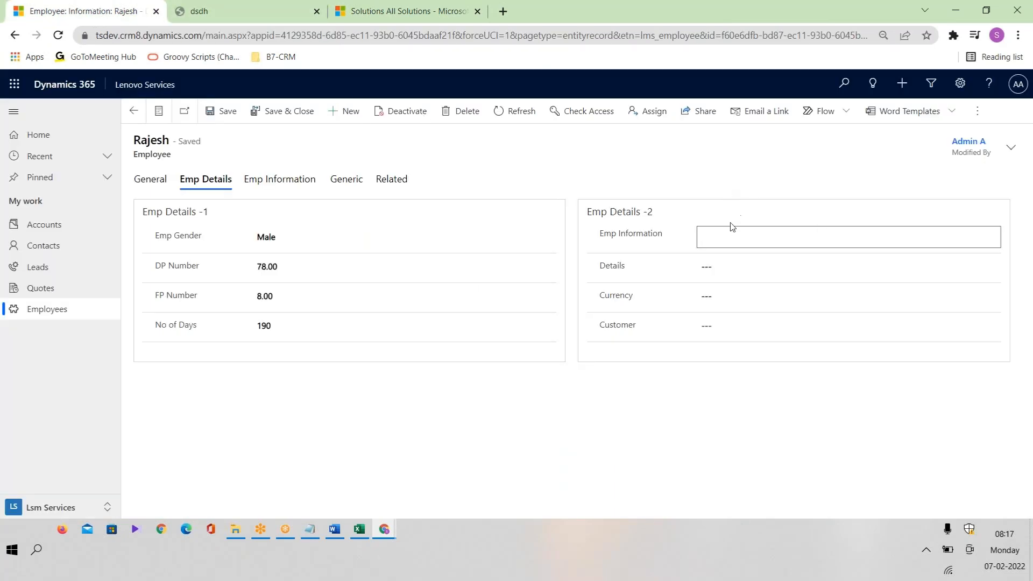
type("This site can’t be reacheddsdh’s server IP address could not be found.")
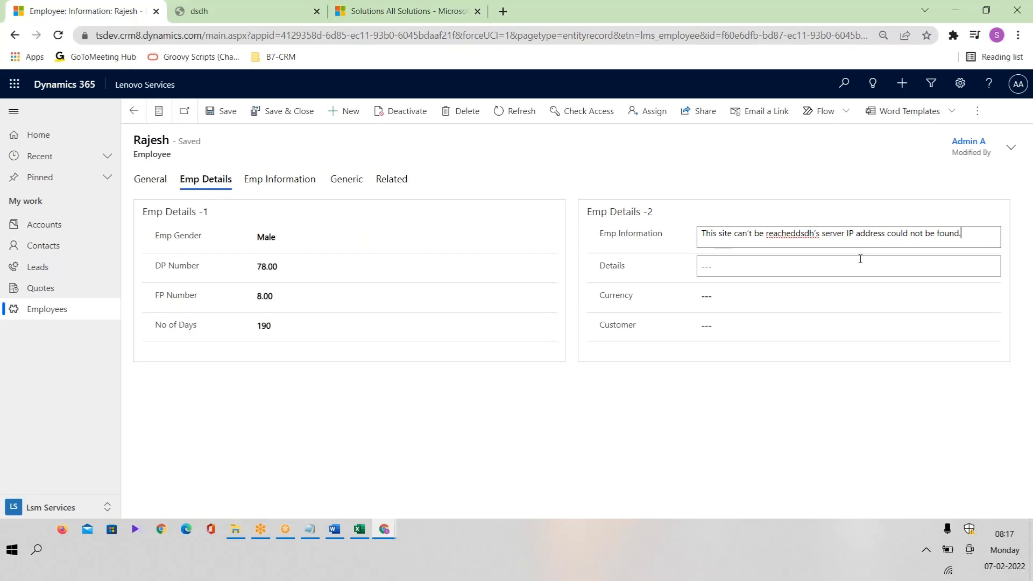
key("Return")
type("This site can't be reacheddsdh's server IP address could not be found.")
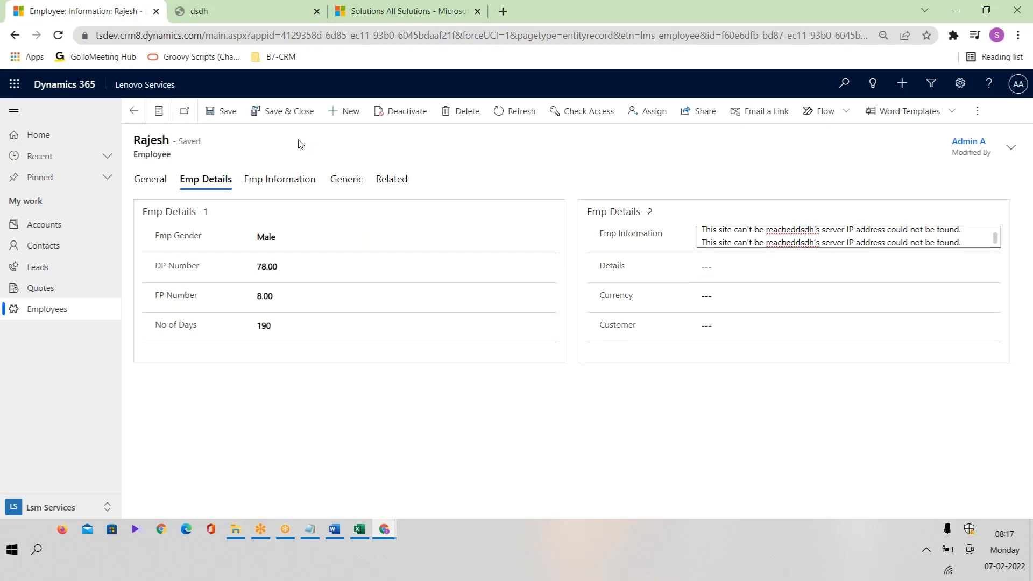
left_click(221, 112)
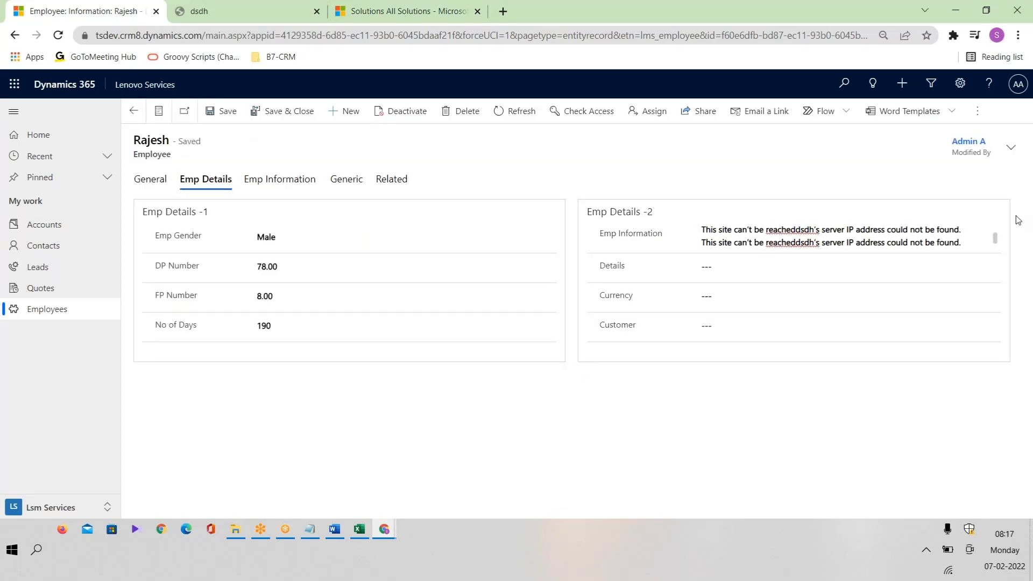
Undo and redo the second pasted line, then save the Emp Information text again.
left_click(999, 237)
left_click_drag(999, 237, 997, 262)
key("ctrl+z")
type("This site can't be reacheddsdh's server IP address could not be found.")
key("ctrl+z")
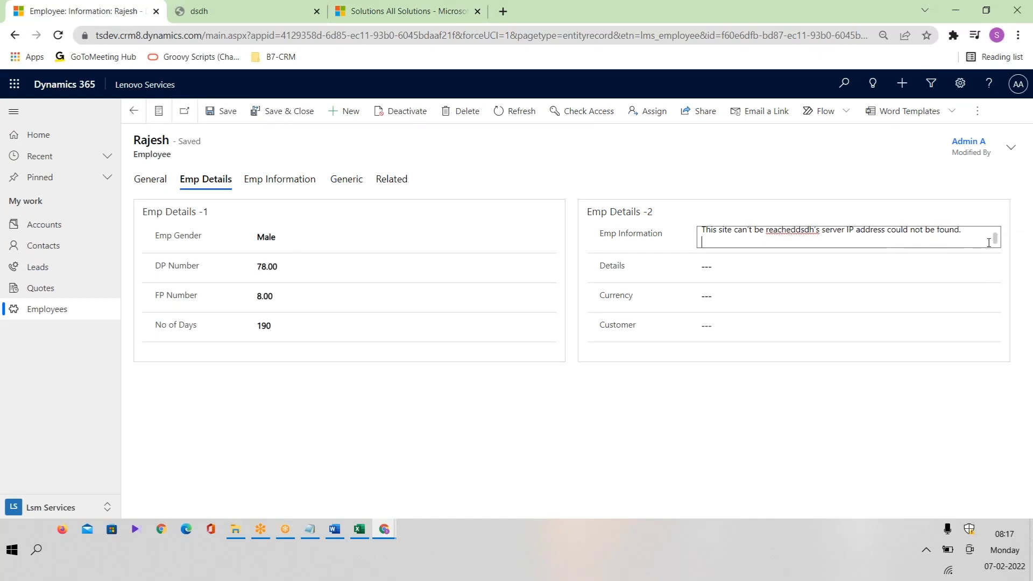
type("This site can't be reacheddsdh's server IP address could not be found.")
type("This site can’t be reacheddsdh’s server IP address could not be found.")
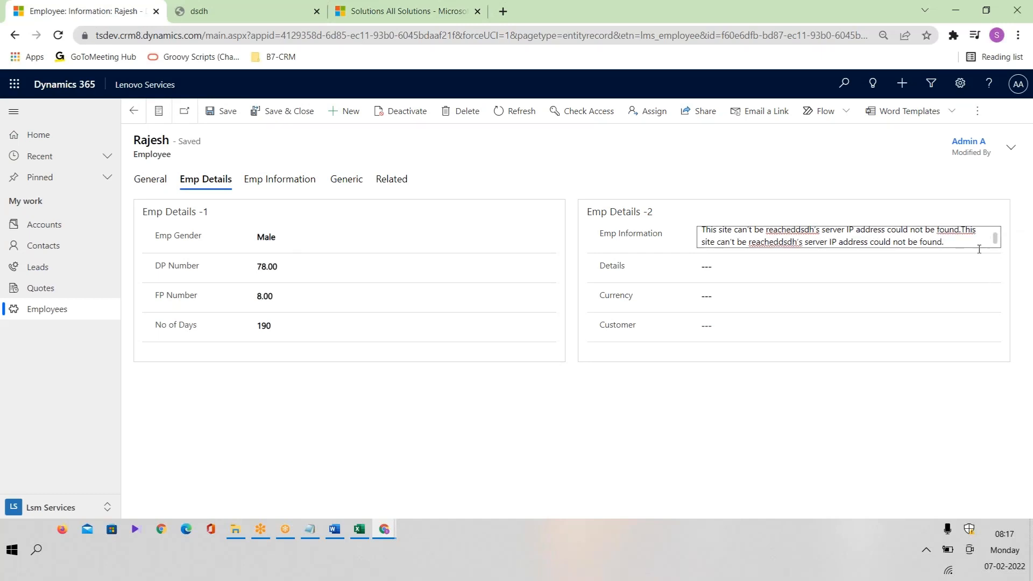
left_click(222, 112)
left_click_drag(1002, 238, 1004, 268)
left_click_drag(702, 236, 1002, 279)
left_click(980, 241)
left_click(735, 262)
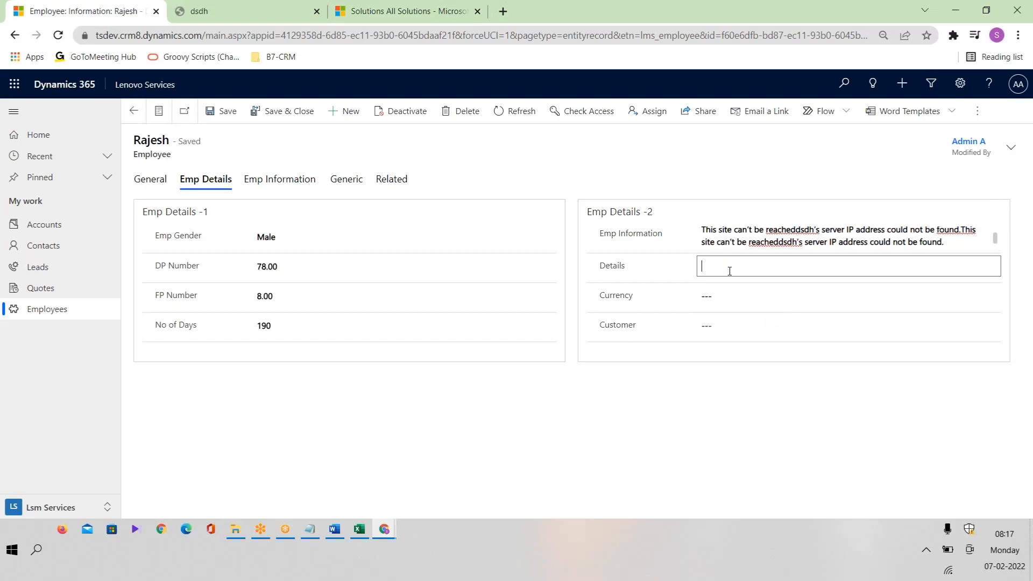
key("alt+Tab")
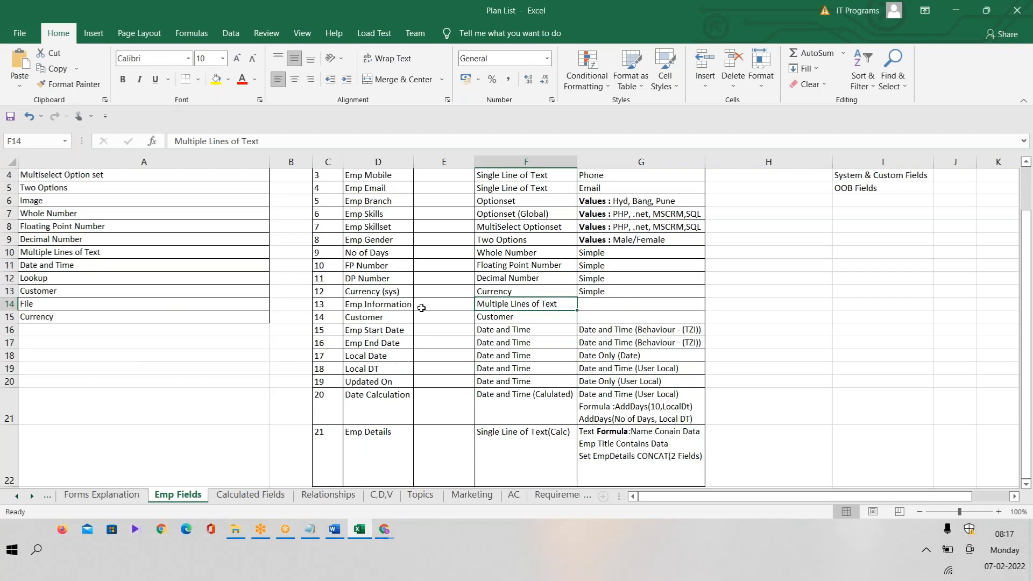
Save Details as 'test' and see the invalid Currency entry 'sdd' rejected.
key("alt+Tab")
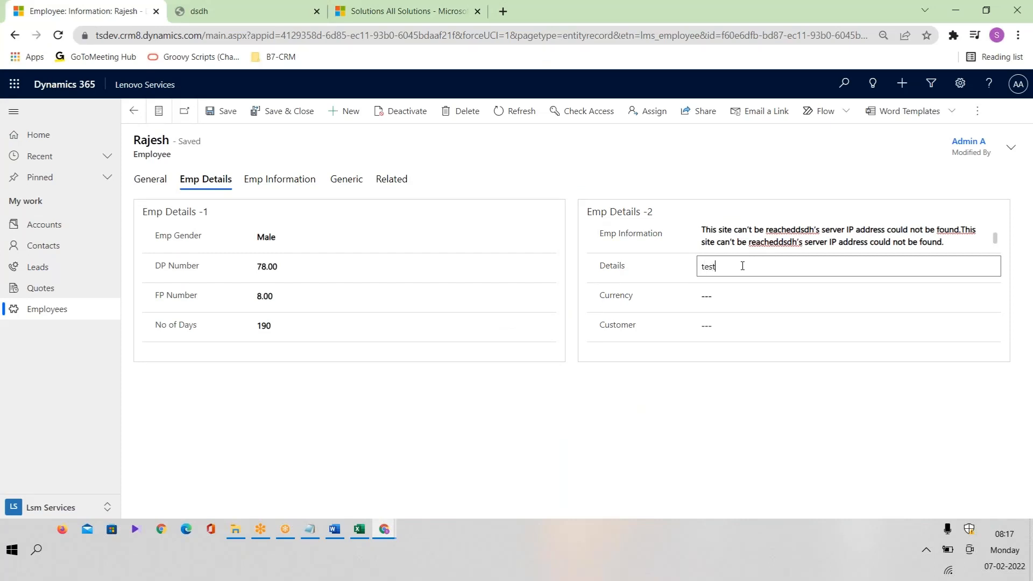
left_click(224, 113)
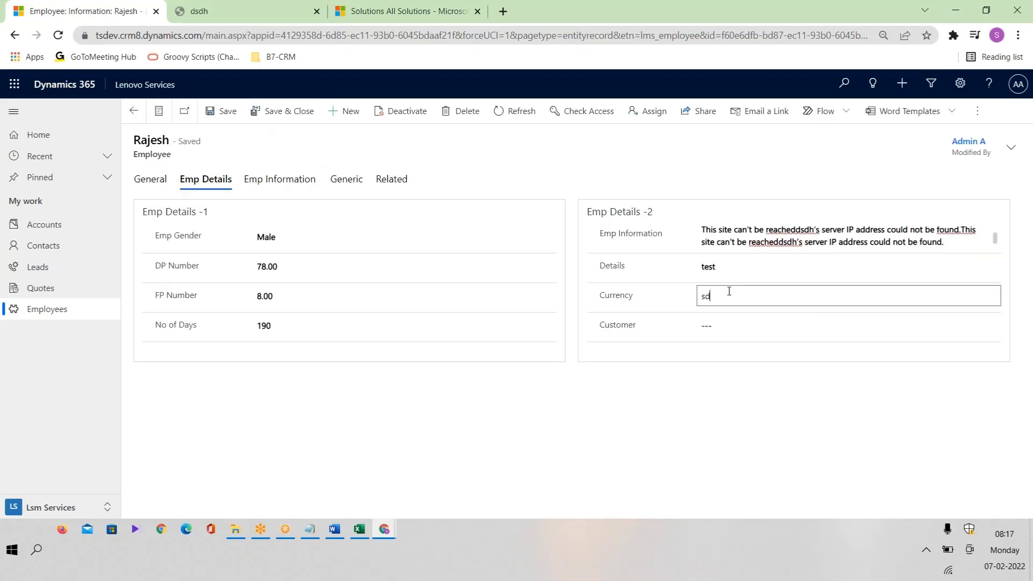
left_click(225, 111)
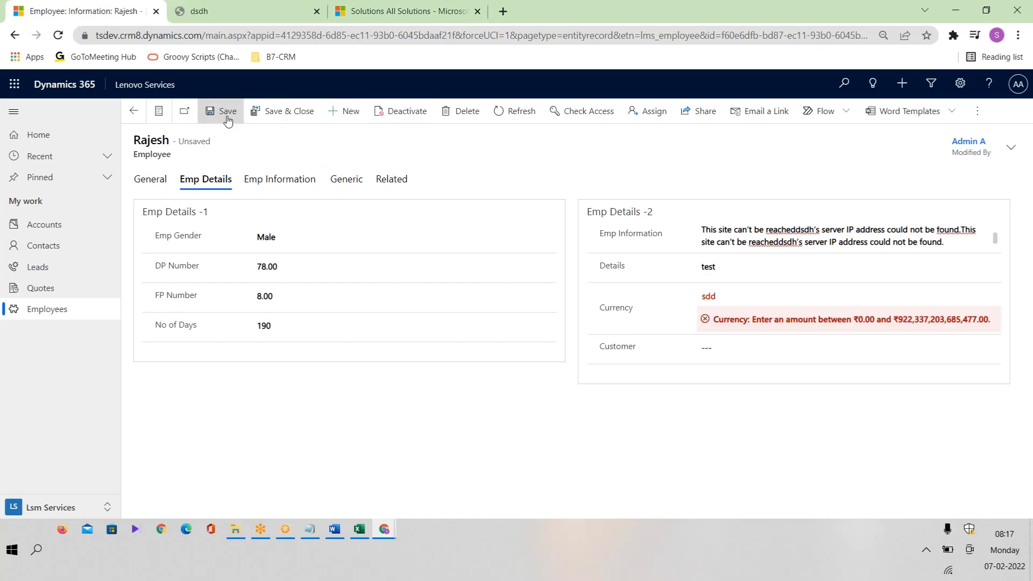
left_click_drag(754, 339, 1004, 347)
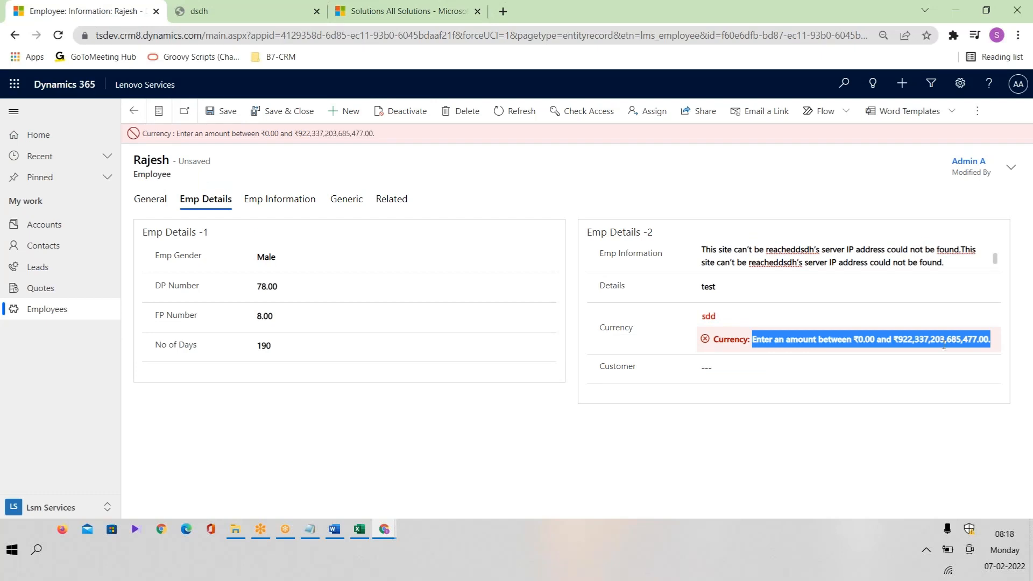
Correct Currency to 56 and save, giving ₹56.00.
left_click(759, 321)
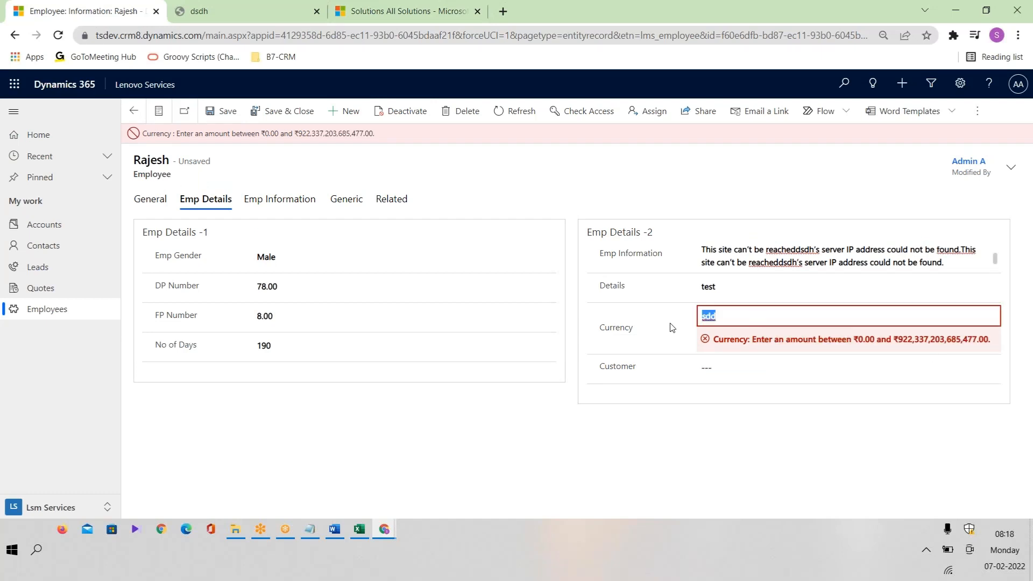
type("56")
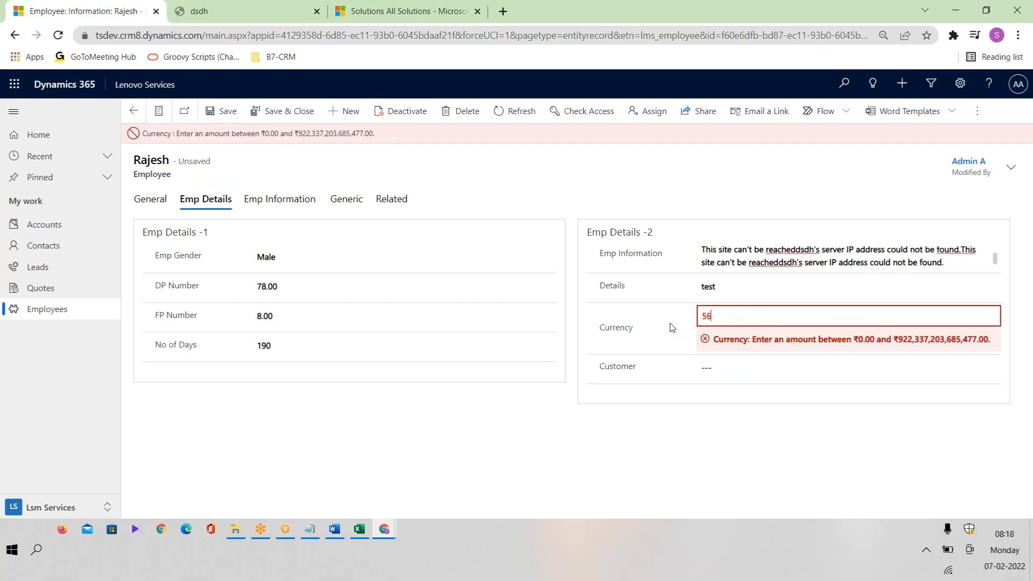
left_click(214, 114)
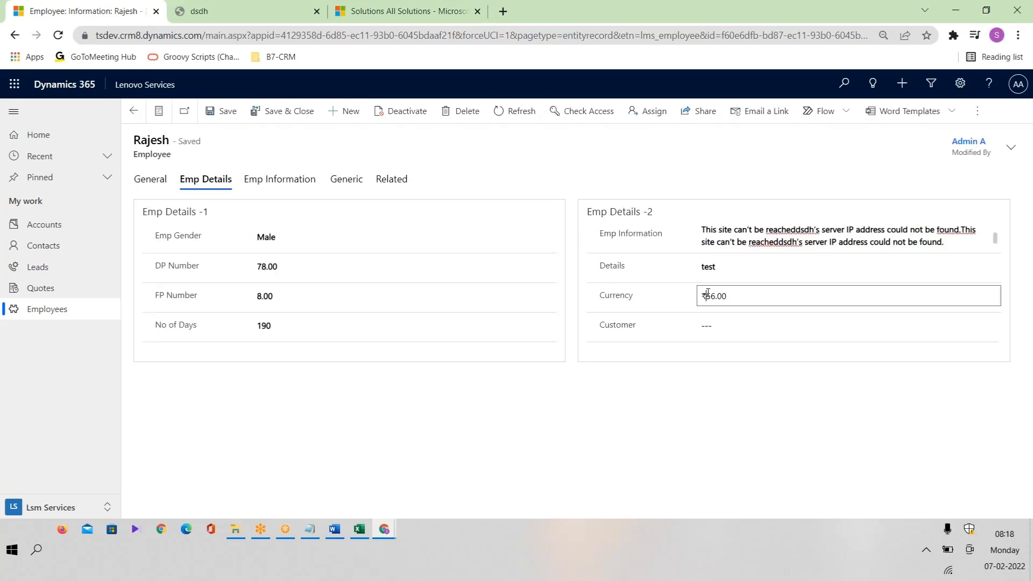
left_click_drag(708, 294, 679, 300)
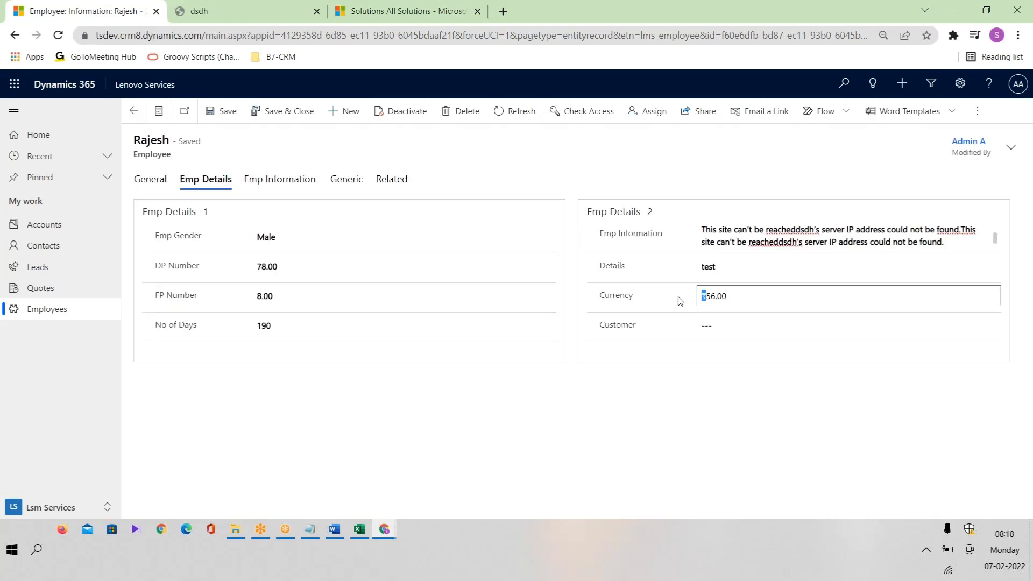
left_click(709, 303)
left_click_drag(738, 298, 677, 316)
left_click(678, 387)
Start a new account as the Customer from Quick Create, then close it unsaved.
left_click(717, 297)
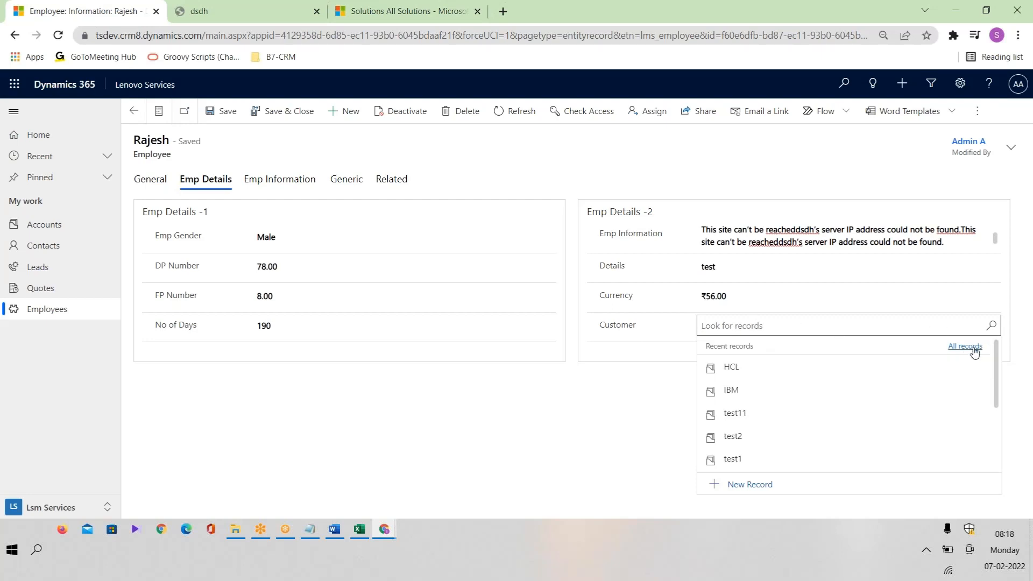
scroll(995, 369, "down", 3)
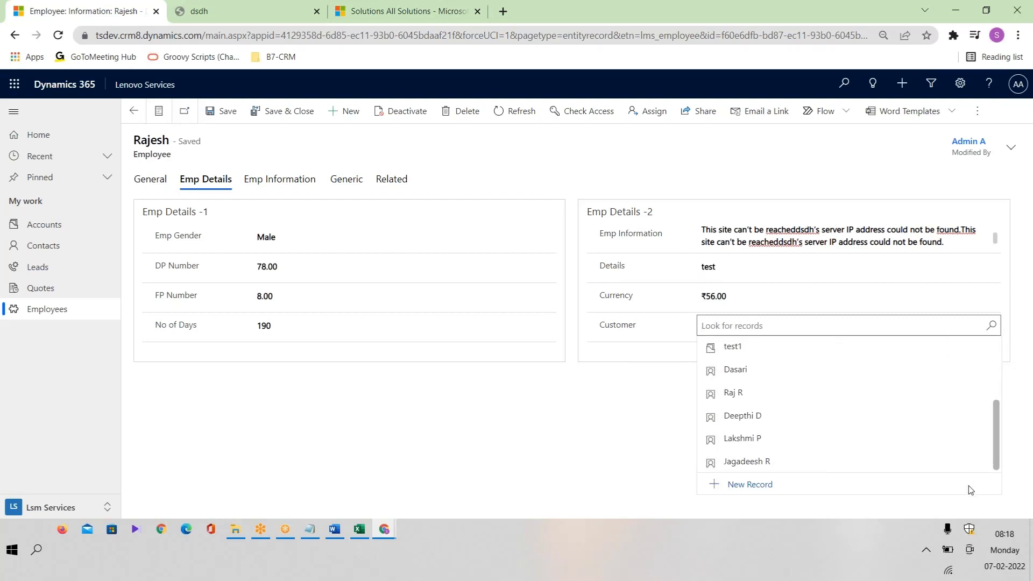
left_click(761, 486)
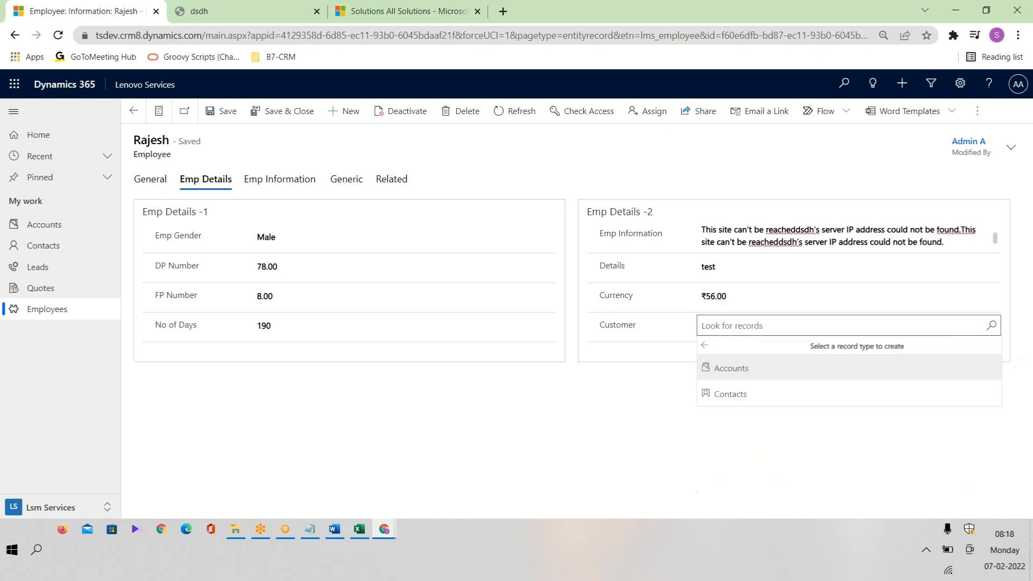
left_click(763, 379)
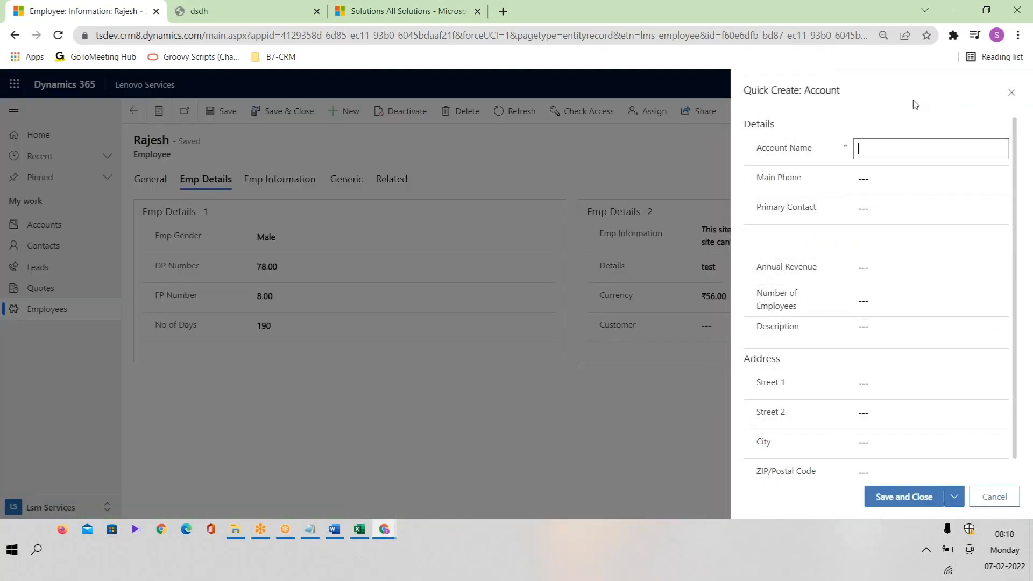
left_click(1012, 94)
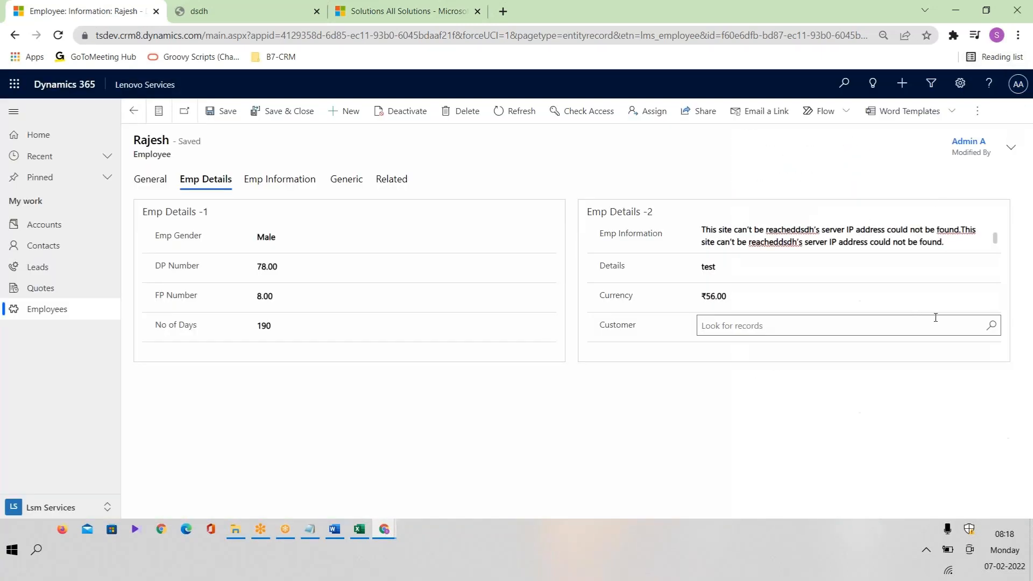
Set Customer to the first contact via the lookup's Contacts filter and save.
left_click(993, 333)
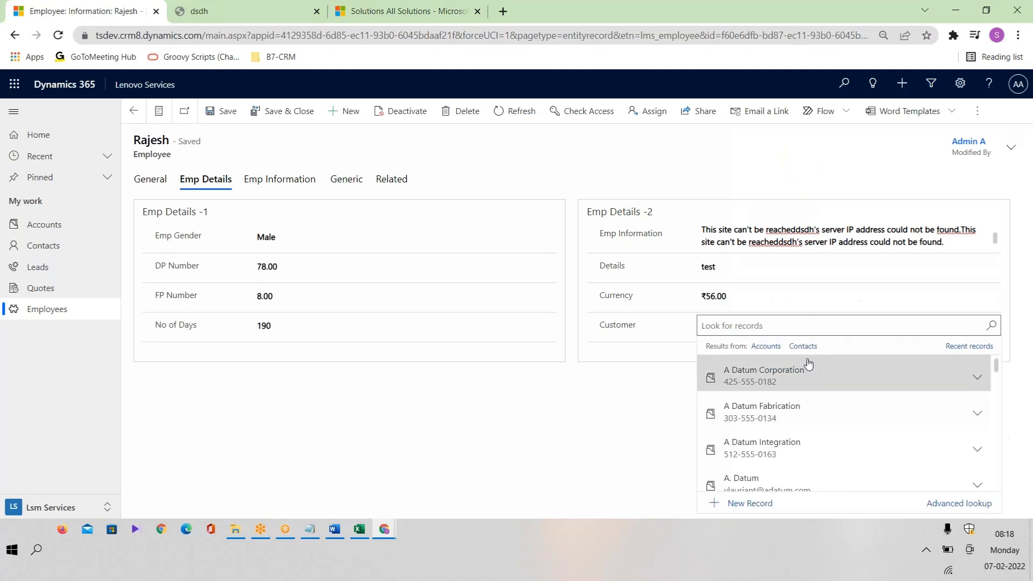
left_click(766, 347)
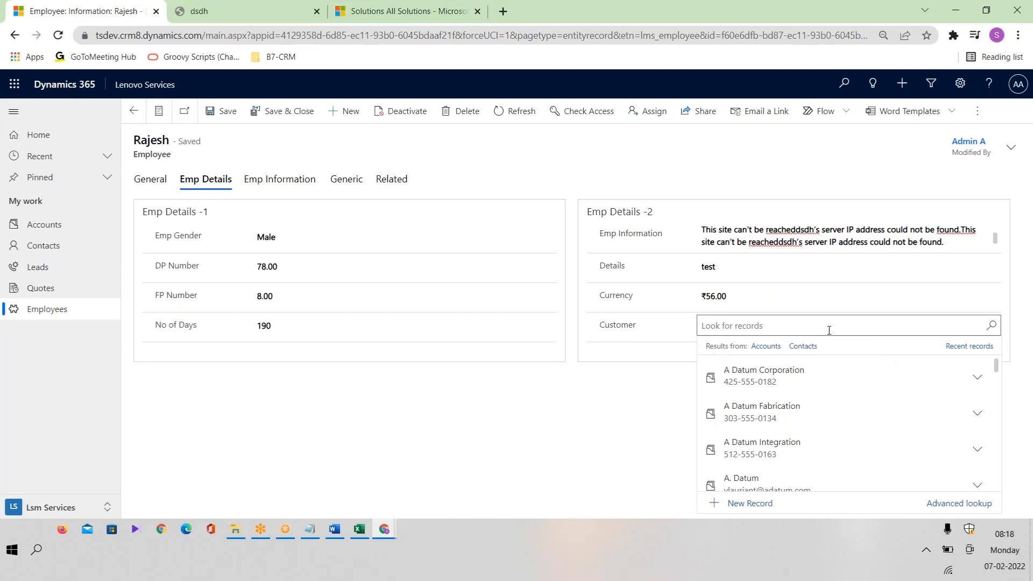
left_click(804, 347)
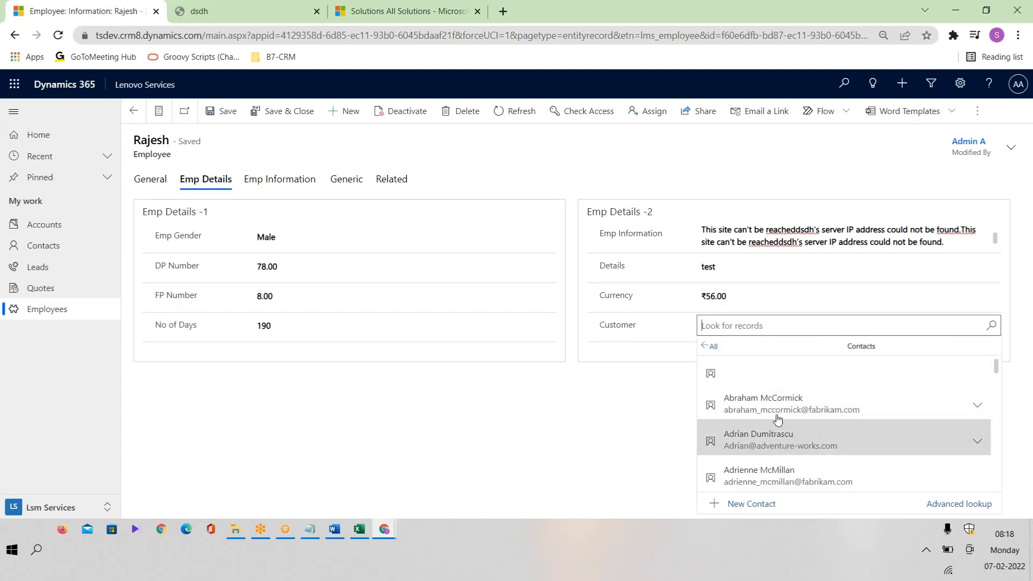
left_click(761, 398)
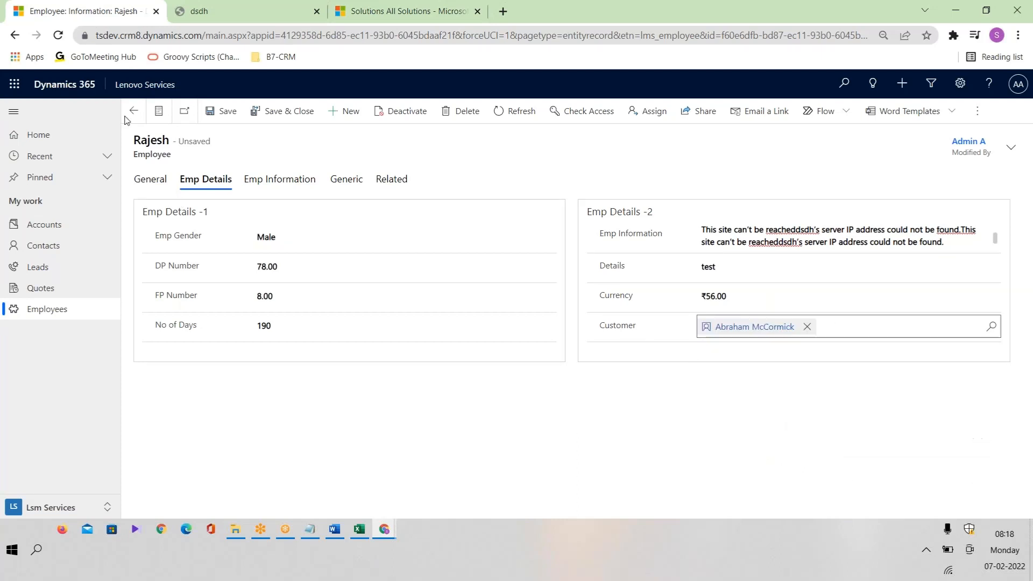
left_click(221, 111)
Check Emp Start Date in the plan, then start a New Field from the Employee form's Field Explorer.
left_click(364, 530)
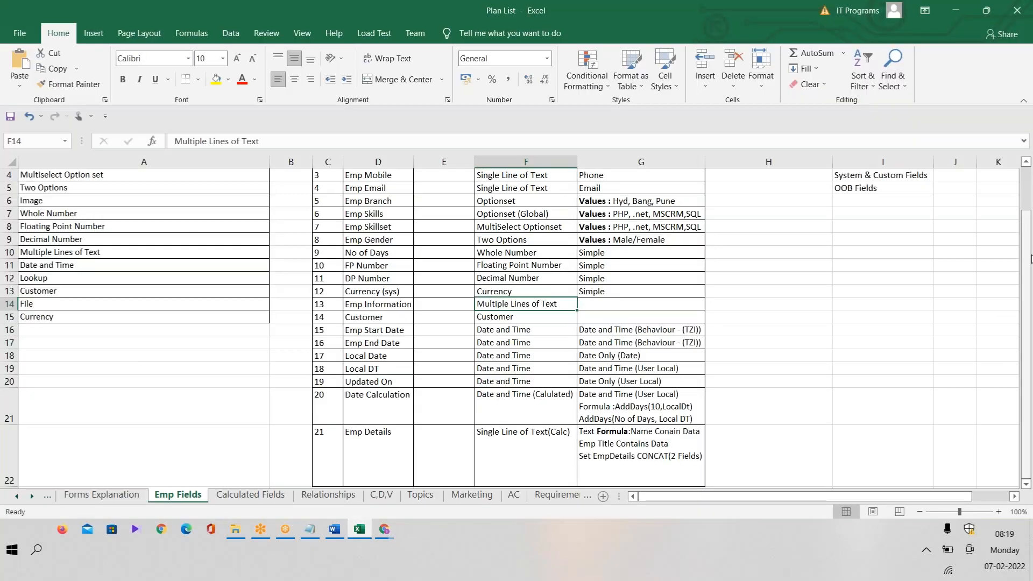
left_click(386, 332)
left_click(384, 530)
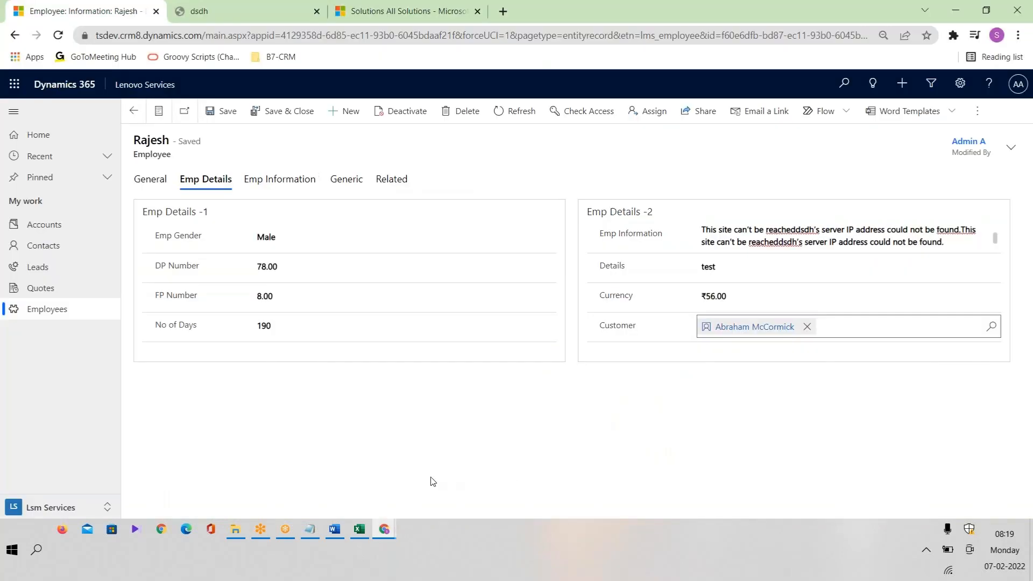
key("alt+Tab")
mouse_move(384, 530)
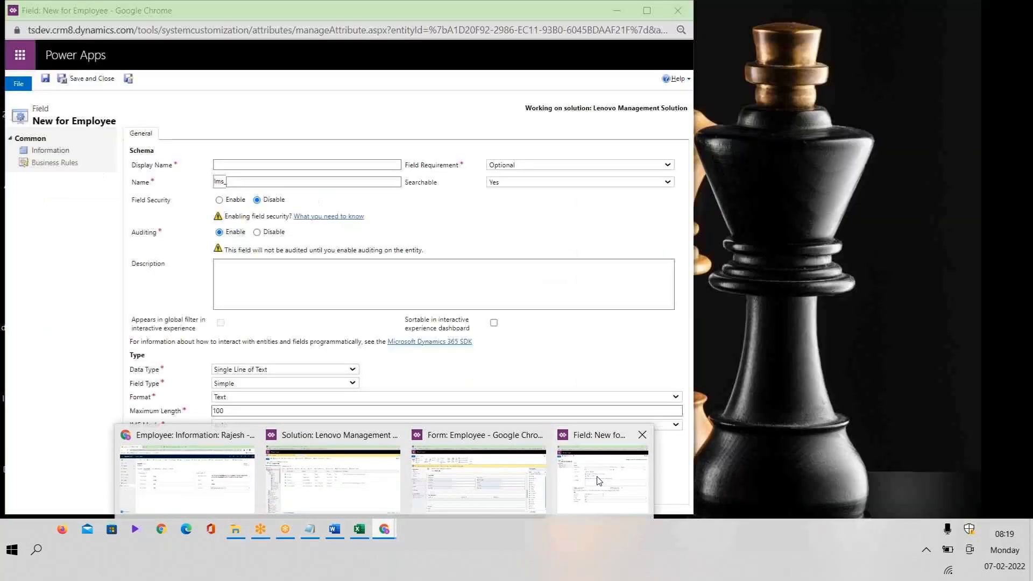
left_click(478, 479)
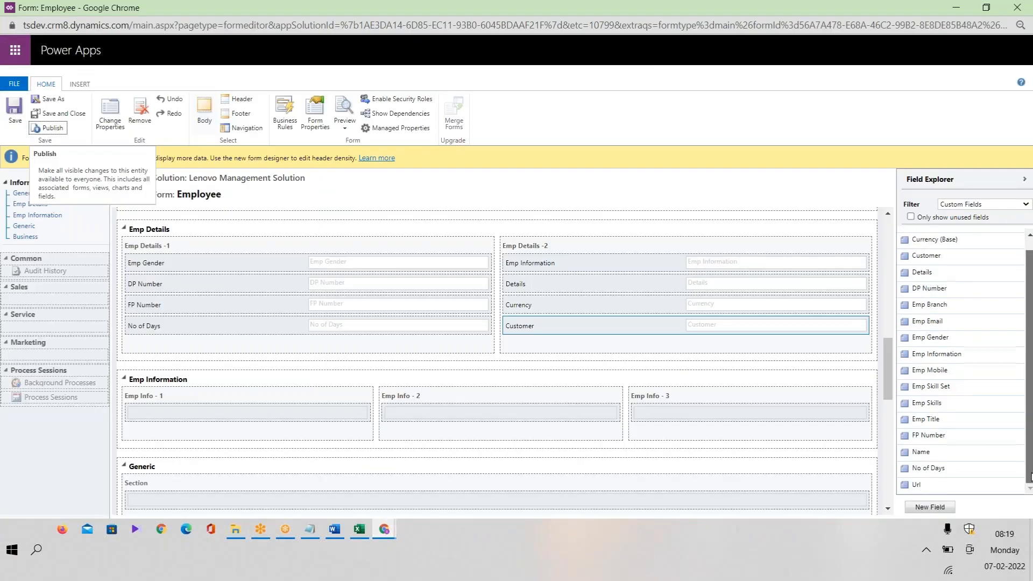
left_click_drag(891, 361, 914, 372)
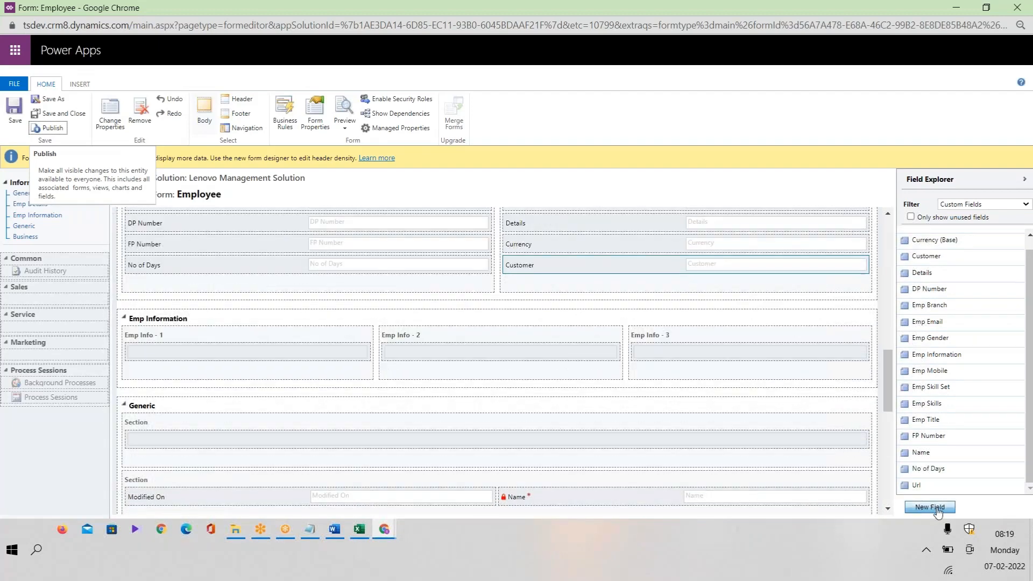
left_click(942, 511)
Copy the text Emp Start Date from cell D16 of the Plan List workbook.
left_click(360, 529)
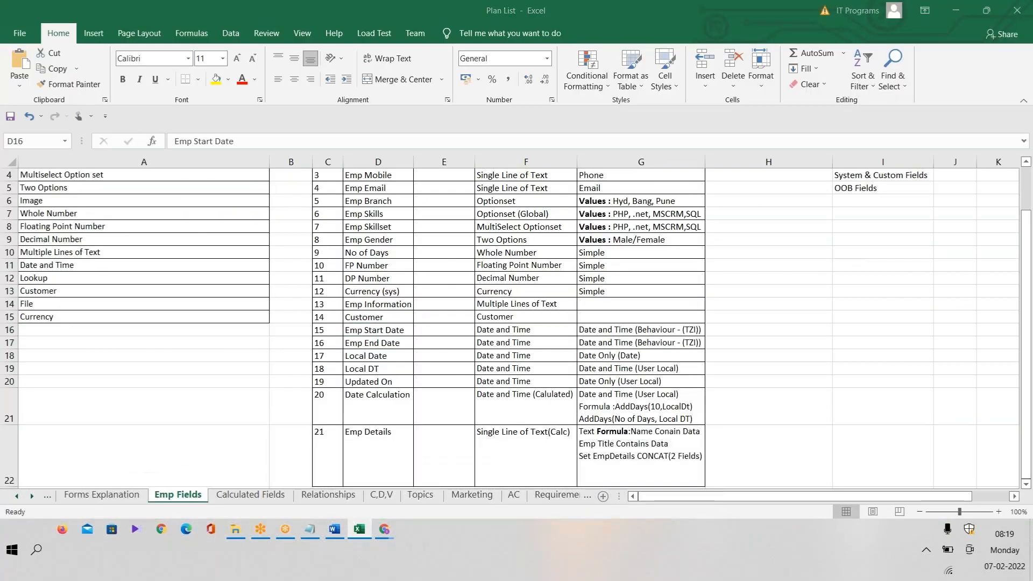
key("alt+Tab")
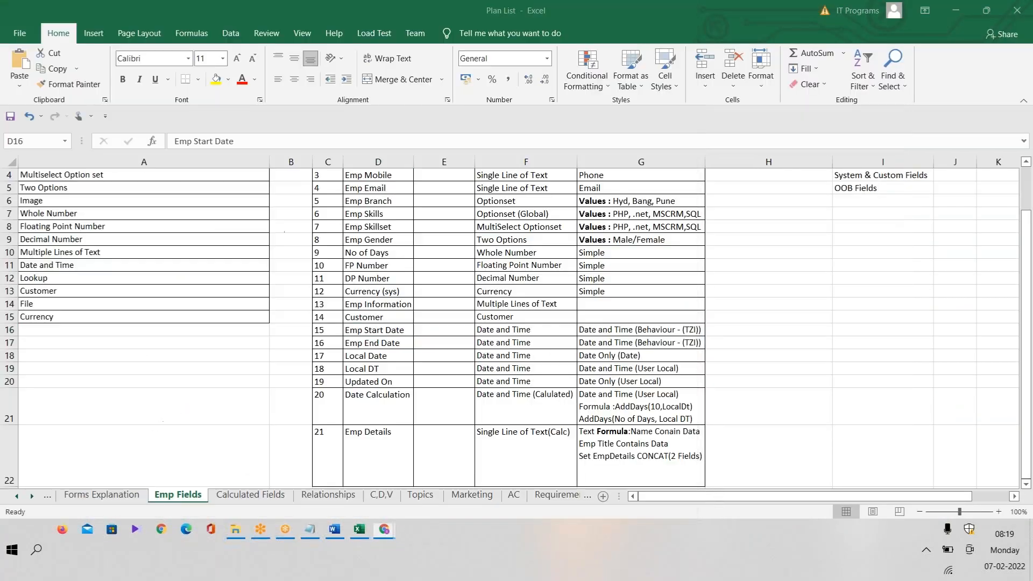
key("alt+Tab")
left_click(366, 529)
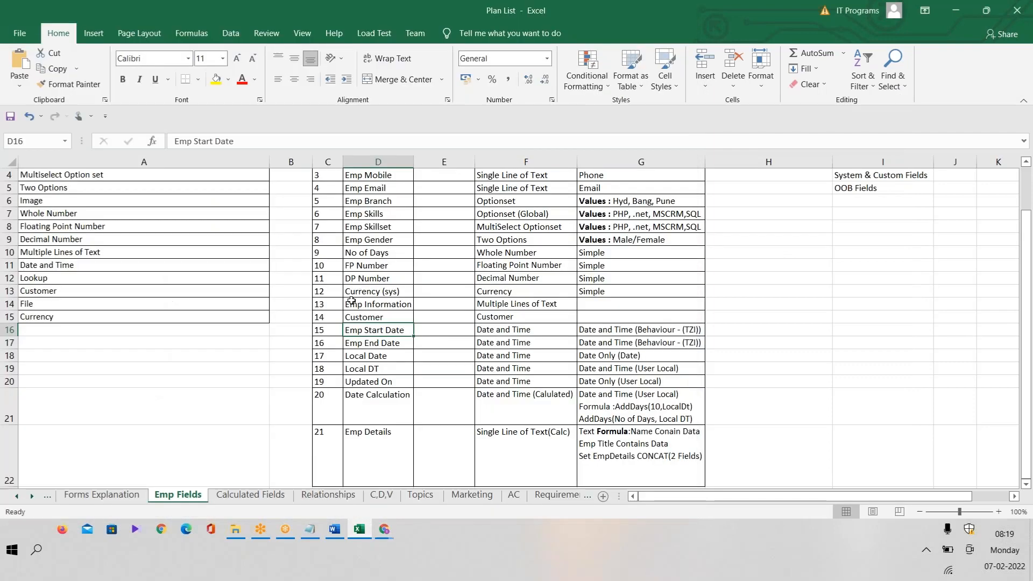
double_click(404, 331)
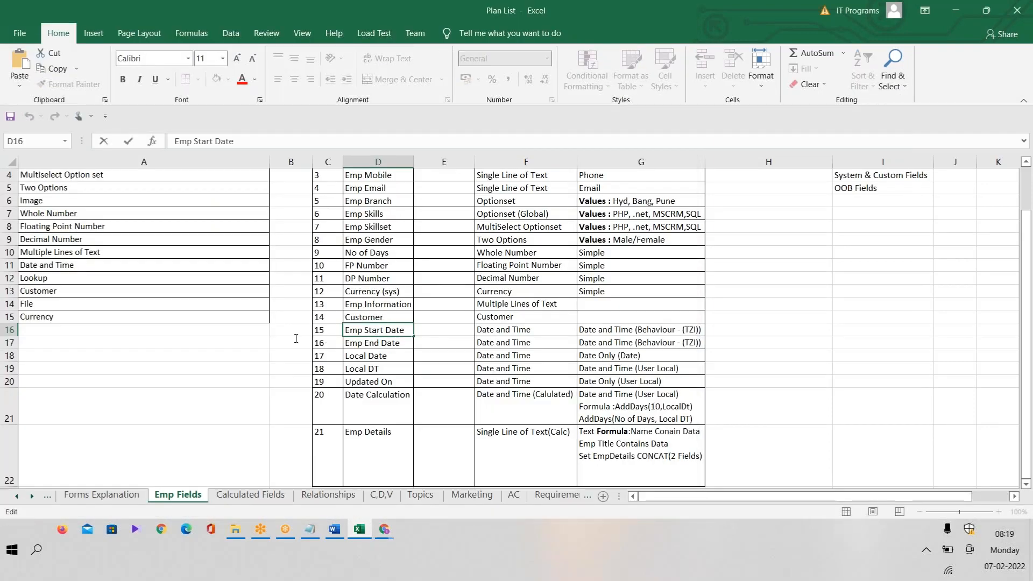
left_click_drag(405, 331, 345, 329)
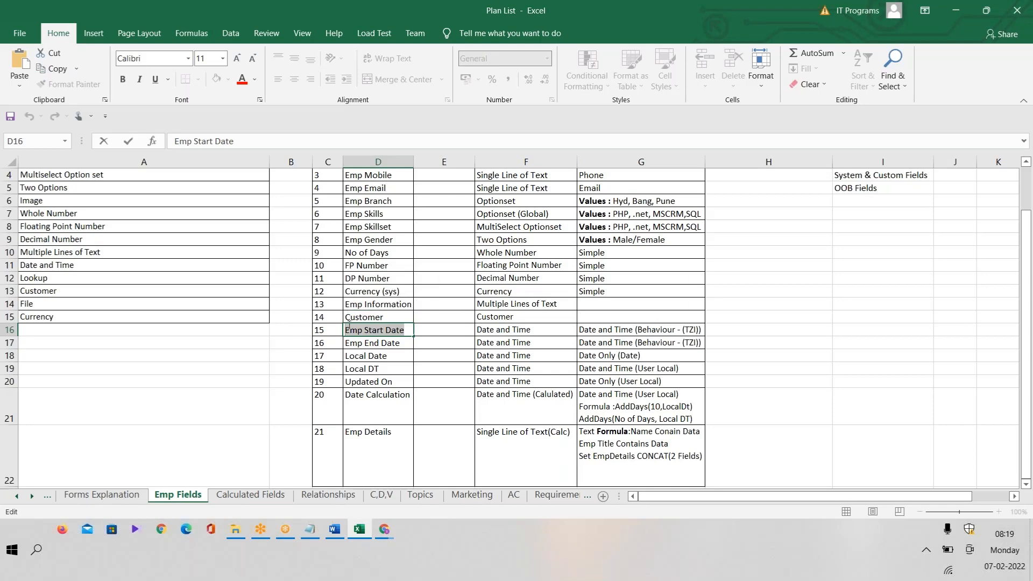
key("ctrl+c")
key("alt+Tab")
Paste Emp Start Date as the display name and make the field a Simple Date and Time type.
key("ctrl+v")
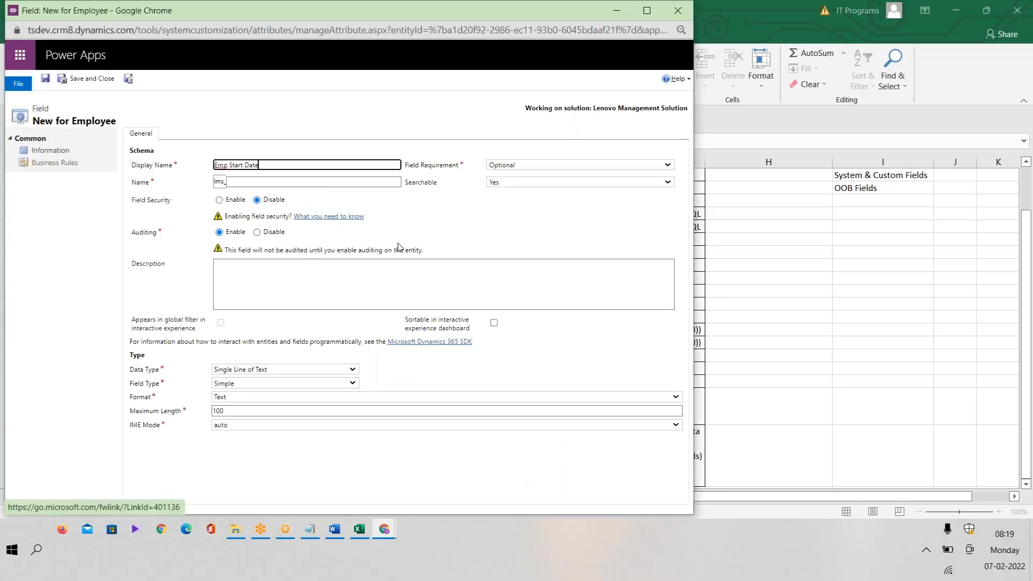
left_click(344, 189)
left_click(280, 370)
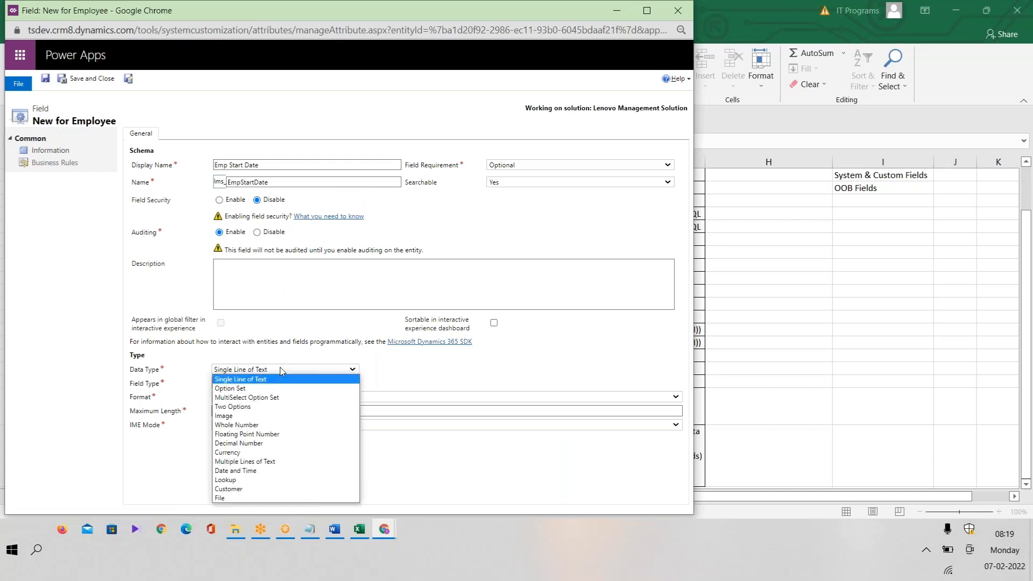
left_click(272, 472)
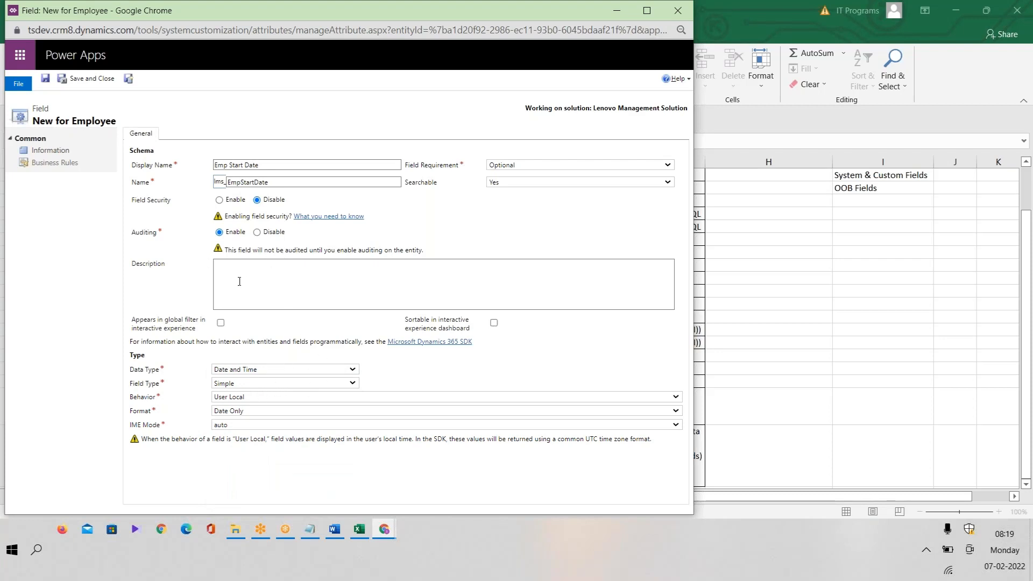
left_click(256, 383)
left_click(257, 383)
Set the field's behaviour to Time-Zone Independent, checking it against the plan.
left_click(255, 398)
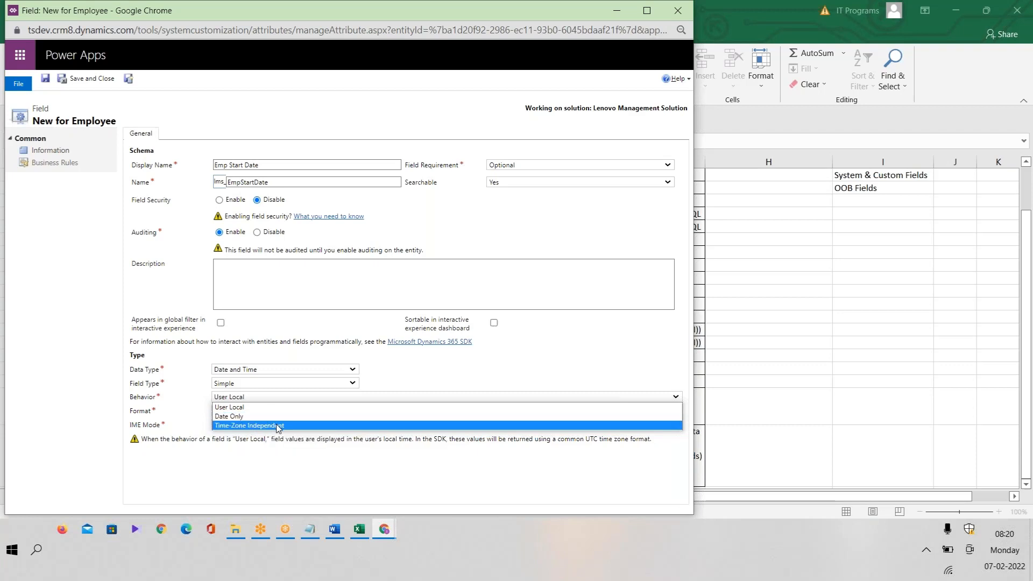
left_click(240, 410)
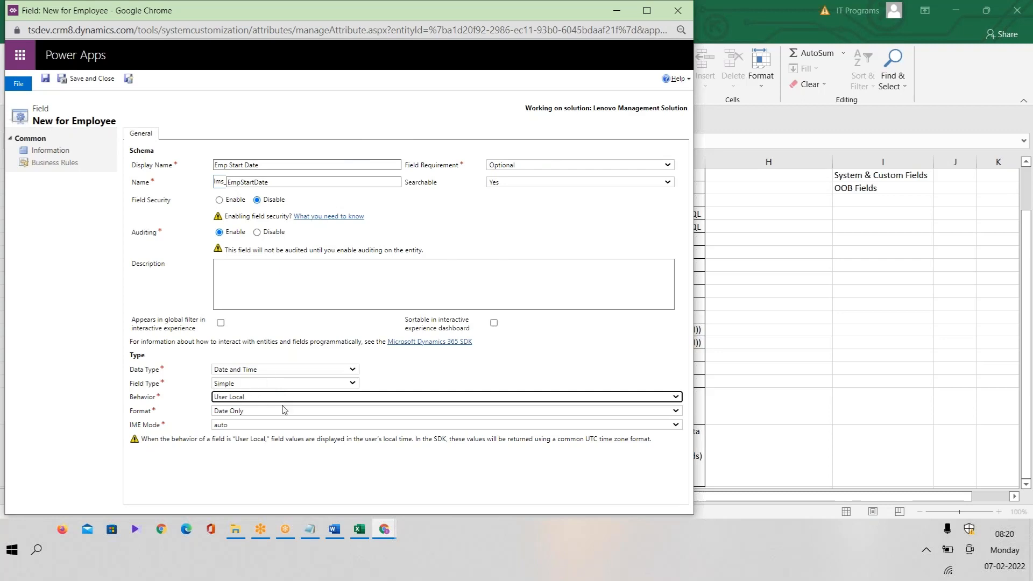
left_click(247, 398)
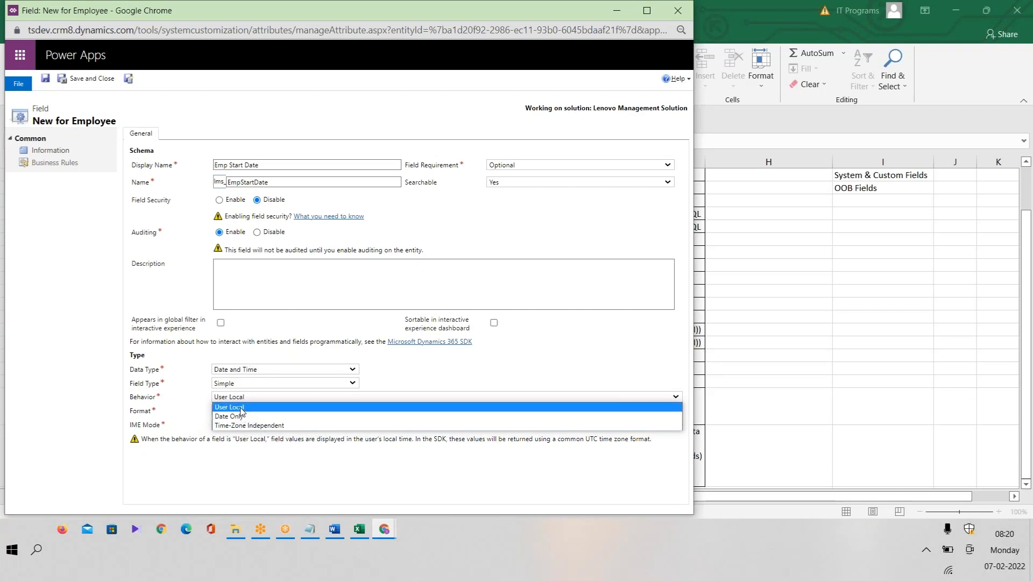
left_click(259, 426)
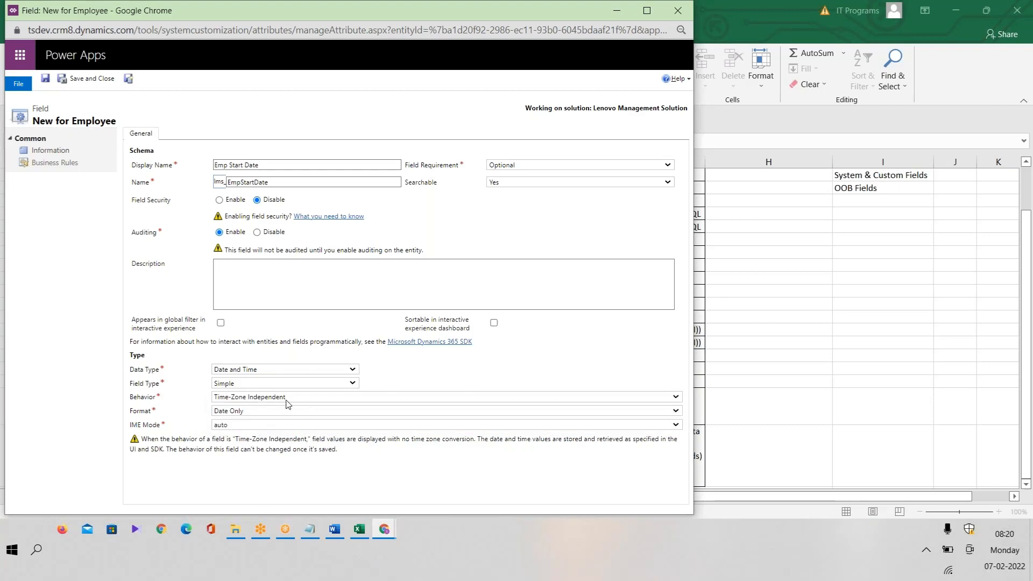
key("alt+Tab")
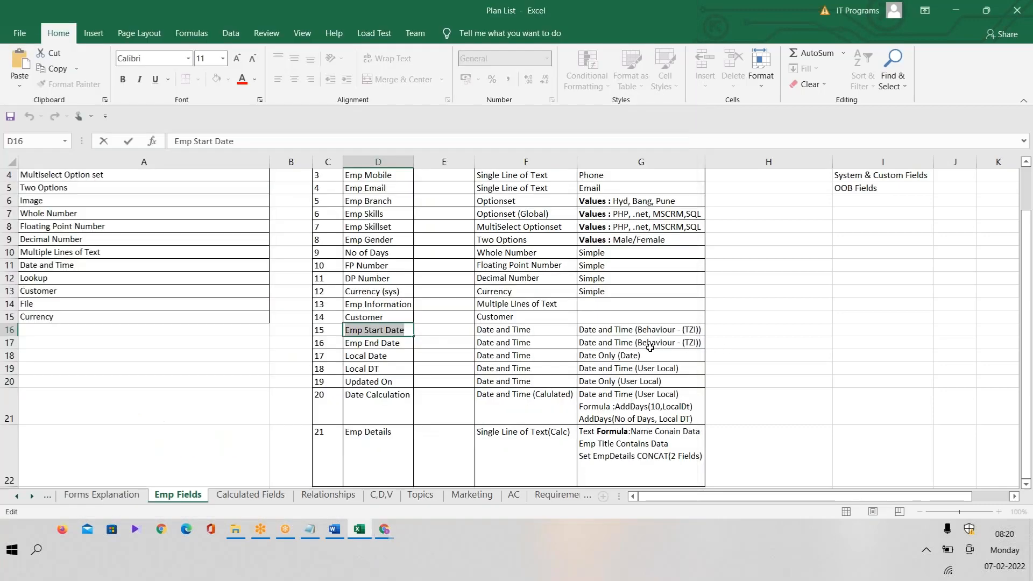
key("alt")
left_click(630, 329, "alt")
key("alt+Tab")
Set the format to Date and Time and save the field with Save and New.
left_click(263, 412)
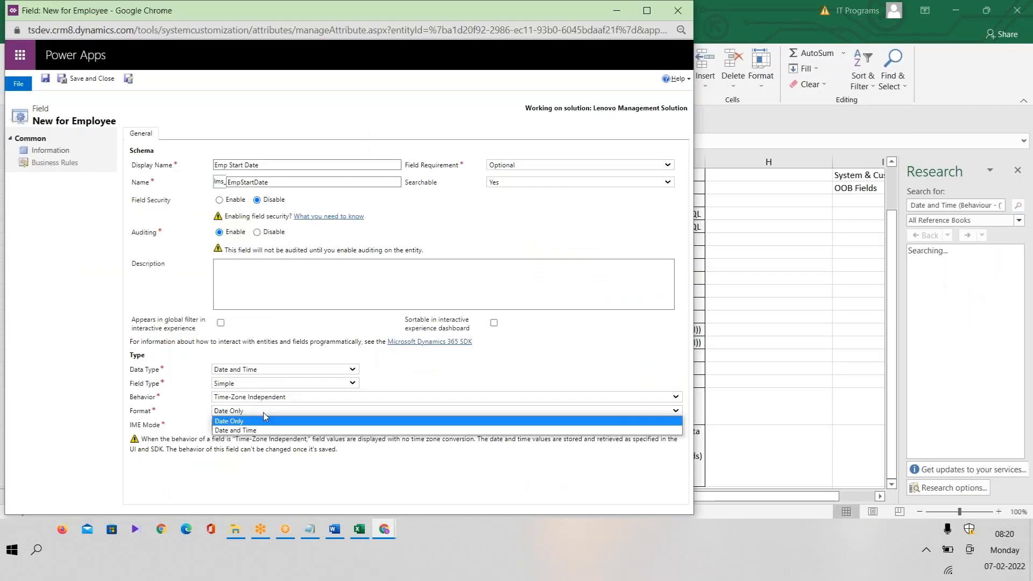
left_click(255, 432)
key("alt+Tab")
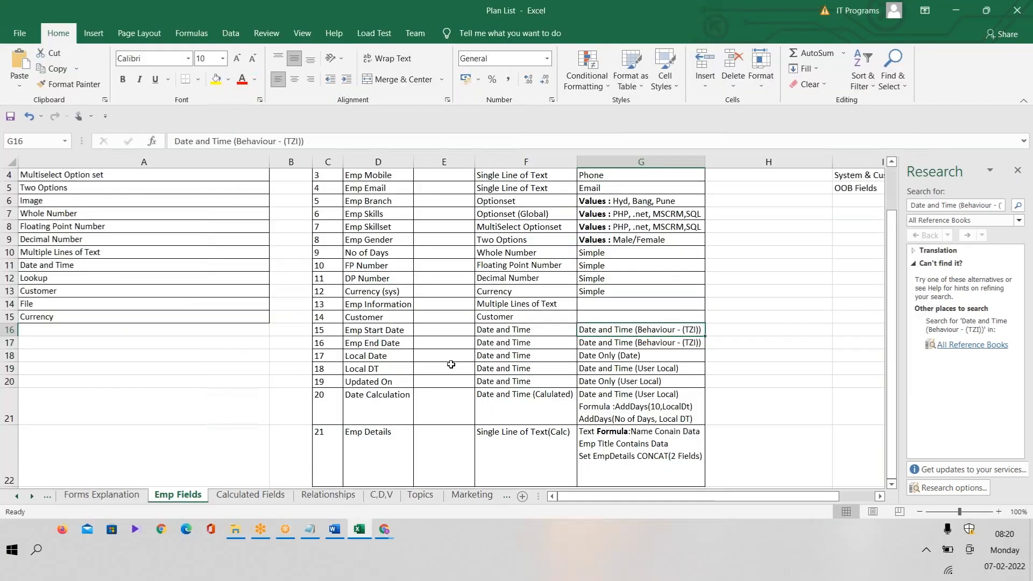
key("alt+Tab")
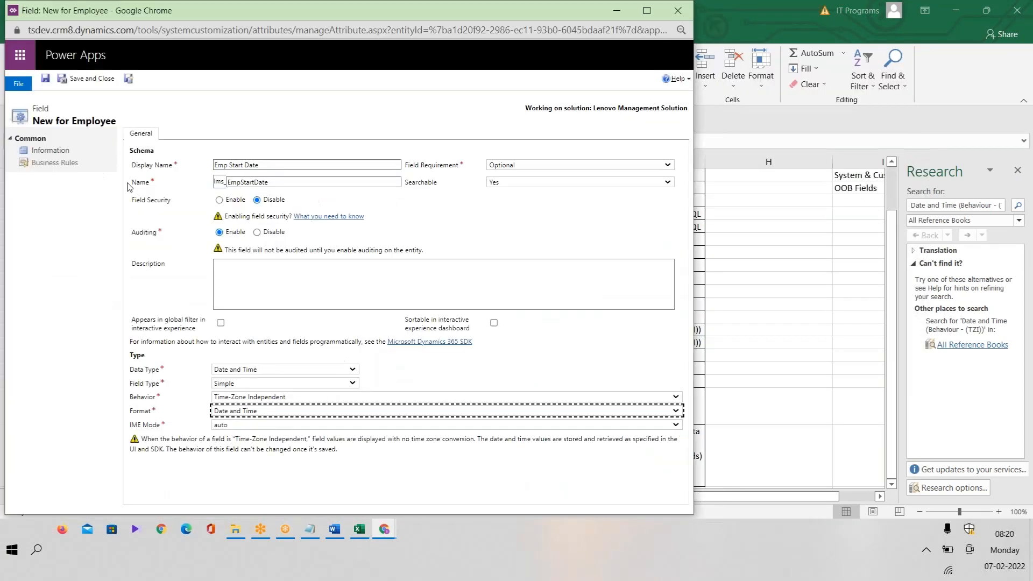
left_click(129, 79)
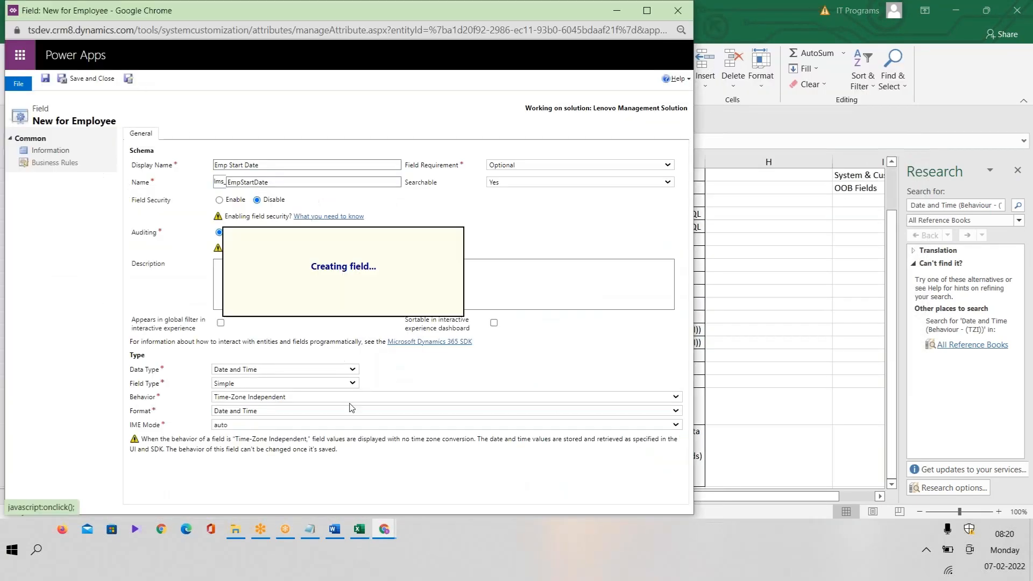
Paste Emp End Date from cell D17 as the display name, with schema name EmpEndDate.
left_click(359, 529)
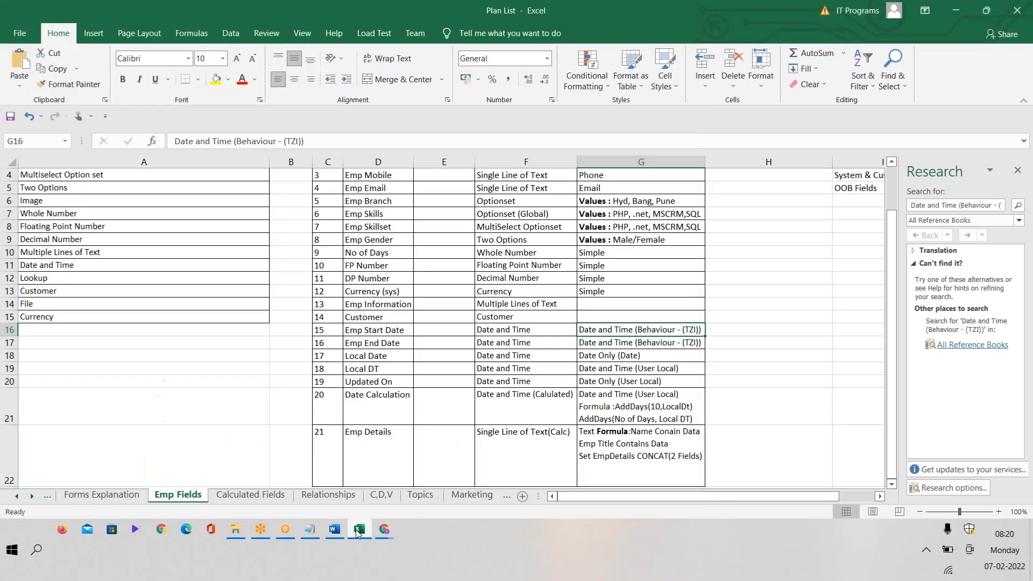
double_click(398, 343)
left_click_drag(402, 343, 306, 346)
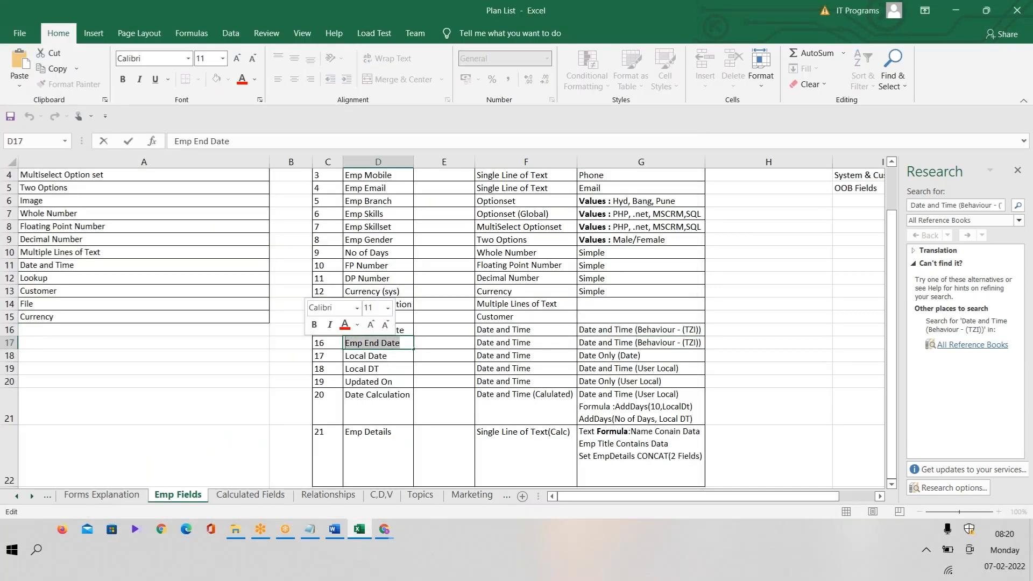
key("alt+Tab")
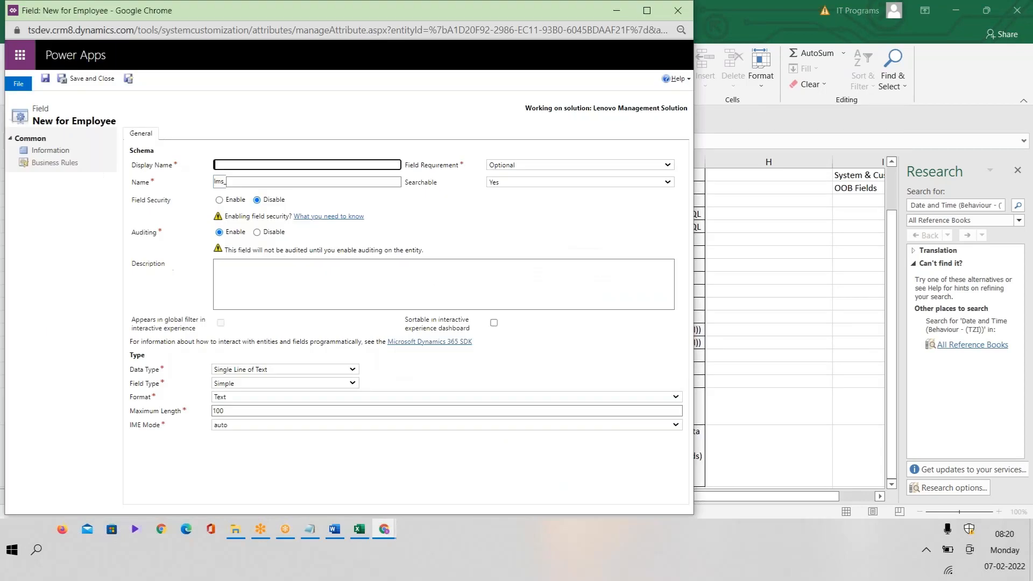
key("ctrl+v")
left_click(301, 182)
Make Emp End Date a Time-Zone Independent Date and Time field with Date and Time format, and save it.
left_click(280, 369)
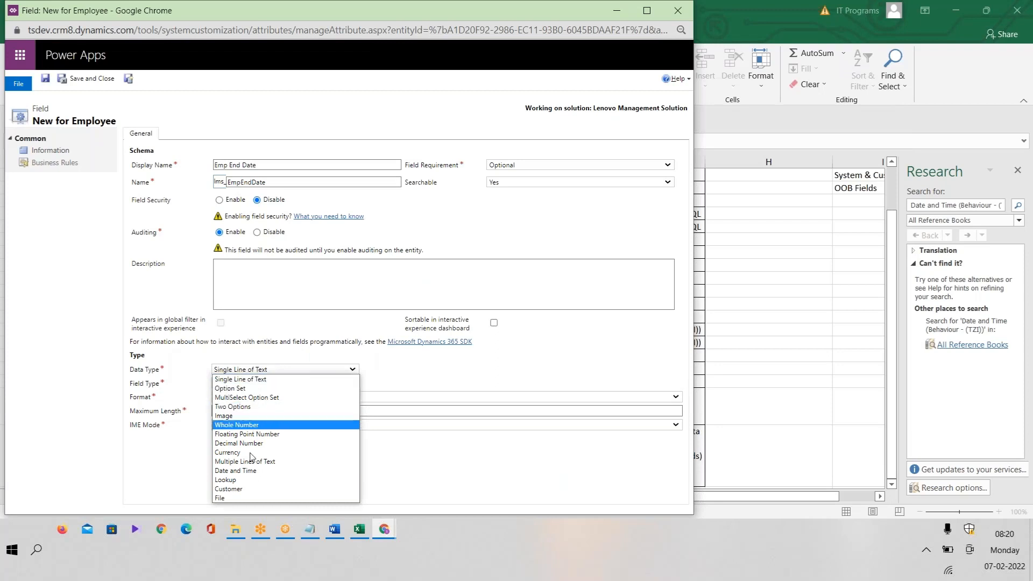
left_click(250, 470)
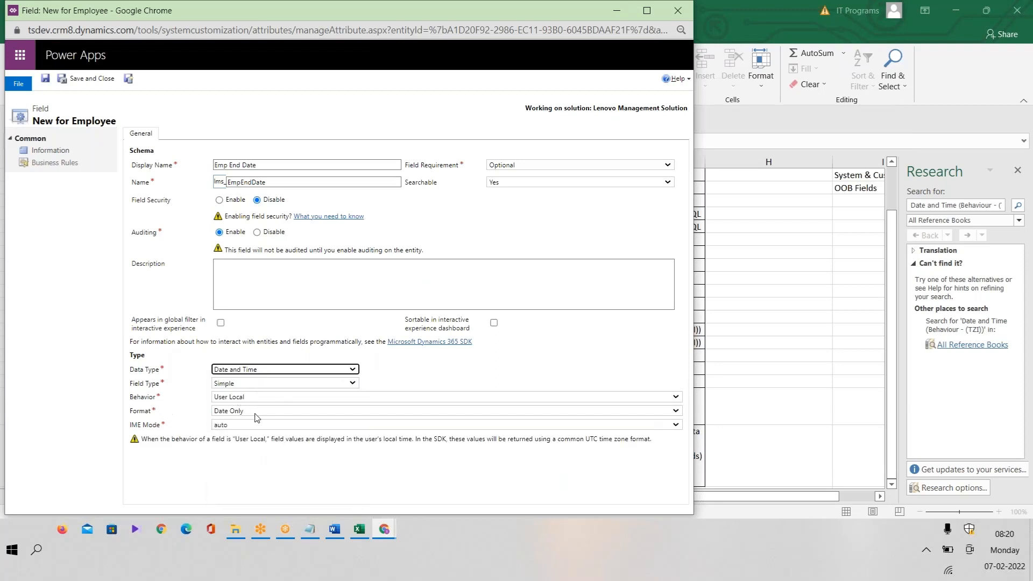
left_click(256, 411)
left_click(251, 430)
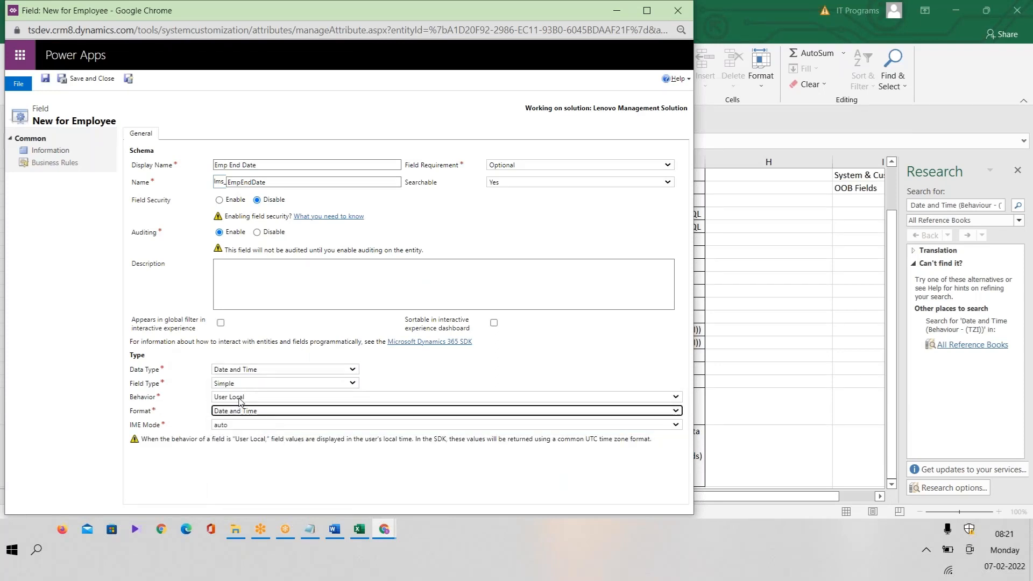
left_click(241, 398)
left_click(248, 427)
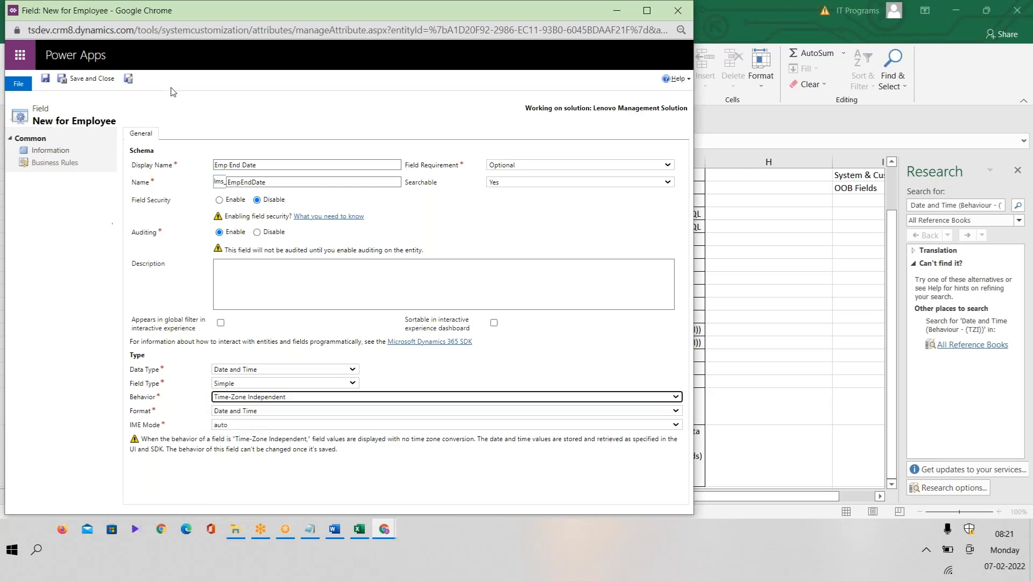
left_click(128, 79)
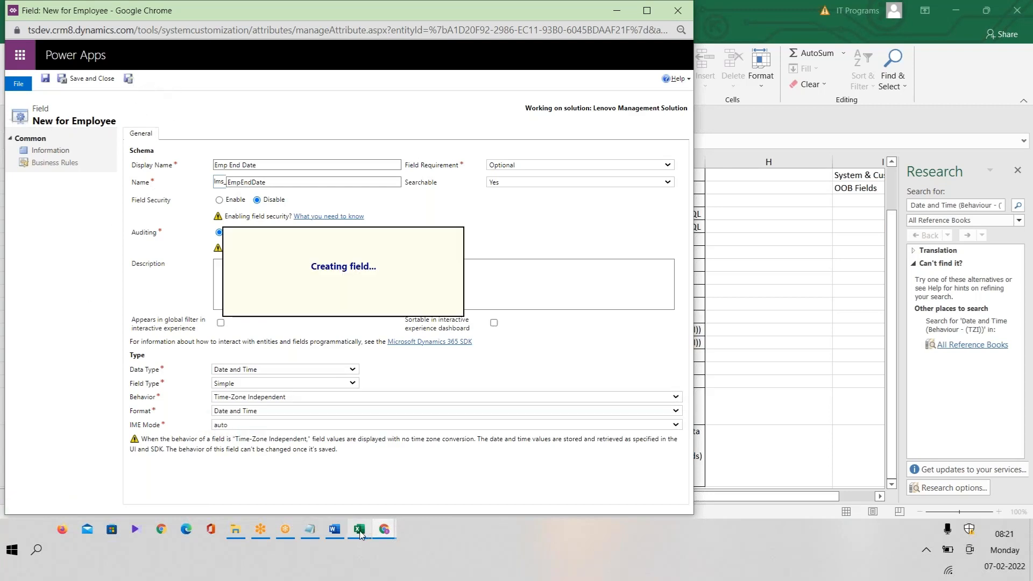
mouse_move(360, 532)
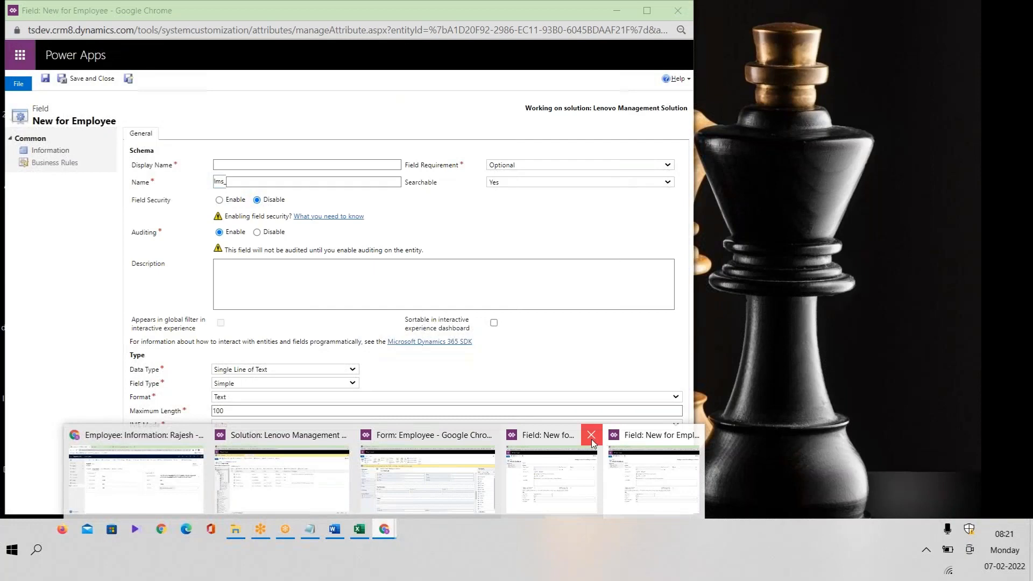
Close the duplicate field window and name the new field Local Date (schema LocalDate).
left_click(592, 439)
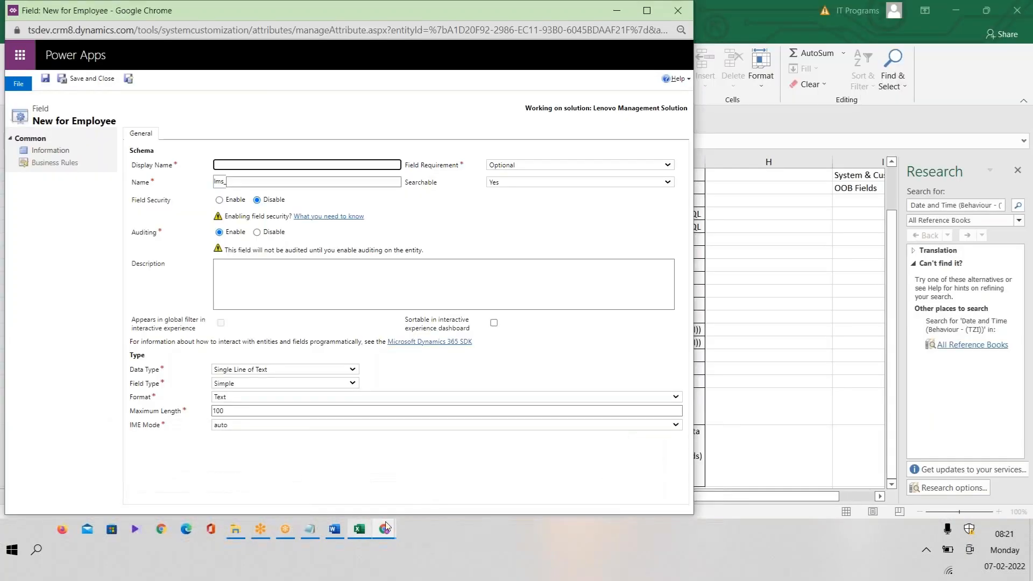
left_click(359, 529)
left_click(399, 353)
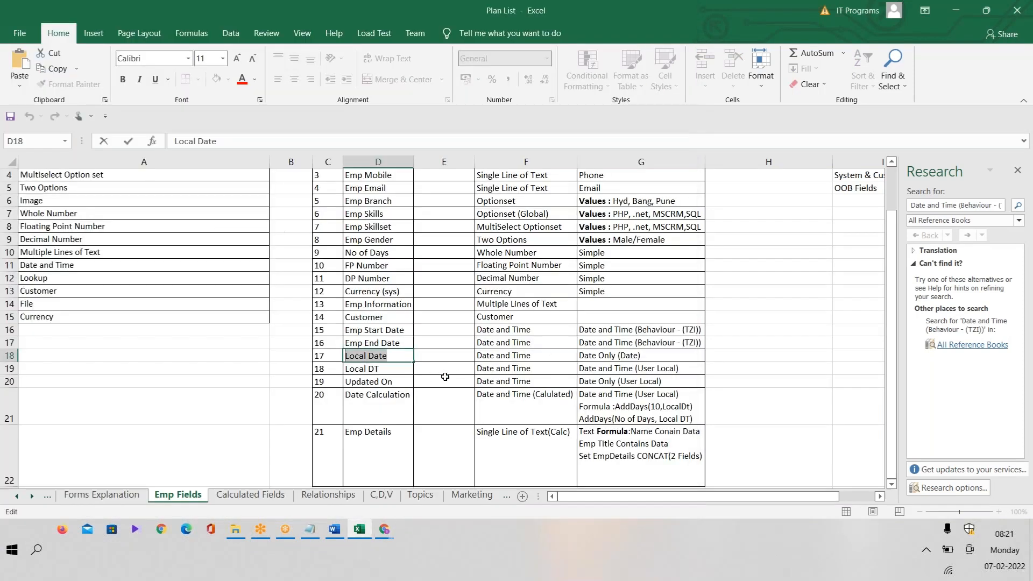
key("alt+Tab")
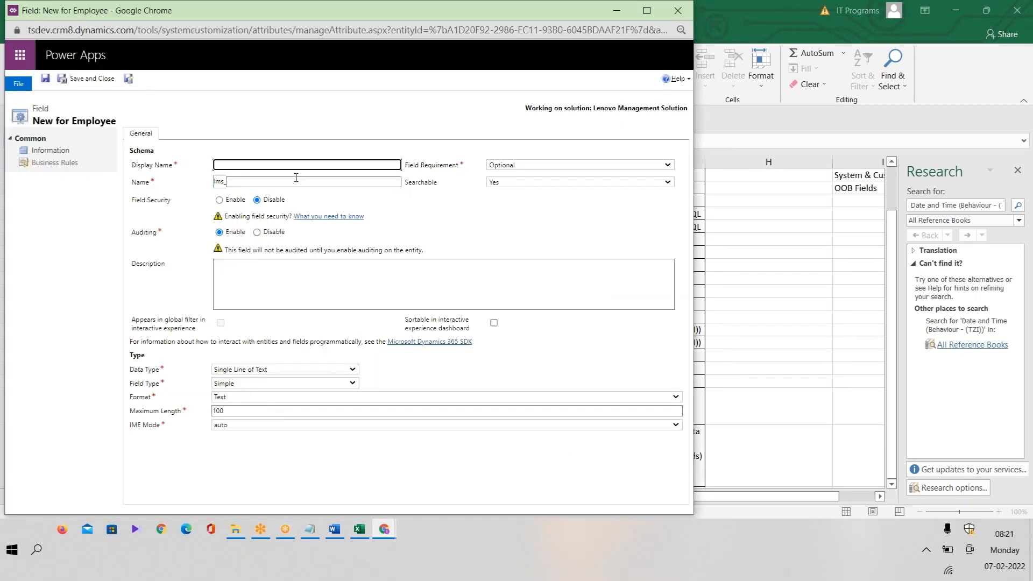
type("Local Date")
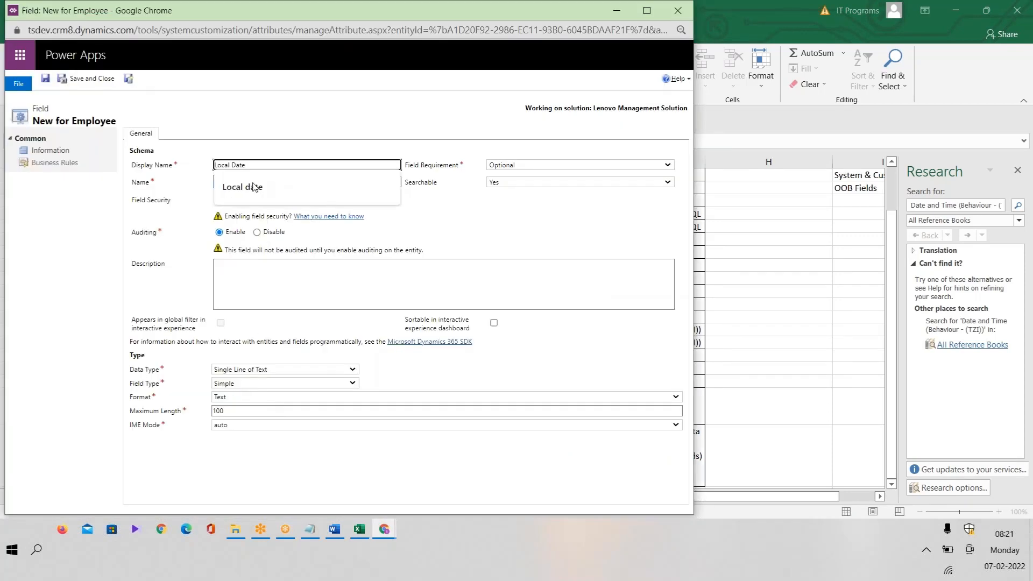
left_click(178, 197)
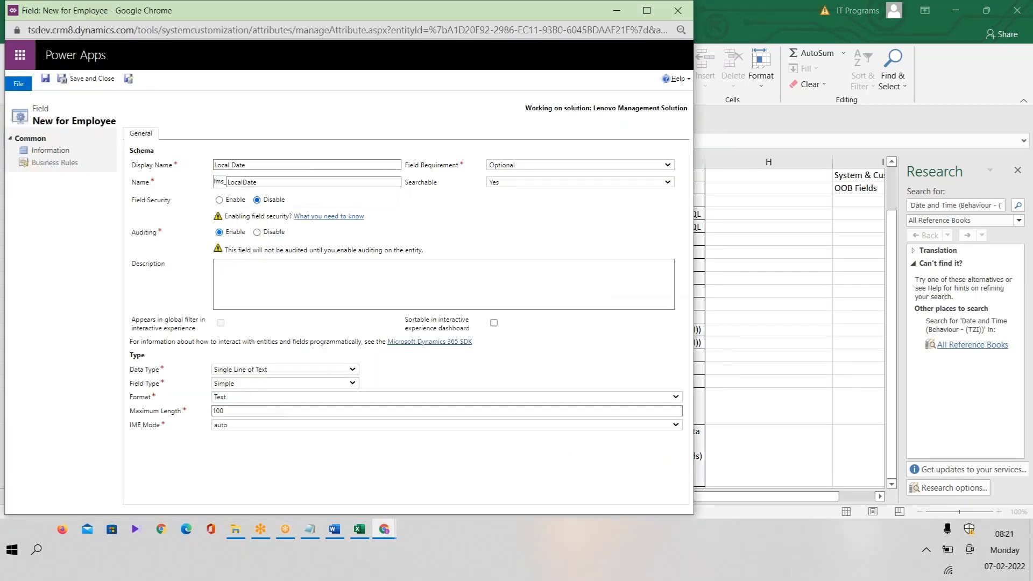
Make Local Date a Date and Time field with Date Only format and save it.
left_click(303, 370)
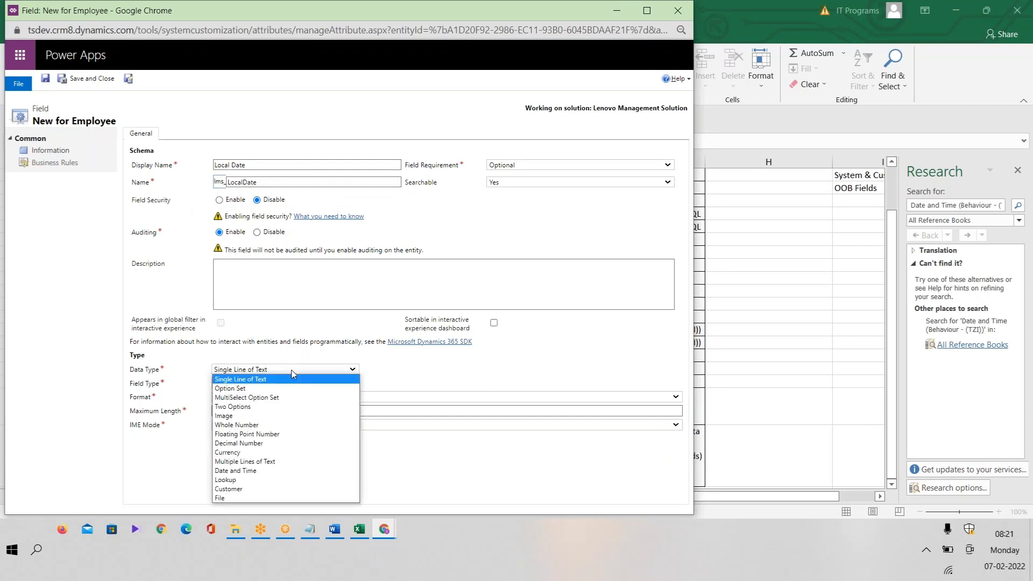
left_click(261, 472)
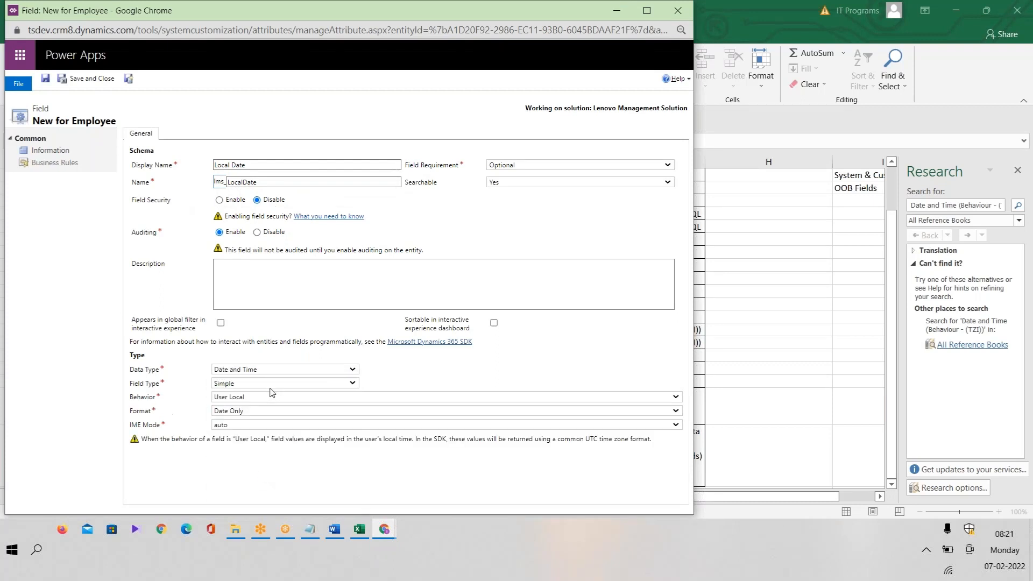
left_click(260, 412)
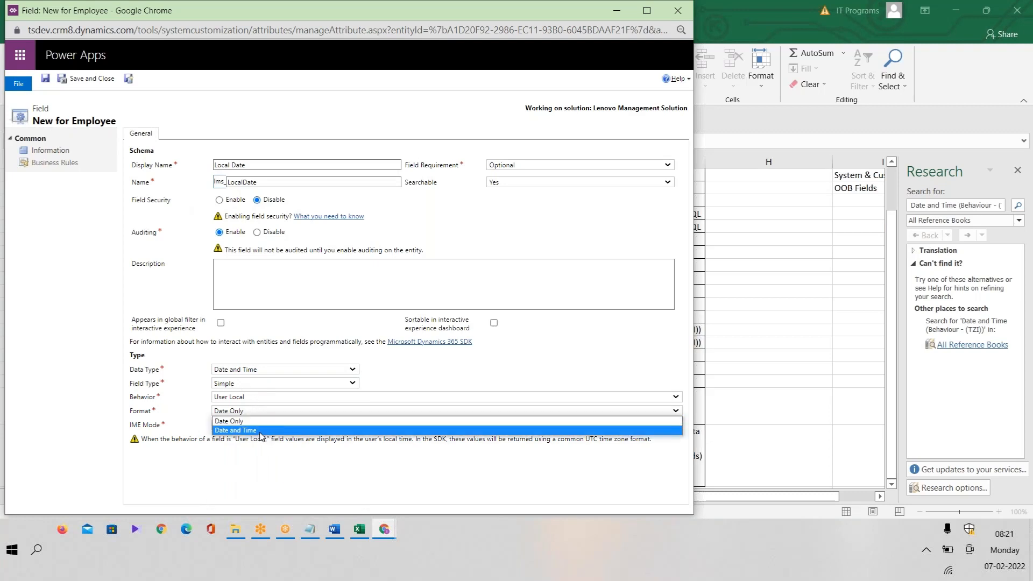
left_click(224, 444)
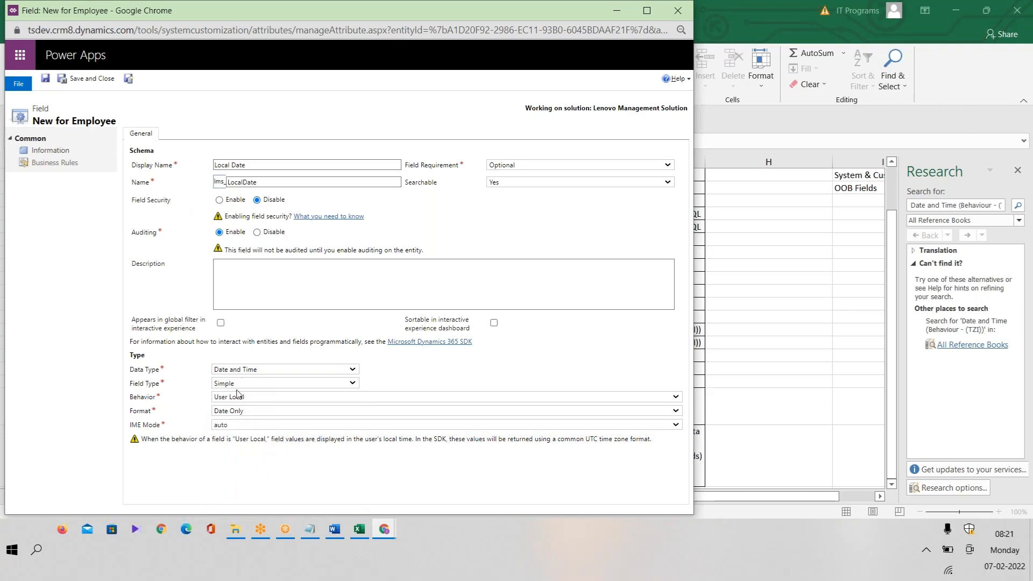
key("alt+Tab")
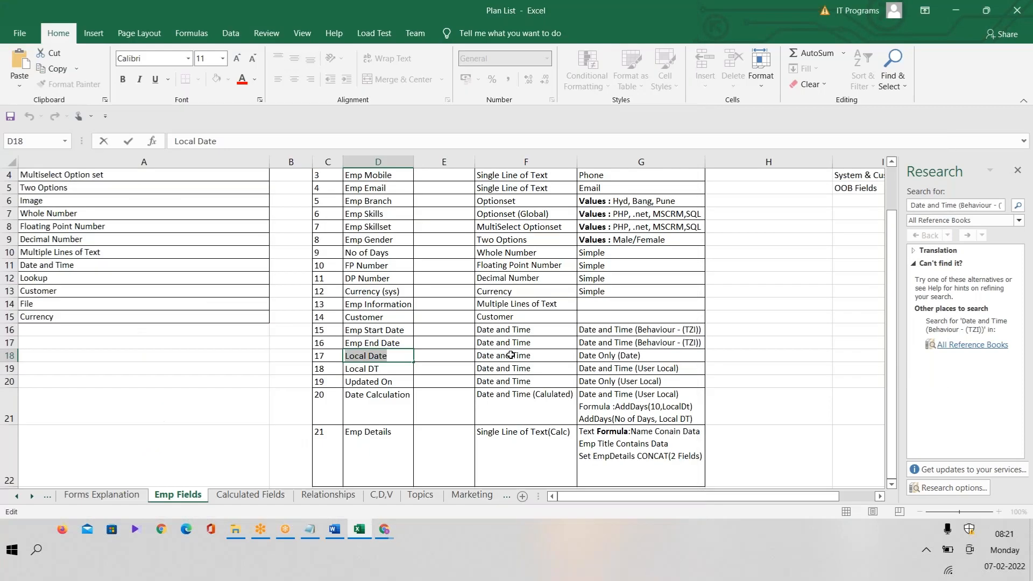
key("alt+Tab")
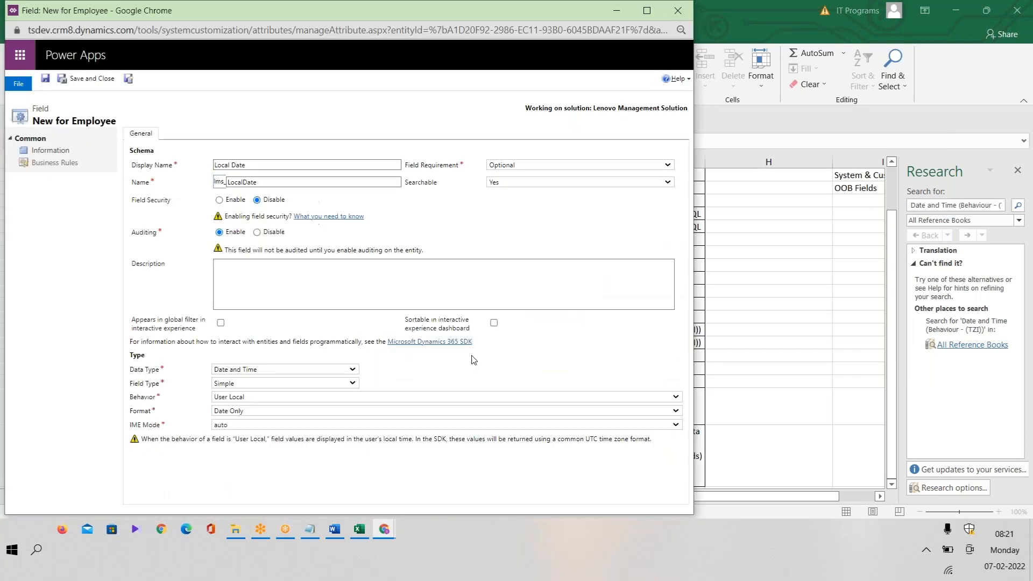
left_click(129, 80)
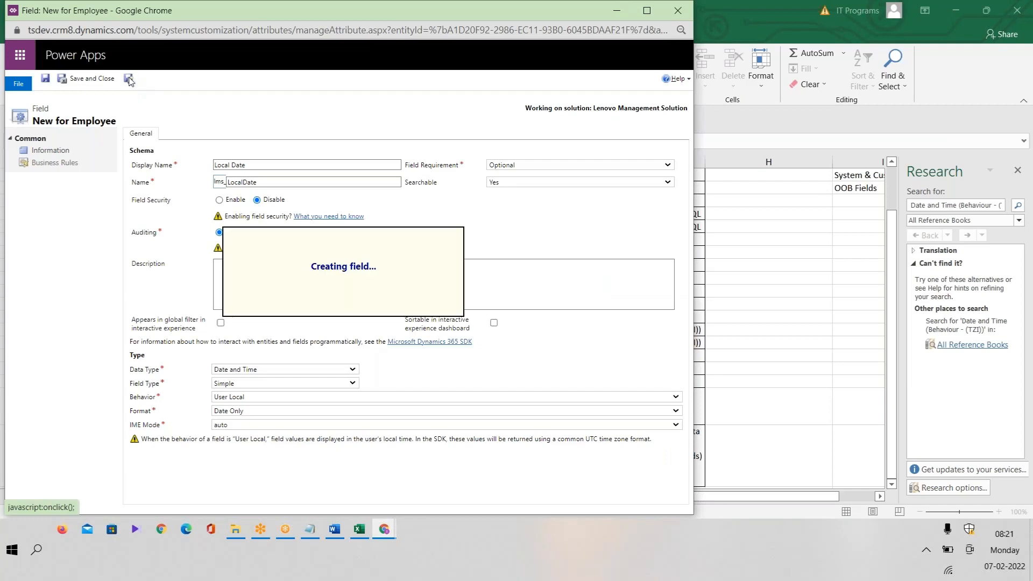
left_click(360, 530)
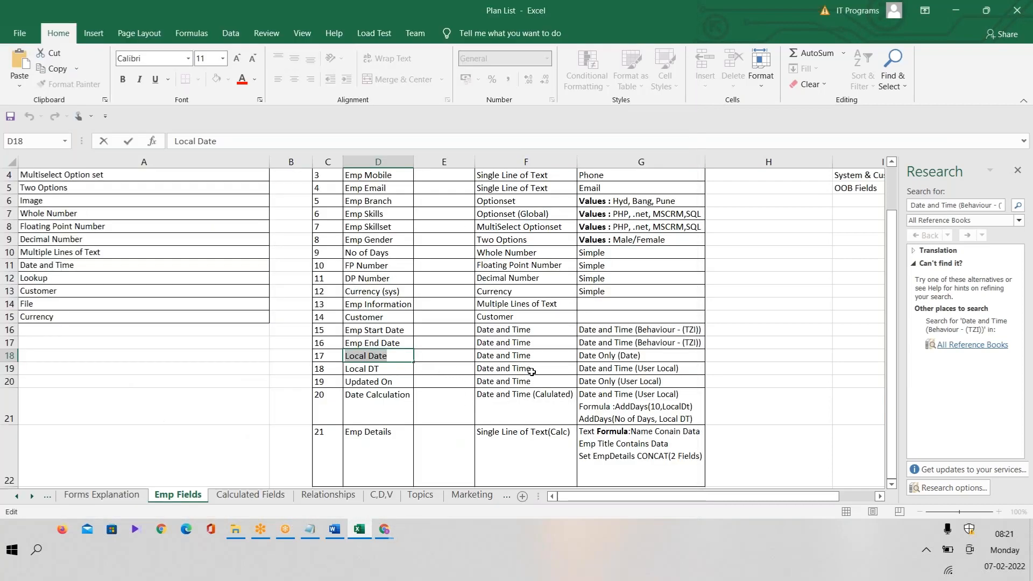
Paste Local DT from cell D19 as the display name, with schema name LocalDT.
left_click(387, 368)
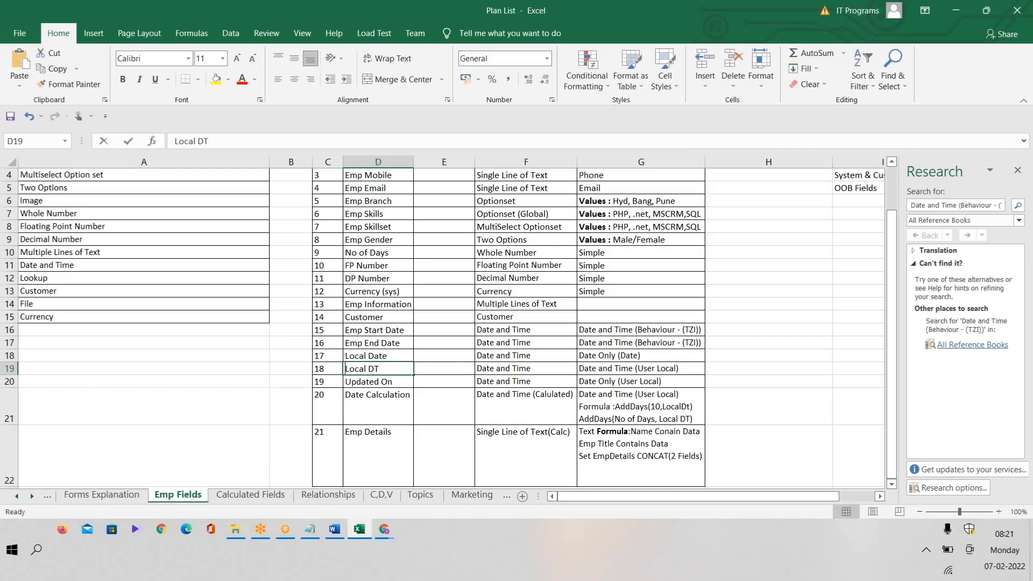
double_click(345, 368)
left_click_drag(344, 368, 380, 369)
key("ctrl+c")
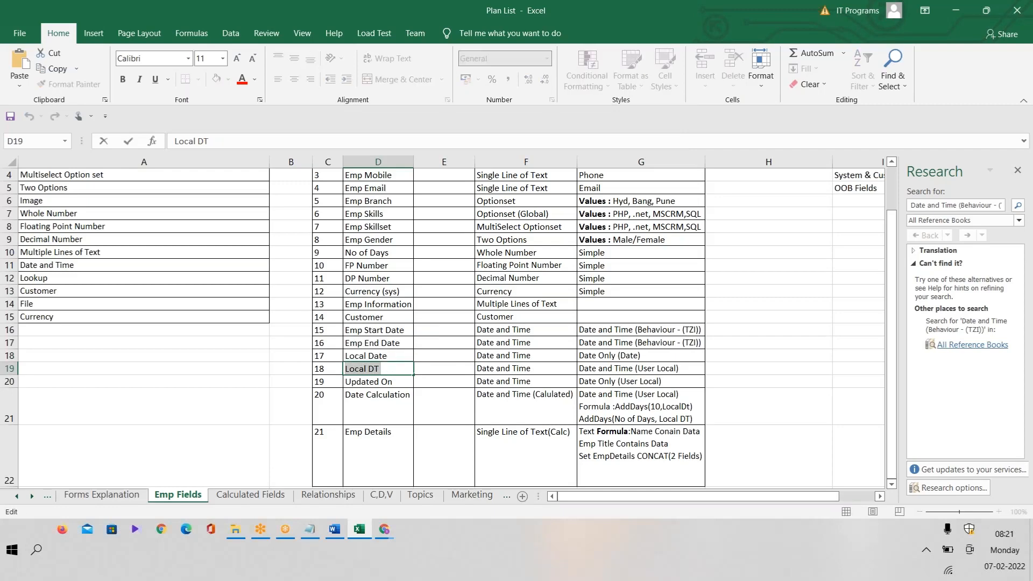
key("alt+Tab")
key("ctrl+v")
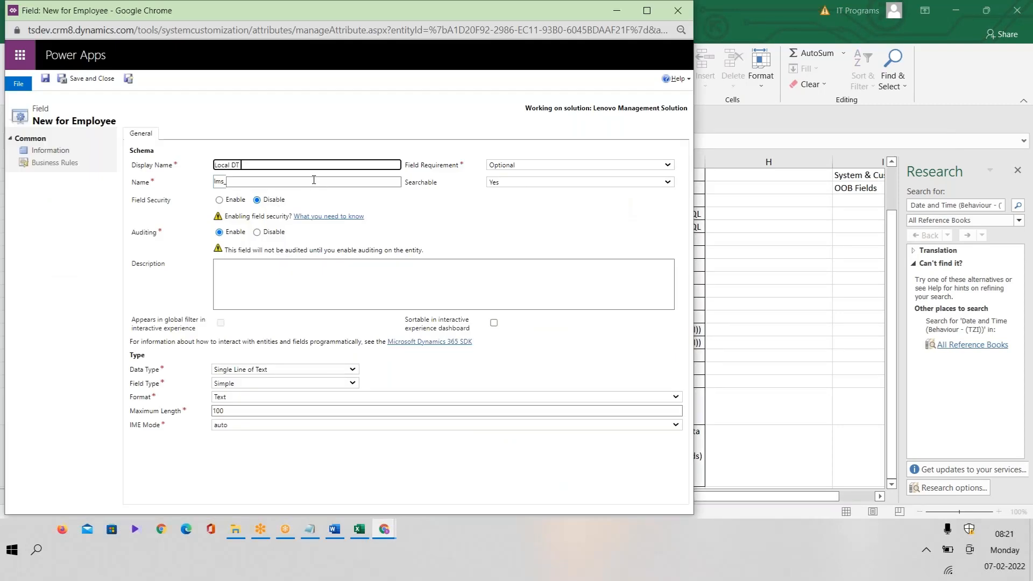
left_click(274, 181)
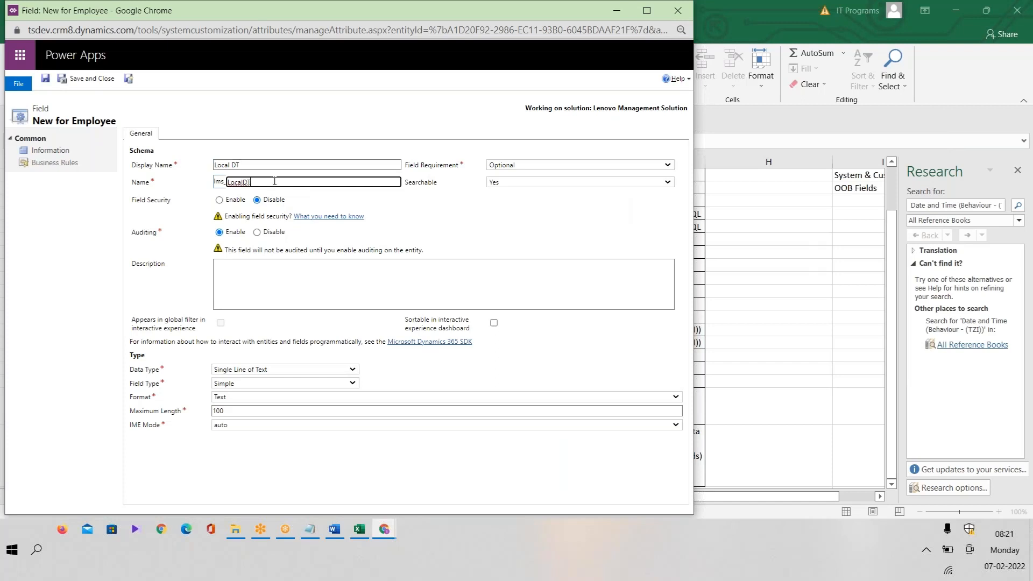
Make Local DT a Date and Time field with Date and Time format and save it.
left_click(281, 370)
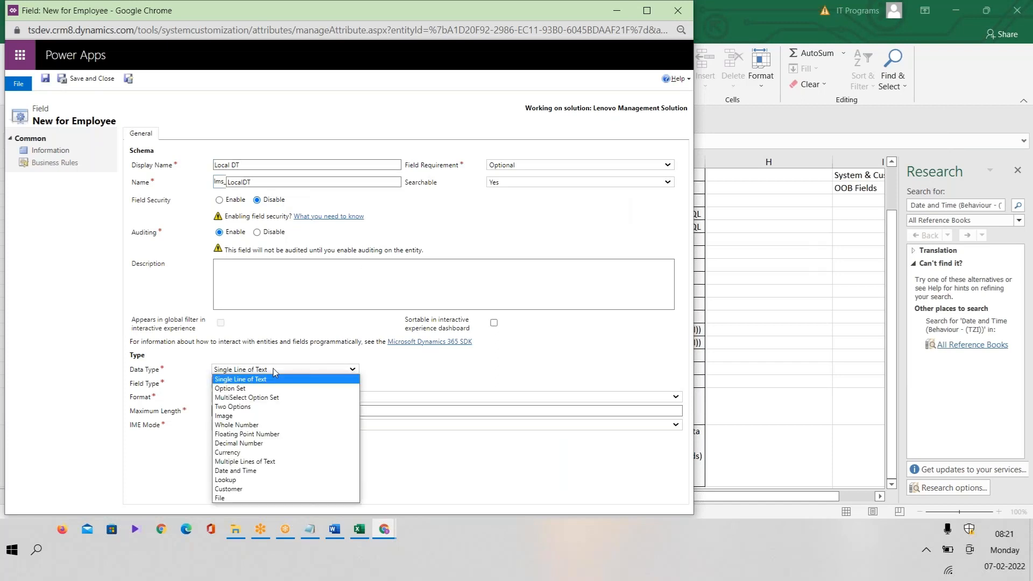
left_click(247, 472)
left_click(259, 412)
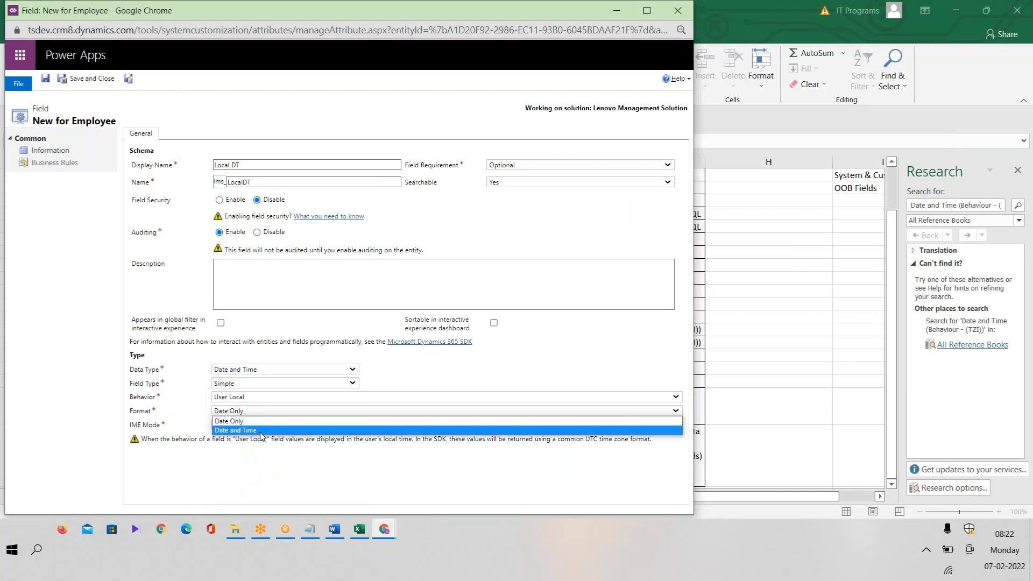
left_click(260, 433)
left_click(129, 79)
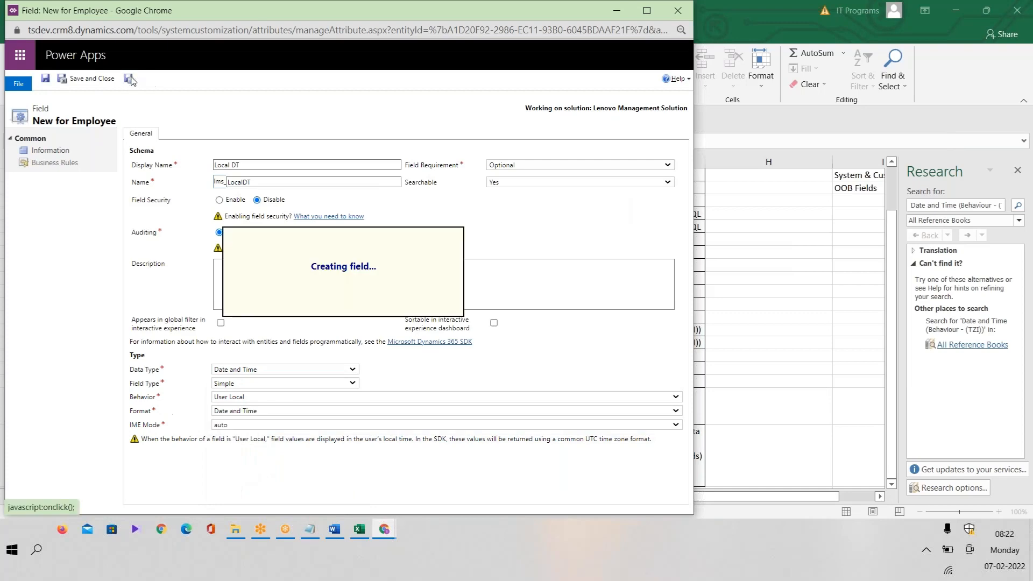
Copy the text Updated On from cell D20 of the plan.
left_click(358, 529)
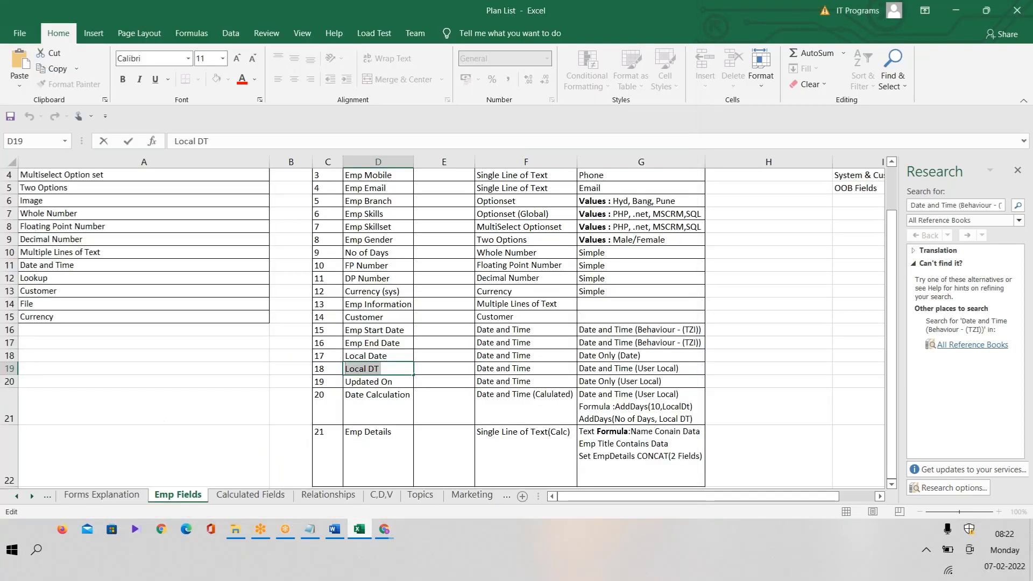
double_click(395, 381)
left_click_drag(396, 381, 345, 382)
key("ctrl+c")
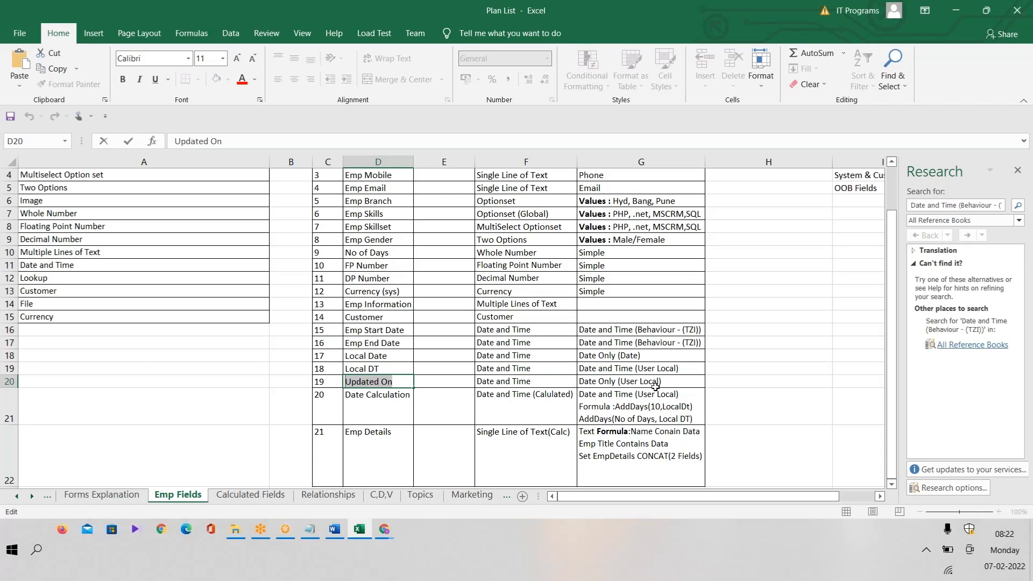
Check the planned formats for Local Date and Updated On, then paste Updated On as the display name.
left_click(597, 353)
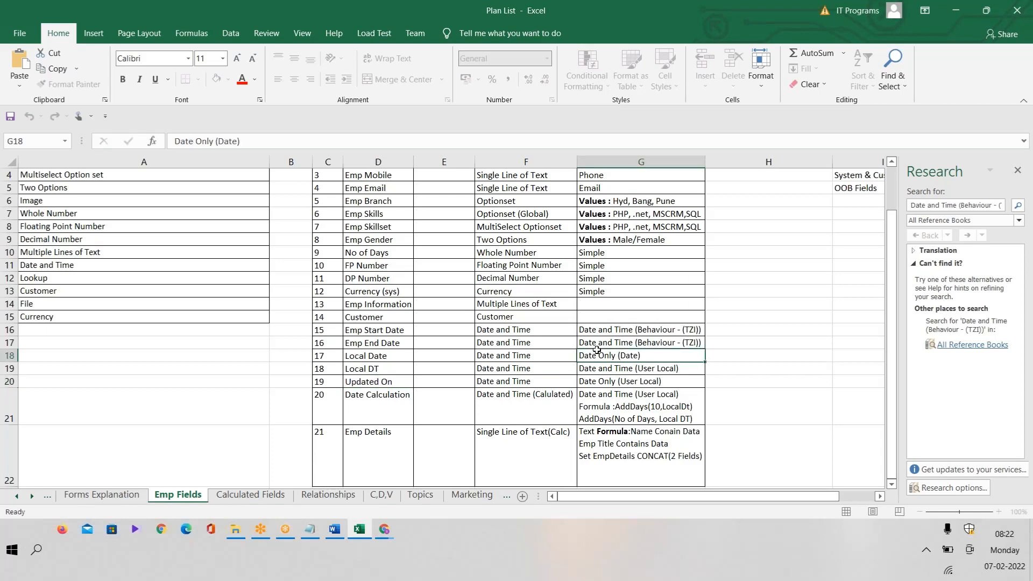
left_click(616, 382)
key("alt+Tab")
key("ctrl+v")
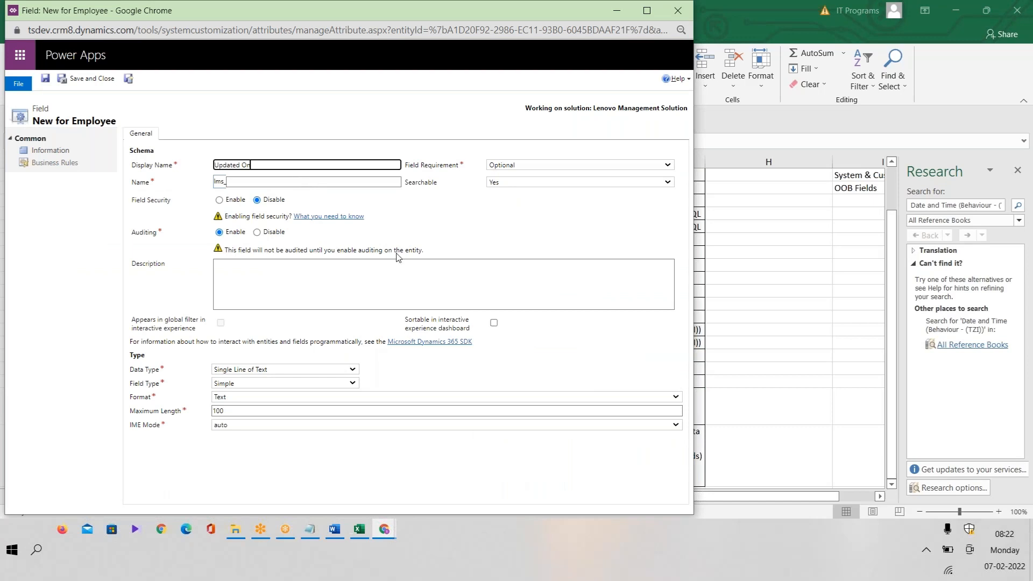
Make Updated On a Date and Time field with Date Only format and save it.
left_click(283, 371)
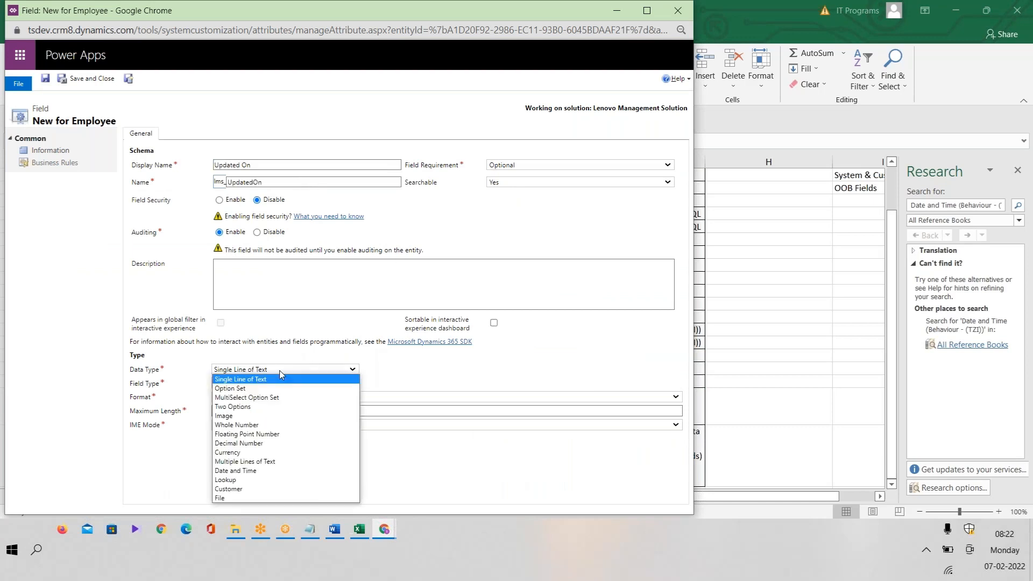
left_click(244, 472)
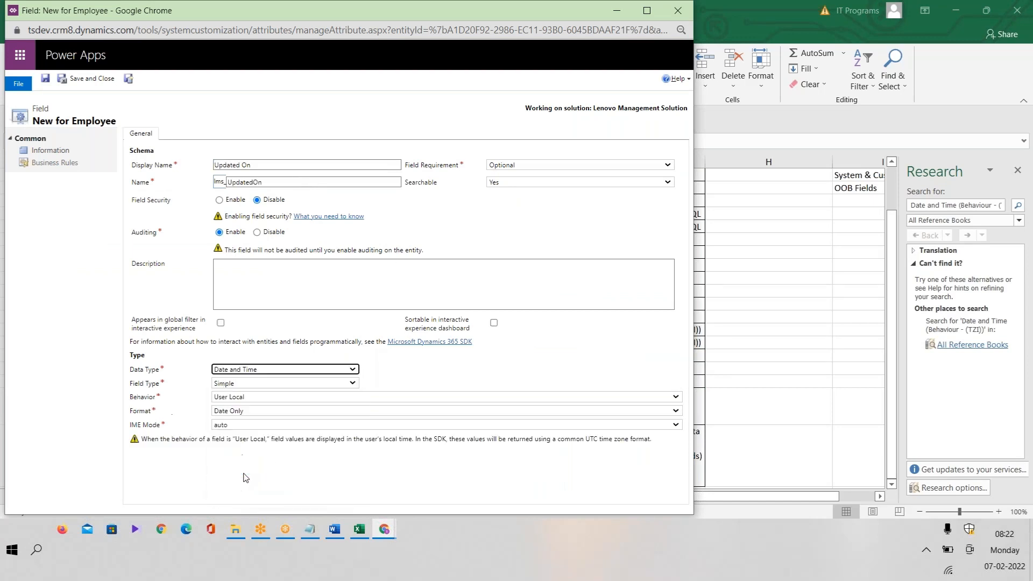
left_click(244, 412)
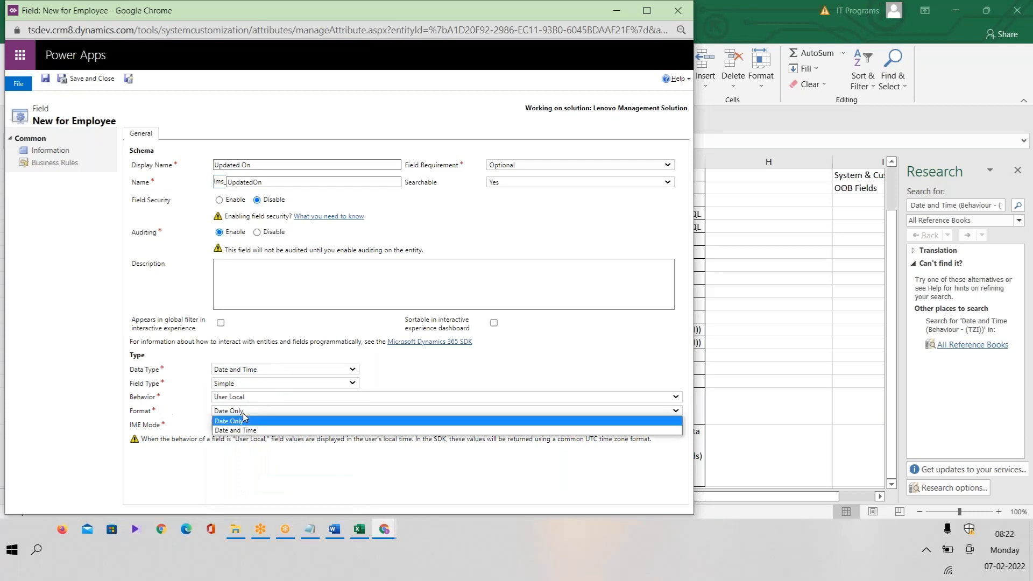
left_click(244, 418)
key("alt+Tab")
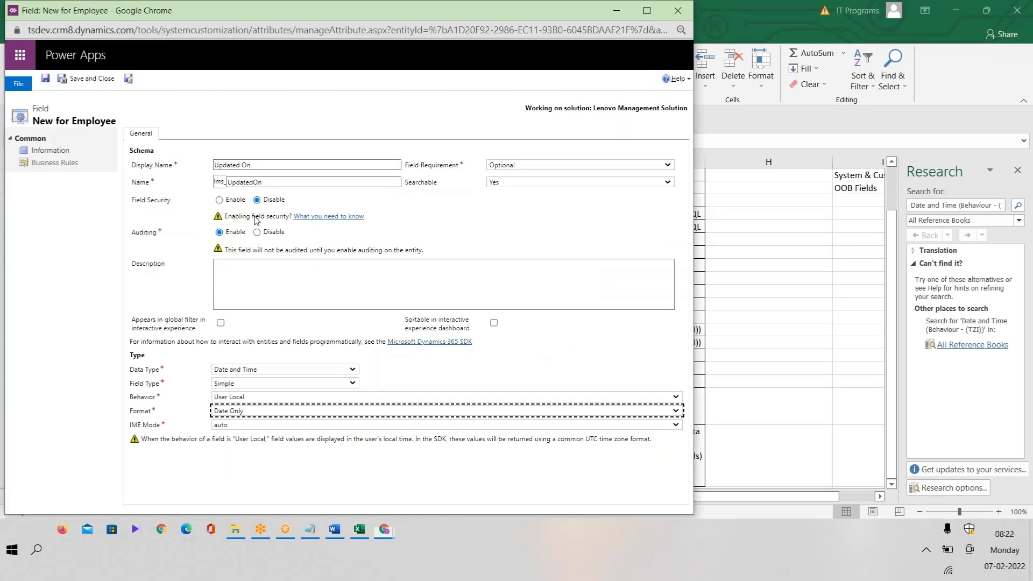
key("alt+Tab")
left_click(129, 81)
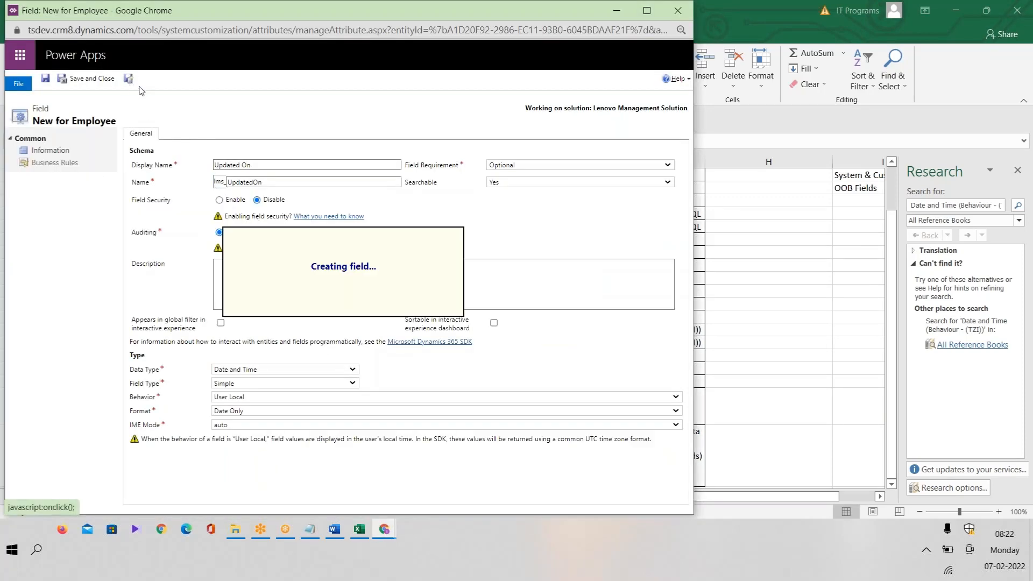
left_click(366, 534)
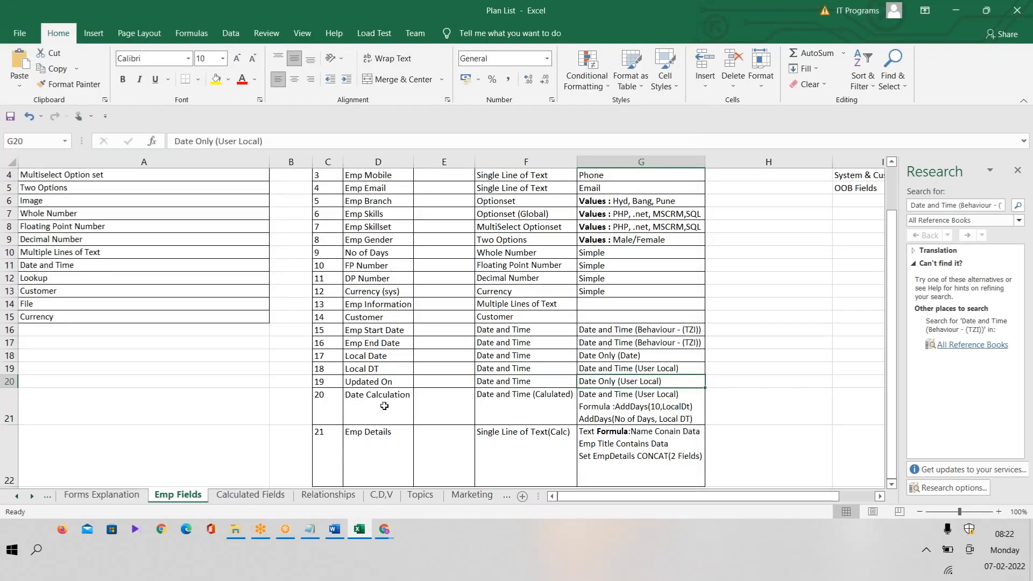
key("alt+Tab")
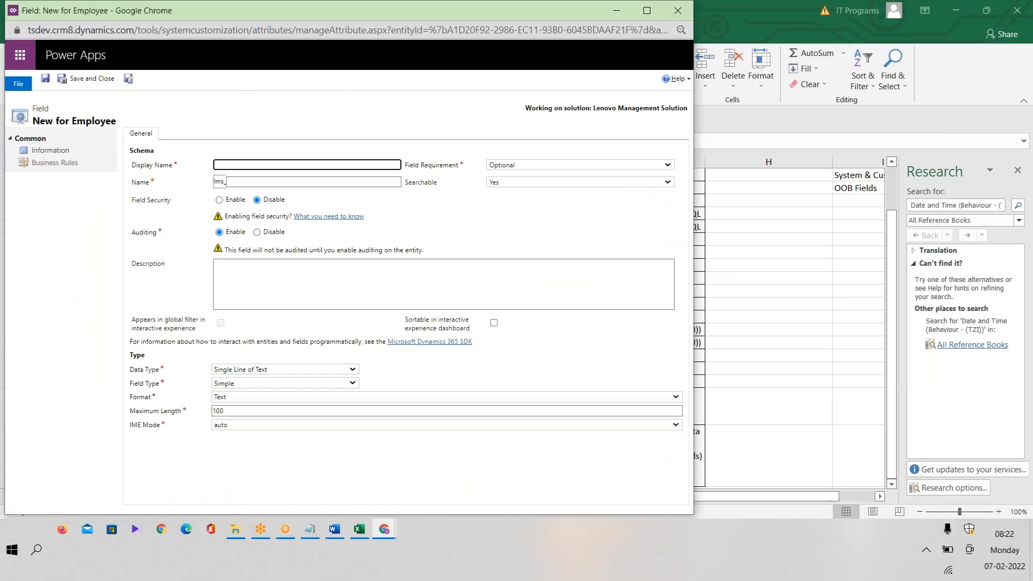
left_click_drag(174, 16, 191, 209)
Return to the Employee form editor and close the extra new-field window.
left_click(395, 528)
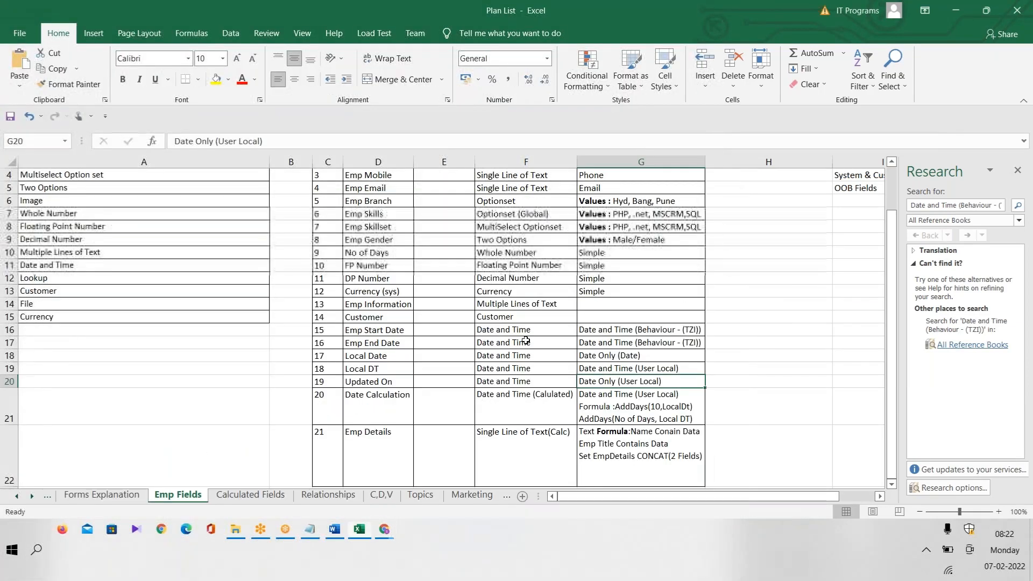
mouse_move(395, 527)
left_click(525, 473)
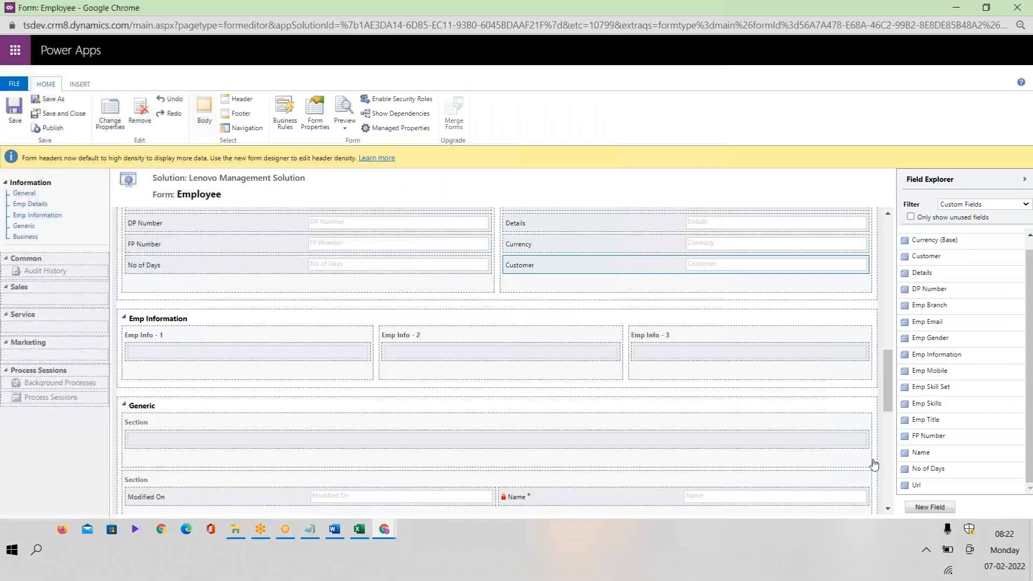
left_click(930, 507)
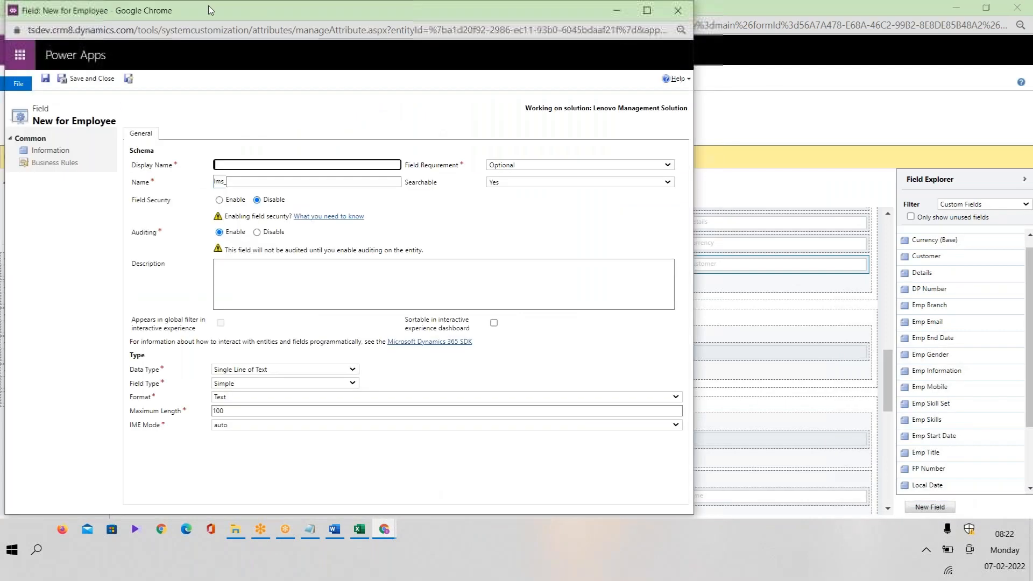
left_click_drag(181, 12, 126, 150)
left_click(627, 149)
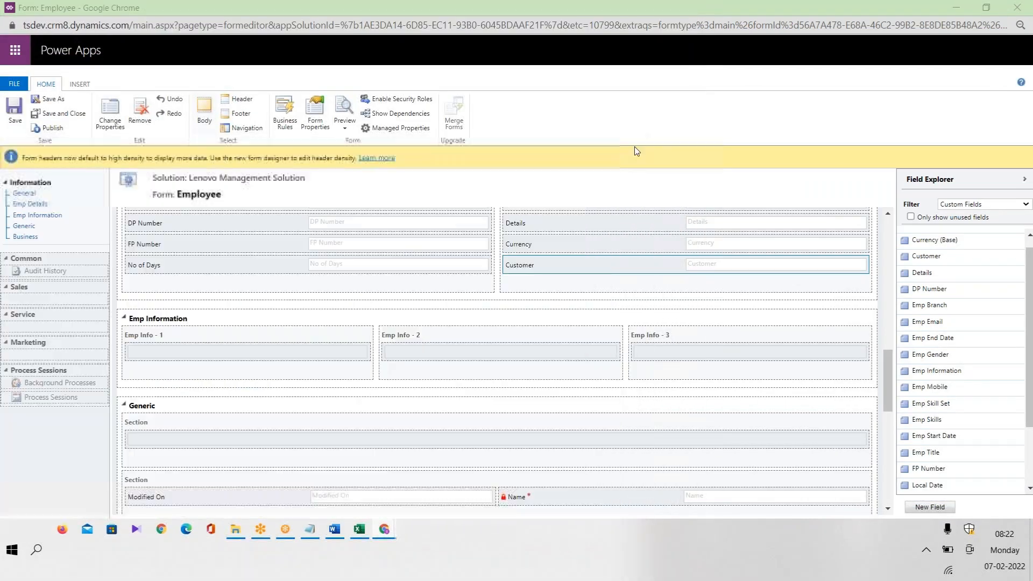
scroll(1030, 338, "down", 3)
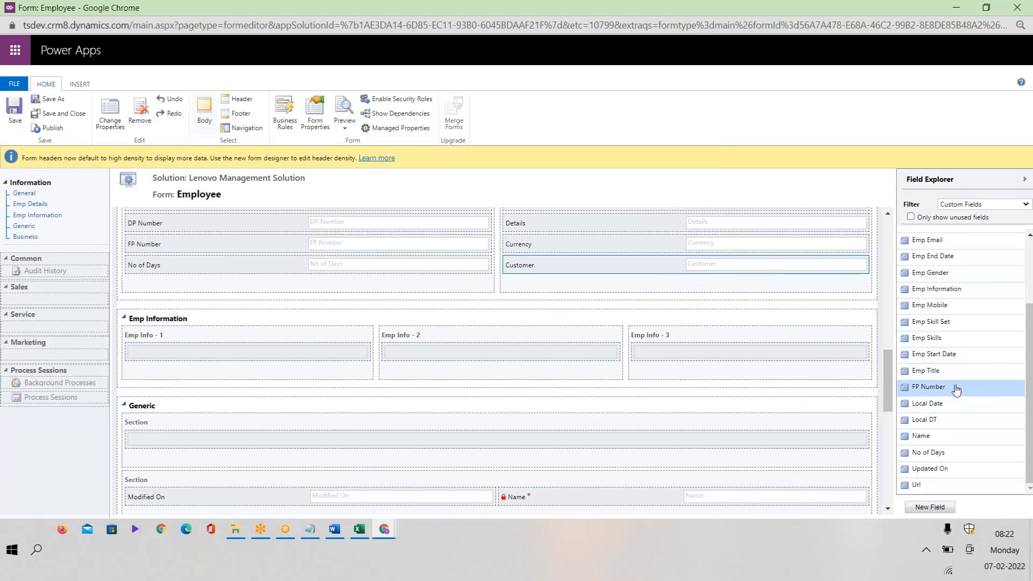
Add Local Date, Local DT, Emp End Date and Emp Start Date to the Emp Info - 1 column.
left_click_drag(959, 405, 286, 354)
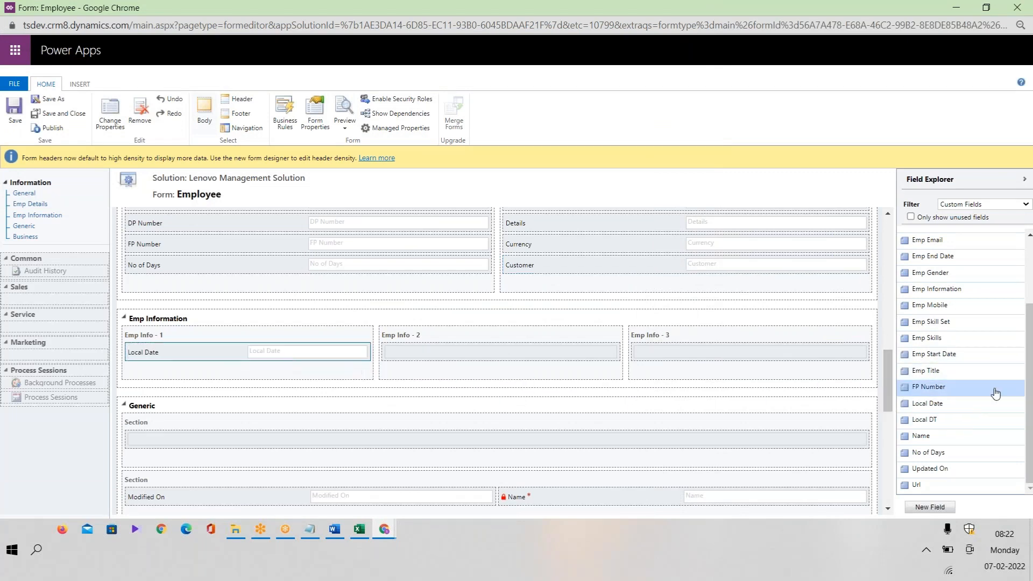
left_click_drag(972, 428, 326, 365)
left_click_drag(937, 420, 222, 377)
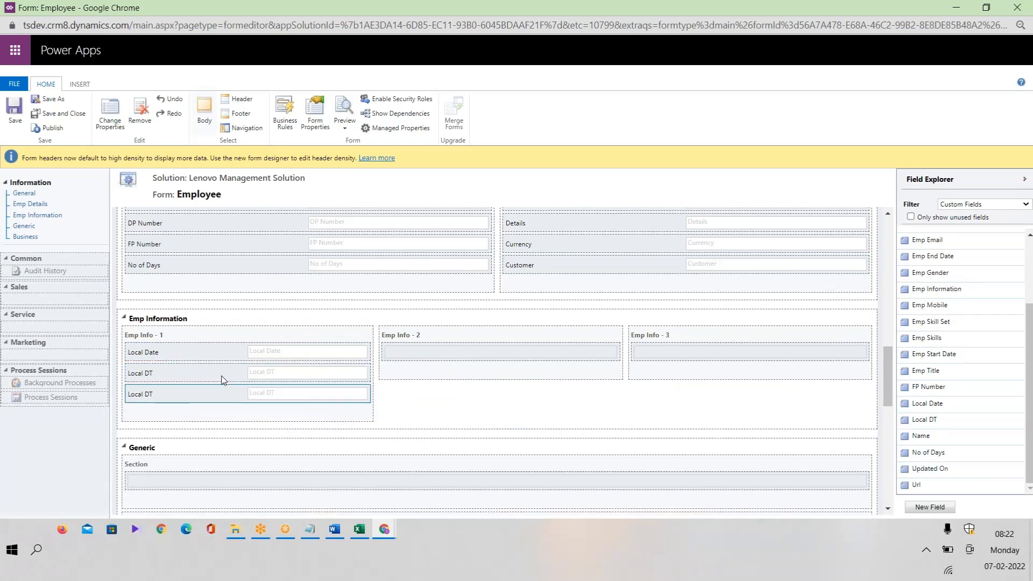
left_click(959, 220)
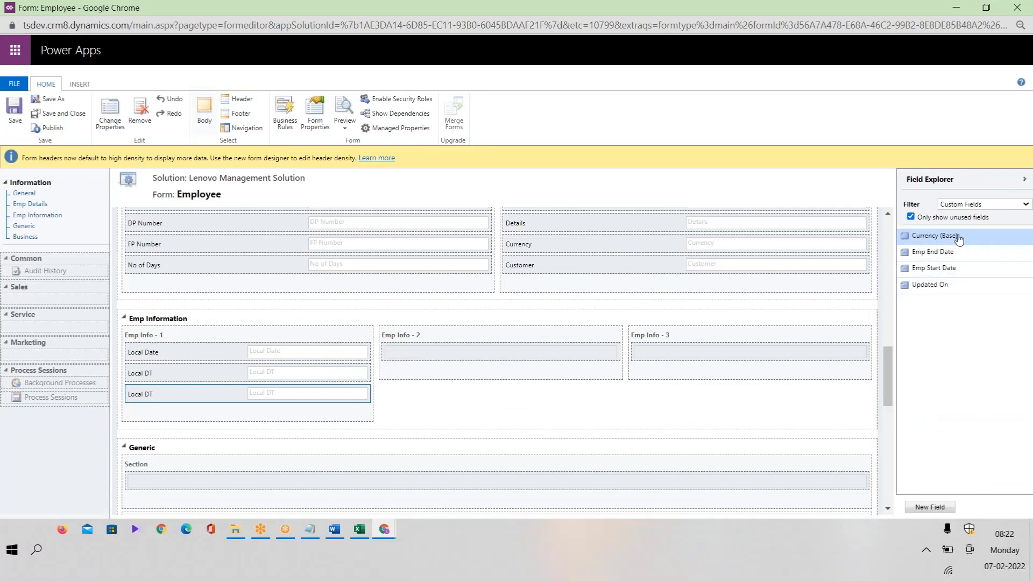
left_click_drag(957, 253, 316, 354)
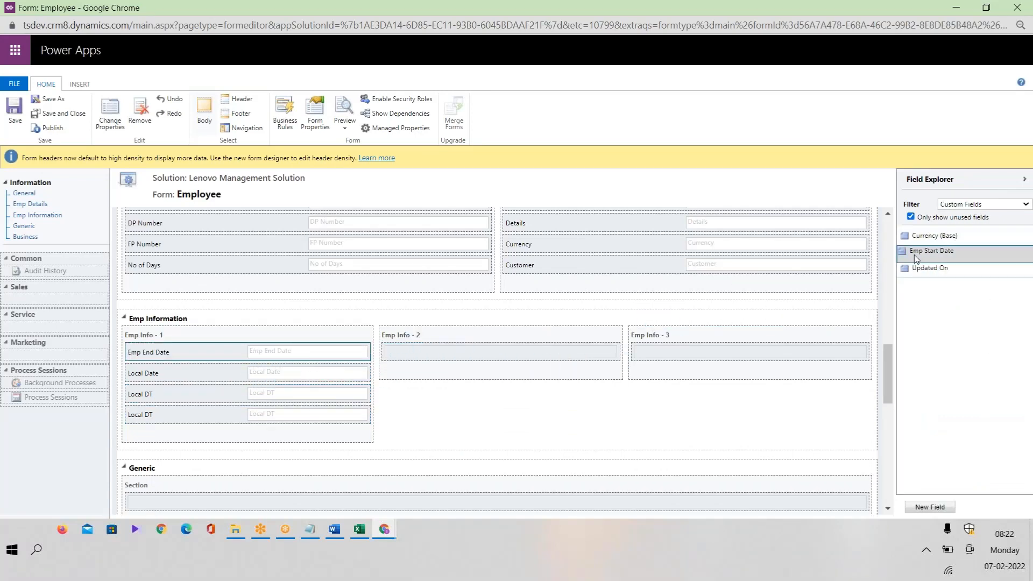
left_click_drag(941, 251, 245, 354)
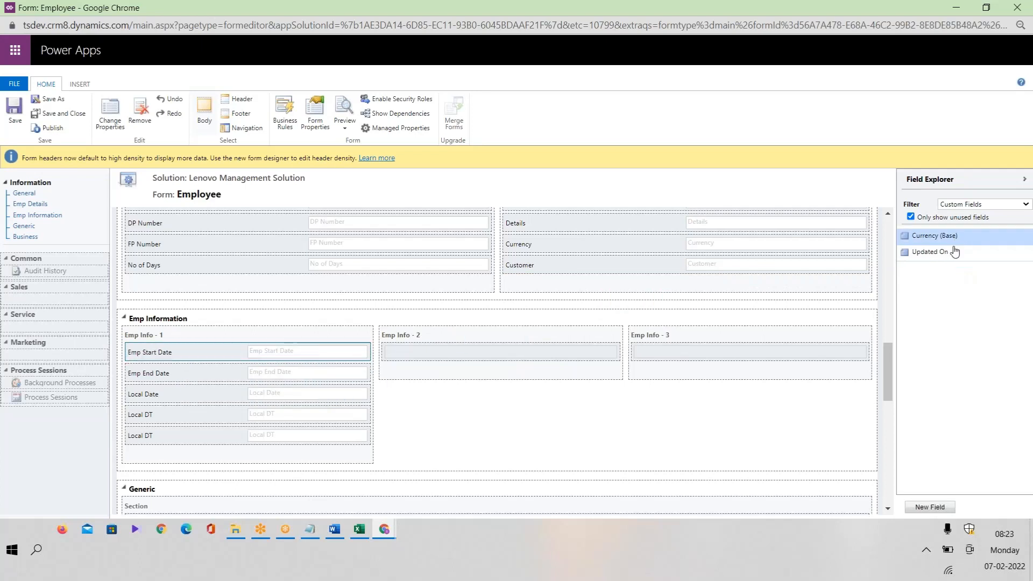
Put Local DT and Local Date in Emp Info - 2 and Updated On in Emp Info - 3, remove the duplicate Local DT, and save.
left_click_drag(953, 251, 495, 359)
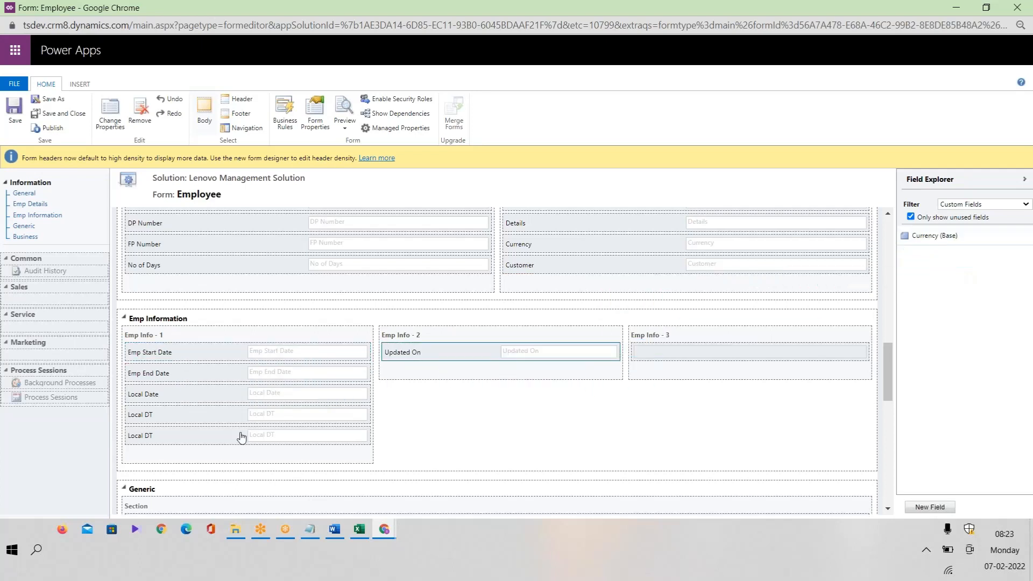
left_click_drag(155, 402, 436, 354)
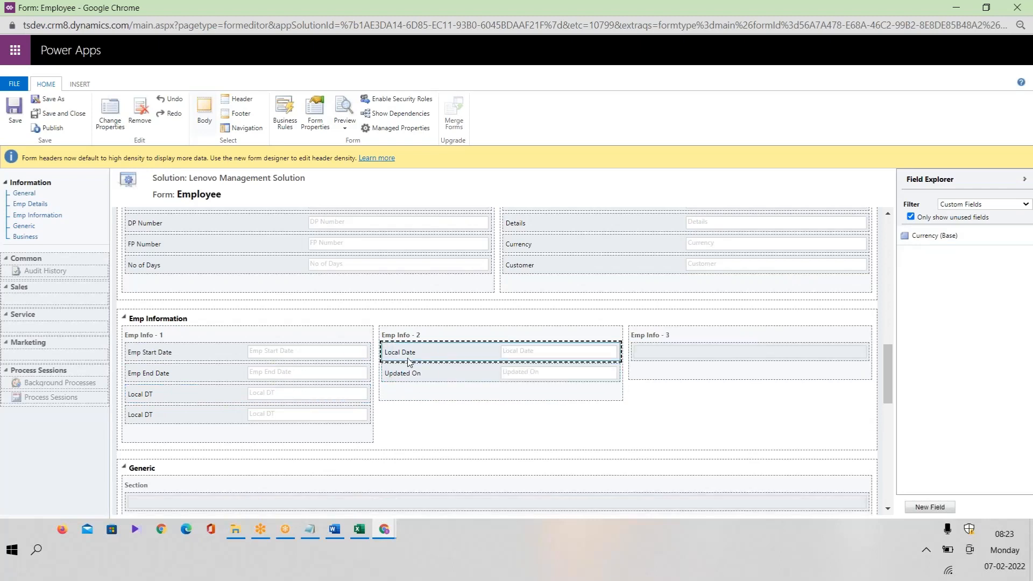
left_click_drag(179, 397, 449, 362)
left_click(156, 393)
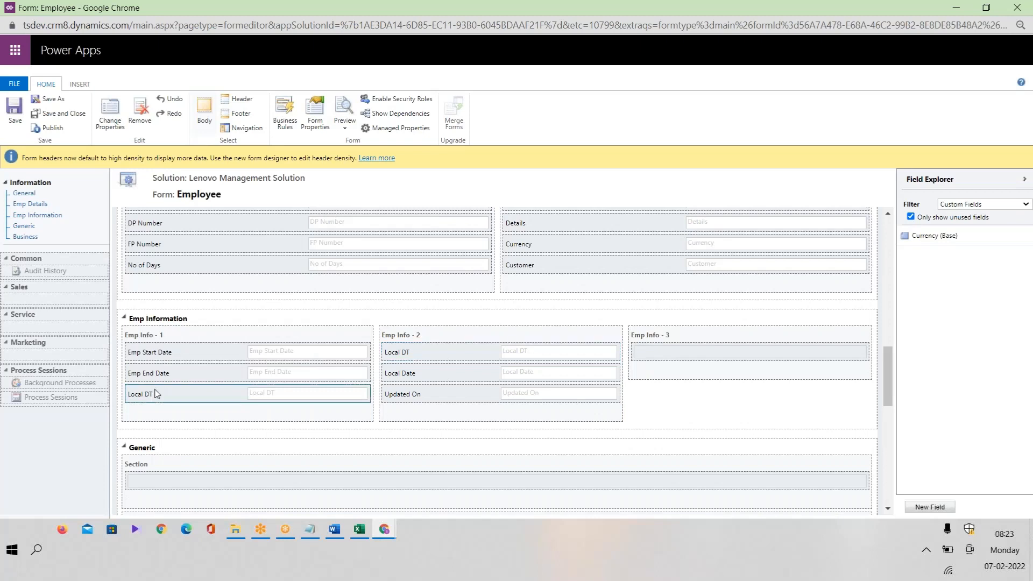
left_click(145, 116)
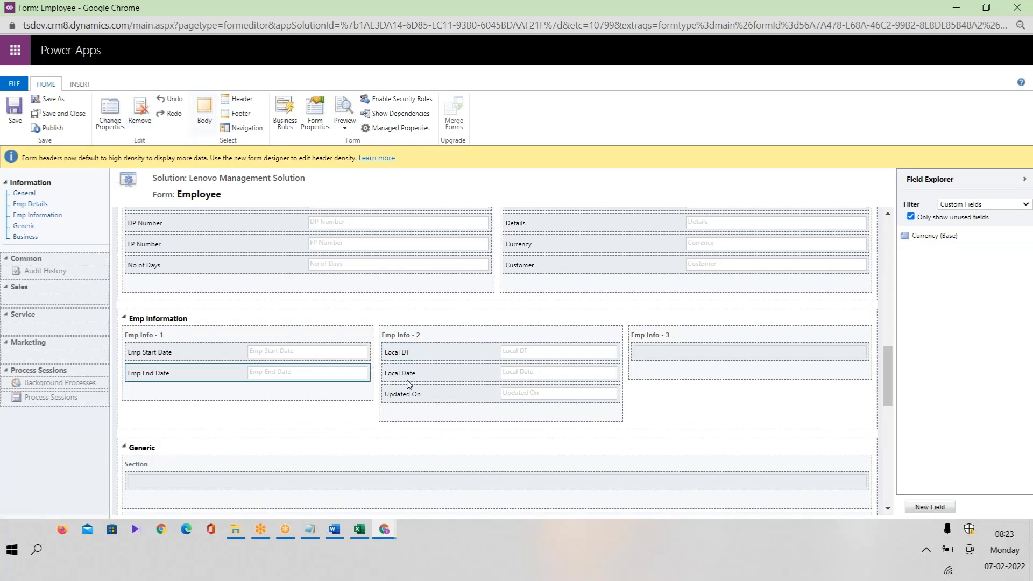
left_click_drag(437, 398, 681, 359)
left_click(15, 111)
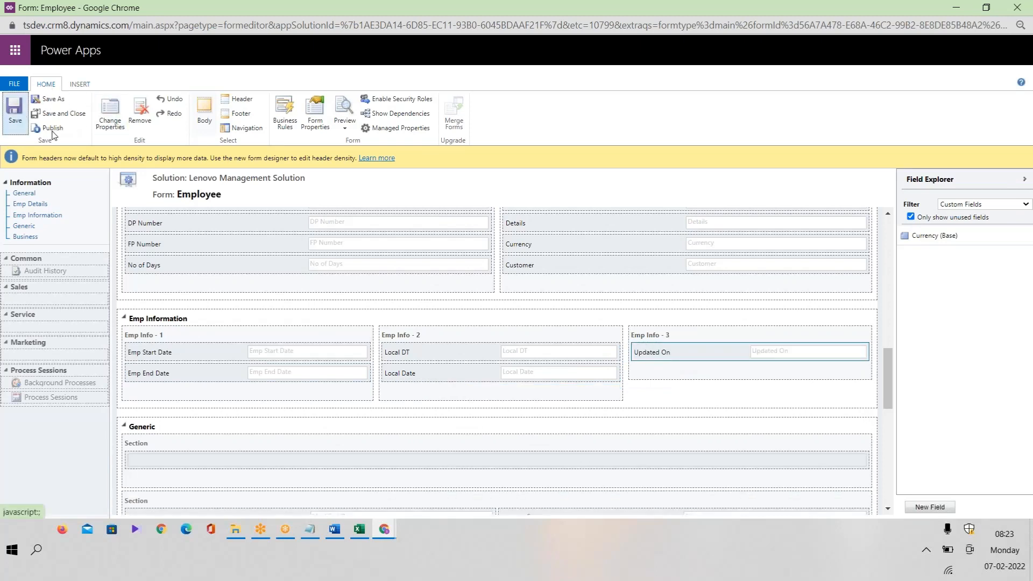
Publish the Employee form customizations twice, reloading the employee record in between.
left_click(52, 130)
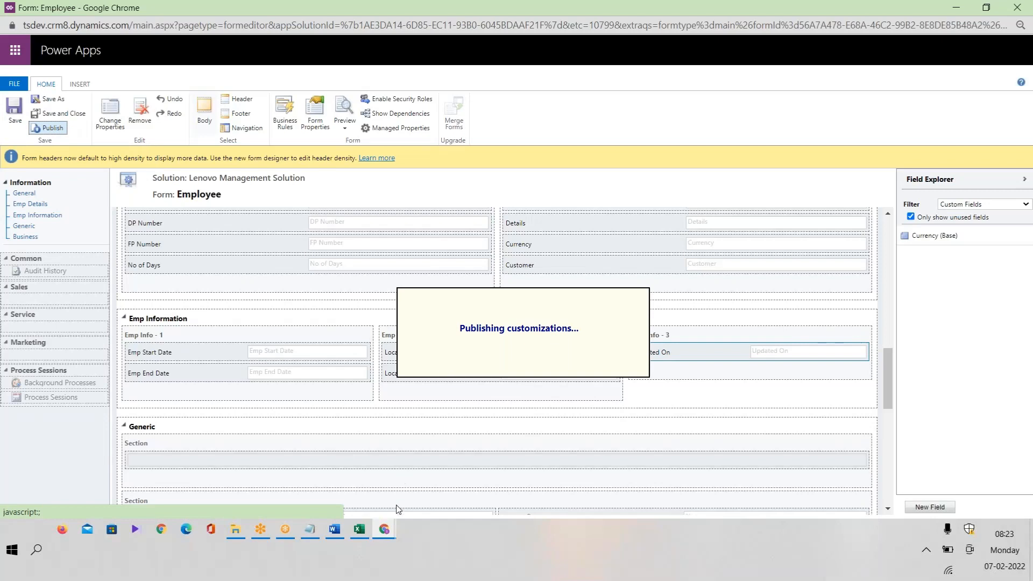
mouse_move(385, 536)
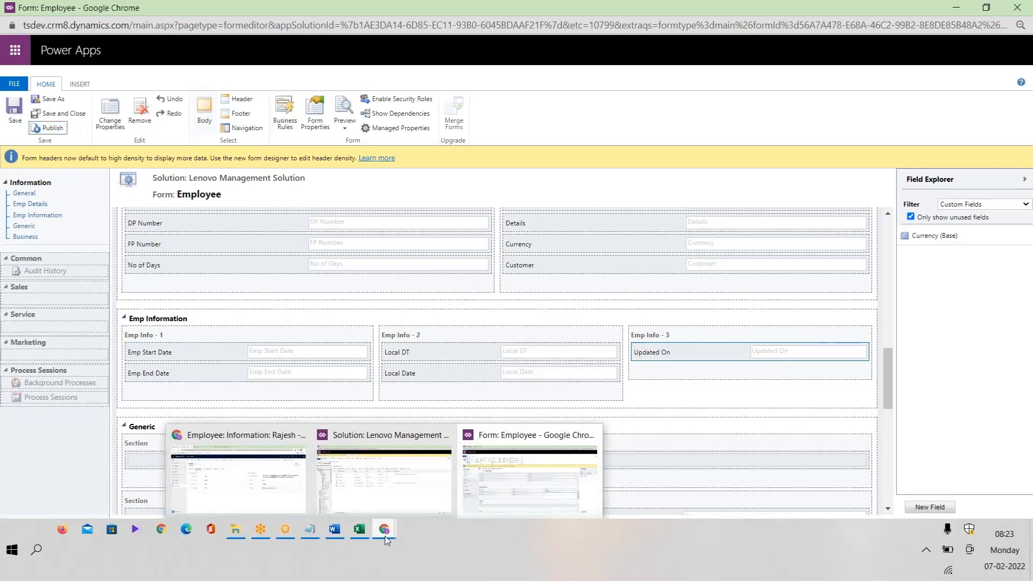
left_click(257, 490)
key("F5")
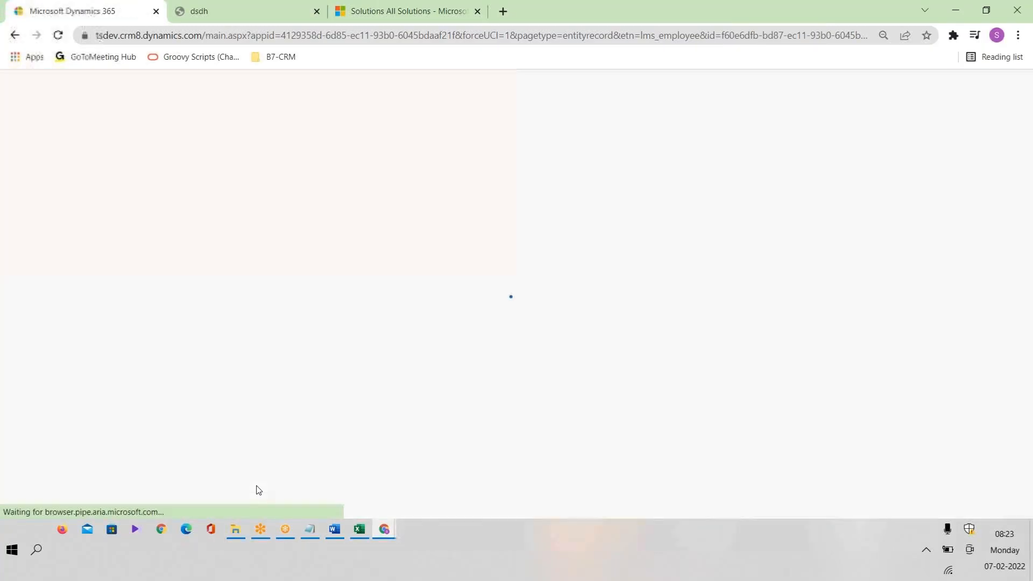
key("alt+Tab")
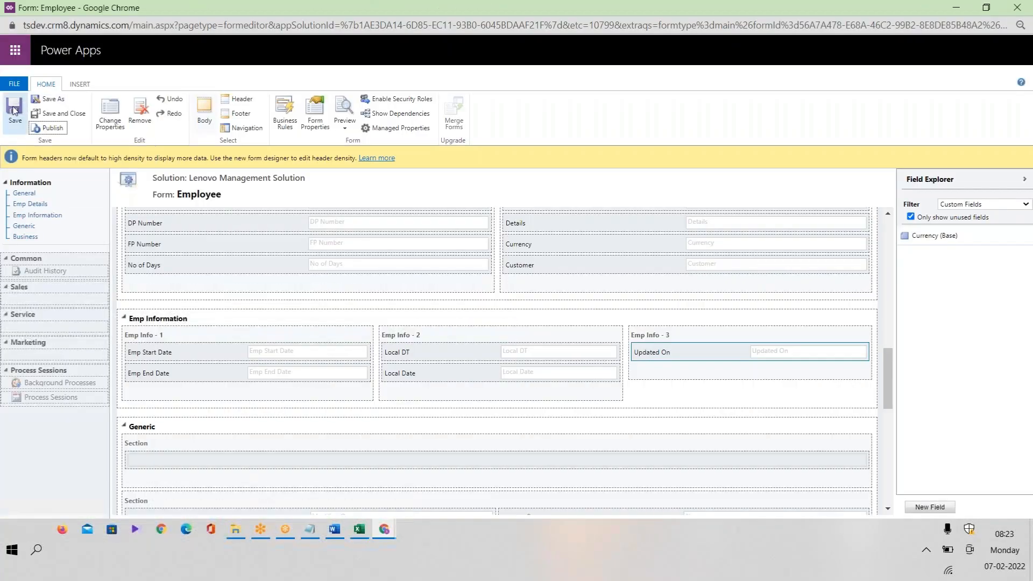
left_click(52, 128)
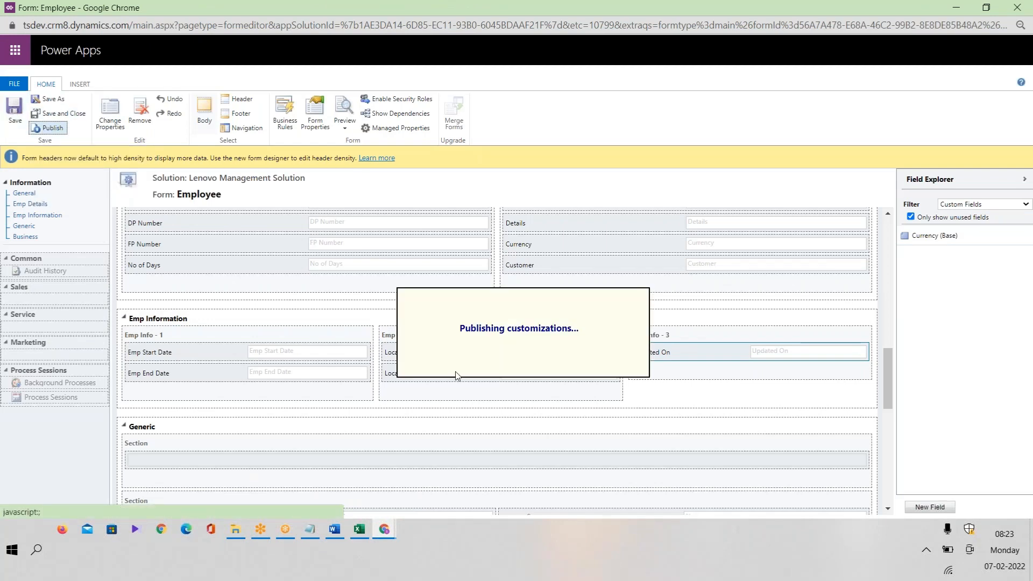
key("alt+Tab")
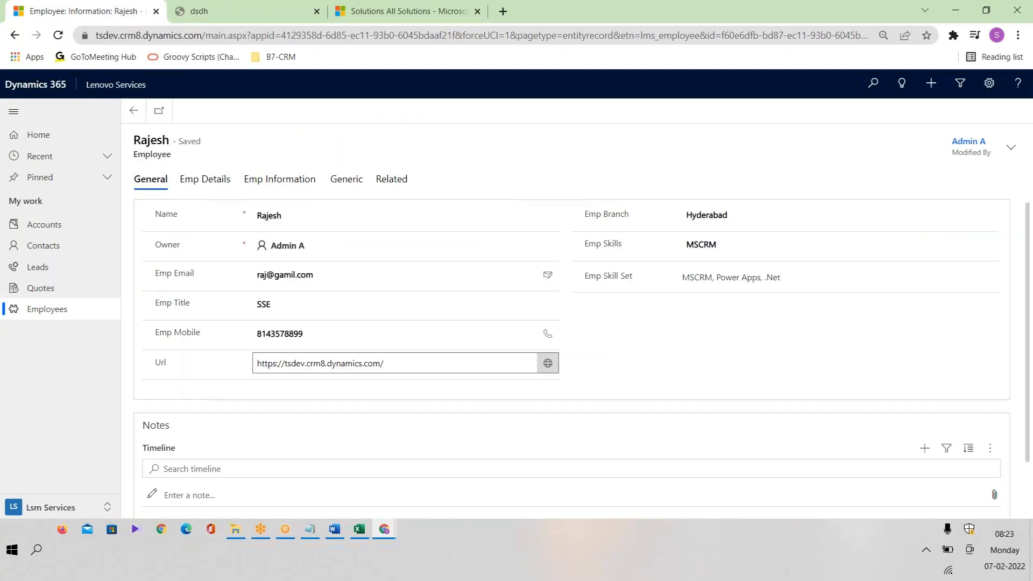
Reload the employee record and pick February 7 as Emp Start Date under Emp Information.
key("F5")
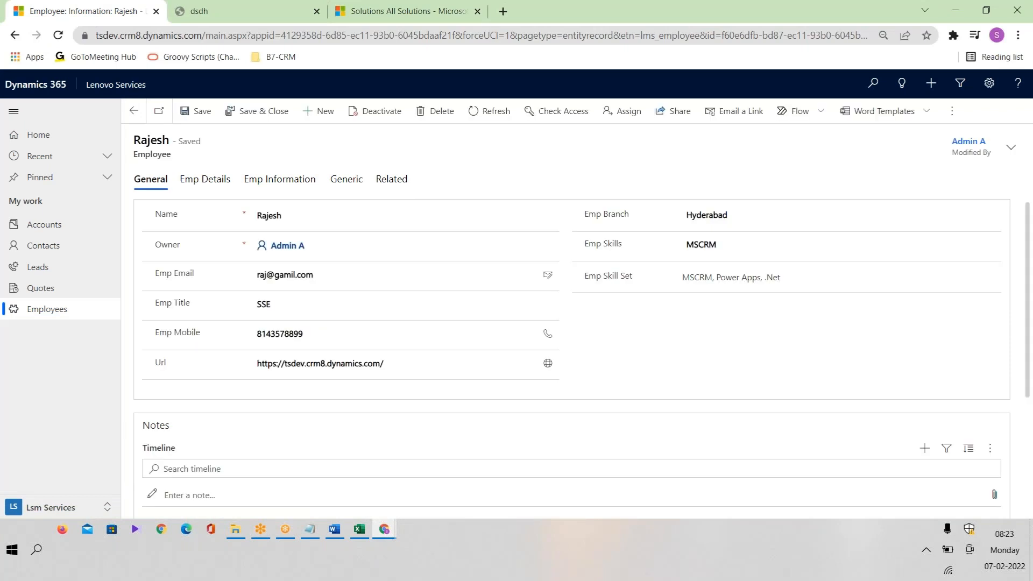
left_click(274, 183)
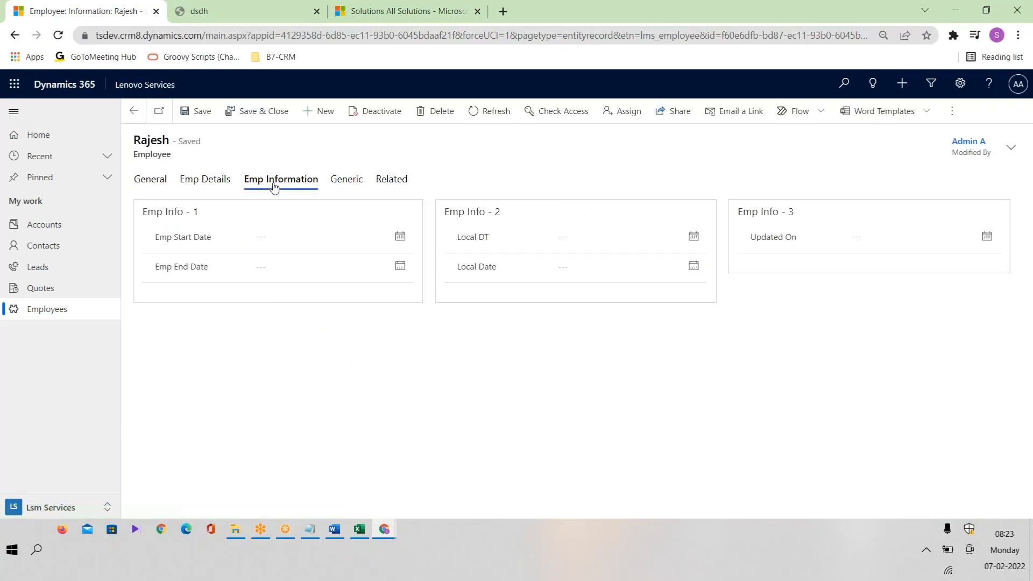
left_click(401, 237)
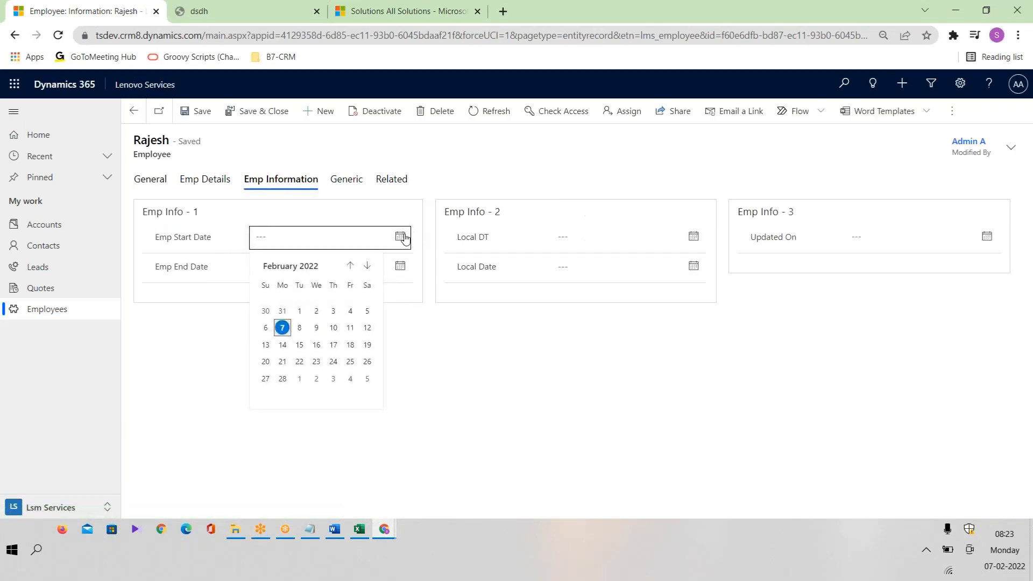
left_click(282, 327)
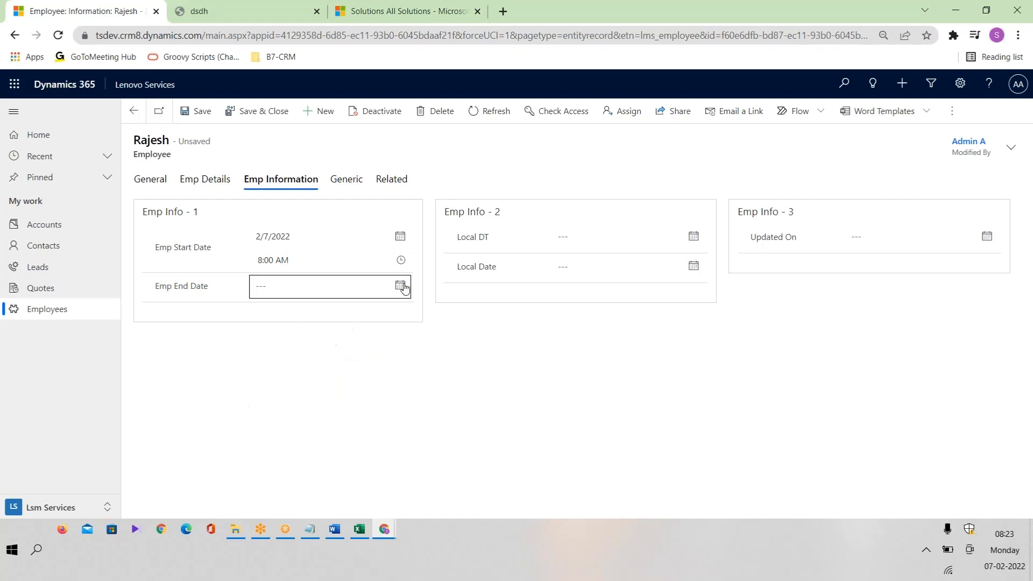
Set Emp End Date to 2/16/2022 and Local DT to 2/10/2022 with the date pickers.
left_click(400, 286)
left_click(318, 394)
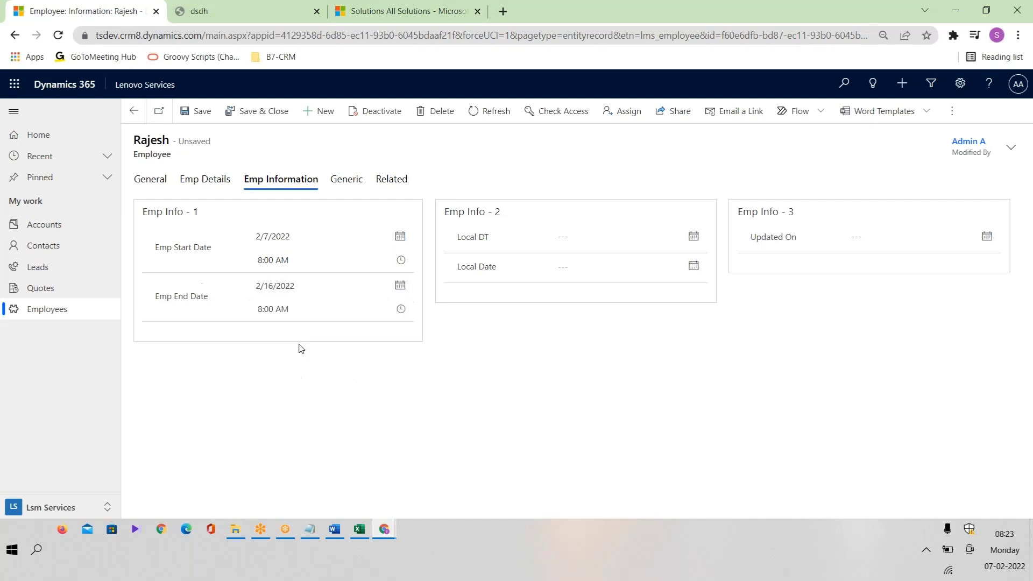
left_click(694, 236)
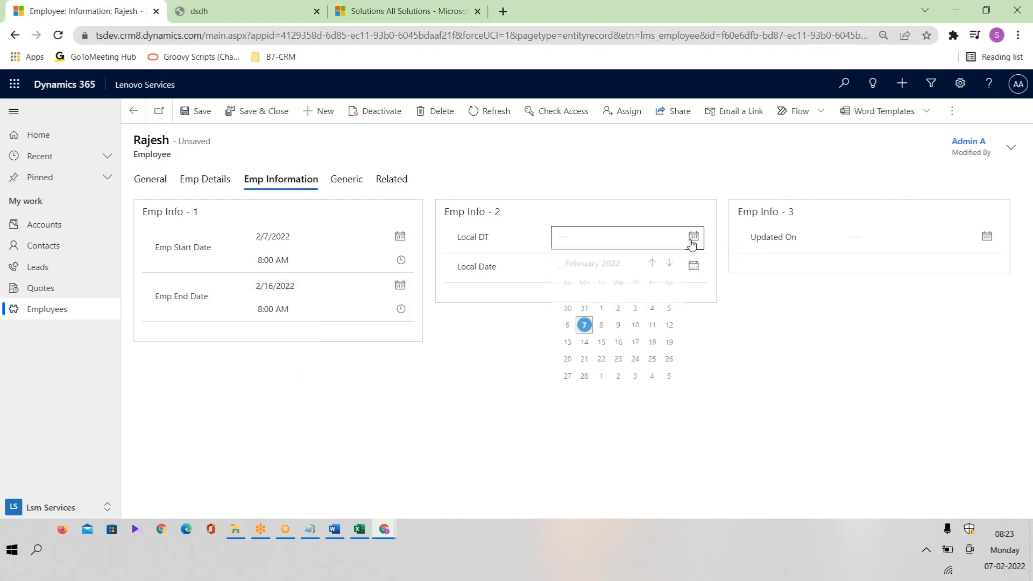
left_click(634, 327)
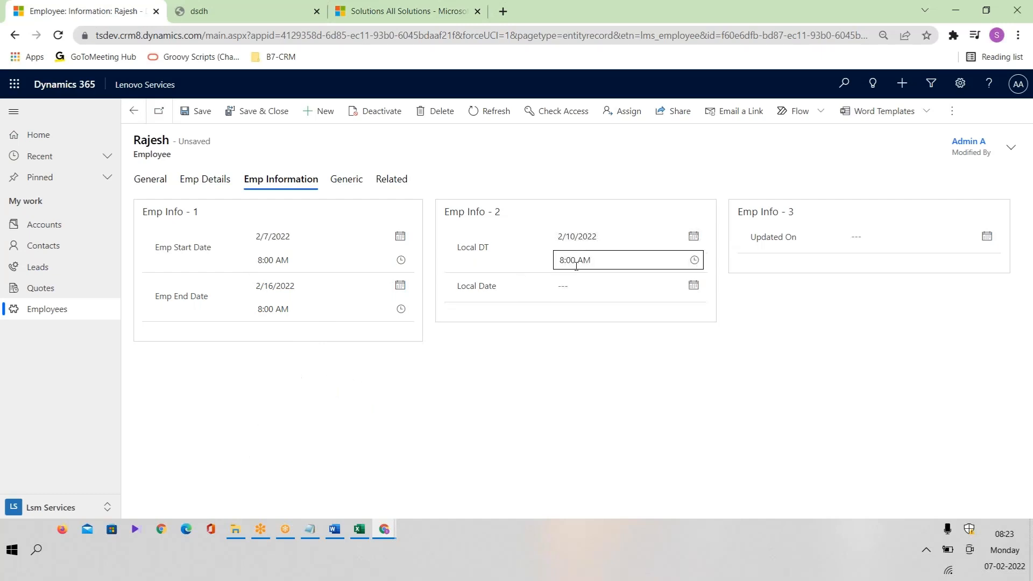
left_click_drag(477, 250, 495, 253)
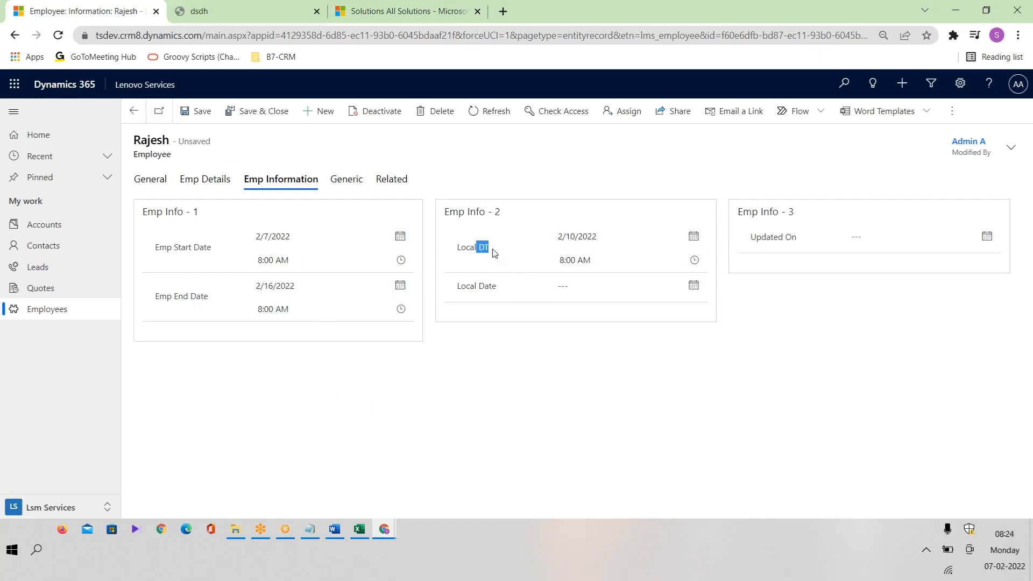
Set Local Date and Updated On to 2/8/2022, save the record, then select the Emp Start Date time.
left_click(693, 285)
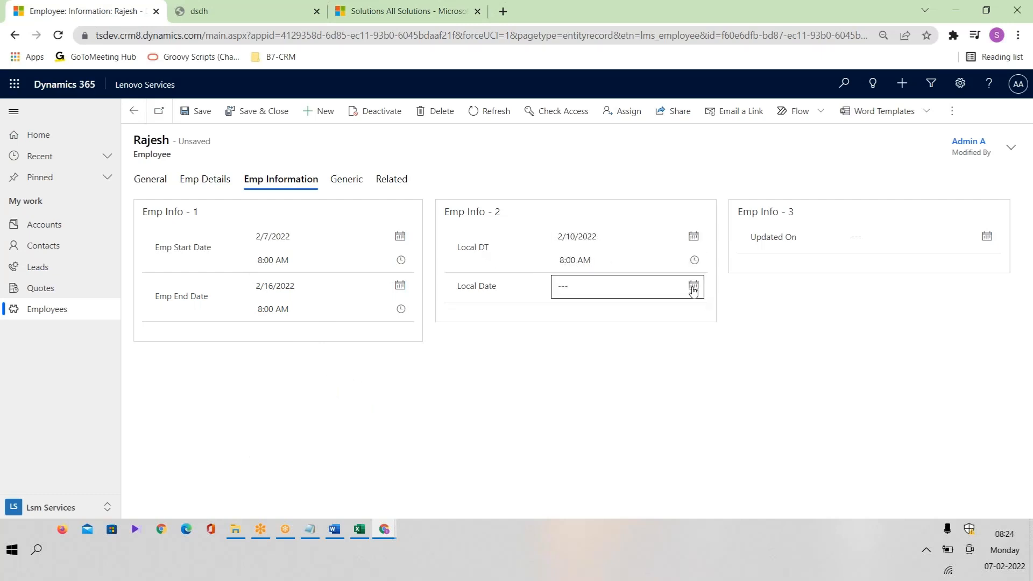
left_click(601, 376)
left_click(987, 237)
left_click(895, 328)
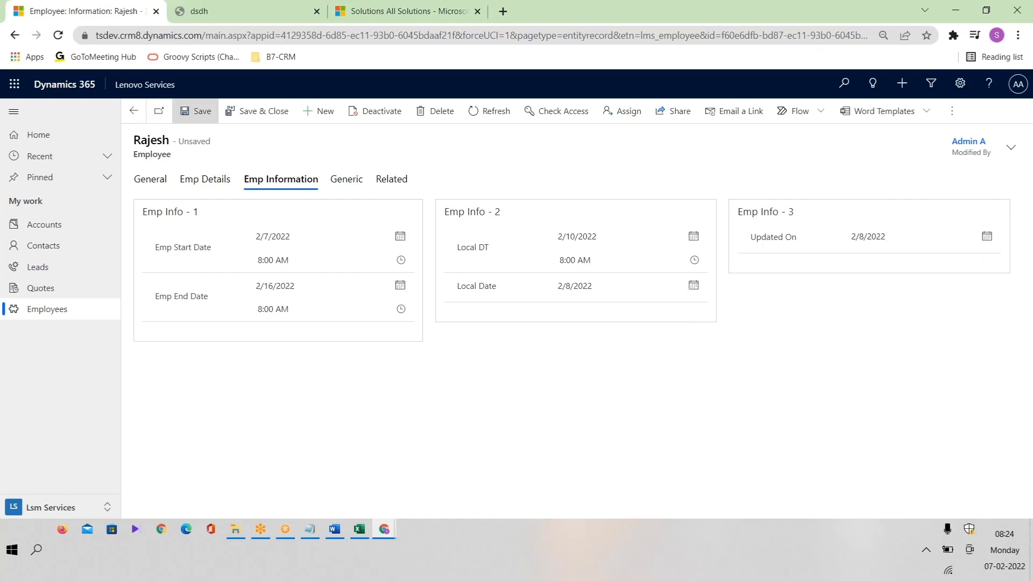
left_click(195, 111)
left_click(297, 264)
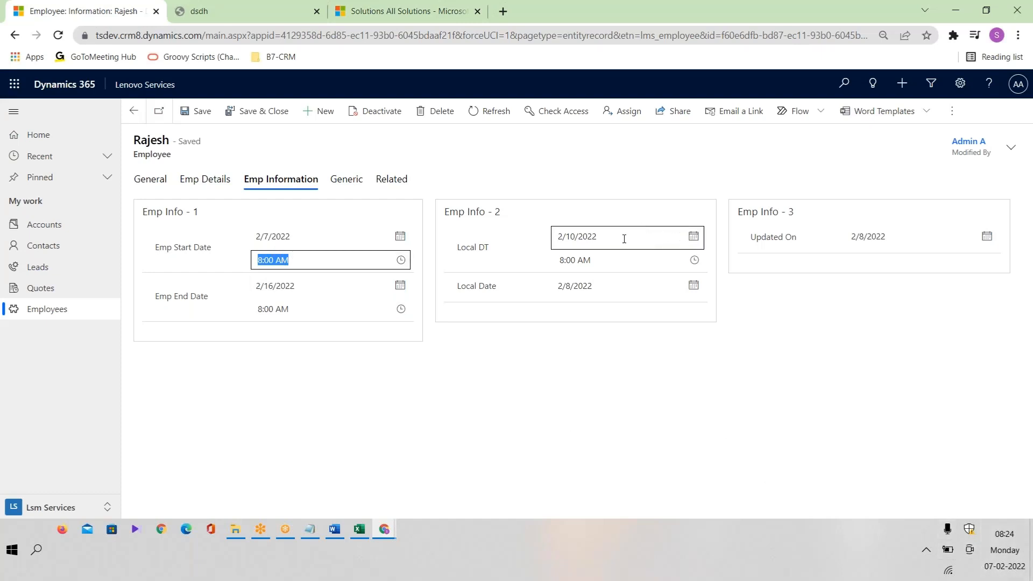
Check the system clock, review the General and Emp Information tabs, then return to the Plan List workbook.
left_click(1005, 551)
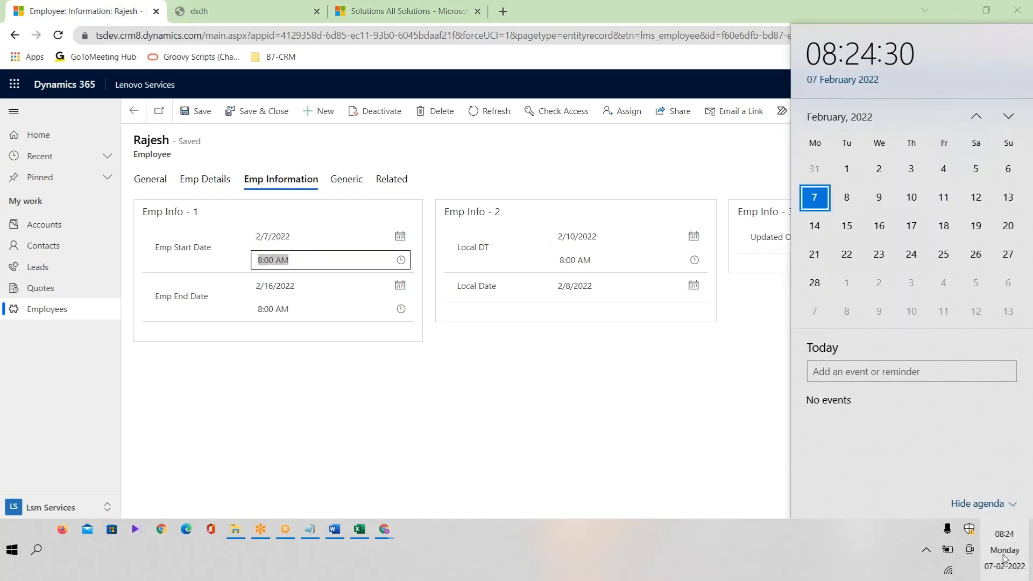
left_click(551, 353)
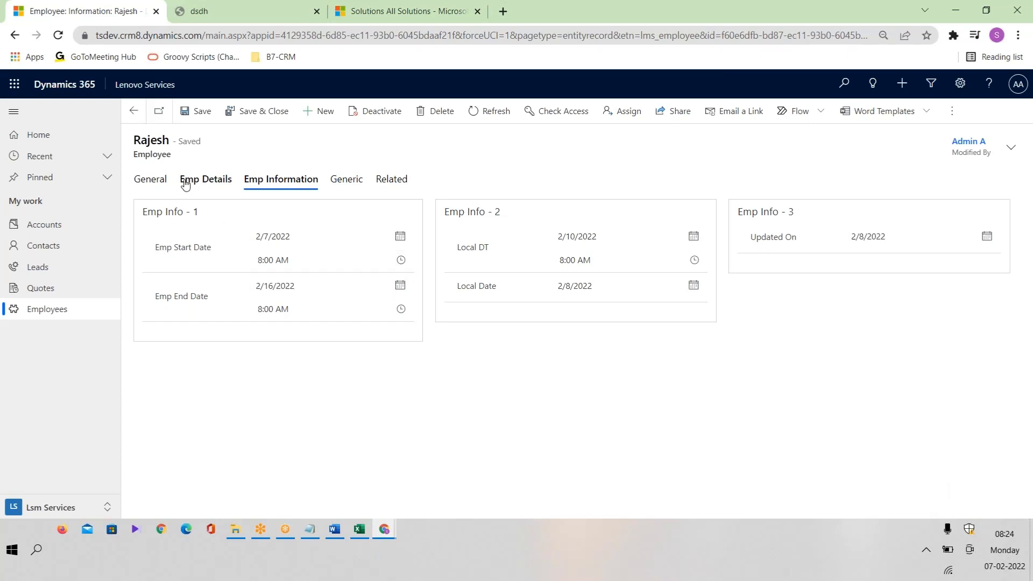
left_click(151, 181)
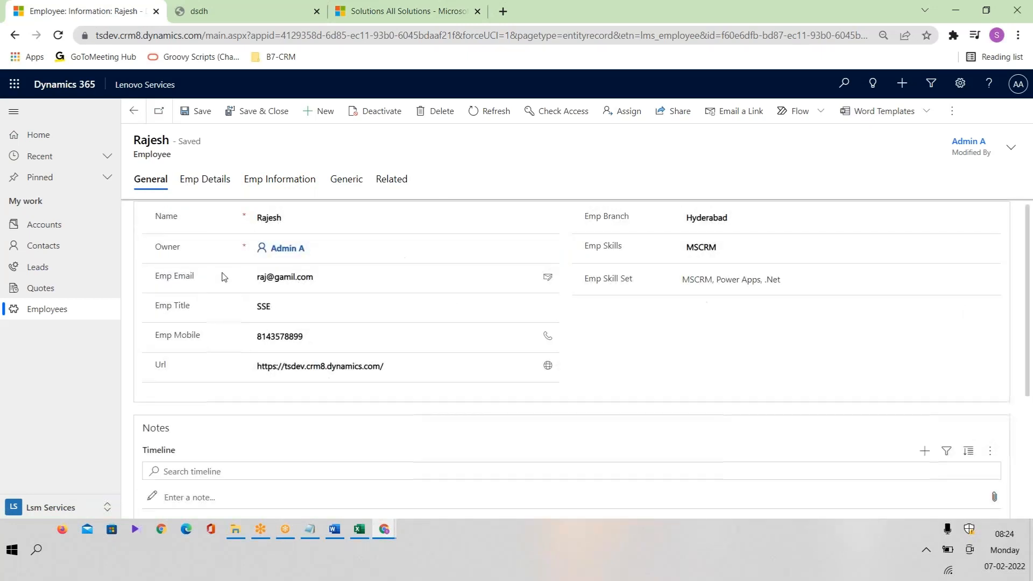
left_click(267, 189)
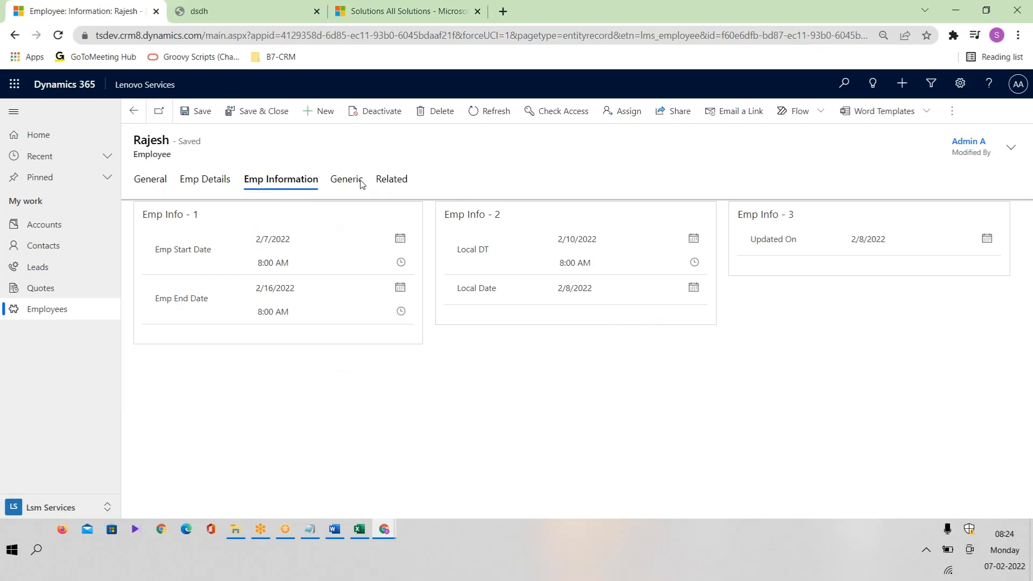
left_click(367, 529)
left_click(90, 292)
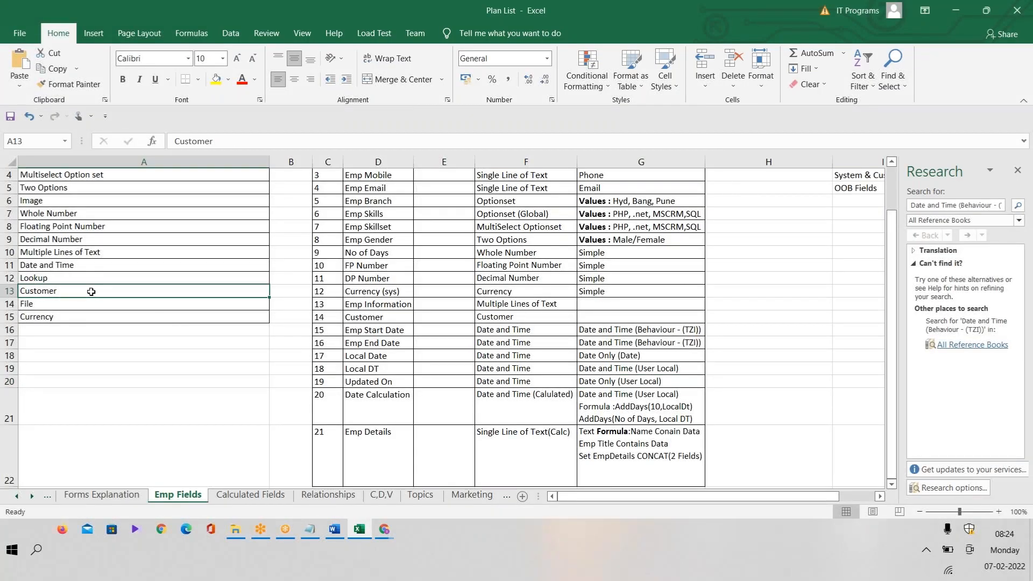
double_click(59, 277)
left_click_drag(52, 278, 18, 278)
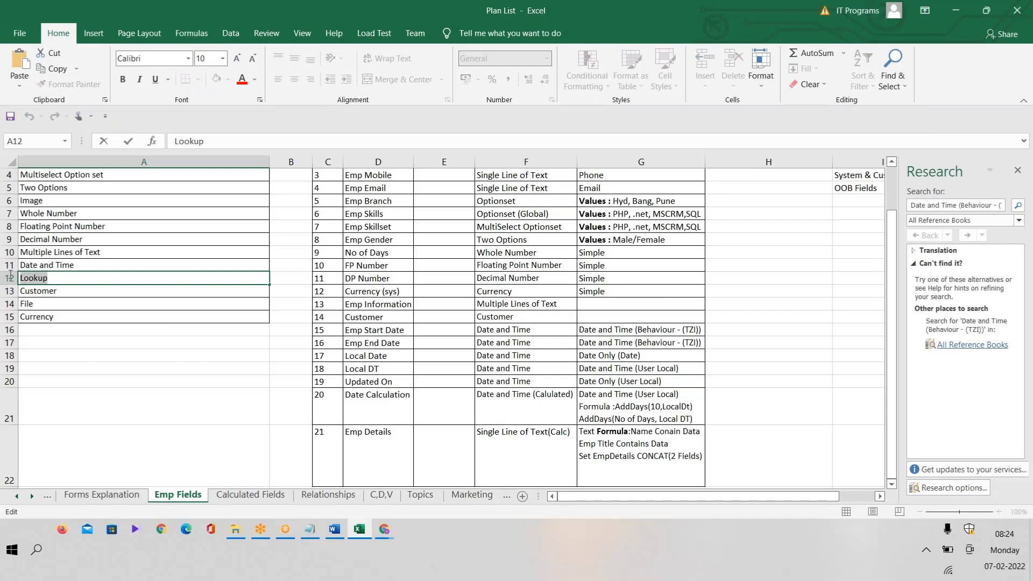
left_click(30, 306)
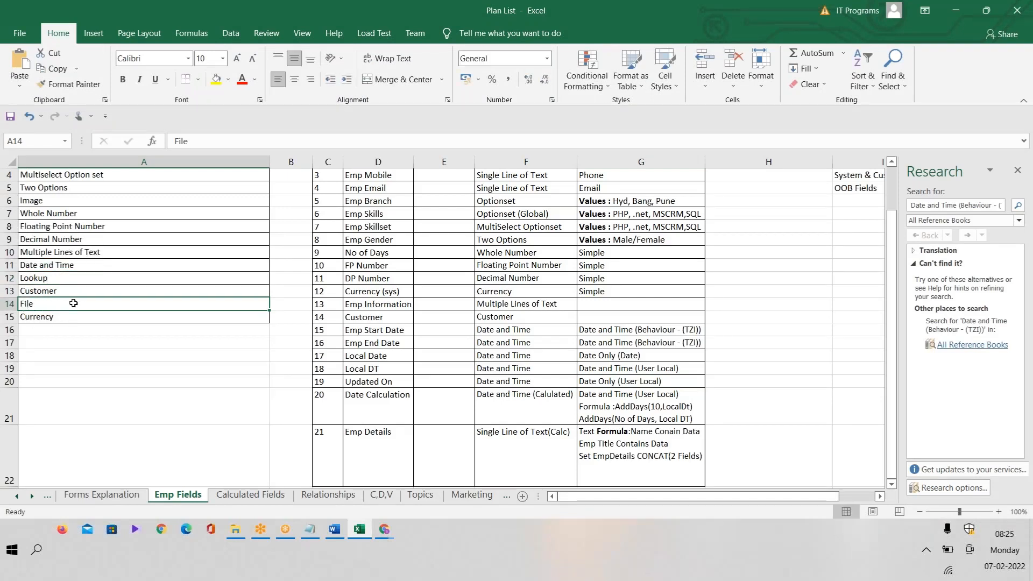
double_click(56, 279)
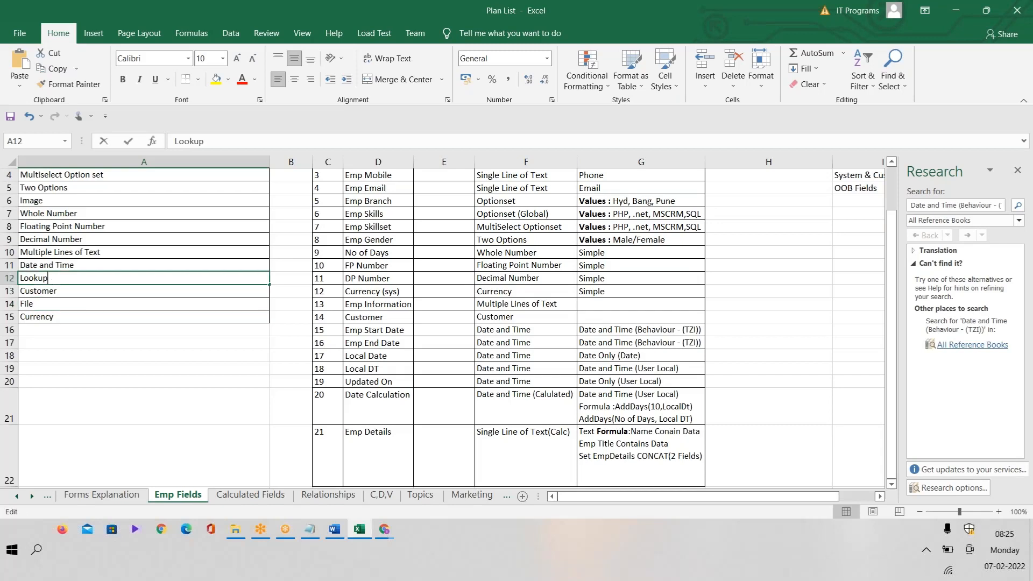
left_click_drag(55, 278, 19, 279)
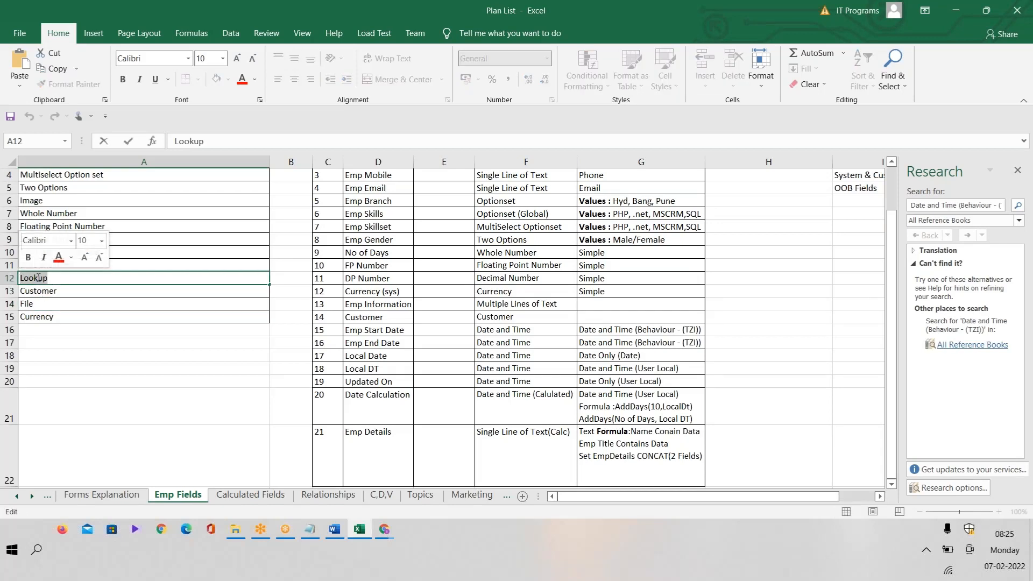